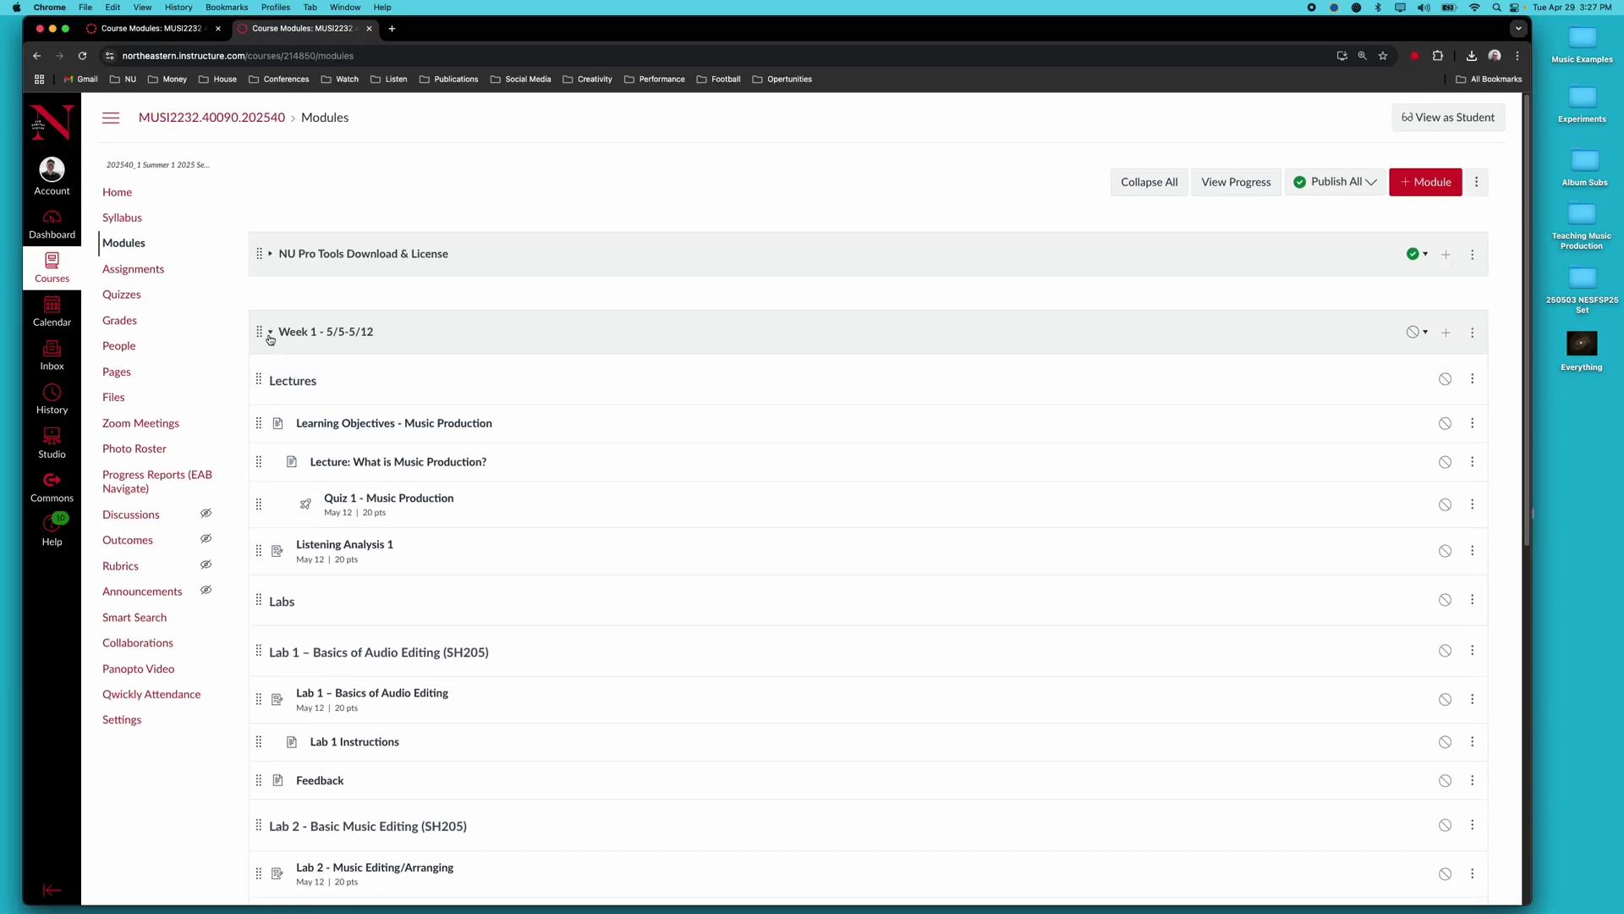
- Open the Lab 1 – Basics of Audio Editing assignment and the Lab 1 Instructions page from Week 1 in separate tabs
scroll(390, 417, down, 1)
scroll(389, 416, down, 5)
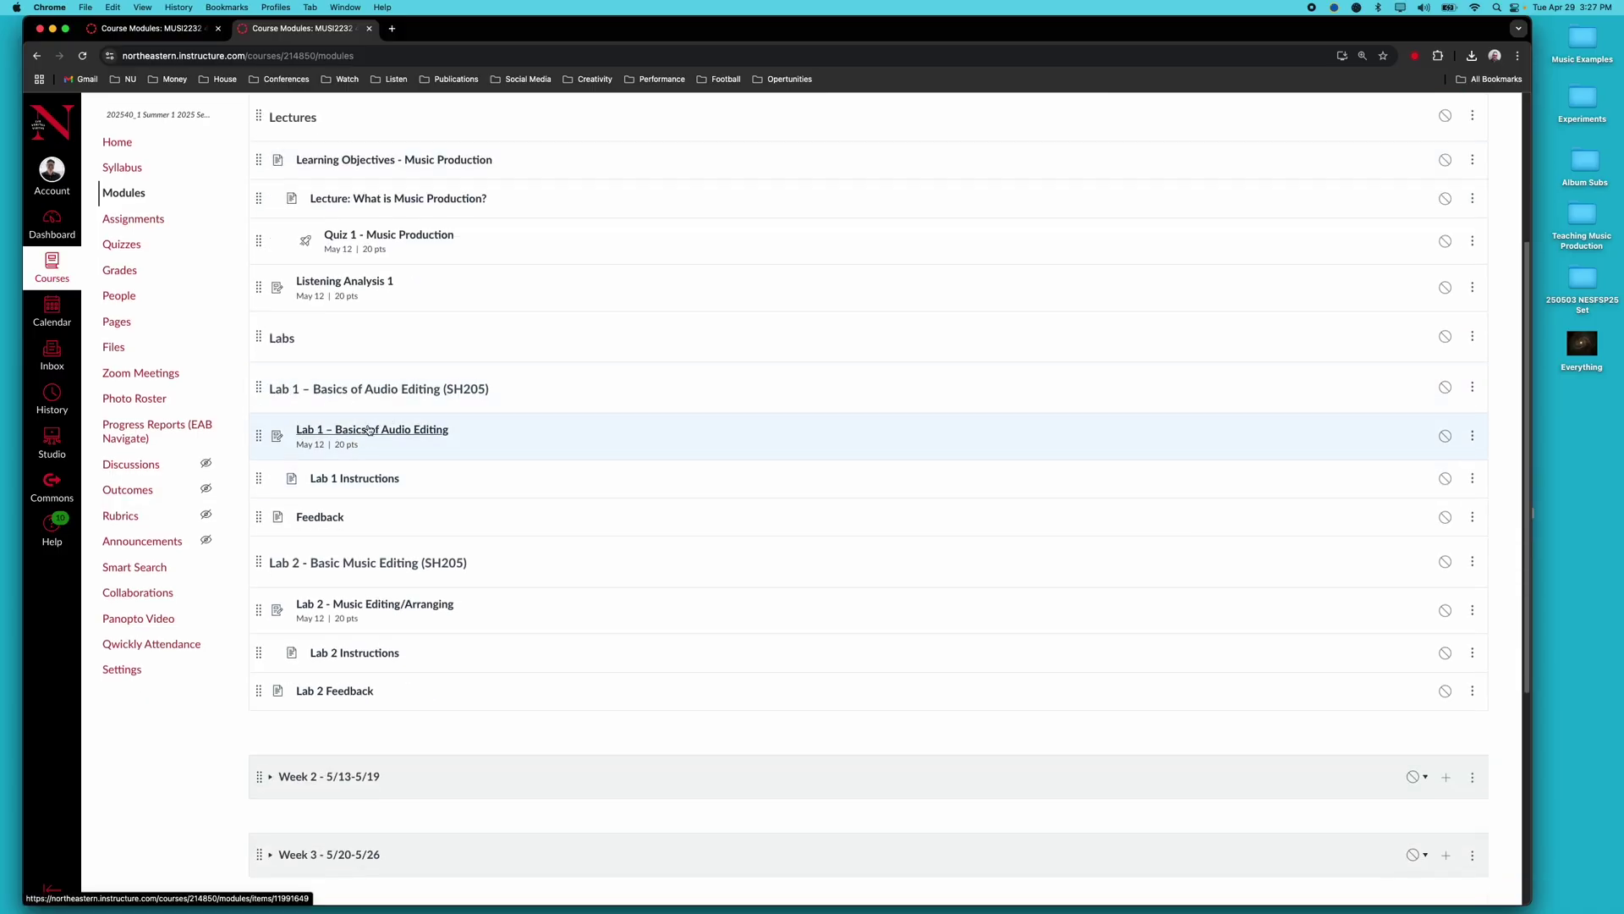
super+click(368, 430)
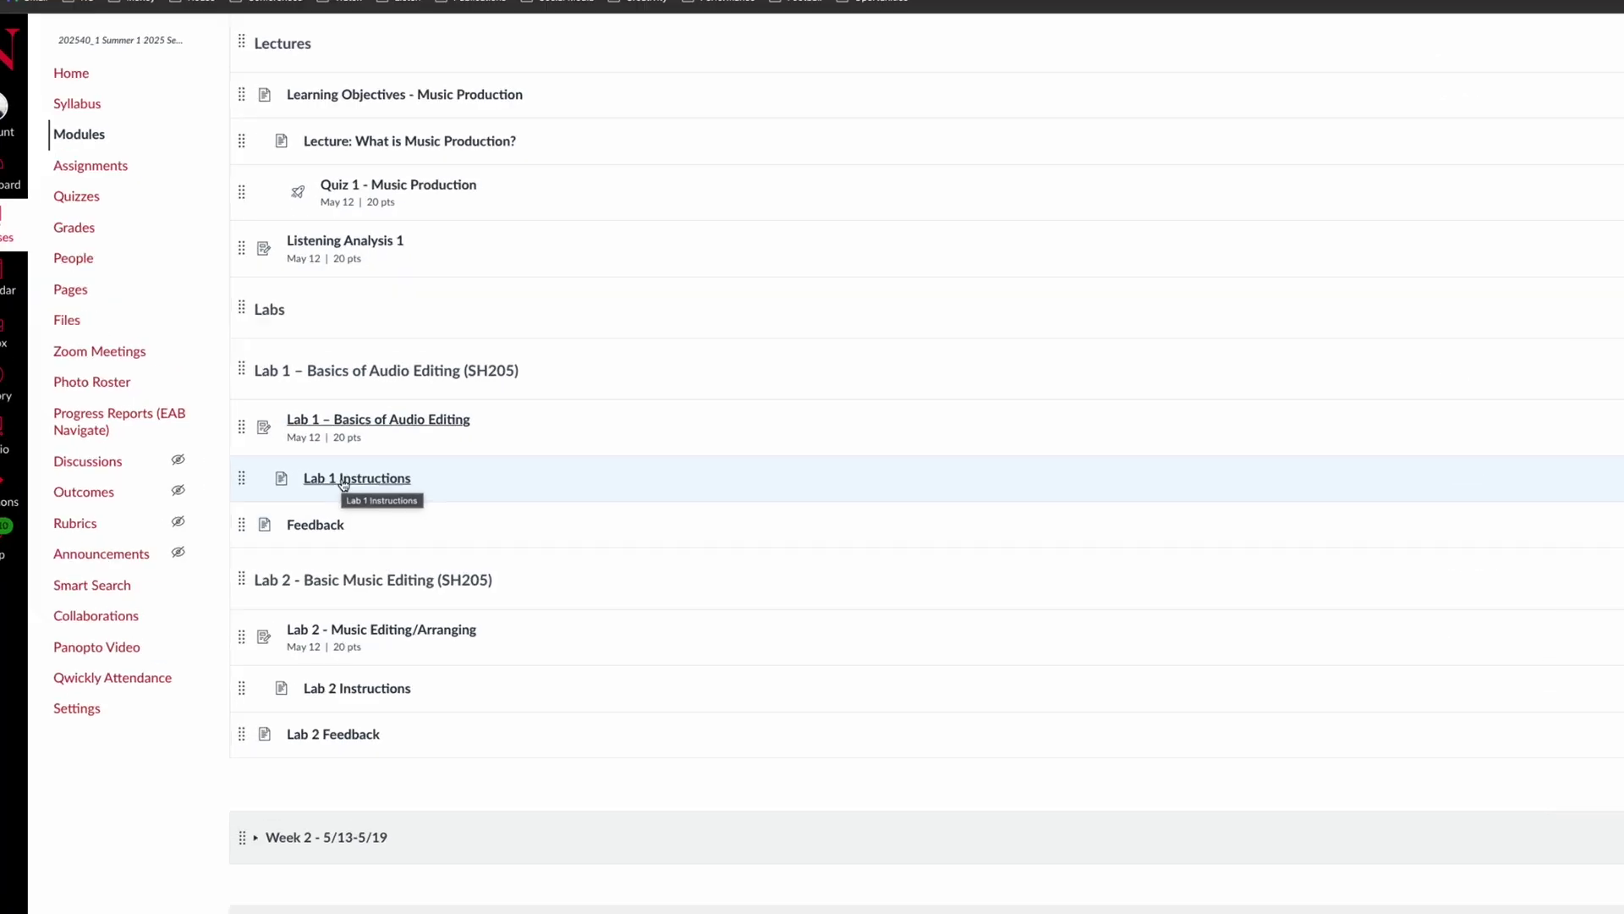
super+click(349, 483)
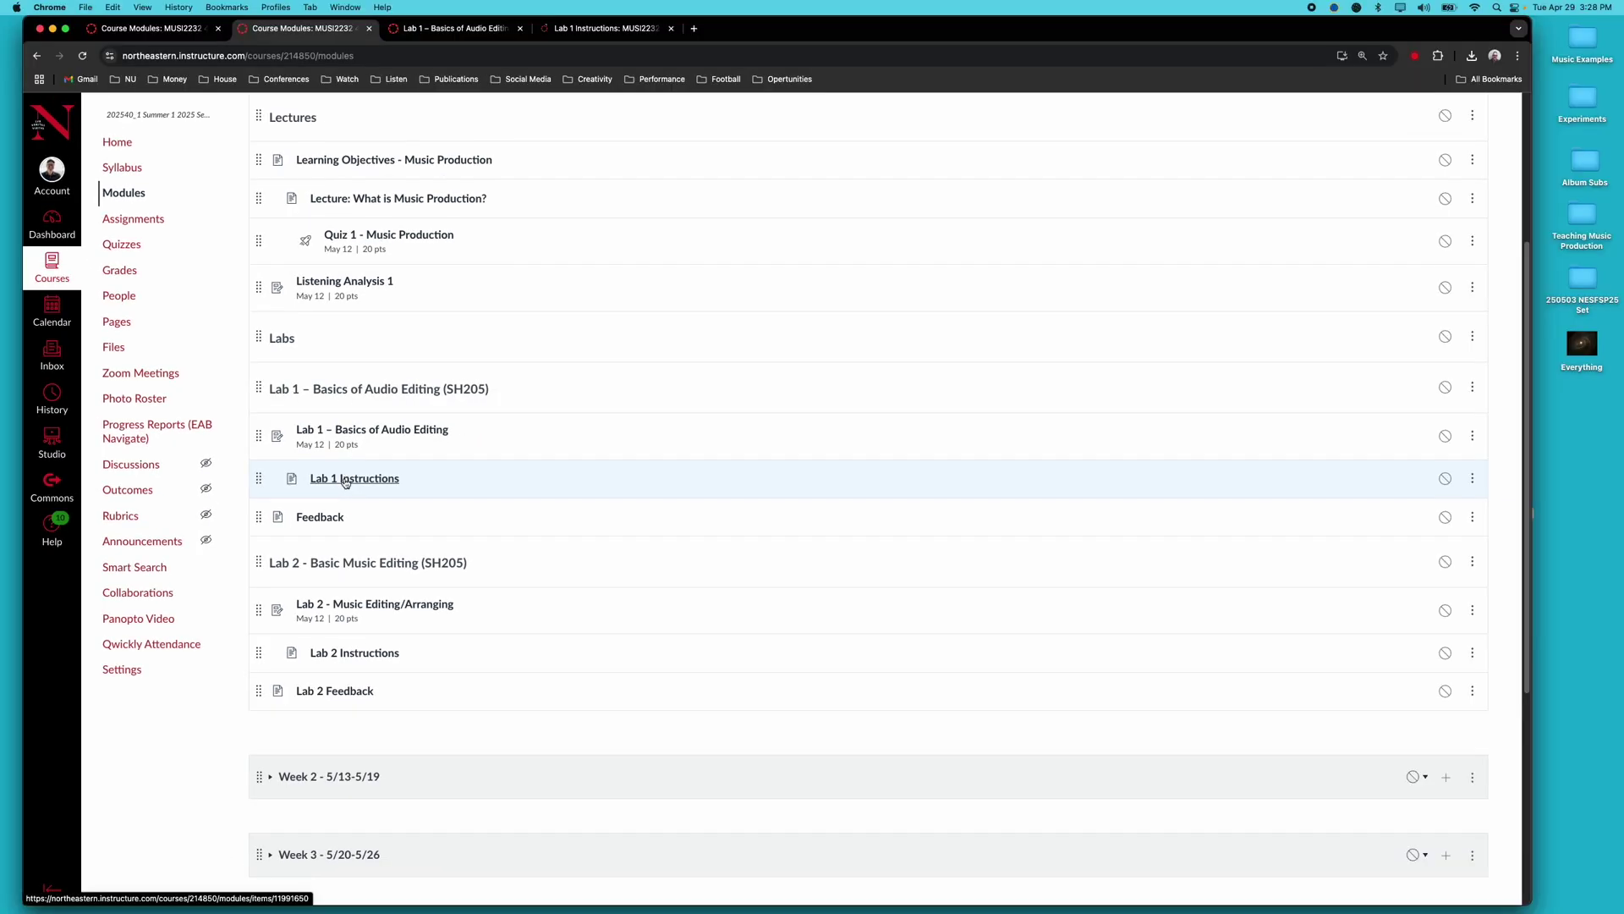
- Review the objectives, submission details and grading rubric of the Lab 1 – Basics of Audio Editing assignment
click(465, 28)
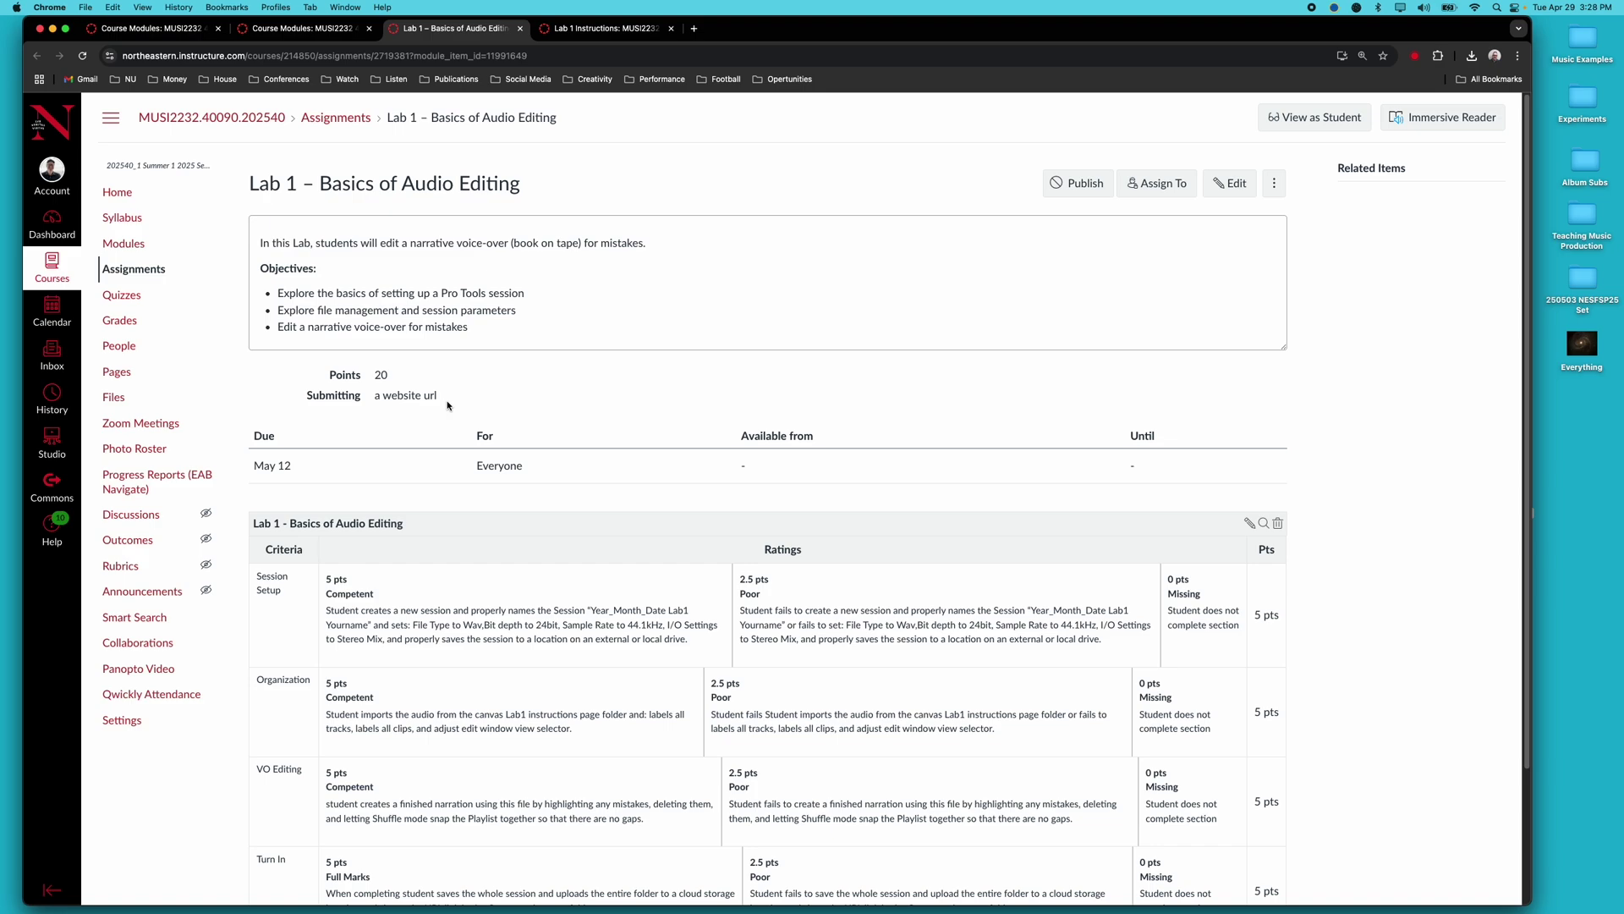
scroll(448, 405, down, 2)
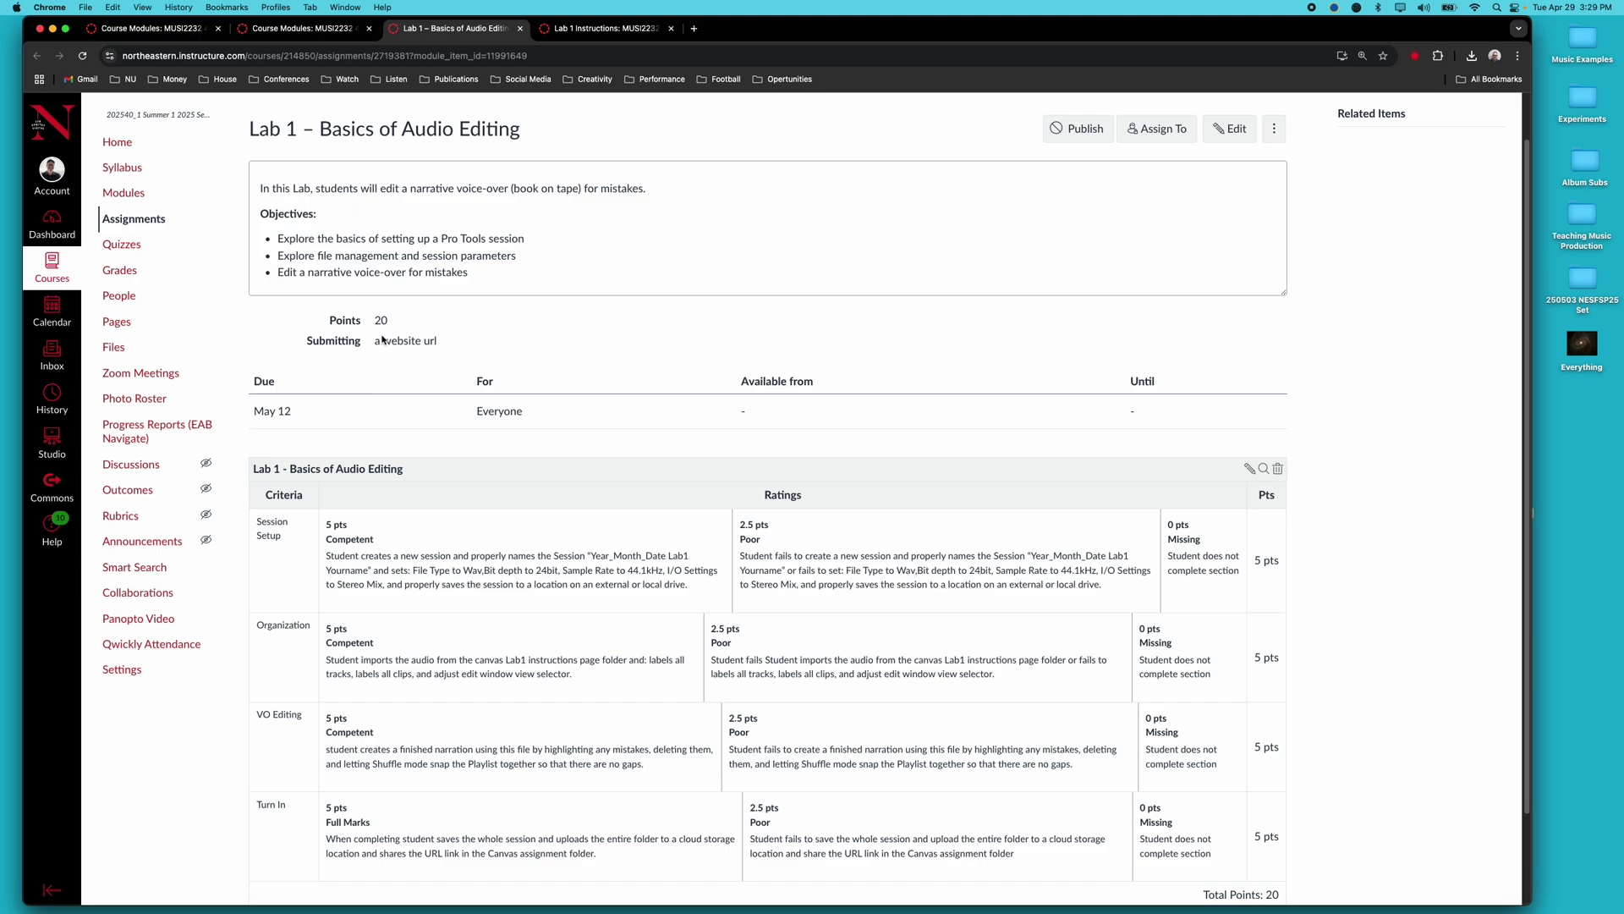
scroll(373, 361, down, 3)
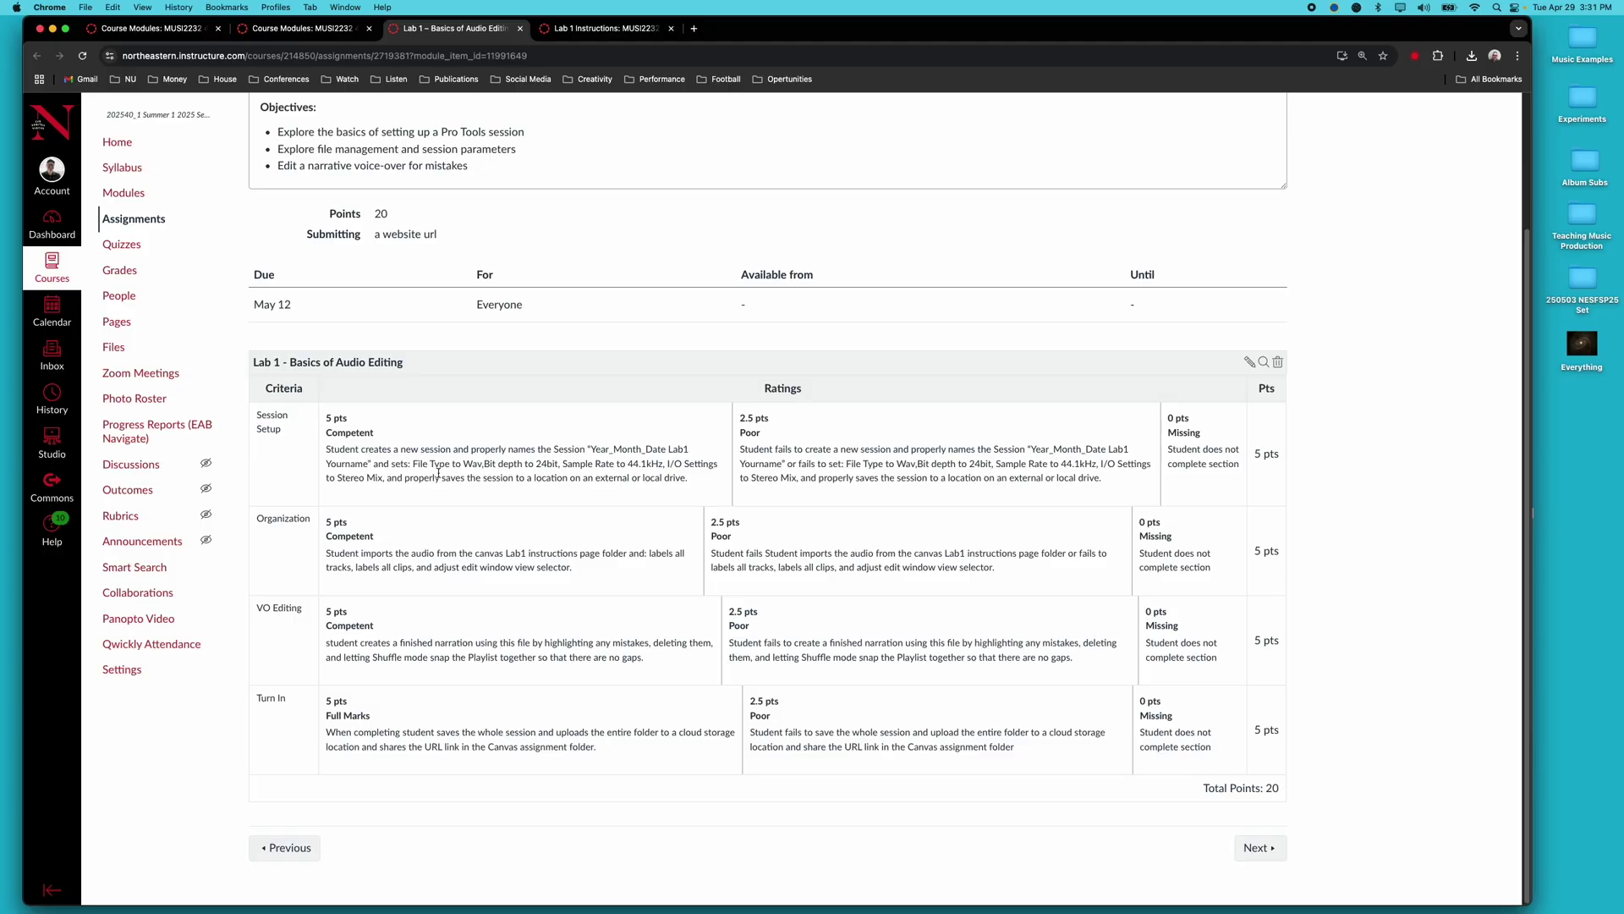
scroll(453, 519, up, 5)
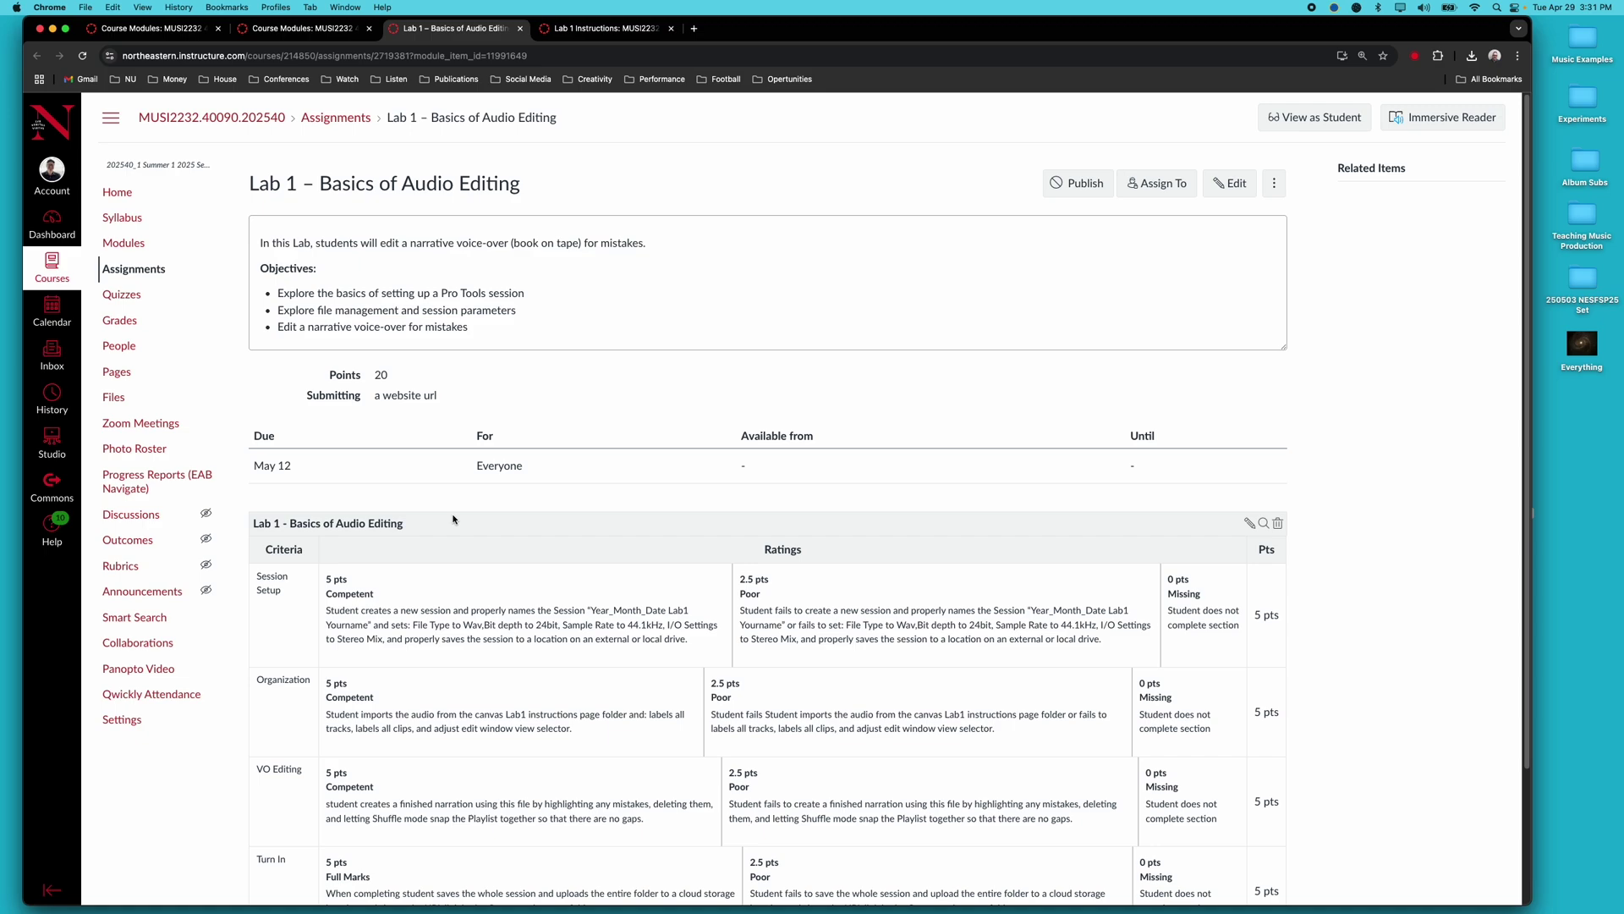
- Look through the whole Lab 1 Instructions page, from session creation to zipping and sharing on cloud storage, and return to its beginning
click(605, 30)
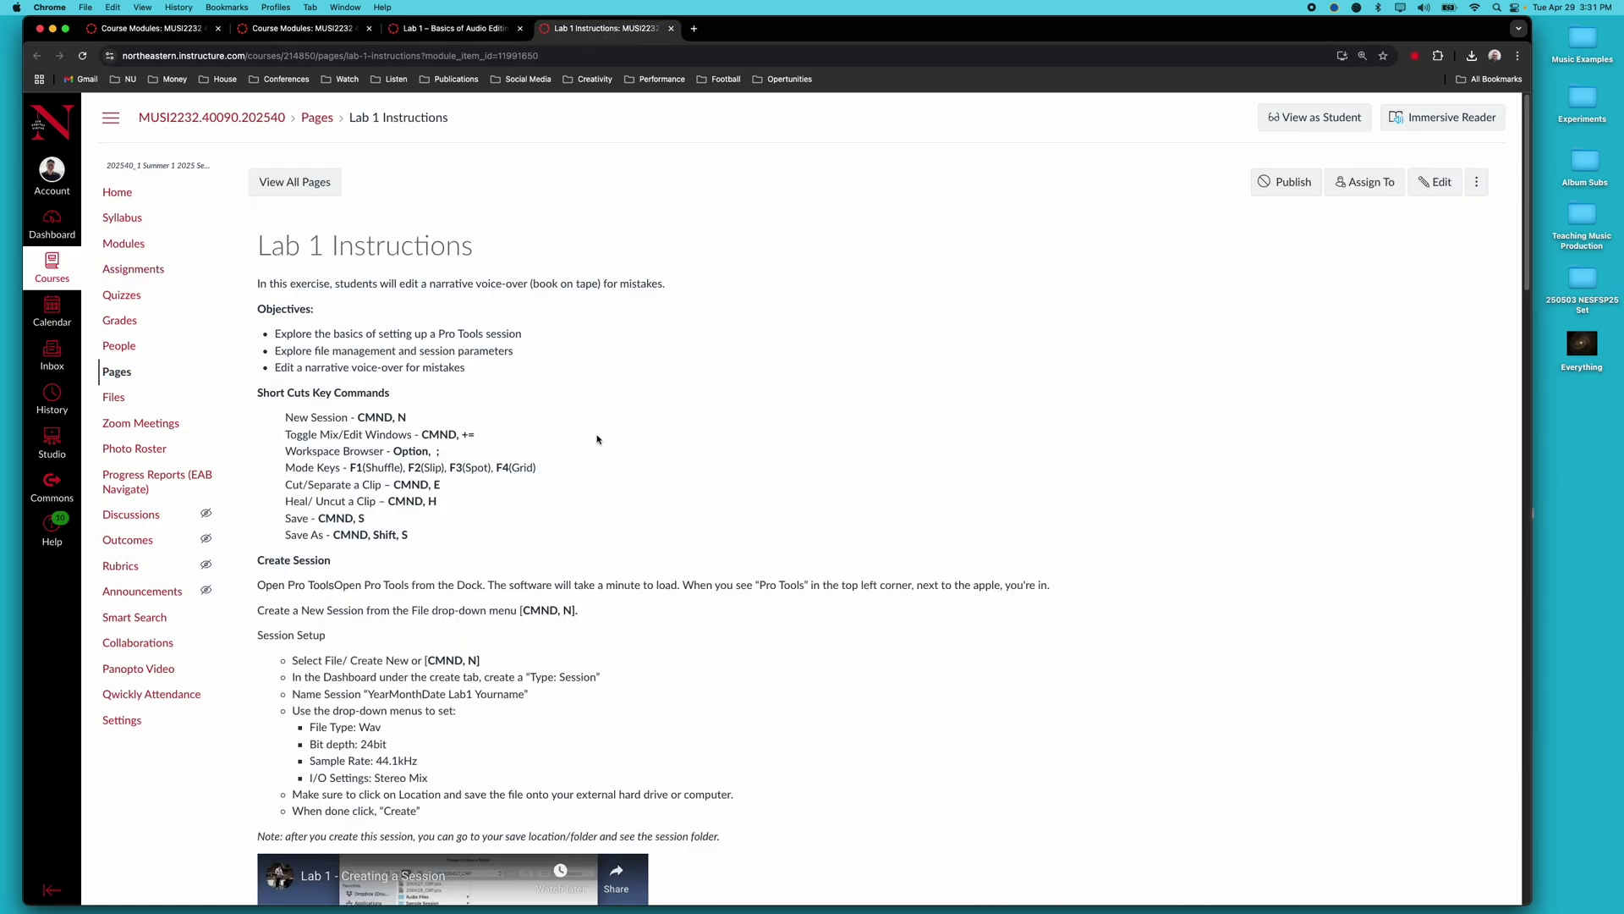
scroll(597, 439, down, 15)
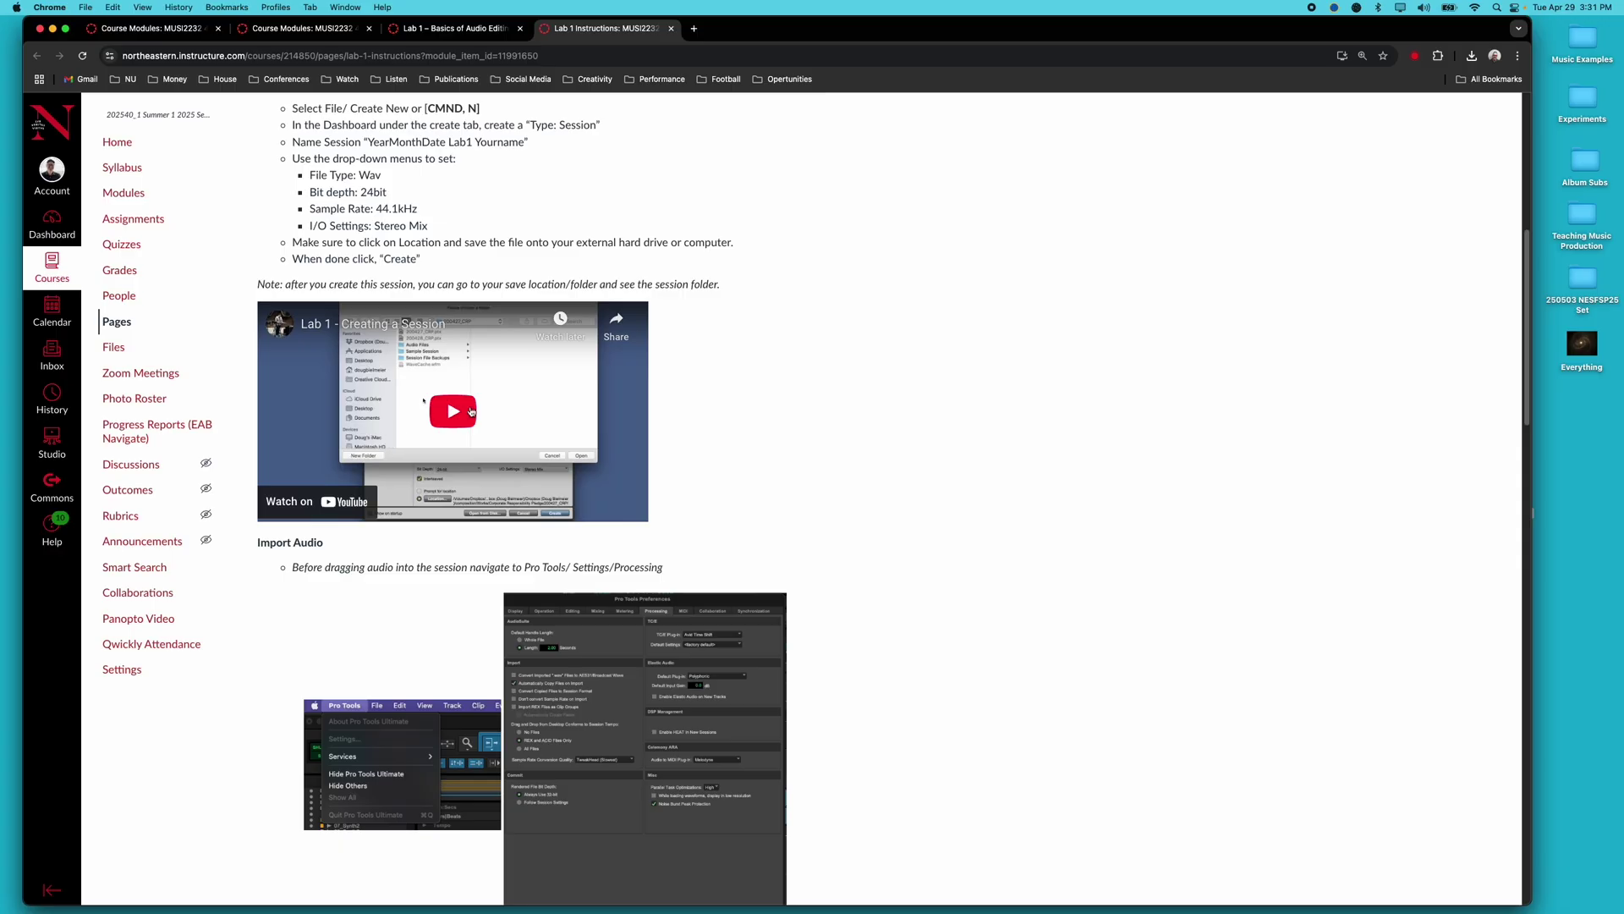
scroll(485, 435, down, 17)
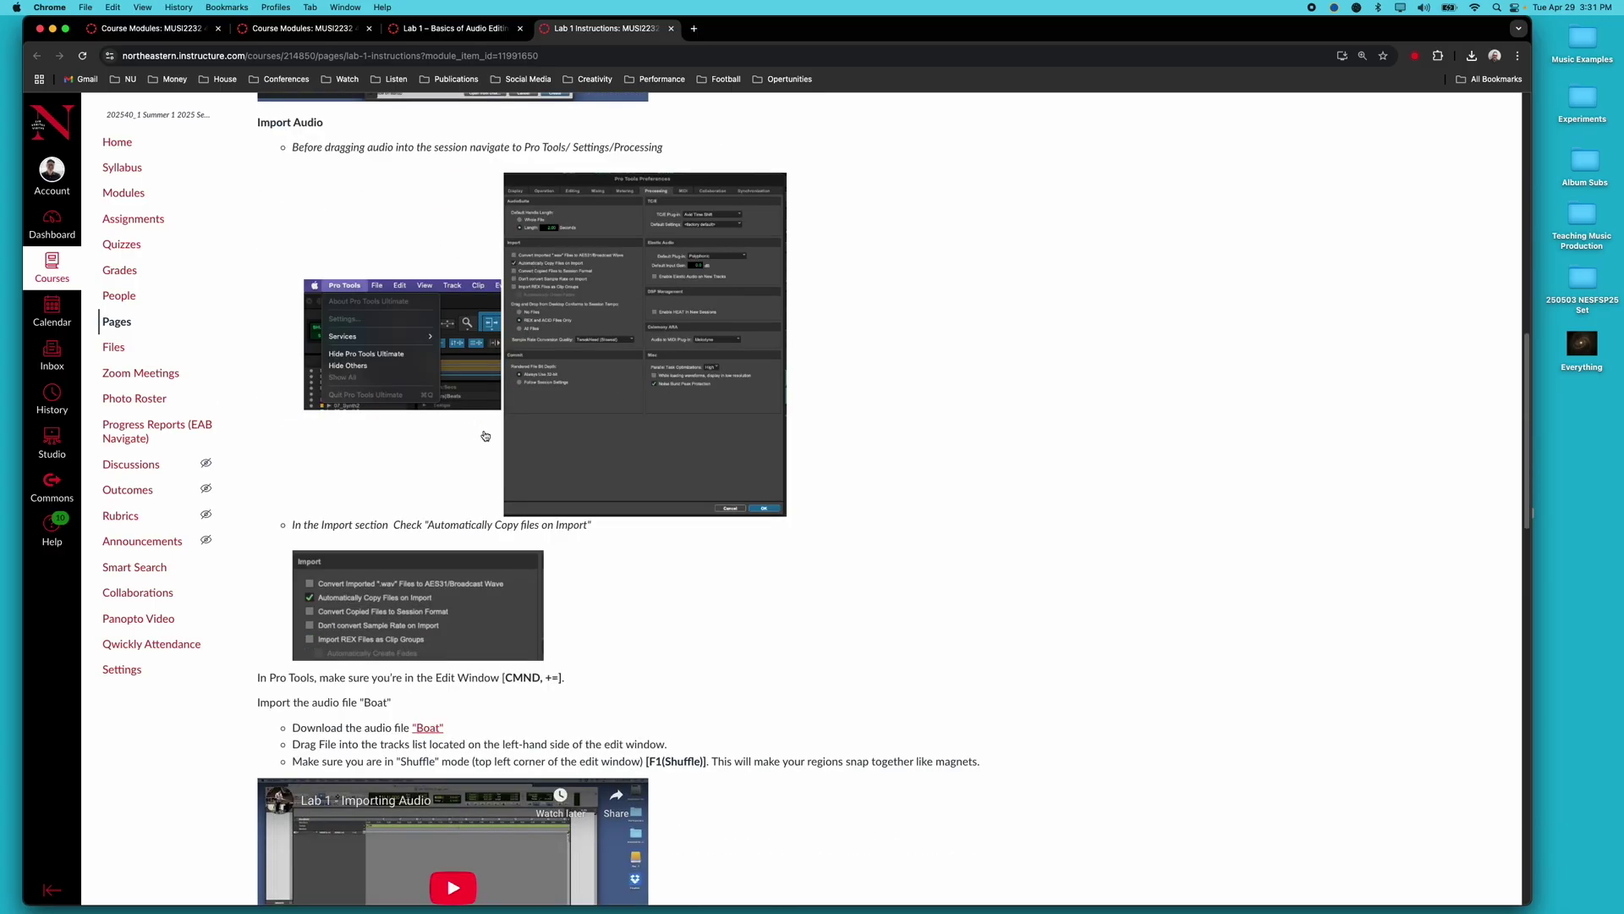
scroll(485, 436, down, 14)
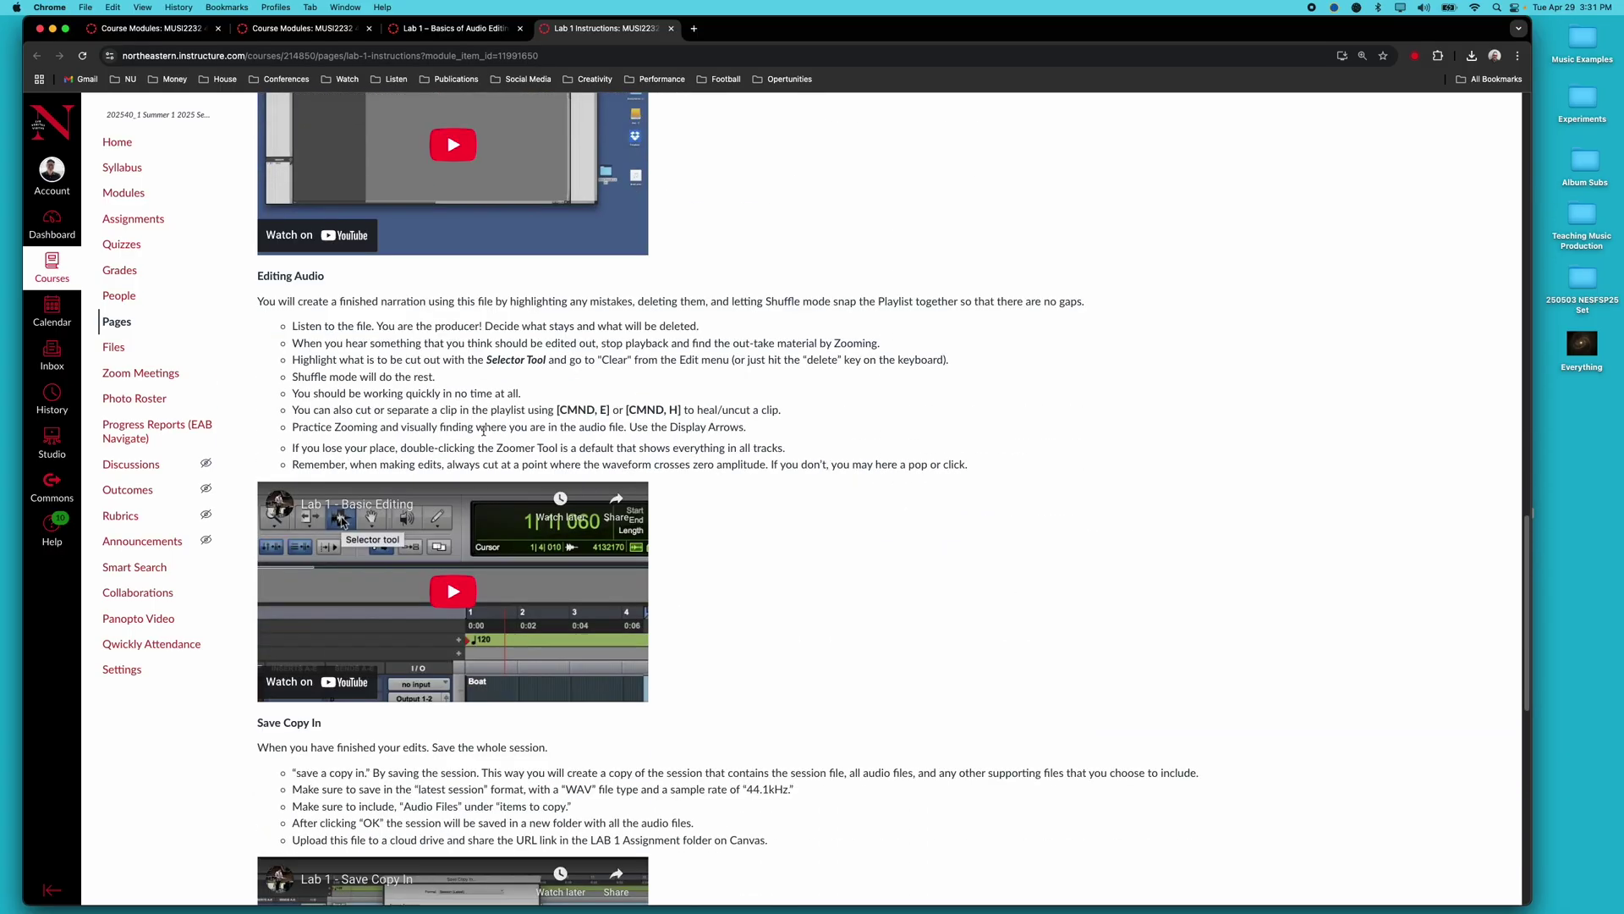
scroll(488, 420, down, 7)
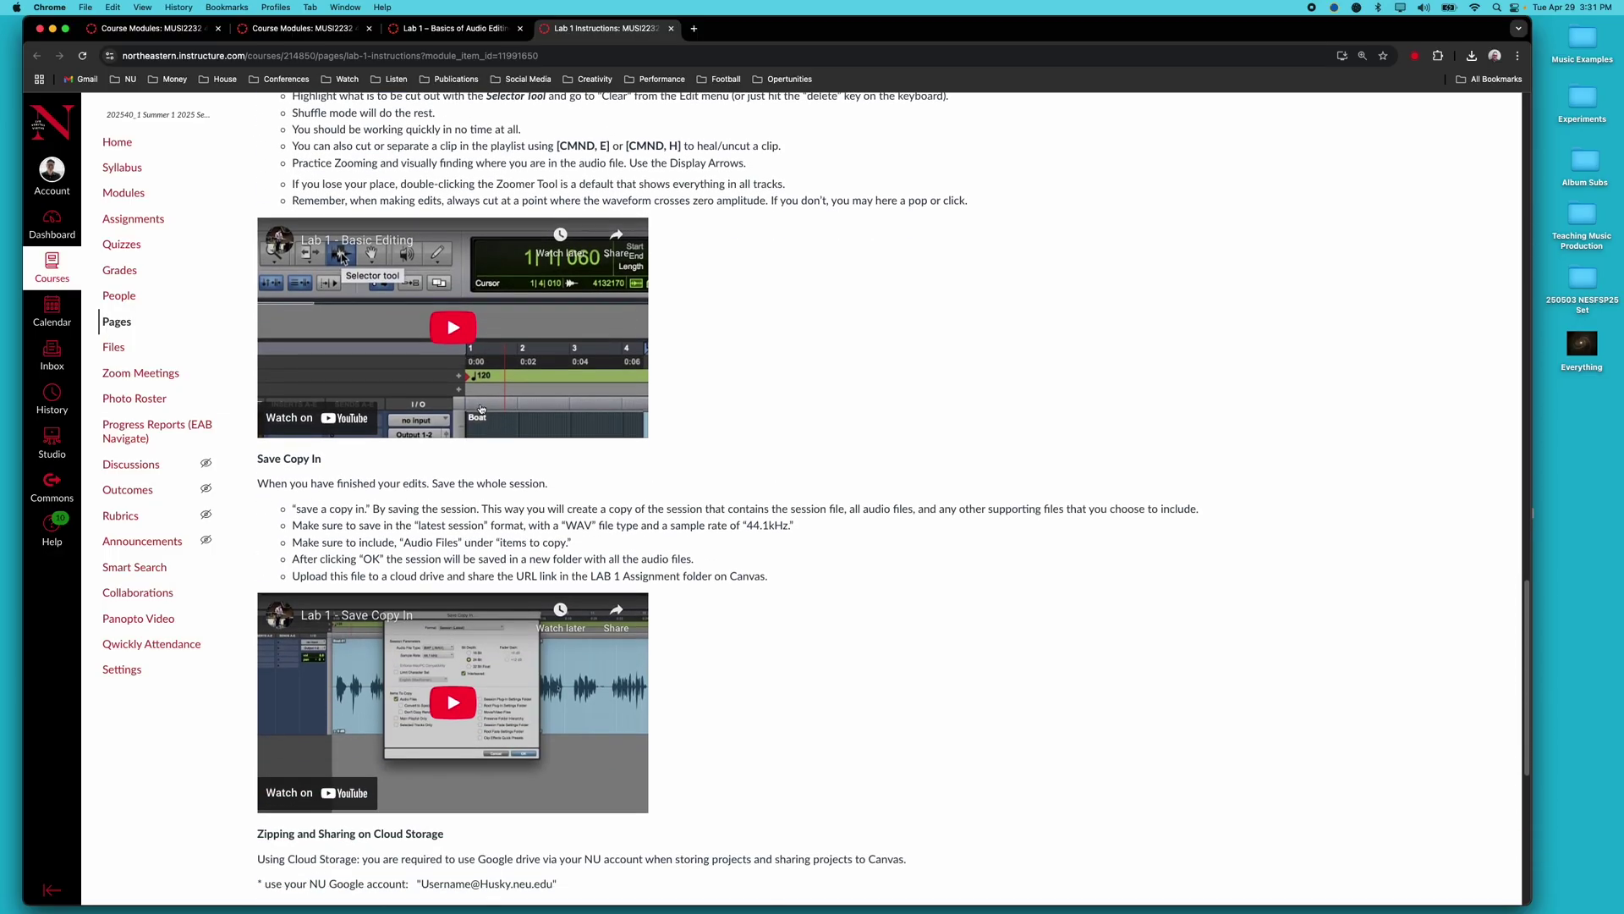
scroll(481, 409, down, 6)
scroll(481, 410, down, 4)
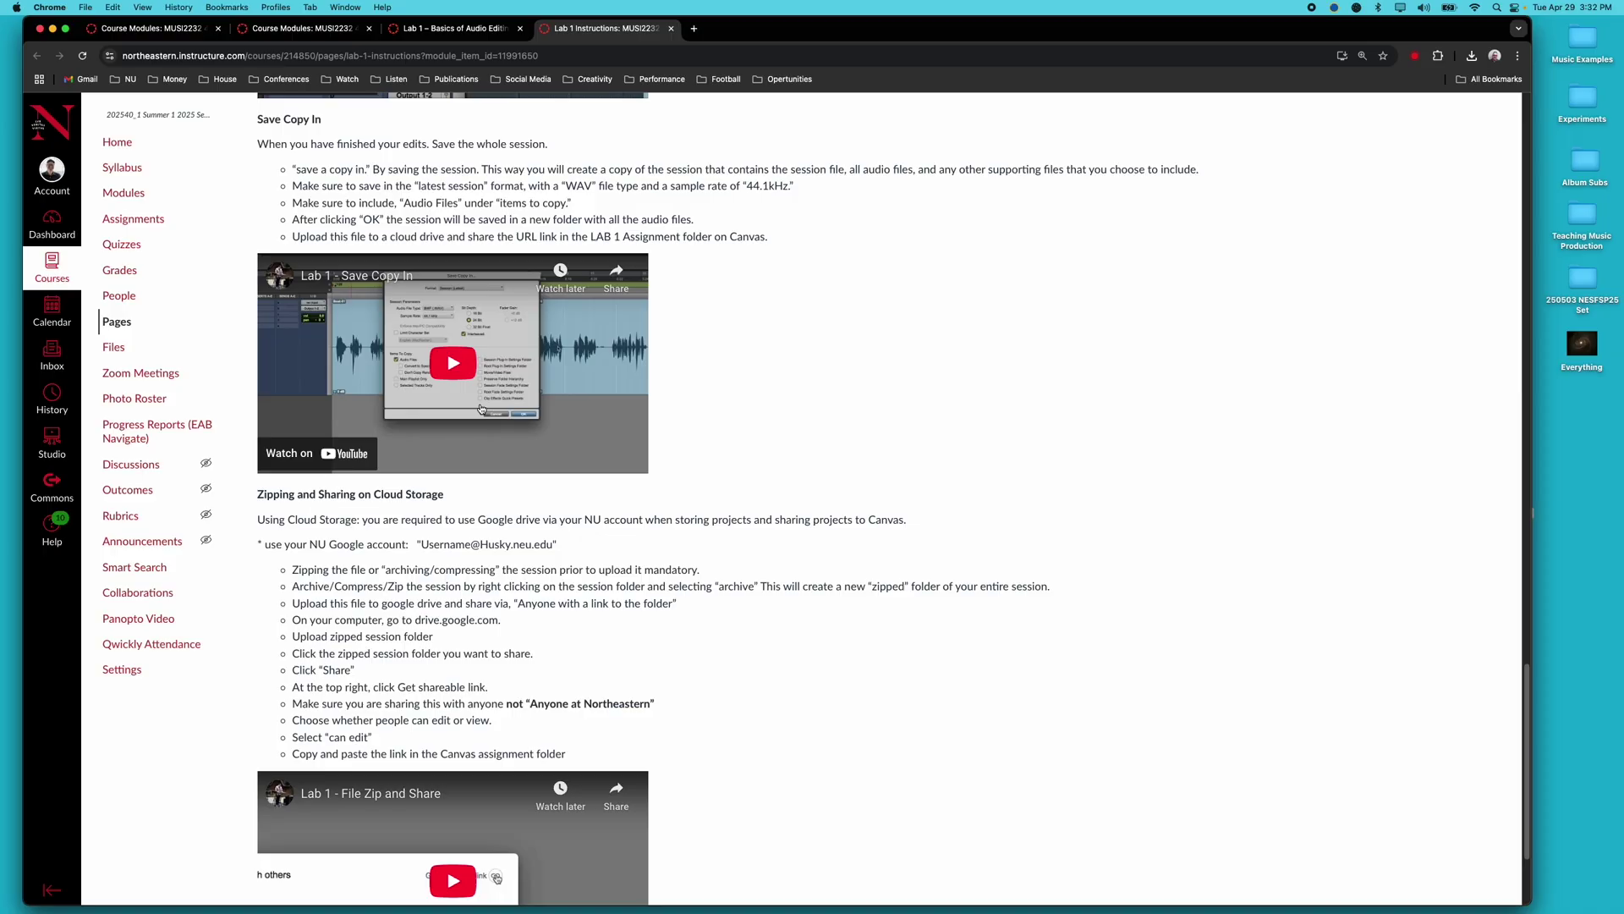
scroll(482, 410, down, 3)
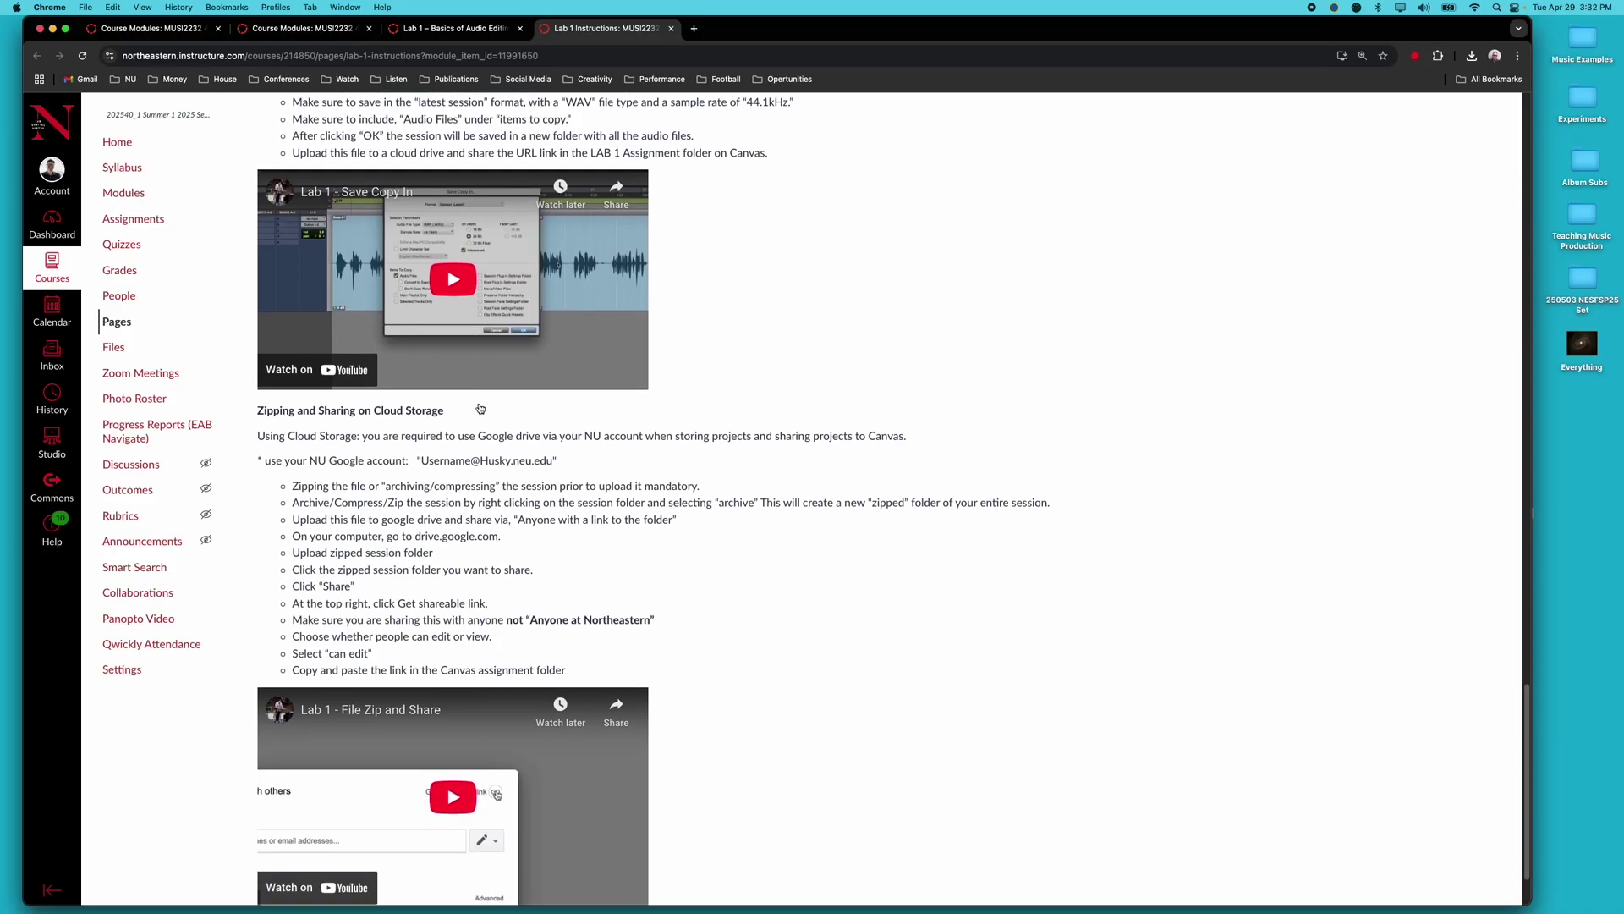
scroll(480, 409, down, 3)
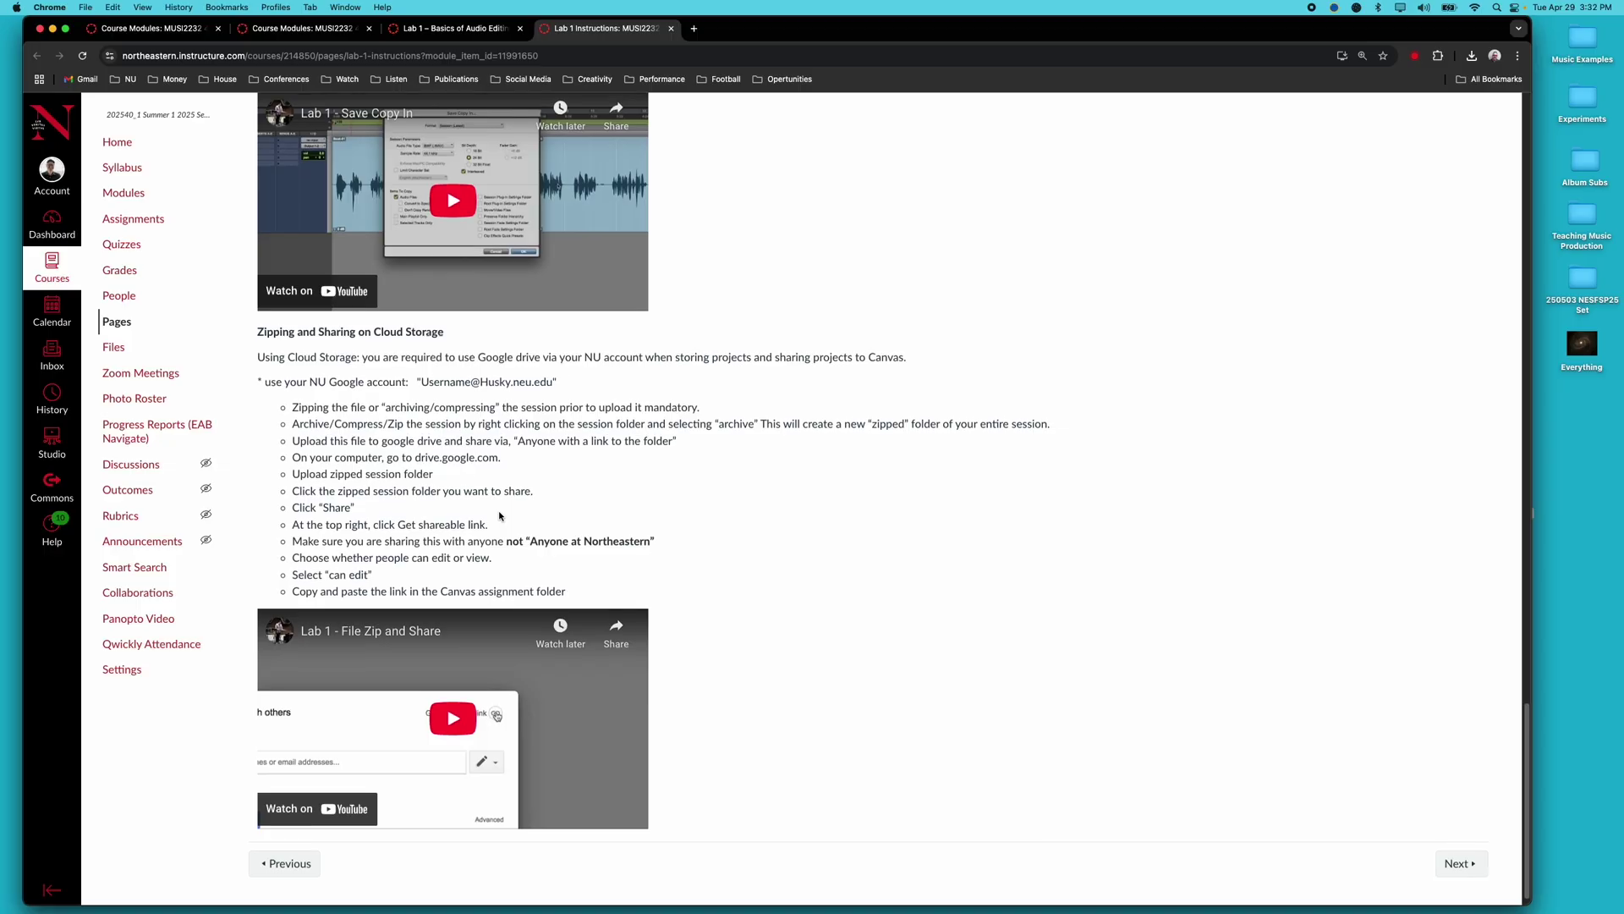
scroll(499, 513, up, 1)
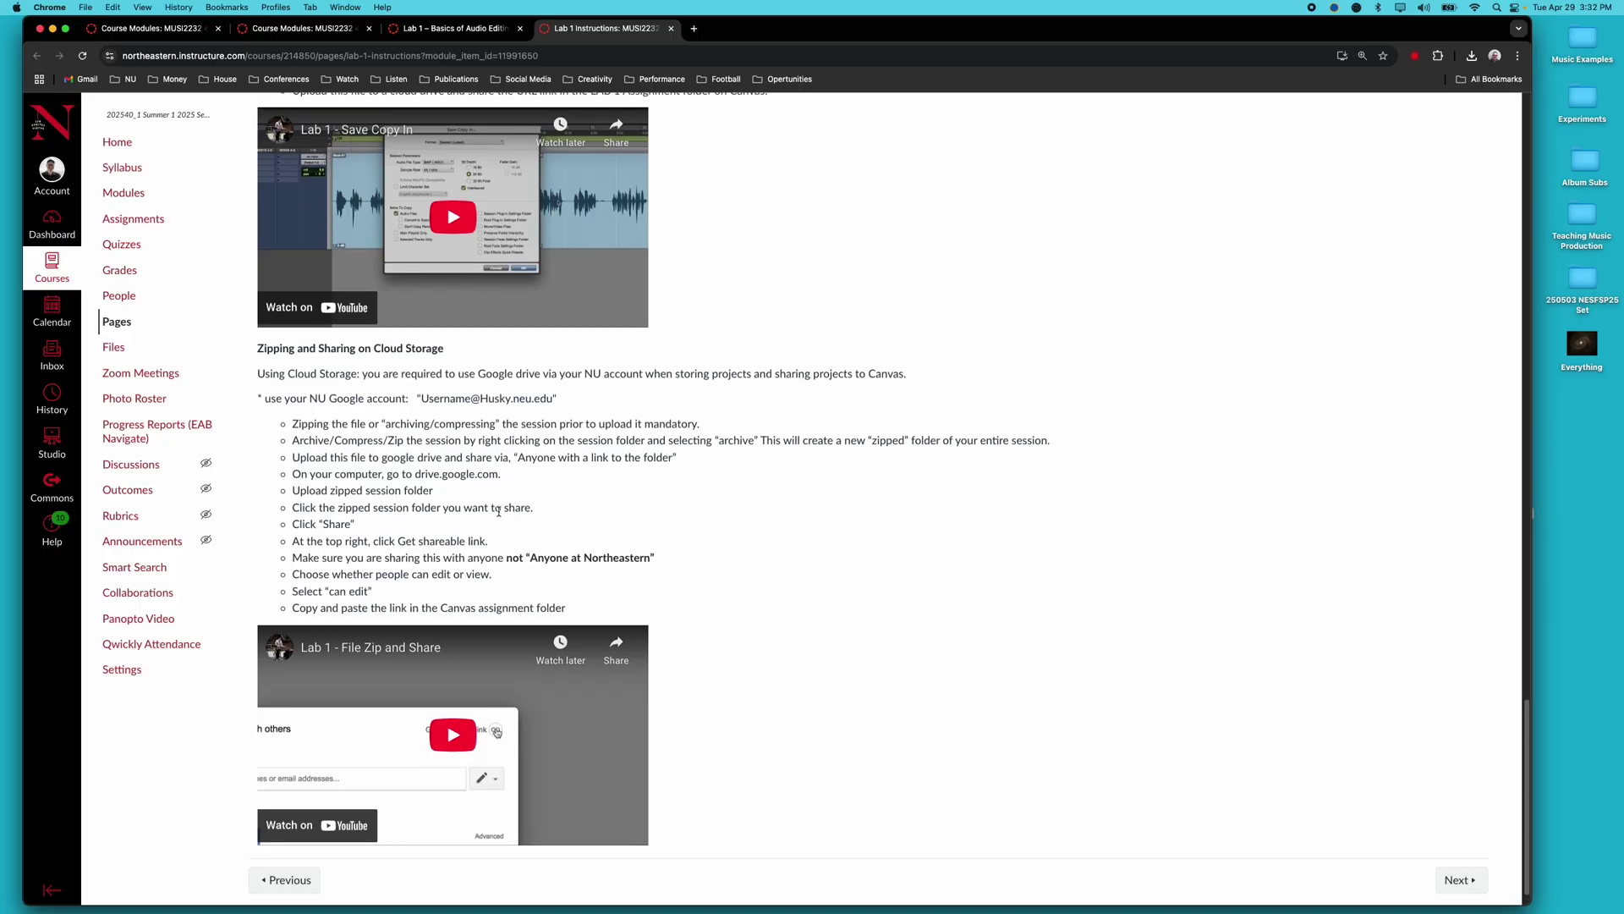
scroll(499, 513, up, 10)
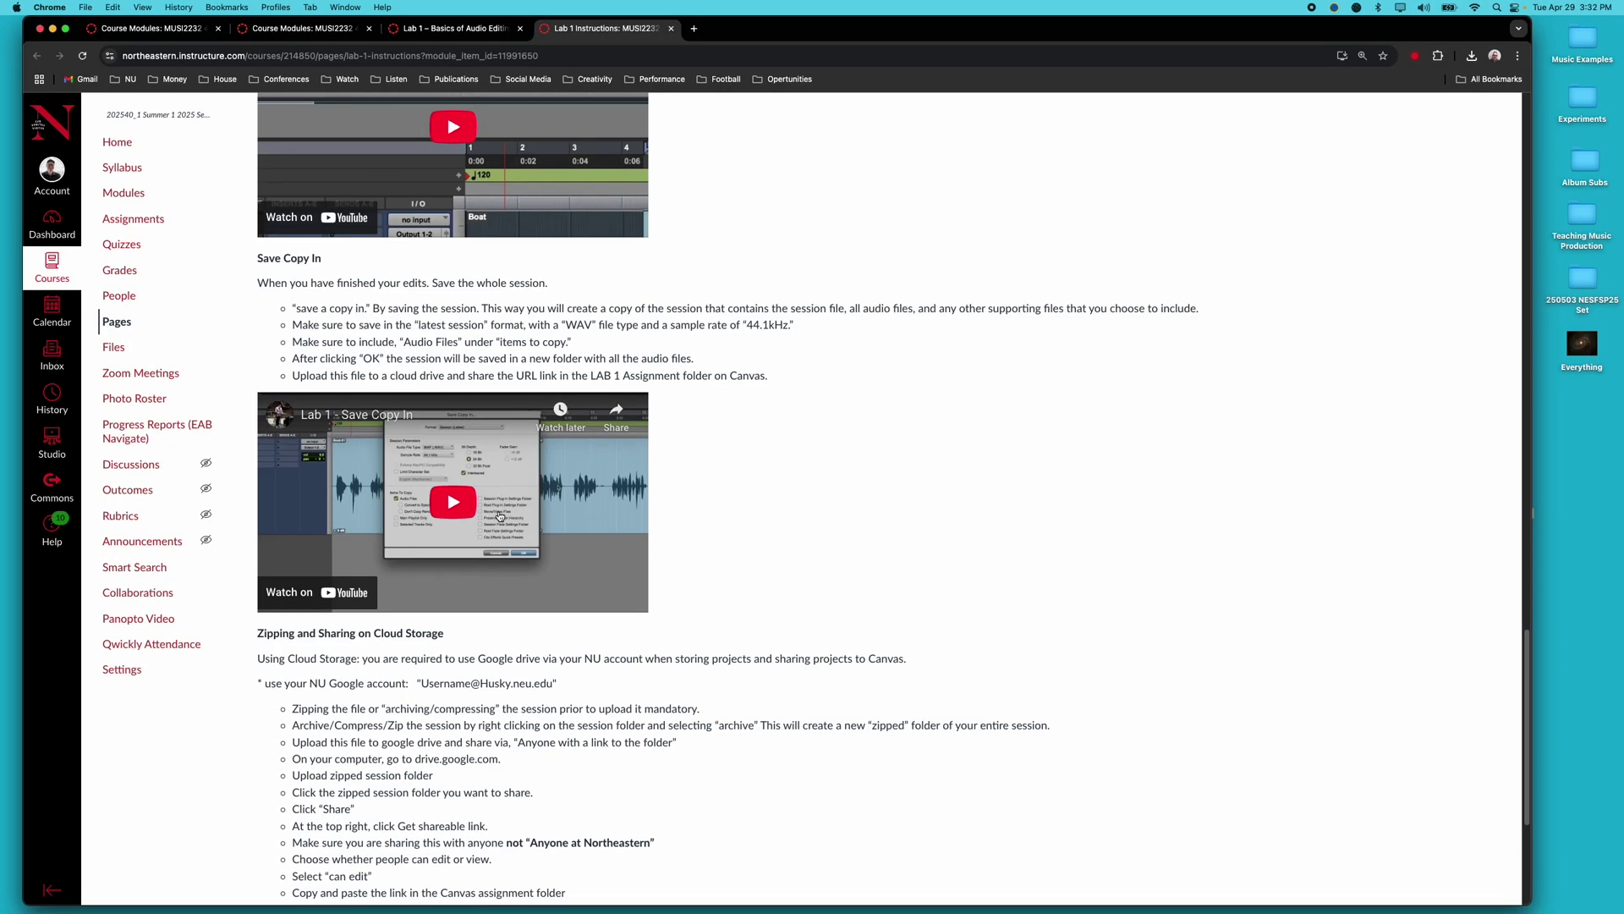
scroll(499, 516, up, 15)
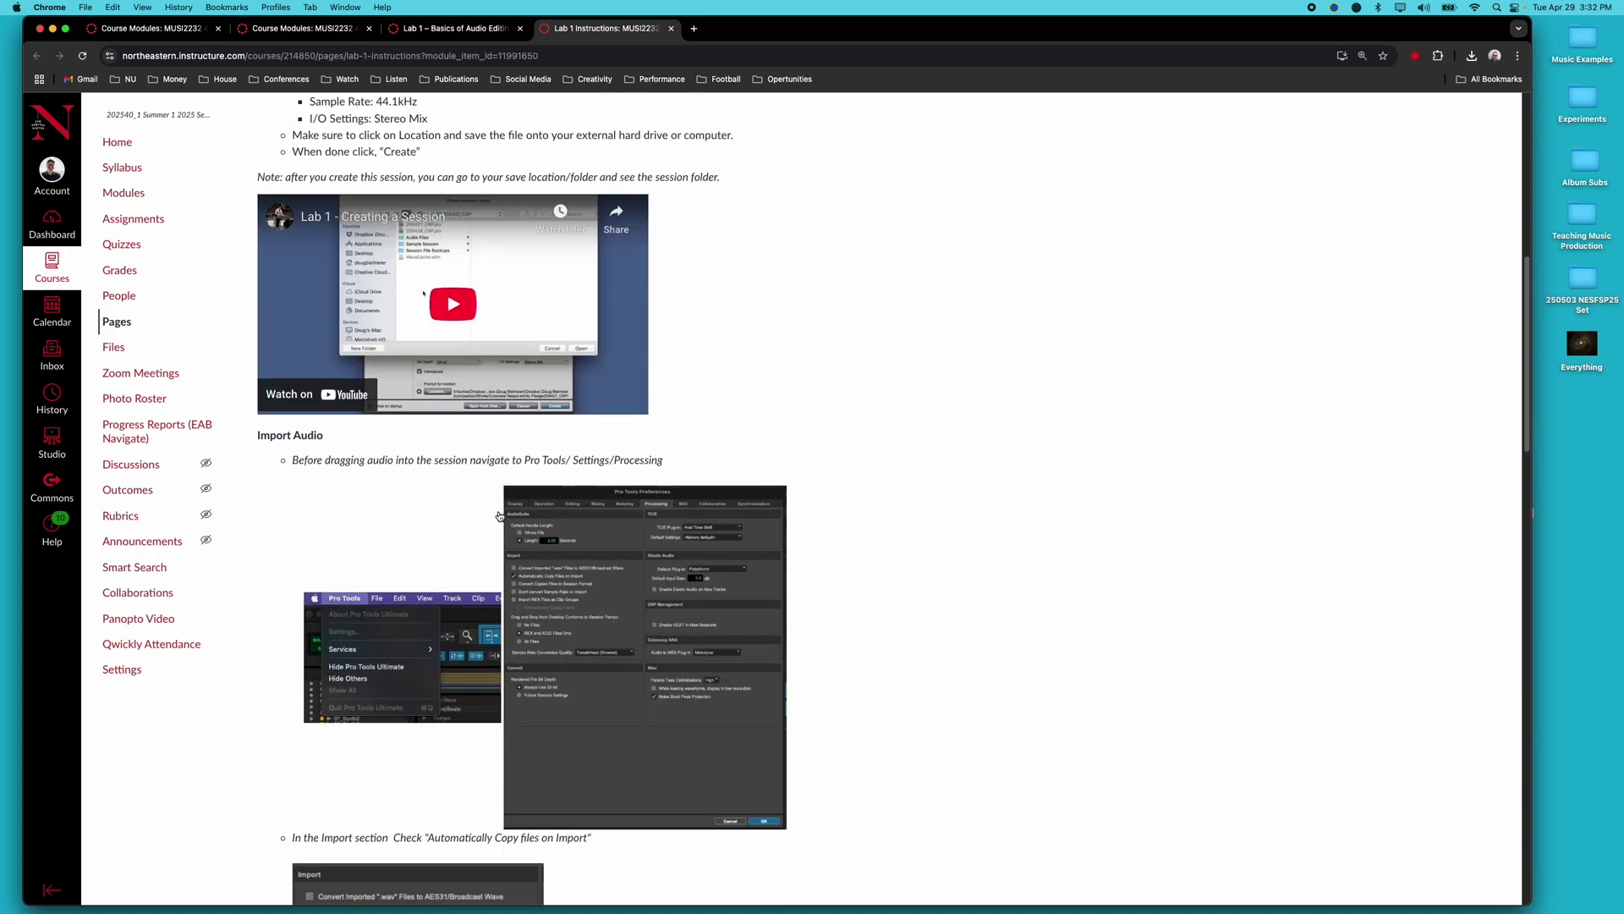
scroll(499, 516, up, 2)
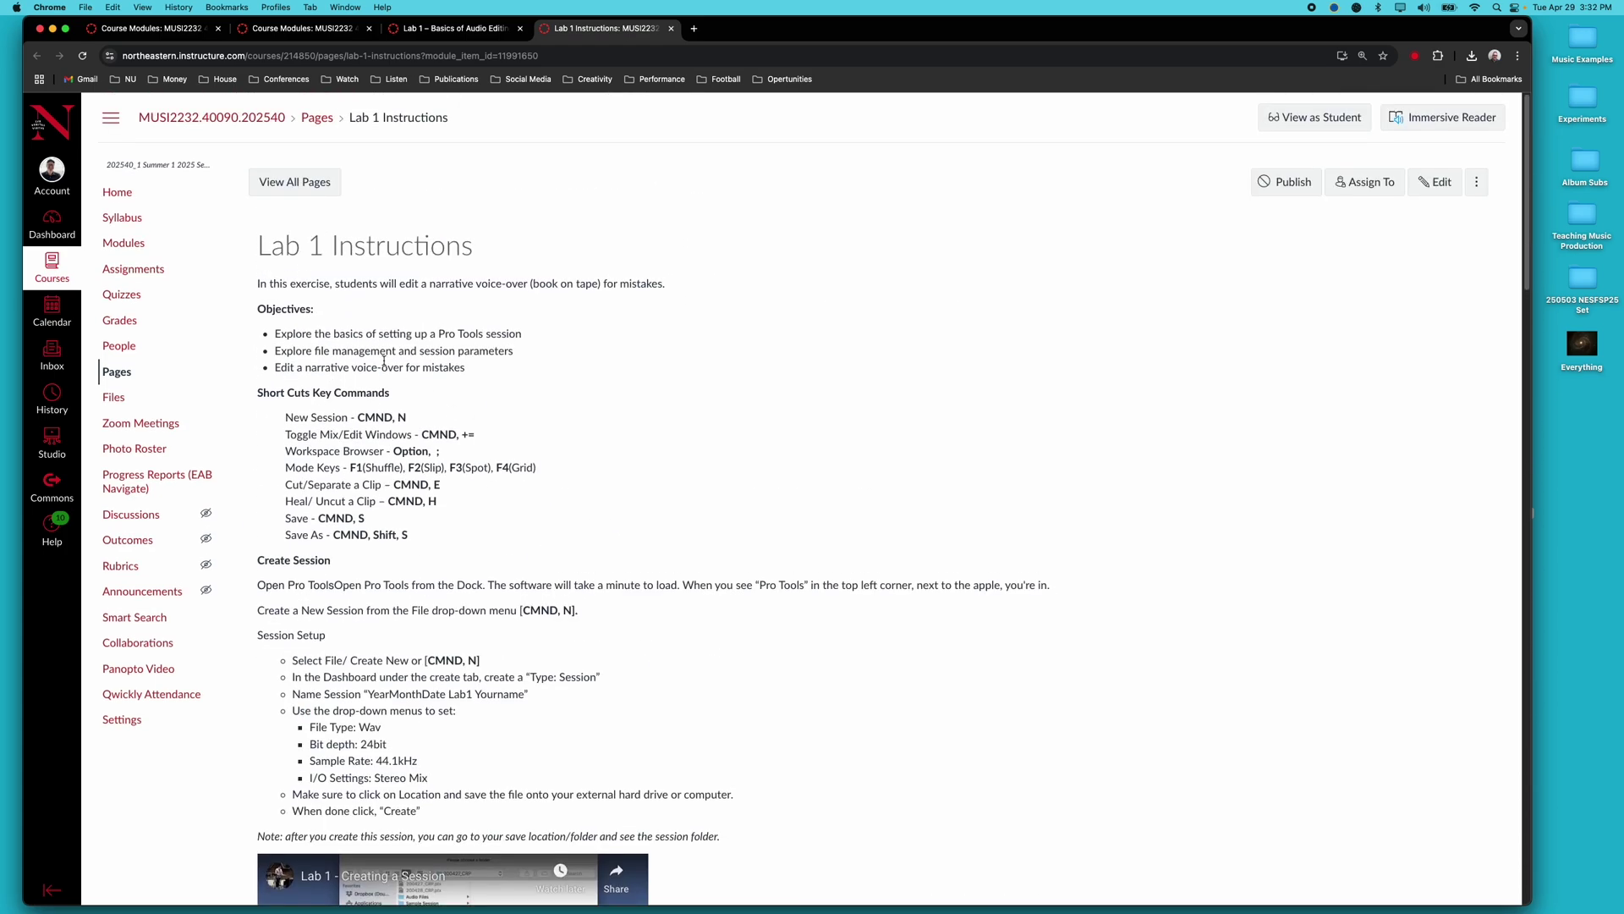
- Enlarge the Lab 1 Instructions page and read the shortcut key commands and the Create Session section
key(super+equal)
key(super+equal)
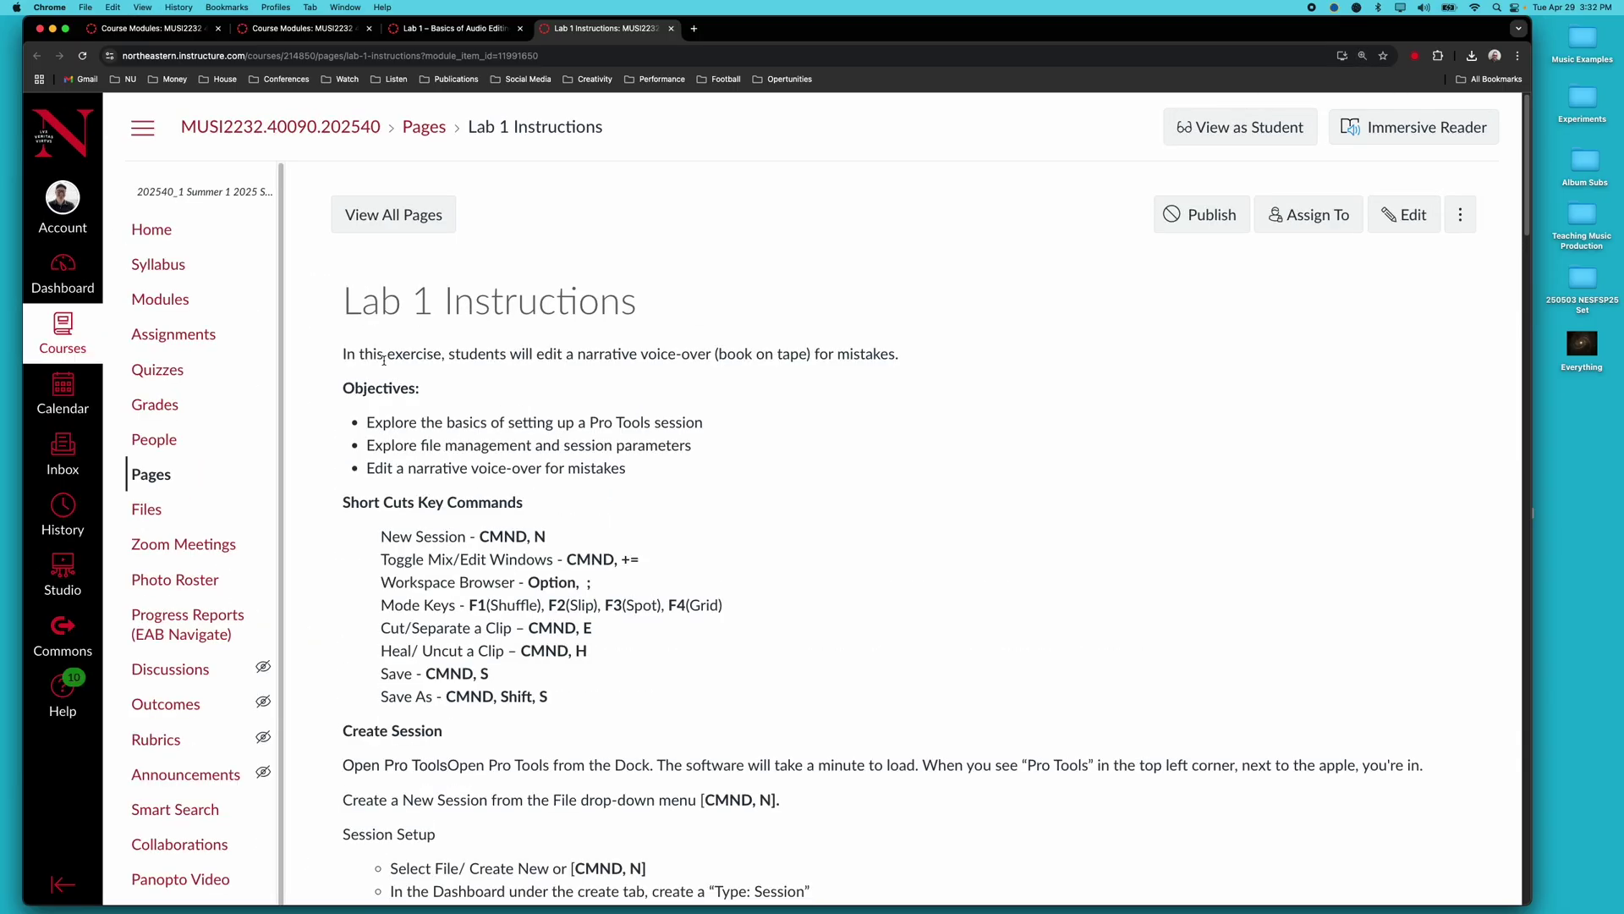
key(super+equal)
key(super+minus)
scroll(542, 488, down, 3)
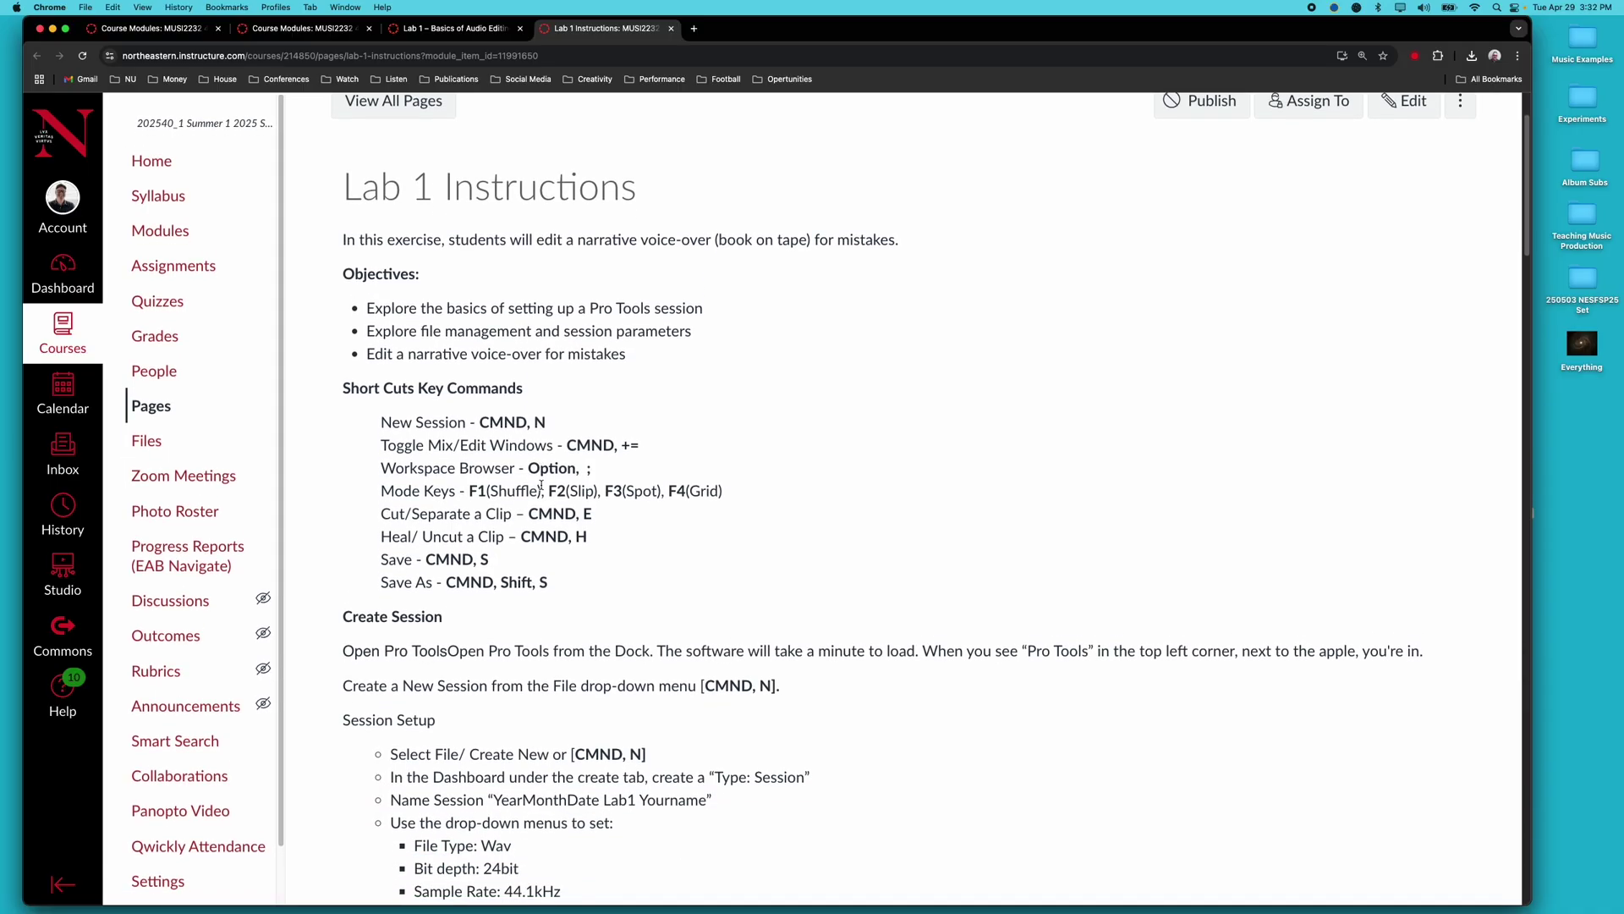
scroll(541, 486, down, 2)
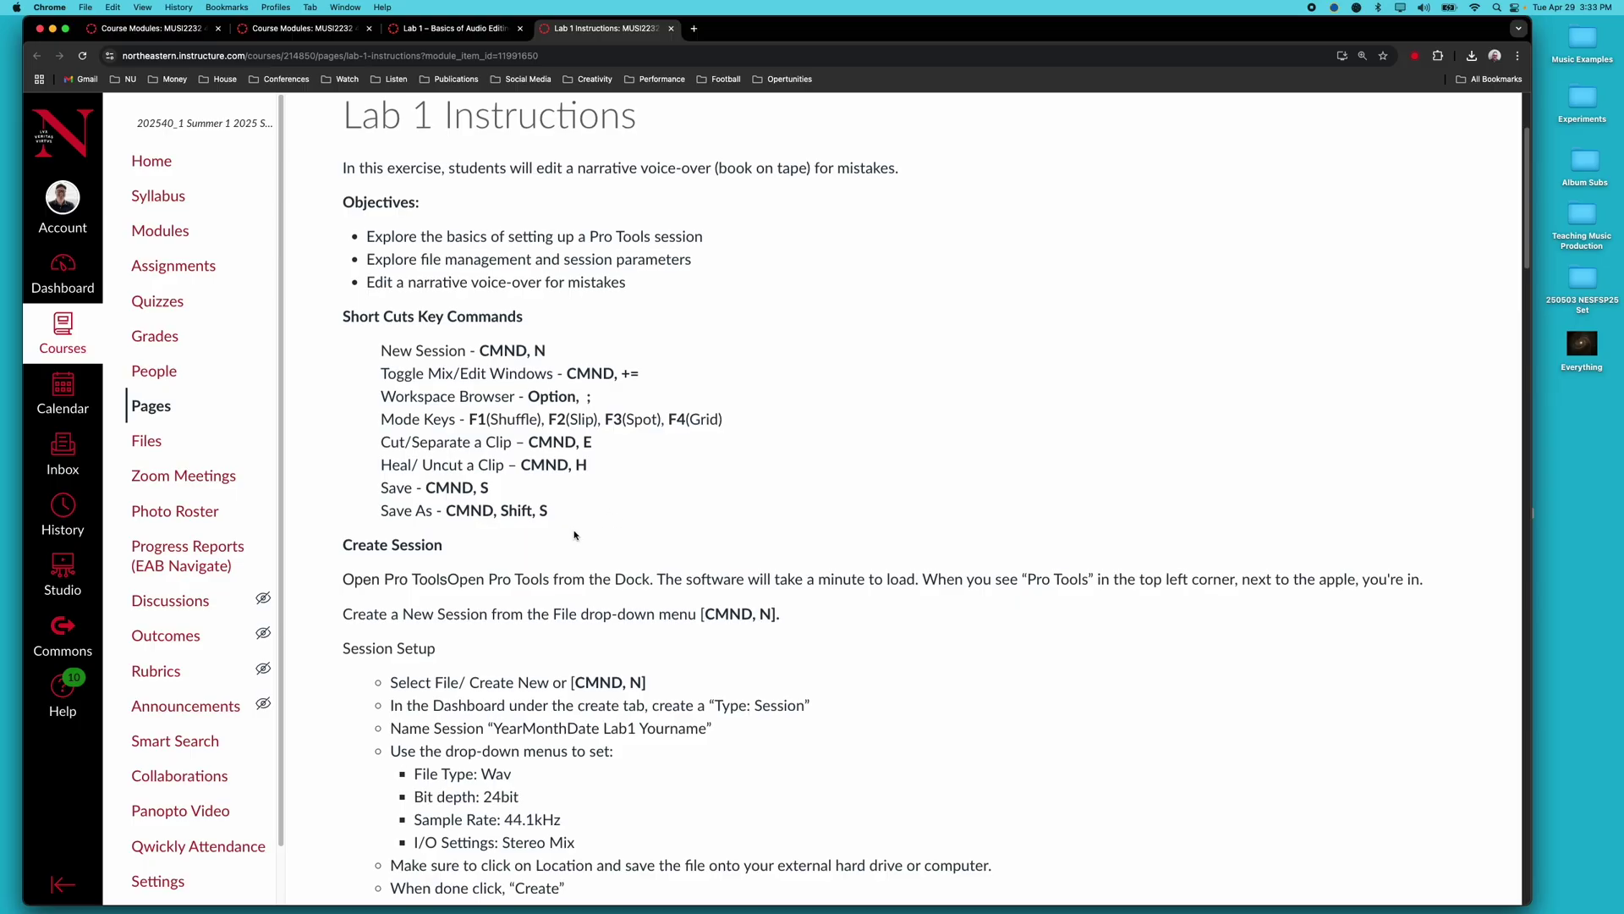
scroll(574, 535, down, 3)
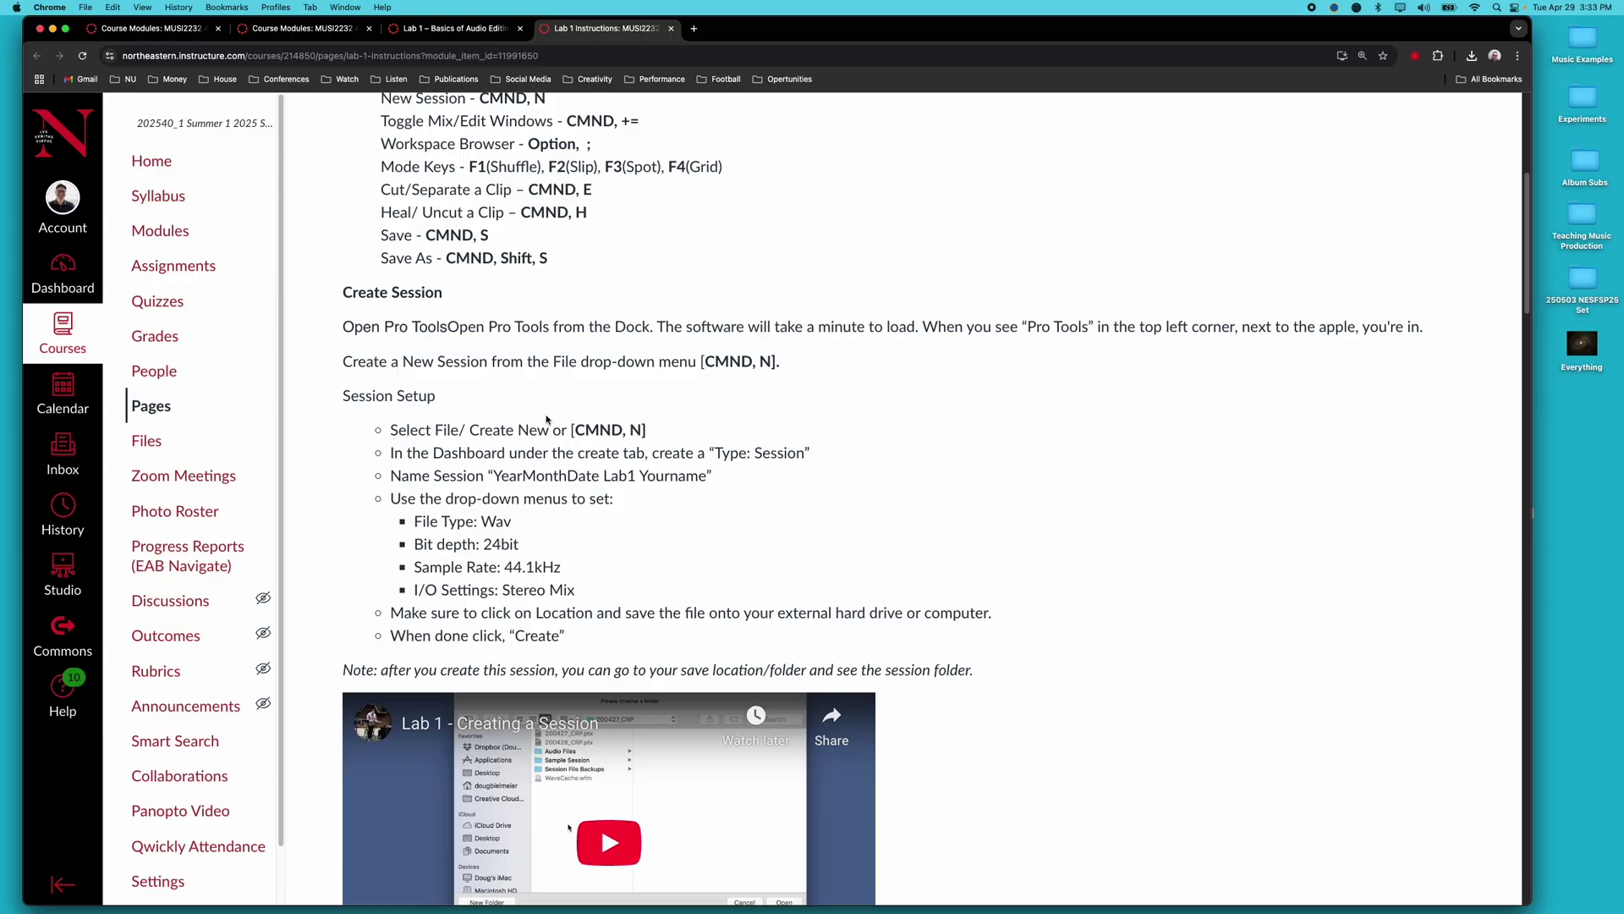
scroll(558, 592, up, 1)
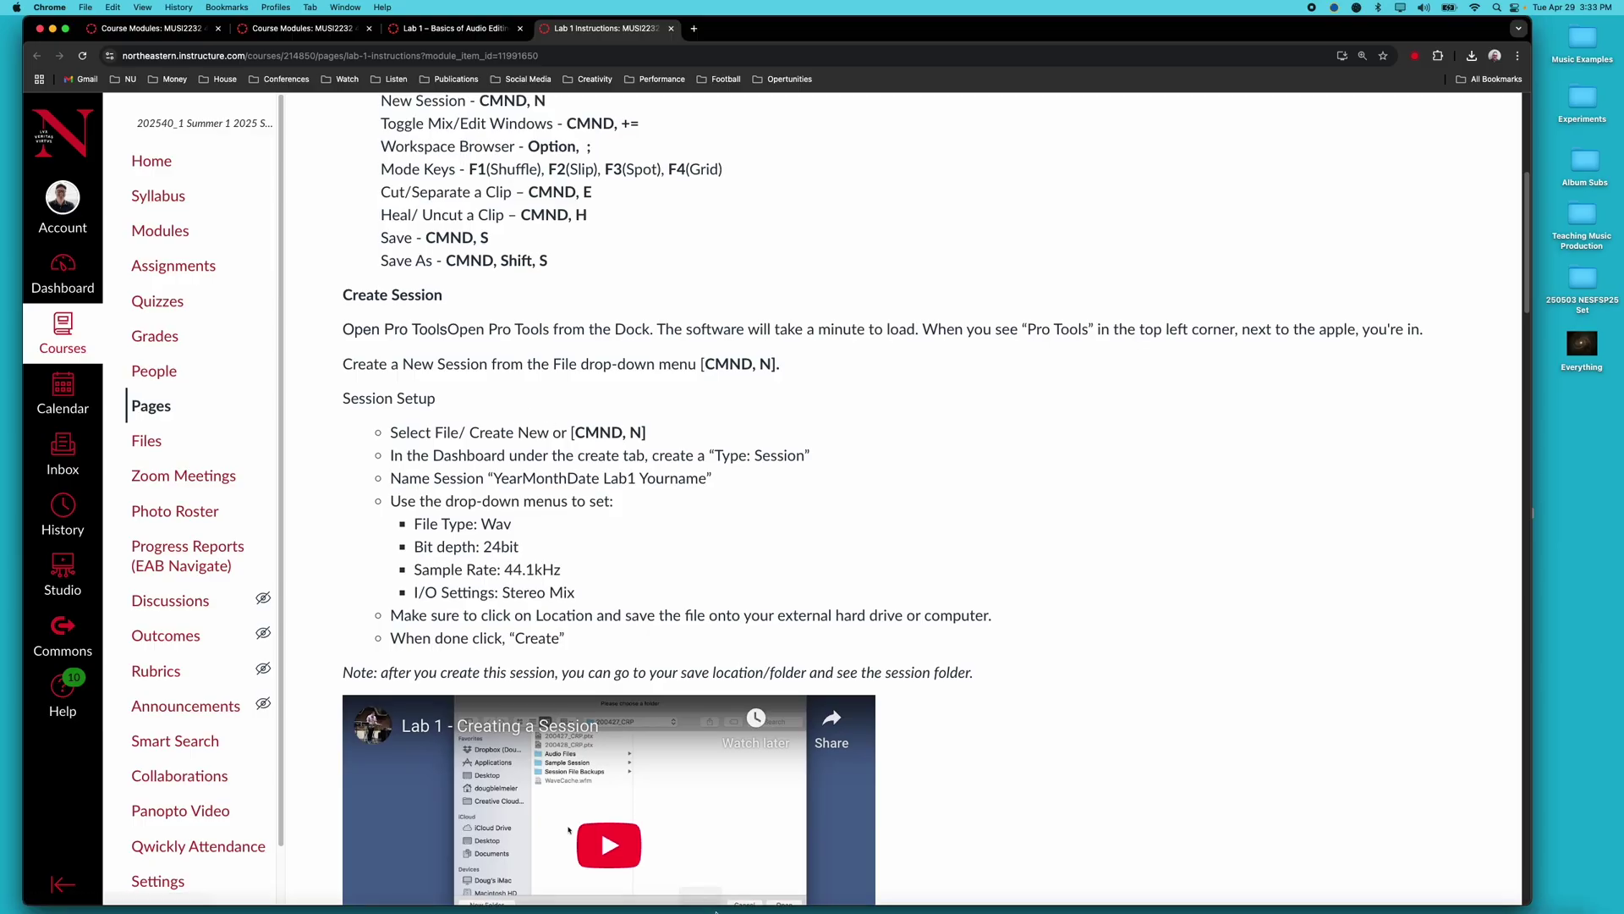
- Switch to Finder, open the Applications folder and locate the Pro Tools application
mouse_move(732, 890)
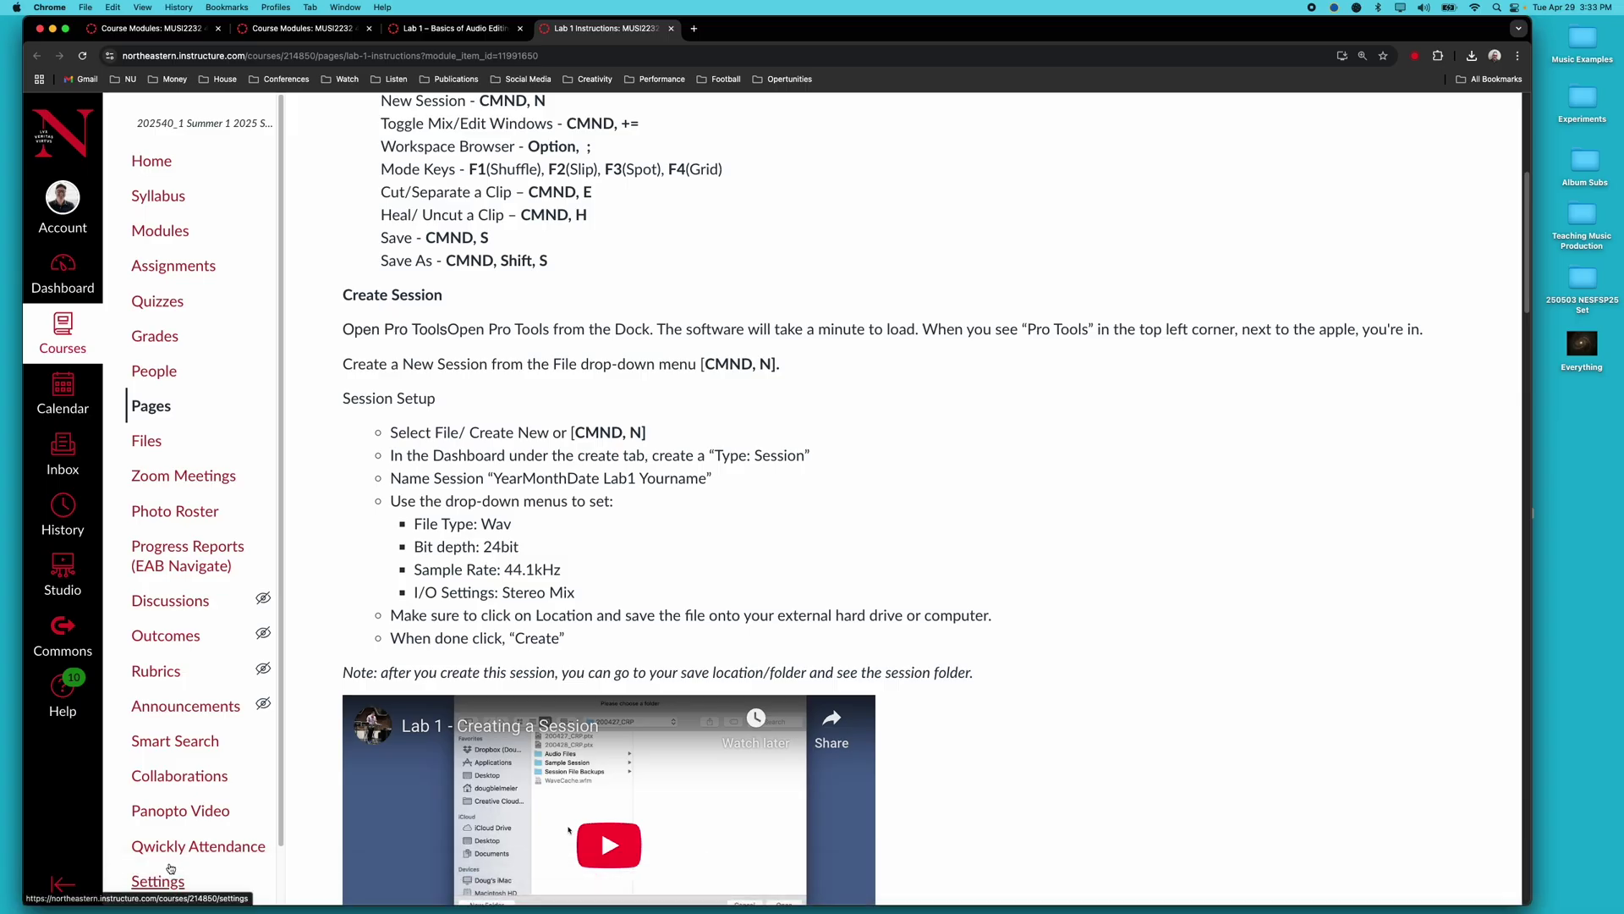
click(53, 888)
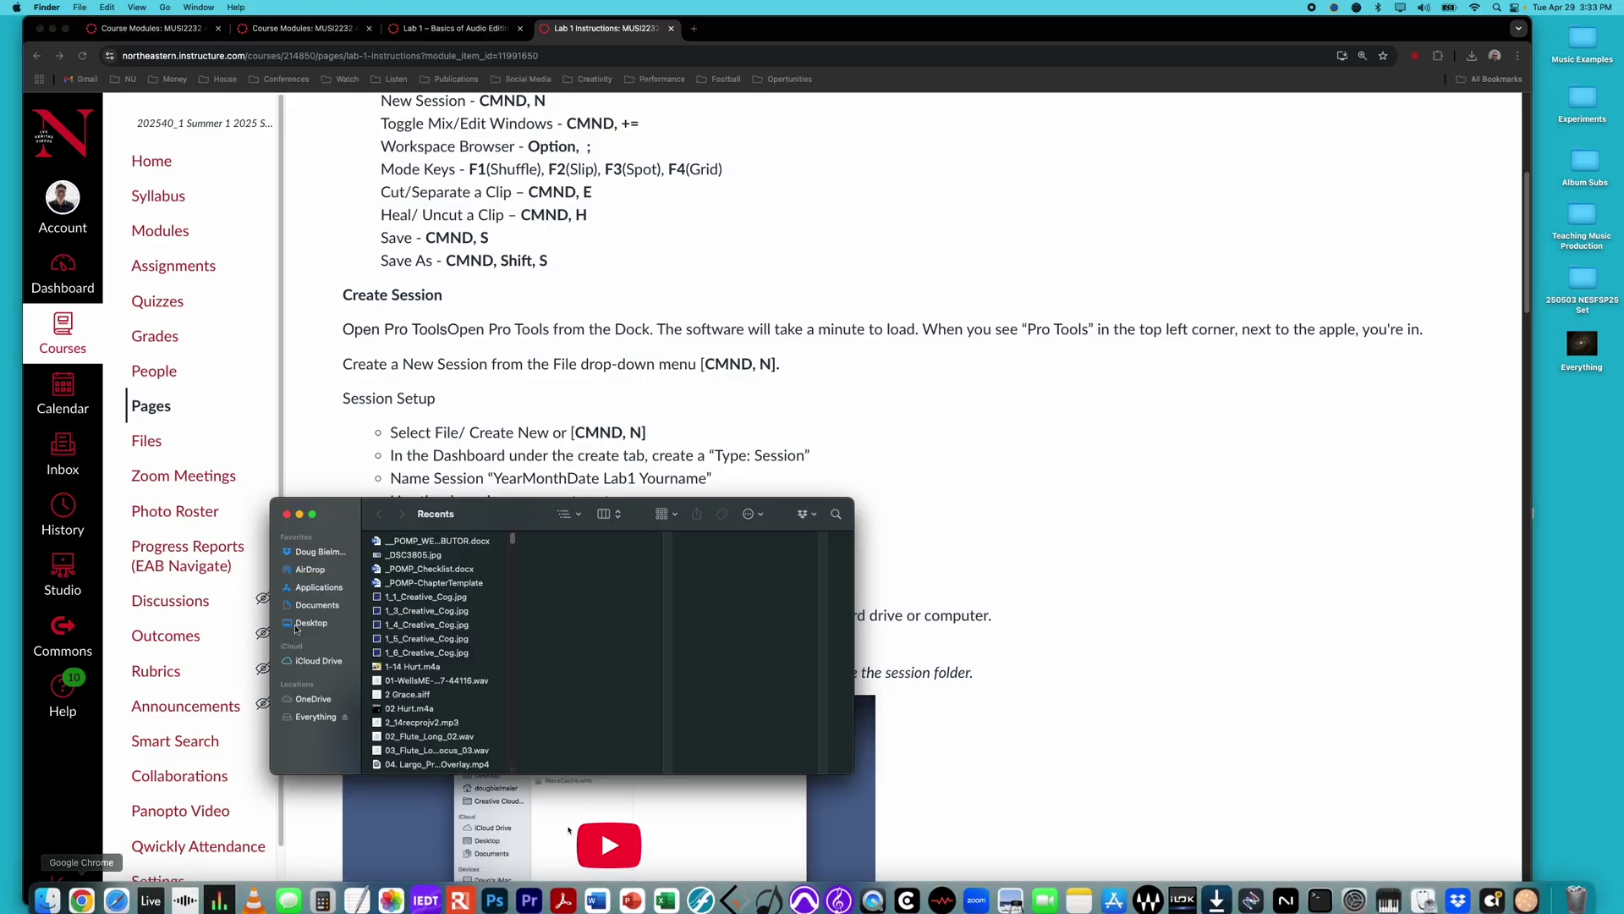
click(313, 587)
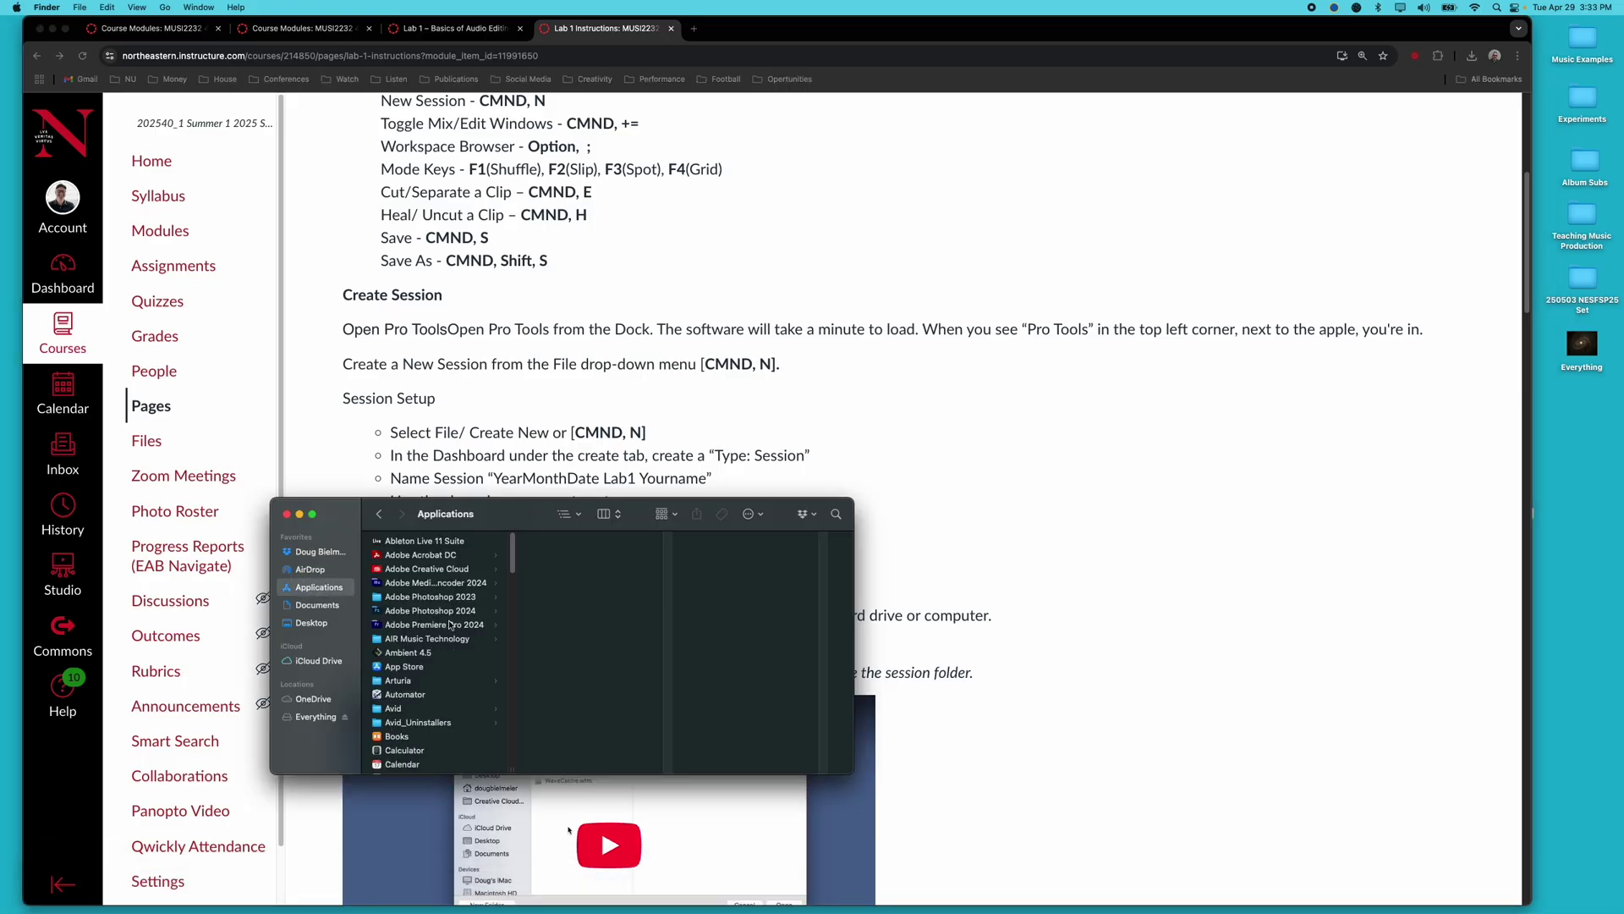
scroll(450, 626, down, 2)
scroll(449, 626, down, 15)
scroll(449, 626, down, 2)
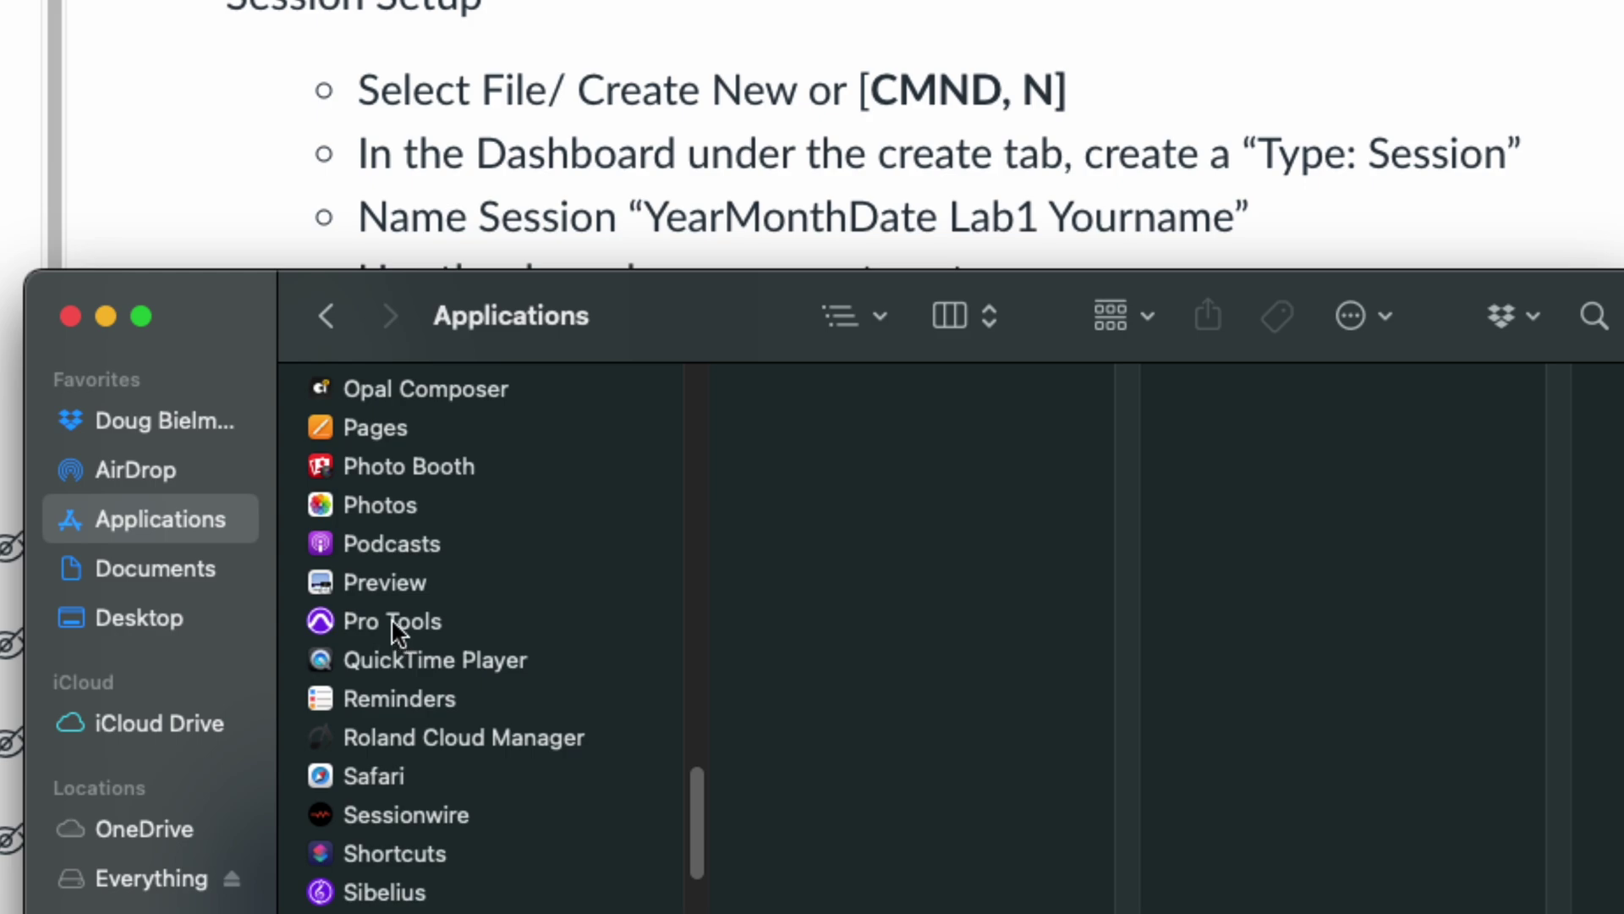
drag(386, 626, 416, 106)
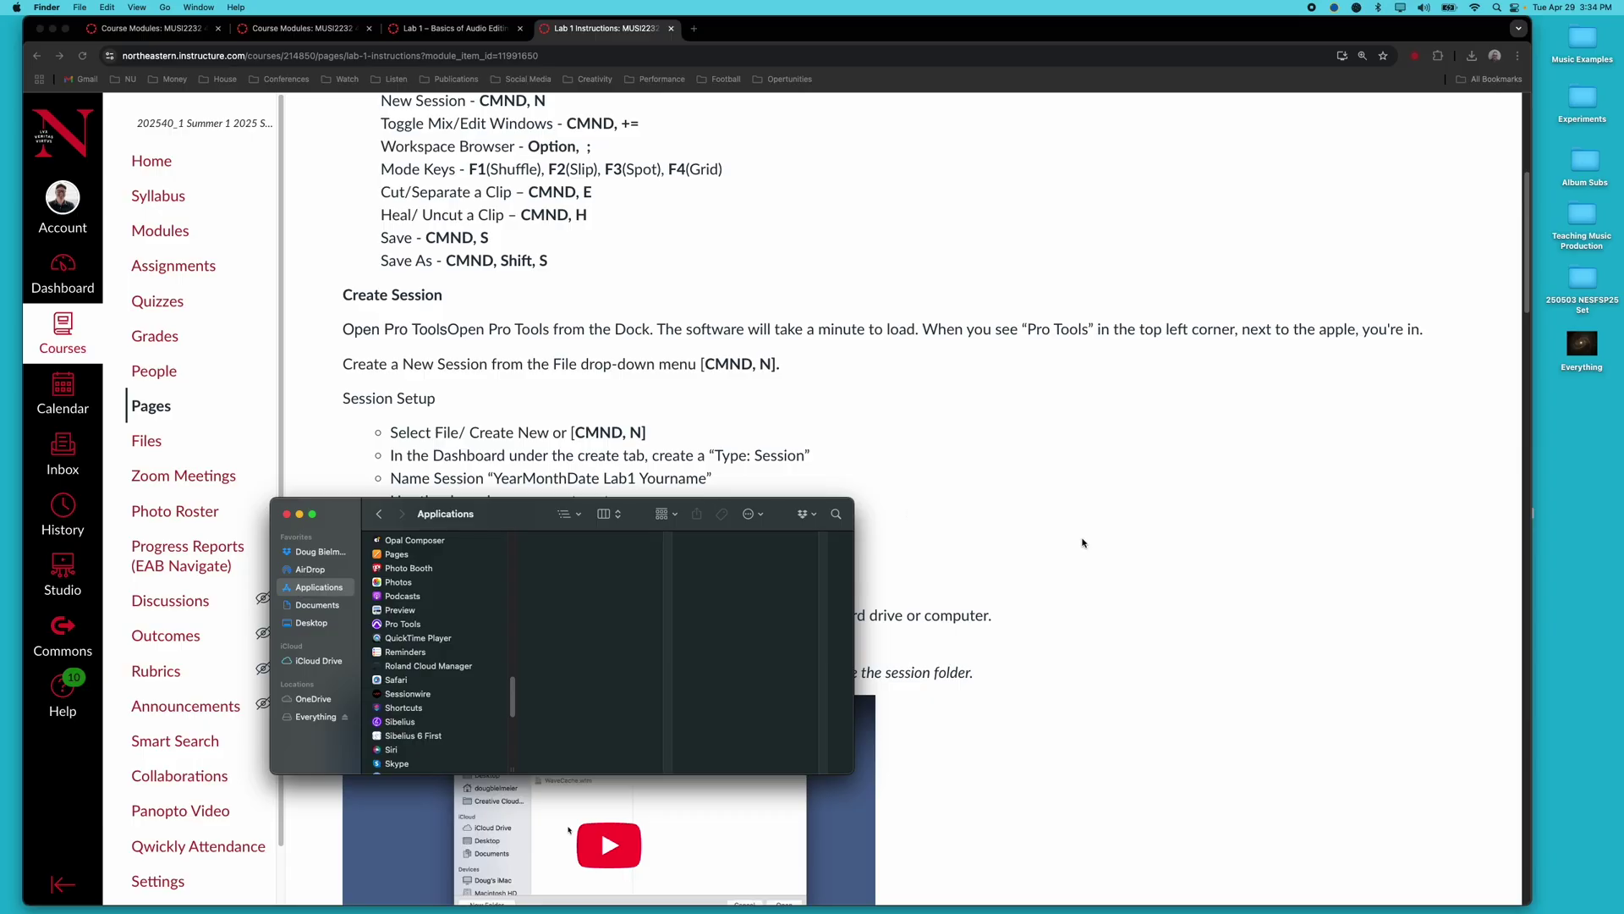
- Return to the Lab 1 Instructions page in Chrome and launch Pro Tools from the Dock
click(1083, 580)
mouse_move(846, 895)
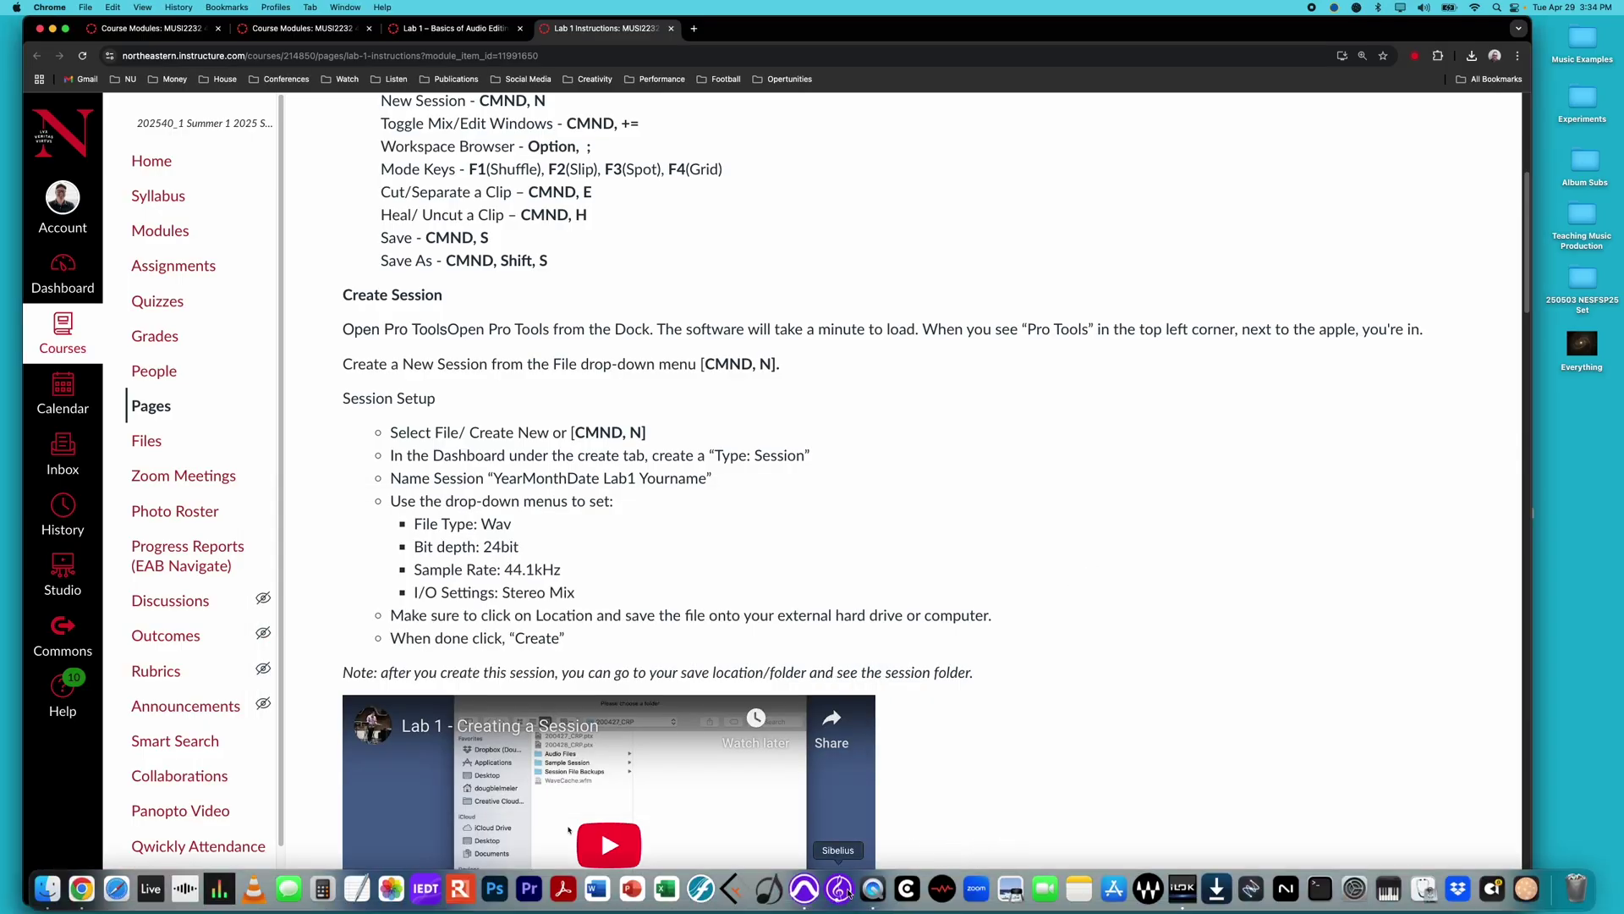
click(805, 889)
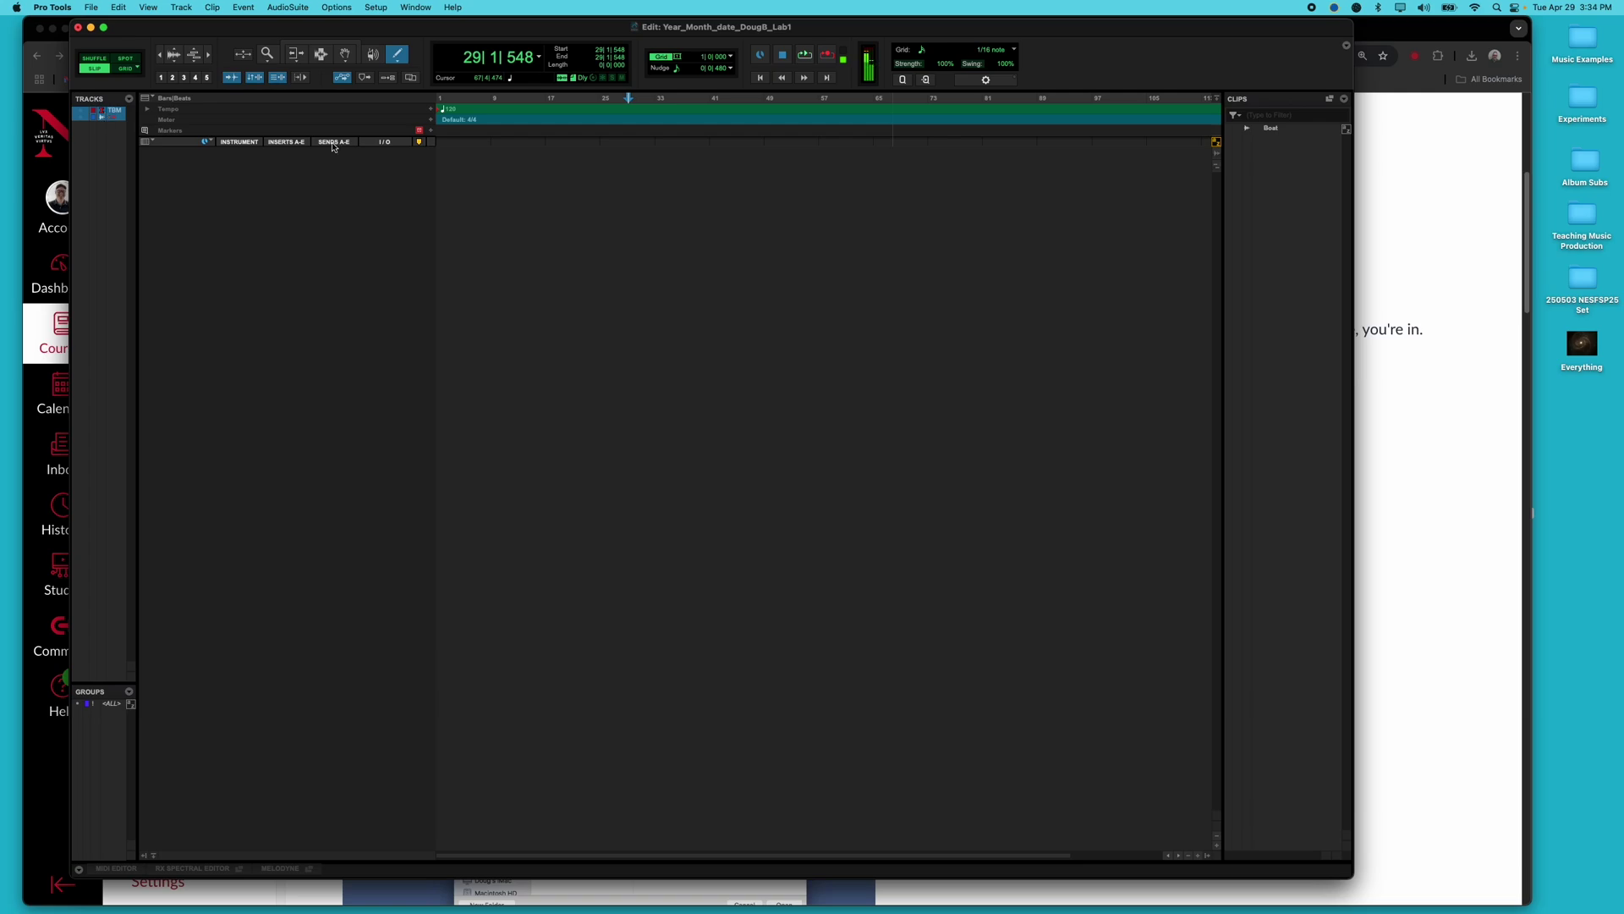
- Read the Session Setup instructions on the Lab 1 Instructions page in Chrome and switch back to Pro Tools
click(1429, 539)
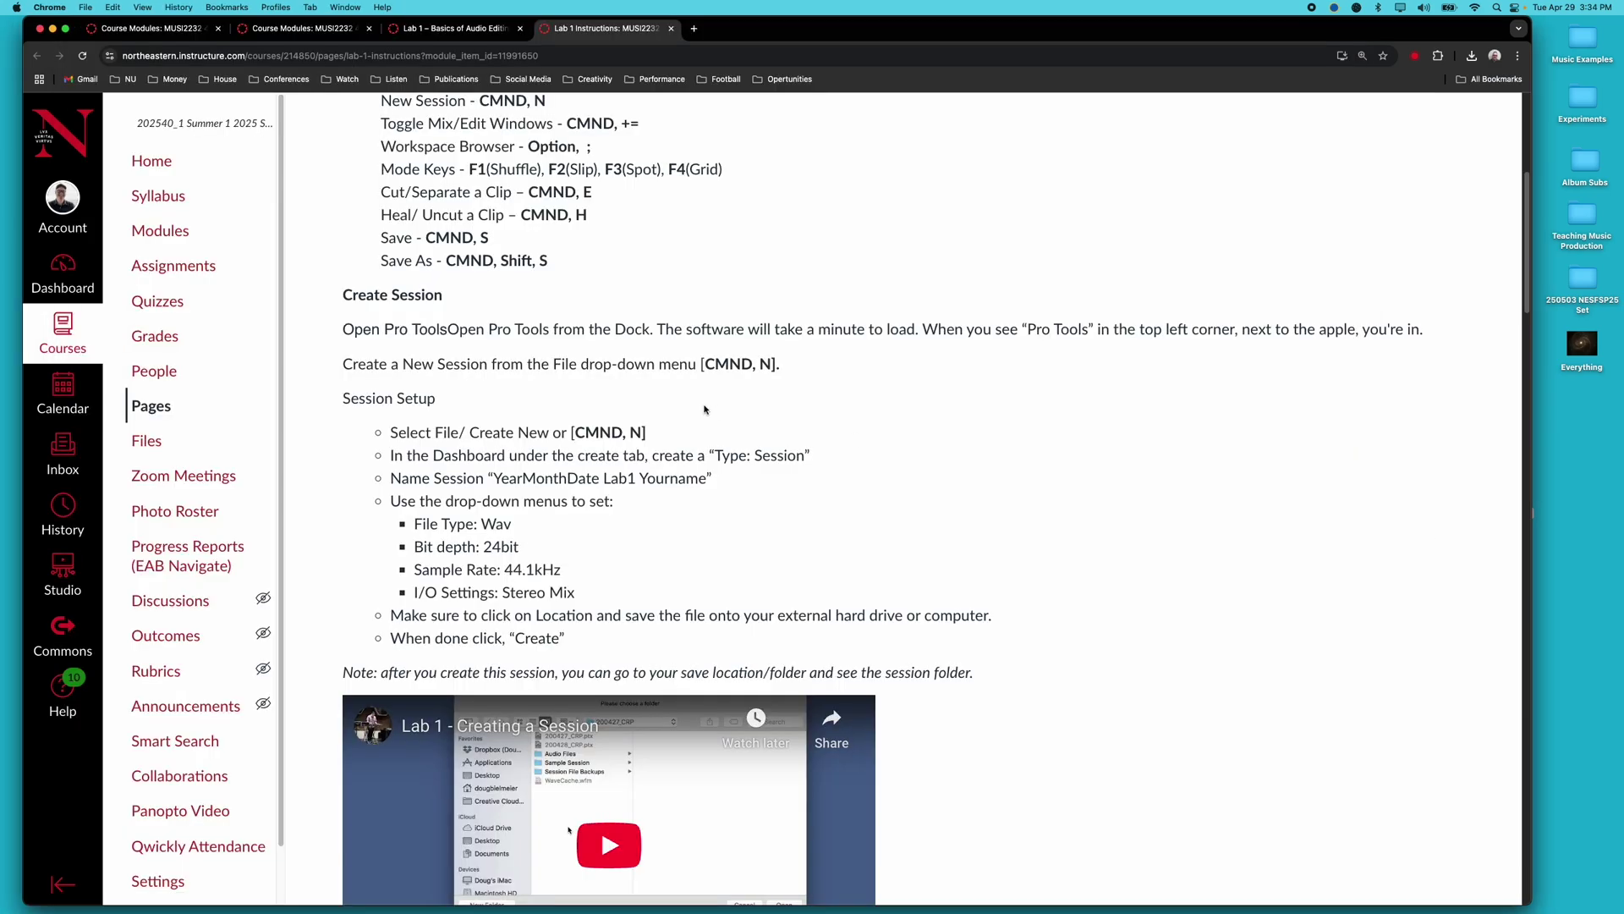
scroll(487, 412, down, 5)
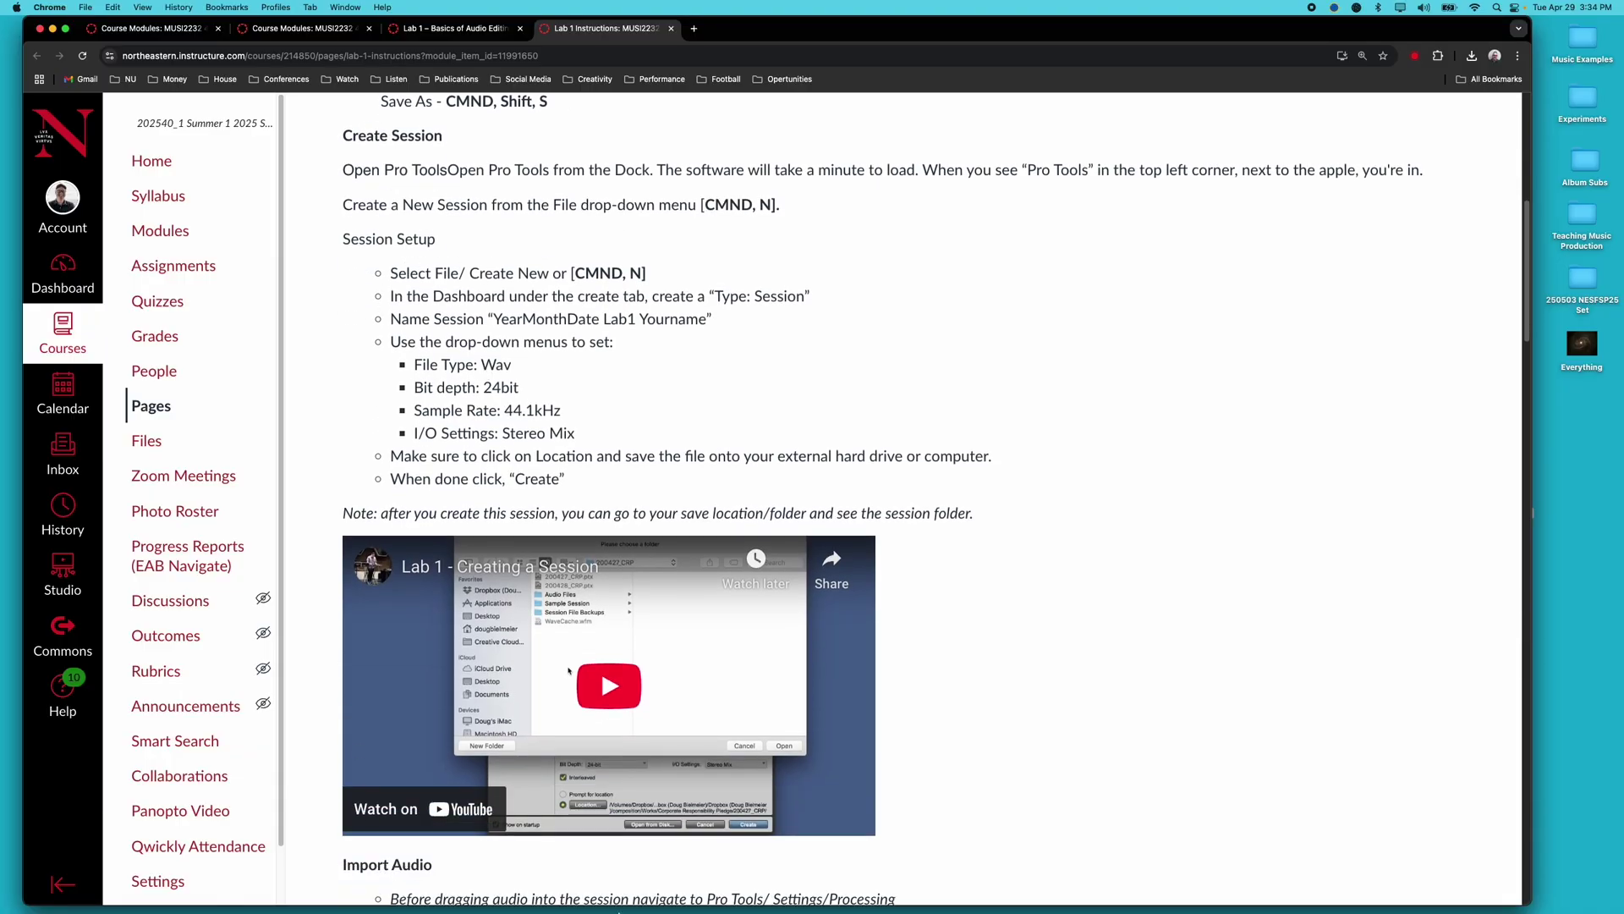
click(807, 886)
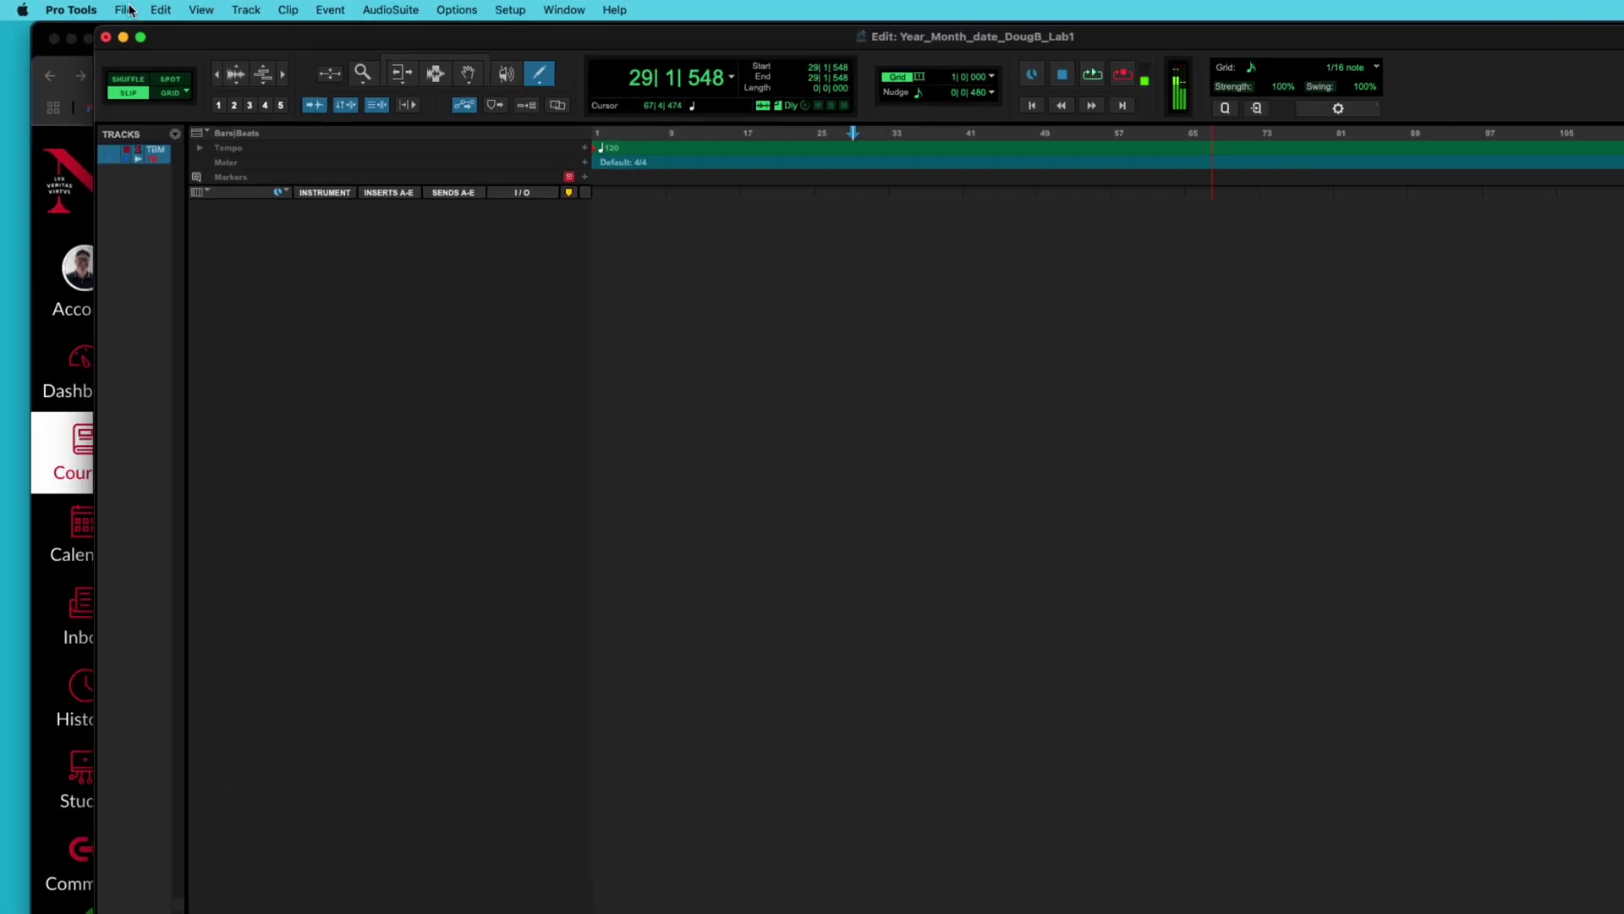
- Start a new session and name it with the date 250429, the author's name and Lab1, separated by underscores
click(126, 11)
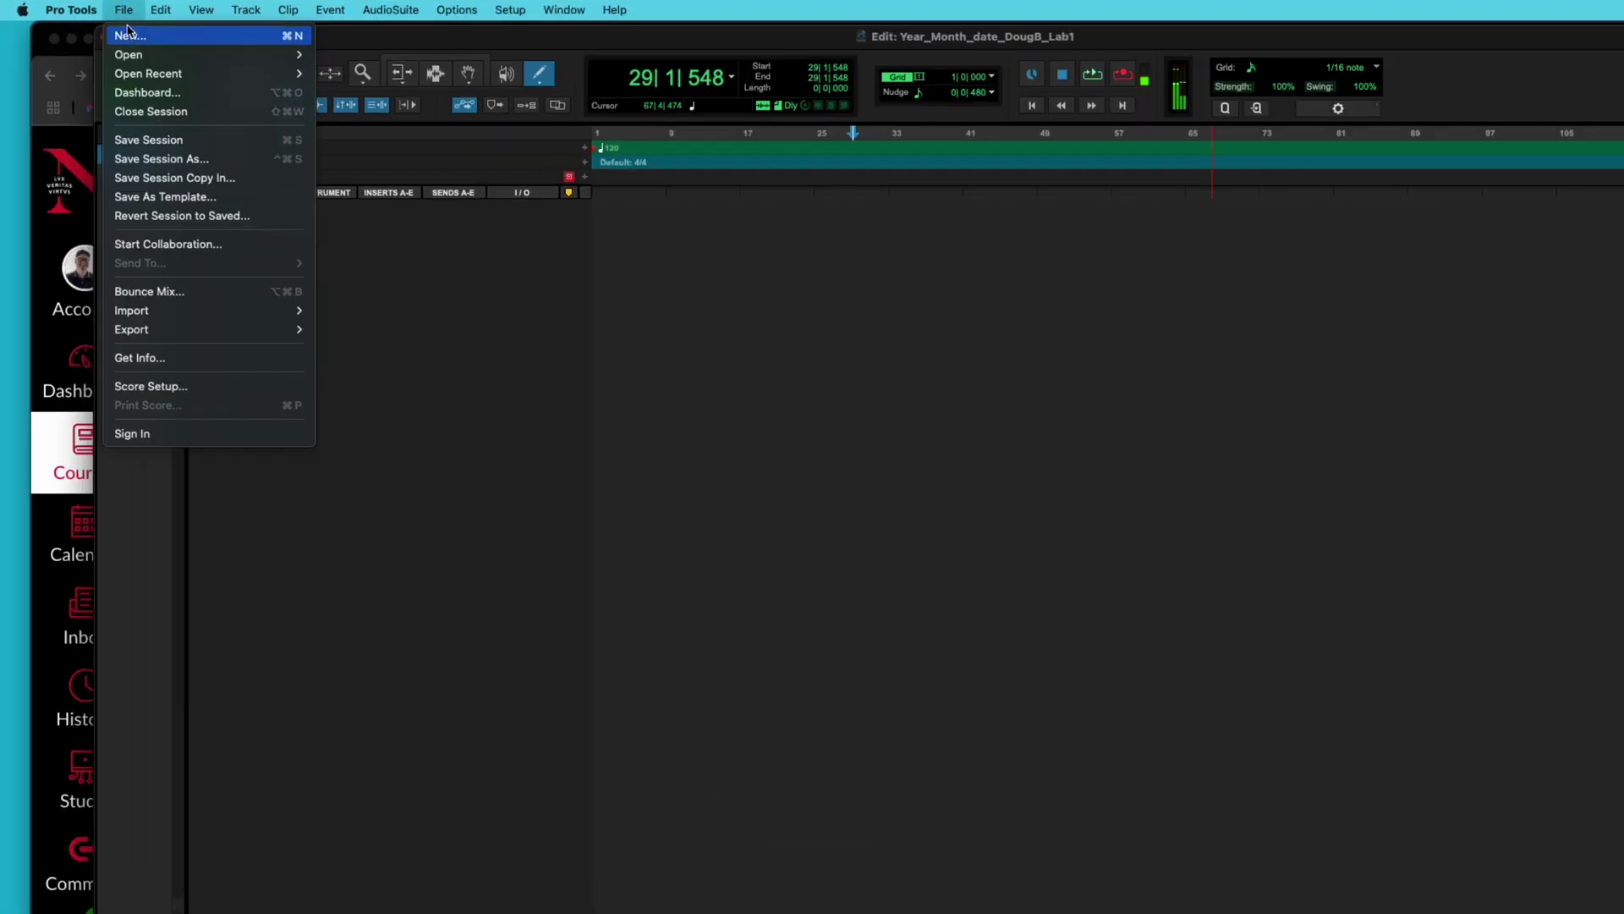
click(129, 34)
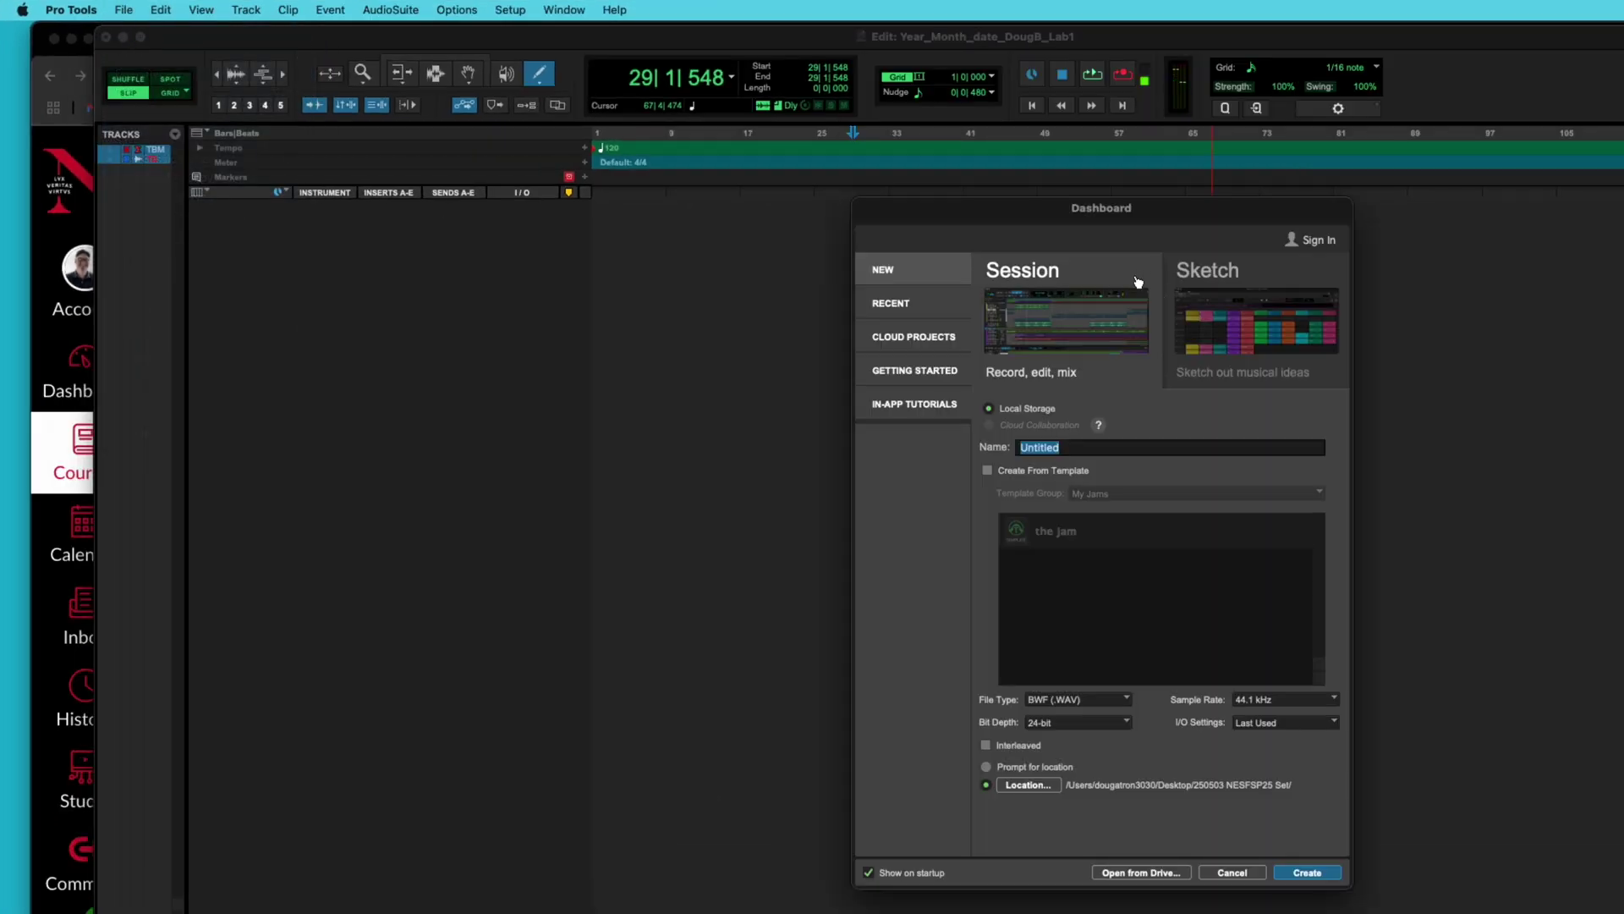
drag(1179, 211, 957, 168)
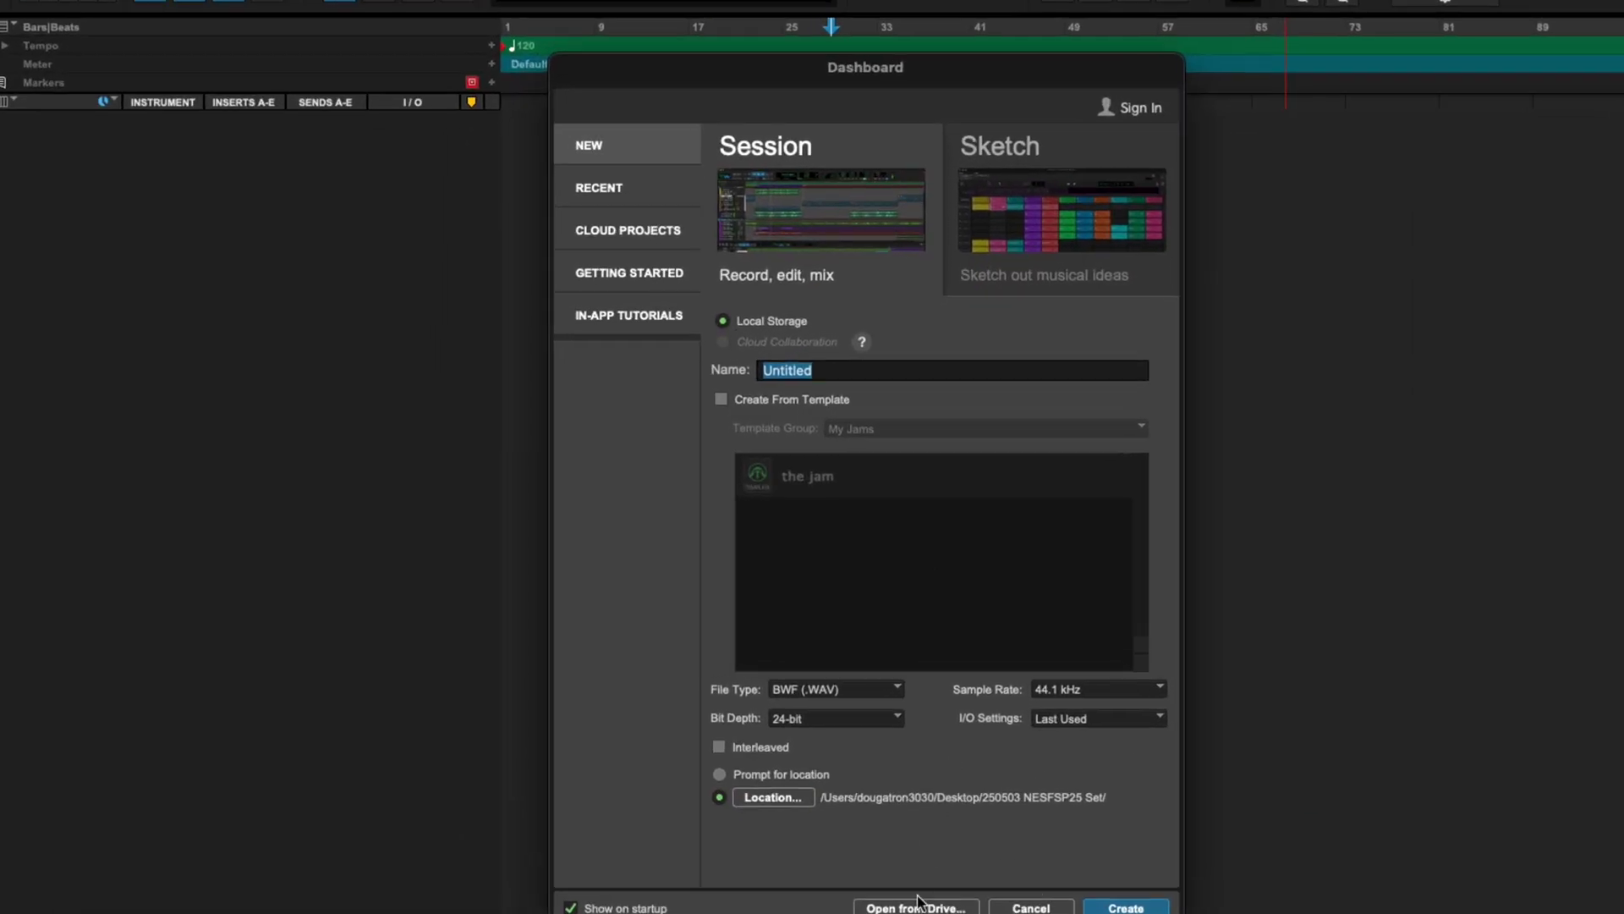
drag(826, 372, 757, 360)
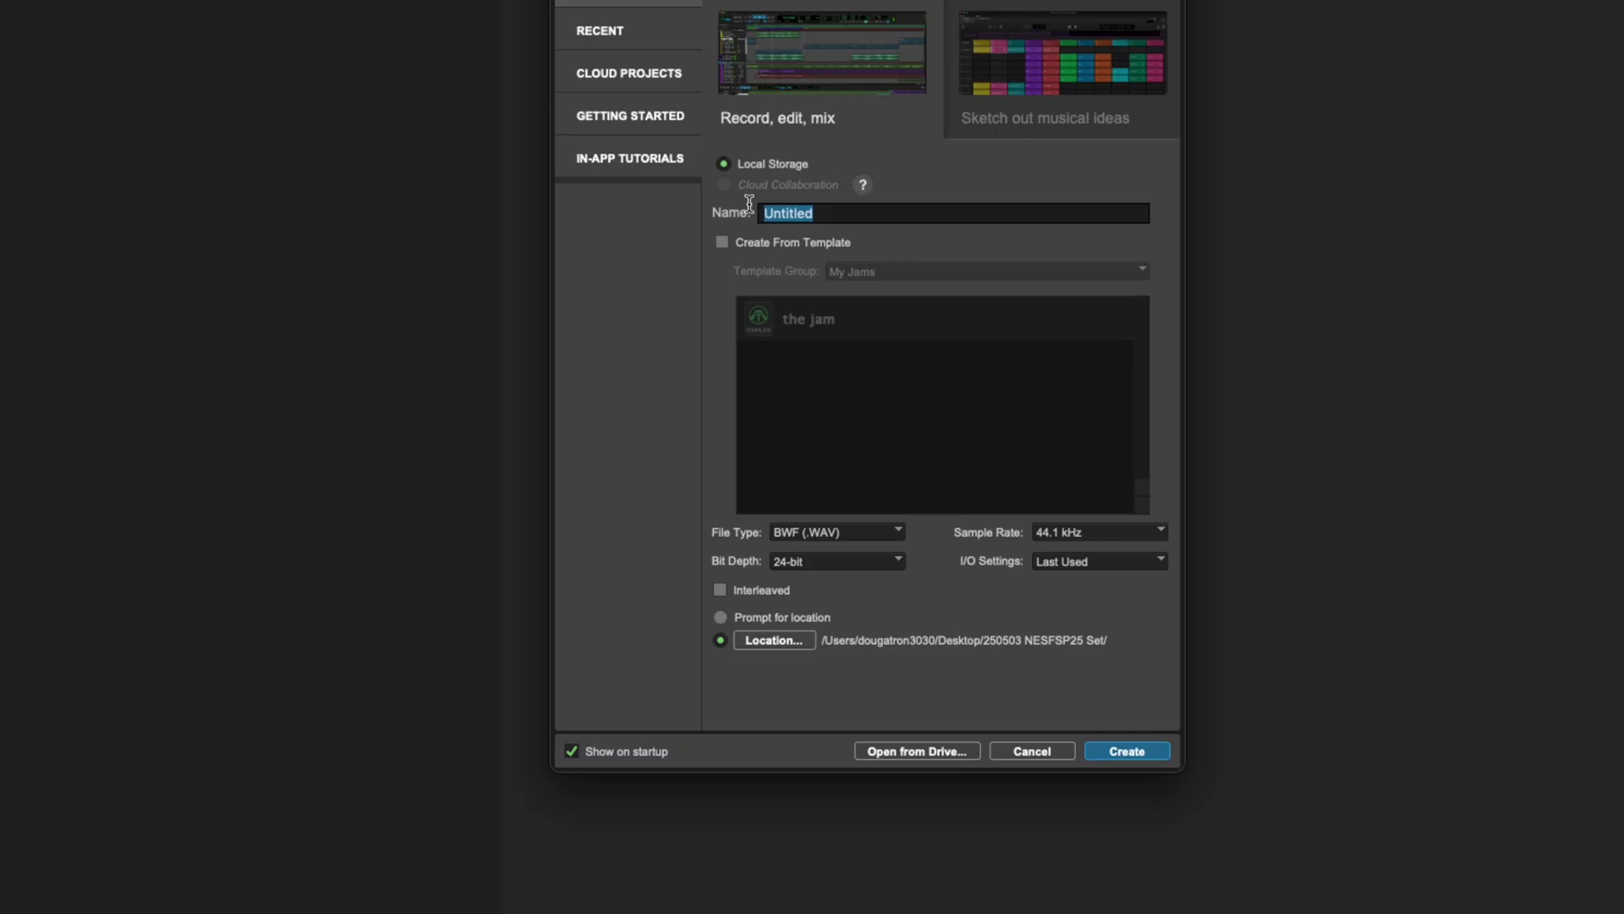
text(Yeah)
key(BackSpace)
key(BackSpace)
key(BackSpace)
key(BackSpace)
text(250429)
text(_DougB_Lab1)
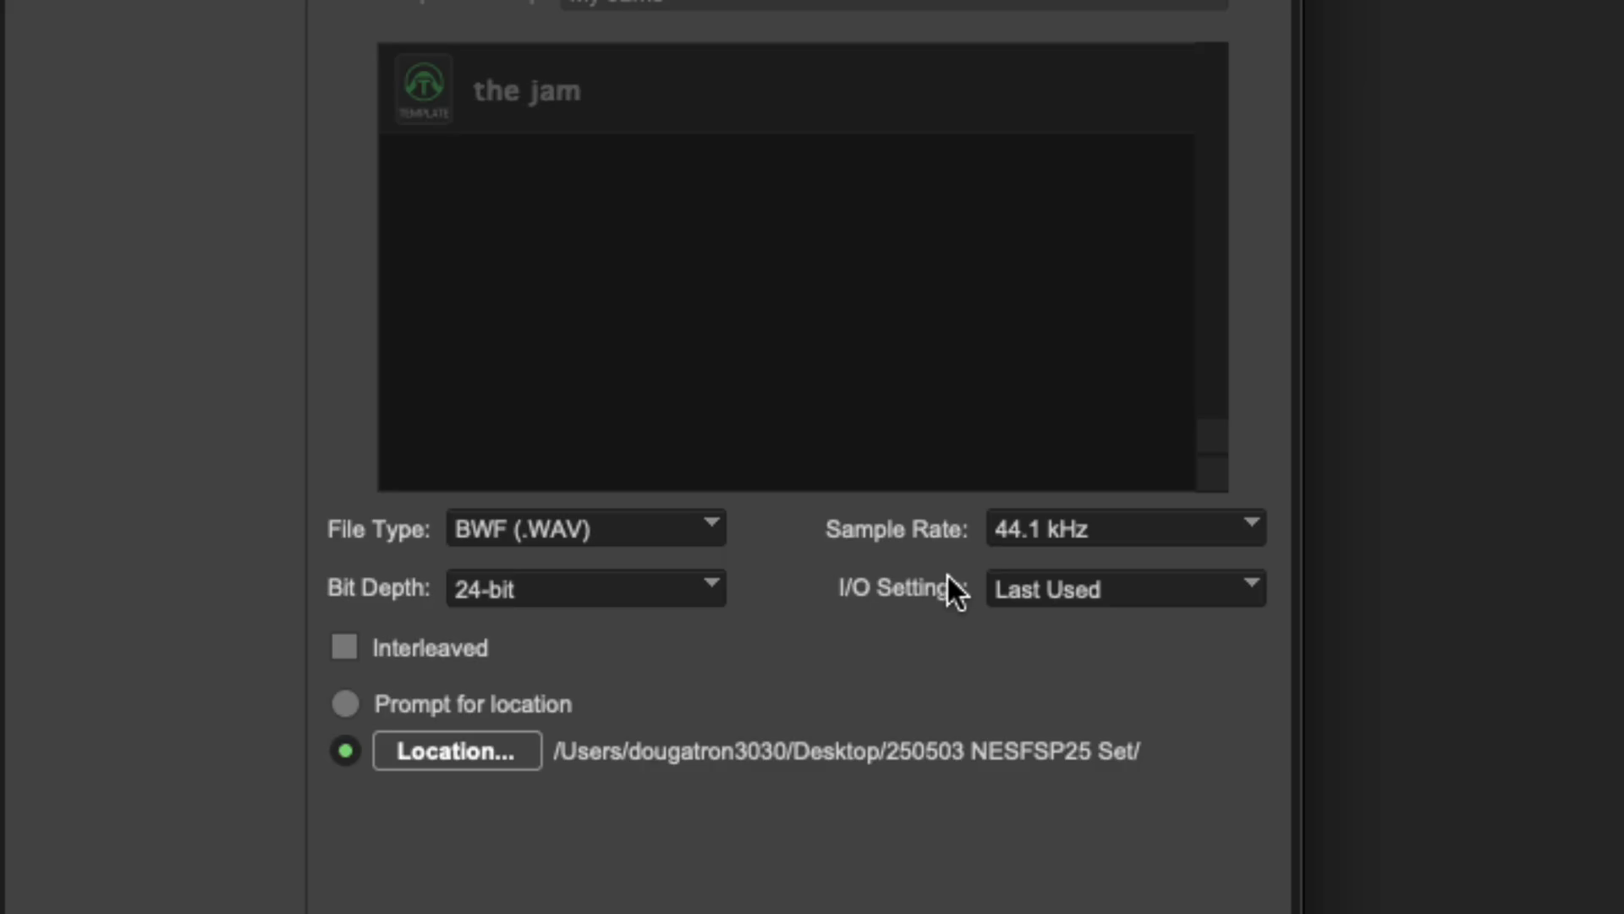
- Set the new session's I/O Settings to Stereo Mix
click(1125, 592)
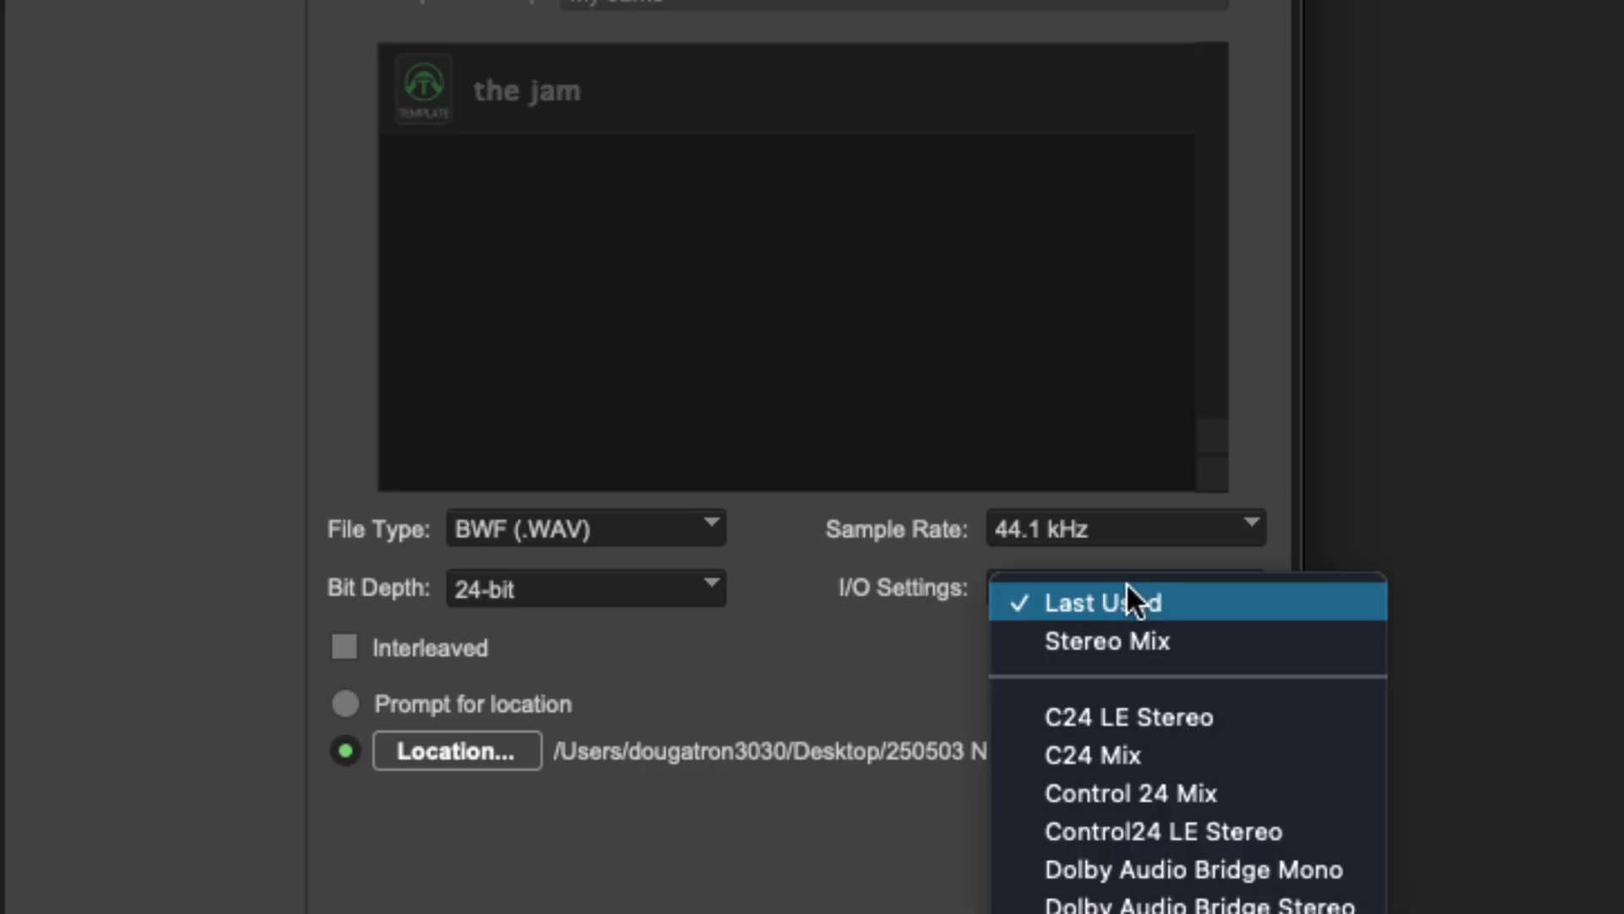
click(1147, 664)
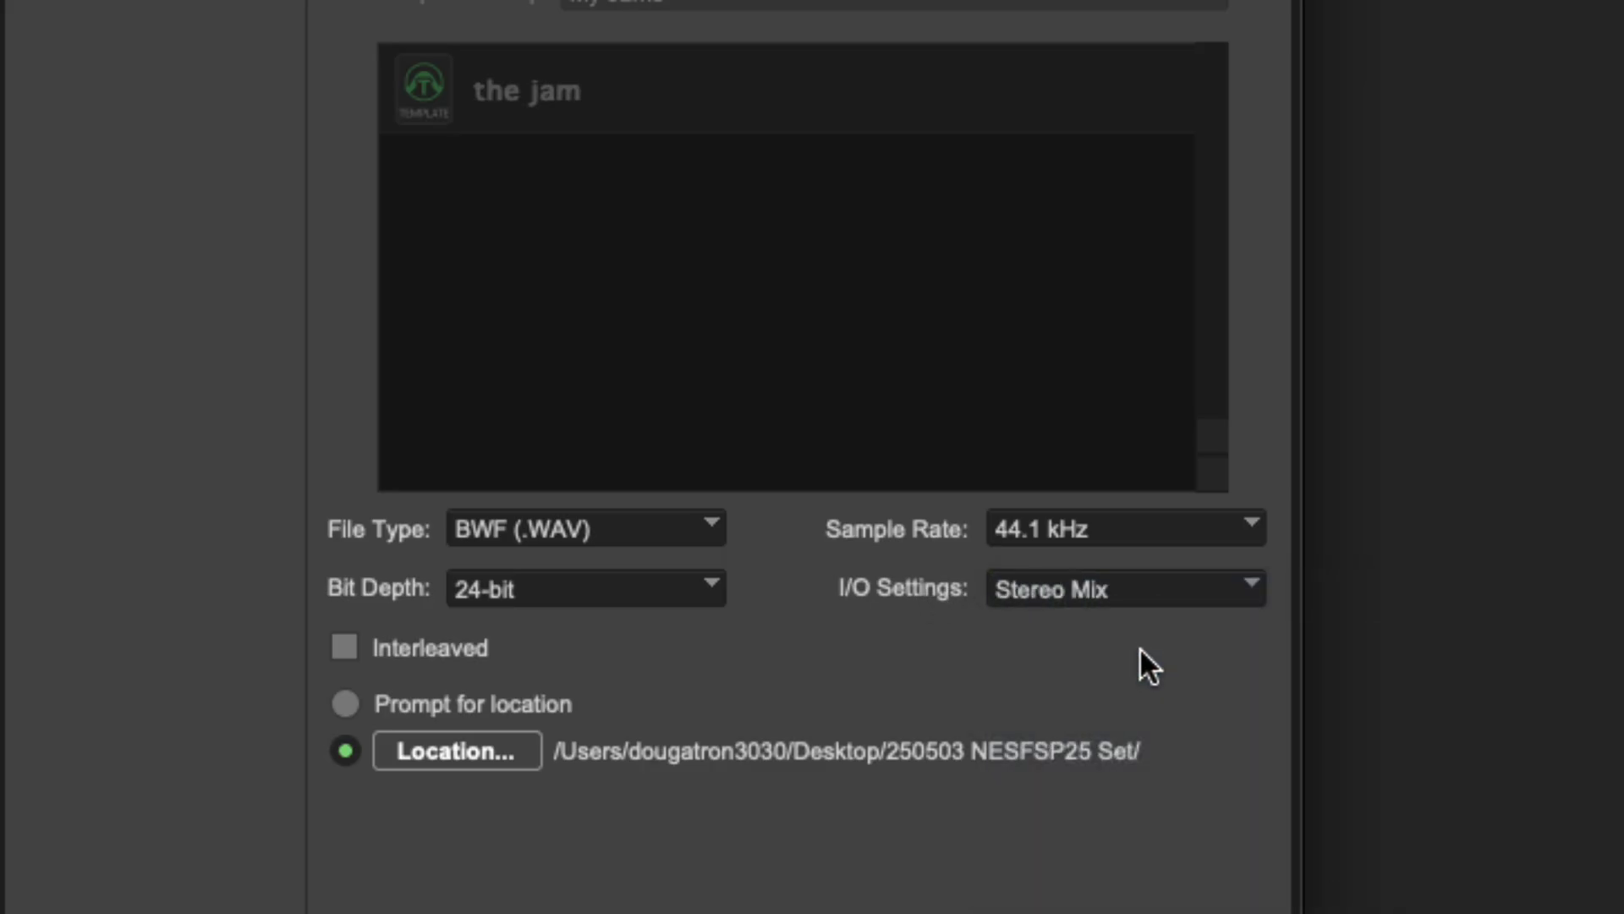
click(1100, 583)
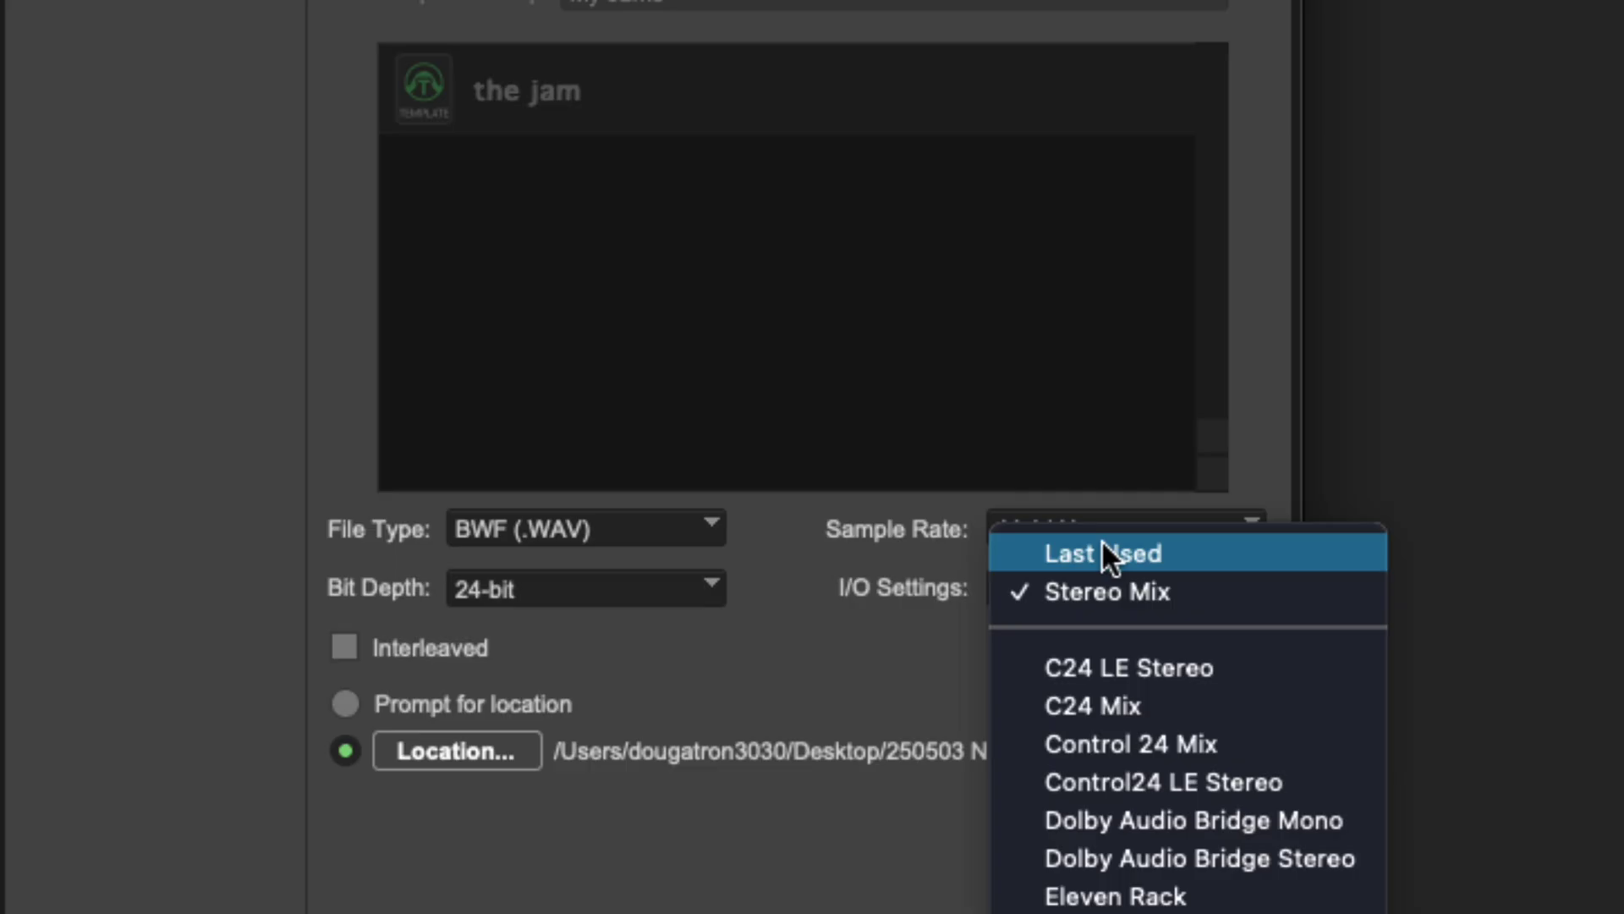
click(1098, 597)
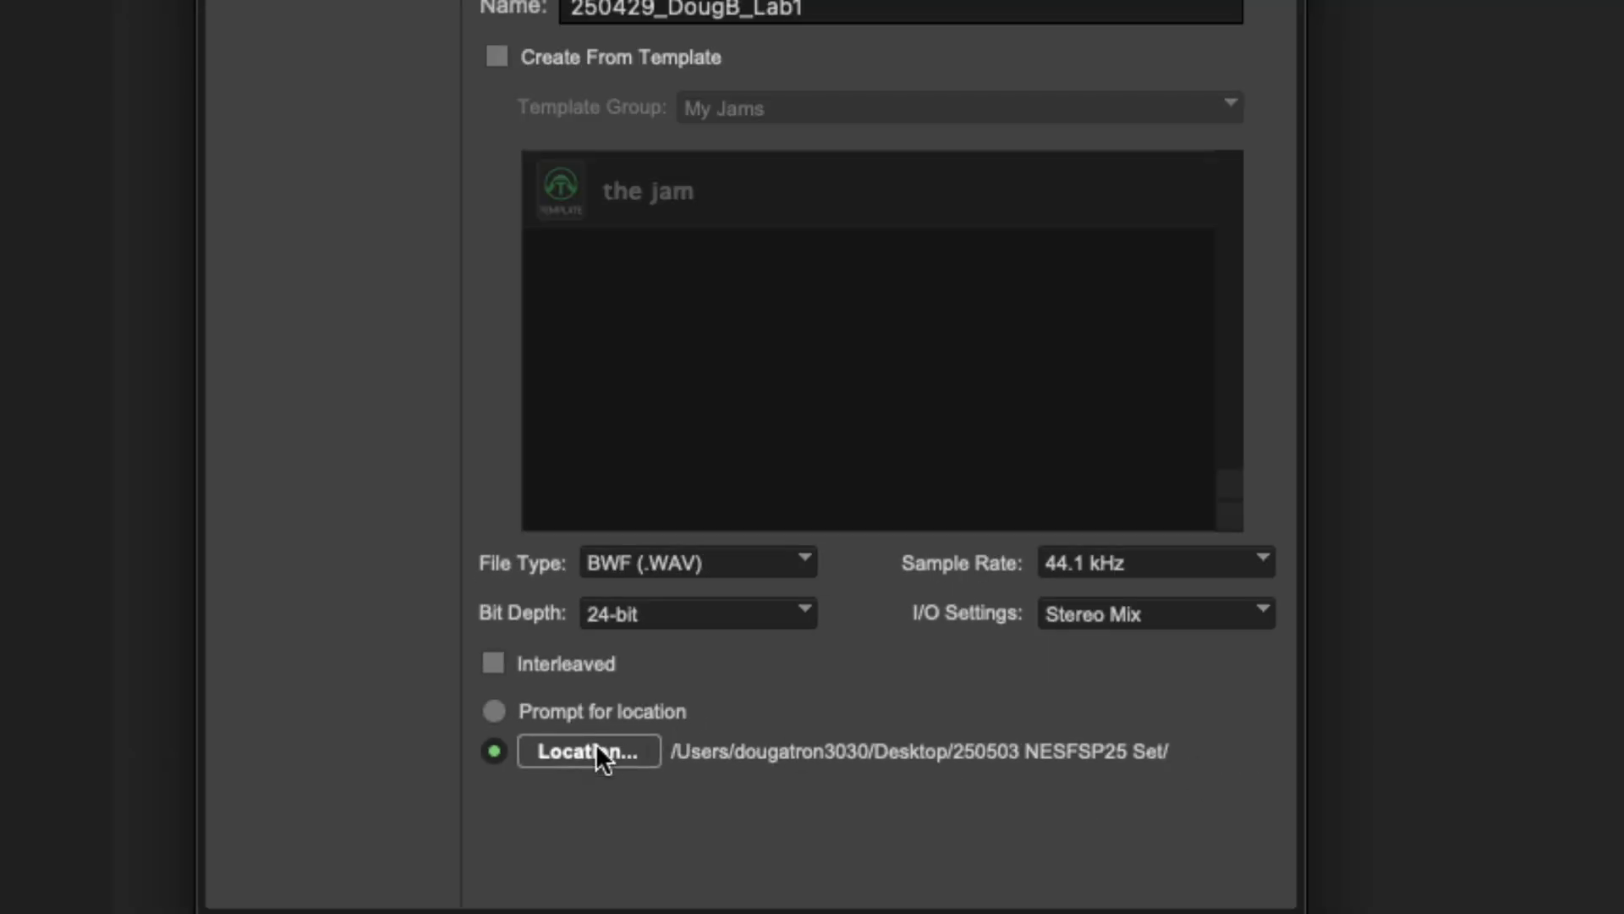
- Choose the Desktop as the new session's save location and cancel the session creation
click(596, 744)
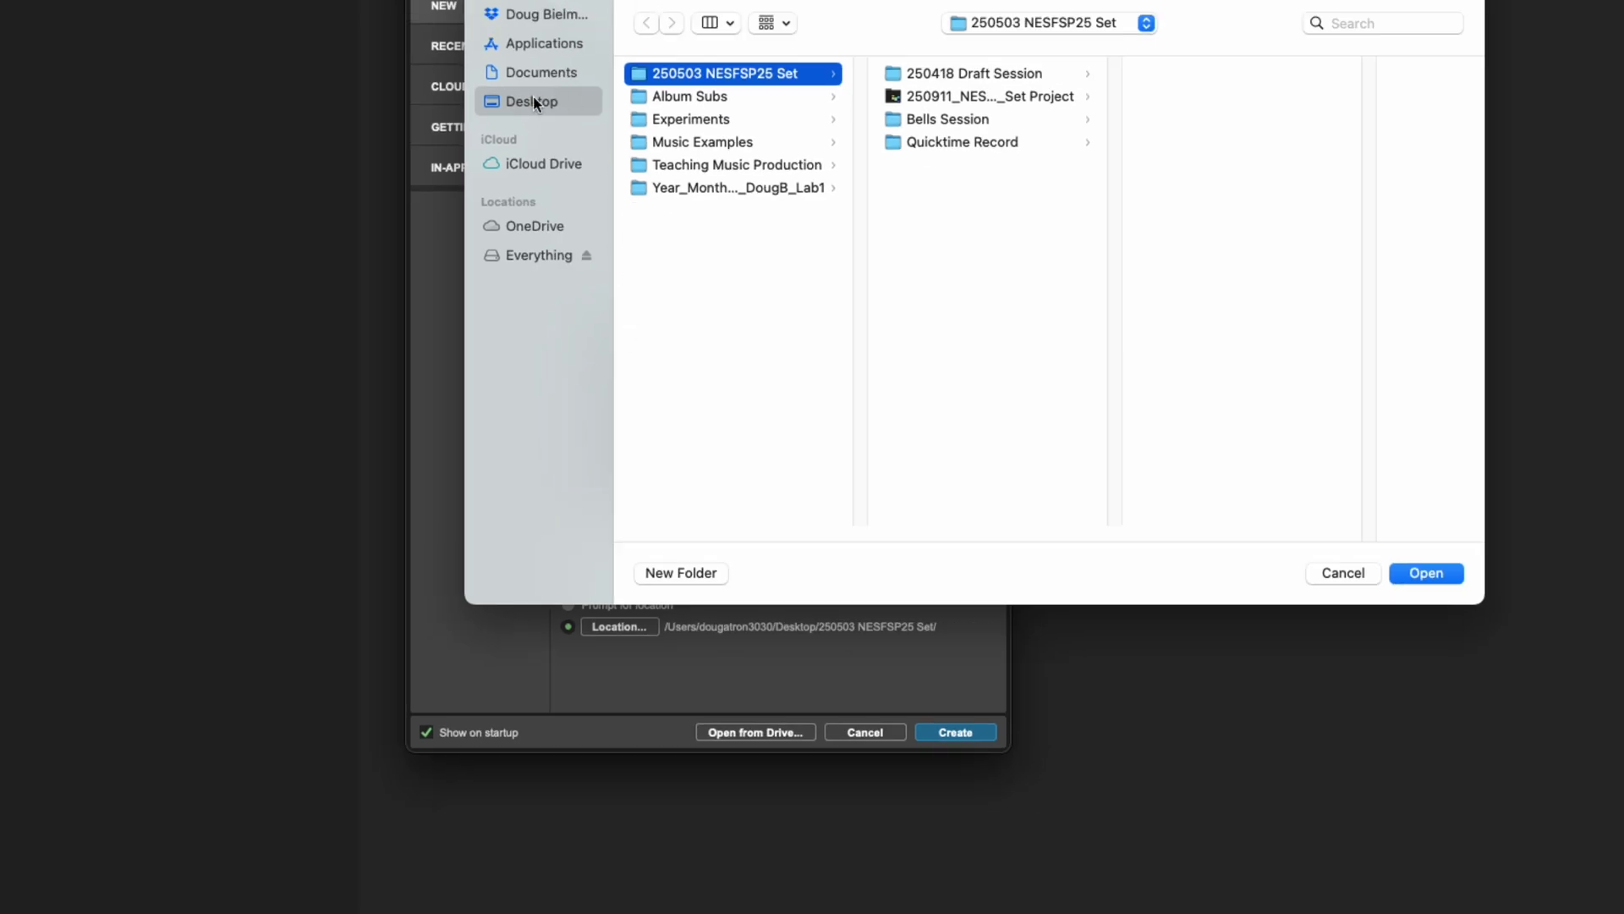
click(533, 102)
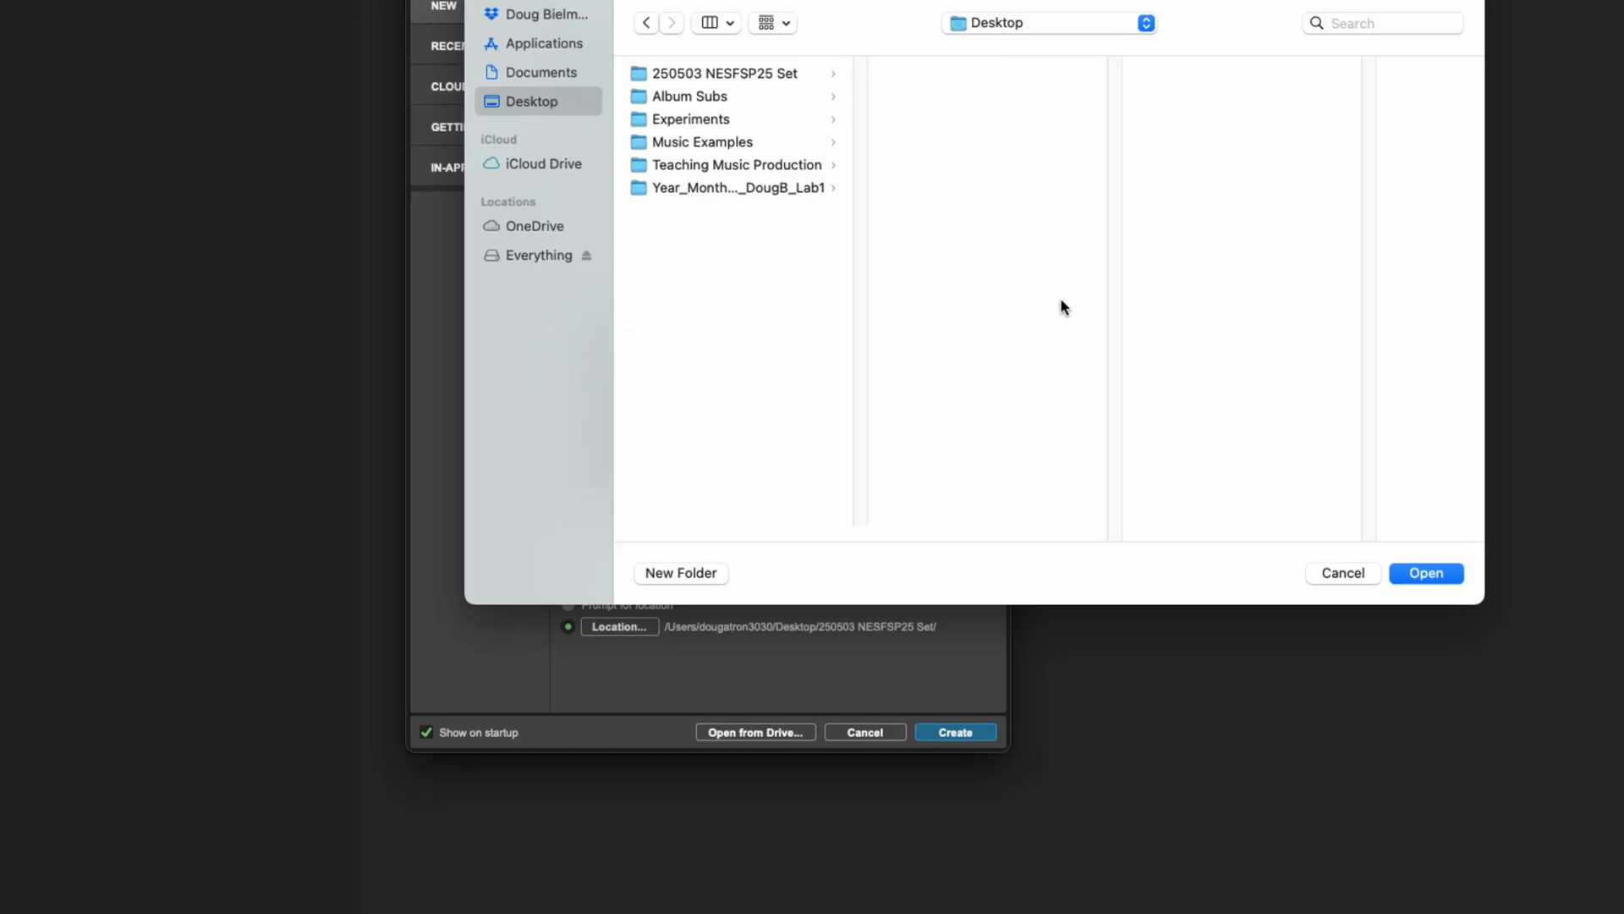
click(1440, 572)
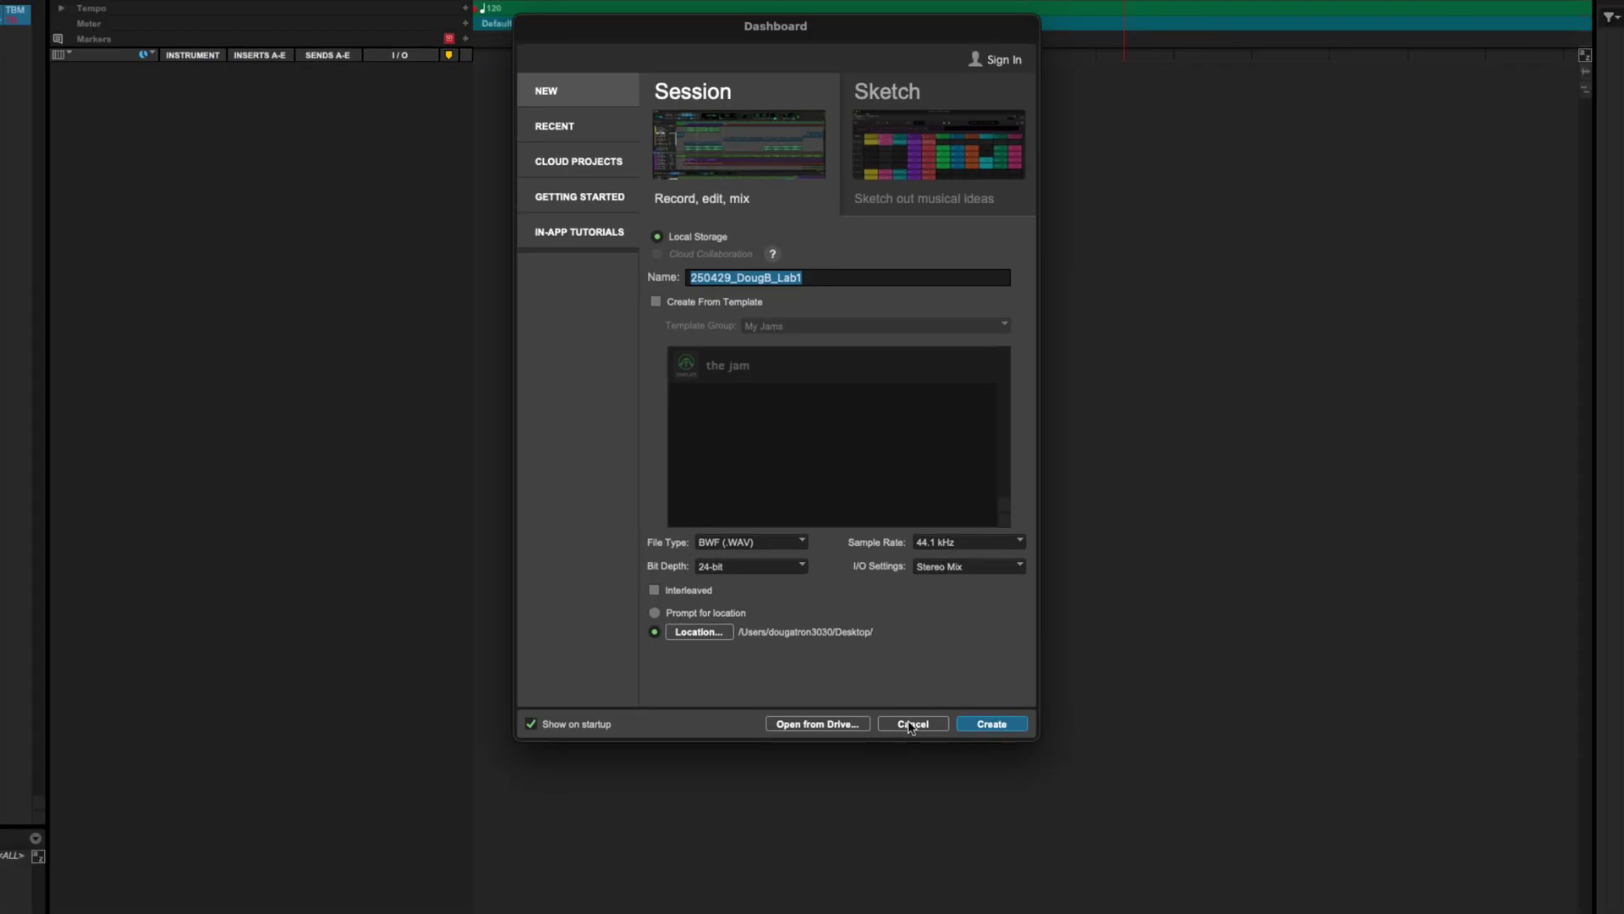
click(929, 727)
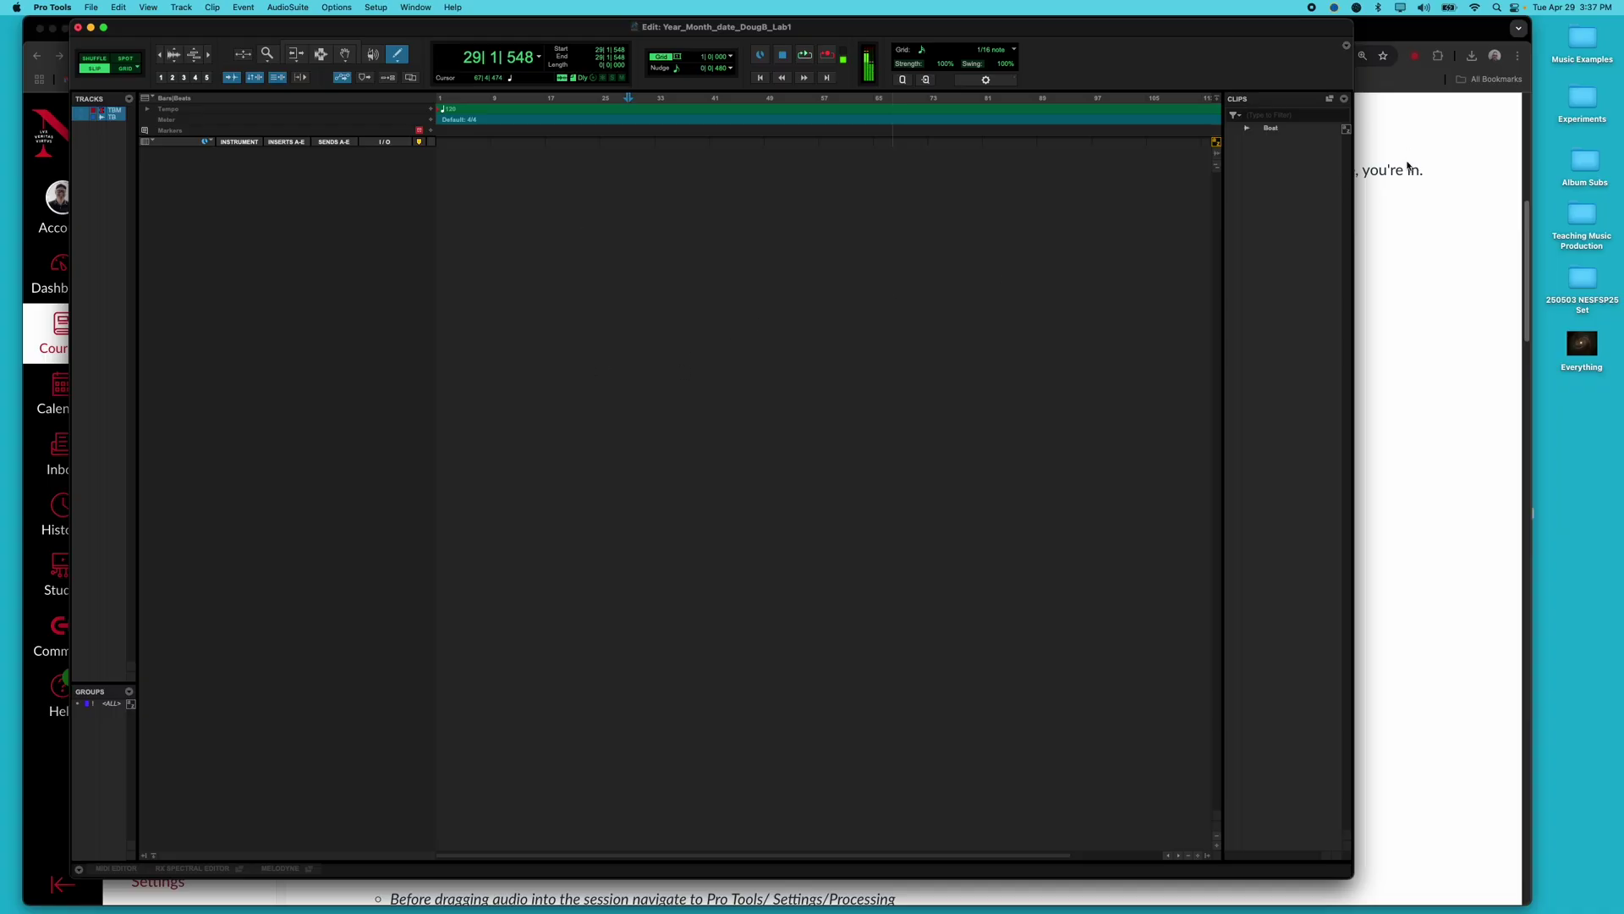
- Reveal the desktop, move the existing Lab 1 session folder into open space and open it in Finder
key(F11)
drag(1489, 482, 1162, 335)
double_click(1168, 339)
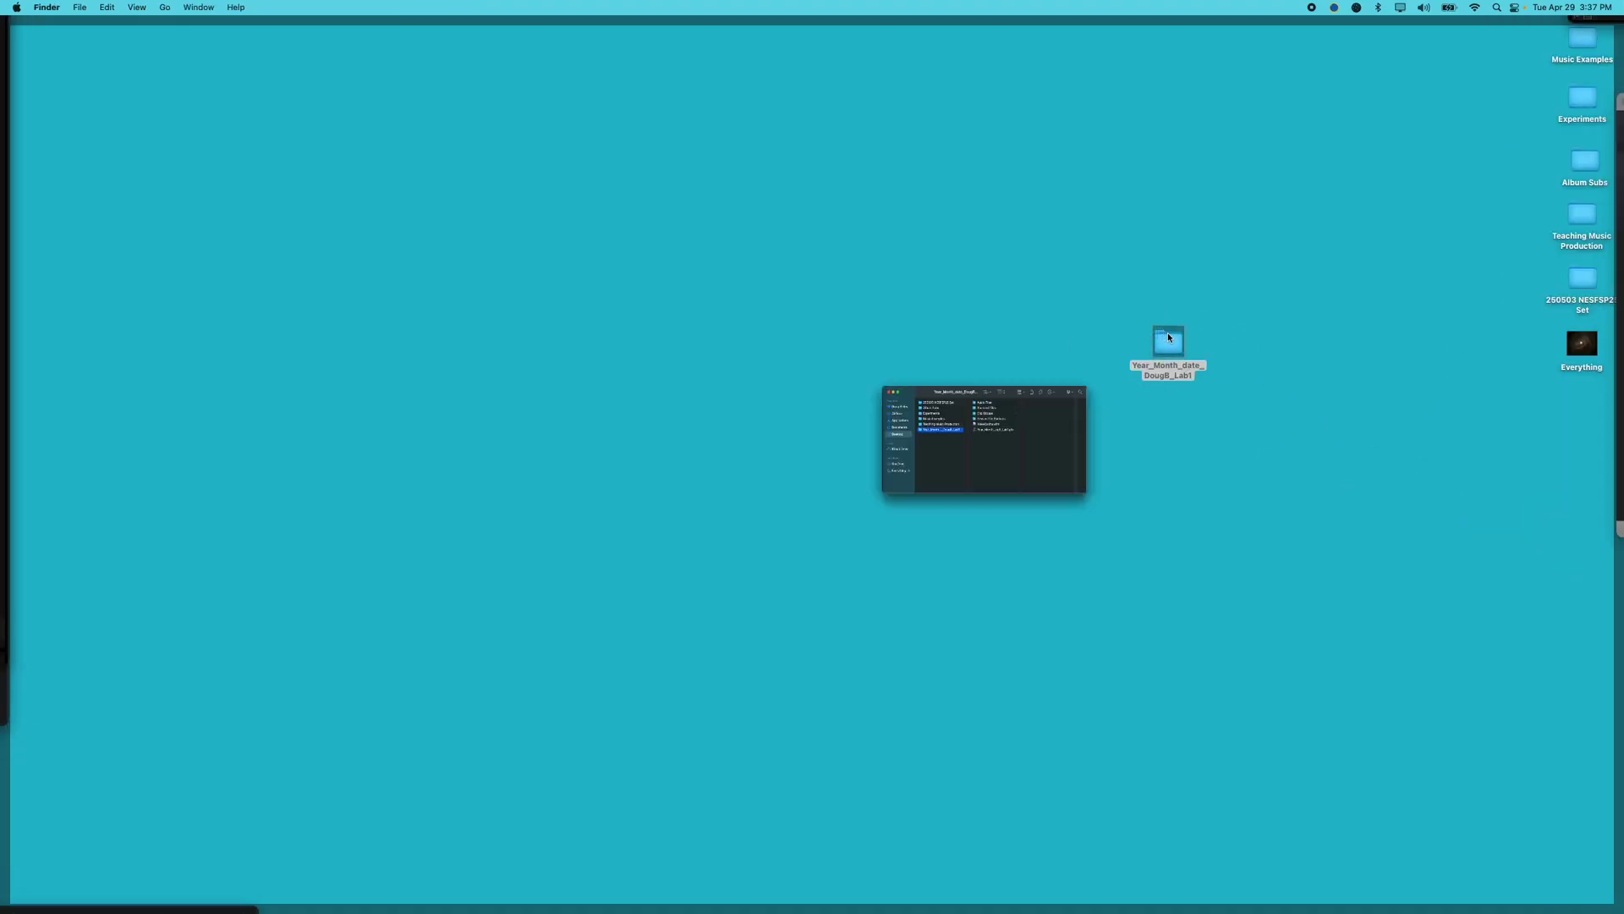
mouse_move(1623, 0)
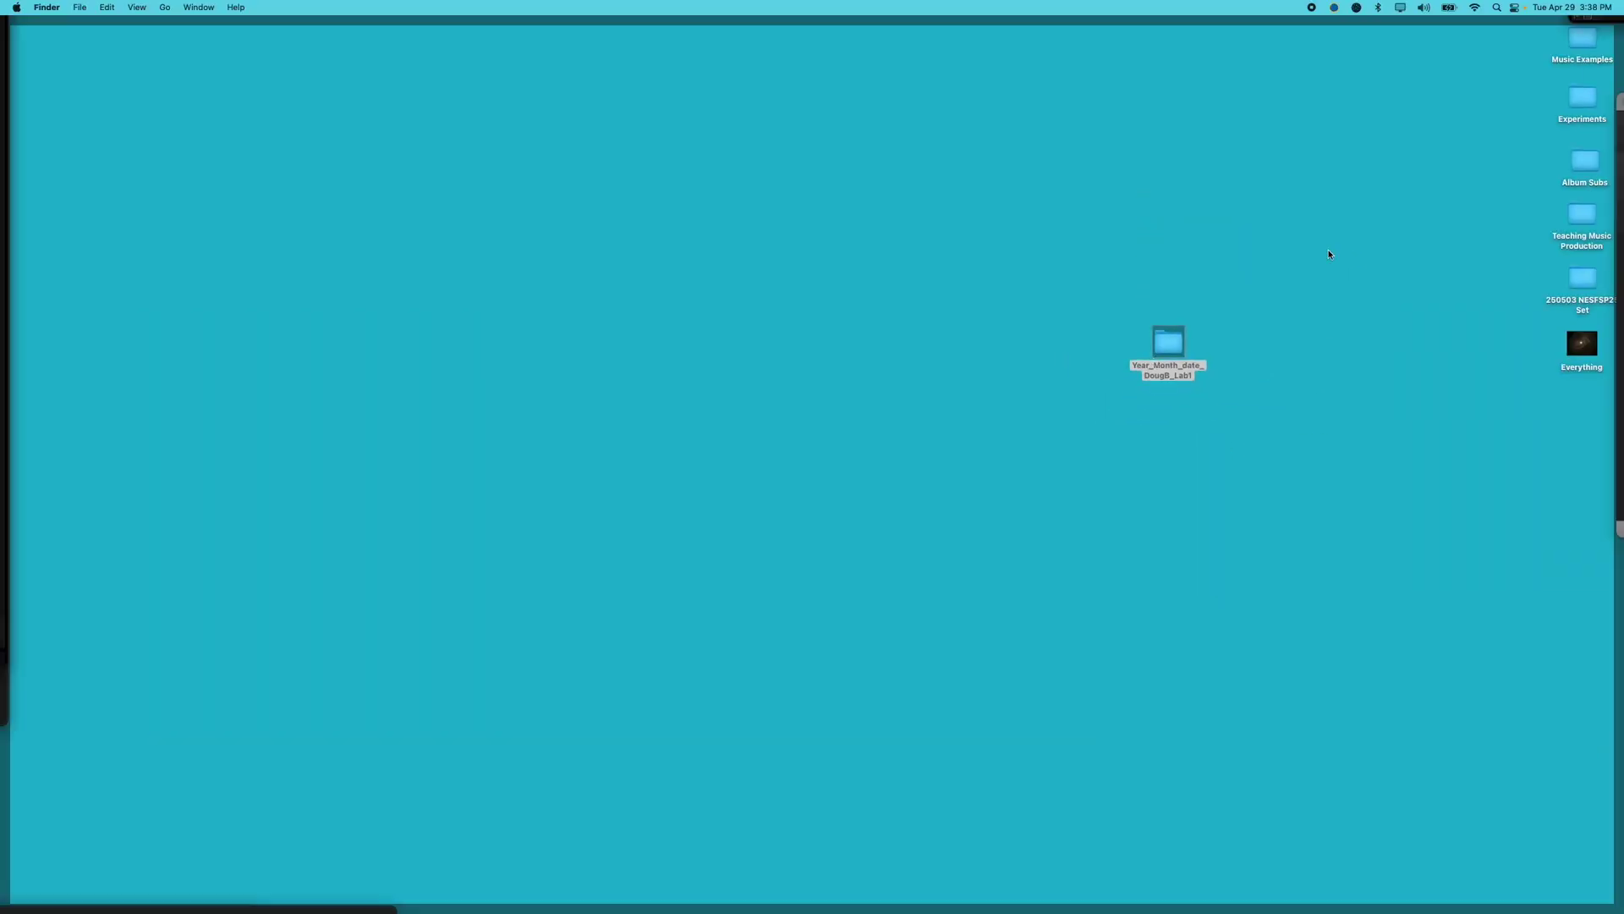
key(F11)
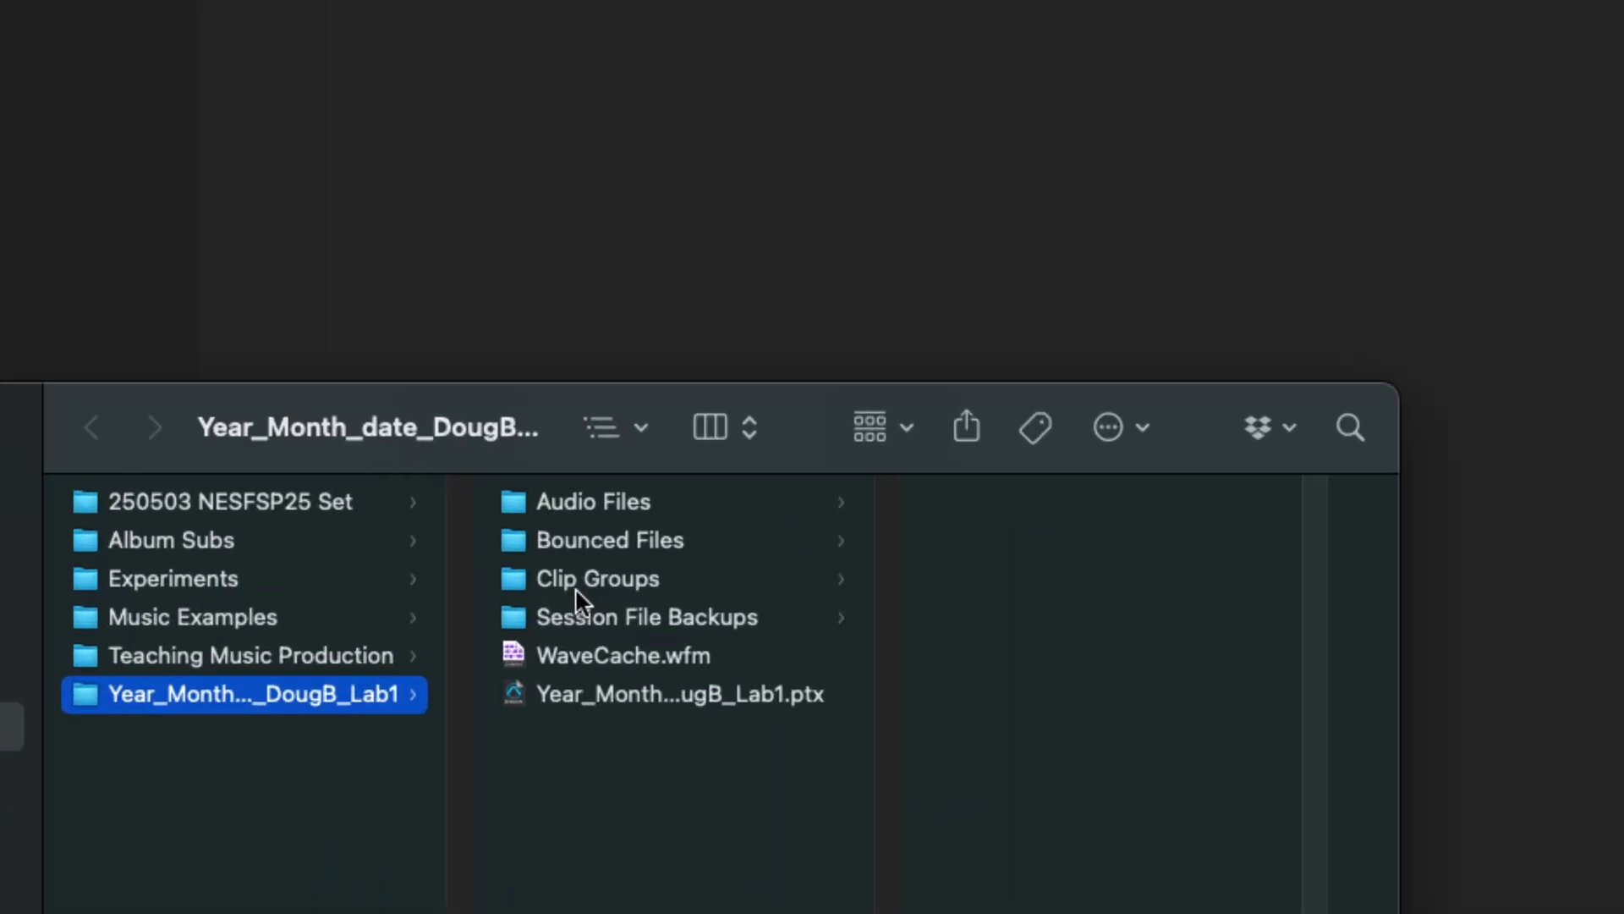
- Move Boat.wav from the session's Audio Files folder to the Trash
click(638, 692)
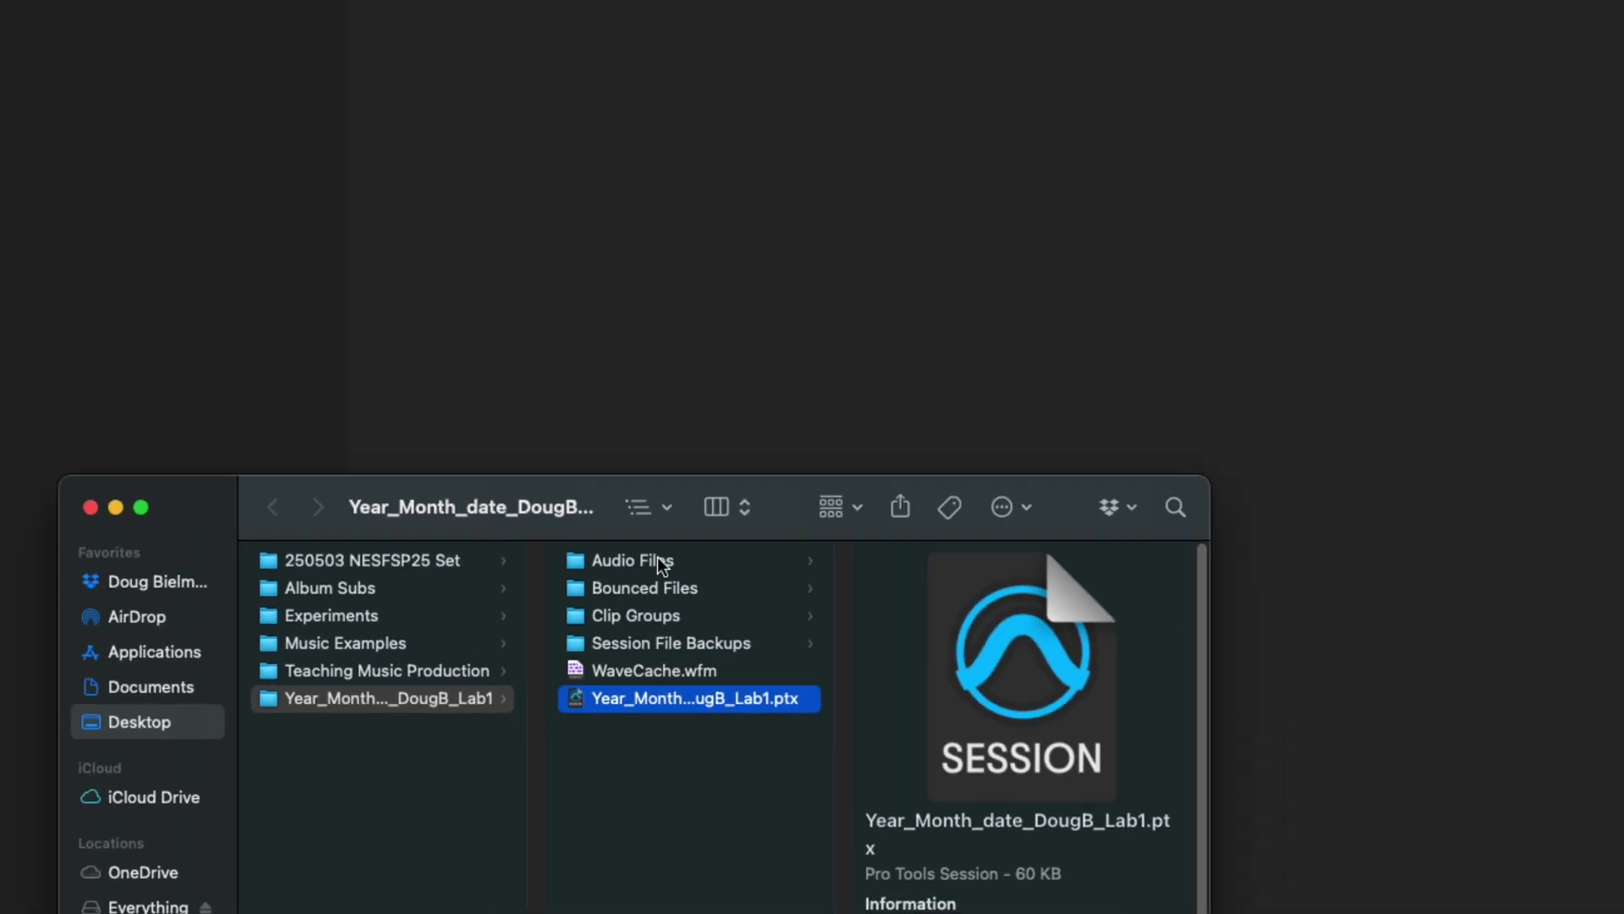
click(656, 560)
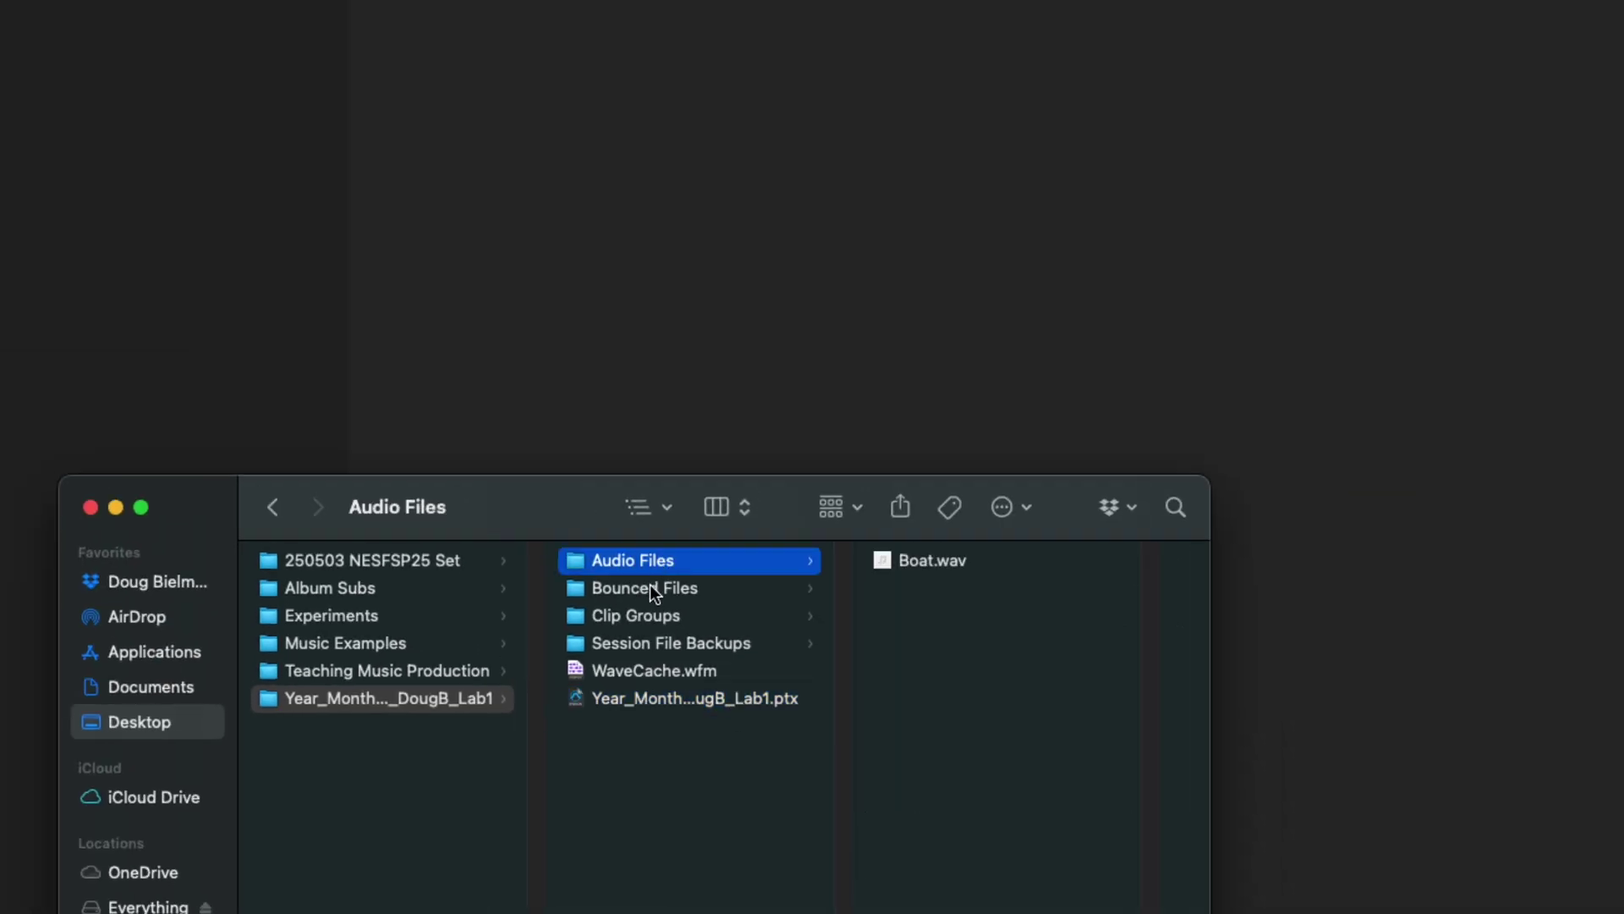
right_click(925, 562)
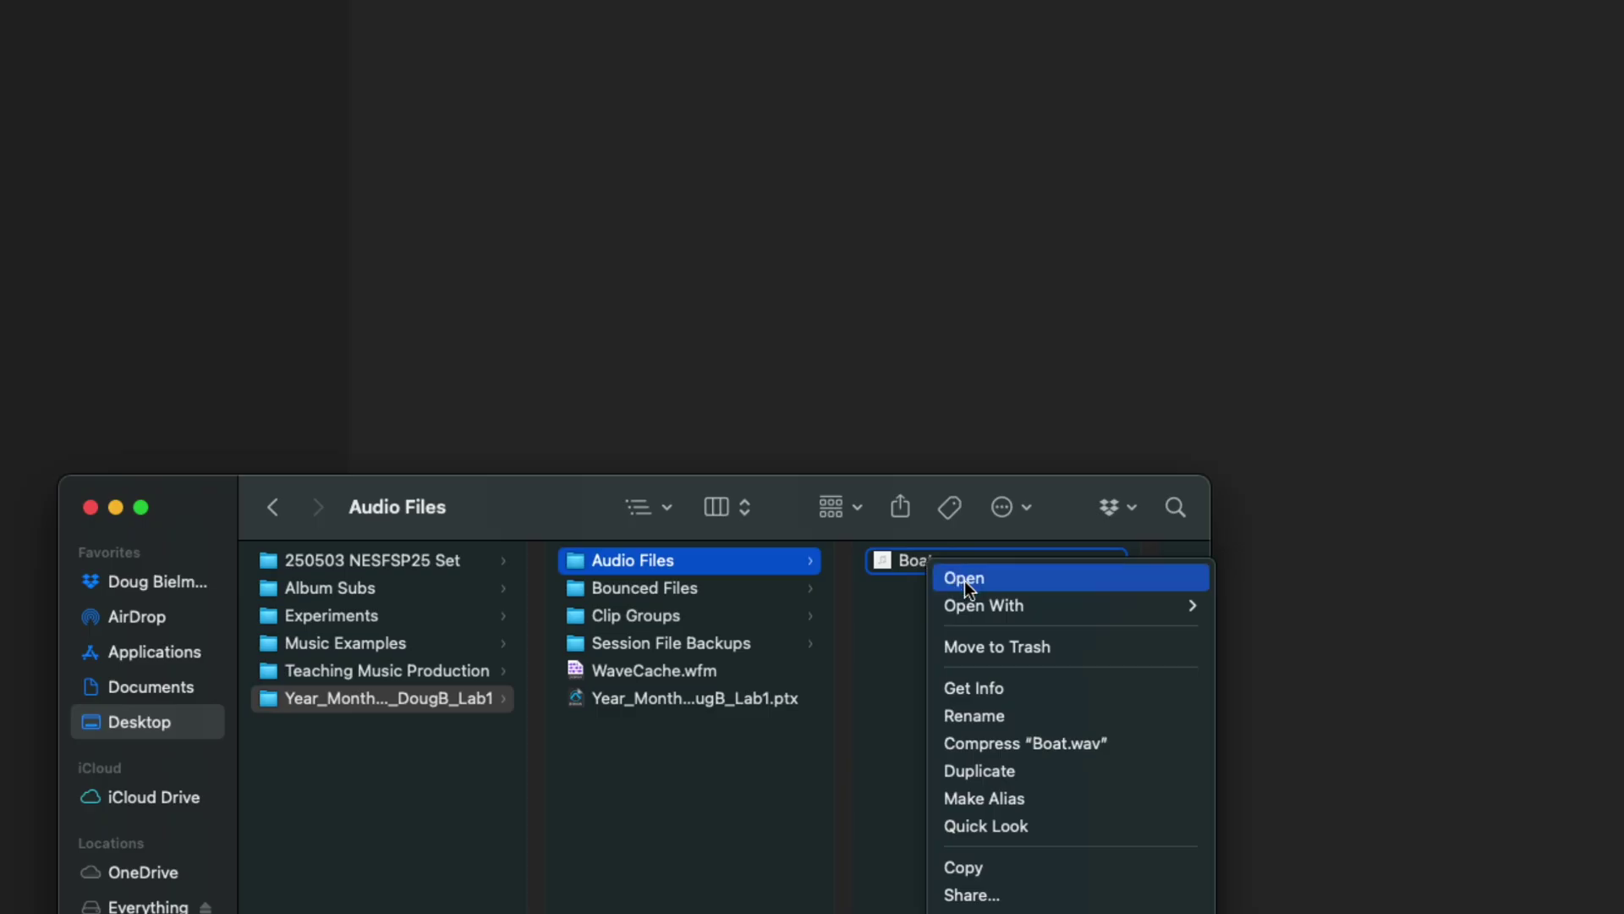
click(1001, 645)
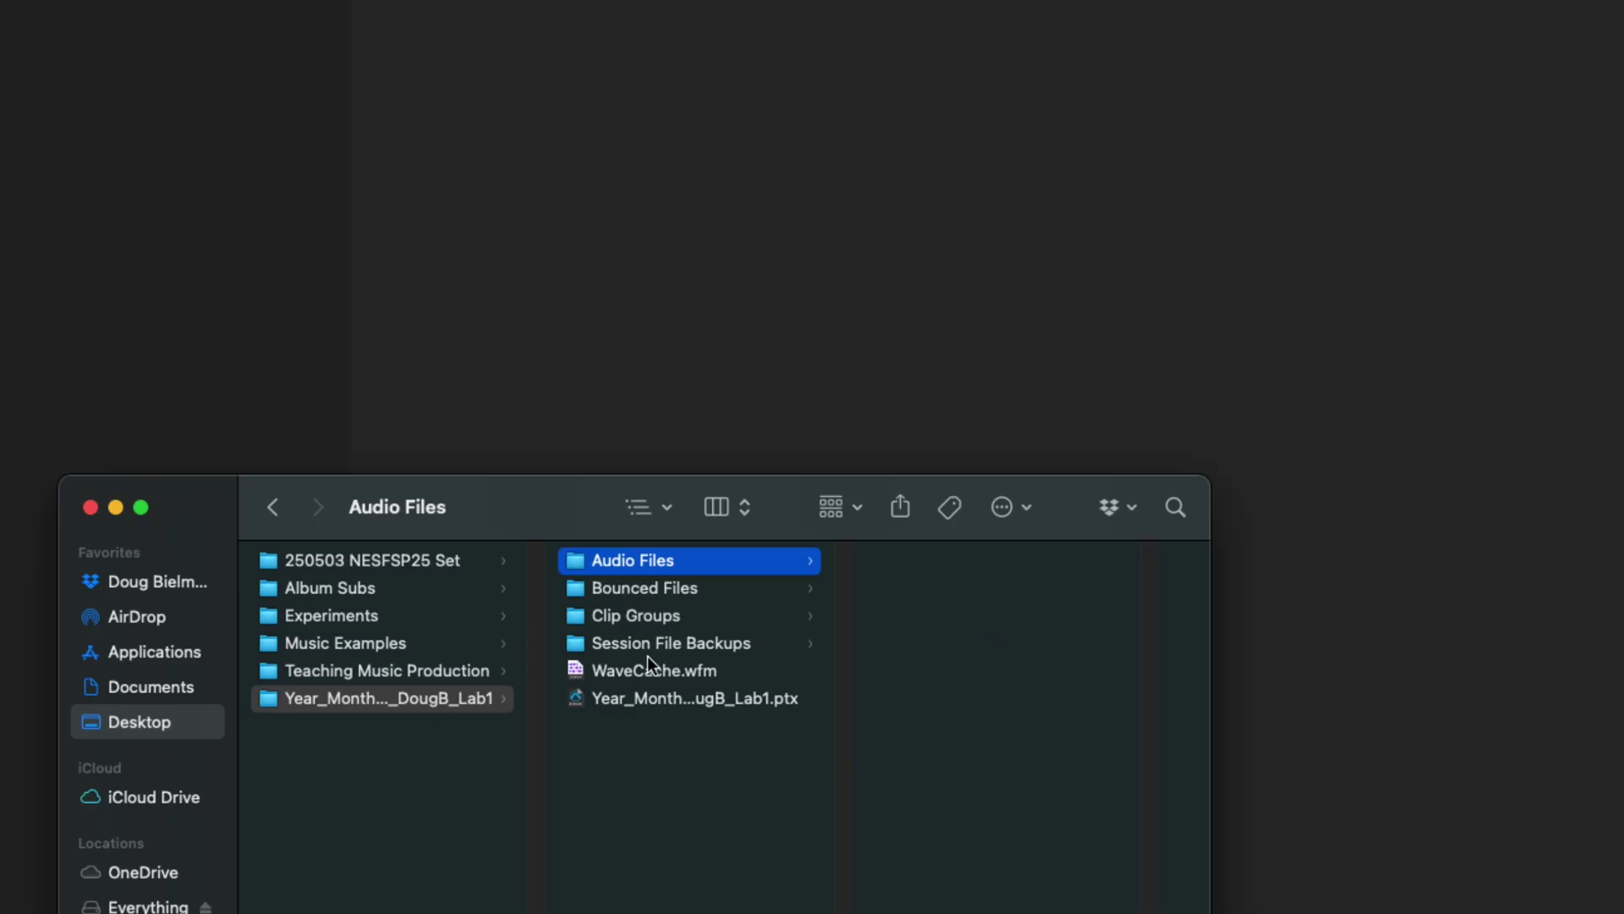
- Examine the session folder's contents: Bounced Files, Clip Groups, Session File Backups, WaveCache.wfm, the .ptx session file and Audio Files
click(656, 587)
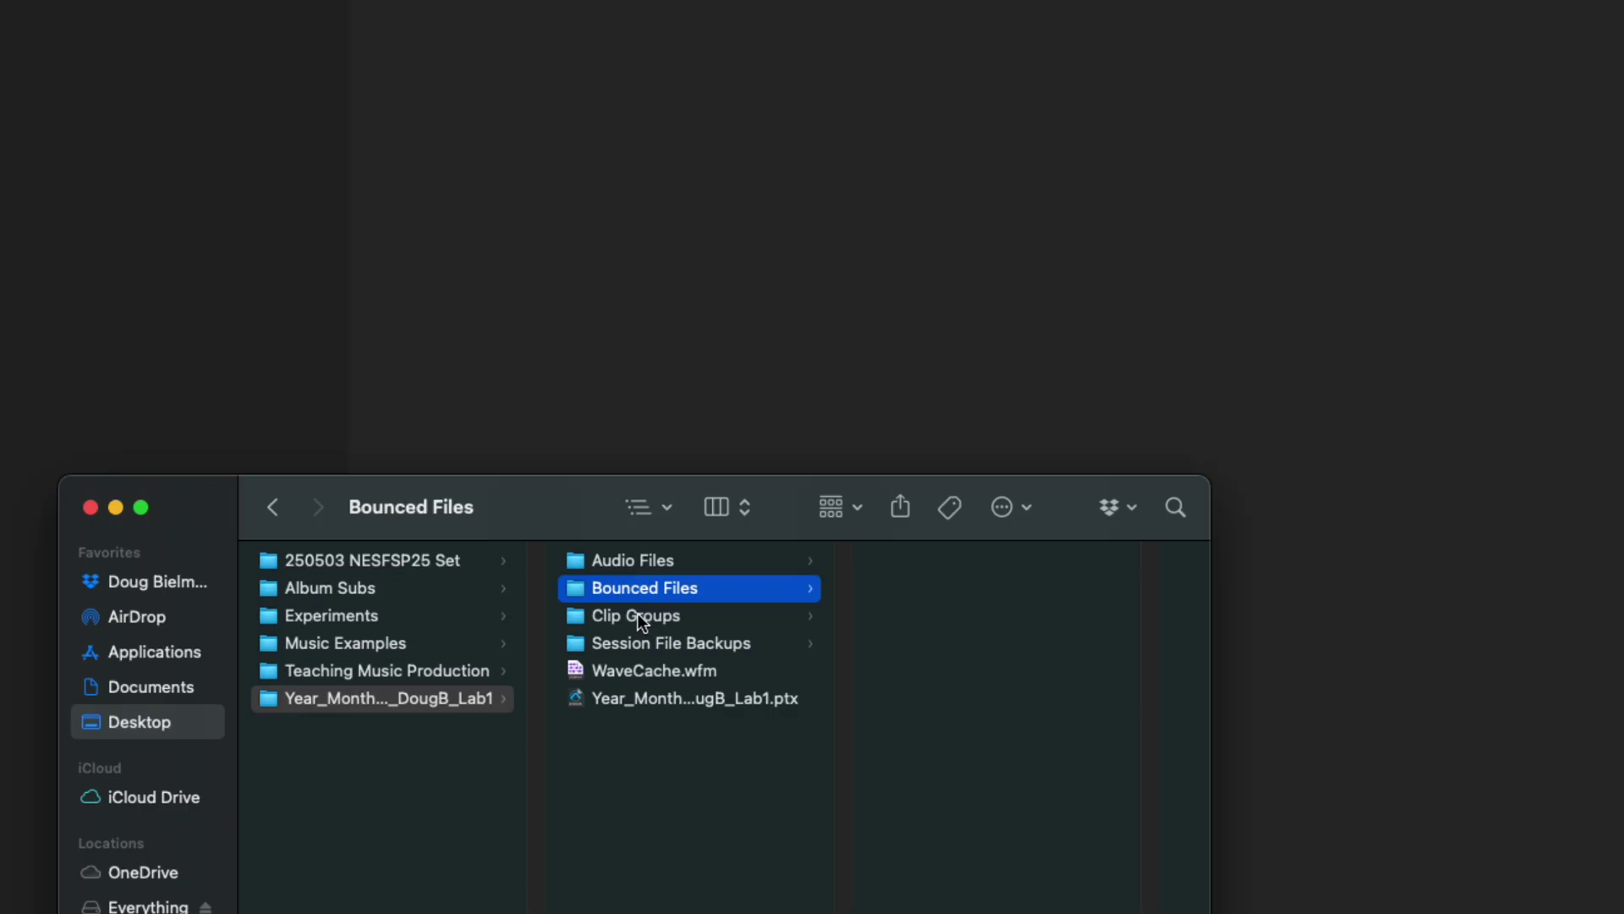
click(637, 615)
click(633, 646)
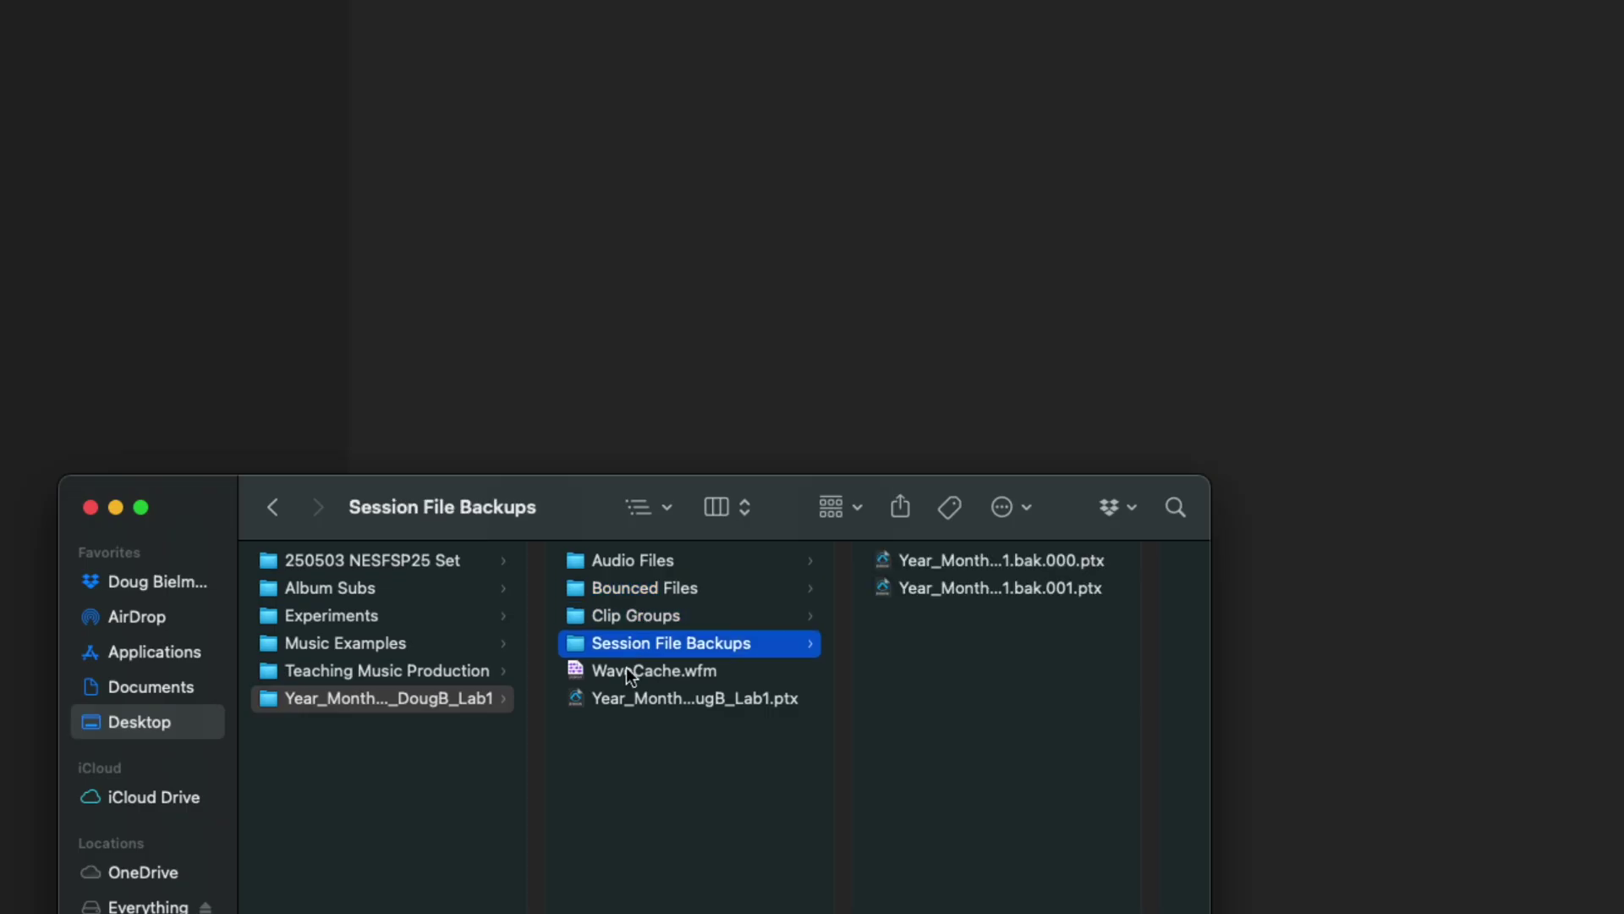
click(626, 669)
click(633, 699)
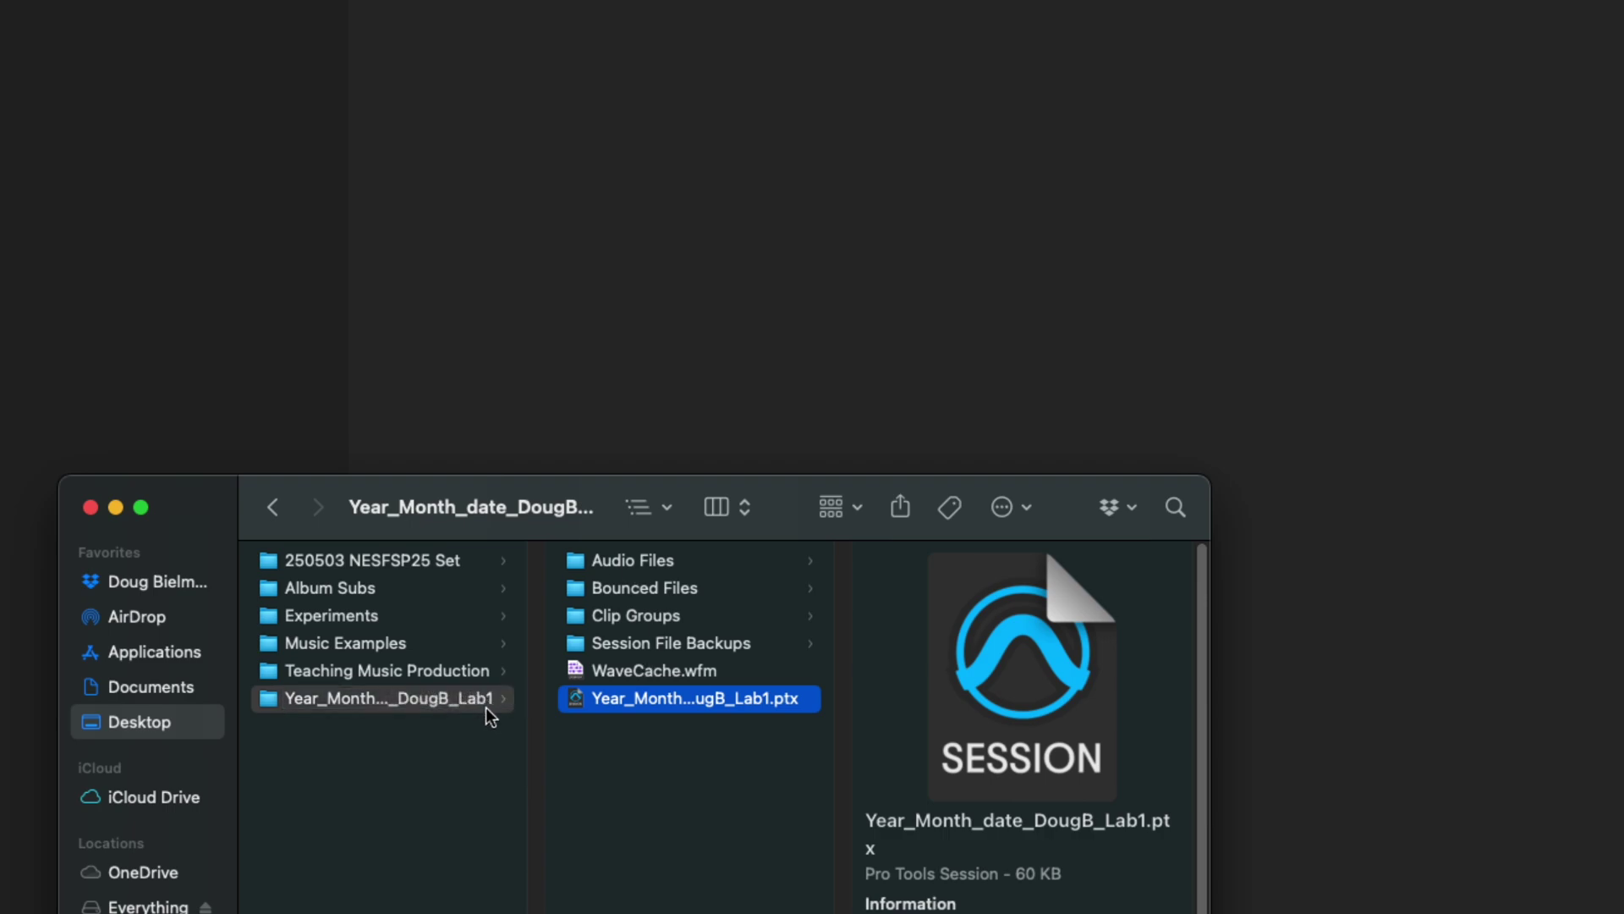
click(471, 699)
click(647, 700)
click(667, 561)
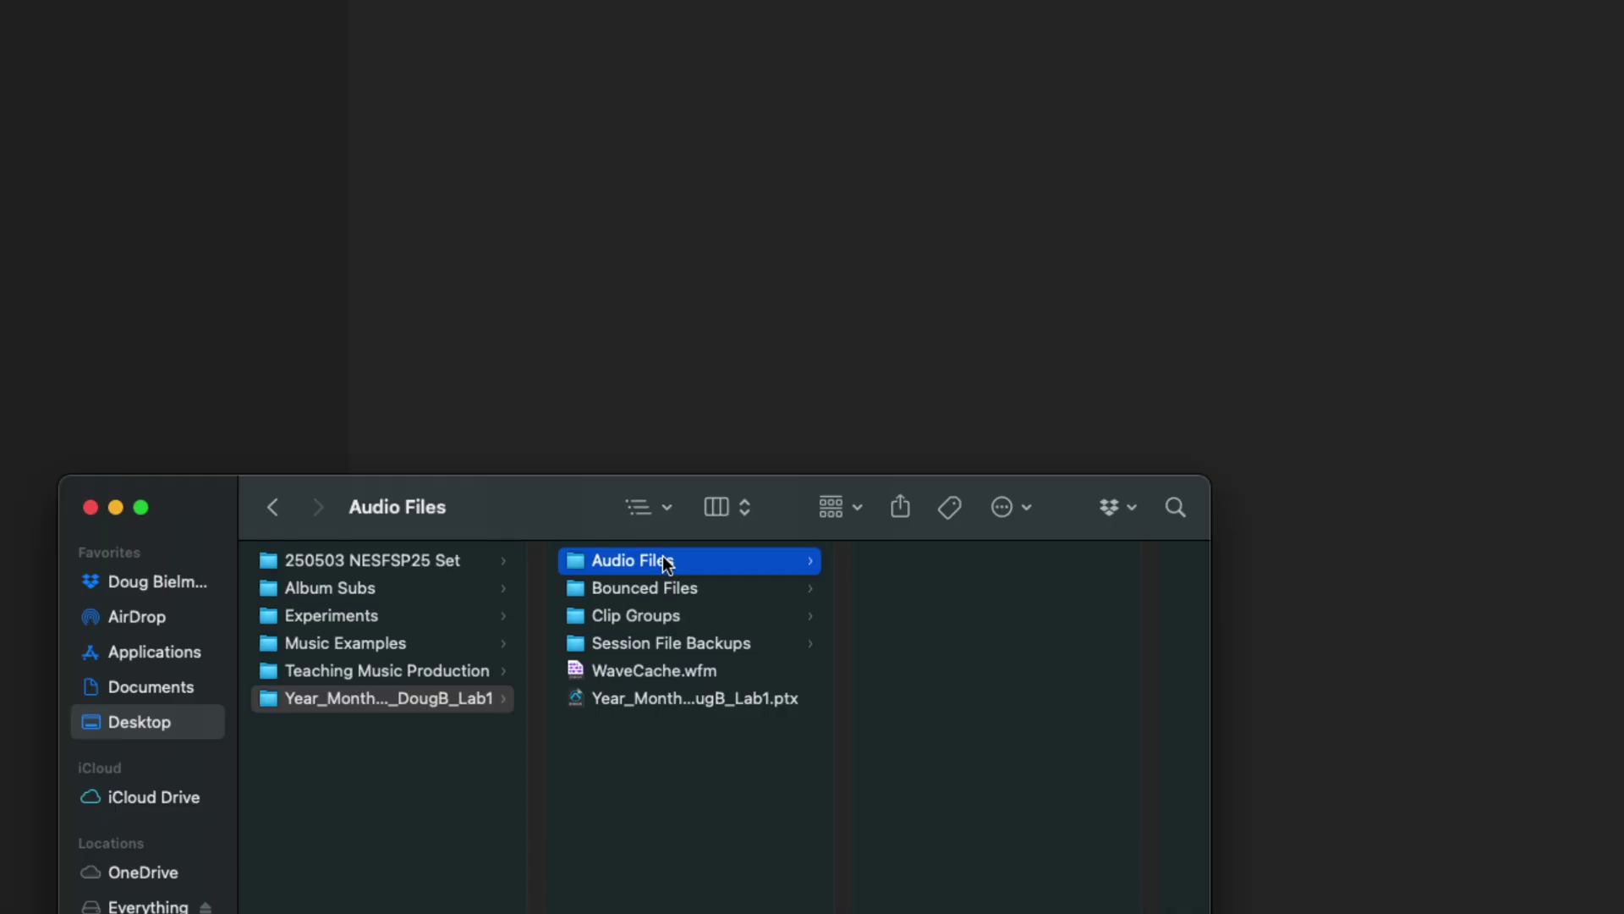
drag(566, 509, 685, 276)
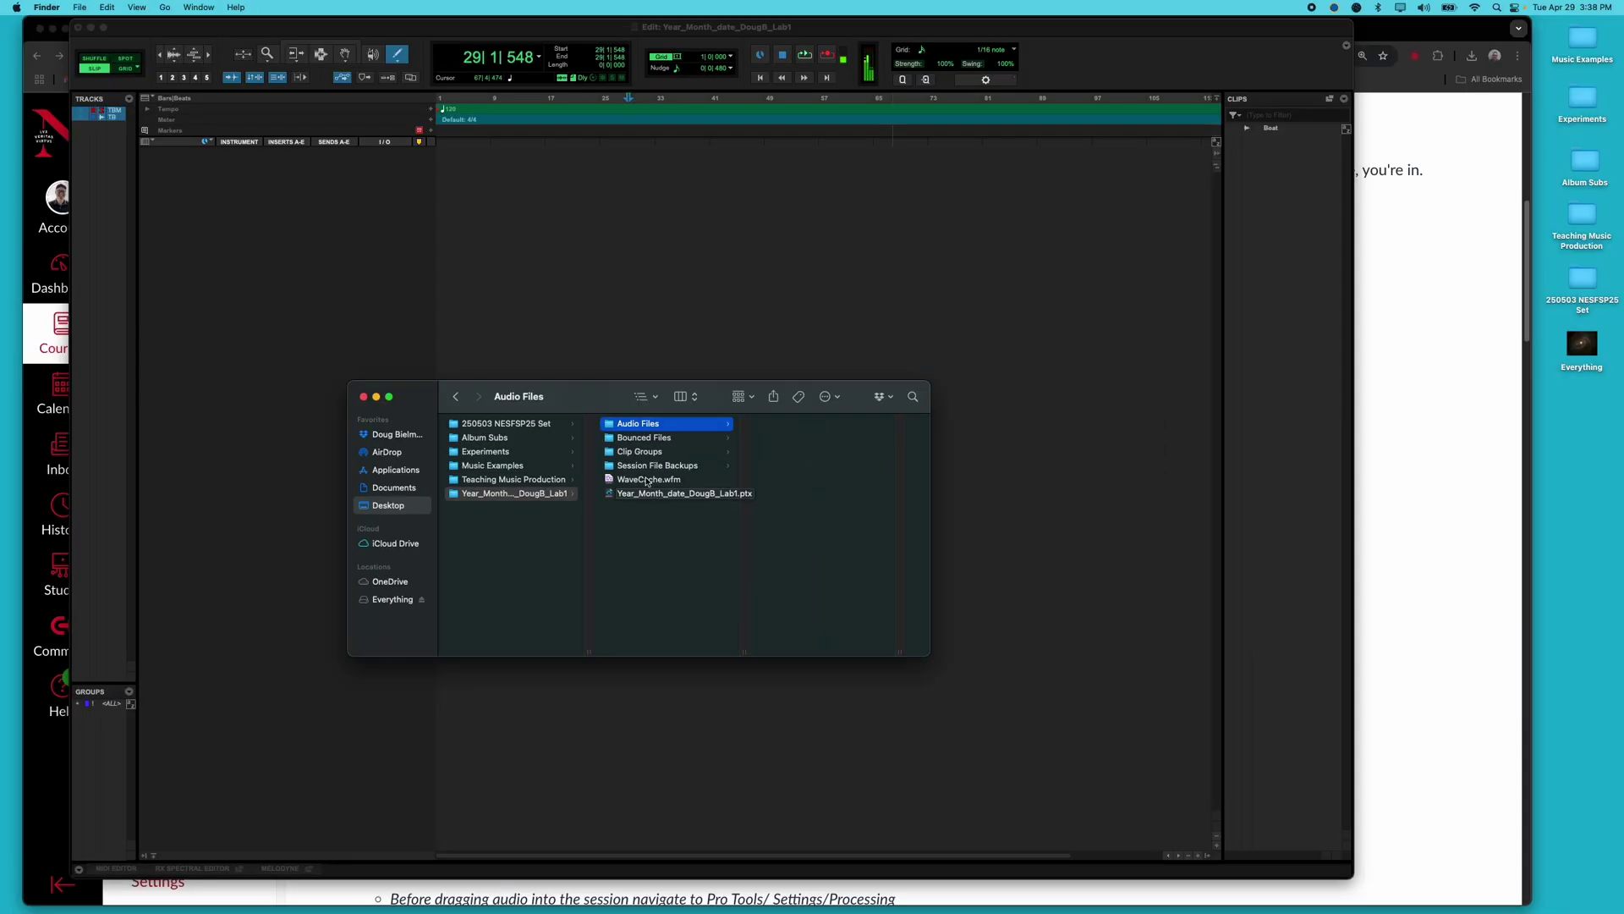
- Close both Finder windows and return to the Lab 1 Instructions page in Chrome
click(364, 396)
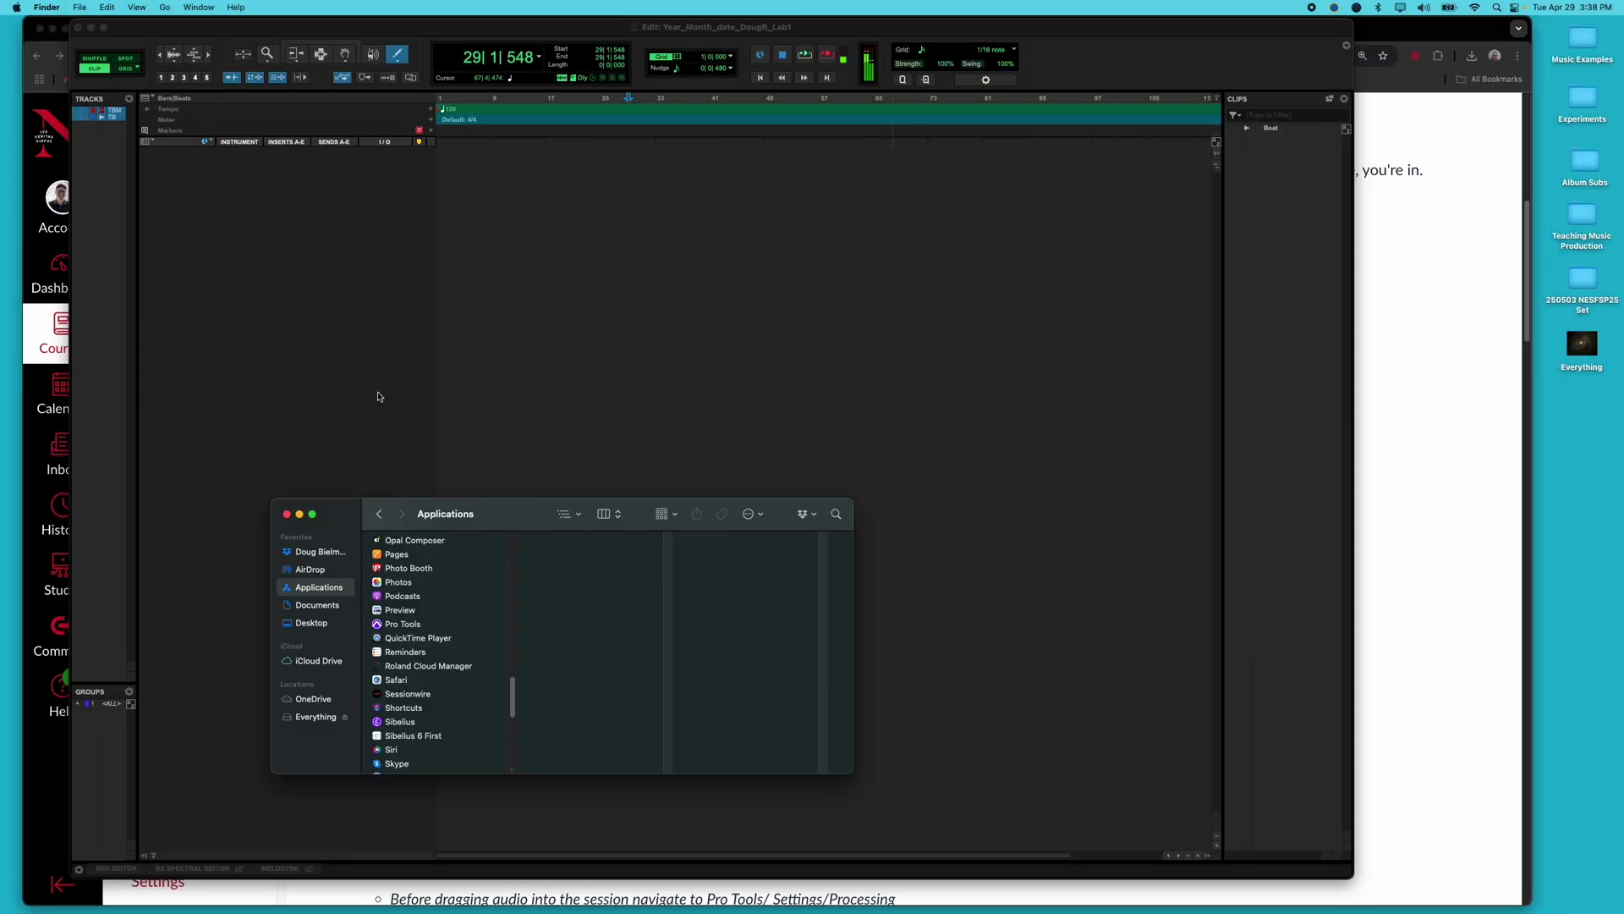
click(286, 514)
click(1407, 432)
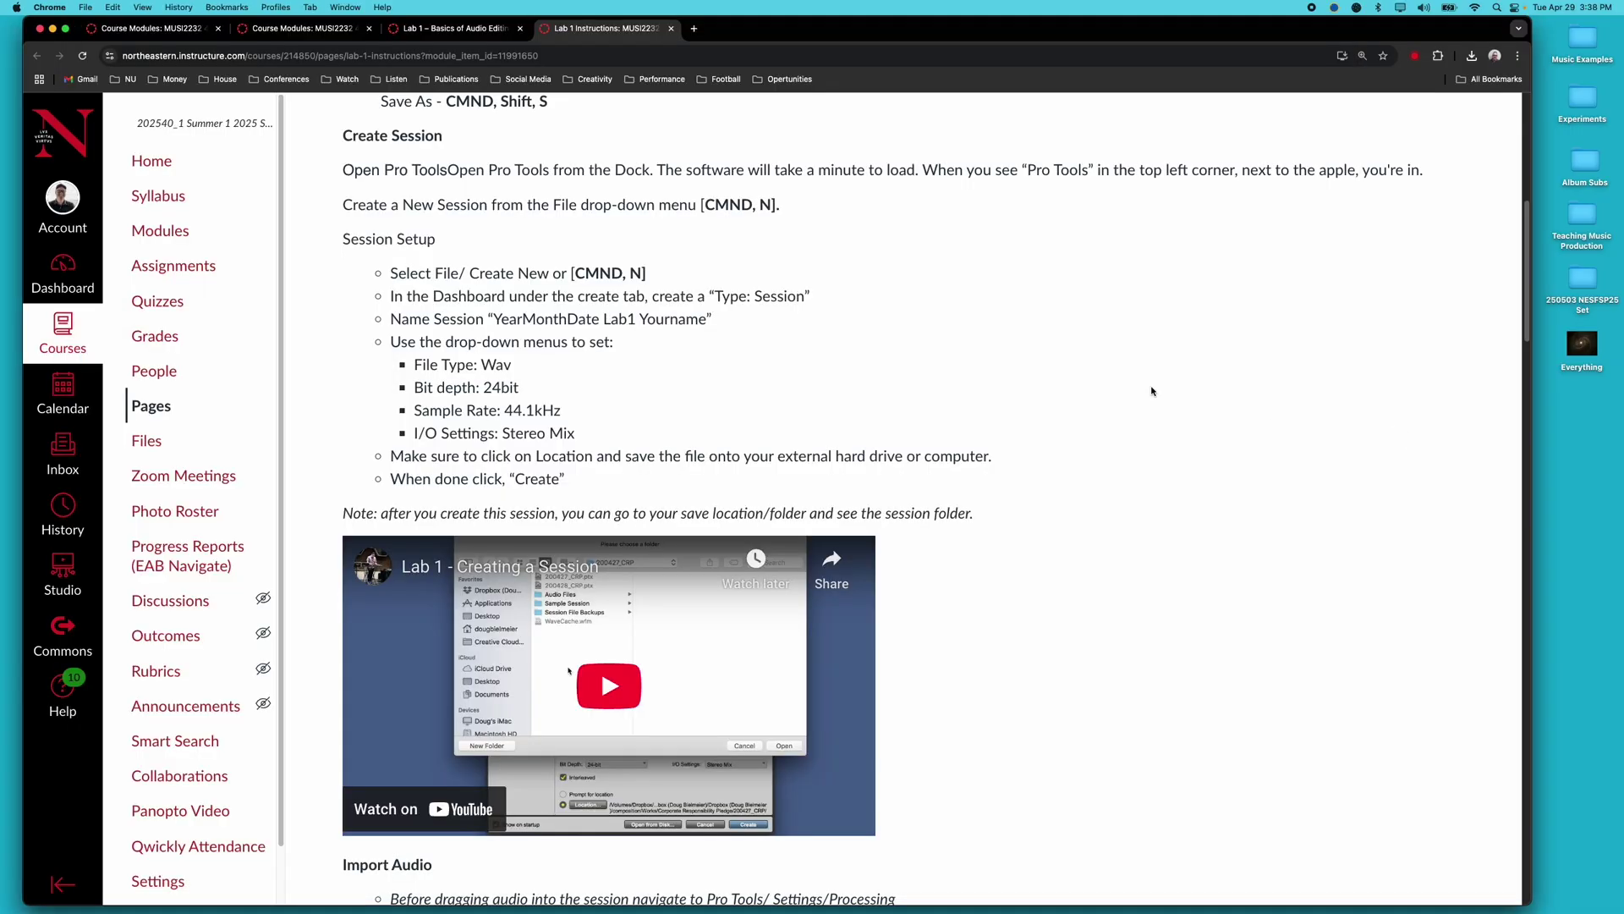
- Read the Import Audio section of the Lab 1 Instructions, from the Processing settings to downloading the Boat audio file
scroll(539, 367, down, 4)
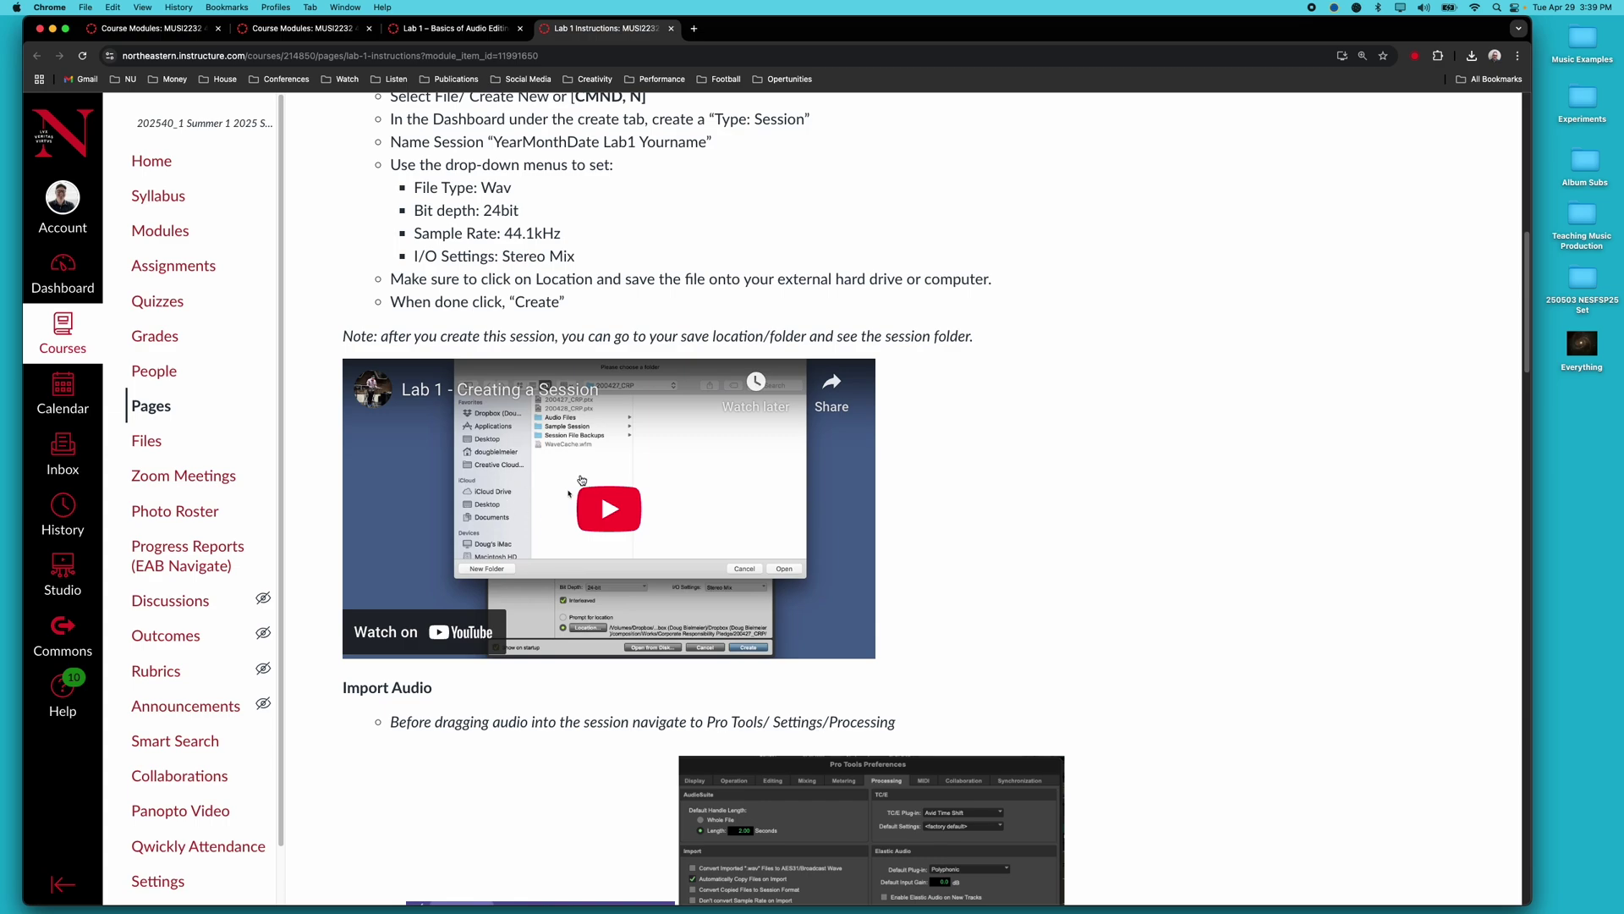
scroll(516, 525, down, 2)
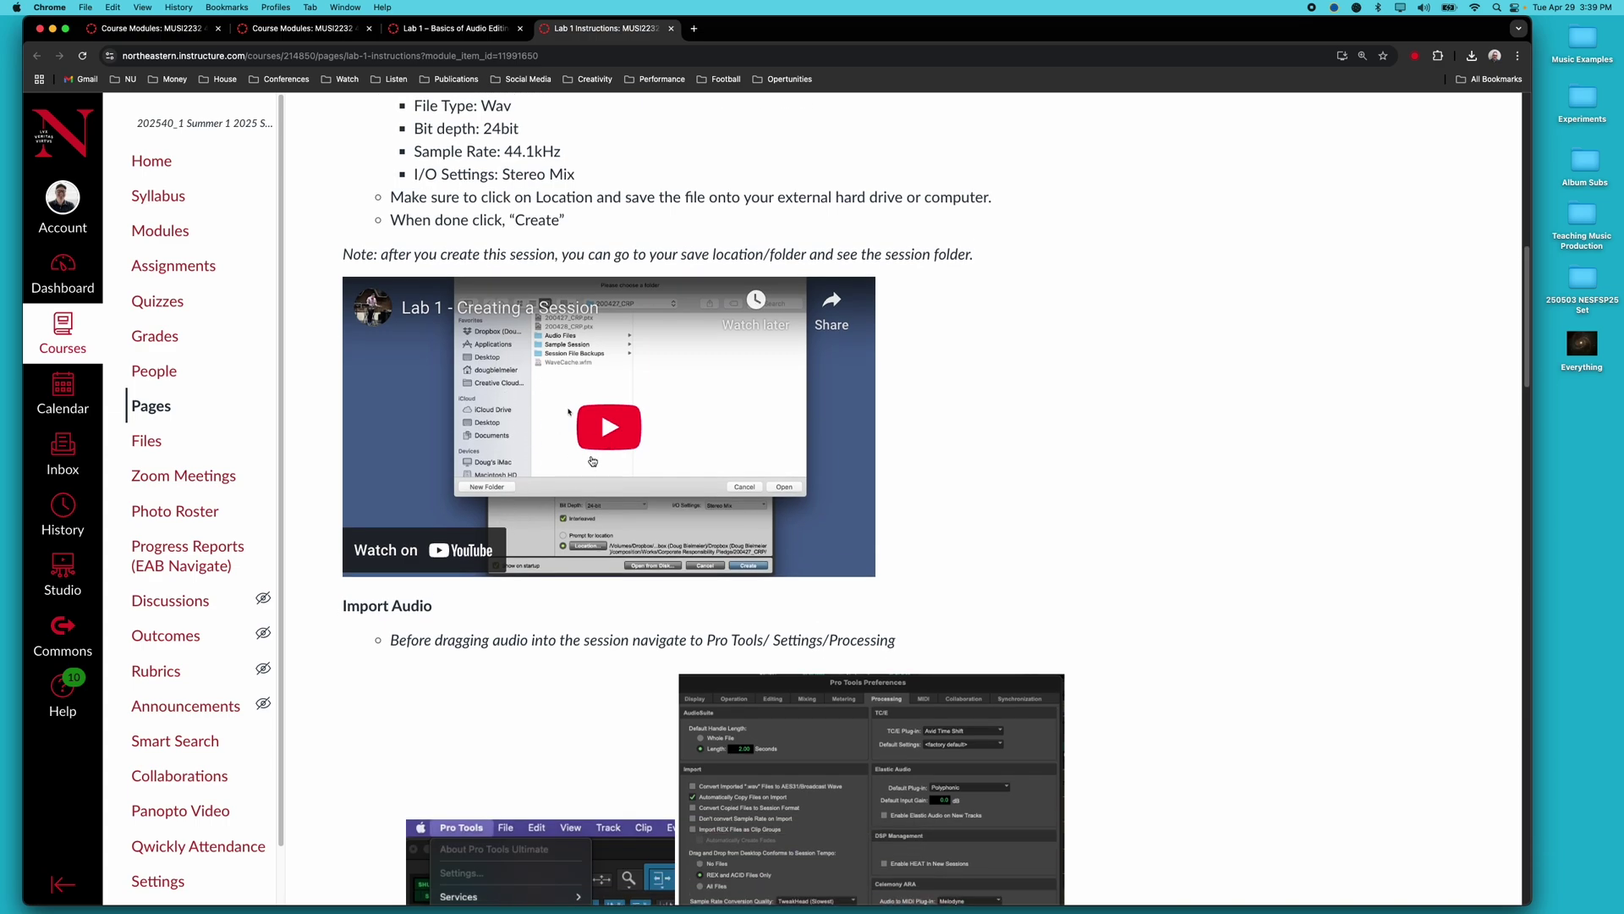
scroll(592, 461, down, 9)
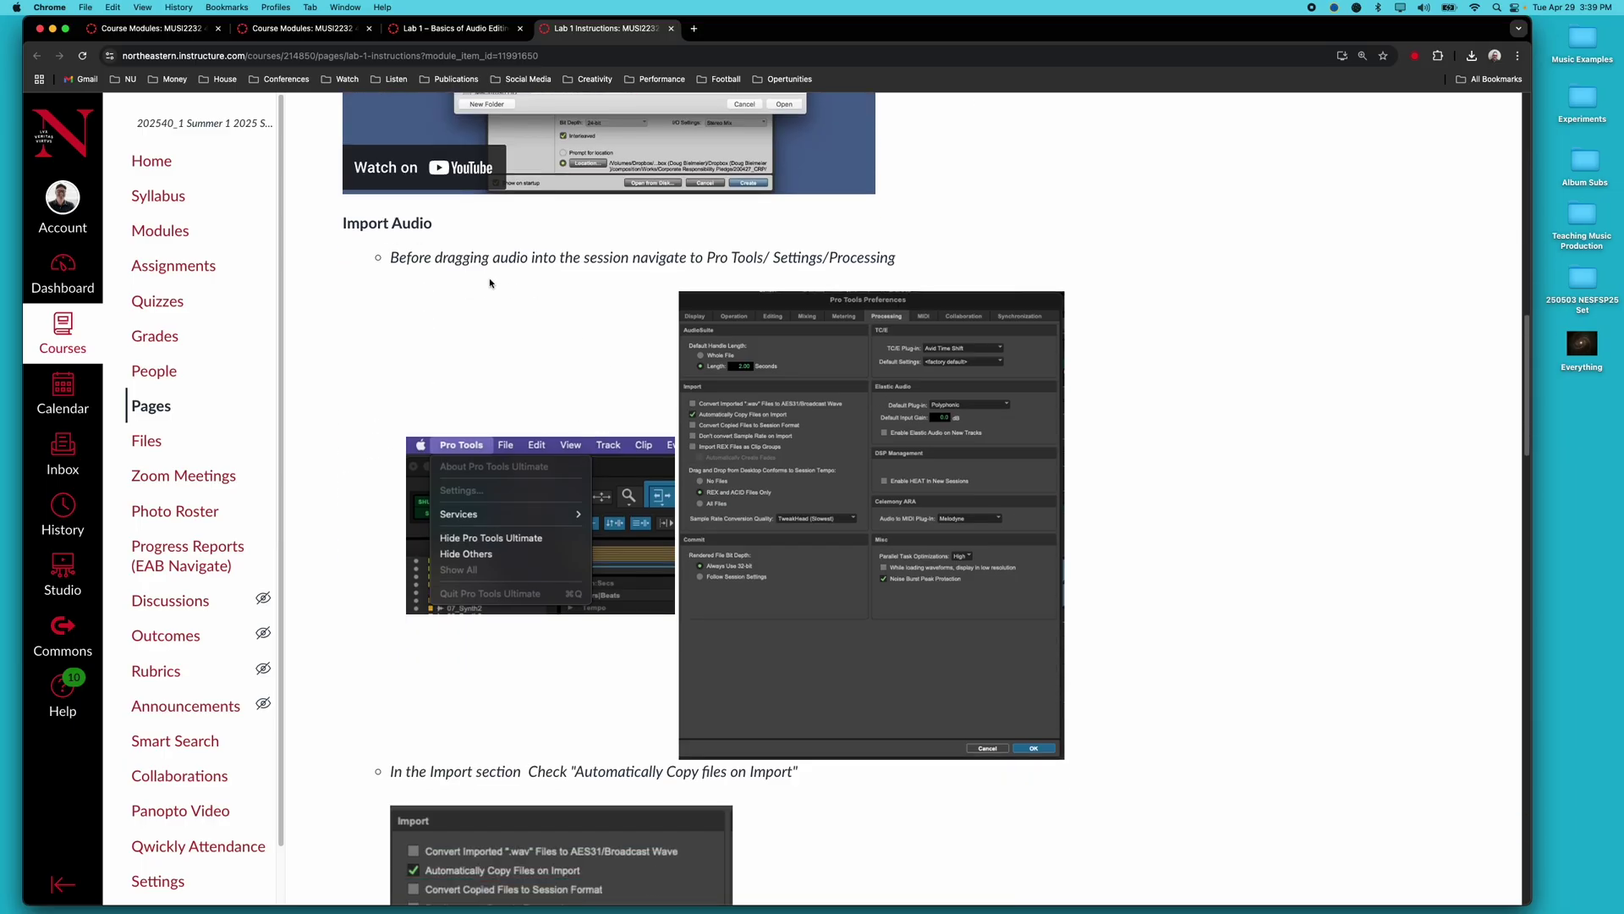
scroll(491, 282, up, 10)
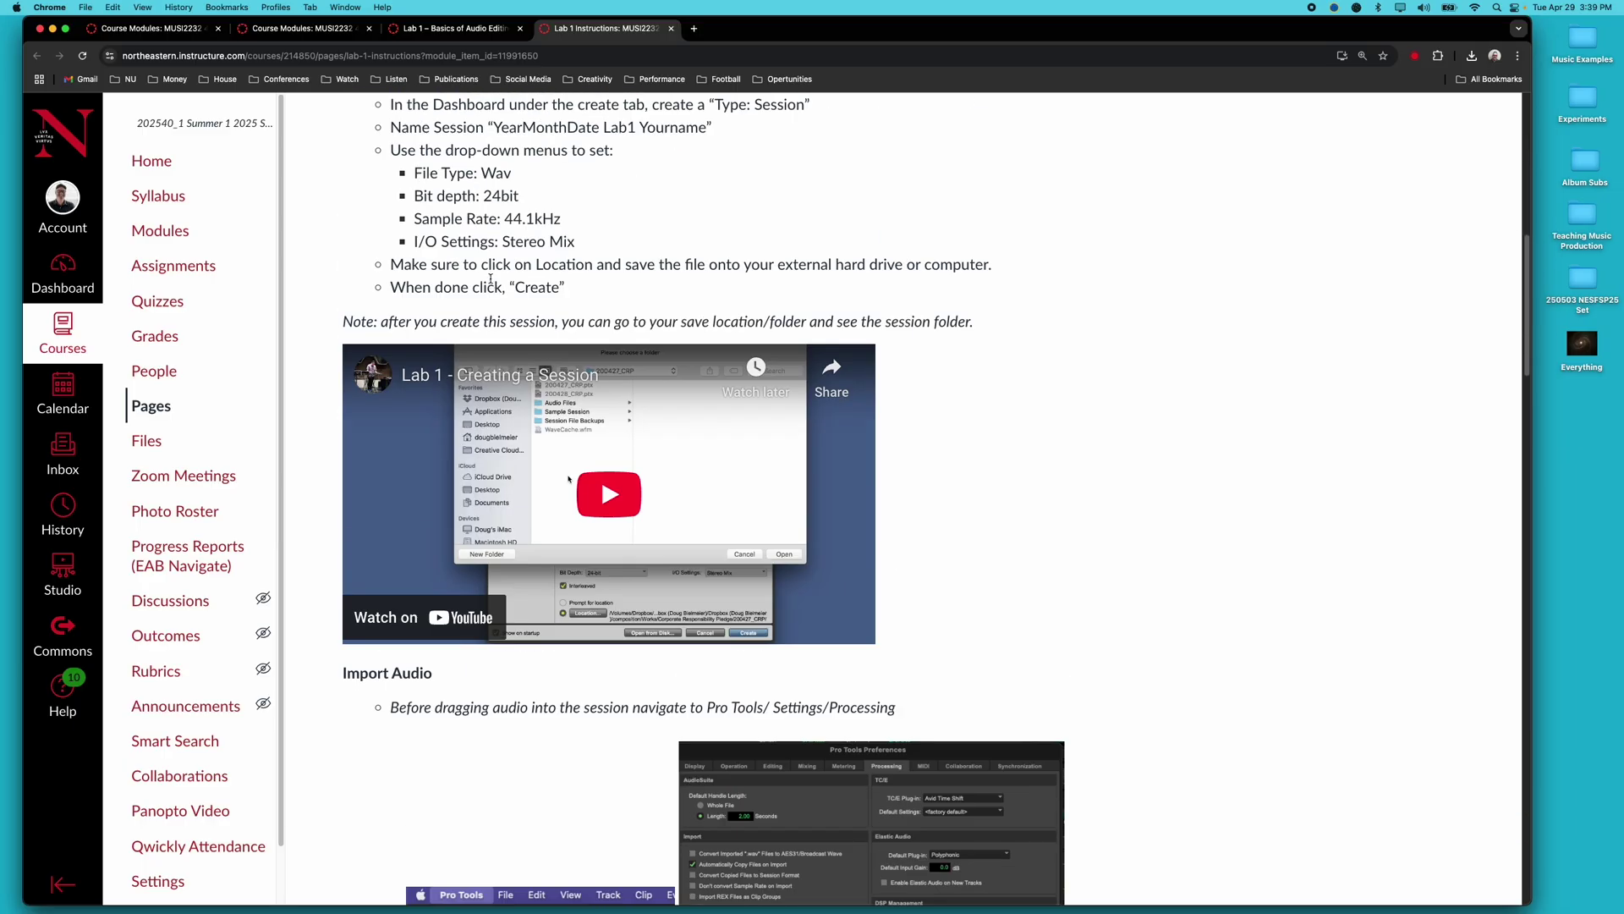
scroll(490, 282, down, 7)
scroll(491, 283, down, 15)
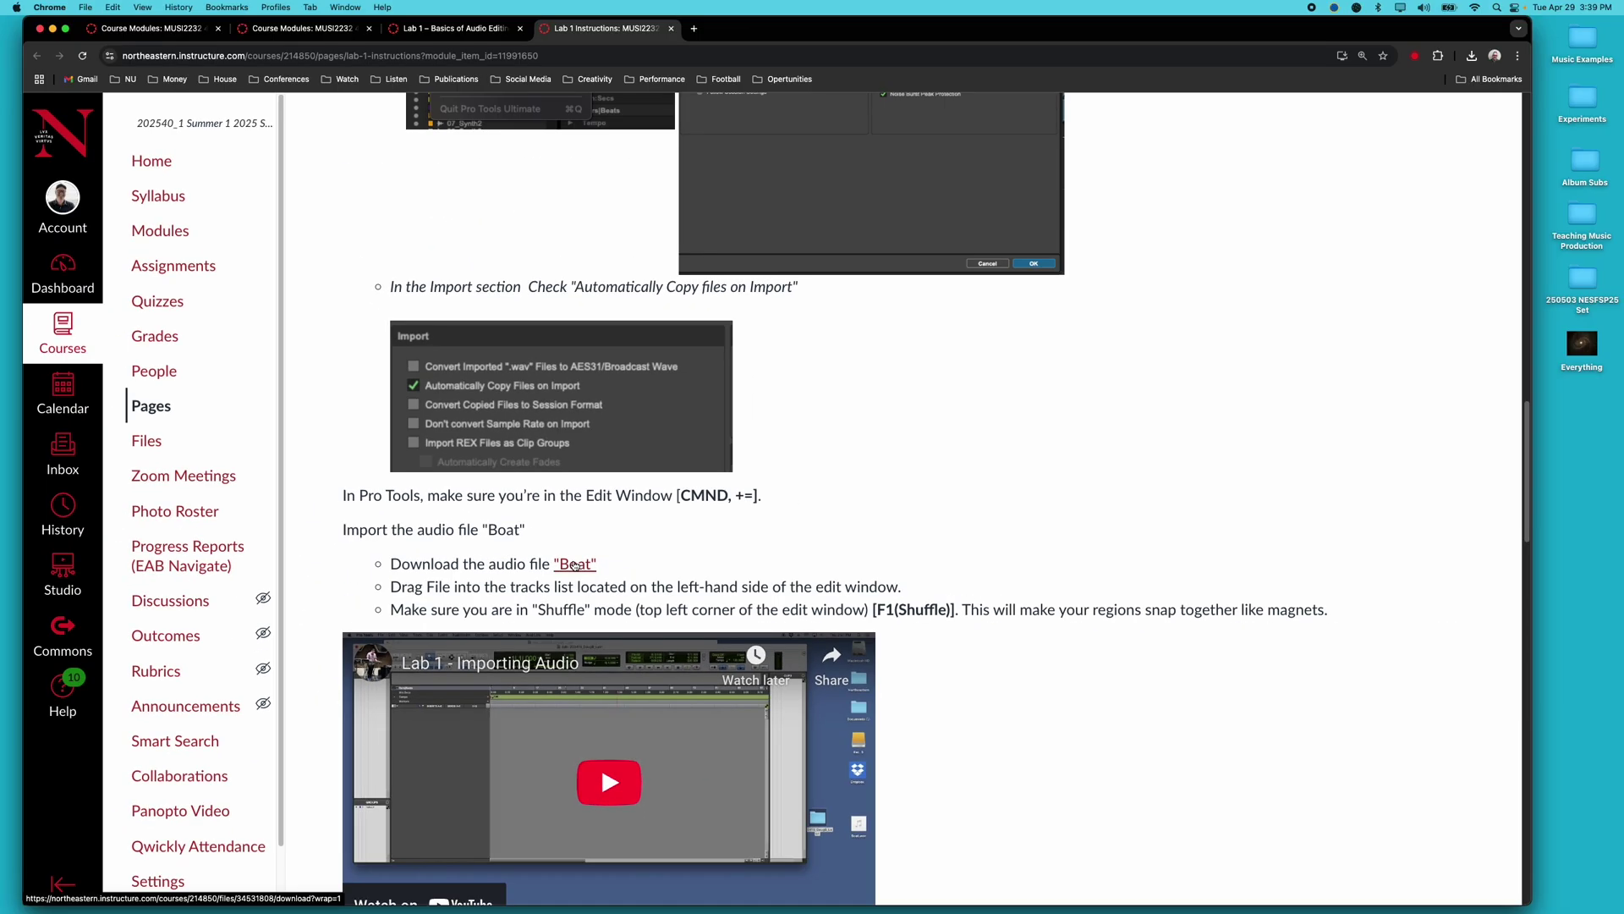
- Review the Import Audio instructions, inspect the Audio Files folder inside the desktop session folder, and return to the instructions page
scroll(550, 501, up, 6)
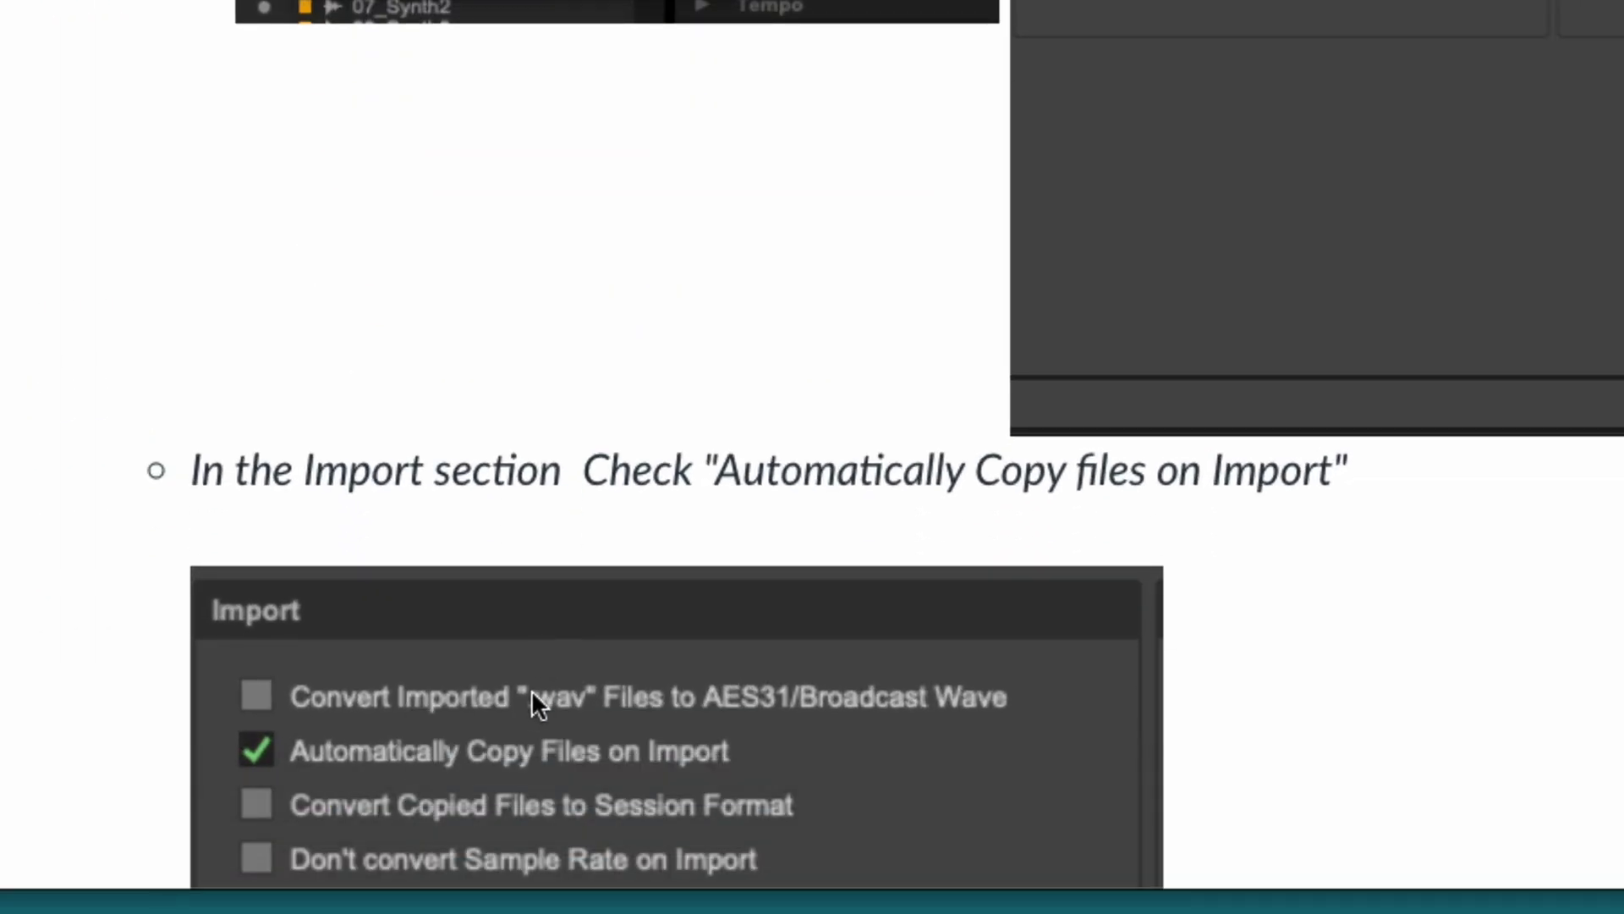
scroll(526, 668, down, 4)
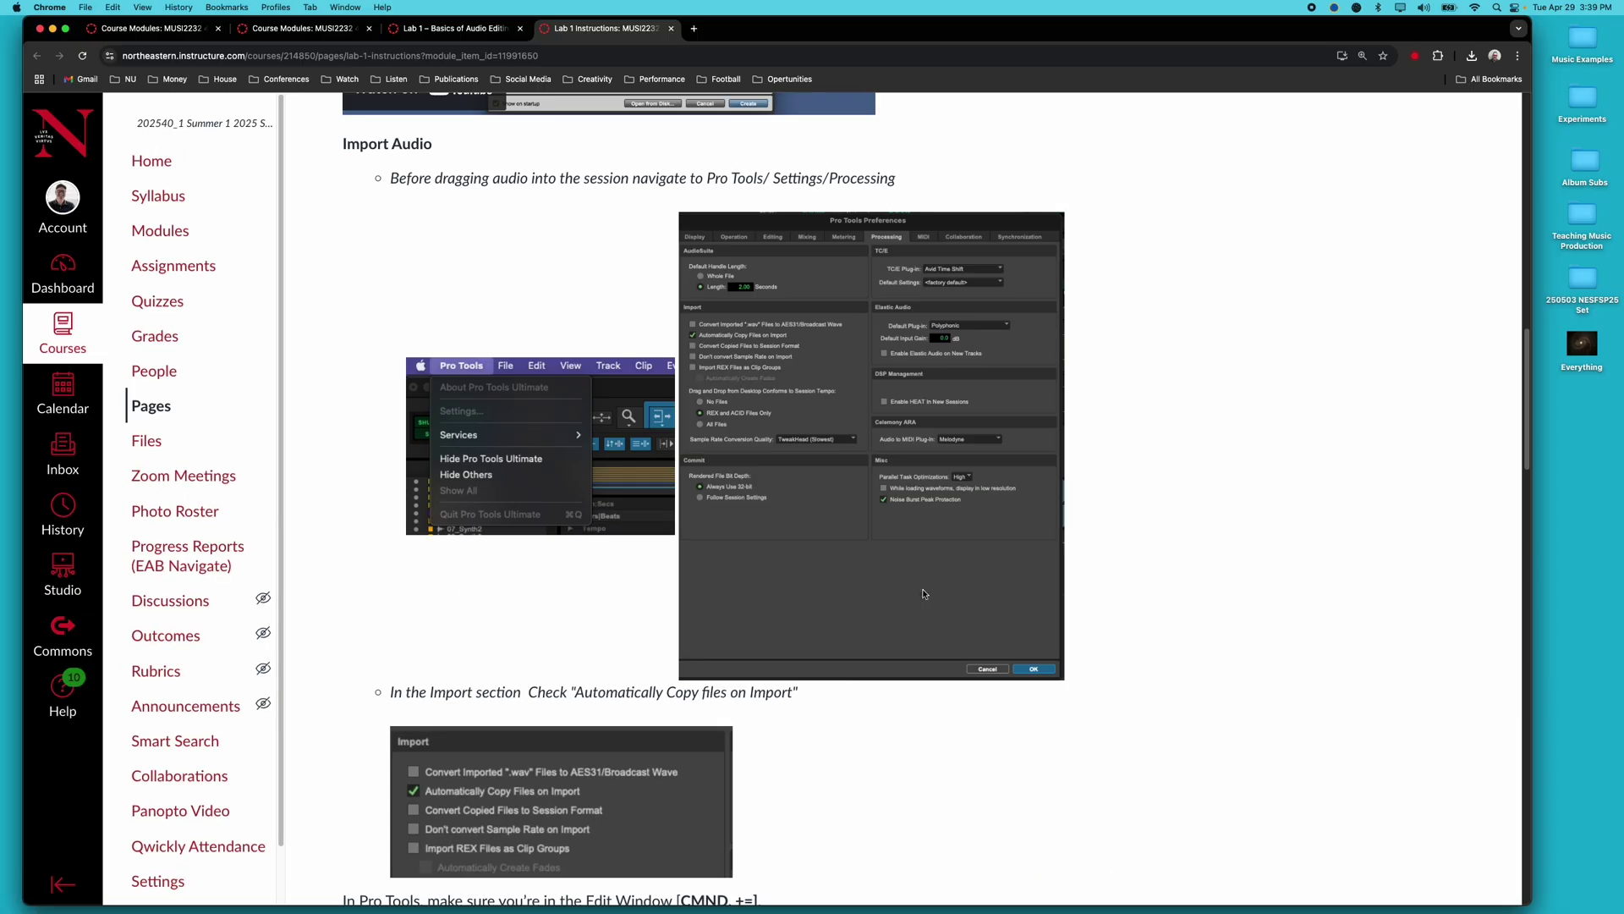
mouse_move(1623, 0)
double_click(1178, 338)
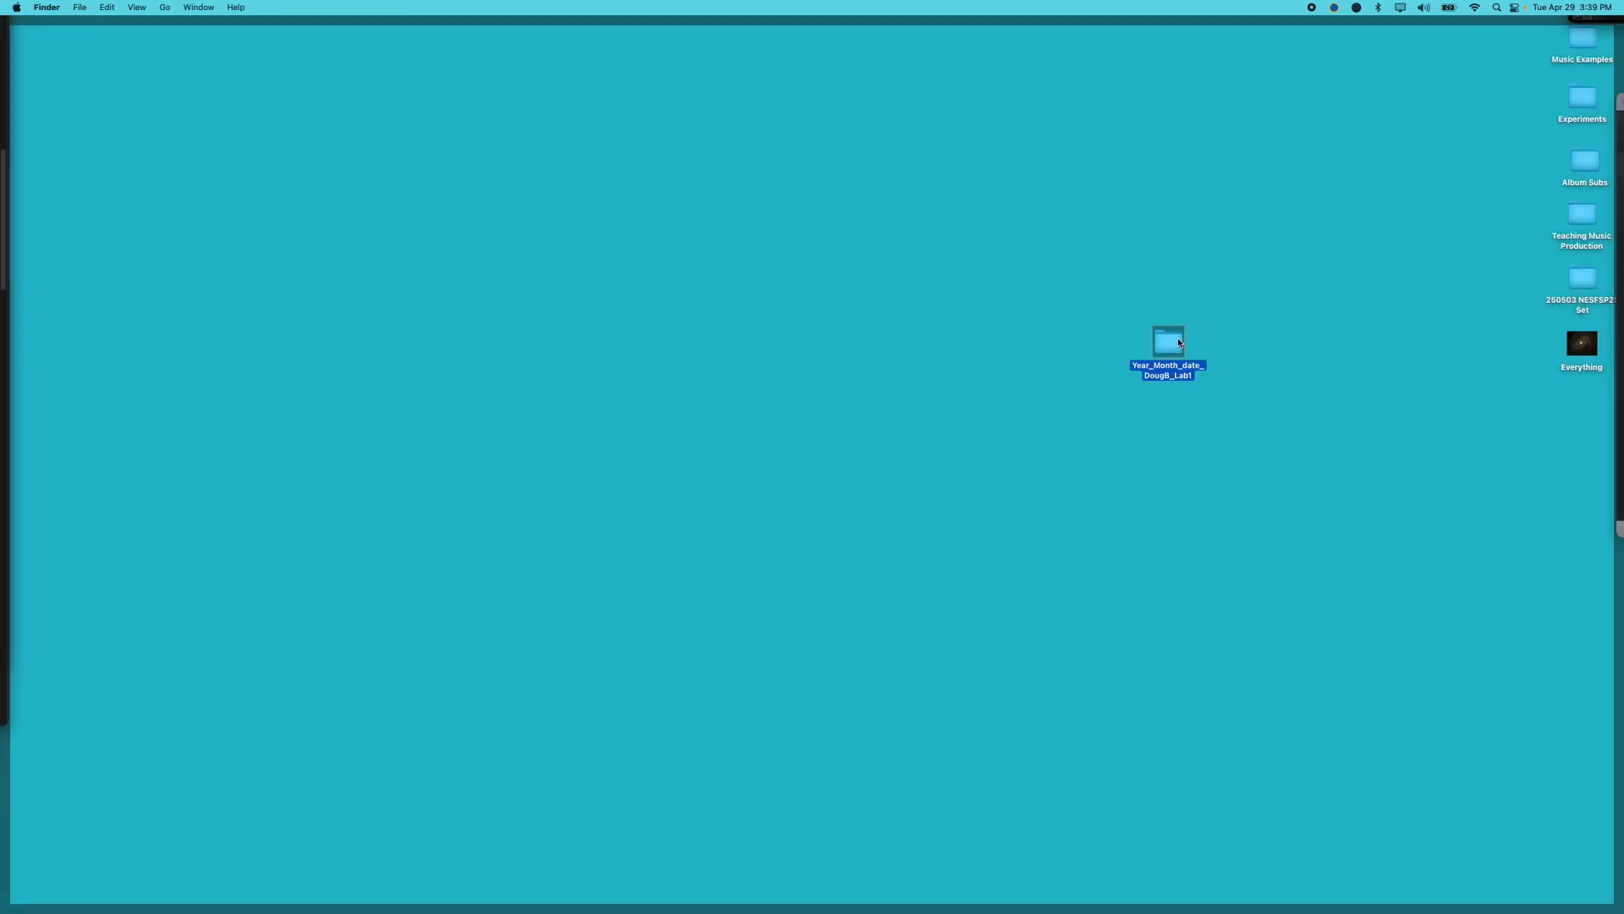
click(613, 559)
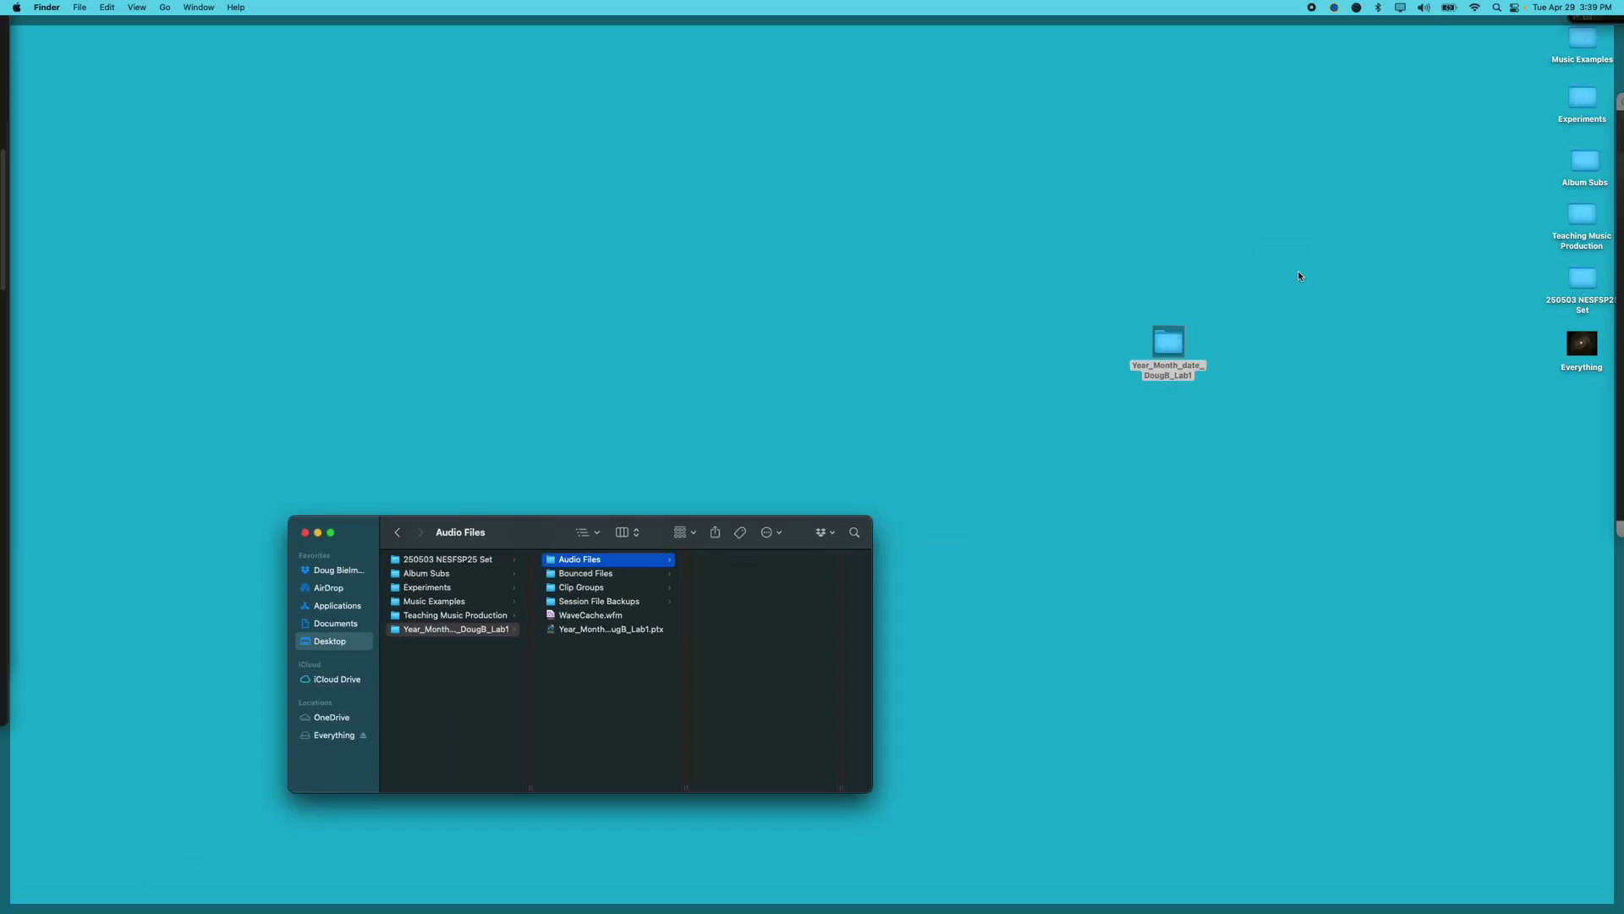
key(F11)
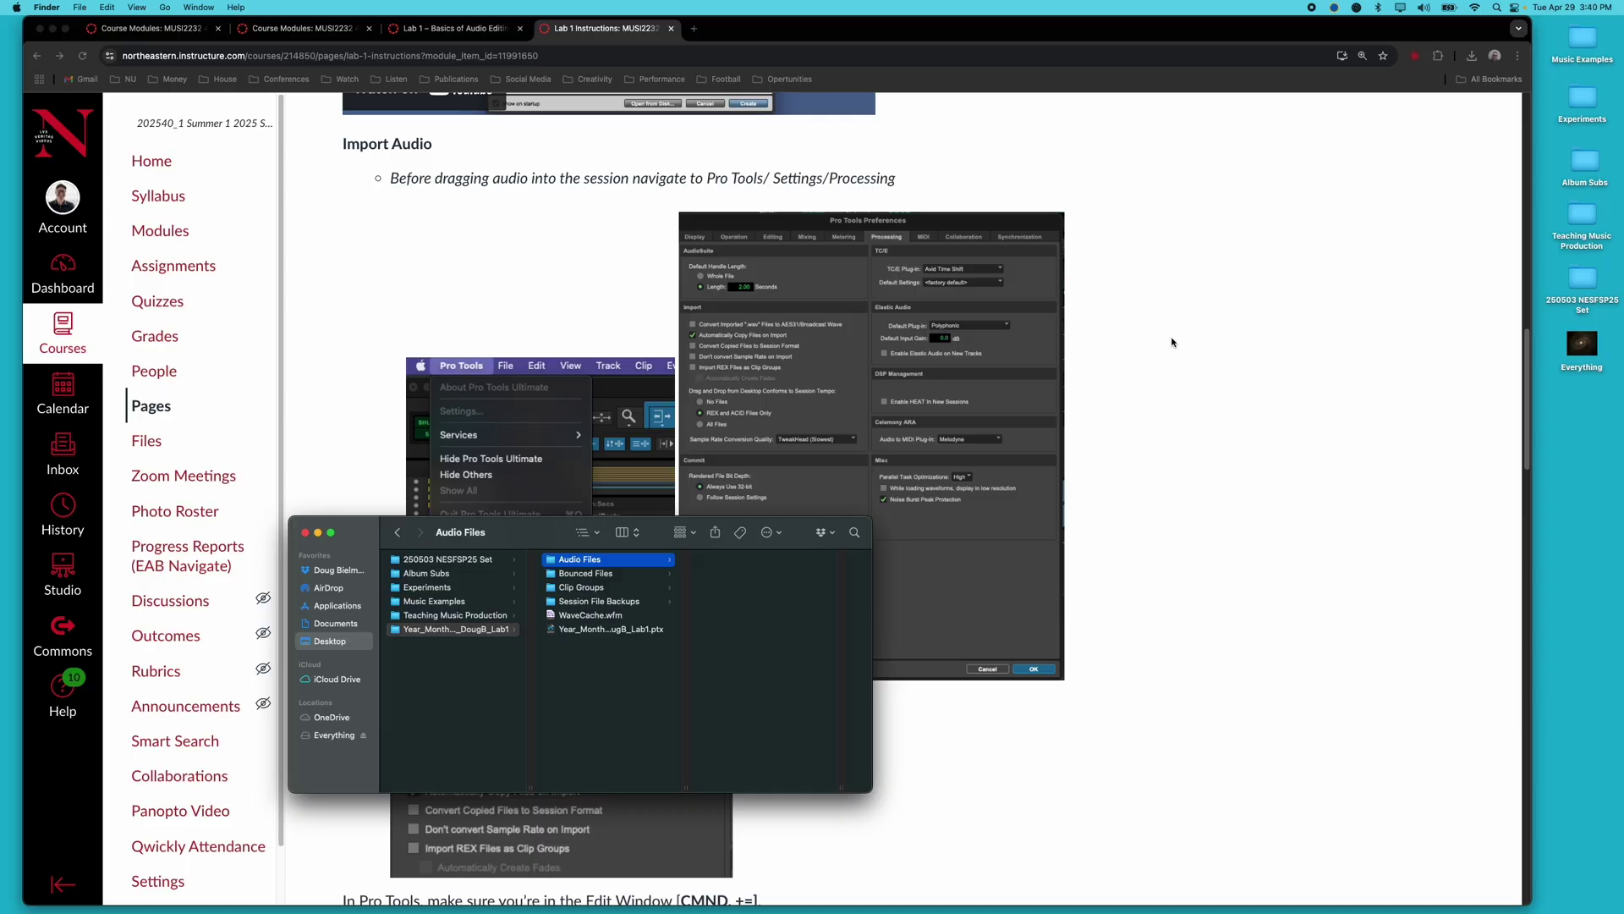
click(1171, 342)
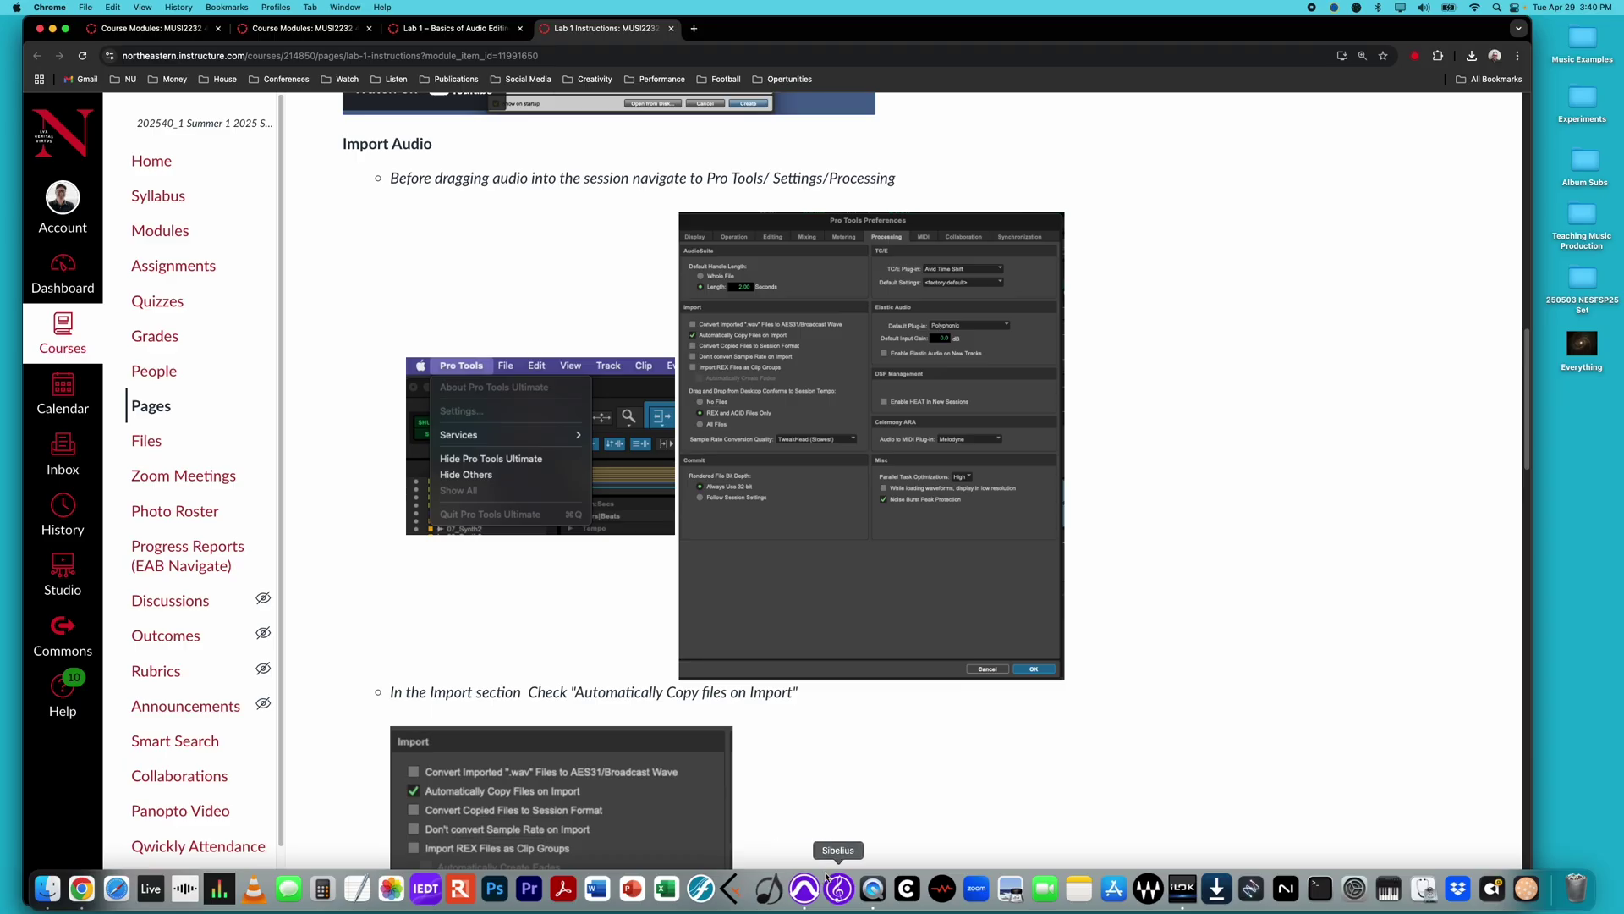
- Switch to Pro Tools, check the Automatically Copy Files on Import option in the Processing preferences, and close the preferences without saving
click(803, 888)
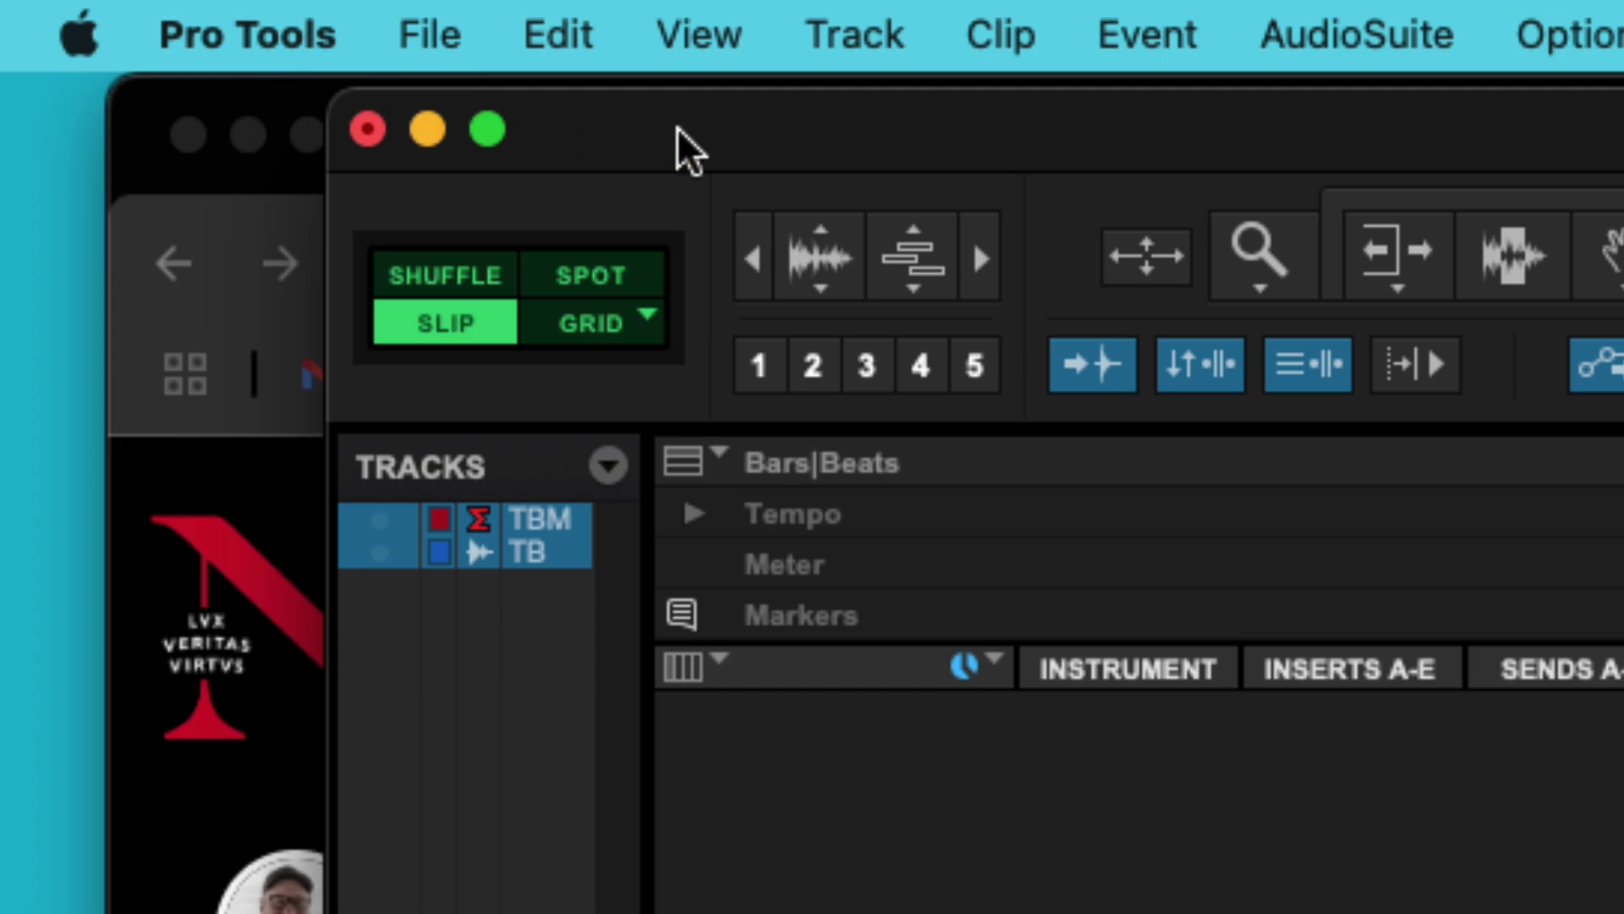
click(250, 35)
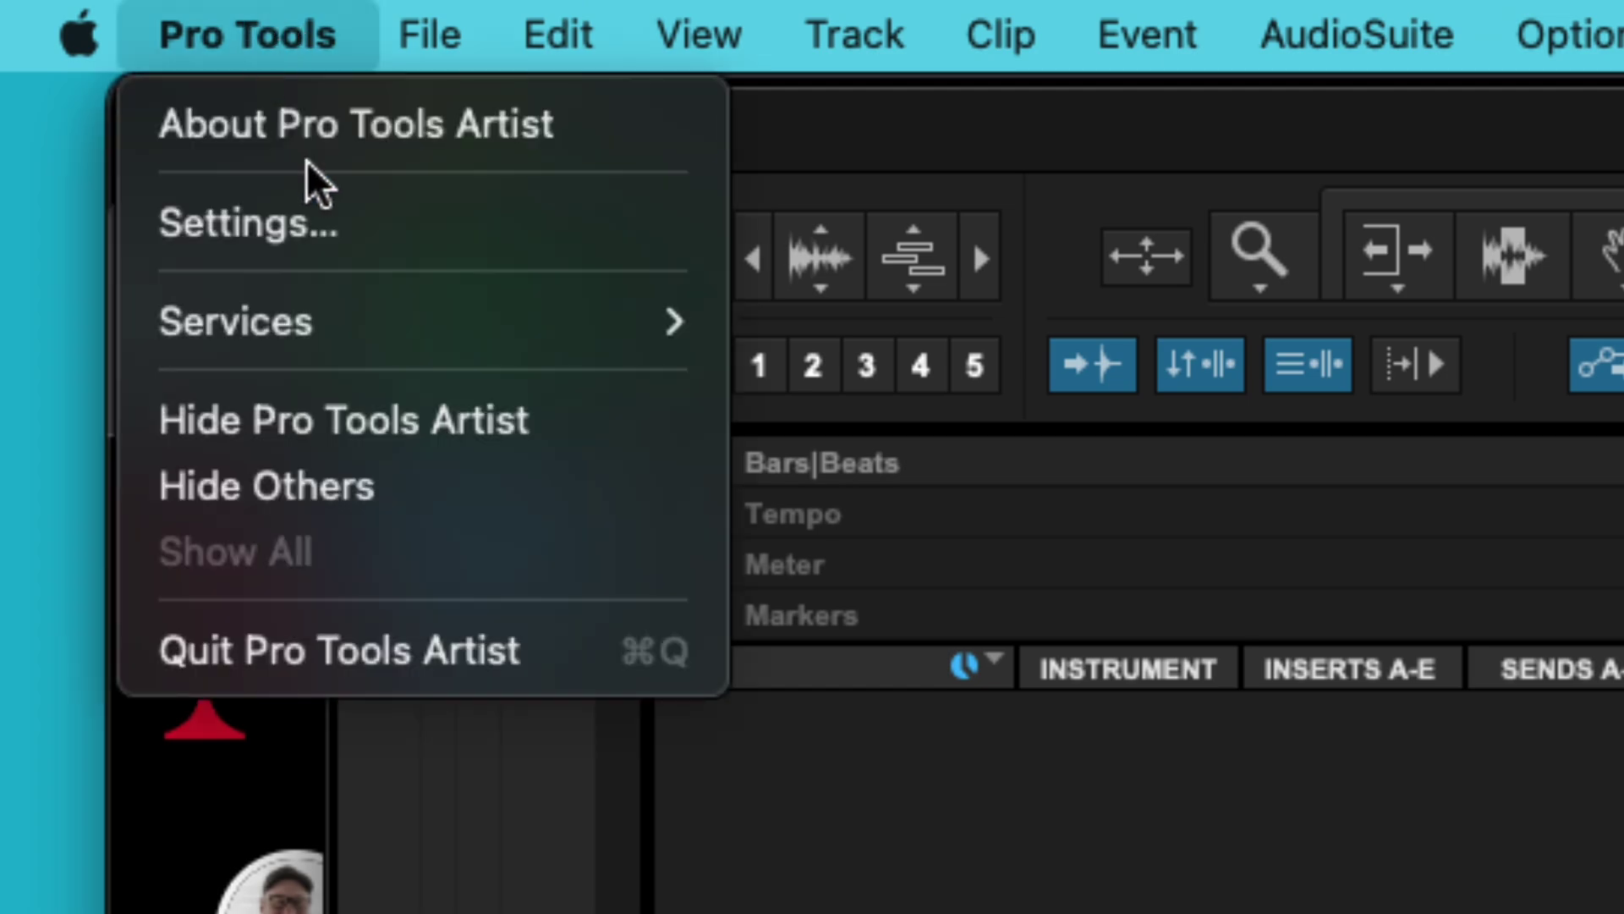
click(363, 225)
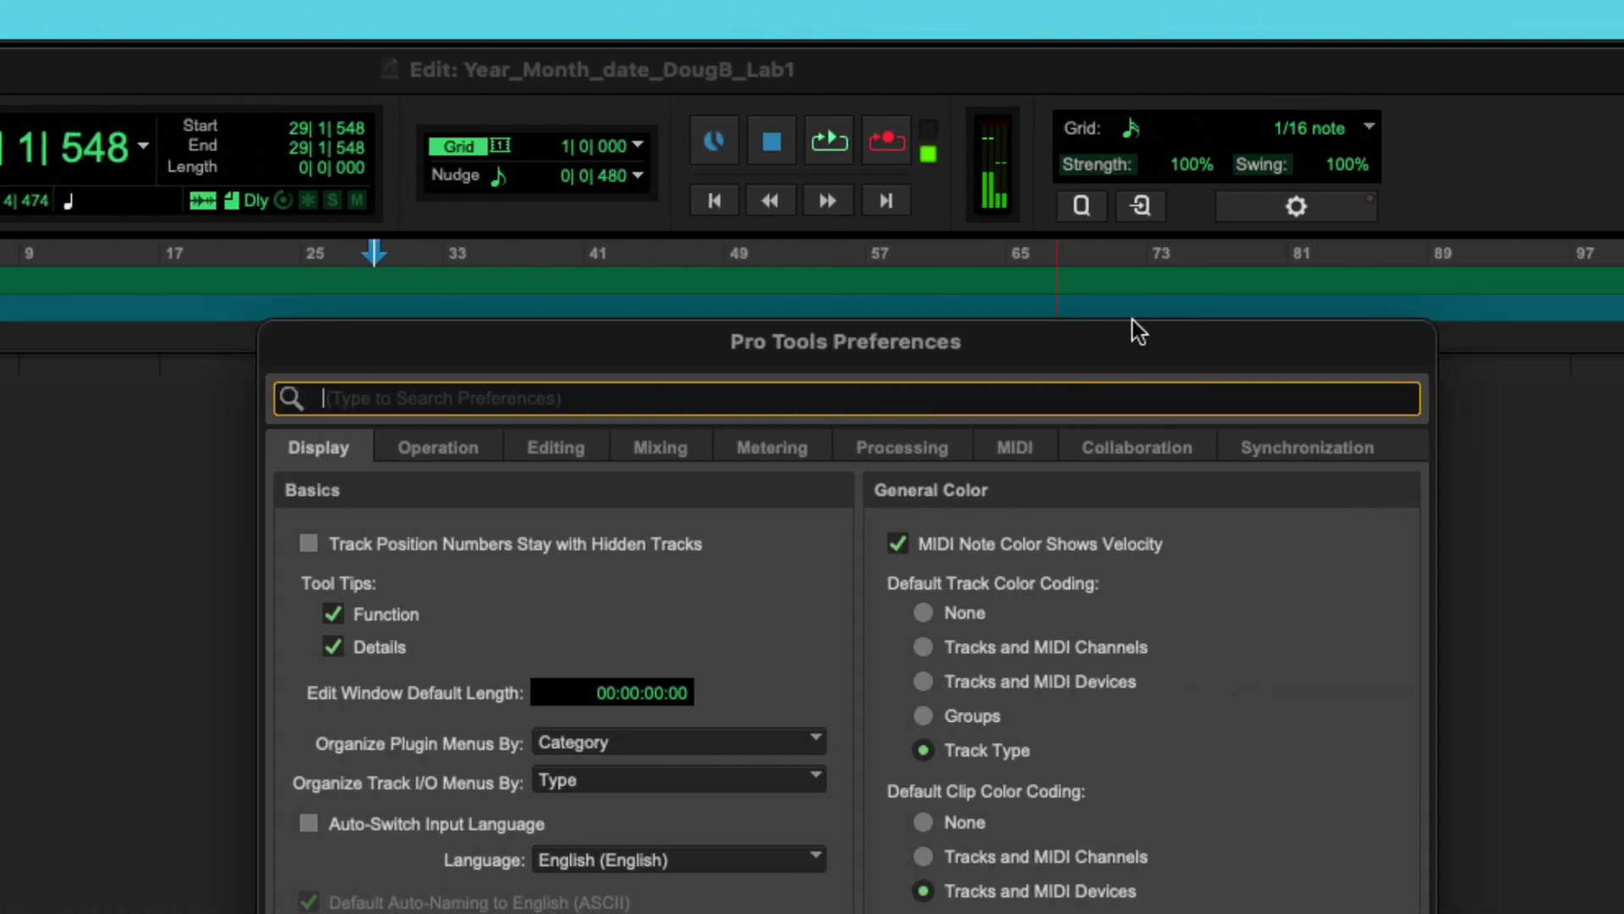
drag(1452, 327, 1419, 135)
drag(1101, 135, 1100, 109)
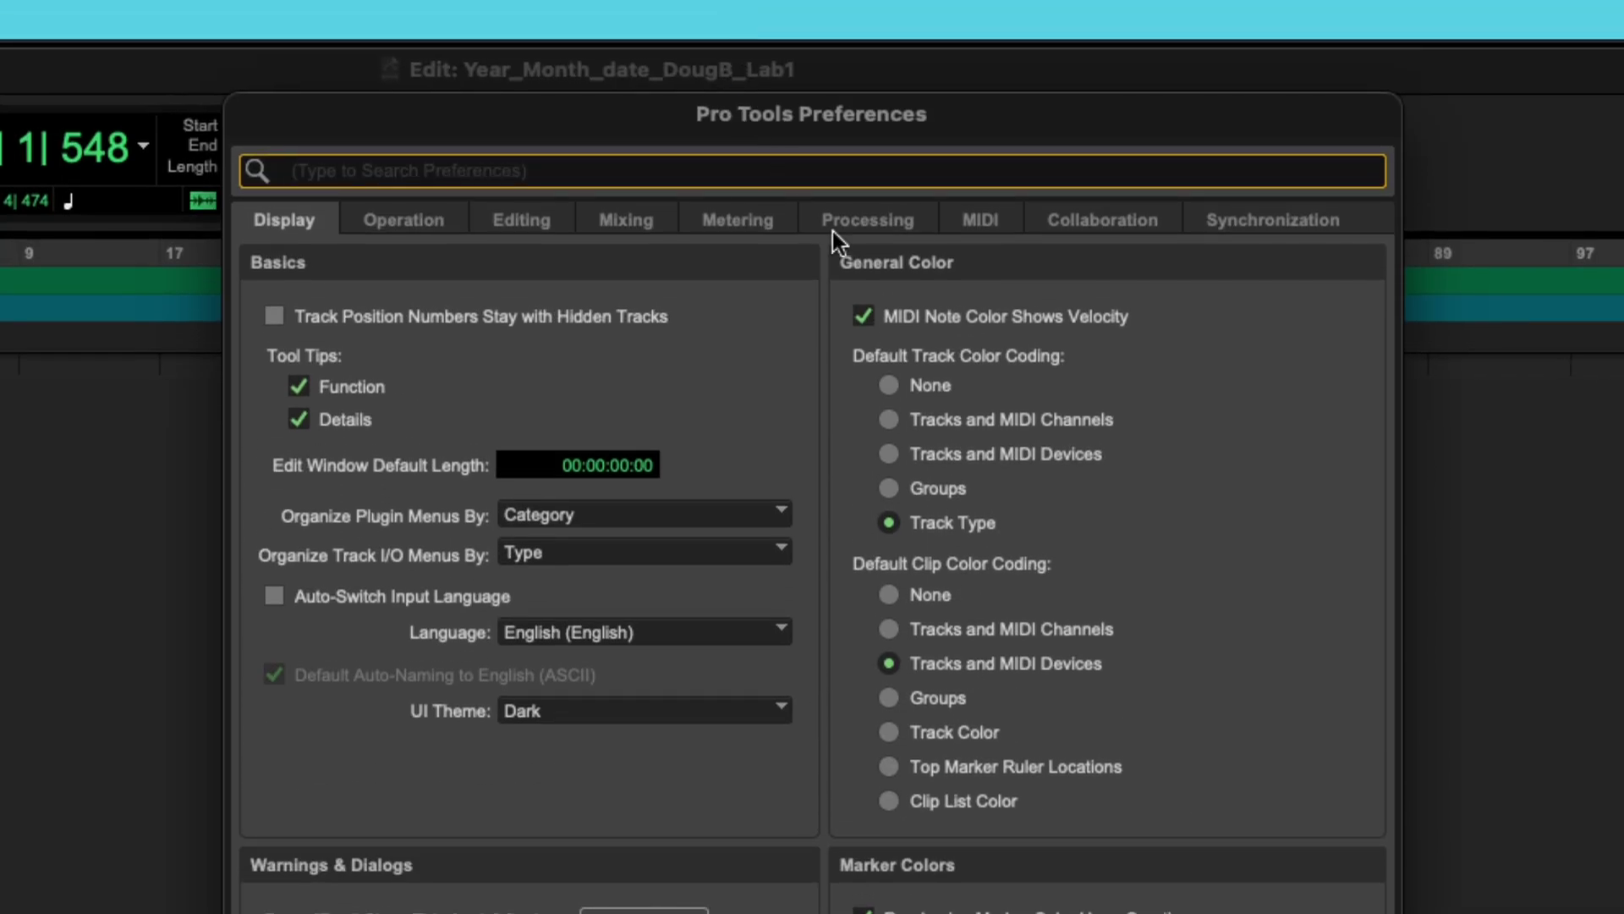
click(875, 216)
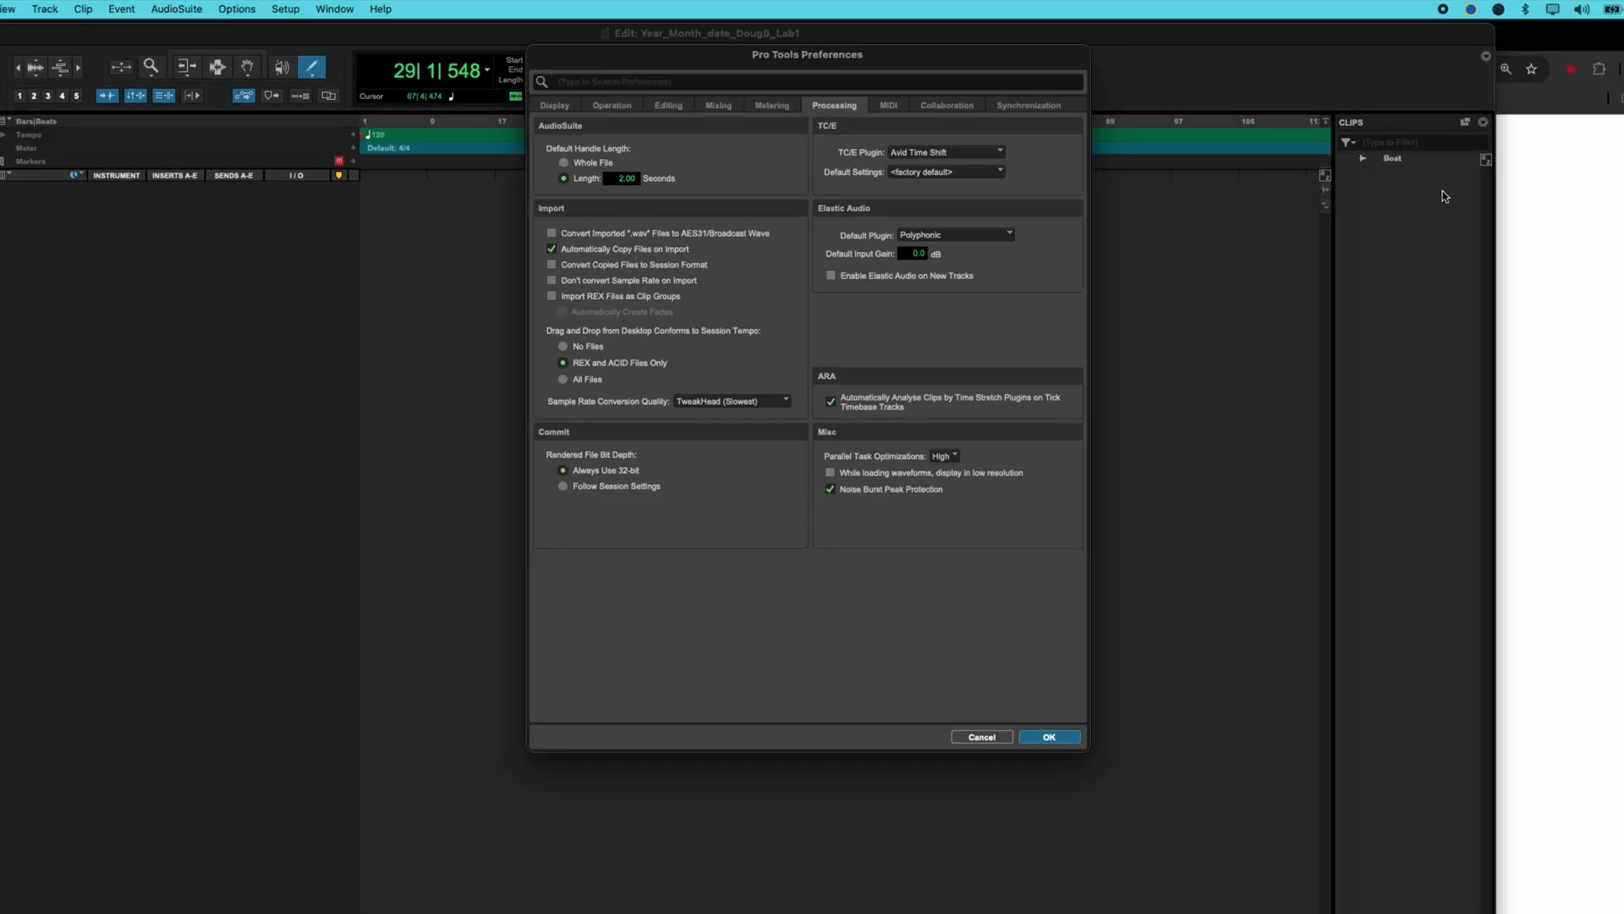
click(1004, 738)
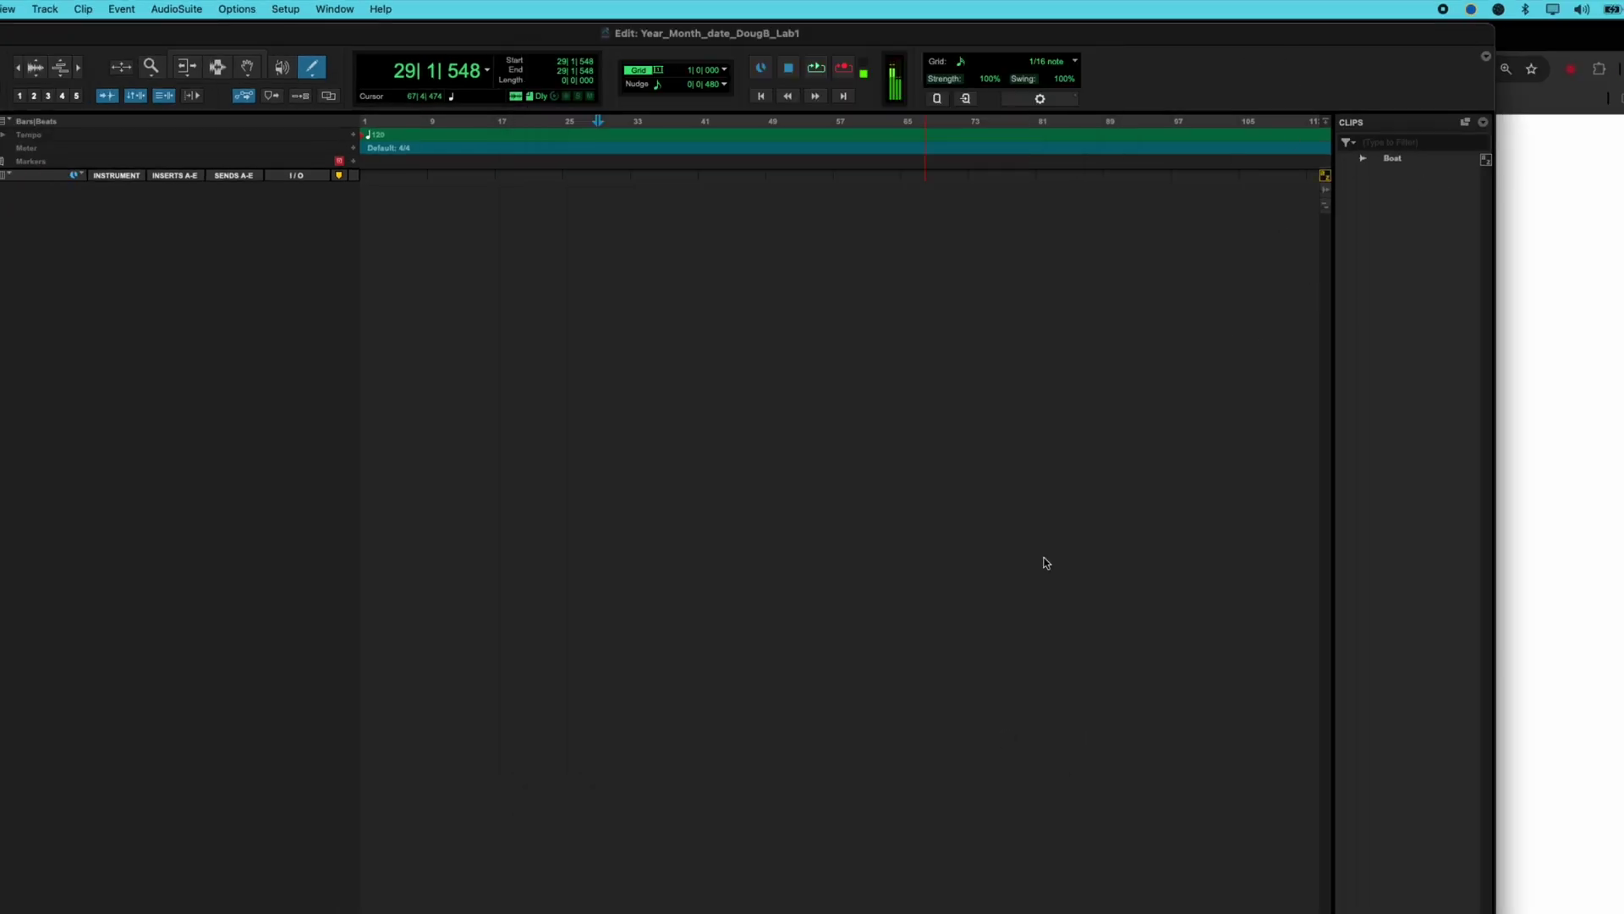
- Clear the leftover Boat clip from the Clips list, removing it from the session
right_click(1394, 164)
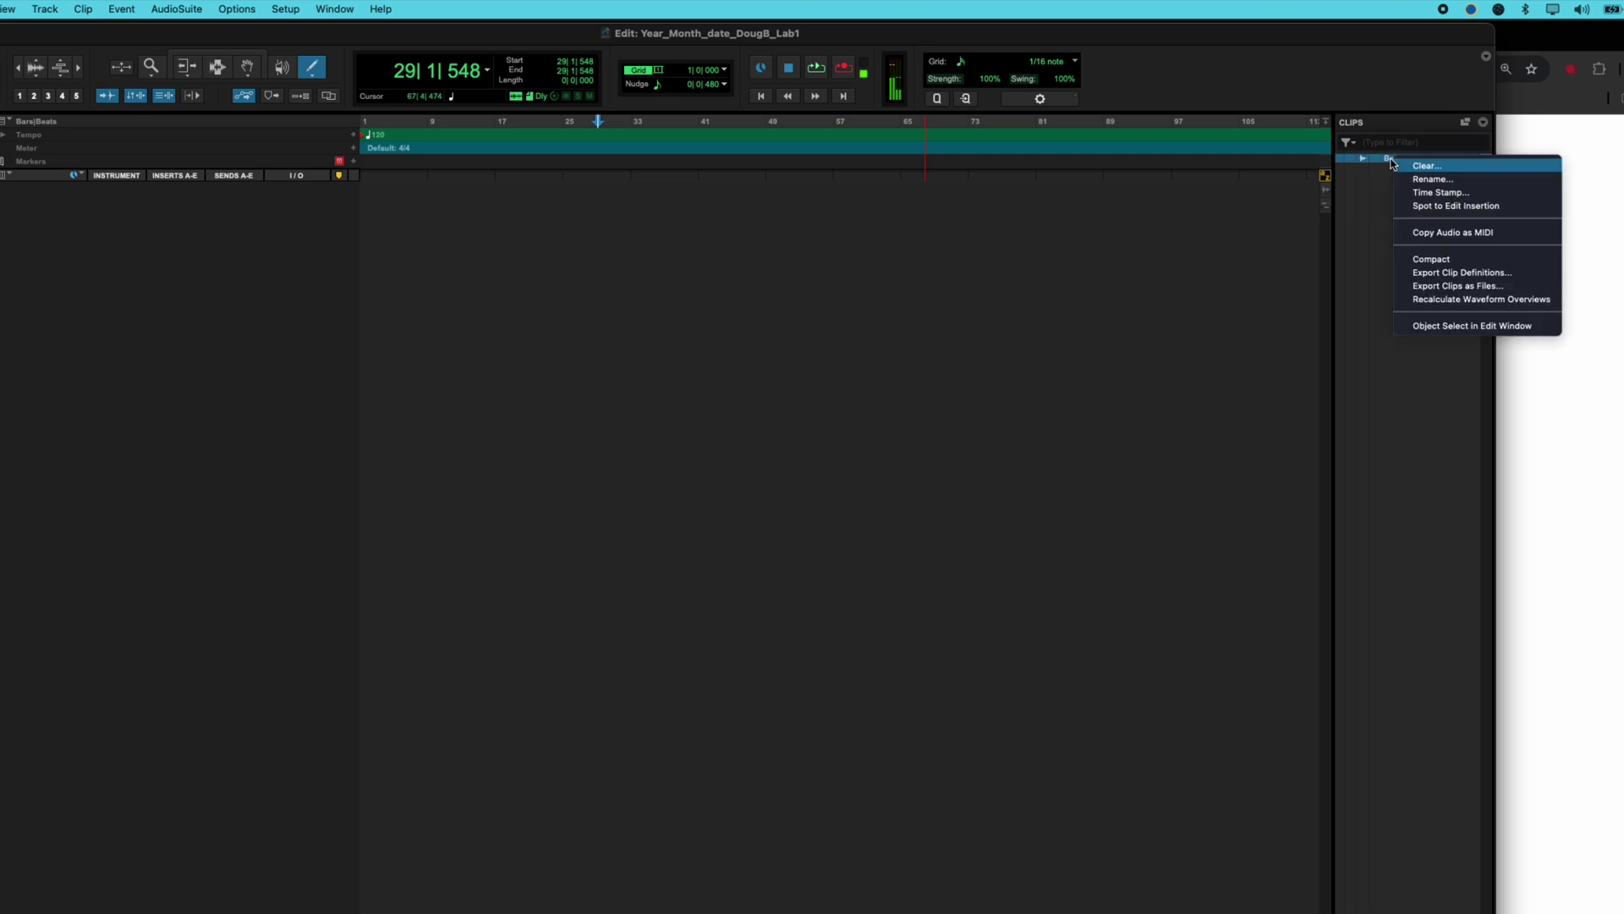
click(1433, 169)
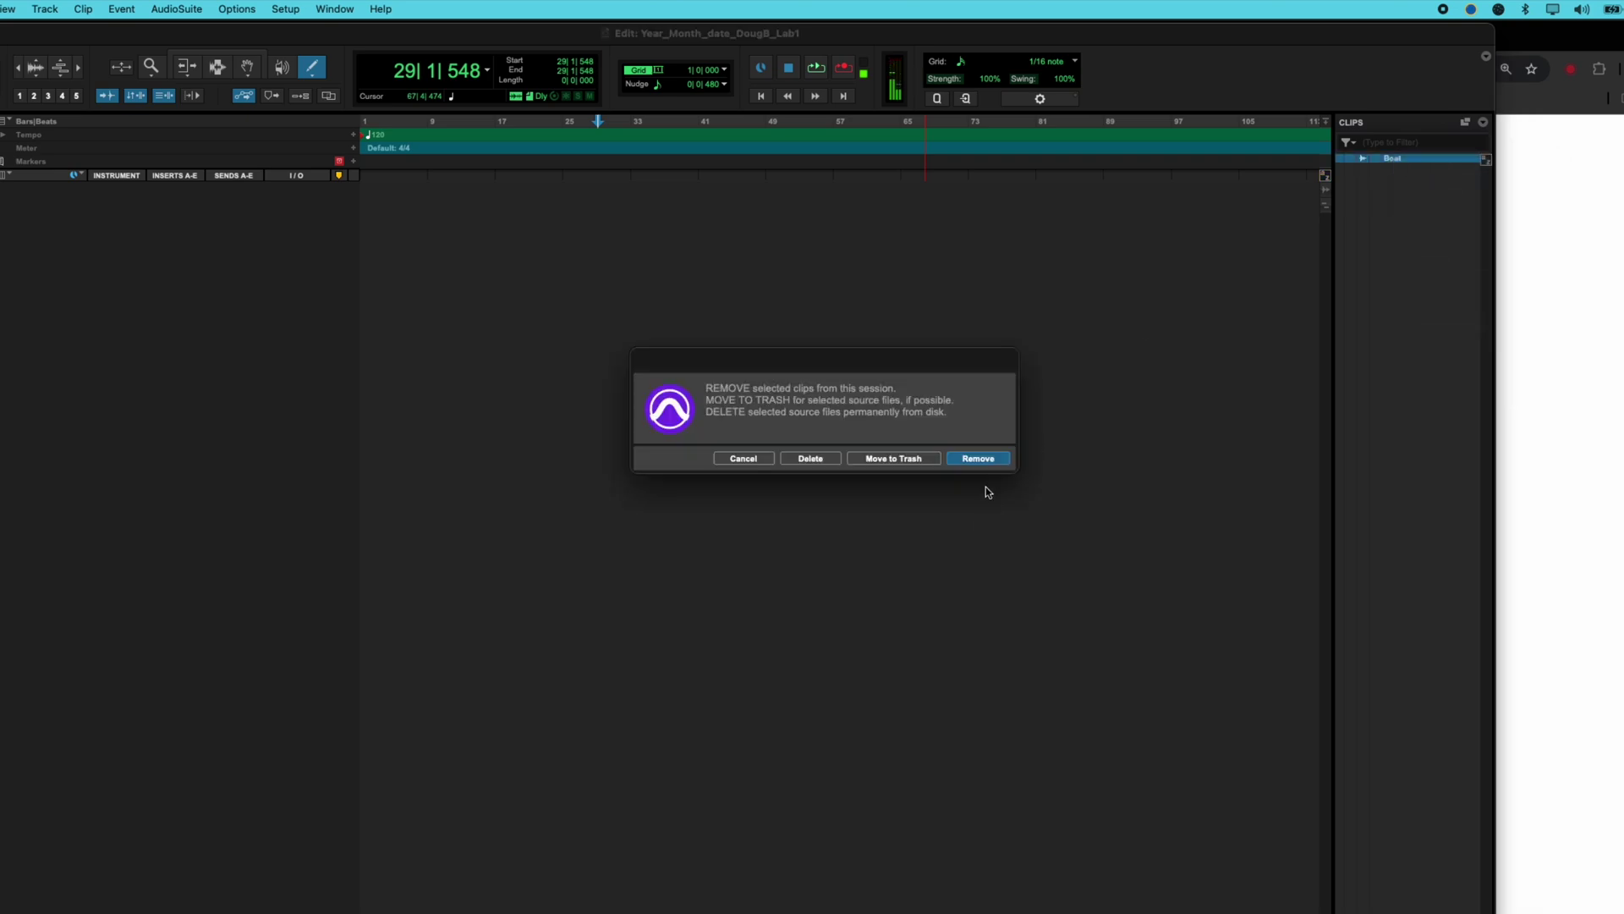
click(979, 459)
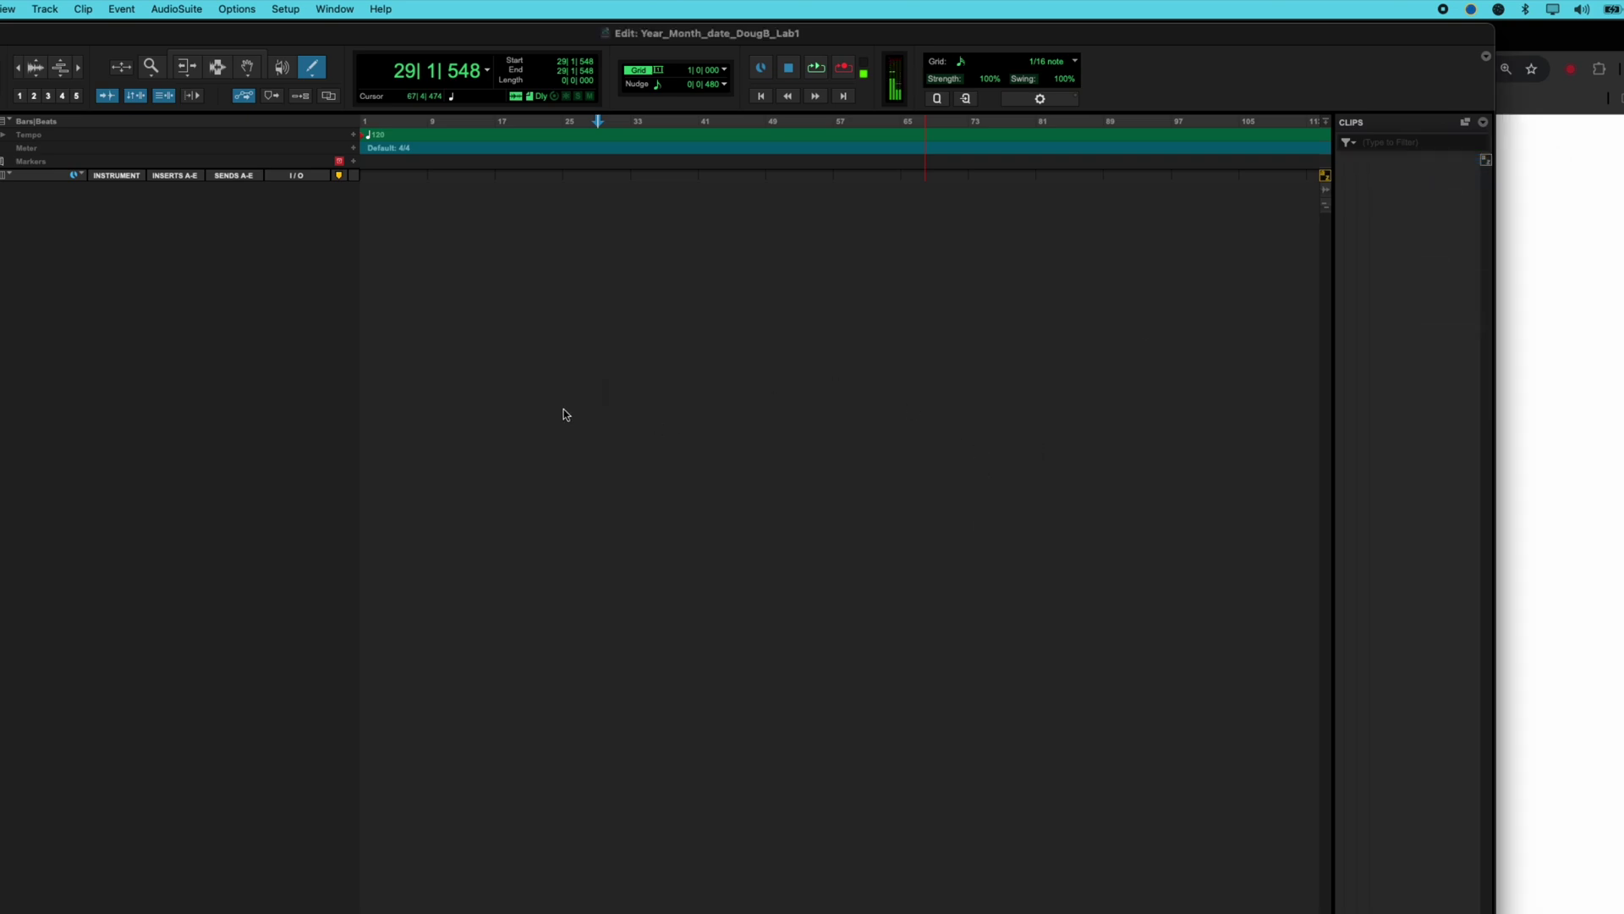
- Return to the Lab 1 Instructions in Chrome and download the "Boat" audio file
click(1530, 583)
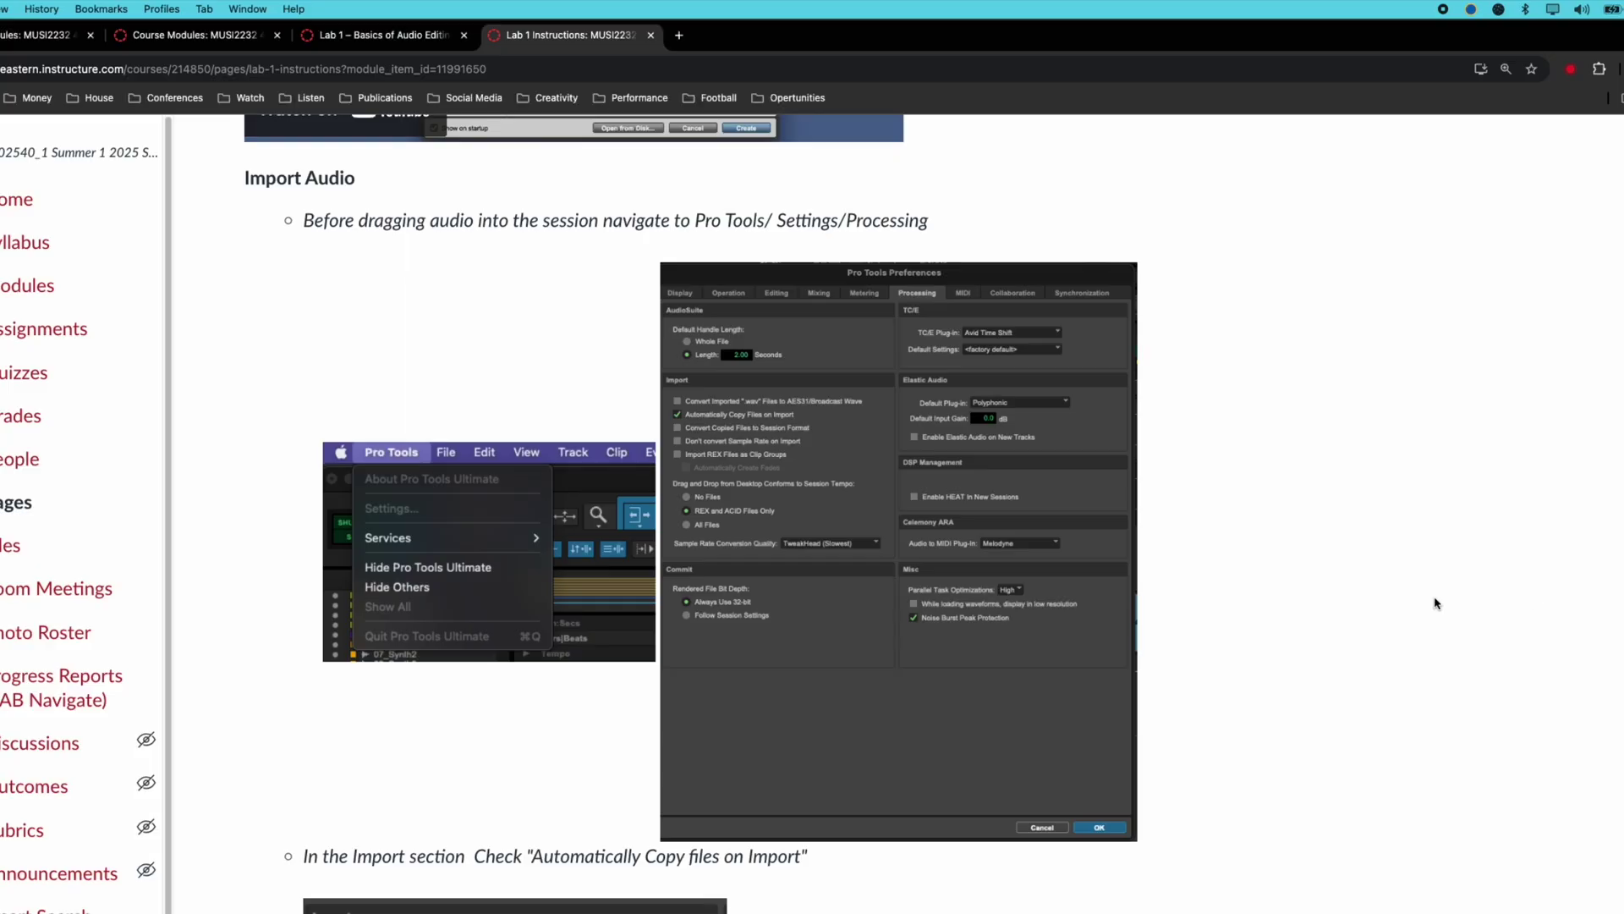
scroll(609, 646, down, 10)
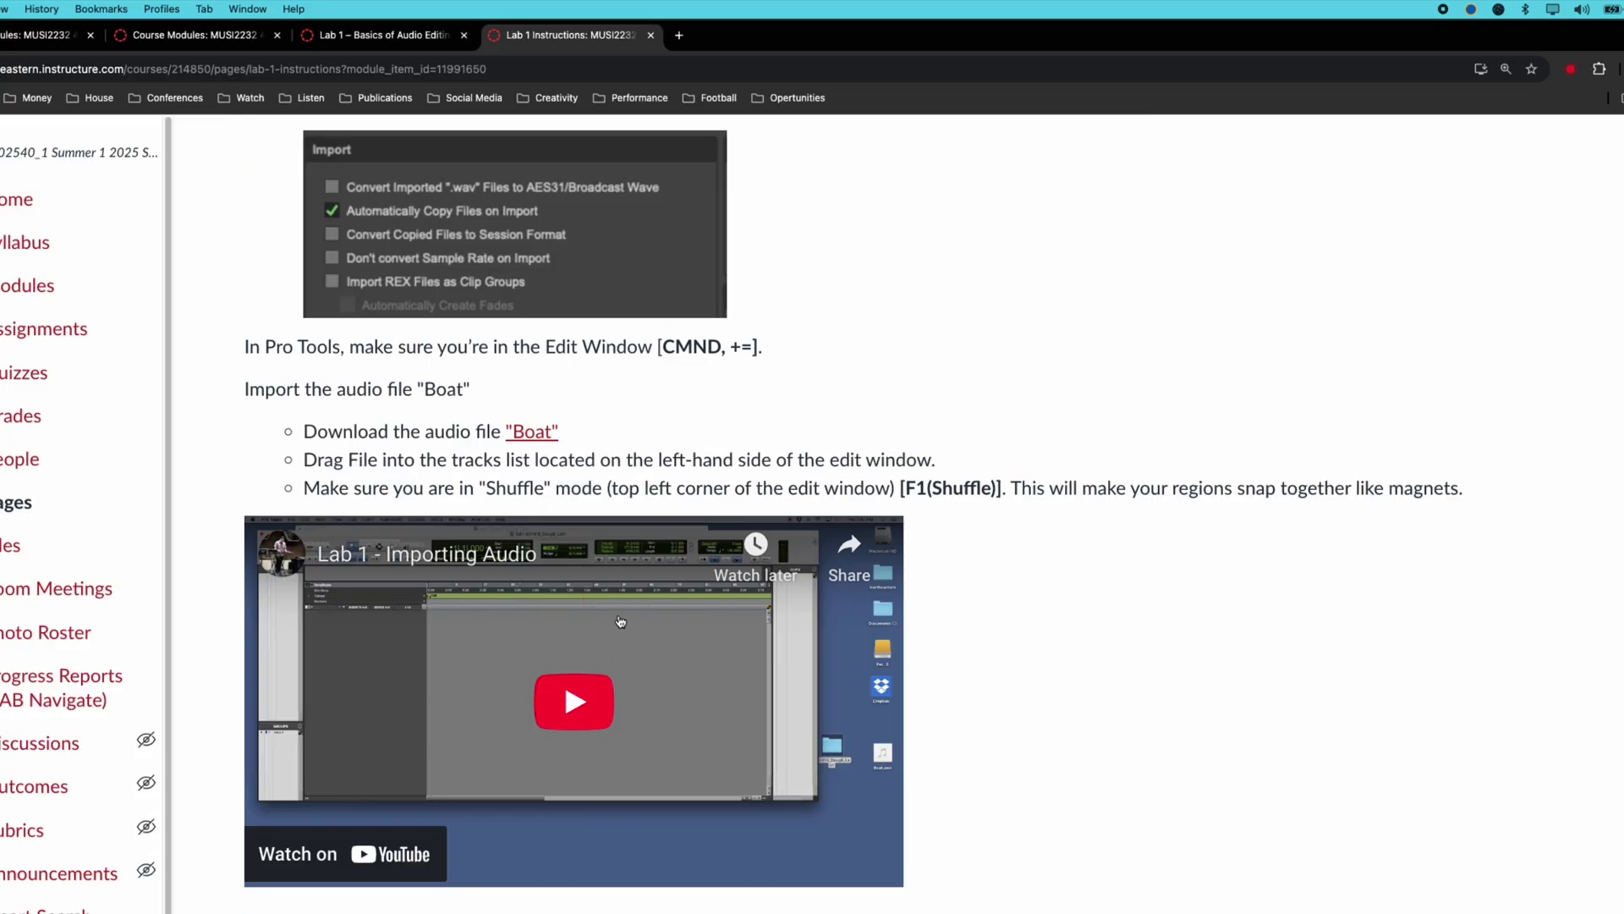
click(532, 434)
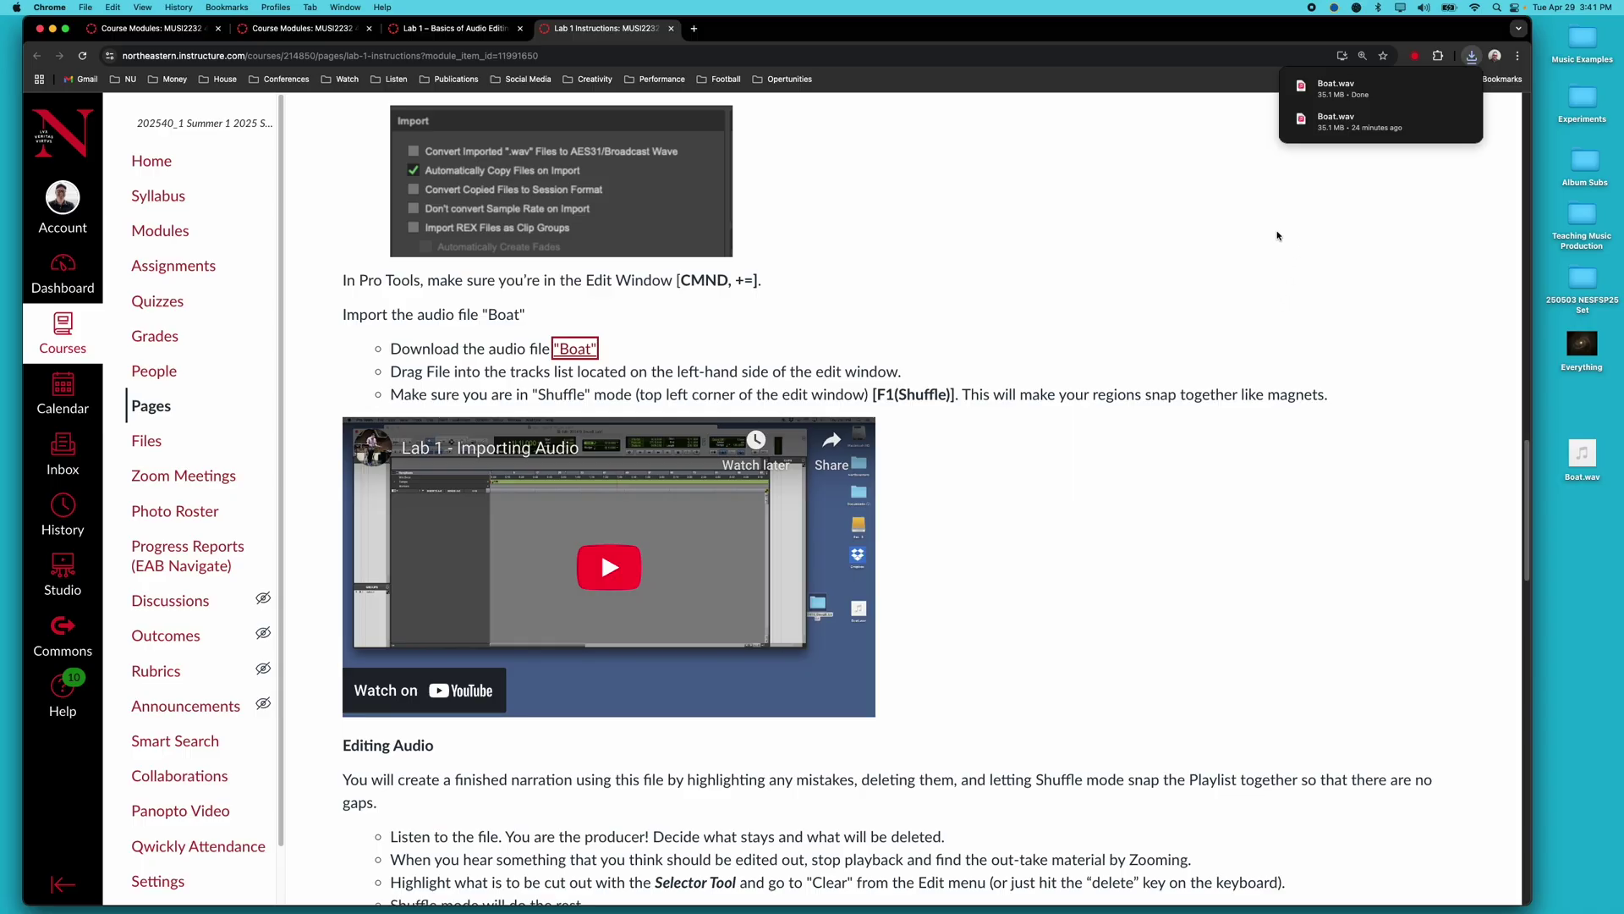
click(1354, 268)
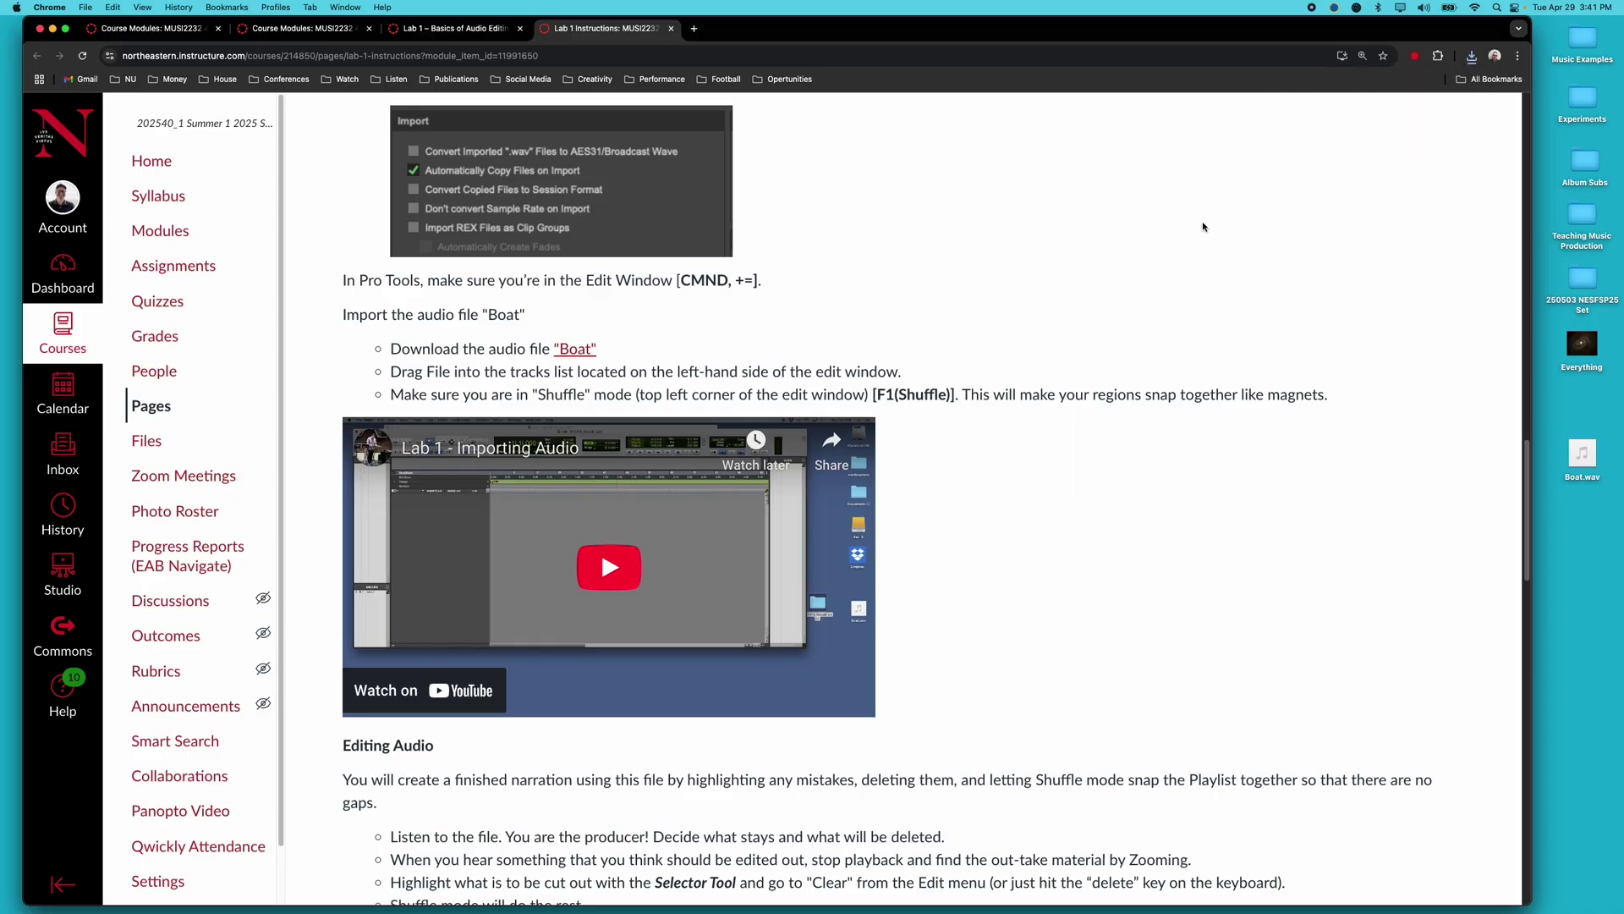
- Switch to Pro Tools, import Boat.wav from the desktop into the tracks list, and enlarge the new Boat track's height
mouse_move(664, 895)
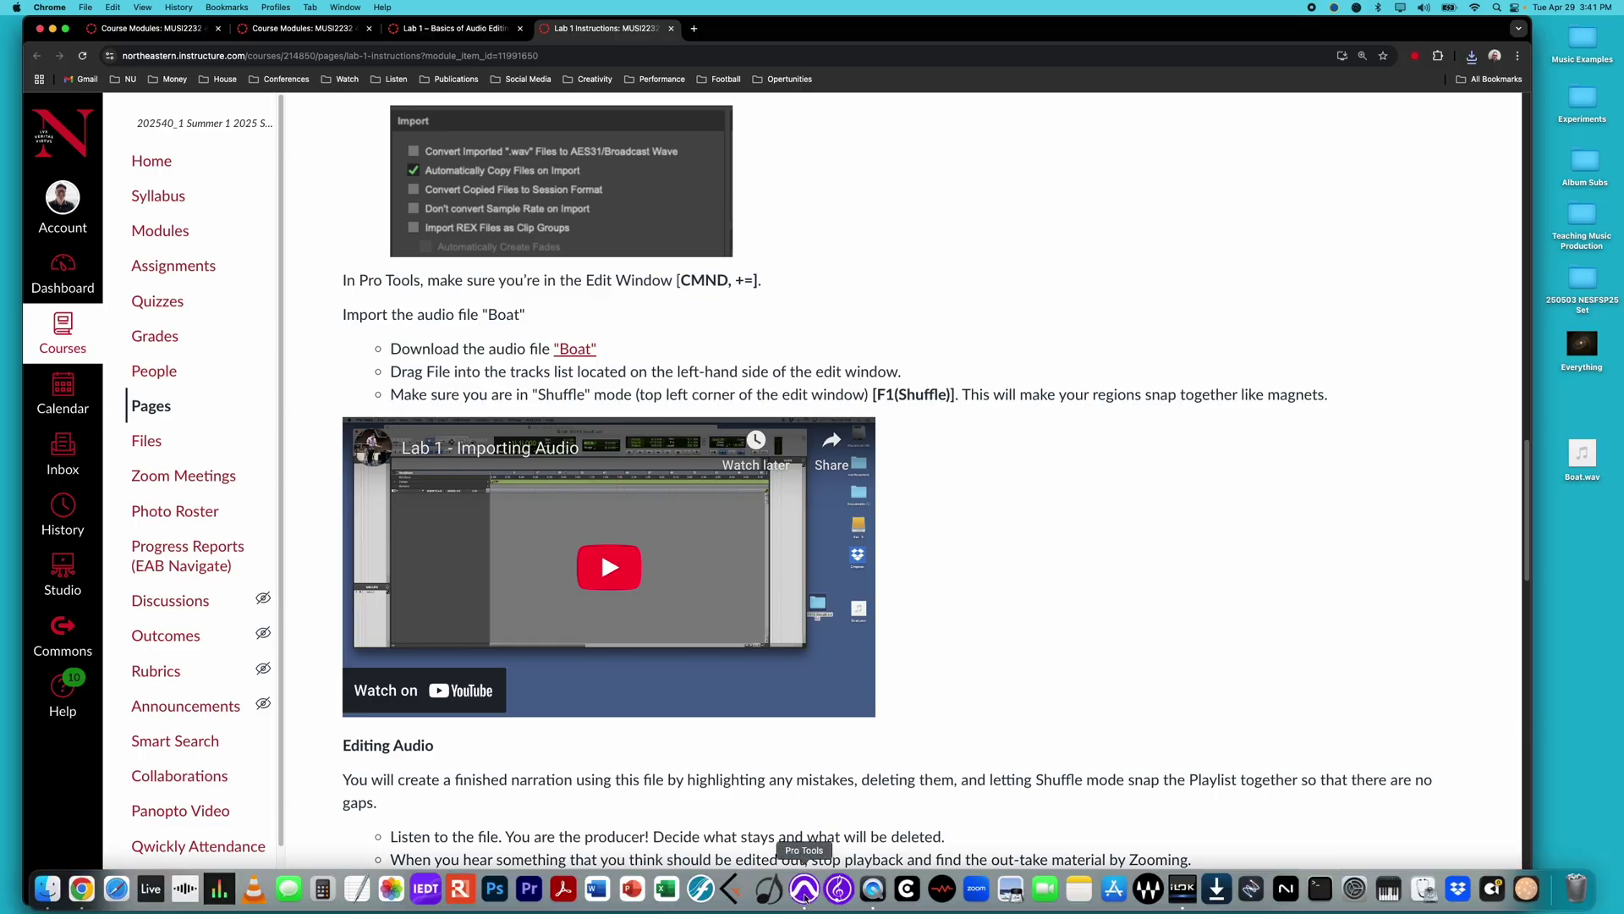
click(805, 890)
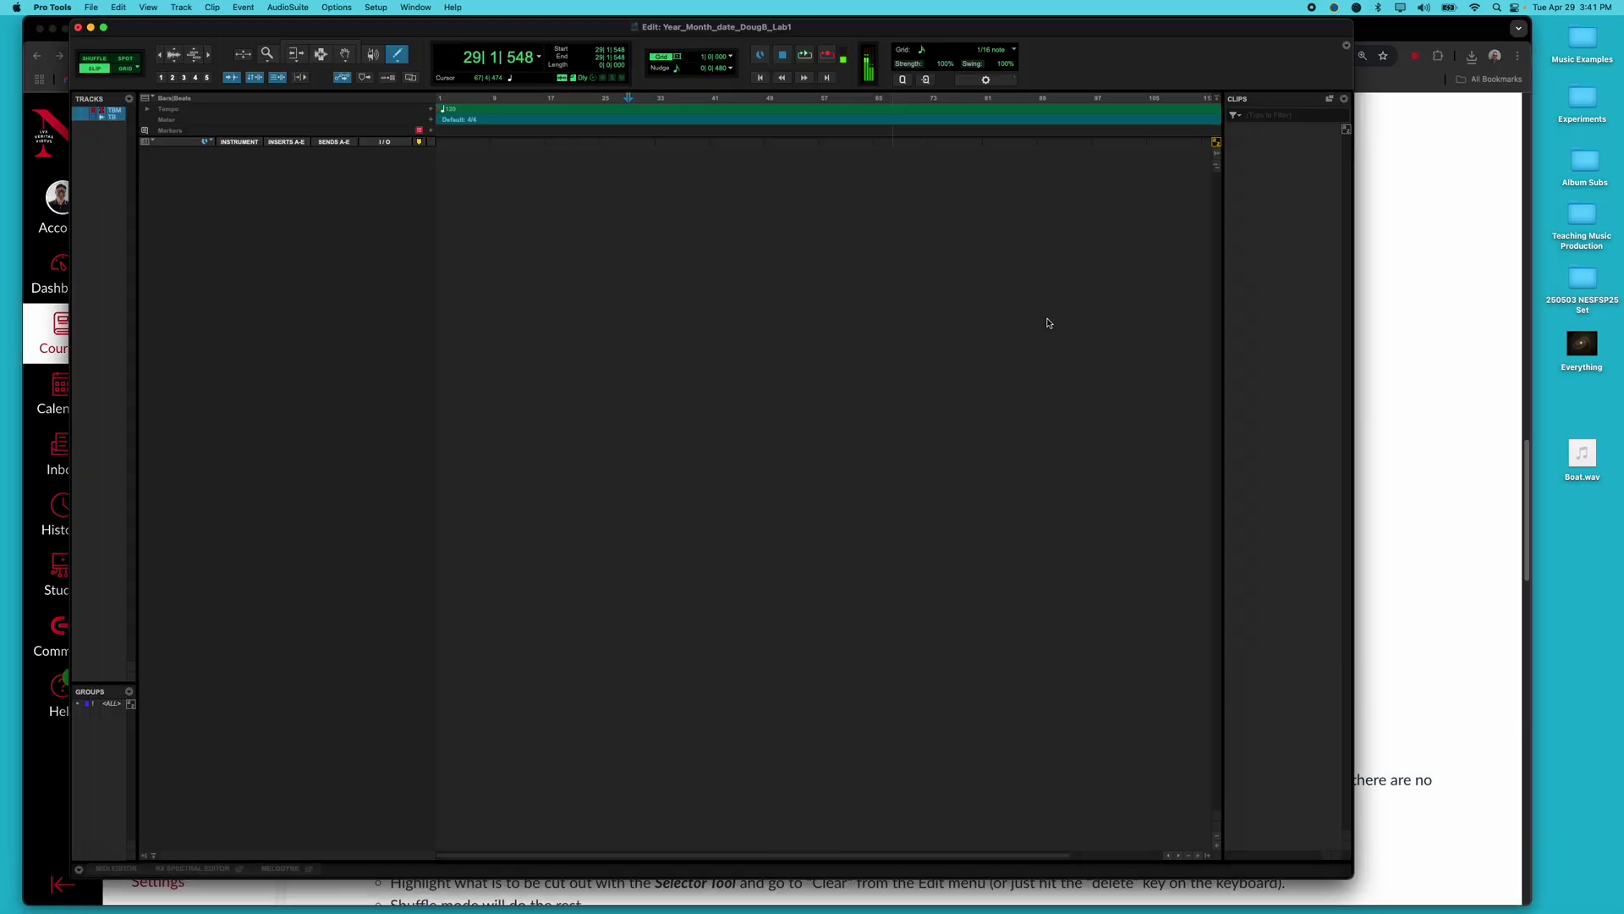
drag(1592, 449, 109, 184)
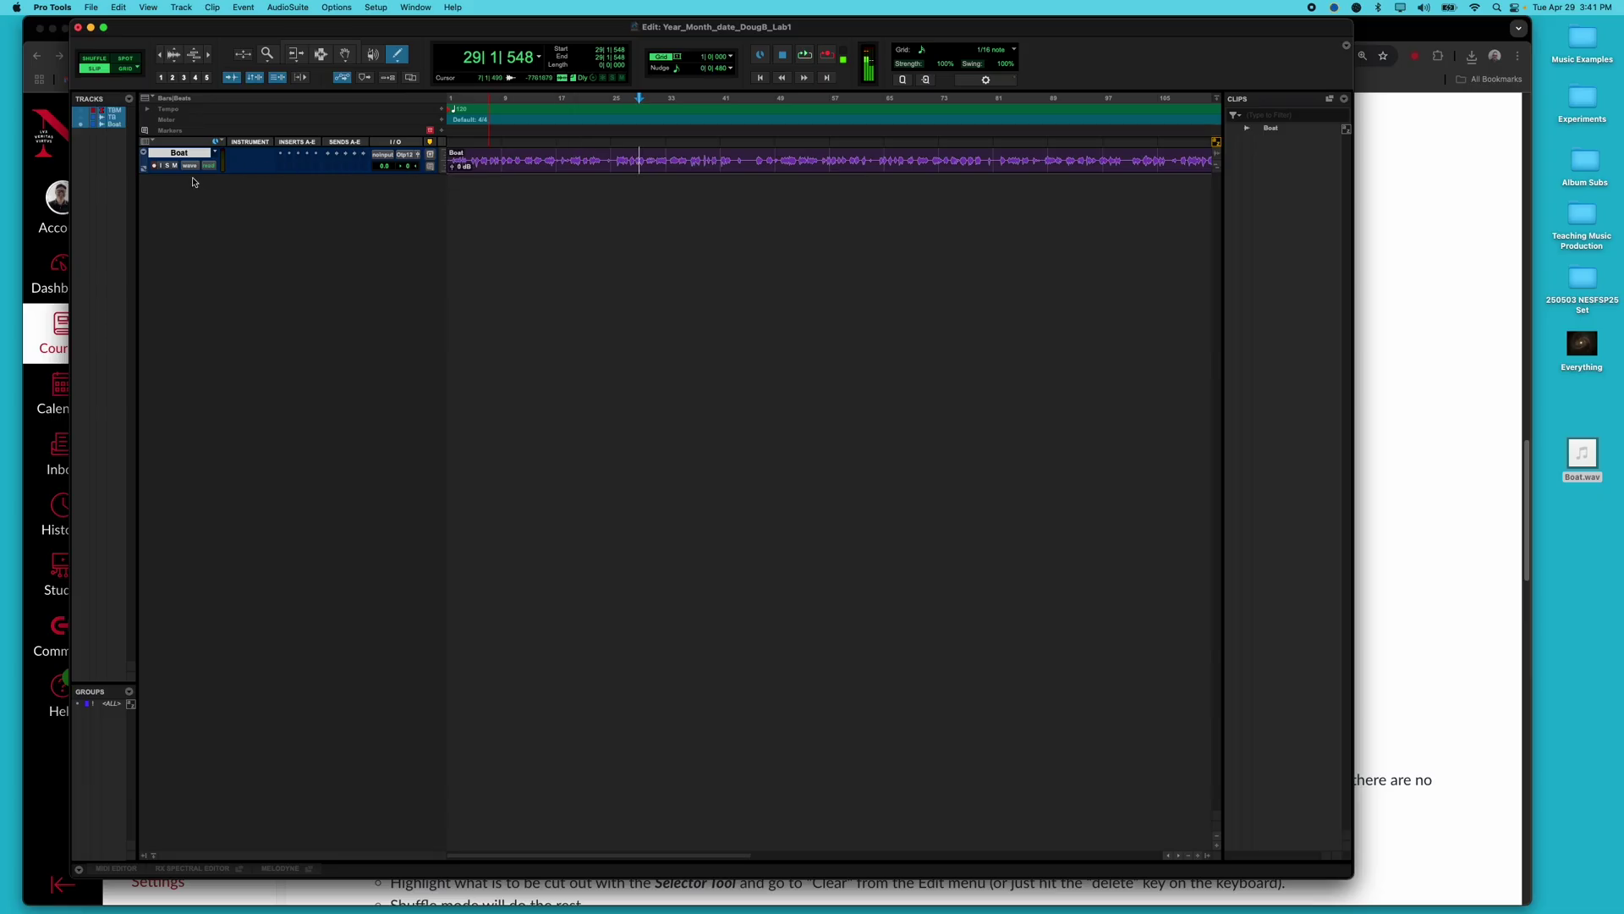
drag(188, 172, 211, 355)
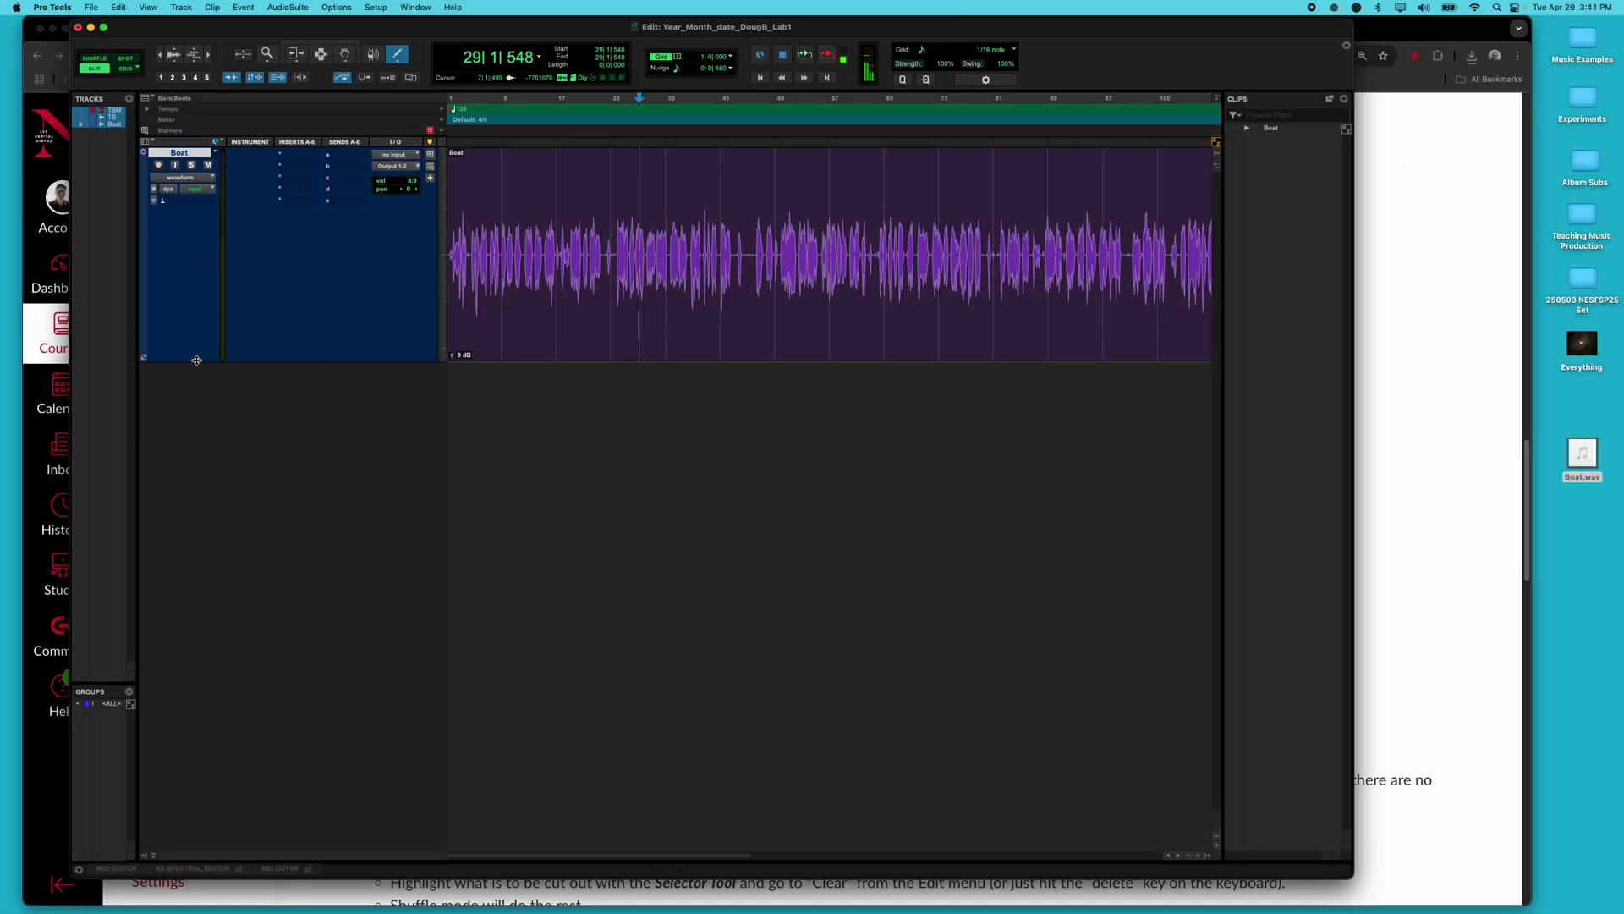
drag(197, 360, 205, 480)
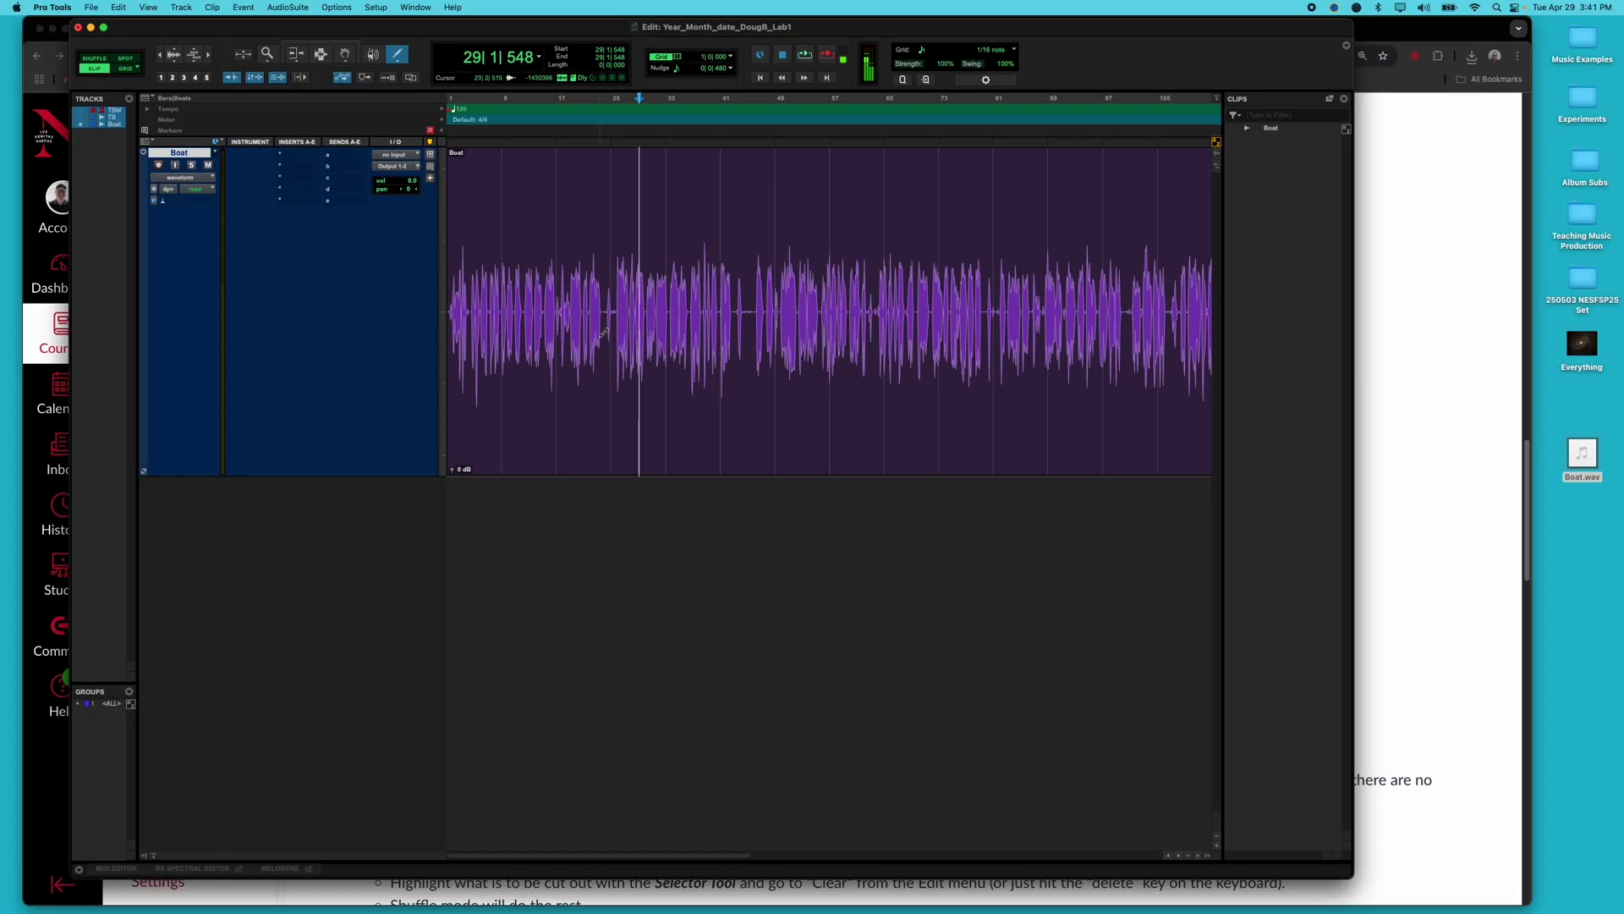
- Zoom the Edit window horizontally into the Boat waveform around the edit insertion point and back out again
key(super+bracketright)
key(super+bracketright)
key(super+bracketright)
key(super+bracketright)
key(super+bracketright)
key(super+bracketright)
key(super+bracketright)
key(super+bracketright)
key(super+bracketright)
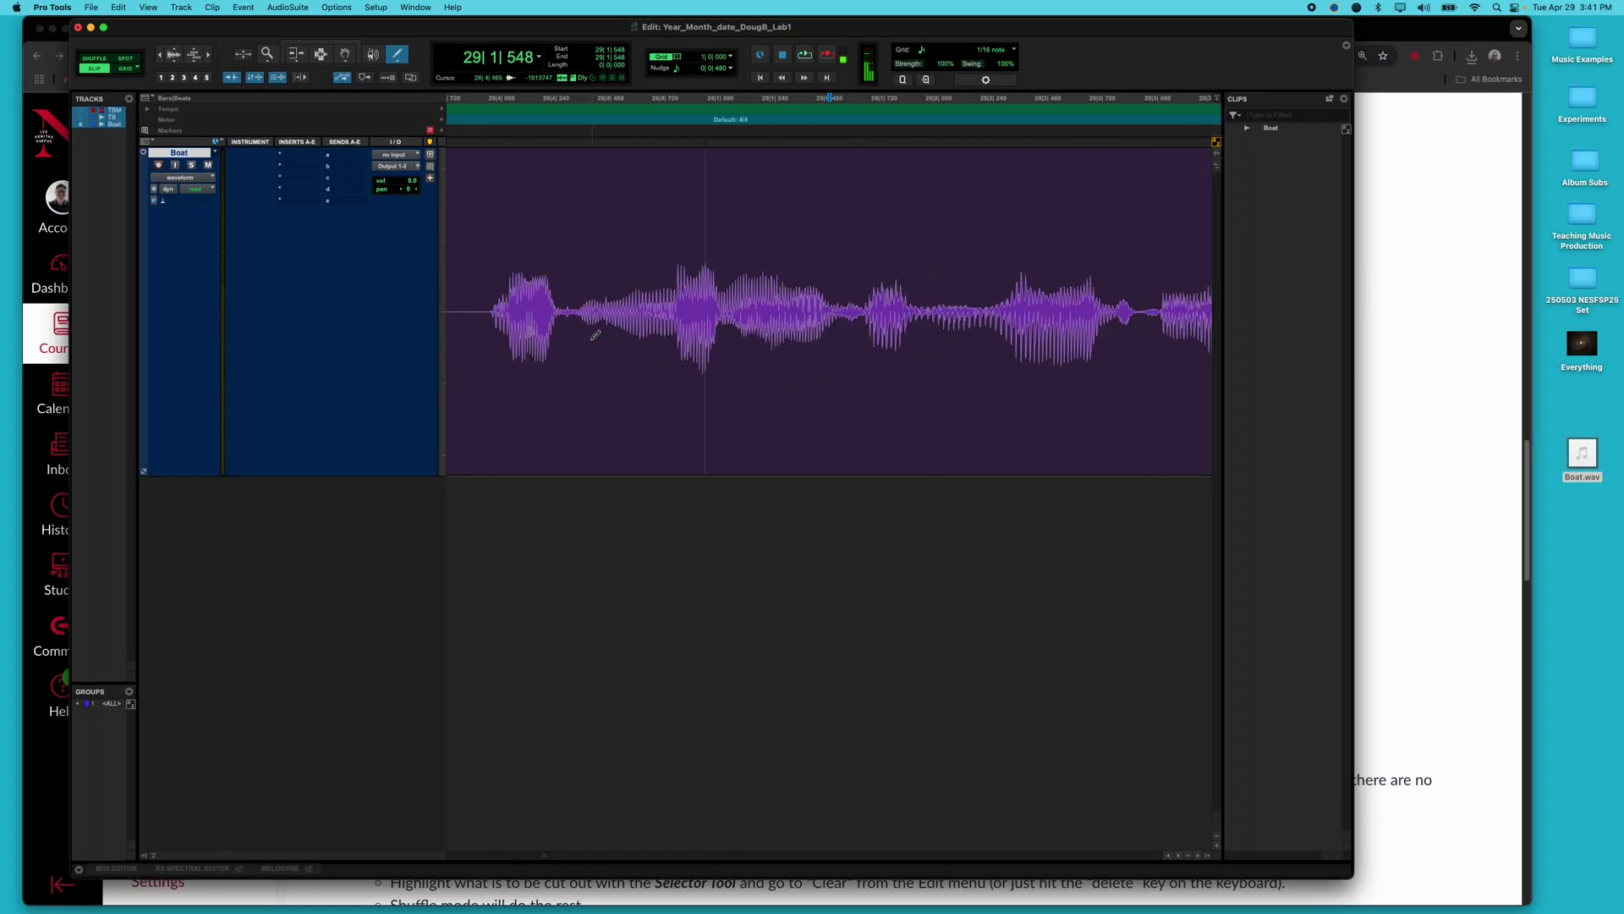
key(super+bracketleft)
key(super+bracketleft)
key(super+bracketleft)
key(super+bracketleft)
key(super+bracketleft)
key(super+bracketleft)
key(super+bracketleft)
key(super+bracketleft)
key(super+bracketleft)
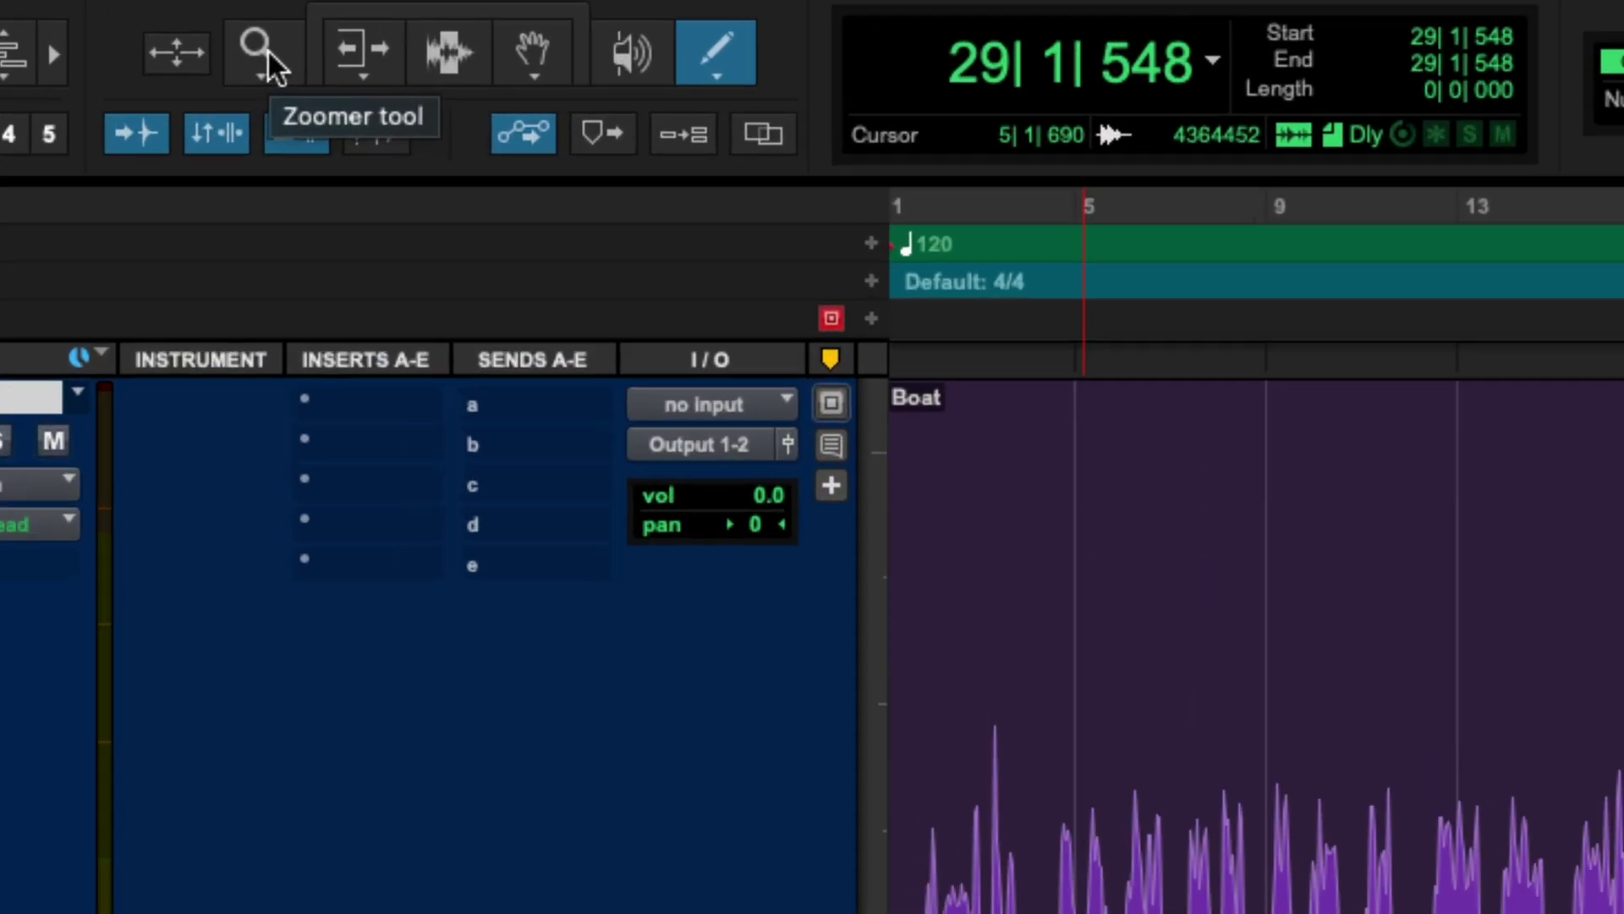
- Use the Zoomer tool to zoom in on the start of the Boat waveform and back out
click(270, 54)
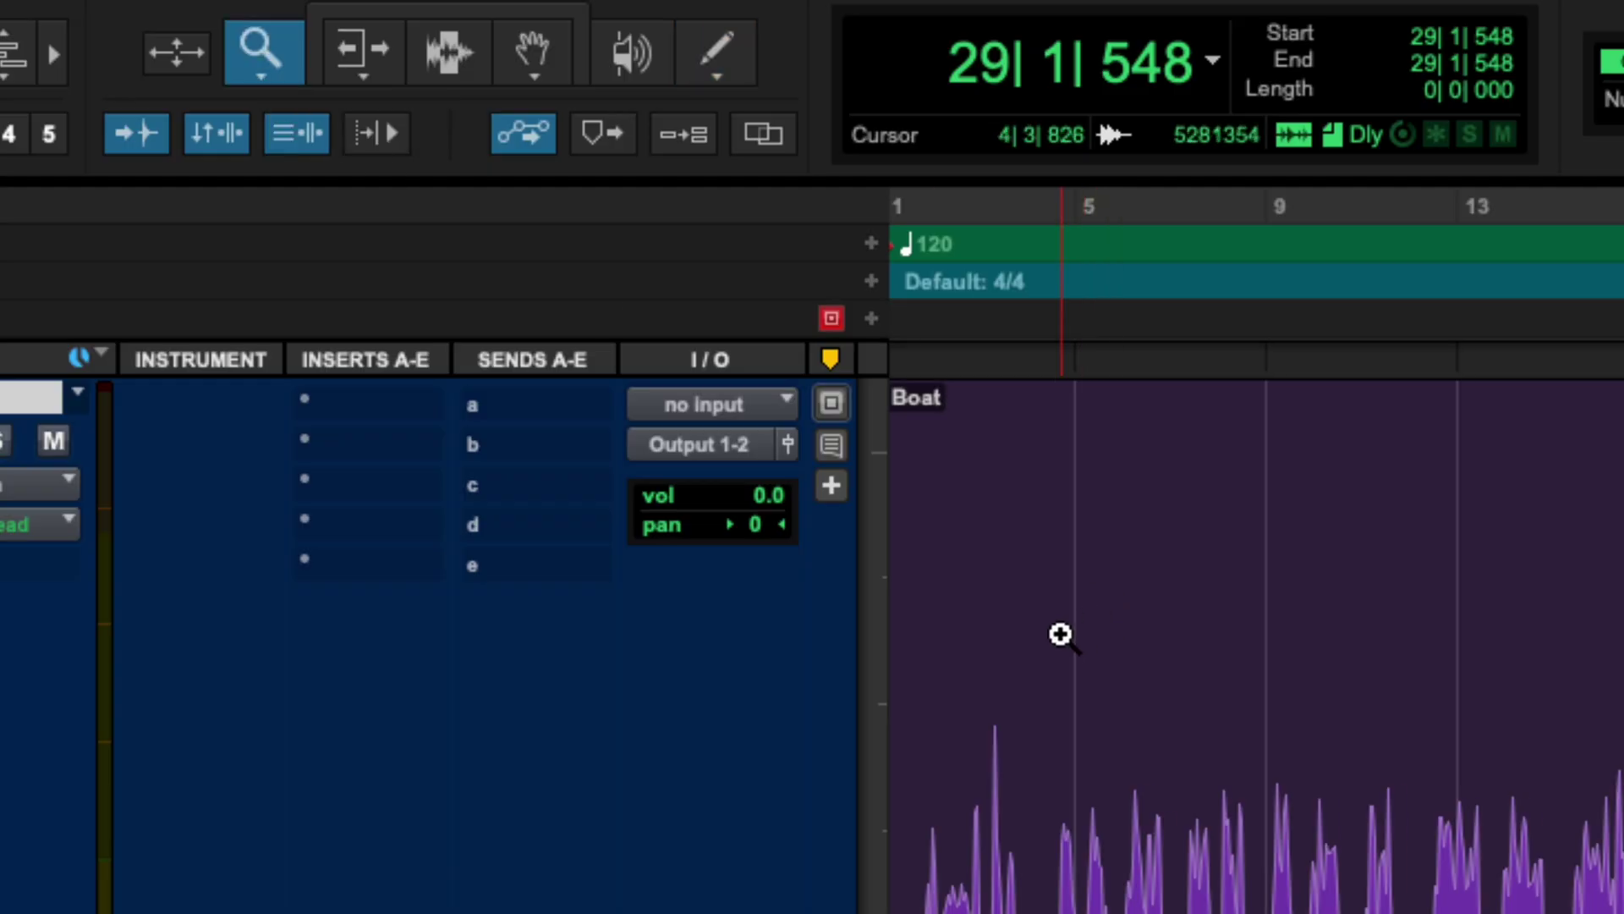
click(1060, 634)
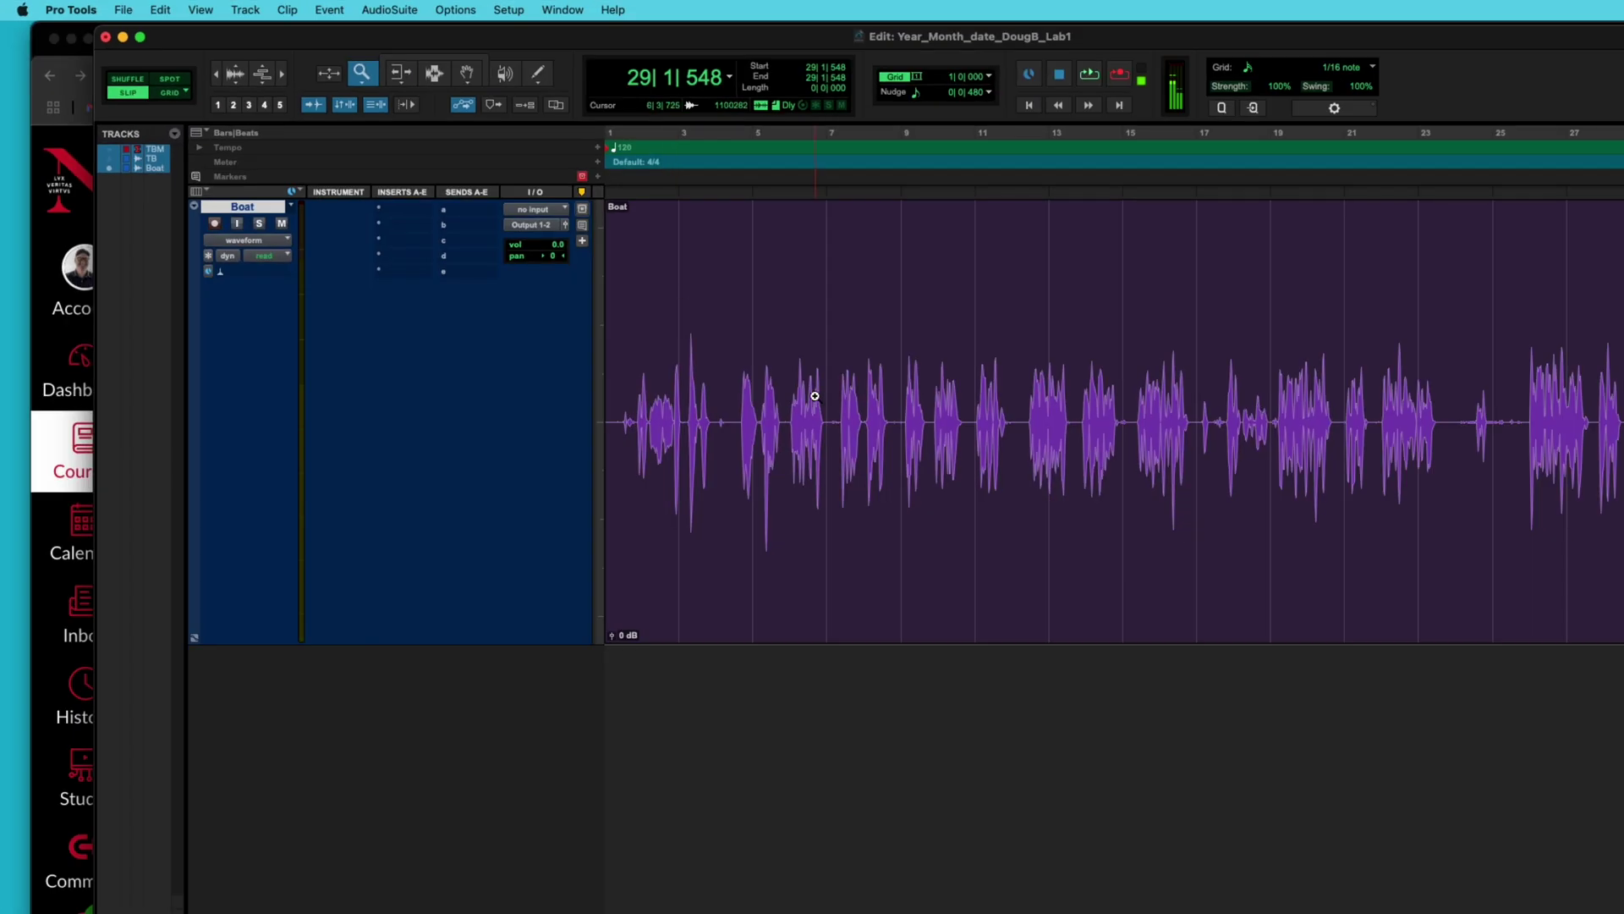
click(821, 423)
click(823, 428)
click(823, 428)
click(823, 428)
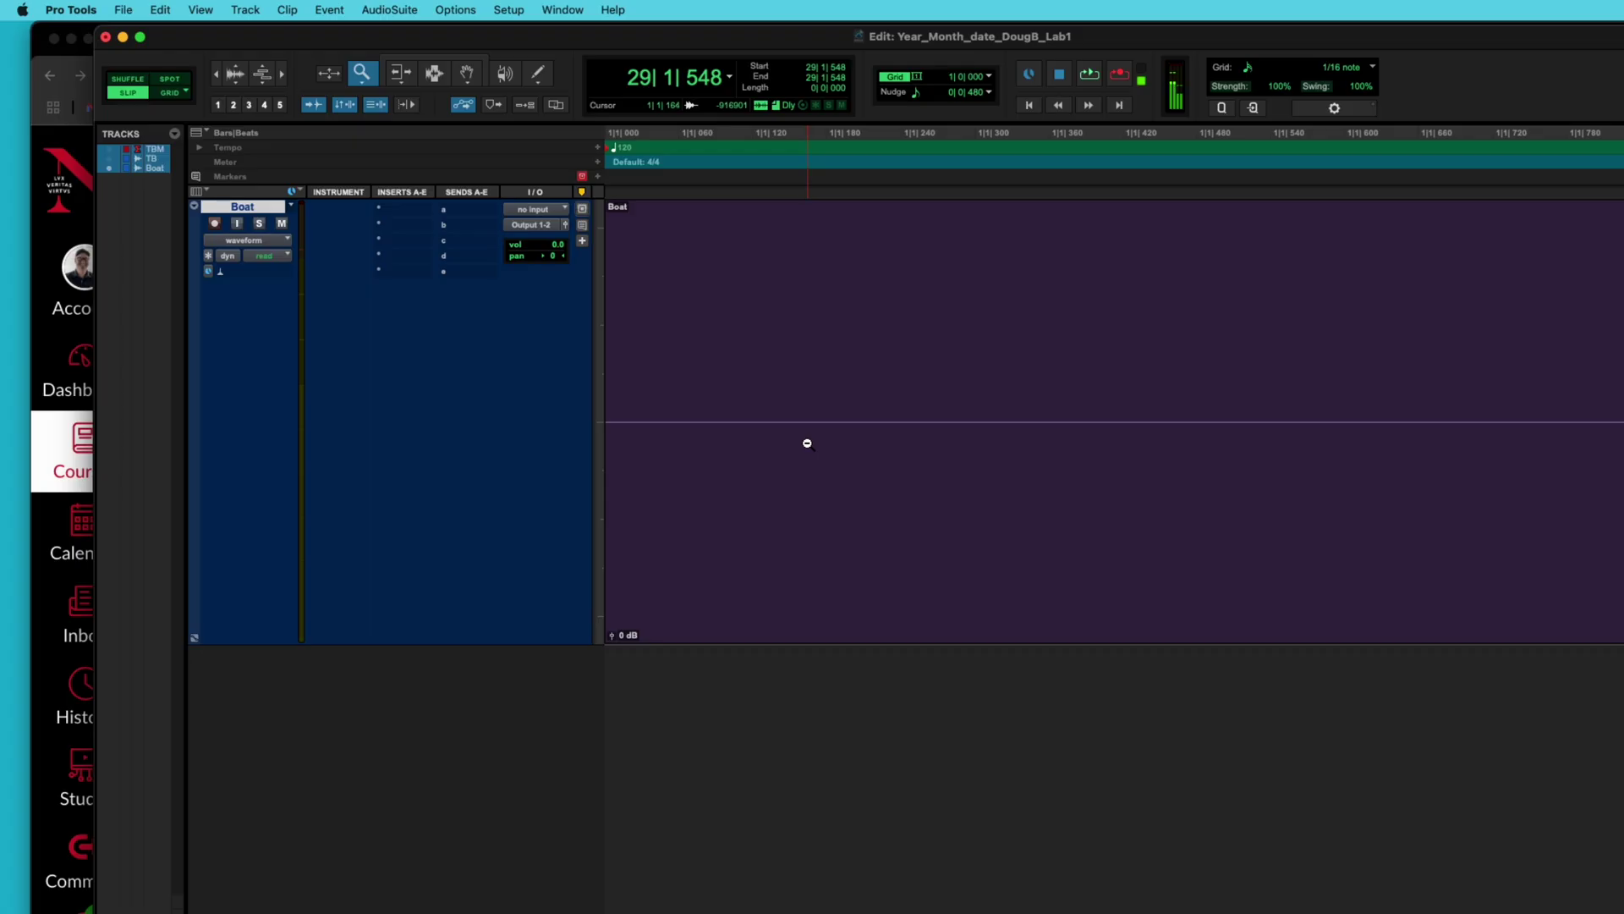
alt+click(807, 443)
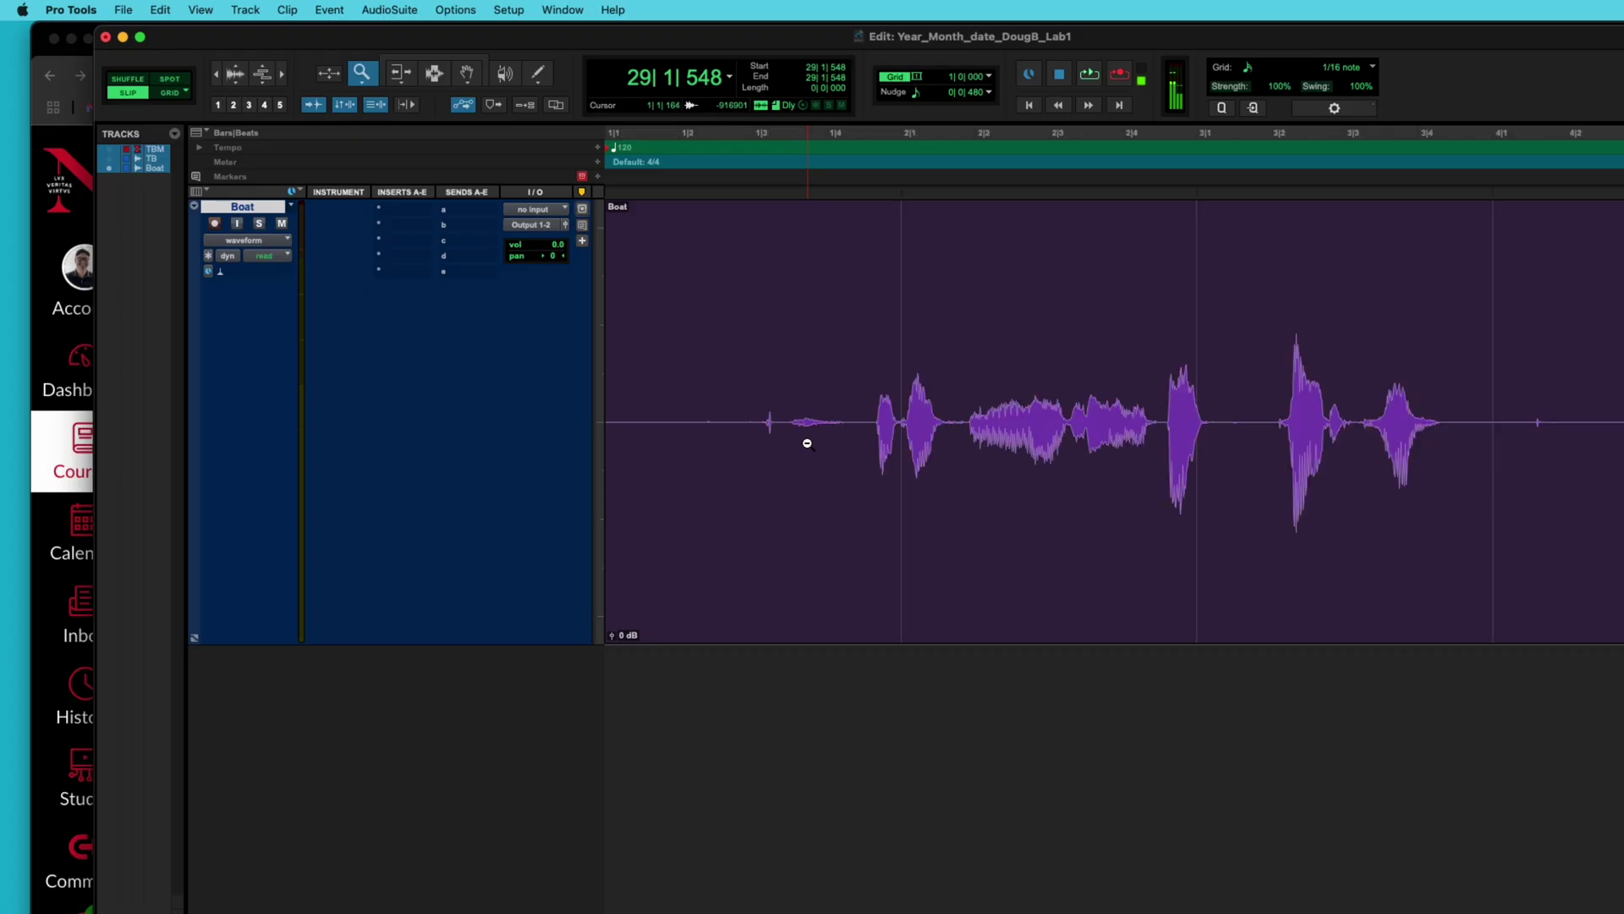
alt+click(807, 443)
alt+click(807, 443)
alt+click(807, 443)
alt+click(807, 443)
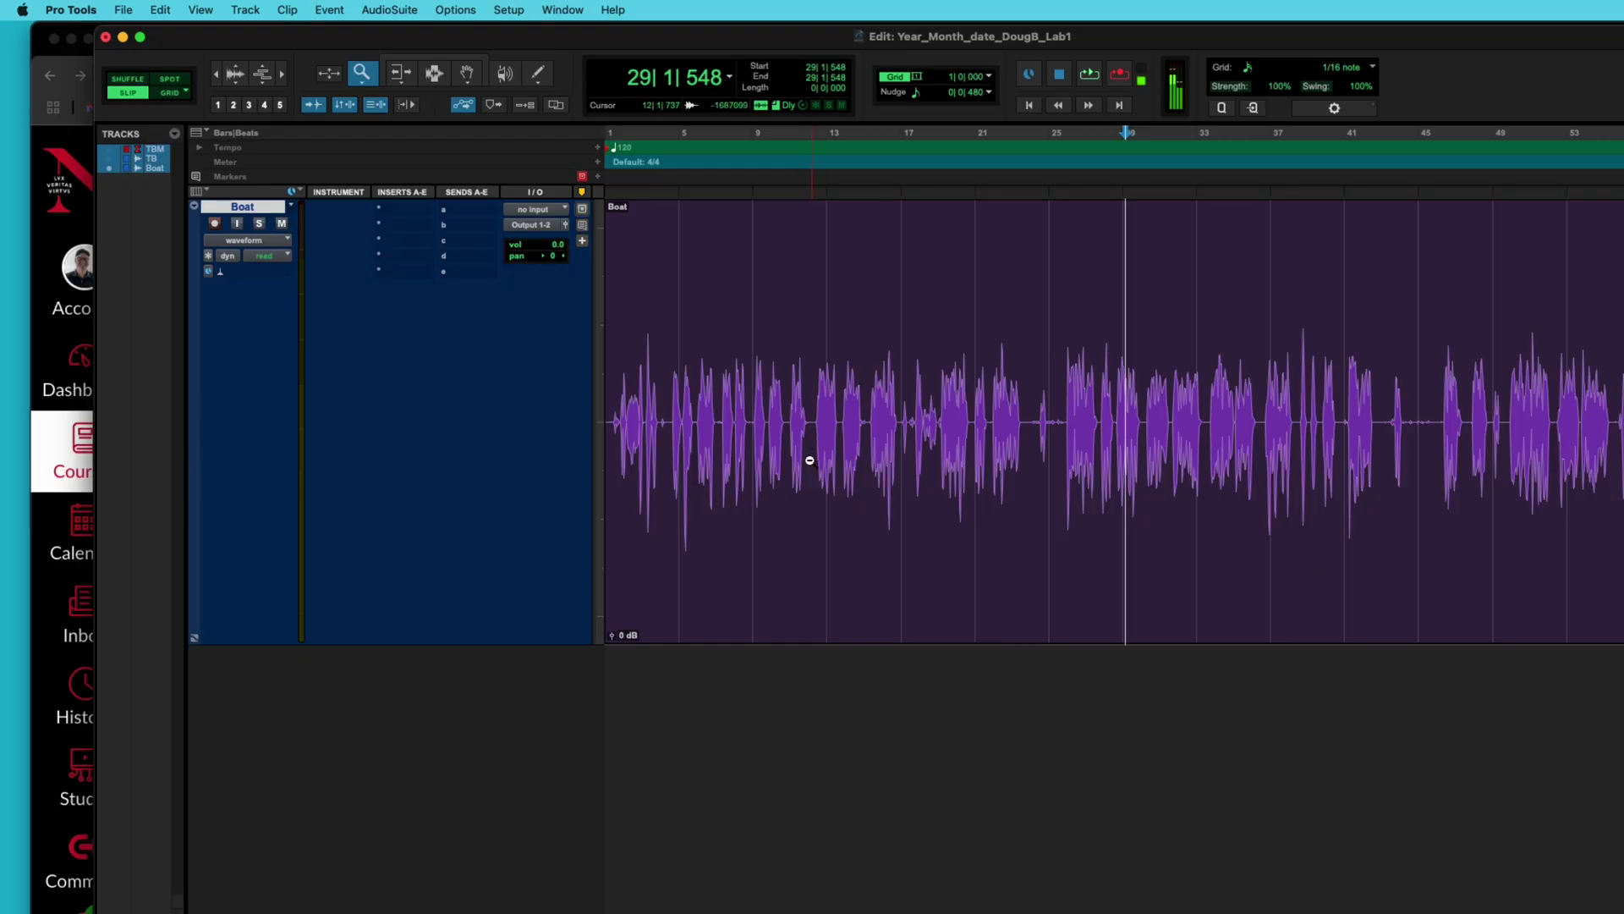
- Zoom the timeline continuously in and out over the Boat clip, and move back and forth along it
scroll(809, 461, up, 6)
scroll(809, 461, down, 6)
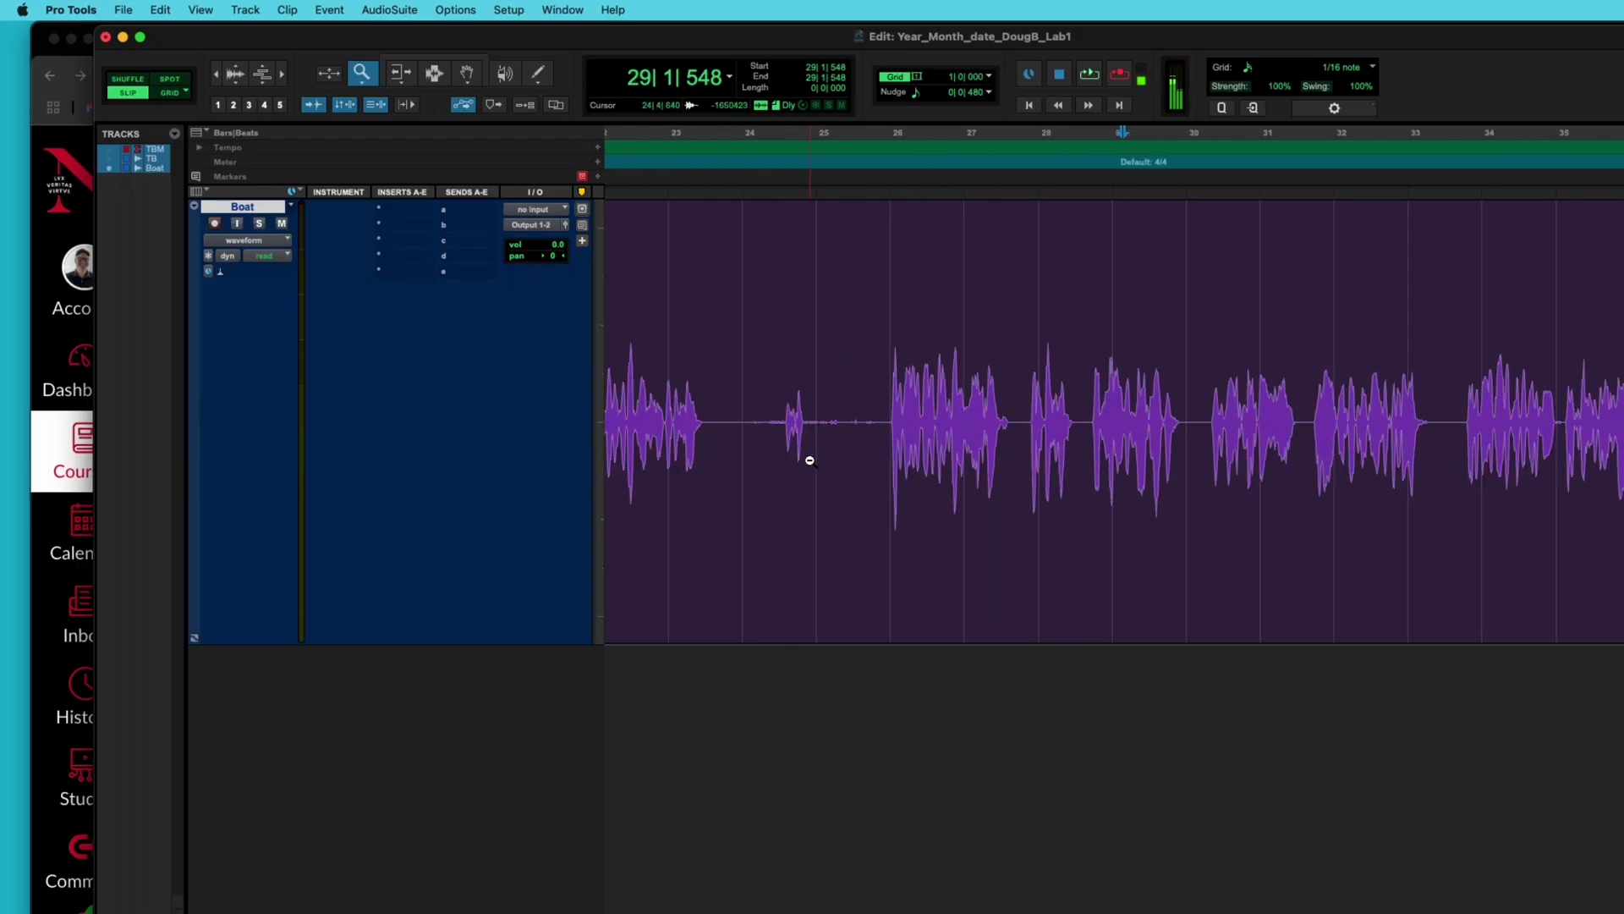
scroll(810, 461, down, 2)
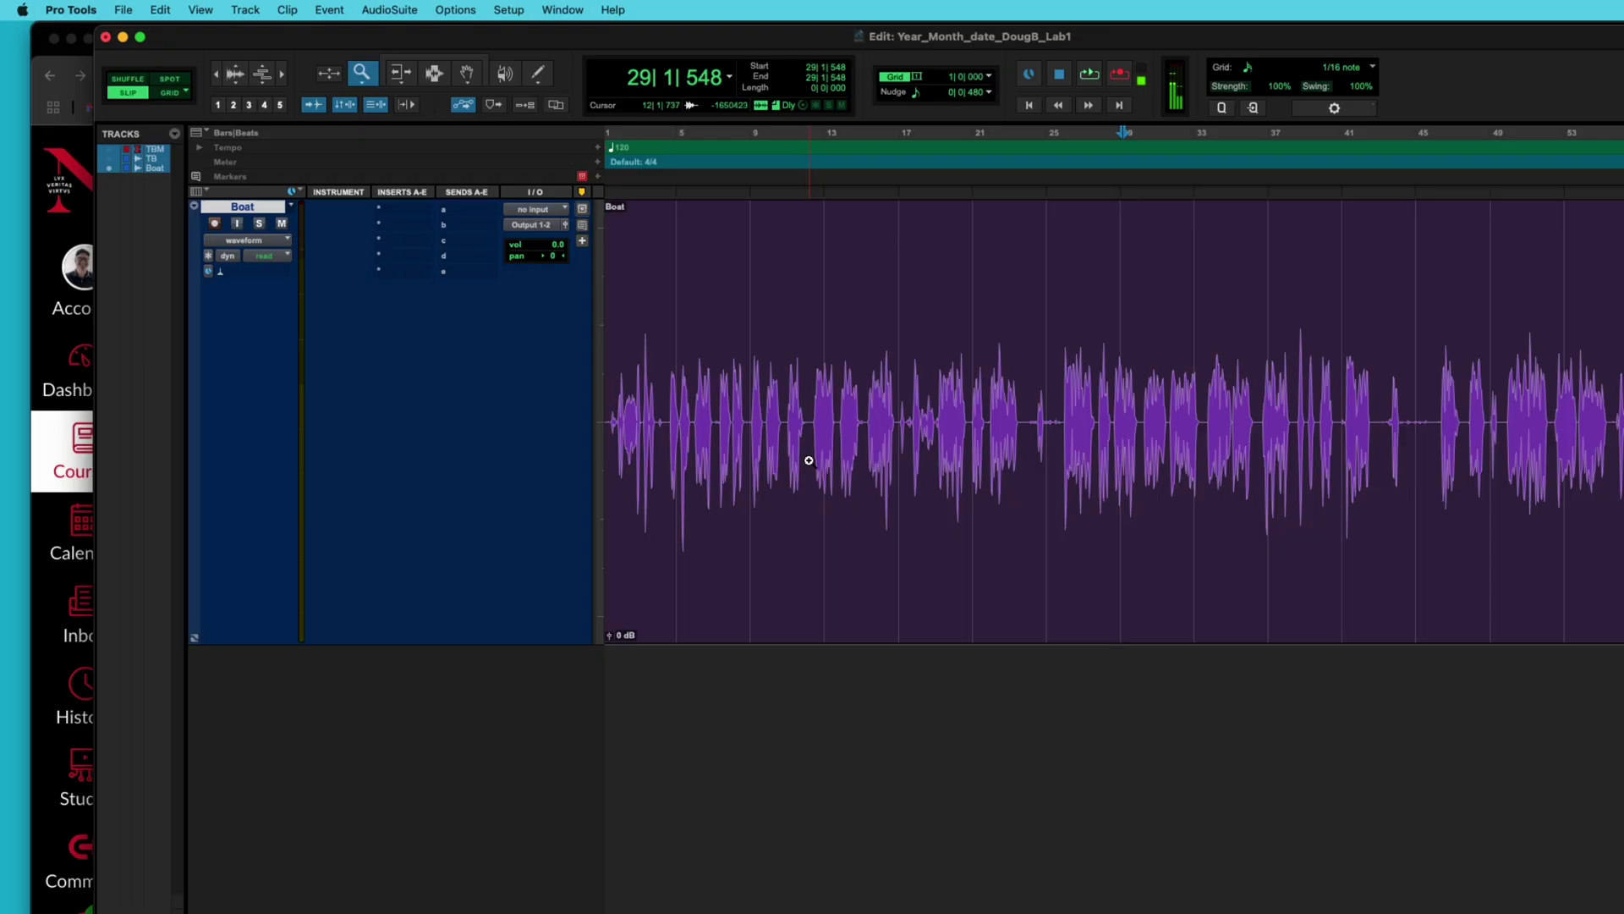
scroll(808, 461, right, 10)
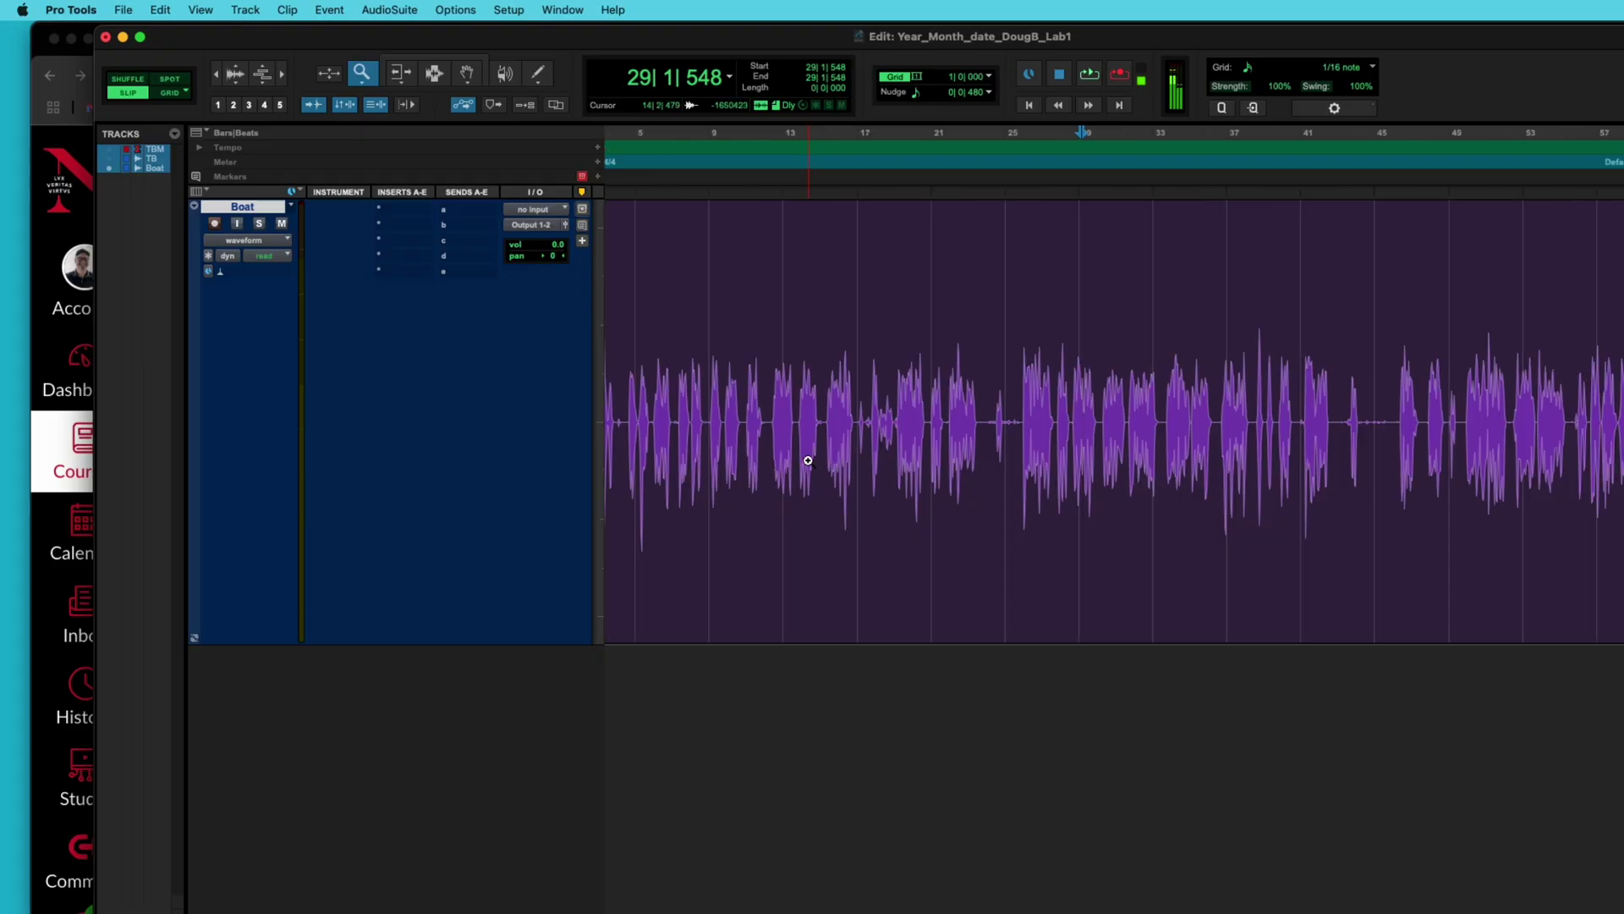
scroll(807, 461, left, 6)
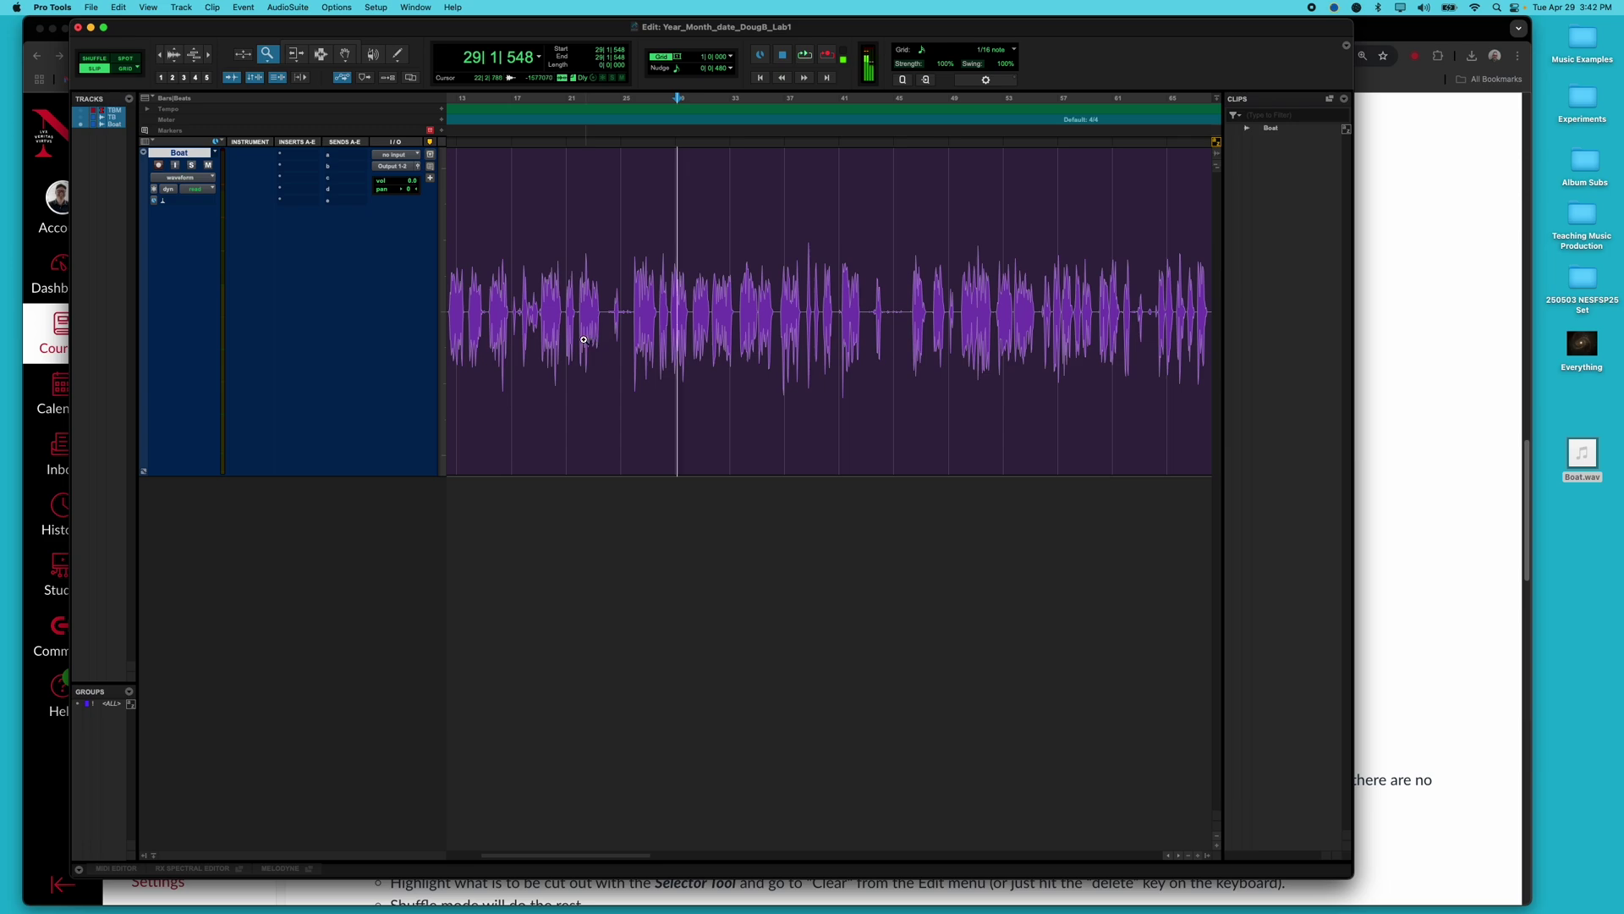
- Move along the Boat waveform and use the Zoomer tool to zoom in on the short quiet sound near bar 24 and back out
scroll(611, 330, left, 5)
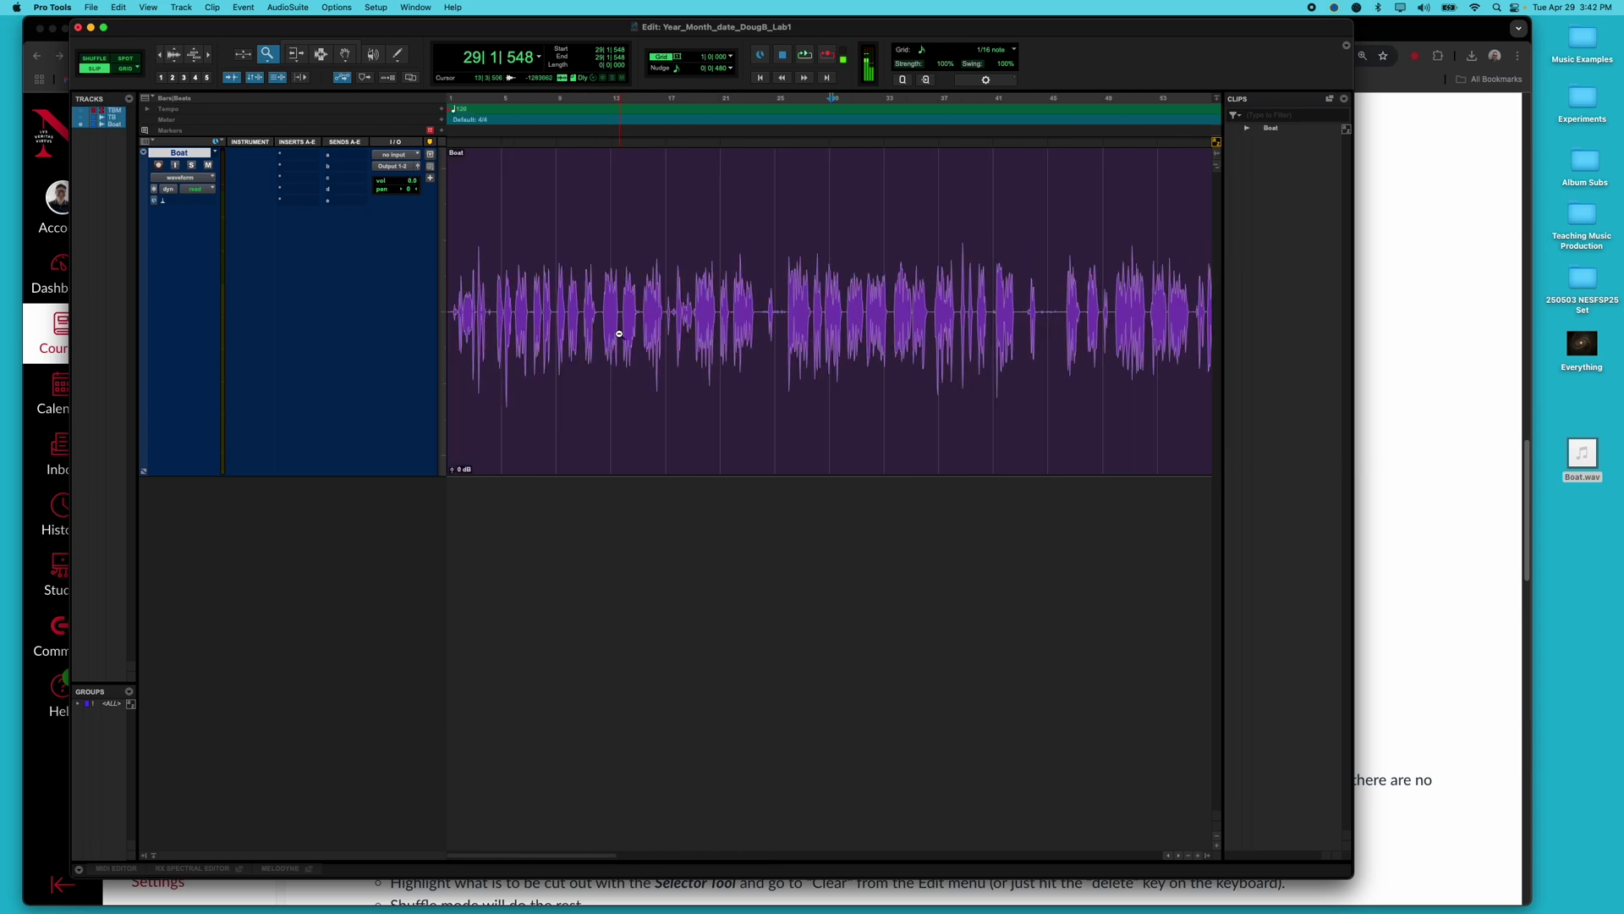
scroll(619, 335, up, 3)
scroll(619, 335, down, 2)
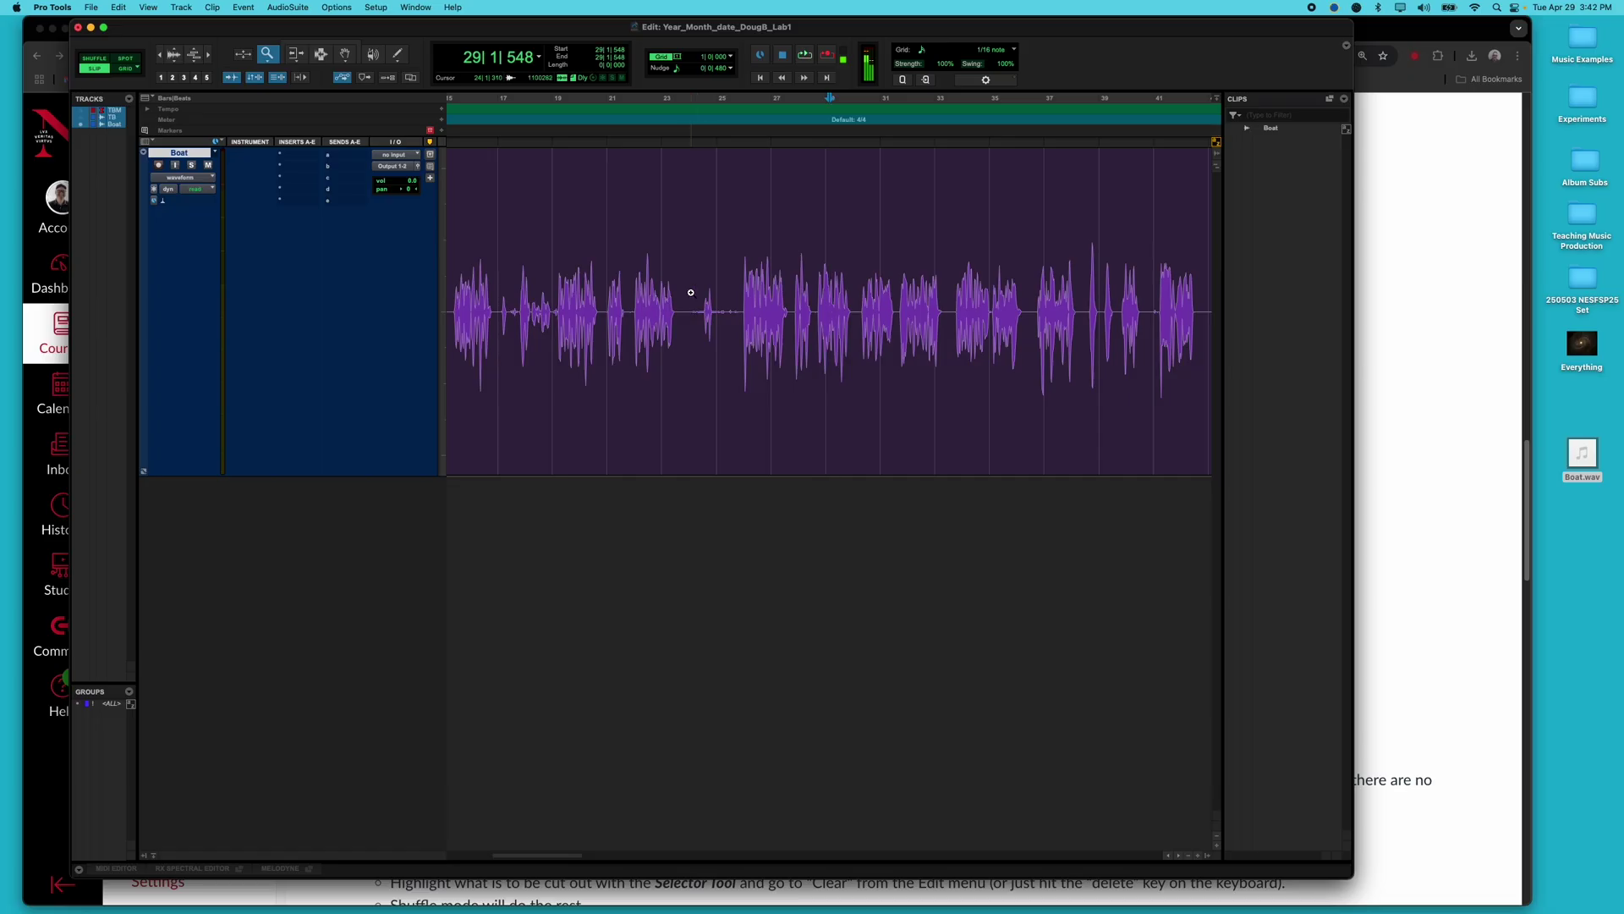
drag(685, 275, 730, 347)
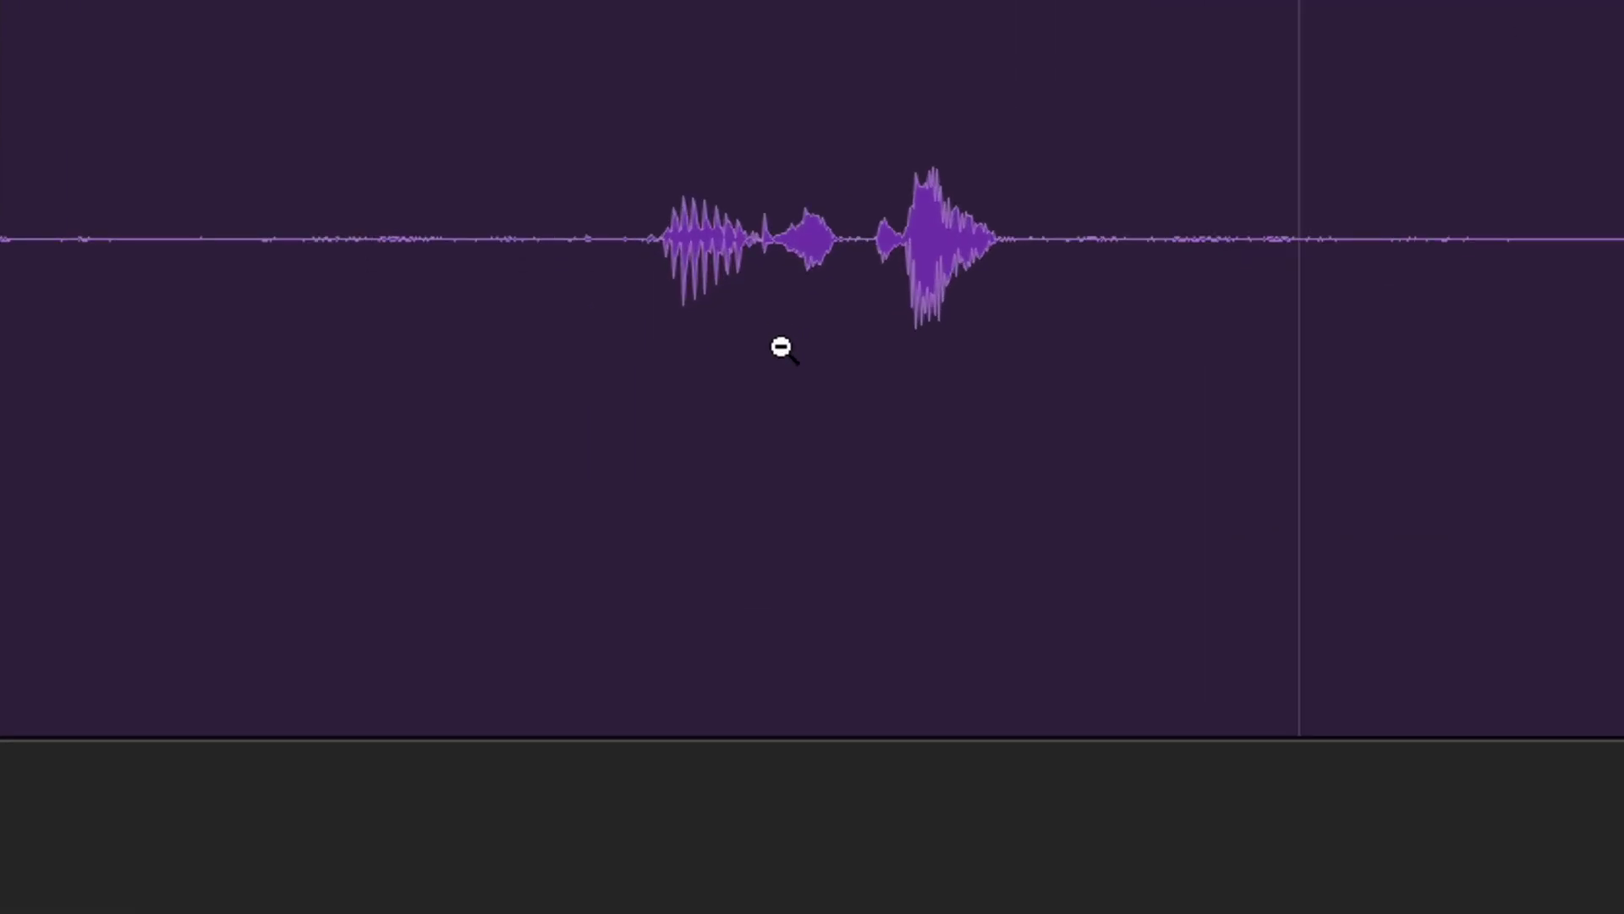
alt+click(783, 346)
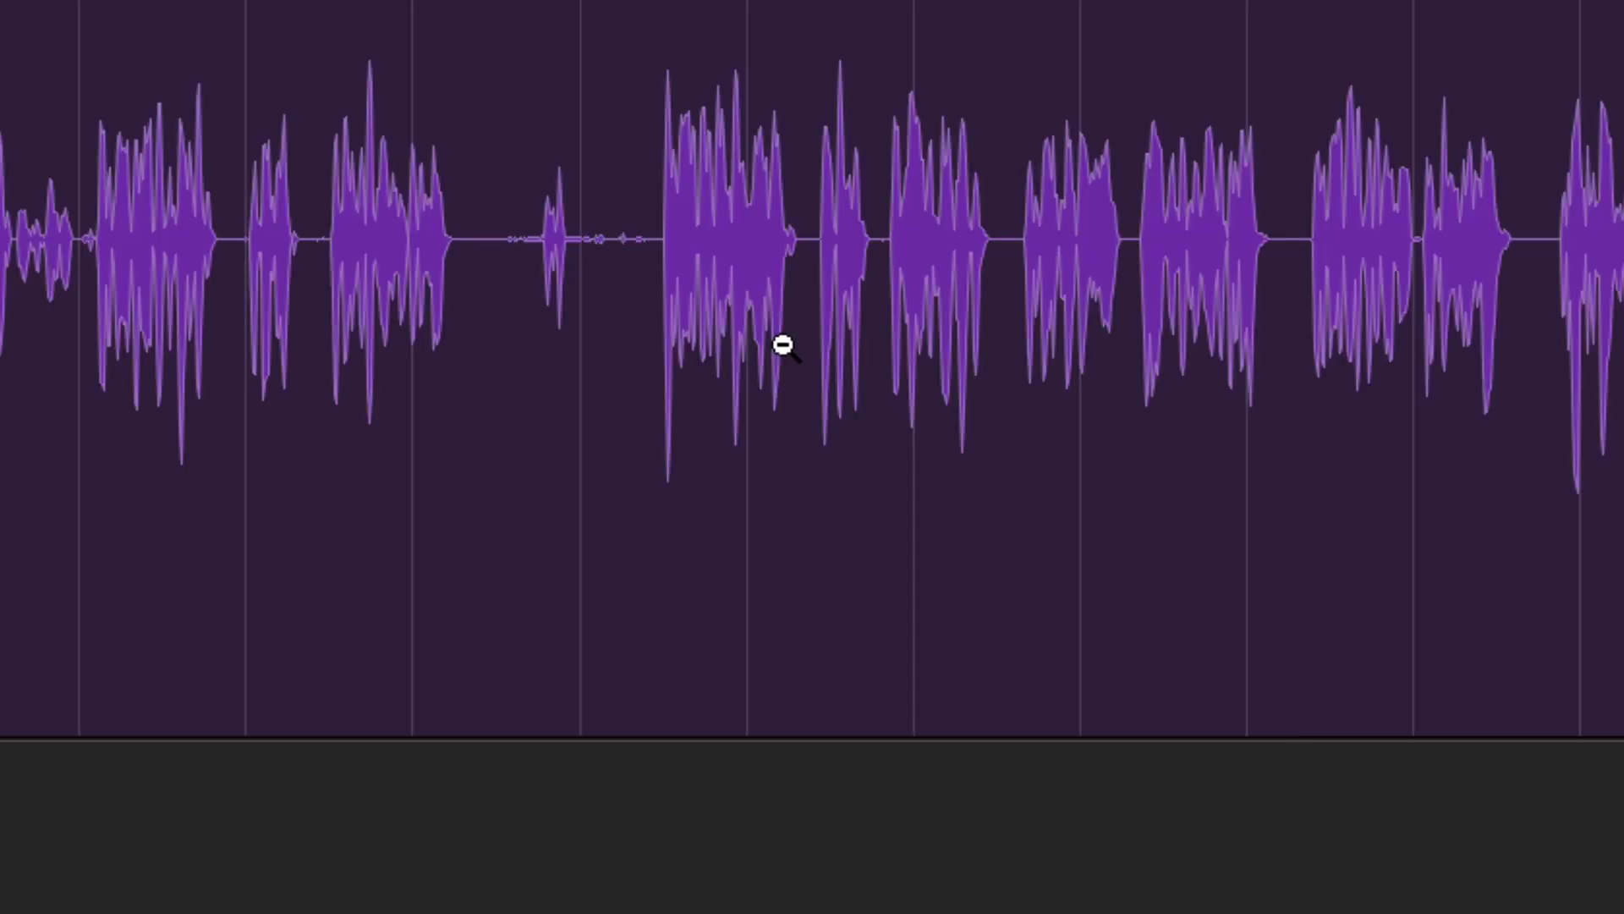
alt+click(783, 346)
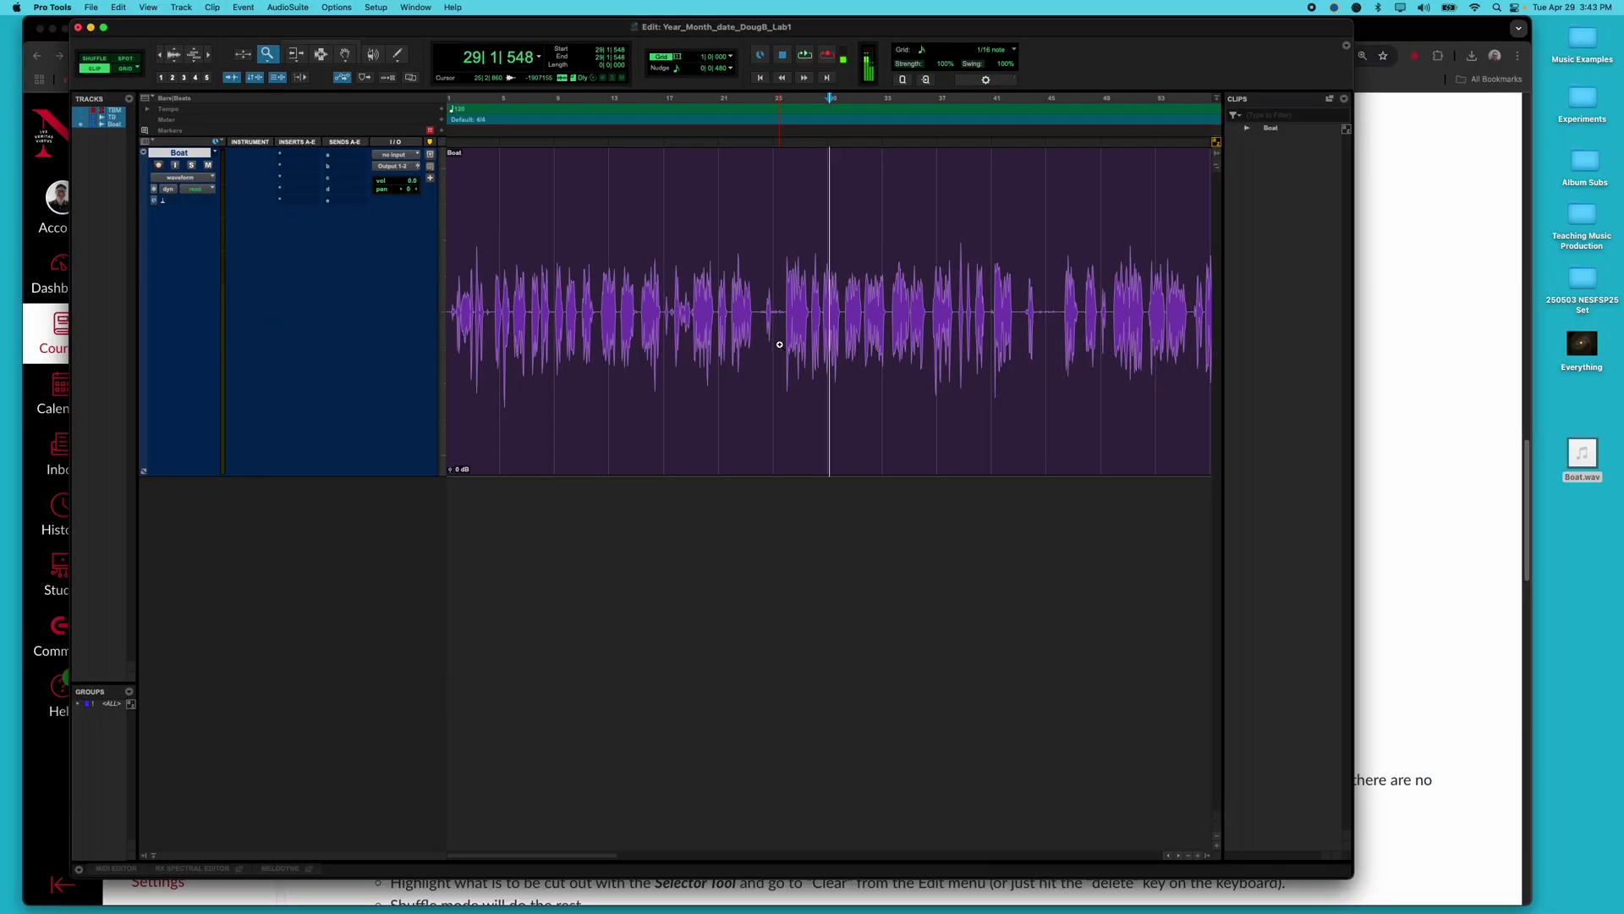
- Play the Boat clip from the session start, and check the available output paths for the Boat track
key(Return)
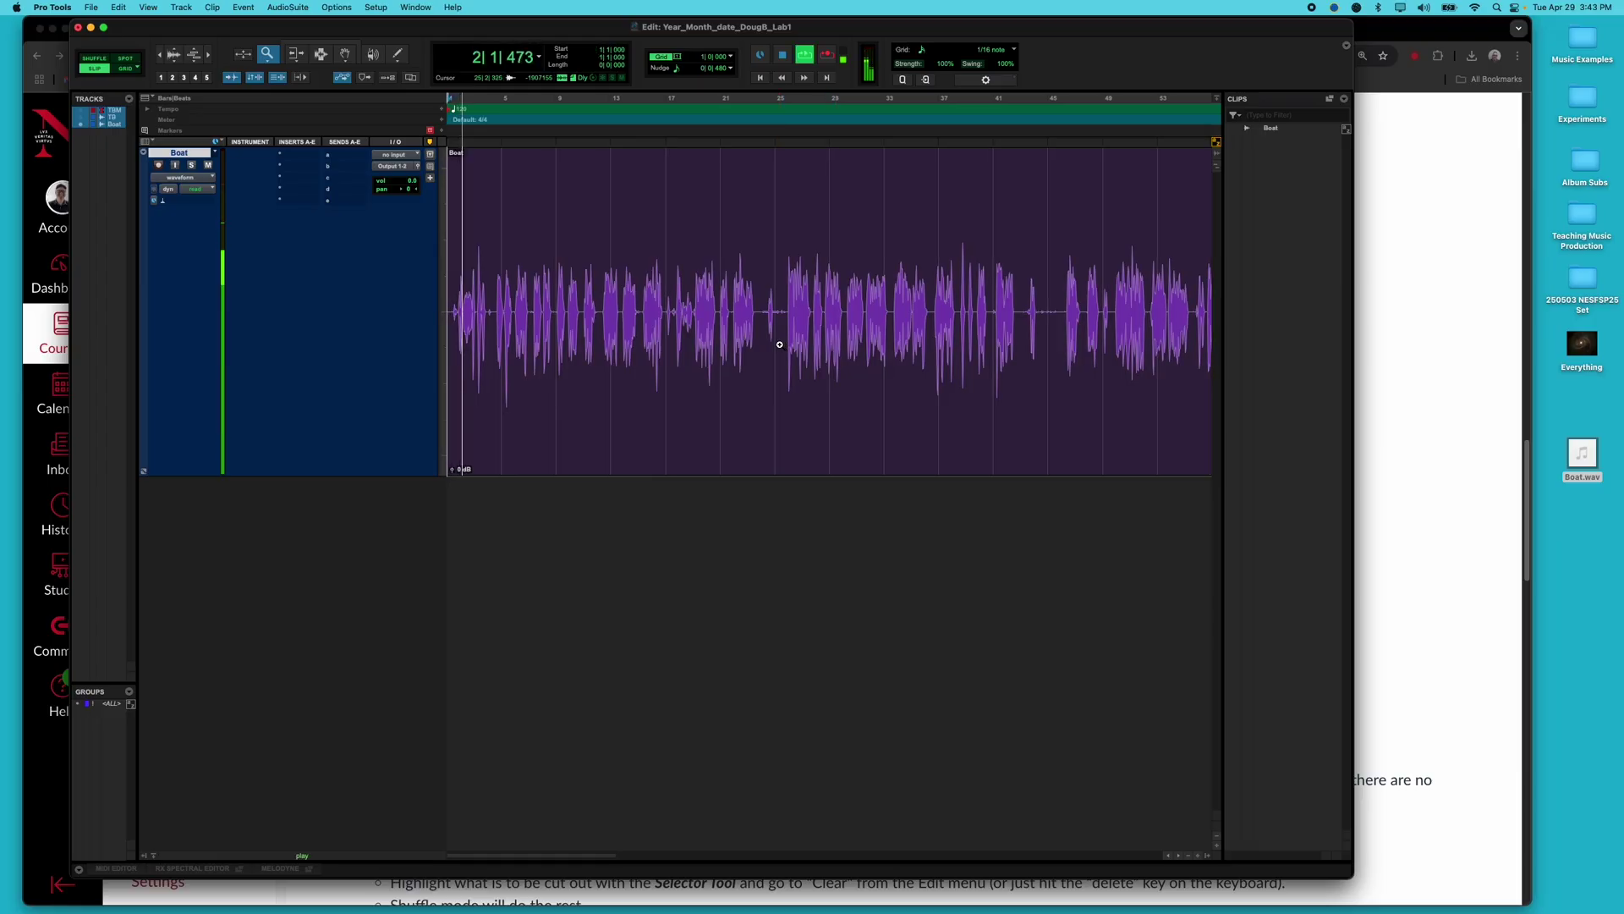
key(space)
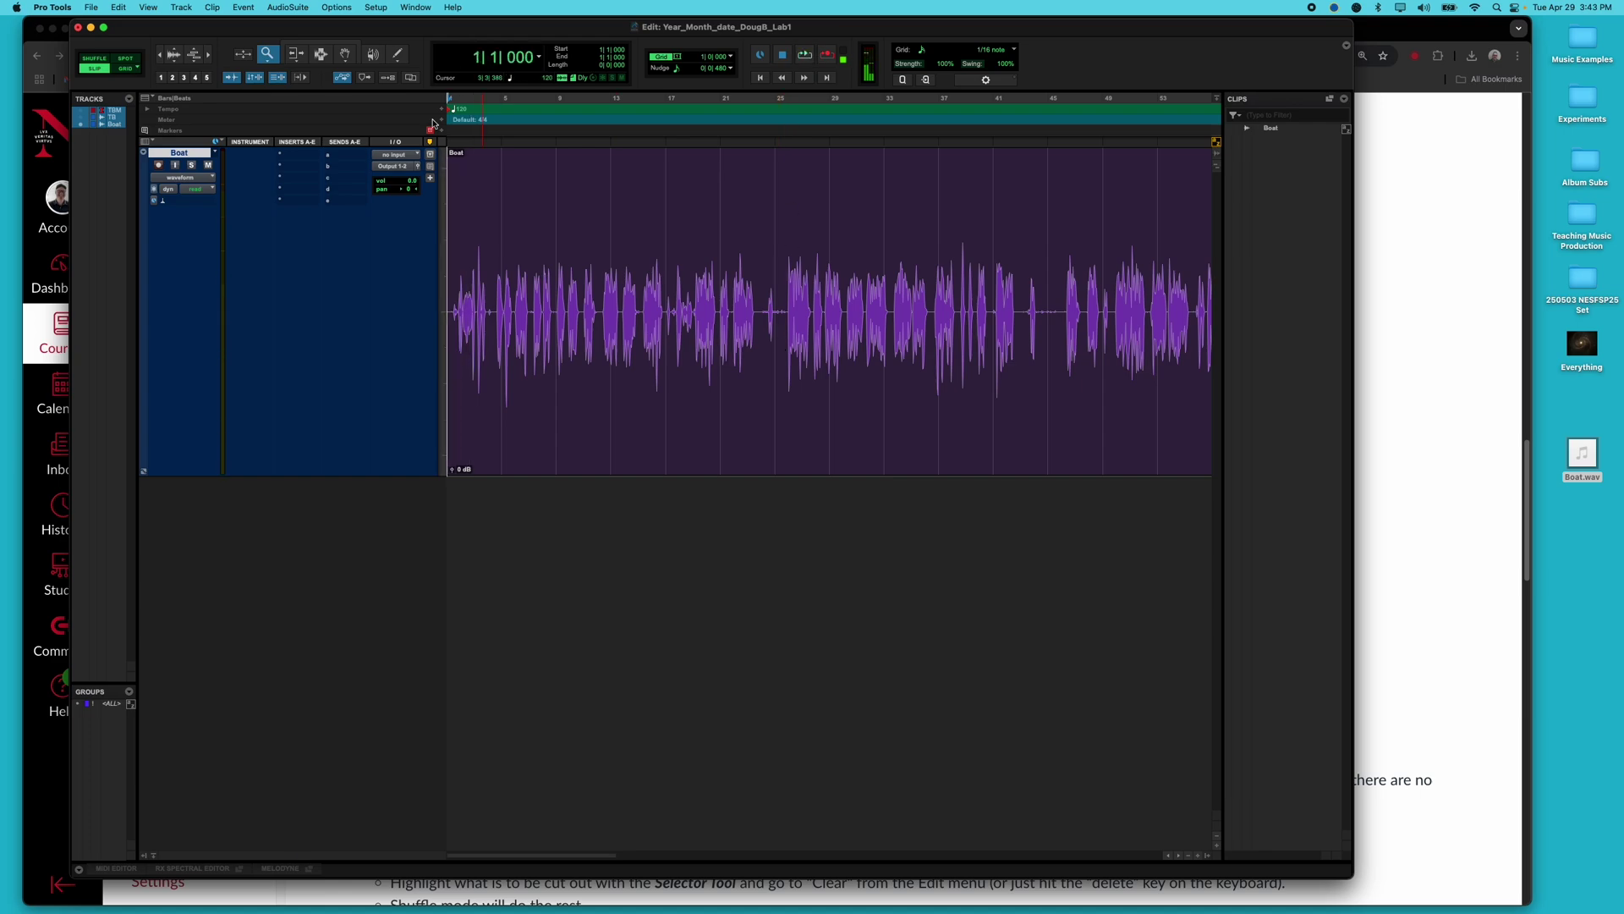
click(393, 166)
mouse_move(398, 168)
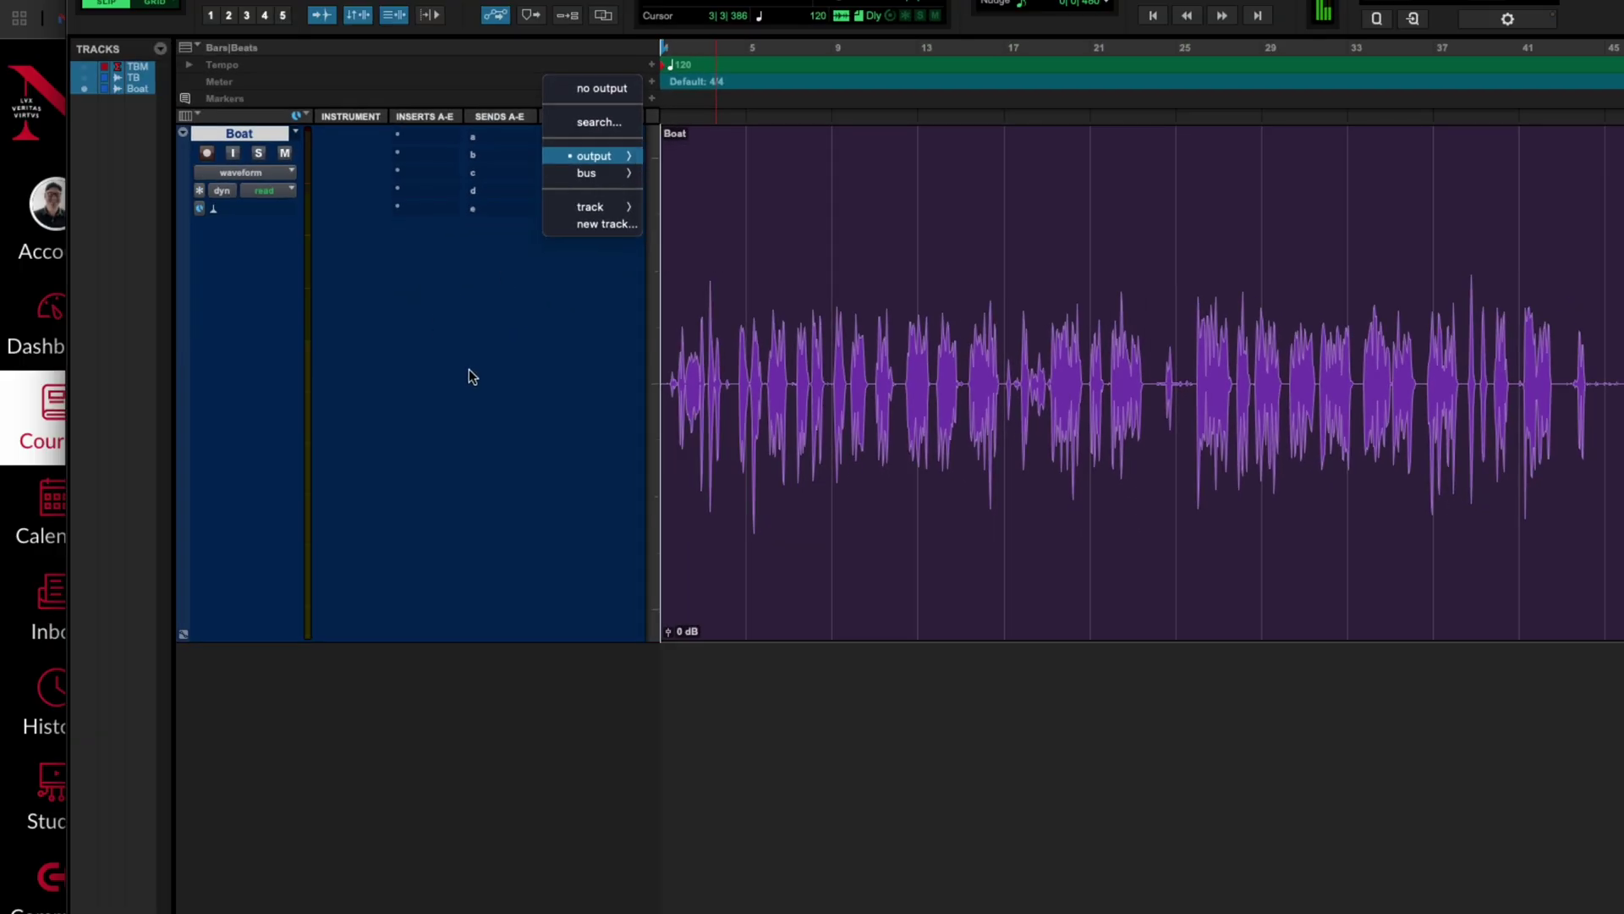
click(470, 367)
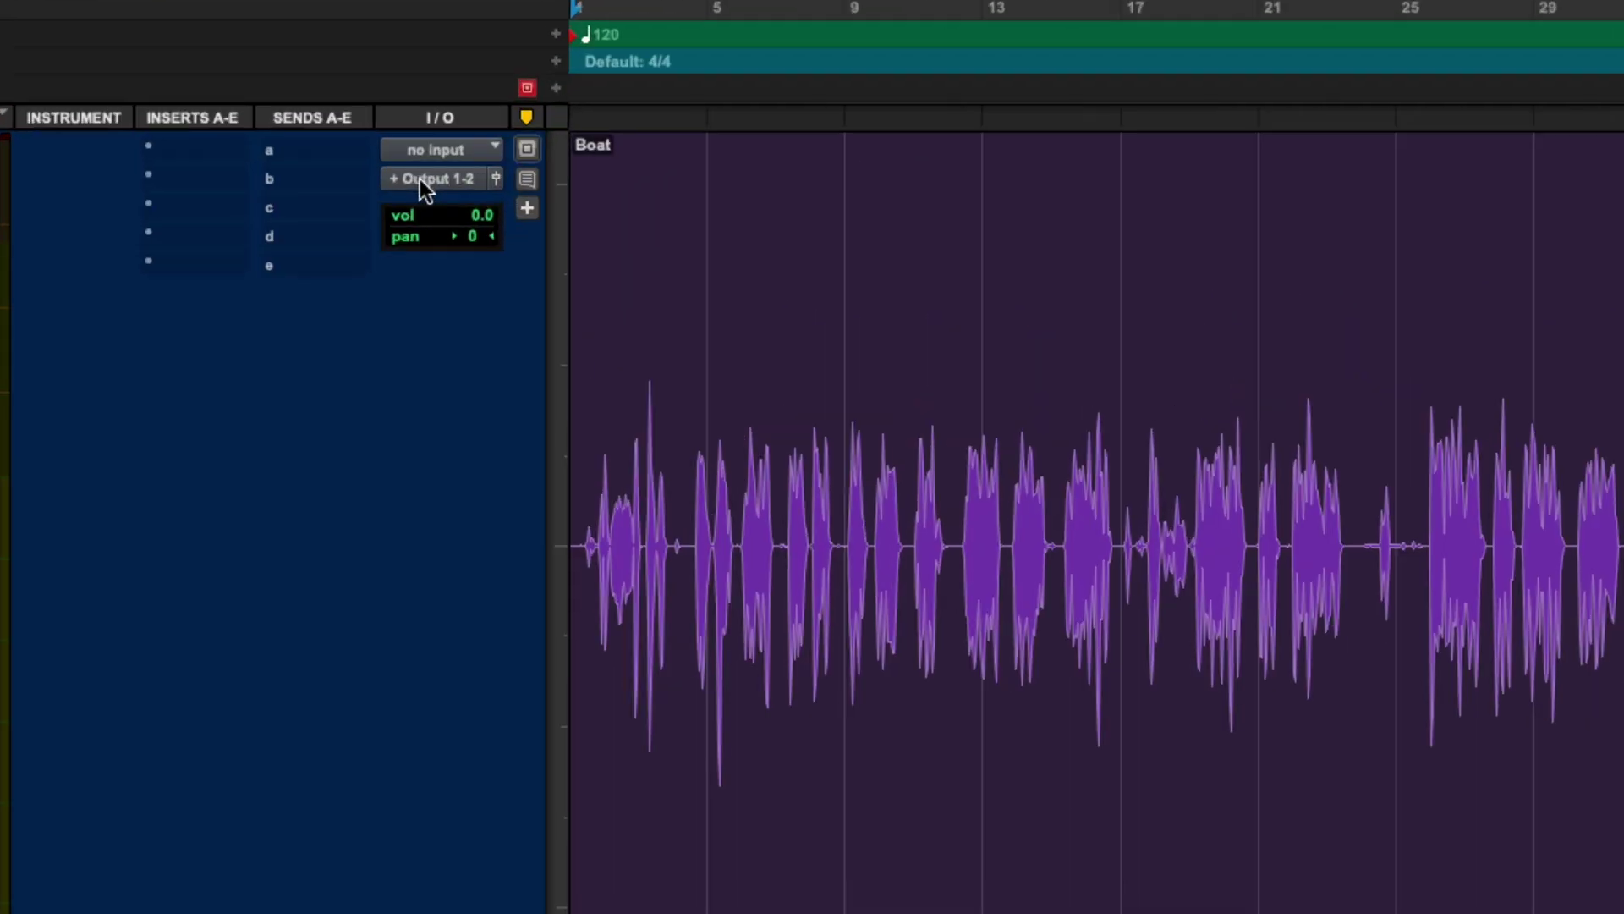
click(425, 180)
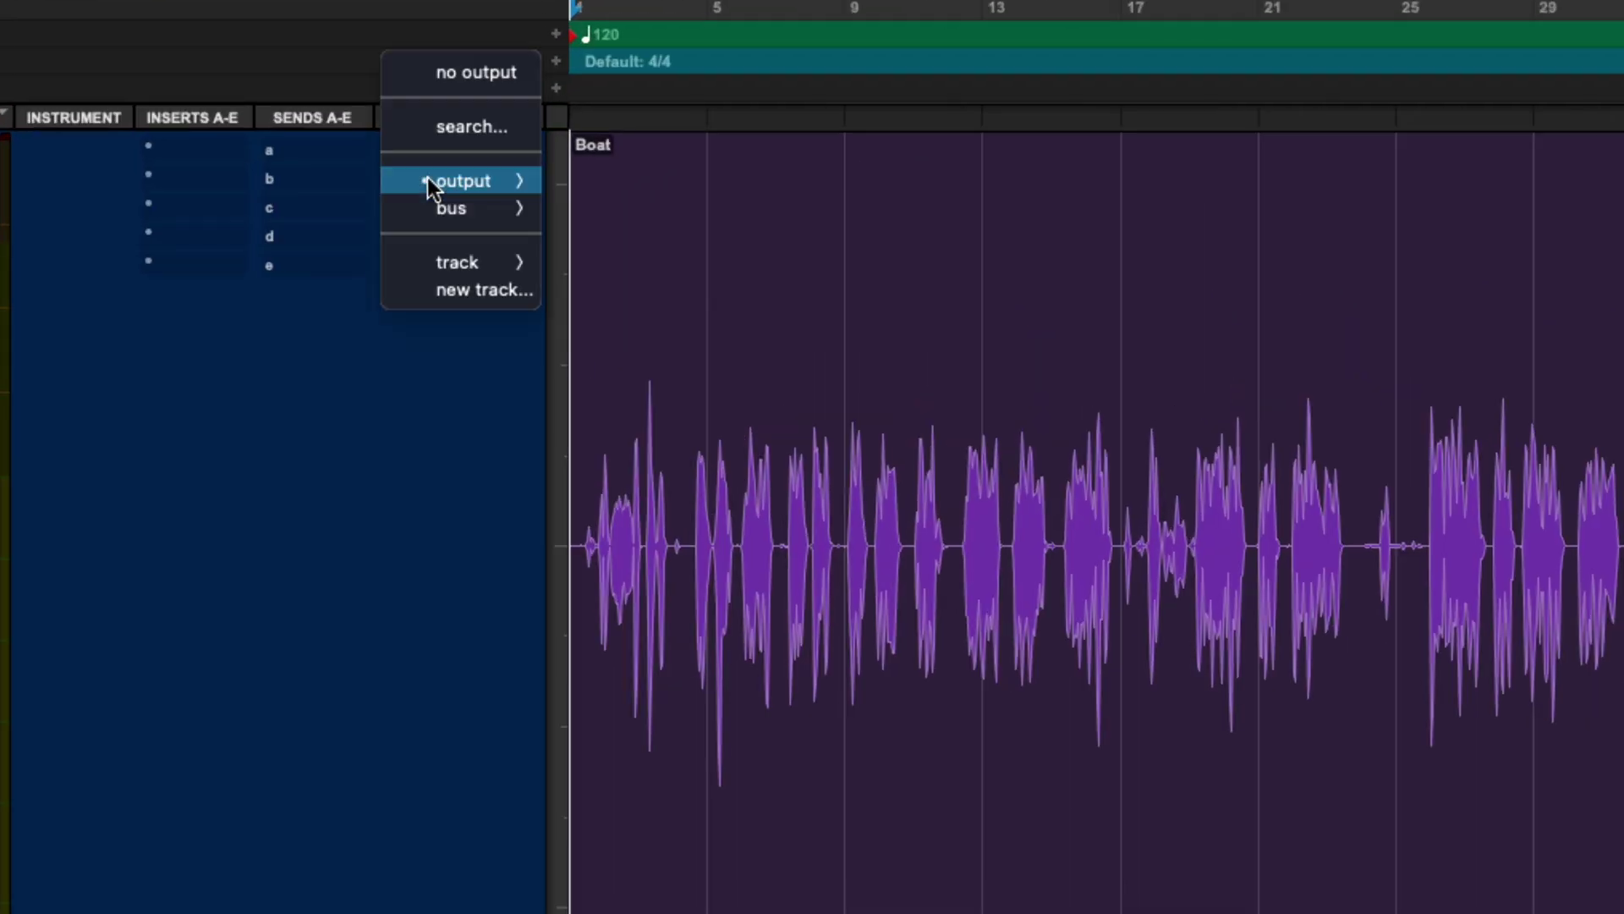
mouse_move(462, 180)
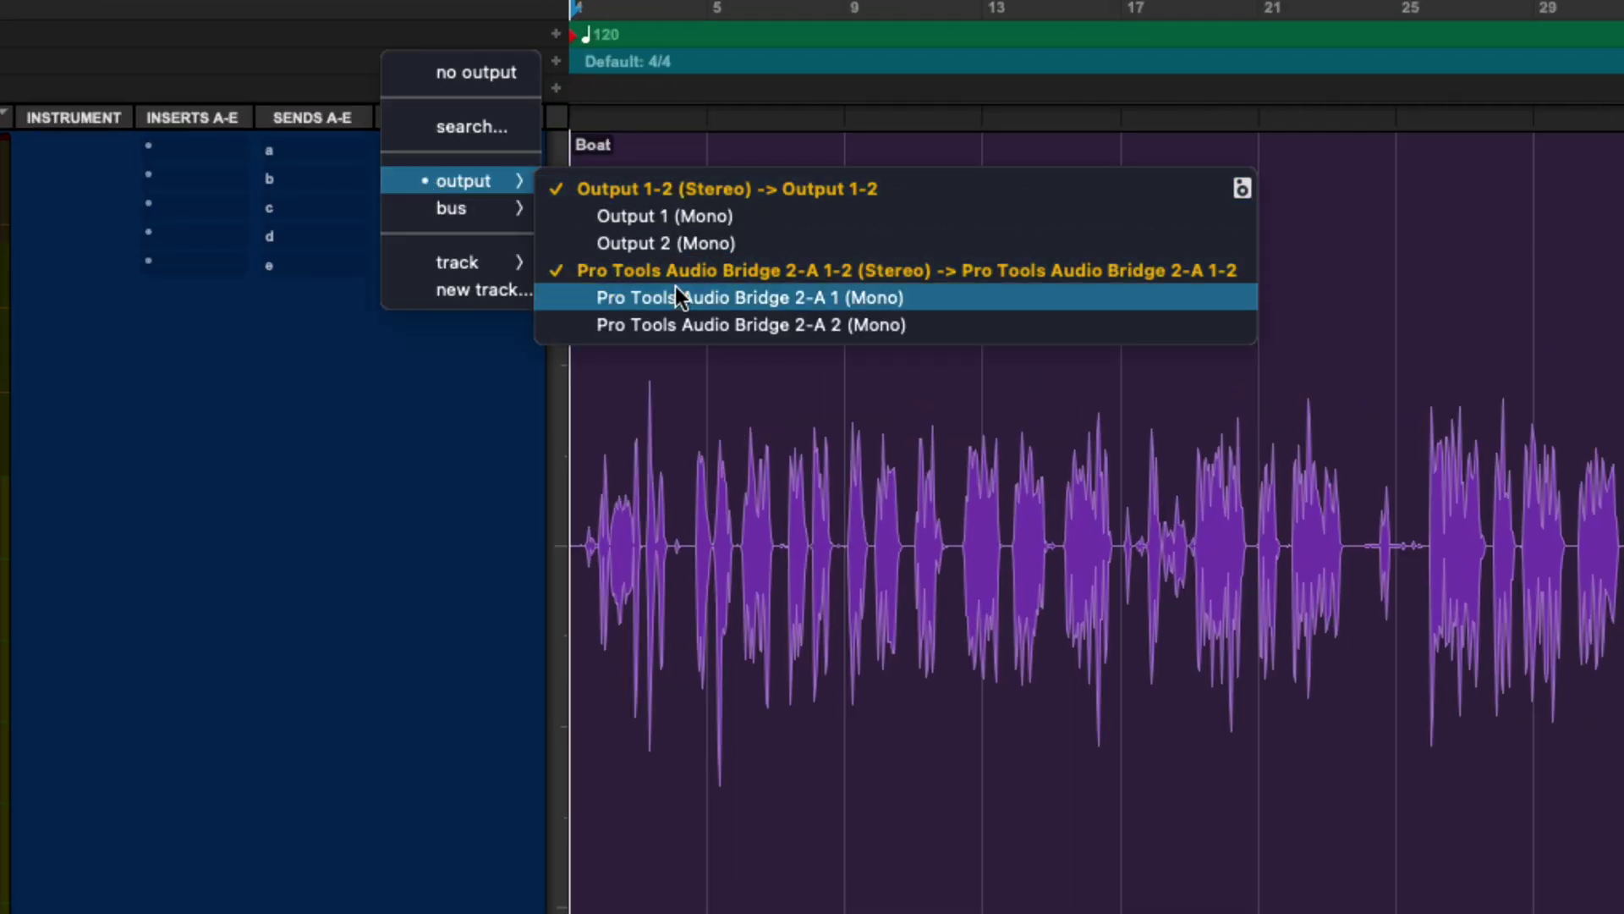
click(368, 490)
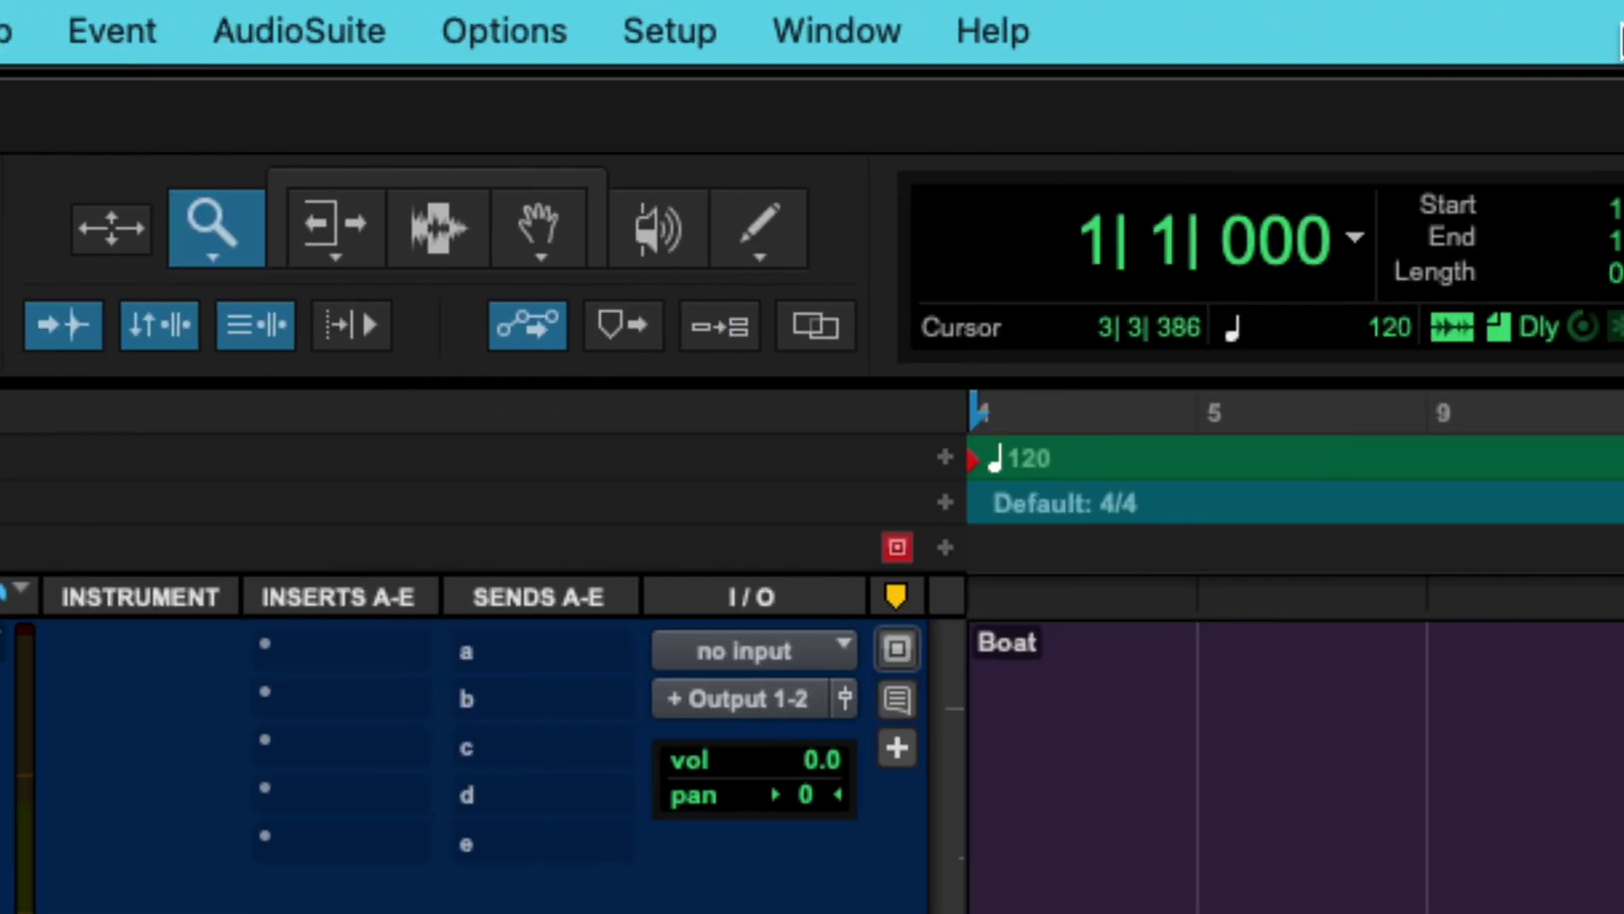
click(1576, 33)
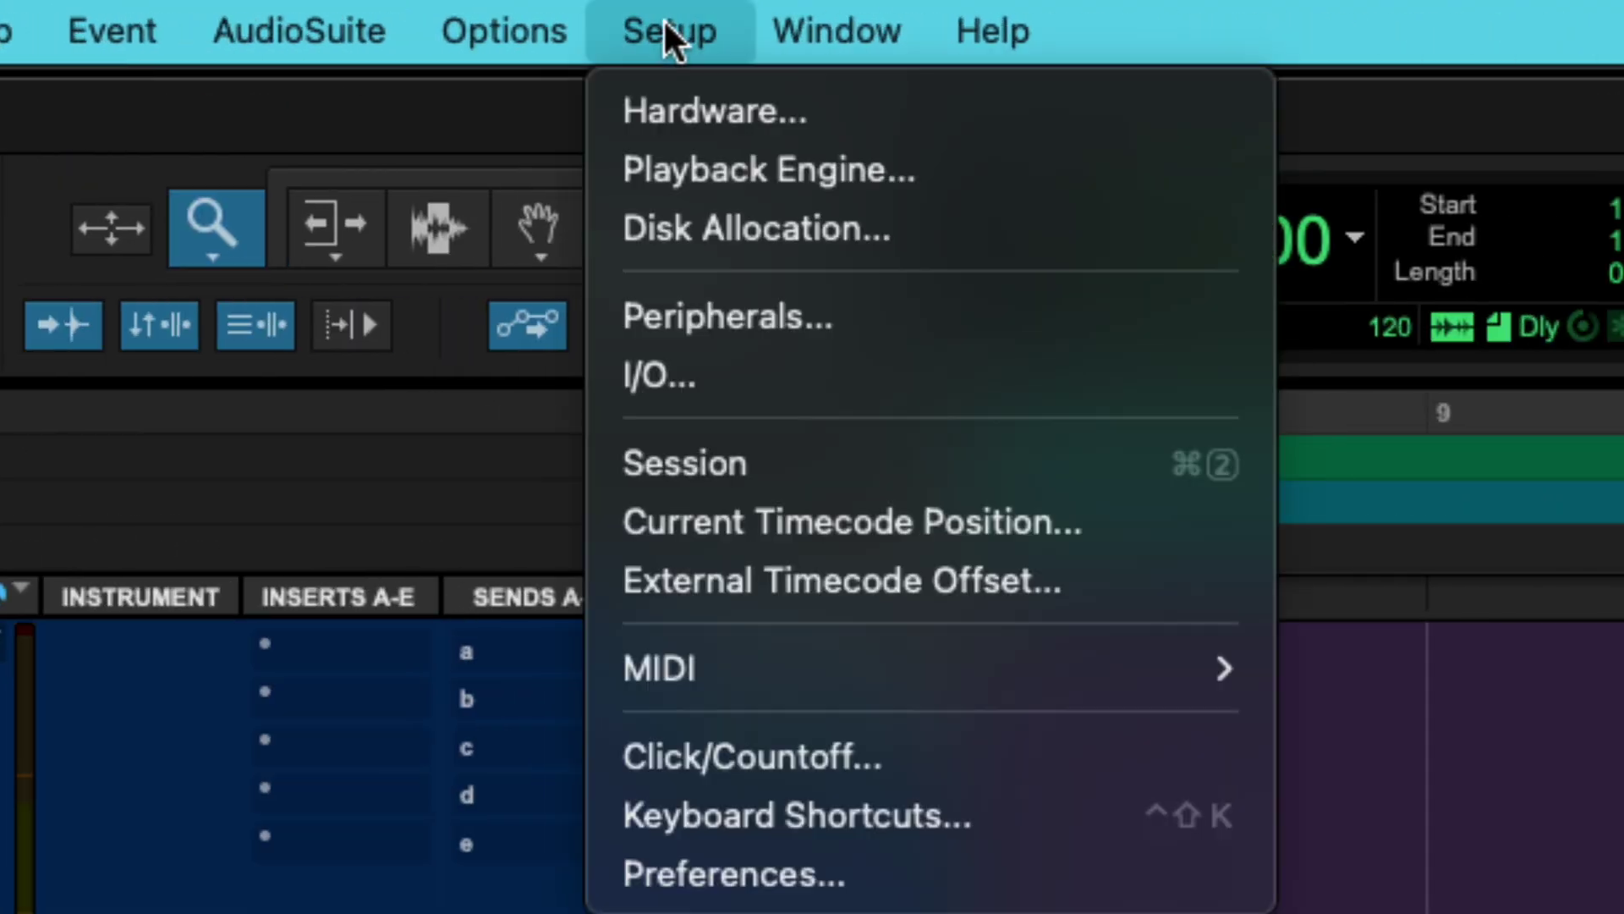
click(837, 171)
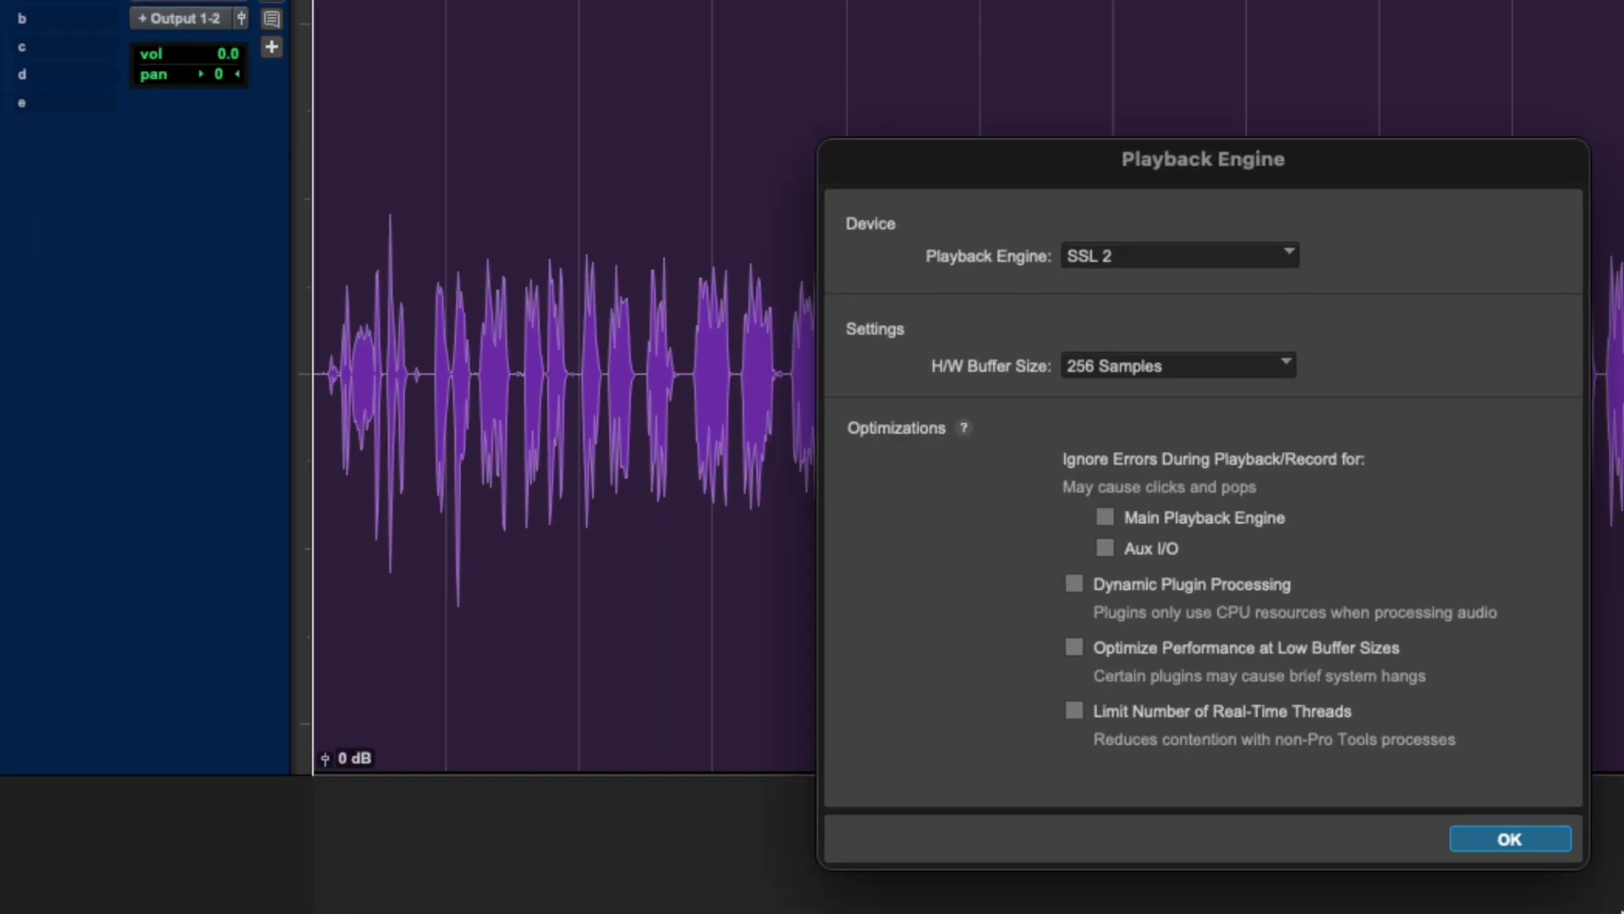
click(963, 211)
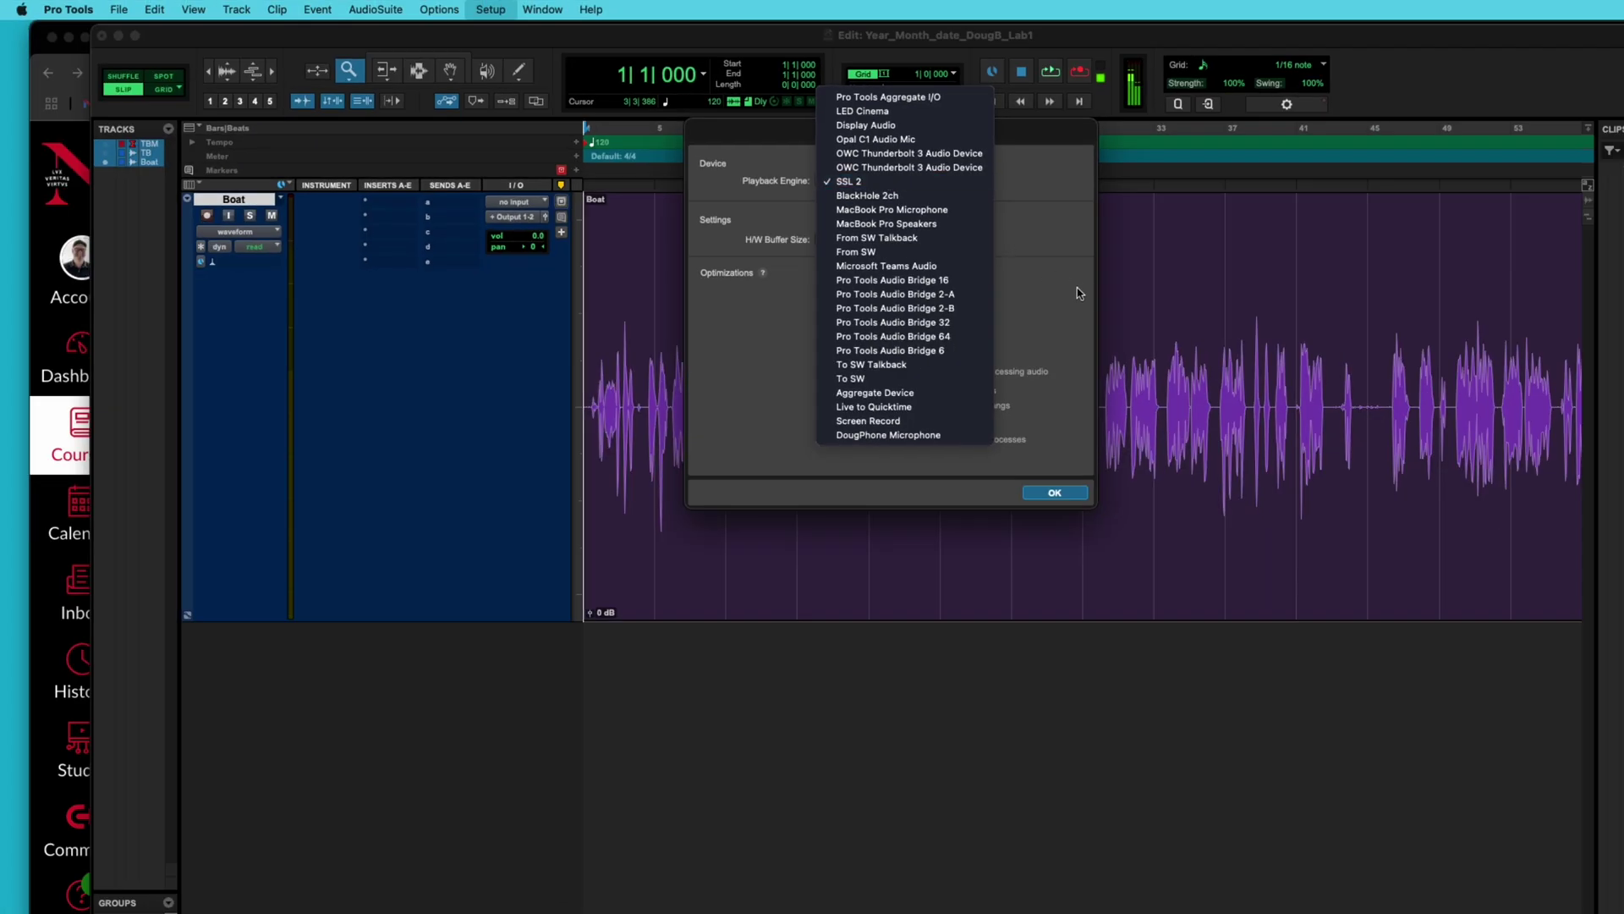
click(1168, 360)
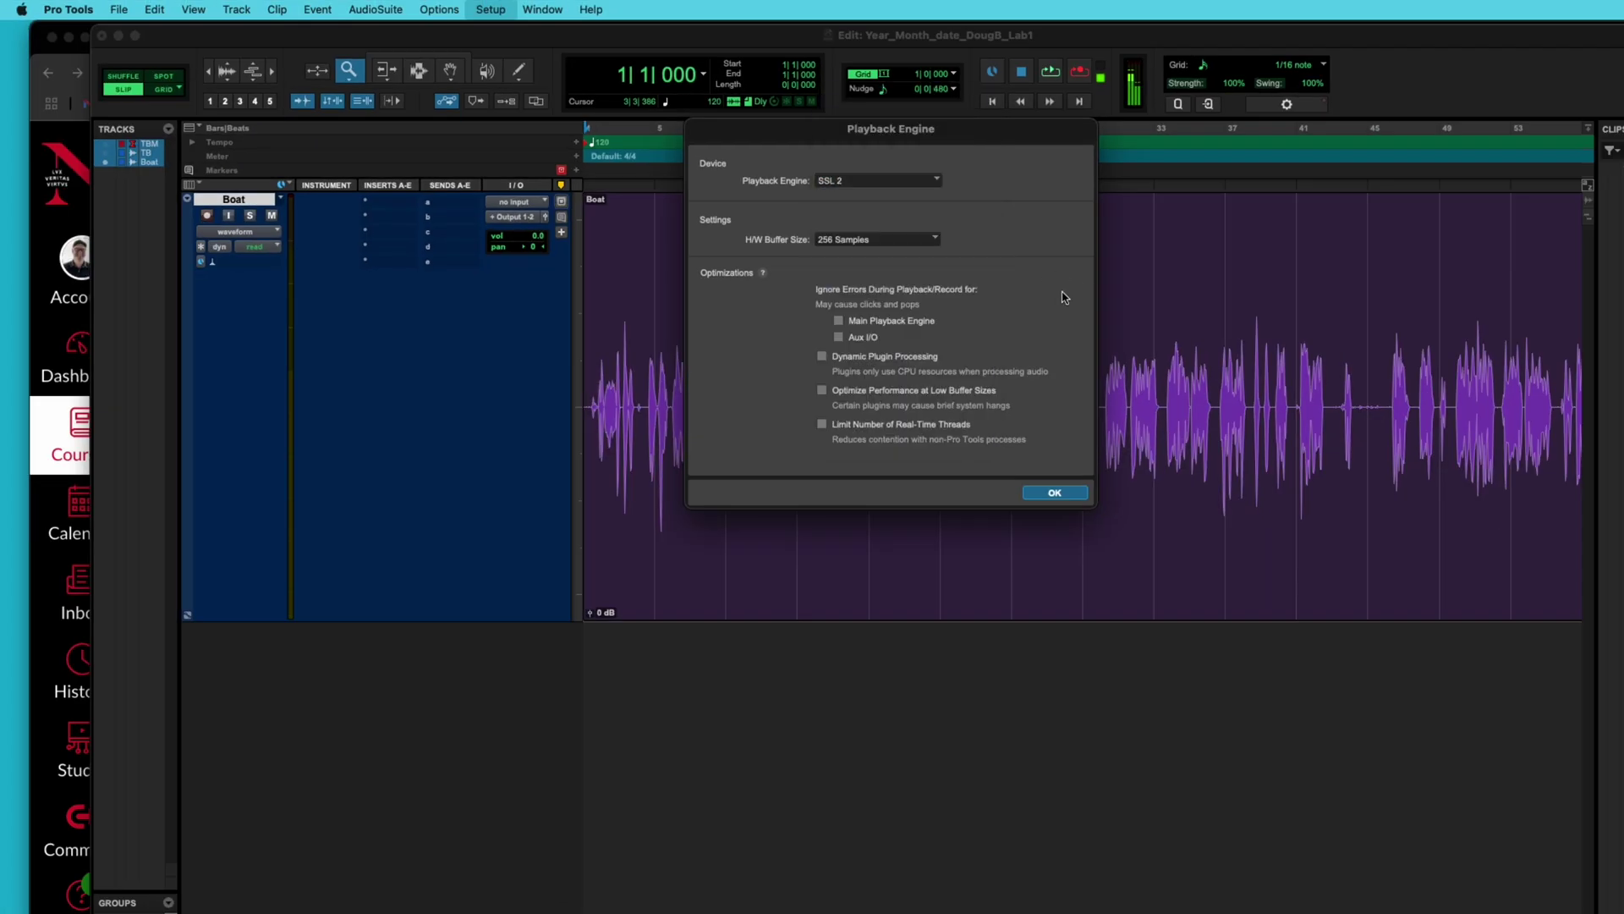
click(902, 246)
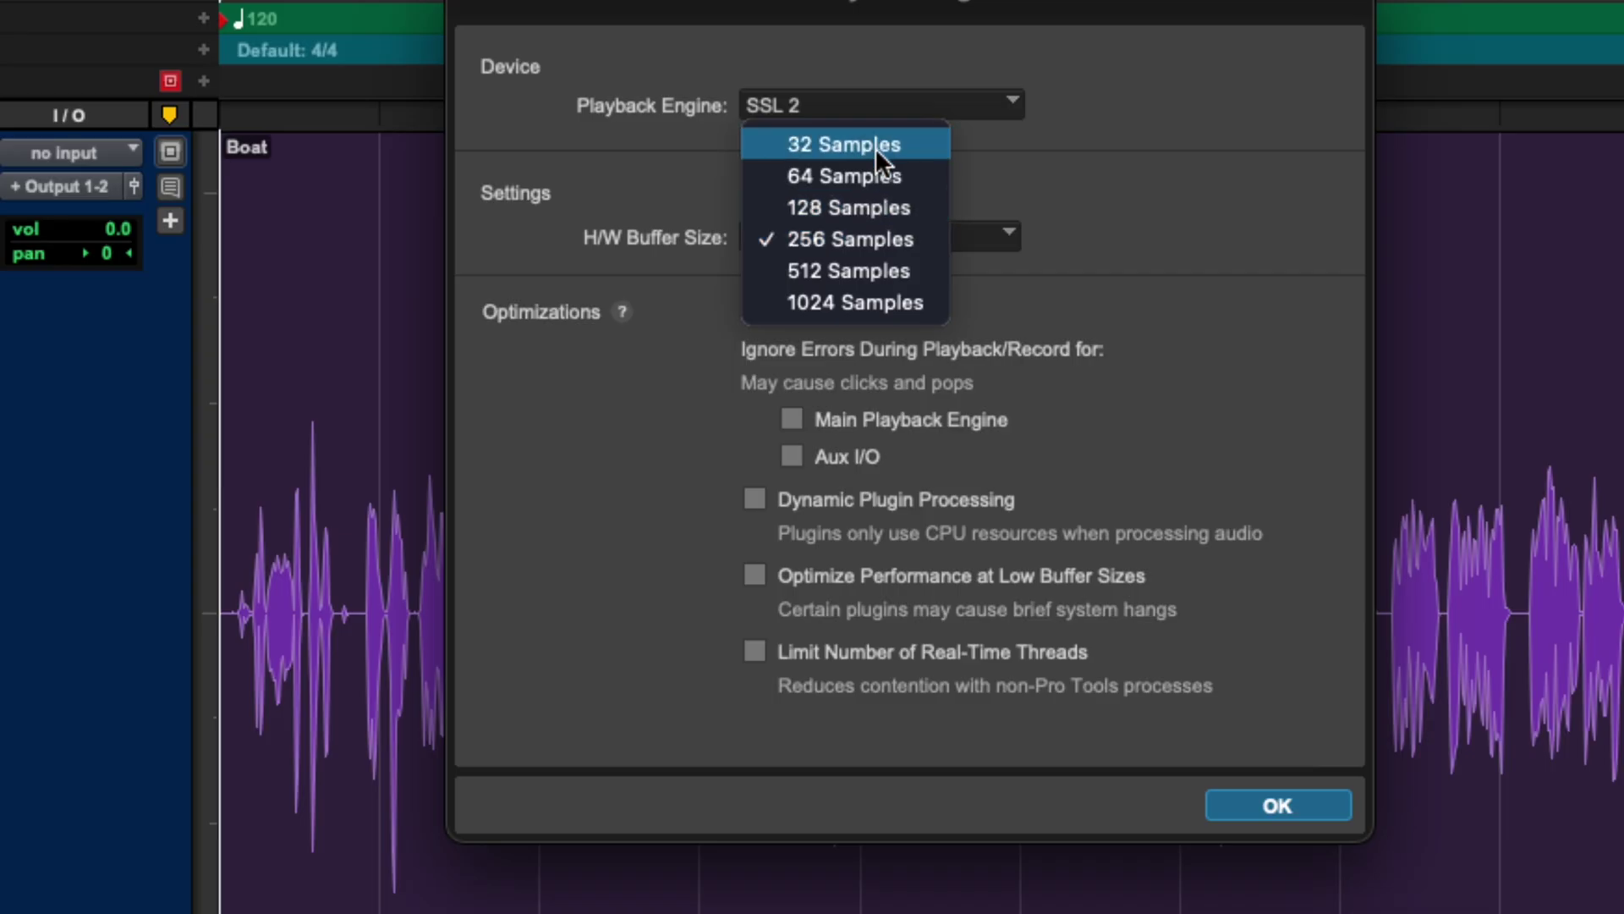
click(1187, 243)
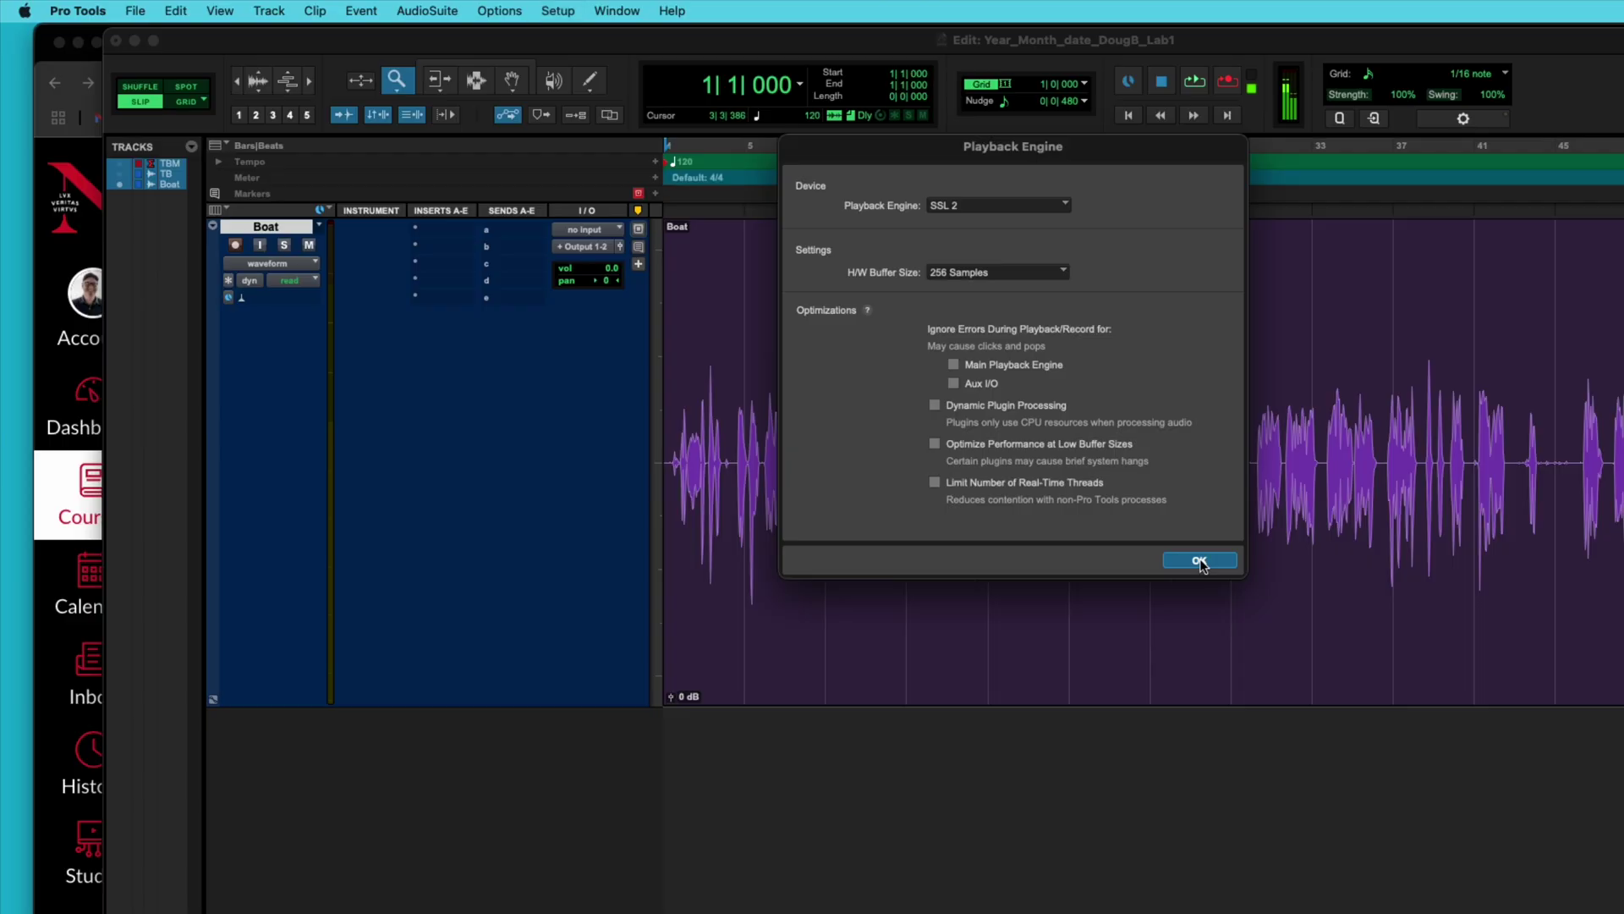
click(1199, 557)
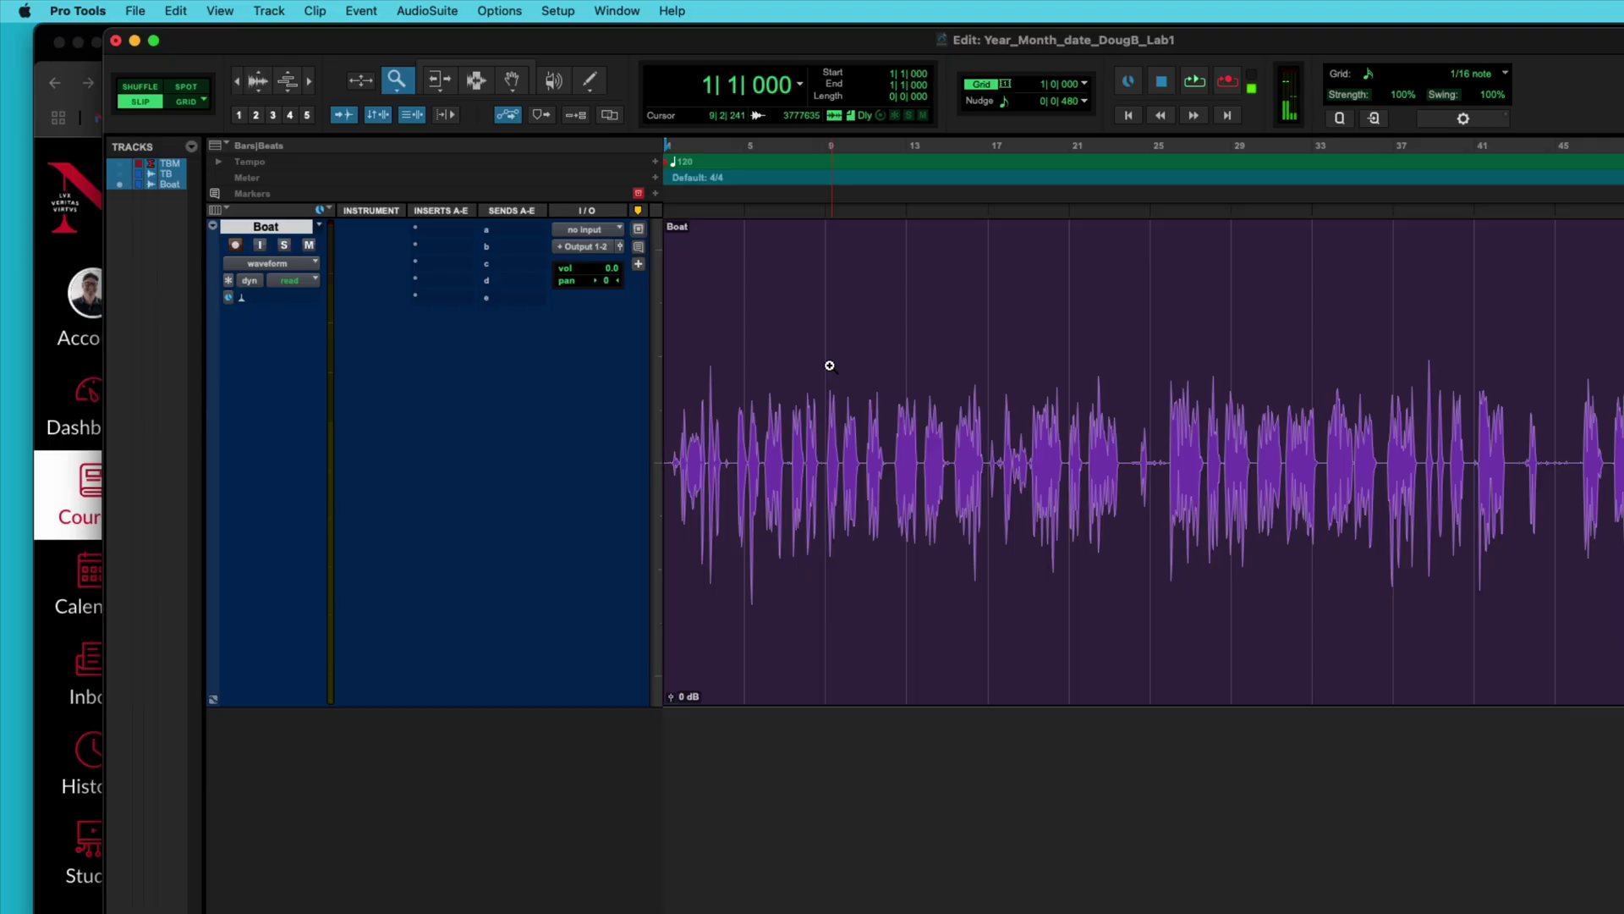
- Play the opening of the Boat clip, and zoom in on its first bars
key(space)
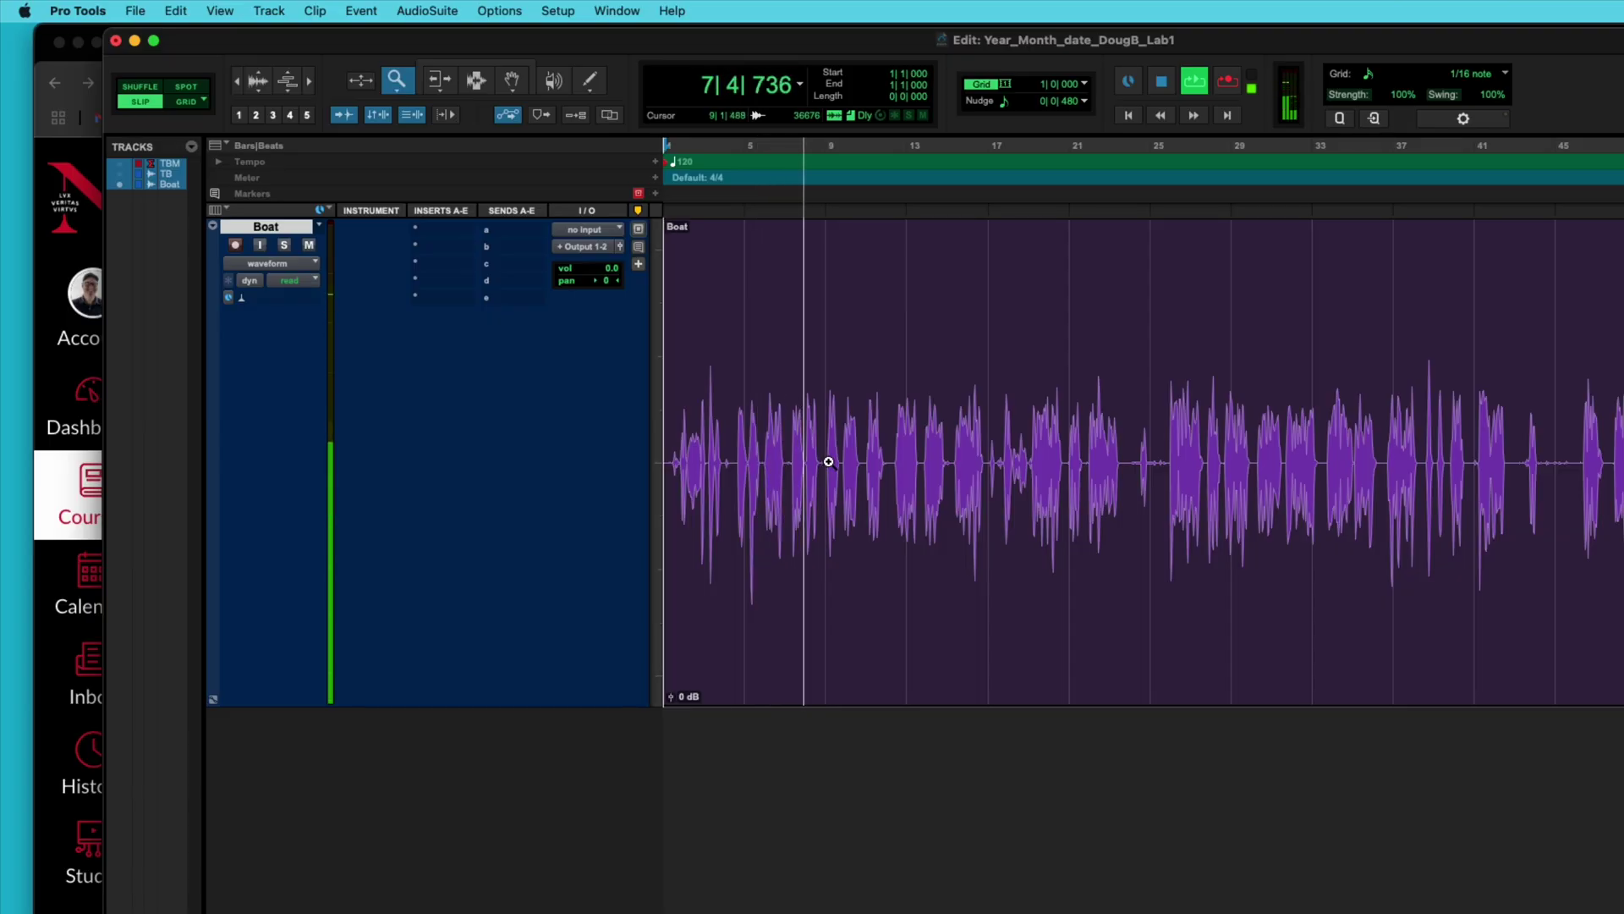
key(space)
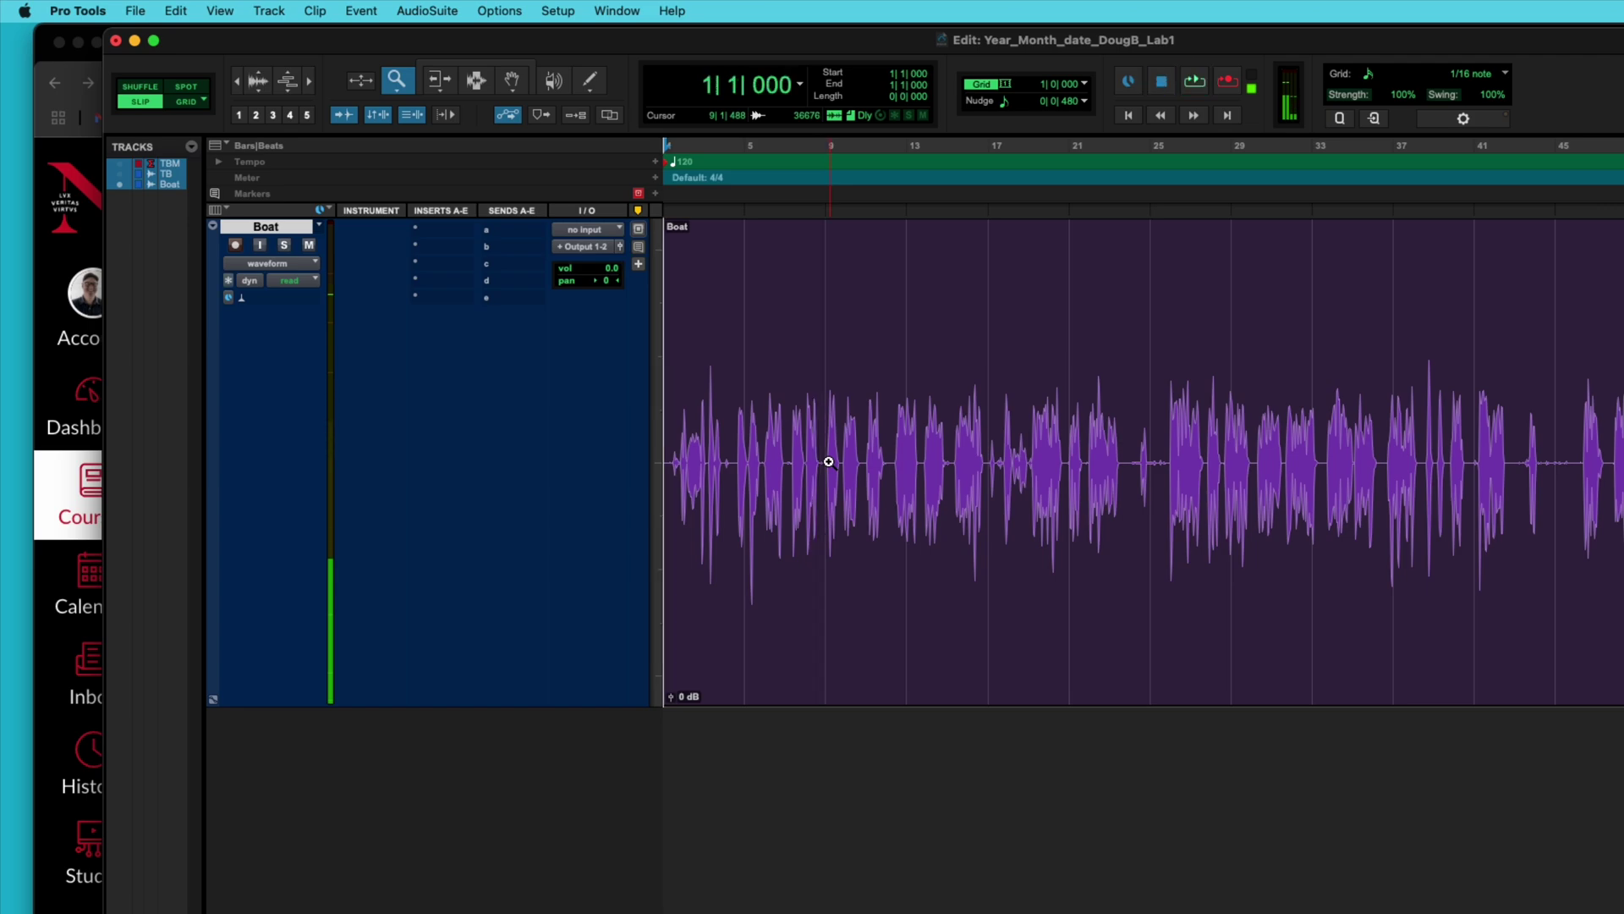
drag(861, 453, 628, 473)
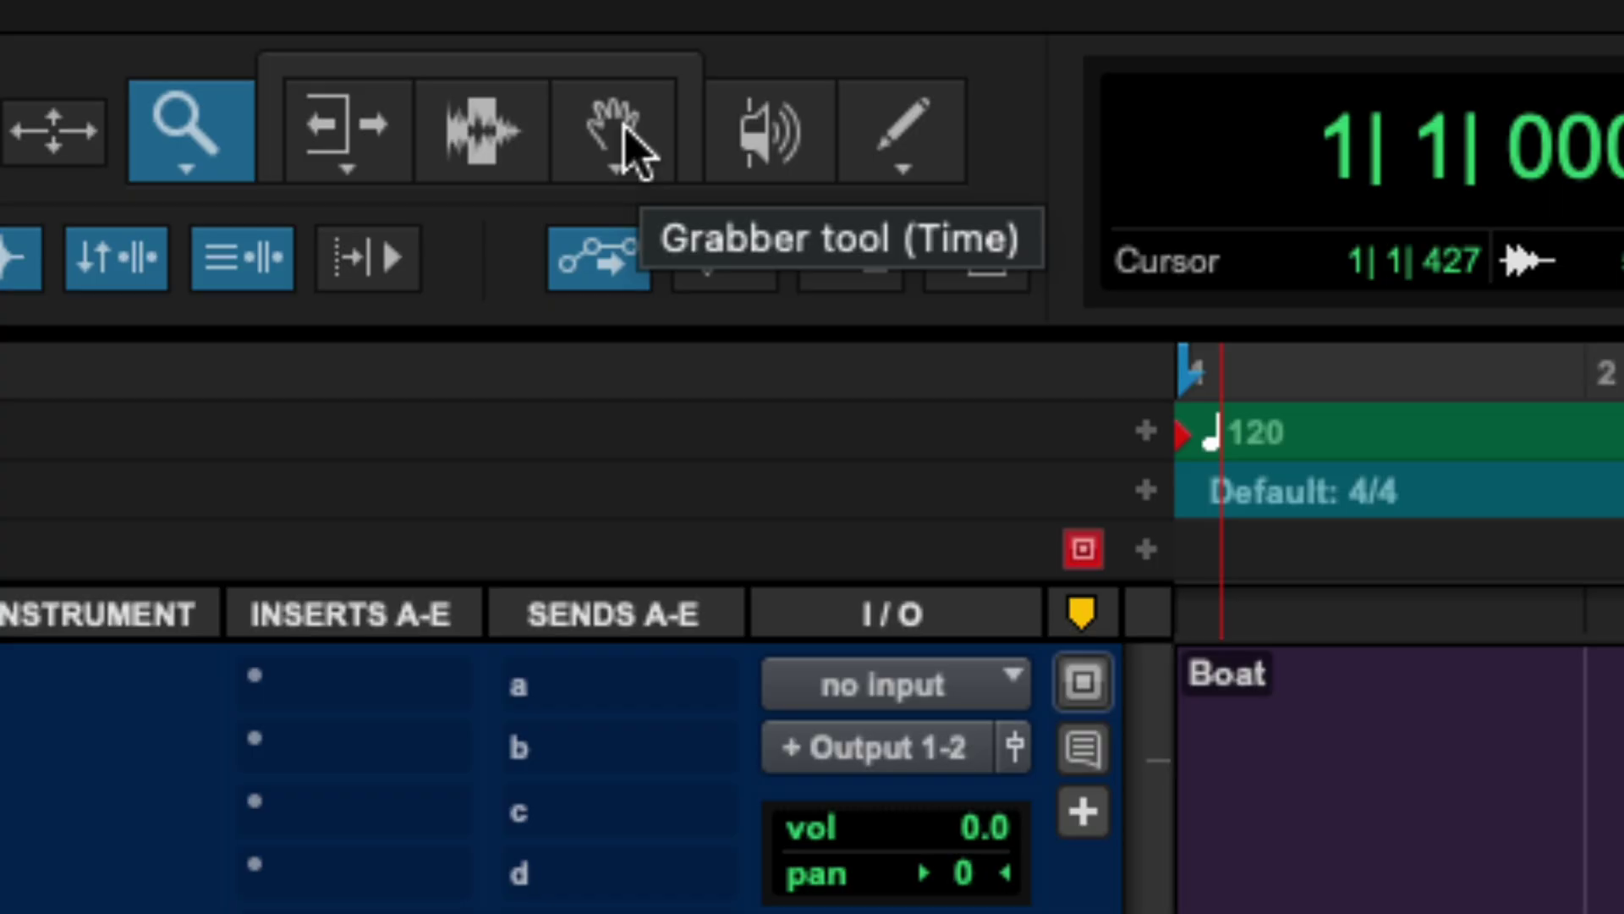
- Activate the Selector tool and place the edit insertion point at several spots in the first bars of the Boat clip
click(929, 154)
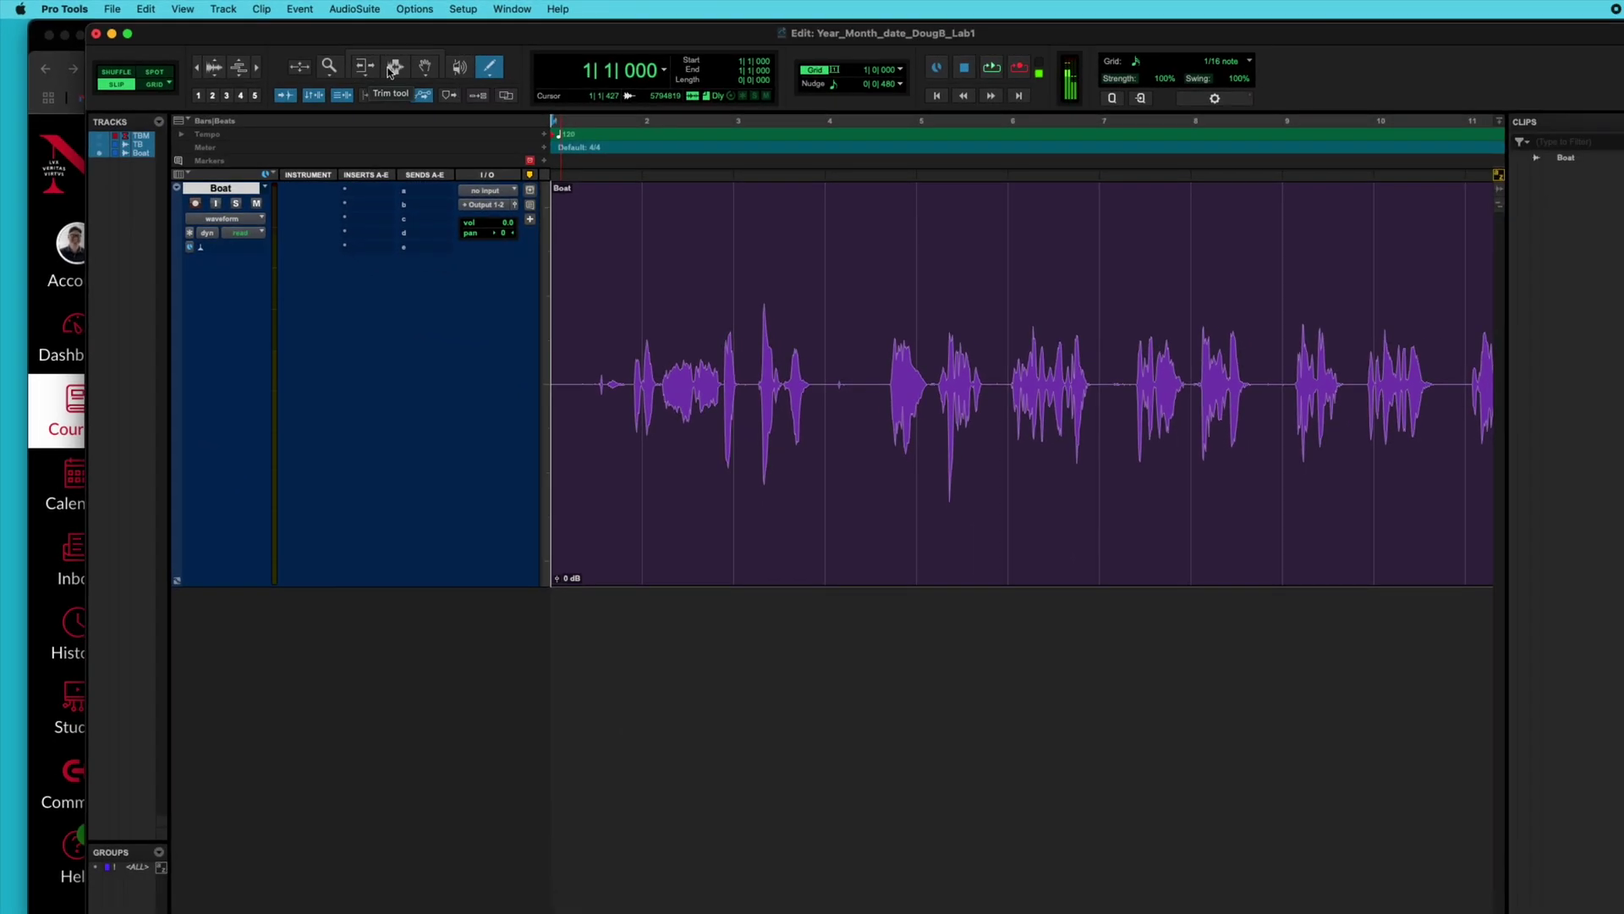
click(395, 67)
click(574, 392)
click(722, 366)
click(862, 367)
click(963, 371)
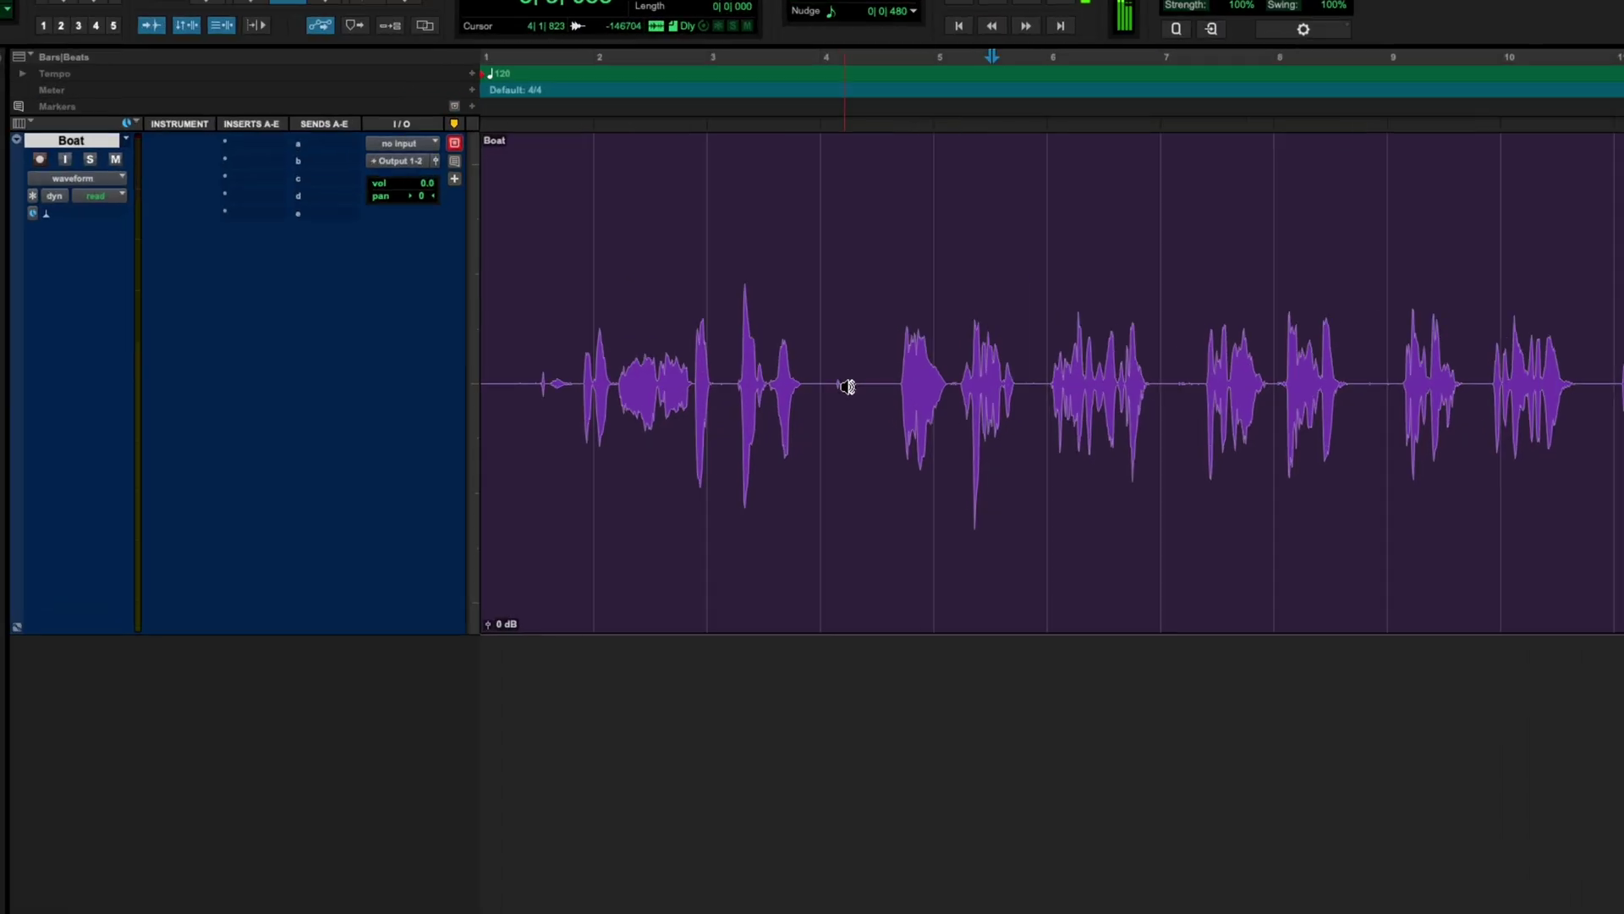
- Audition the Boat clip from different insertion points: before the phrase near bar 5, inside the opening phrase, and just before the first word
click(893, 378)
key(space)
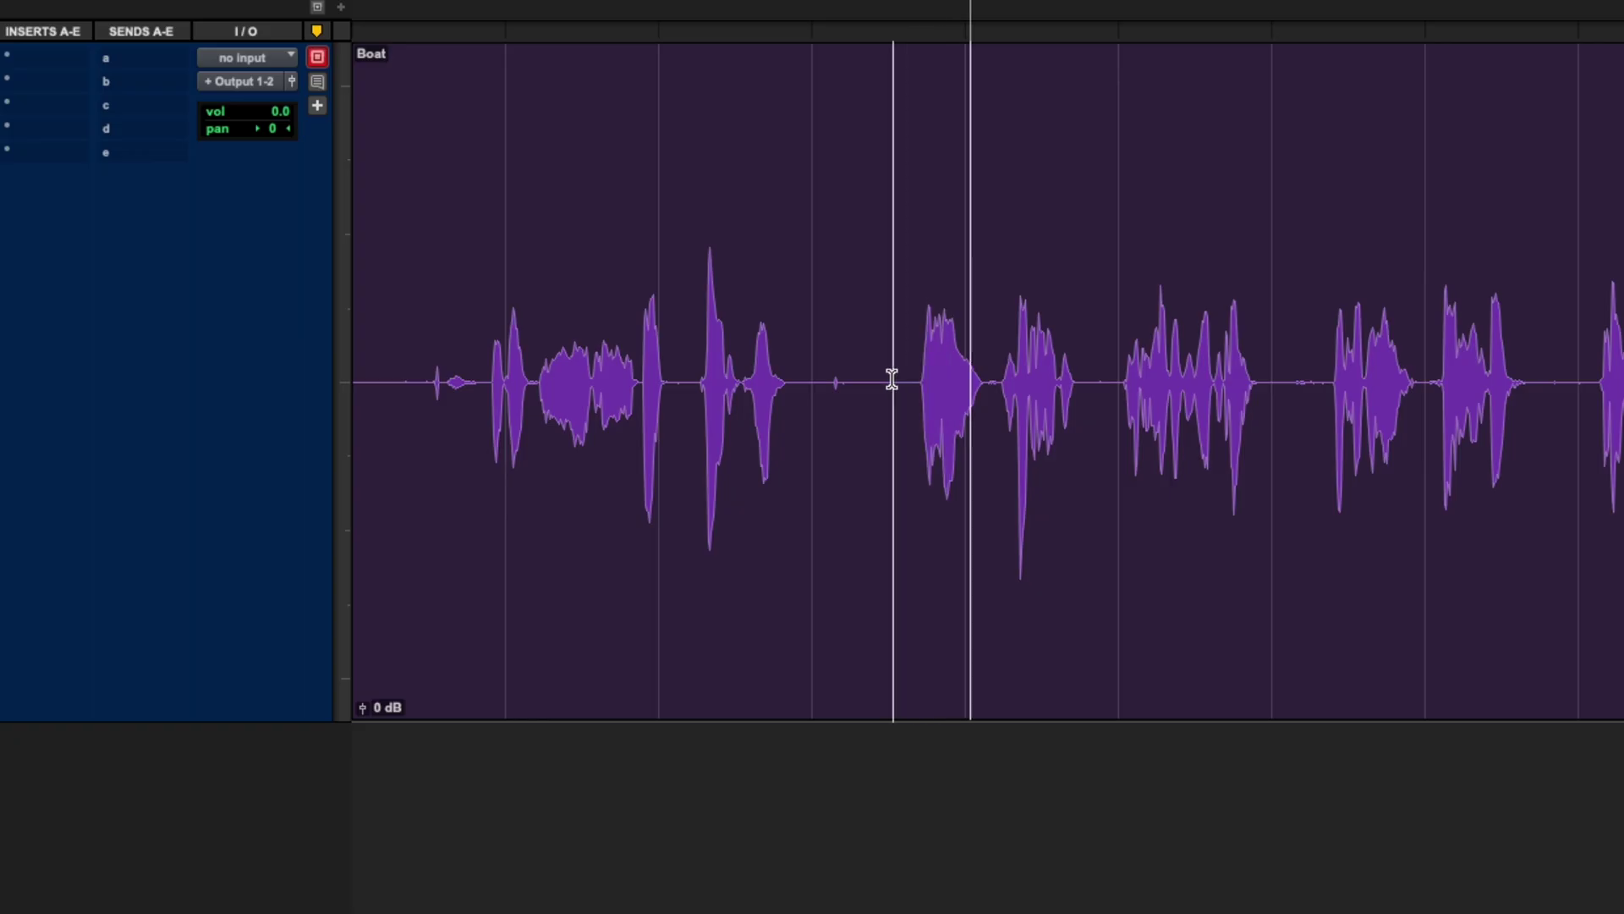
click(689, 389)
key(space)
click(431, 420)
click(418, 388)
key(space)
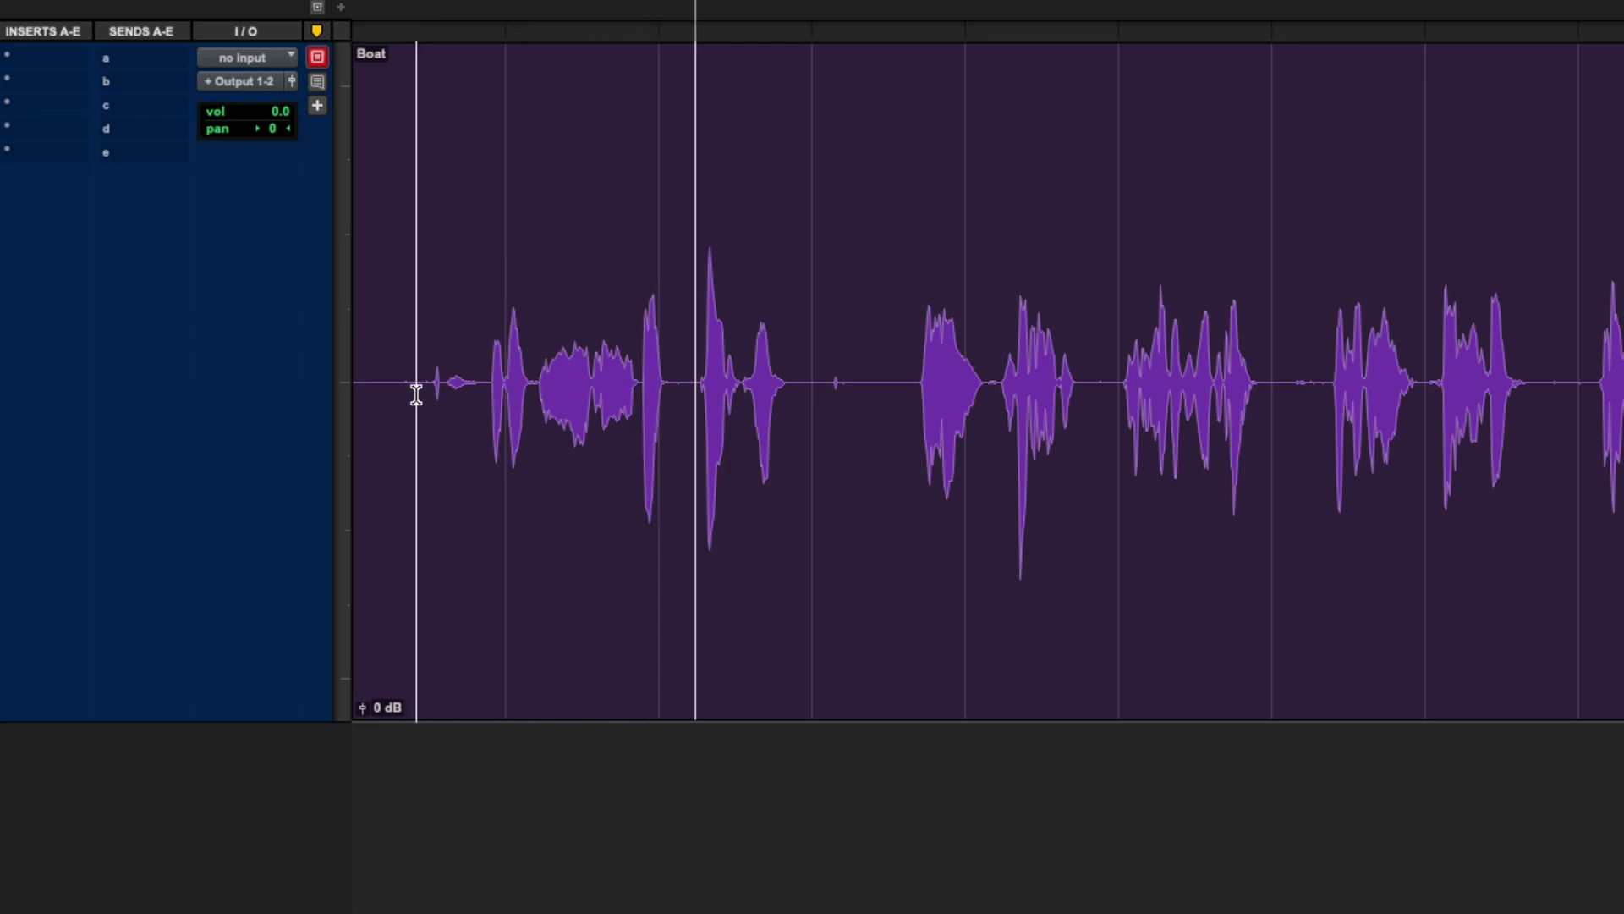
key(space)
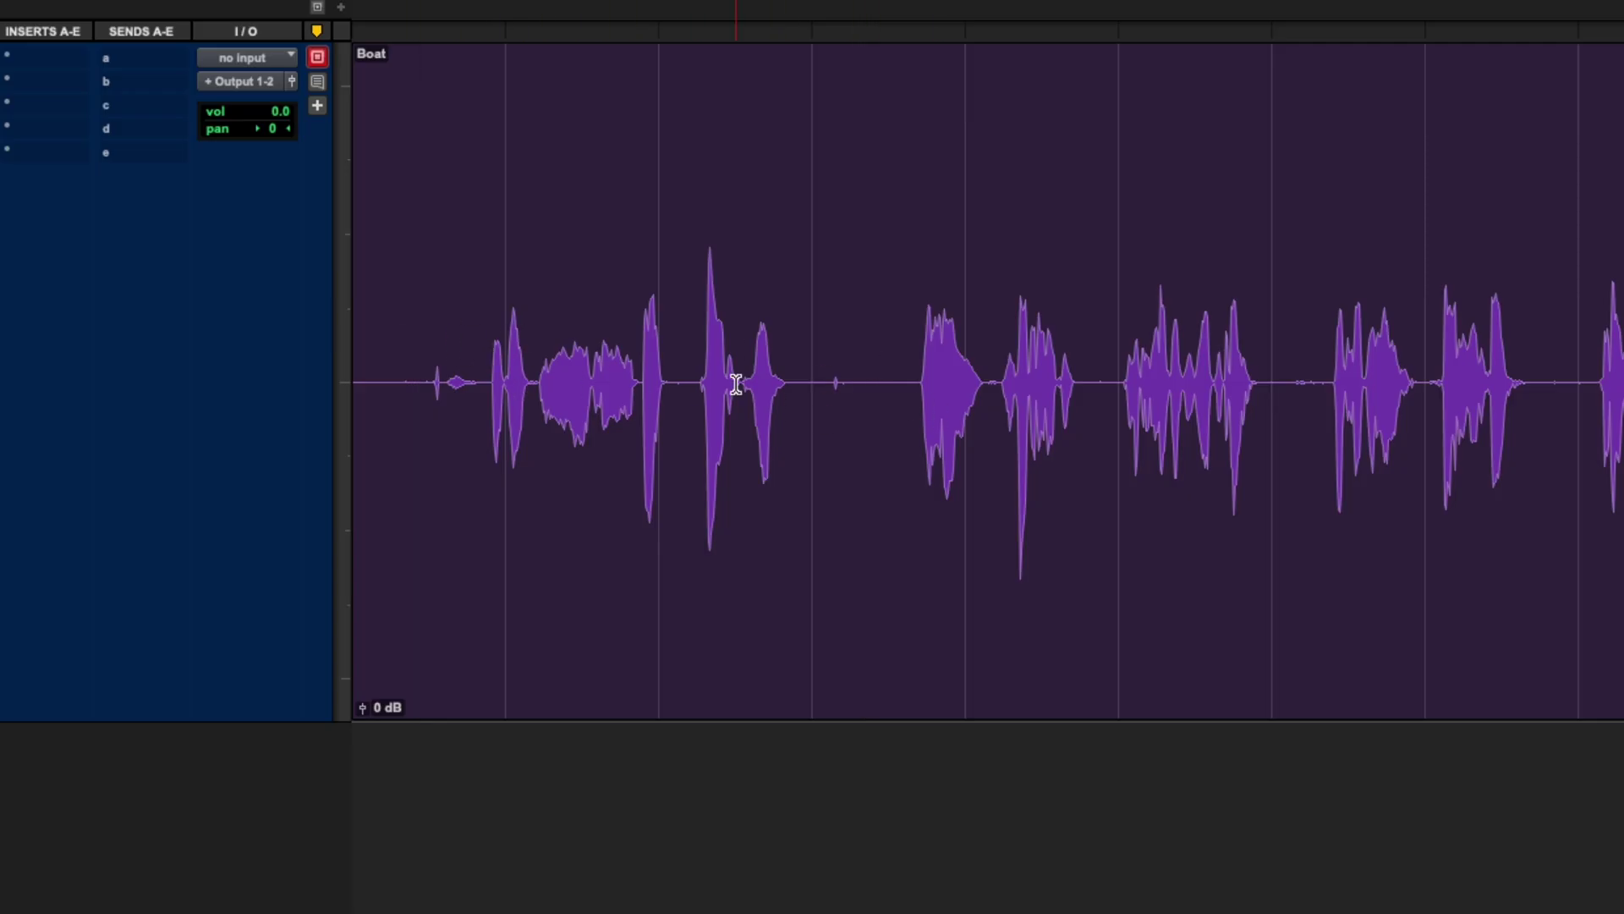
- Select the Boat clip's opening phrase from 1|1|000 to 4|3|216, clear it in Slip mode, and play from the session start
drag(898, 382, 296, 369)
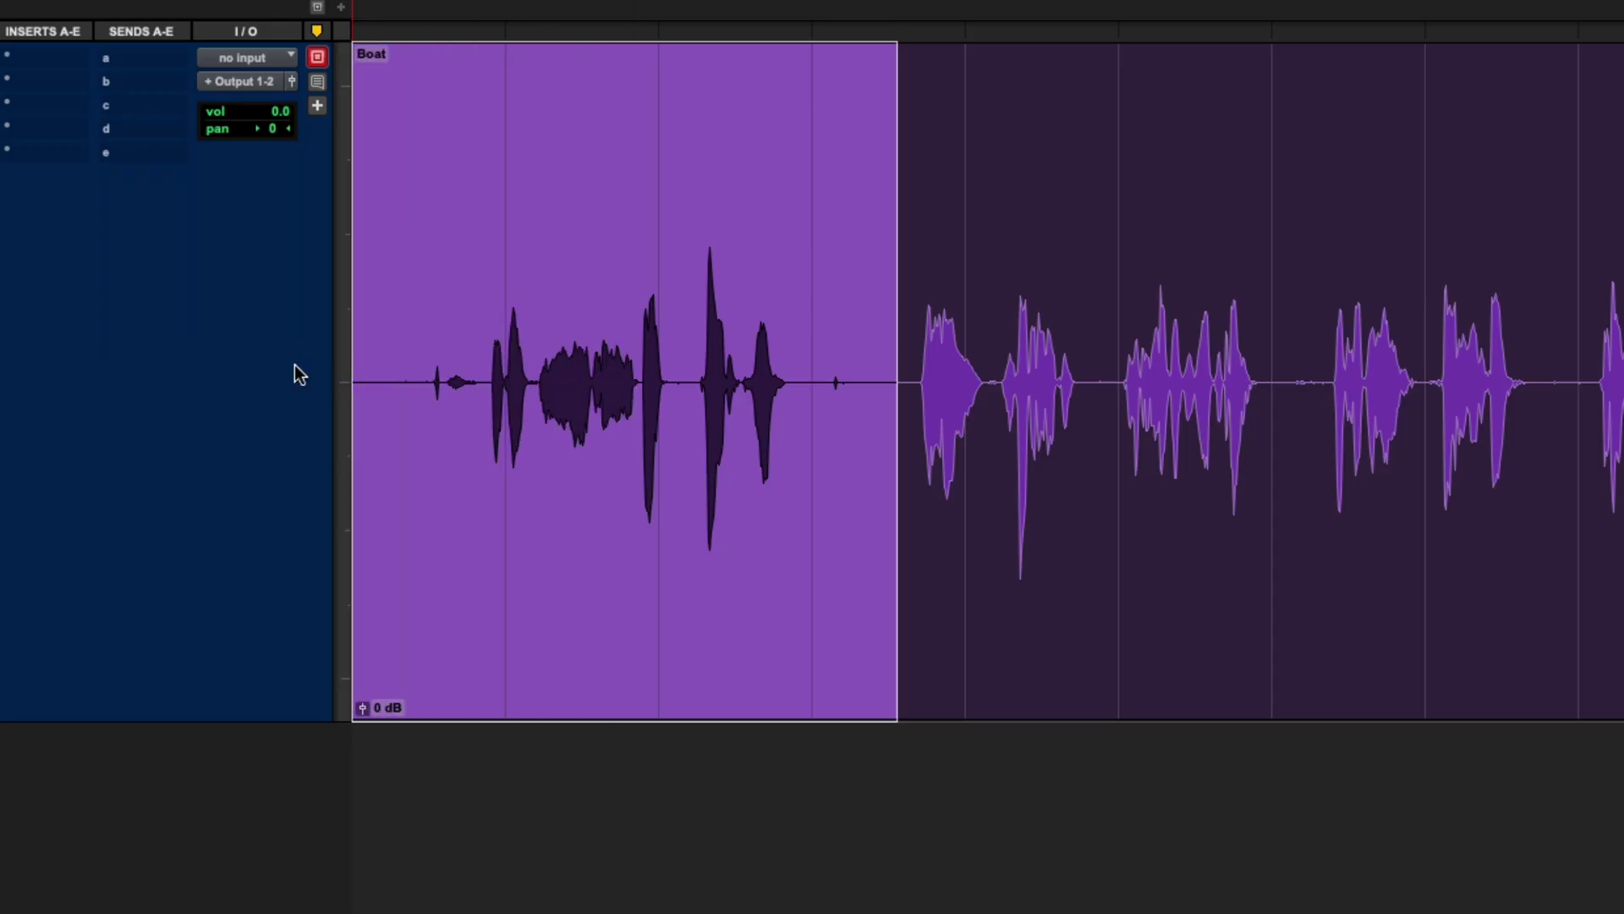
key(Delete)
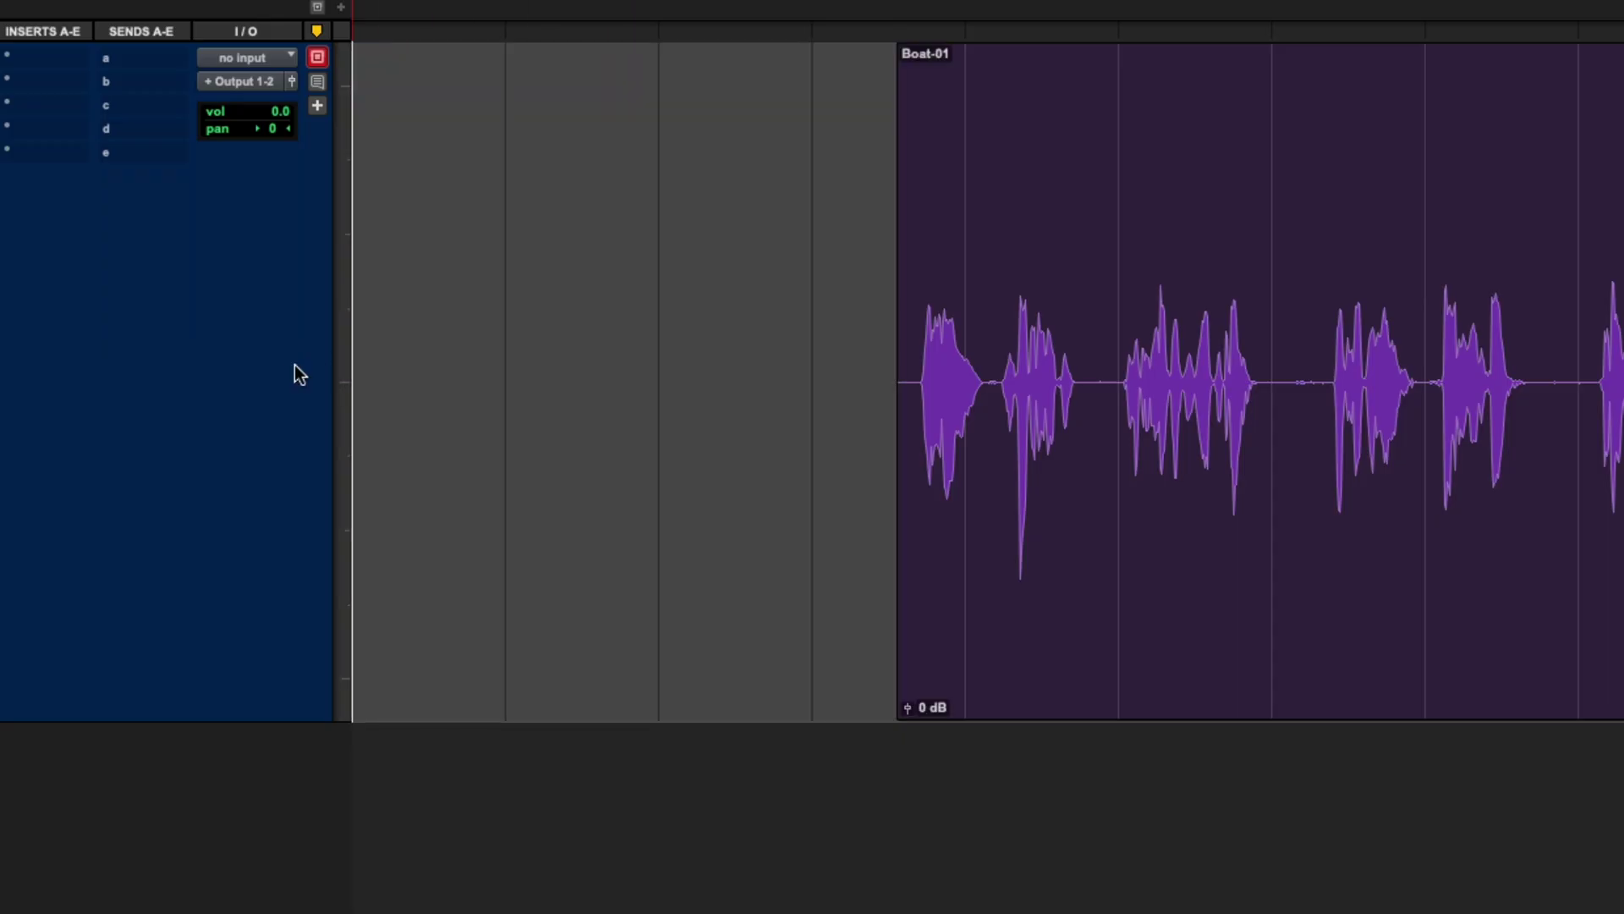
key(space)
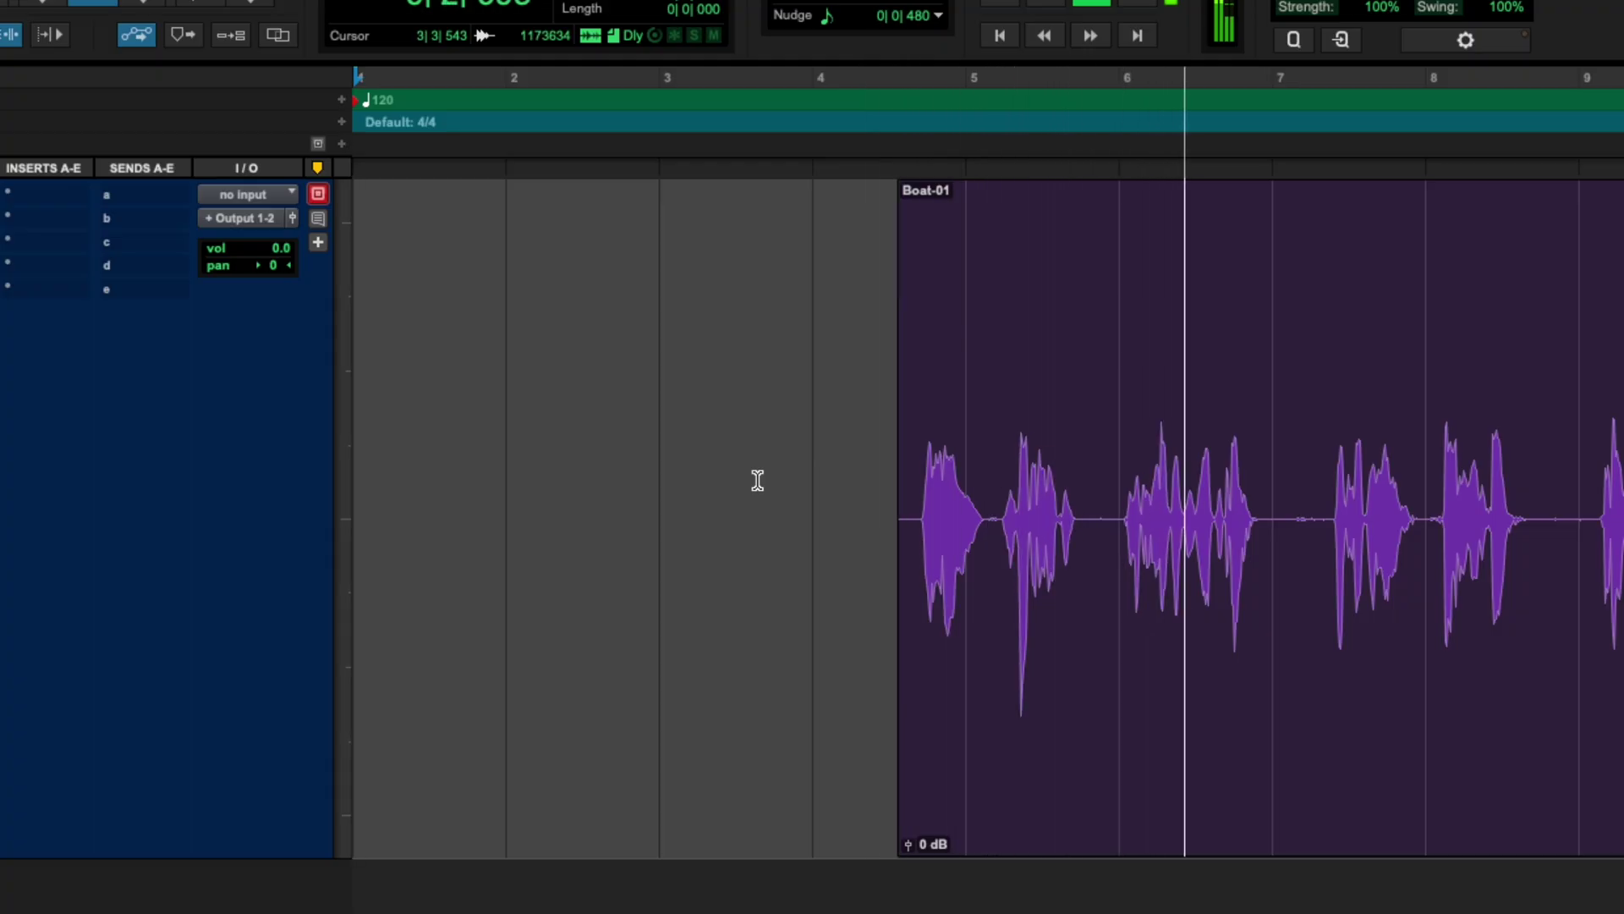
key(space)
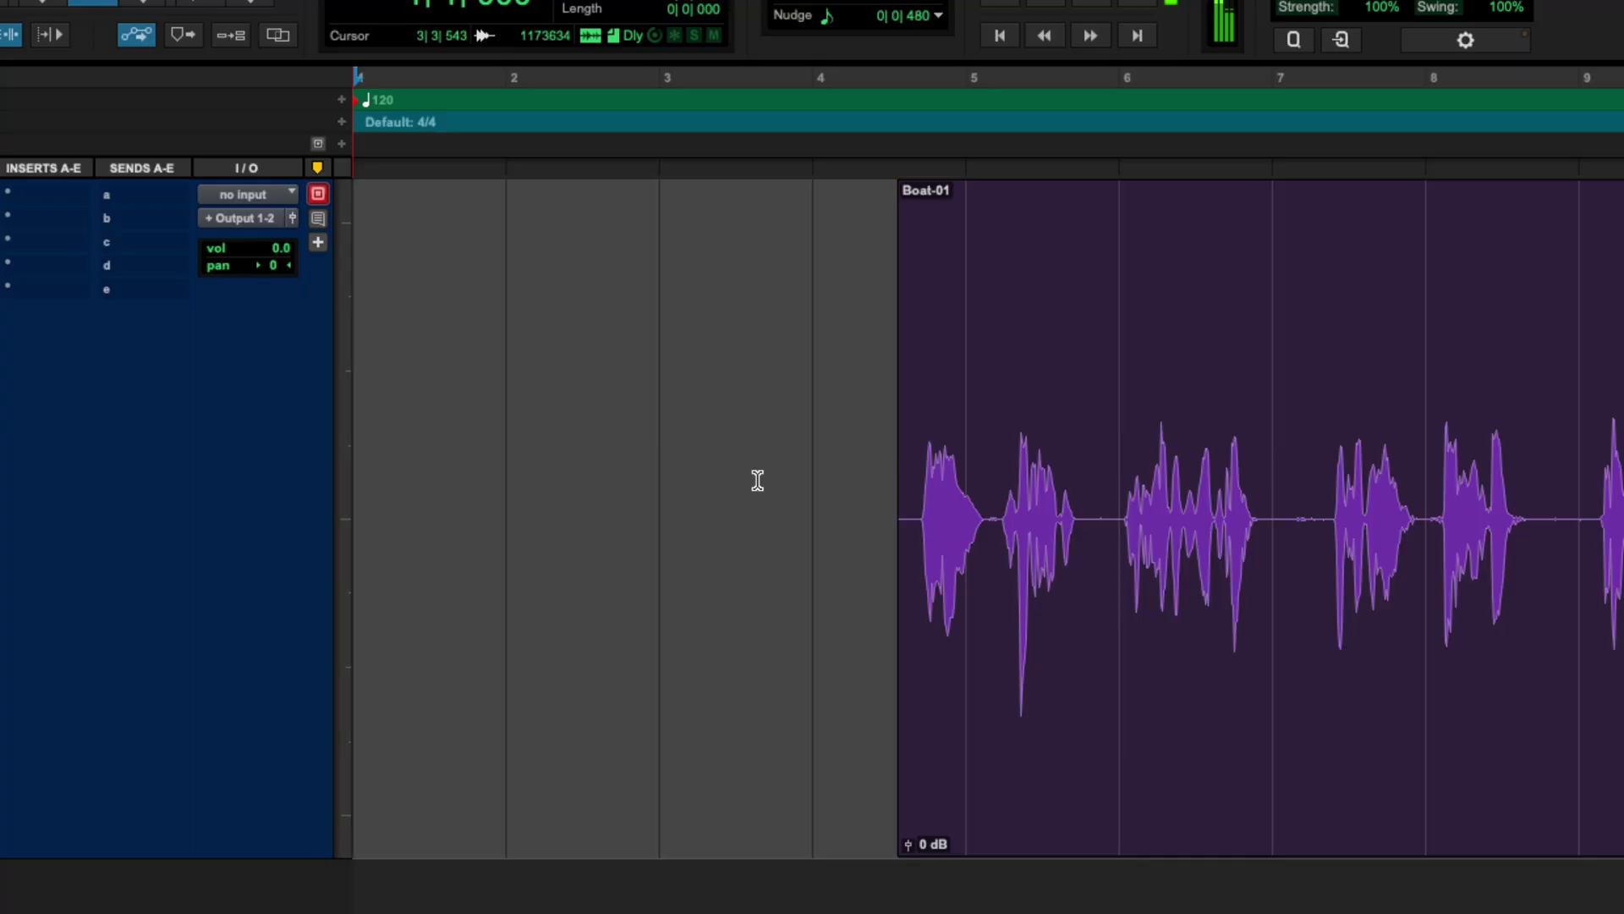
- Undo the clearing of the opening phrase, and look up the Clear command among the editing commands
key(ctrl+v)
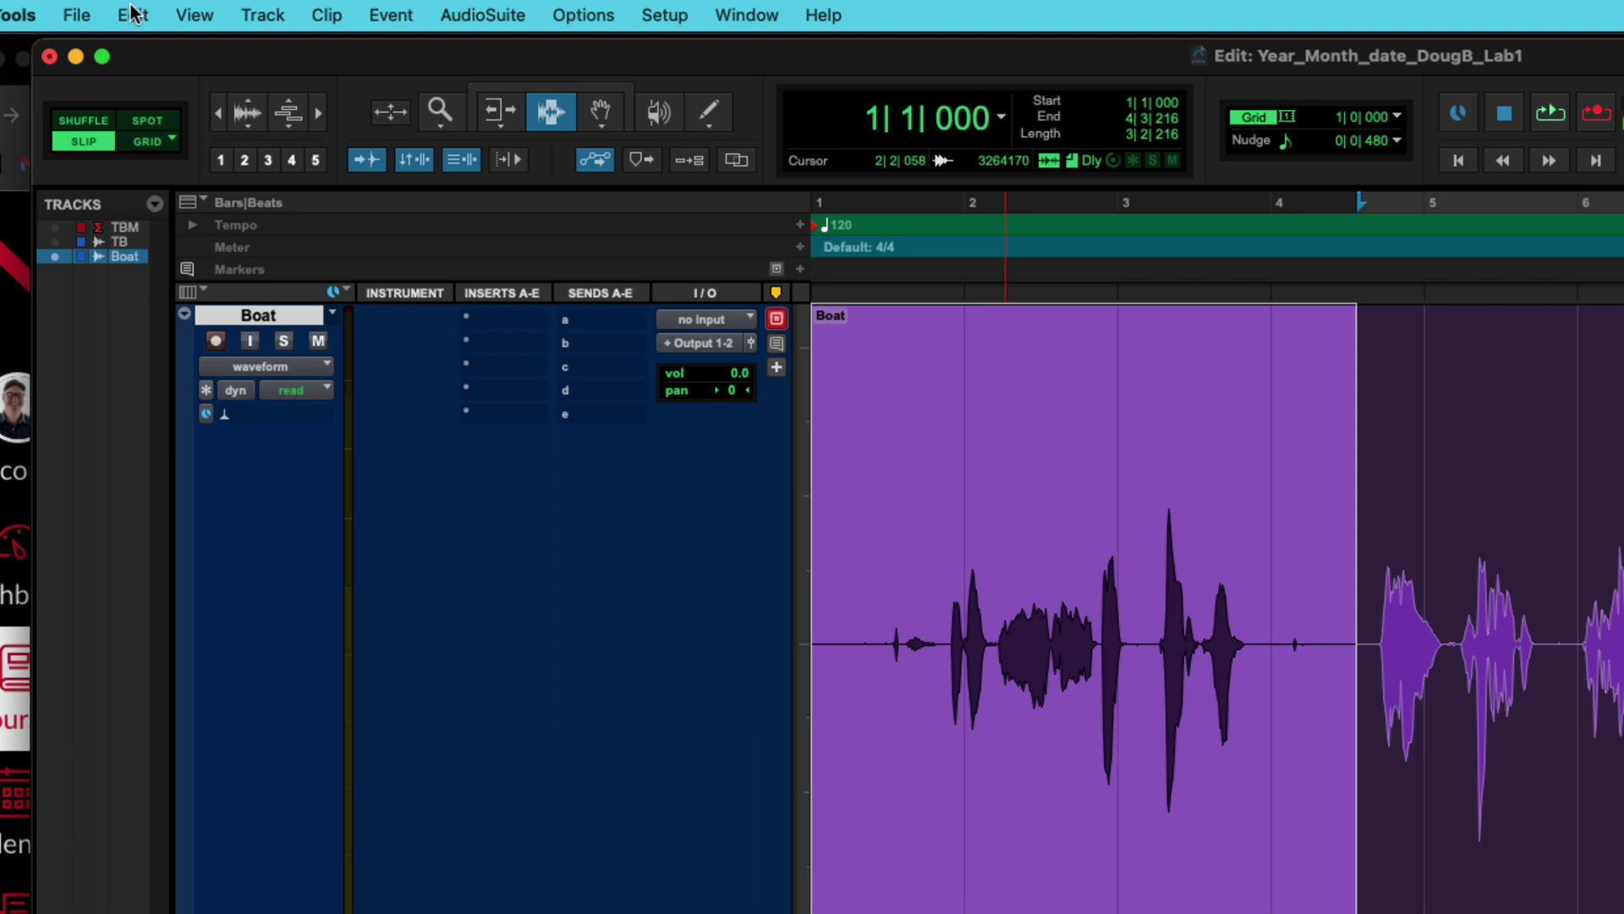
click(133, 13)
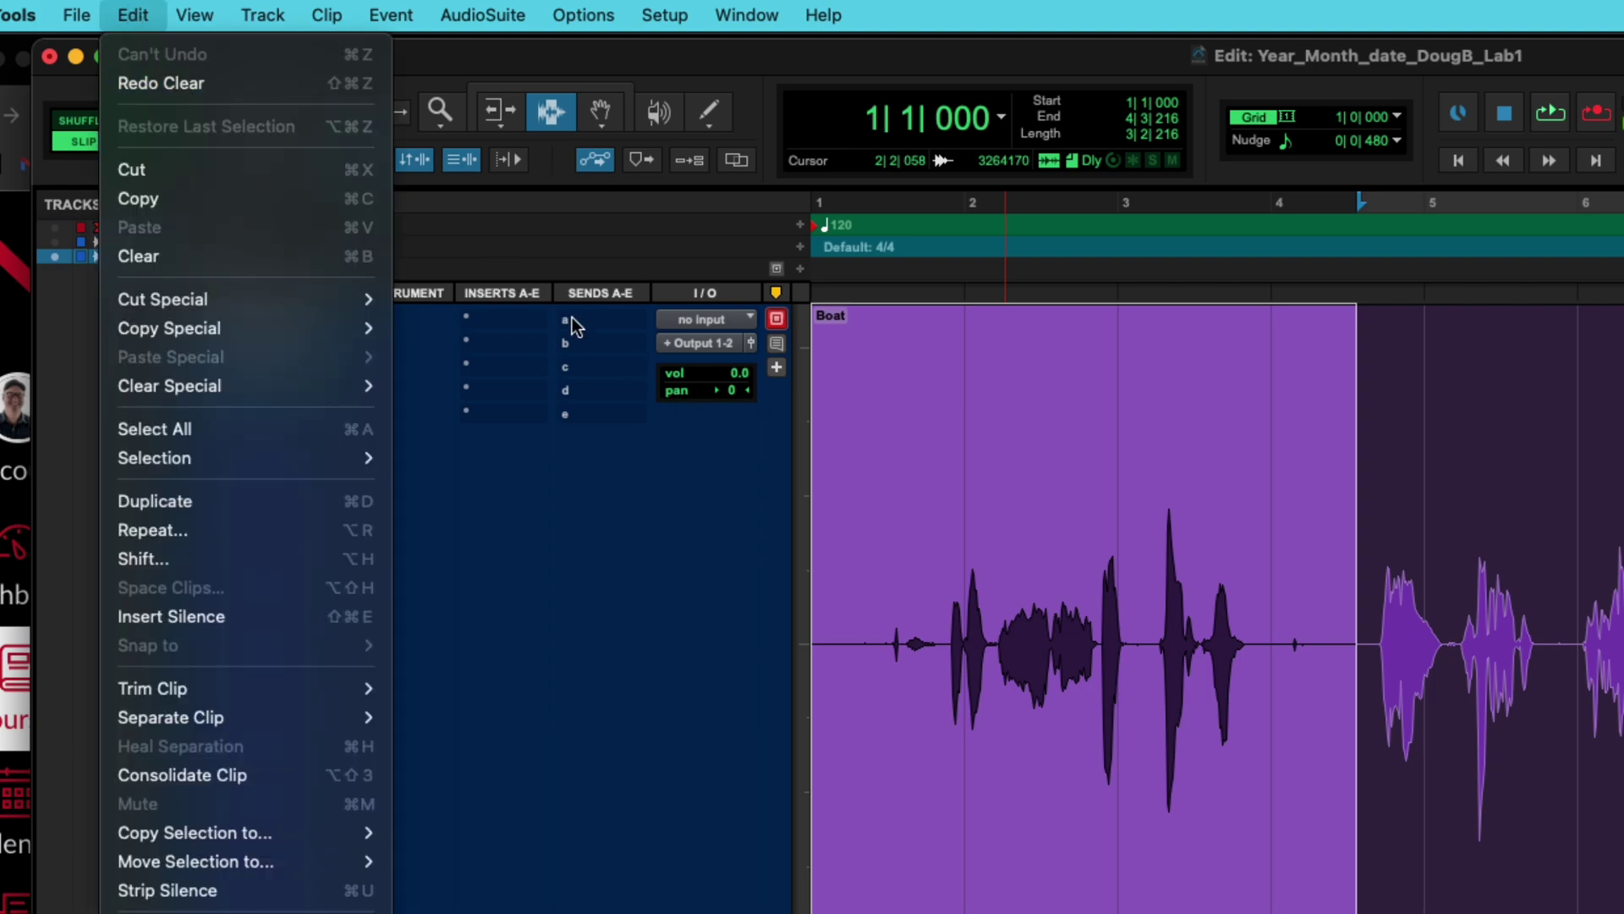
click(1072, 616)
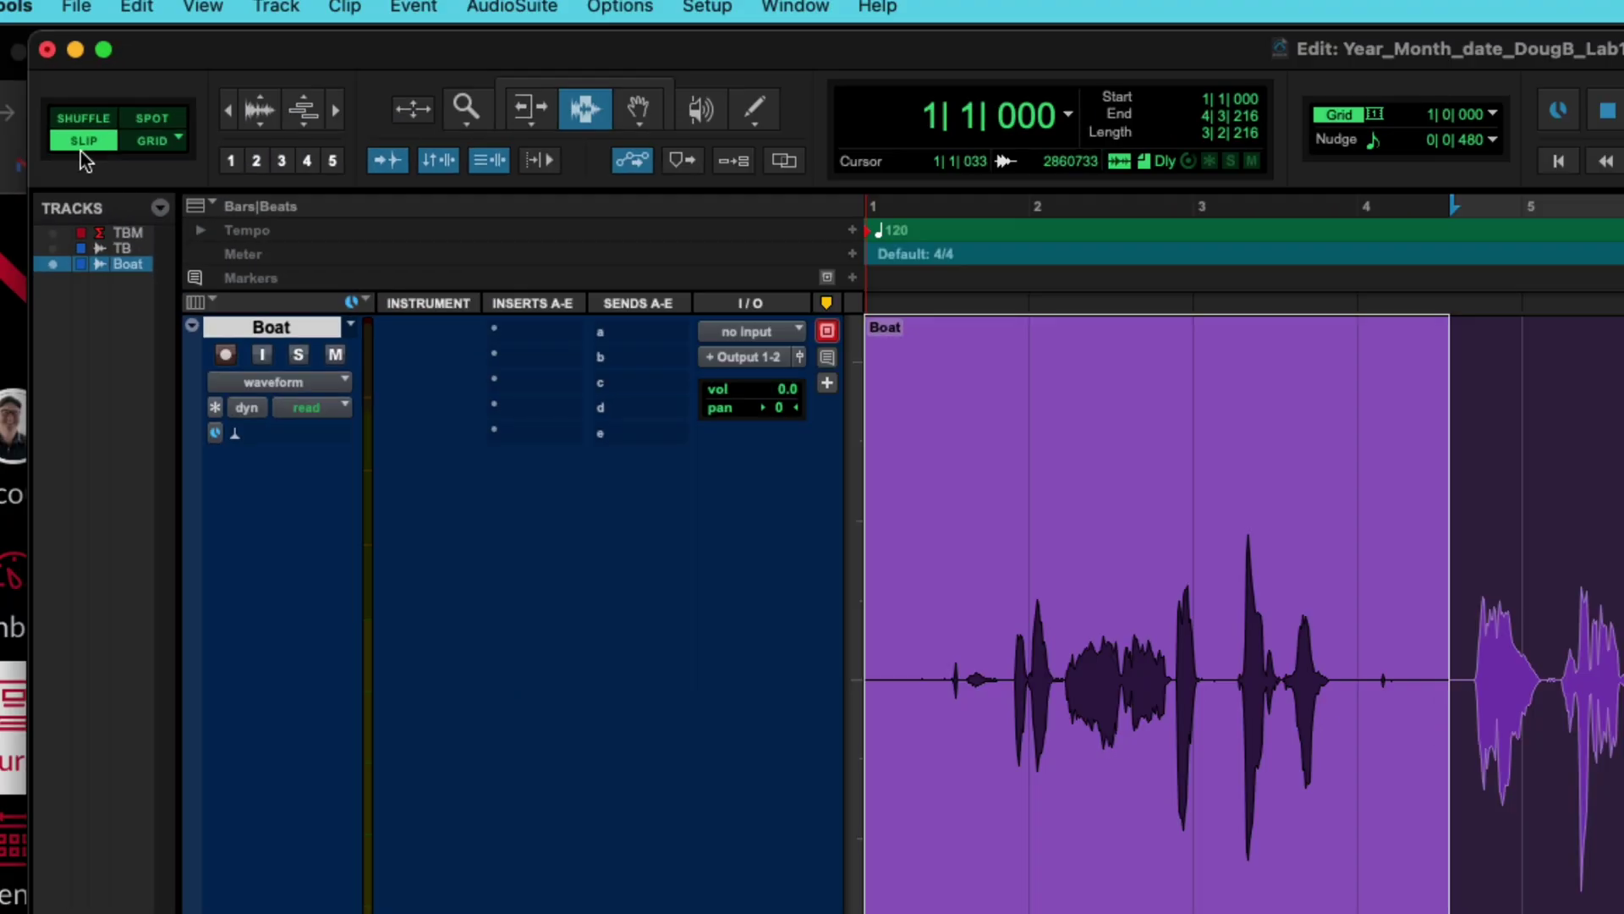
- In Shuffle mode, select the Boat clip's opening phrase from 1|1|000 to the gap before the second phrase and delete it
click(1336, 580)
drag(622, 275, 1097, 350)
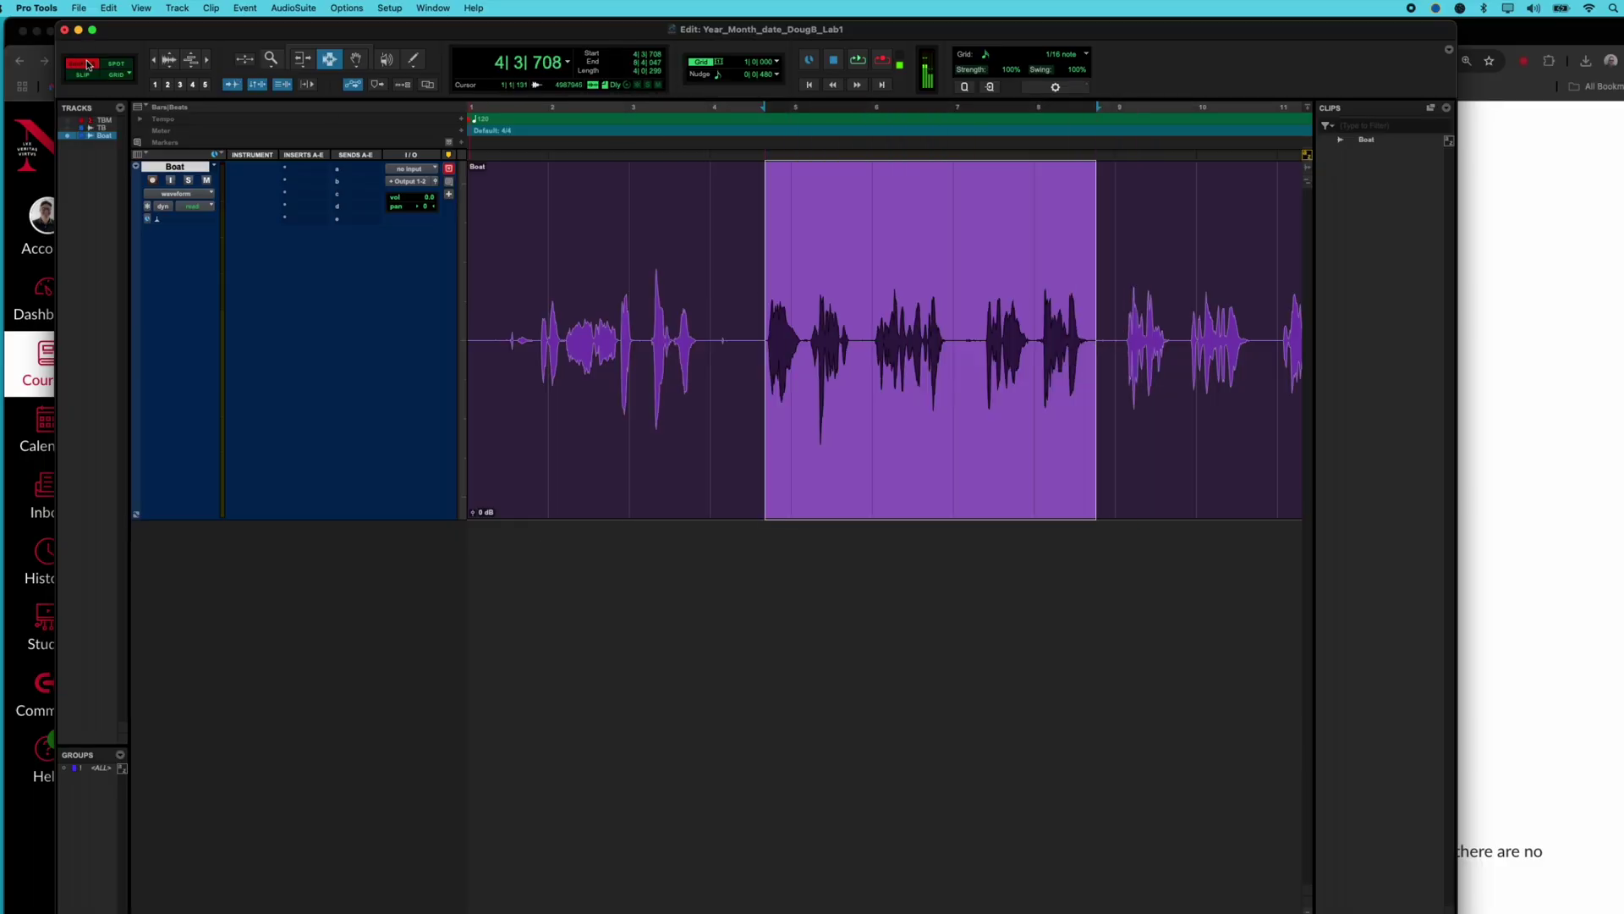
click(705, 318)
drag(751, 320, 540, 313)
drag(758, 340, 390, 302)
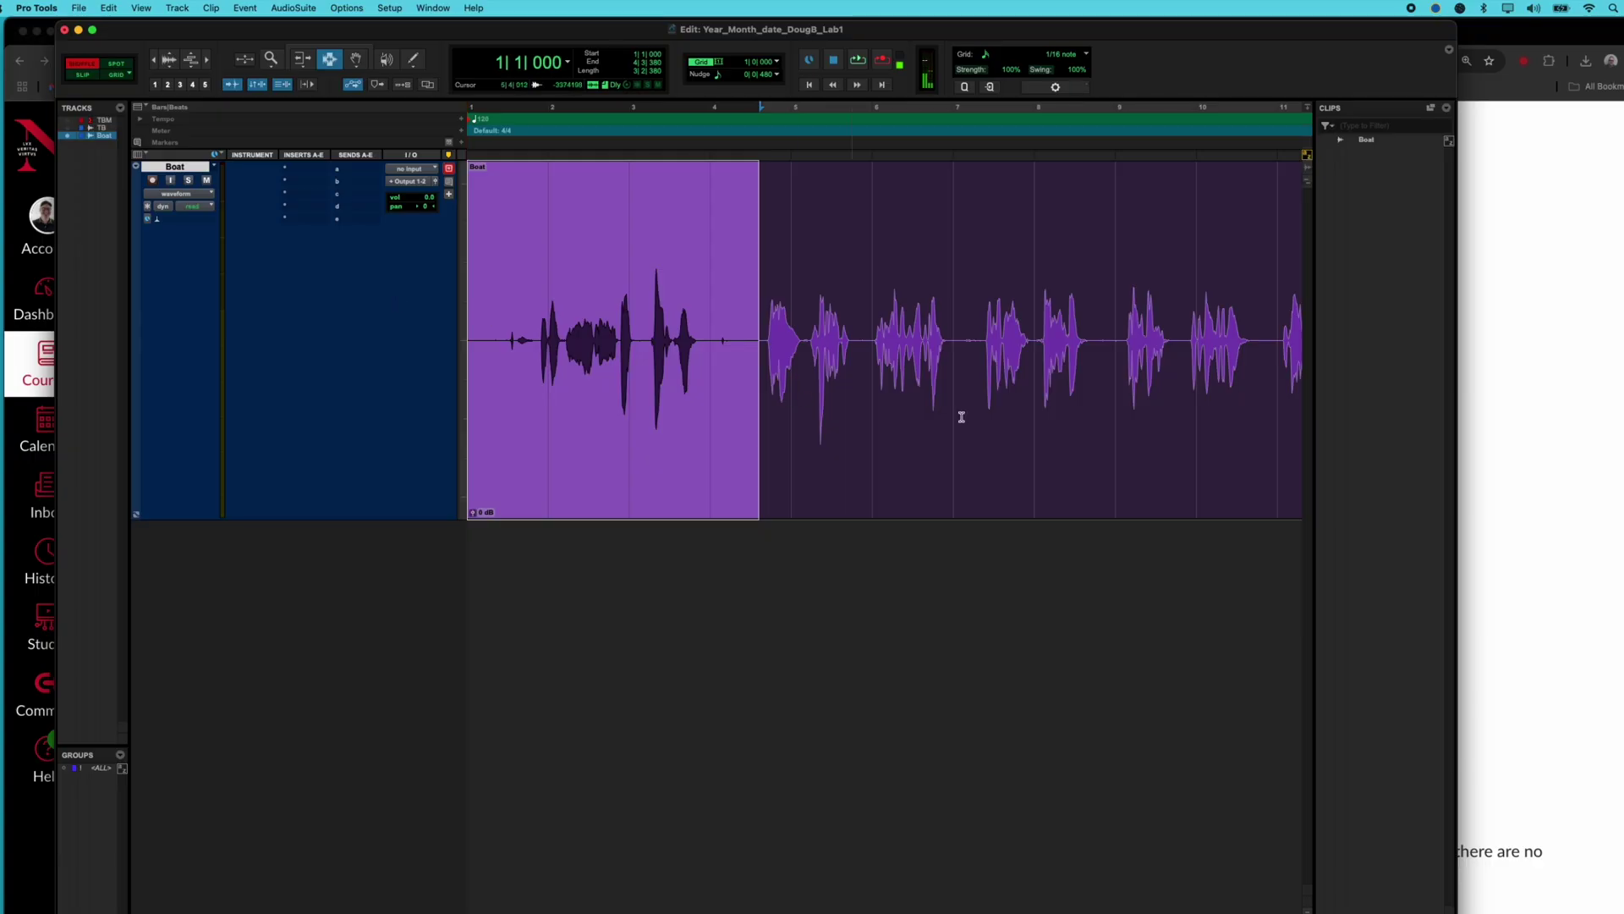
key(Delete)
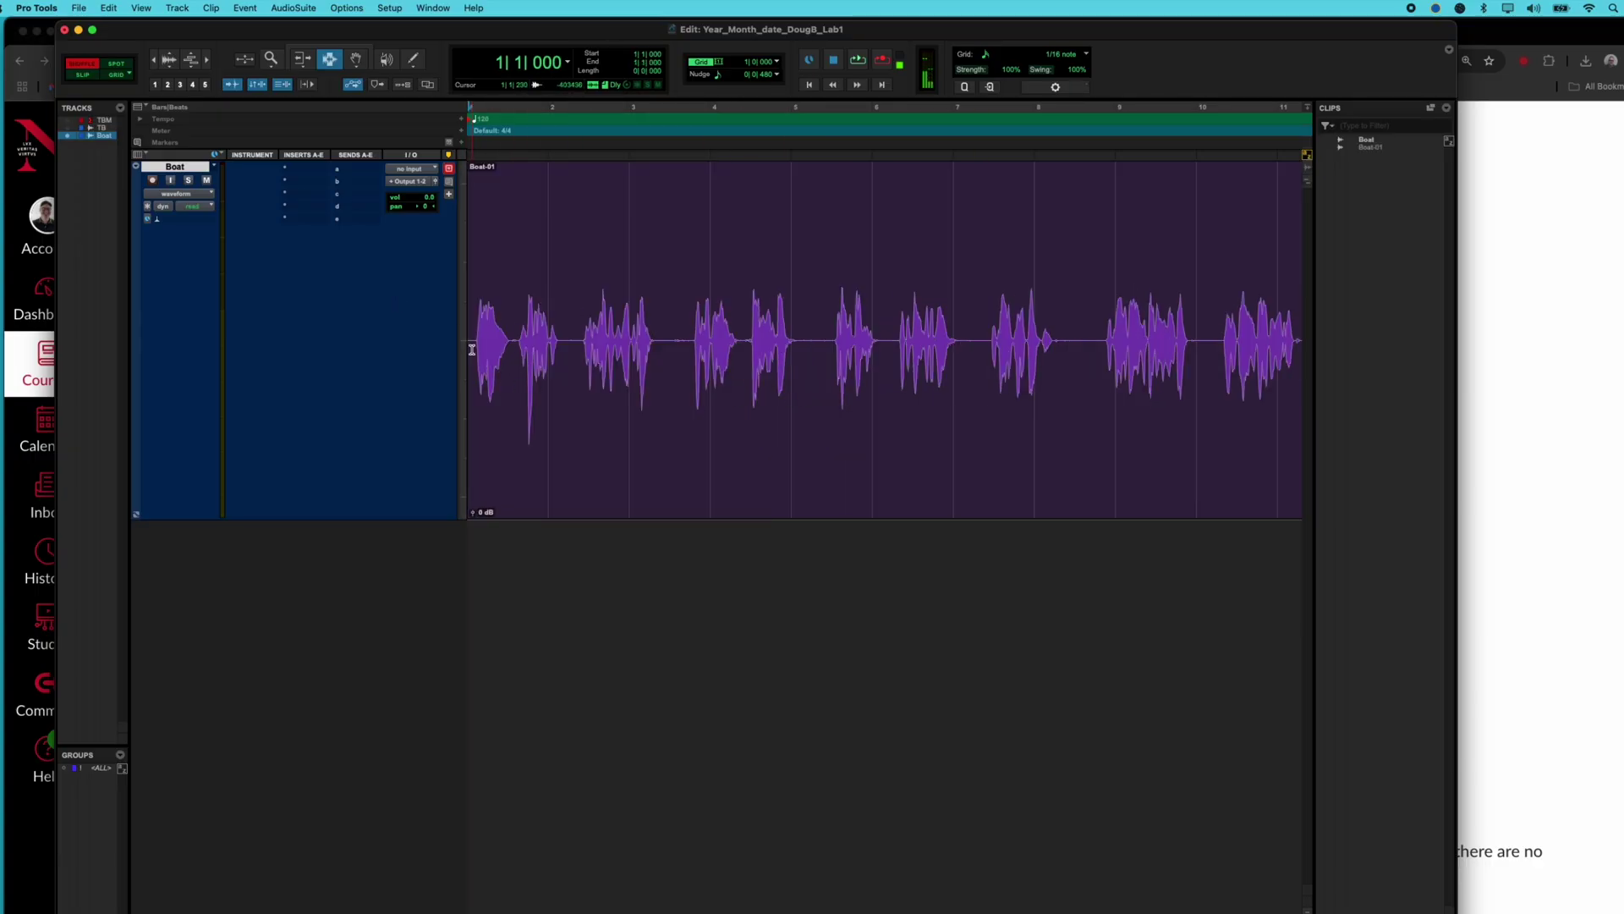
- Play the shortened clip from the session start through about bar 17, listening for the next passage to cut
key(space)
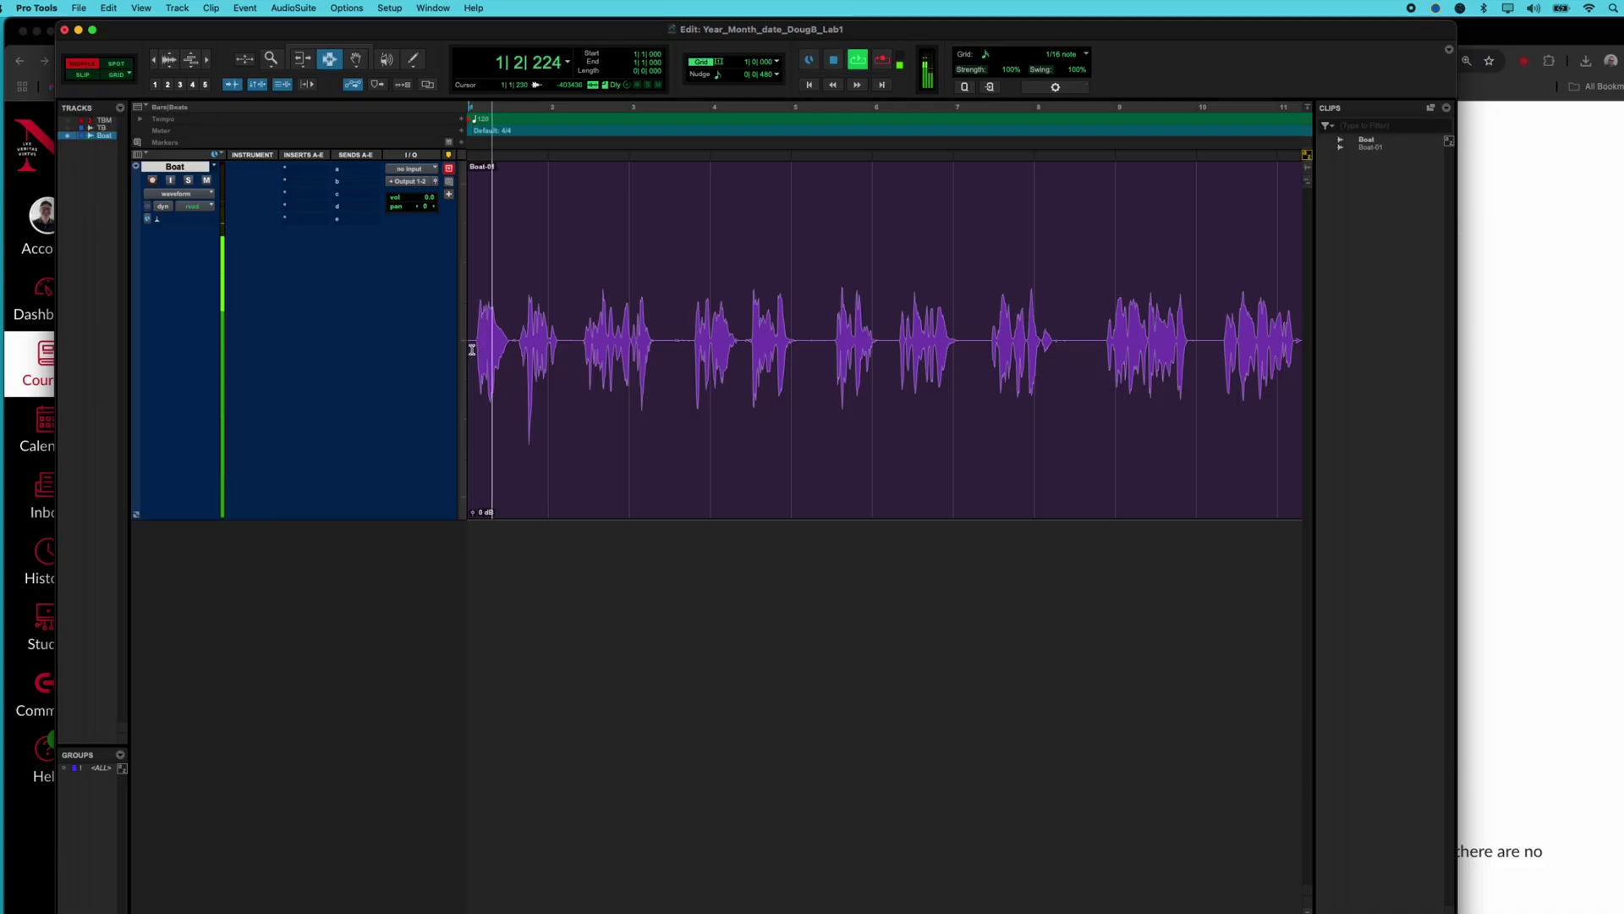
key(space)
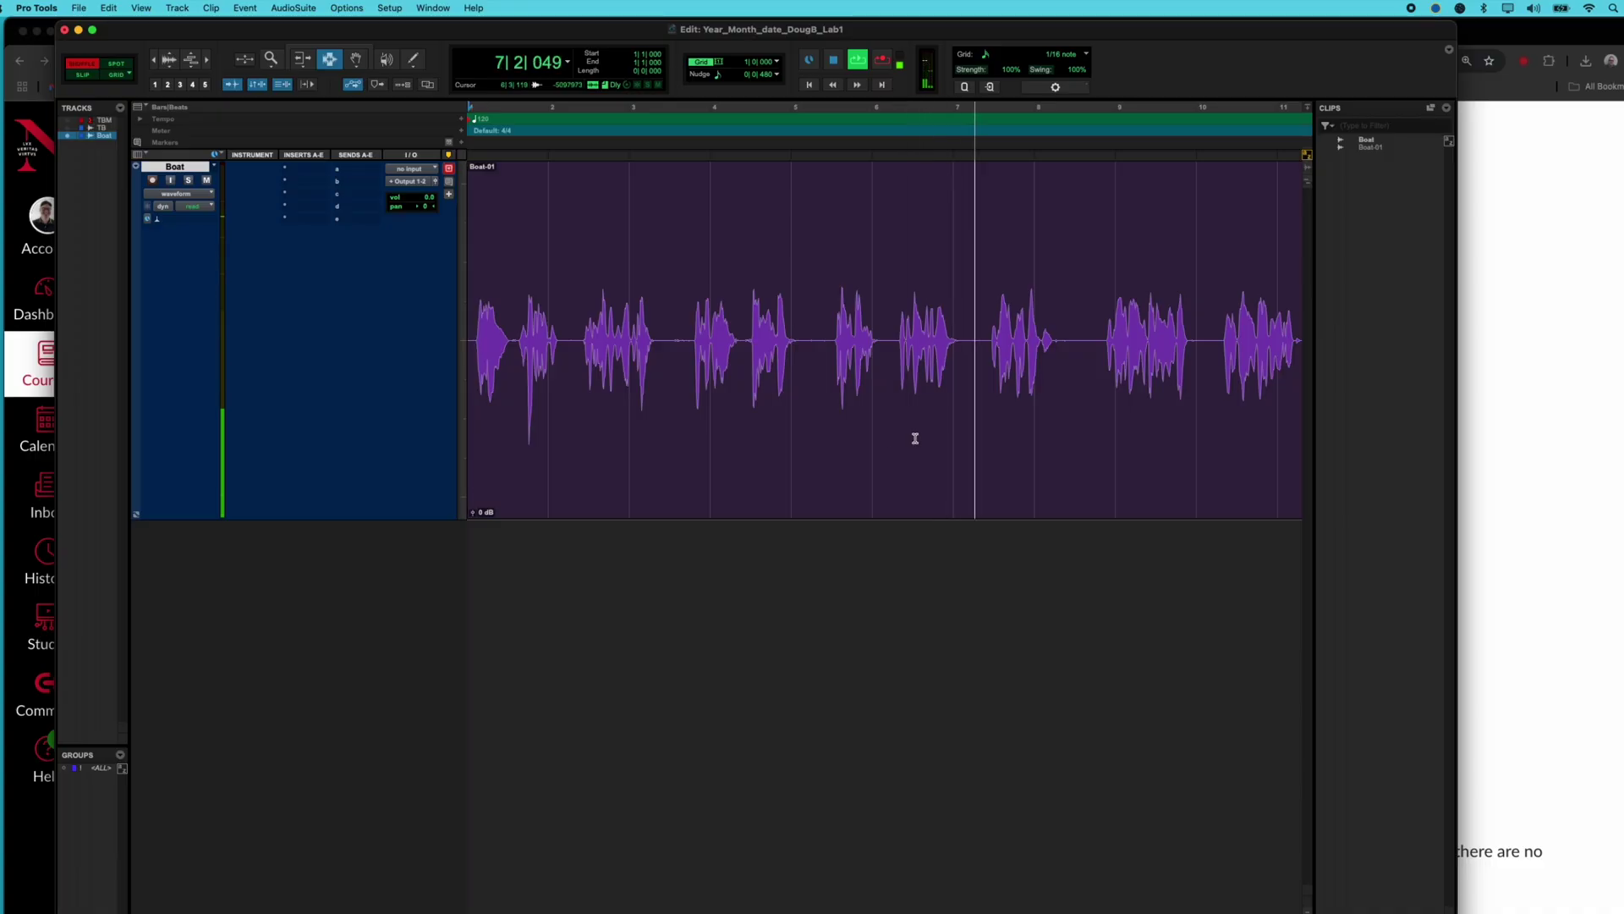
scroll(865, 442, right, 5)
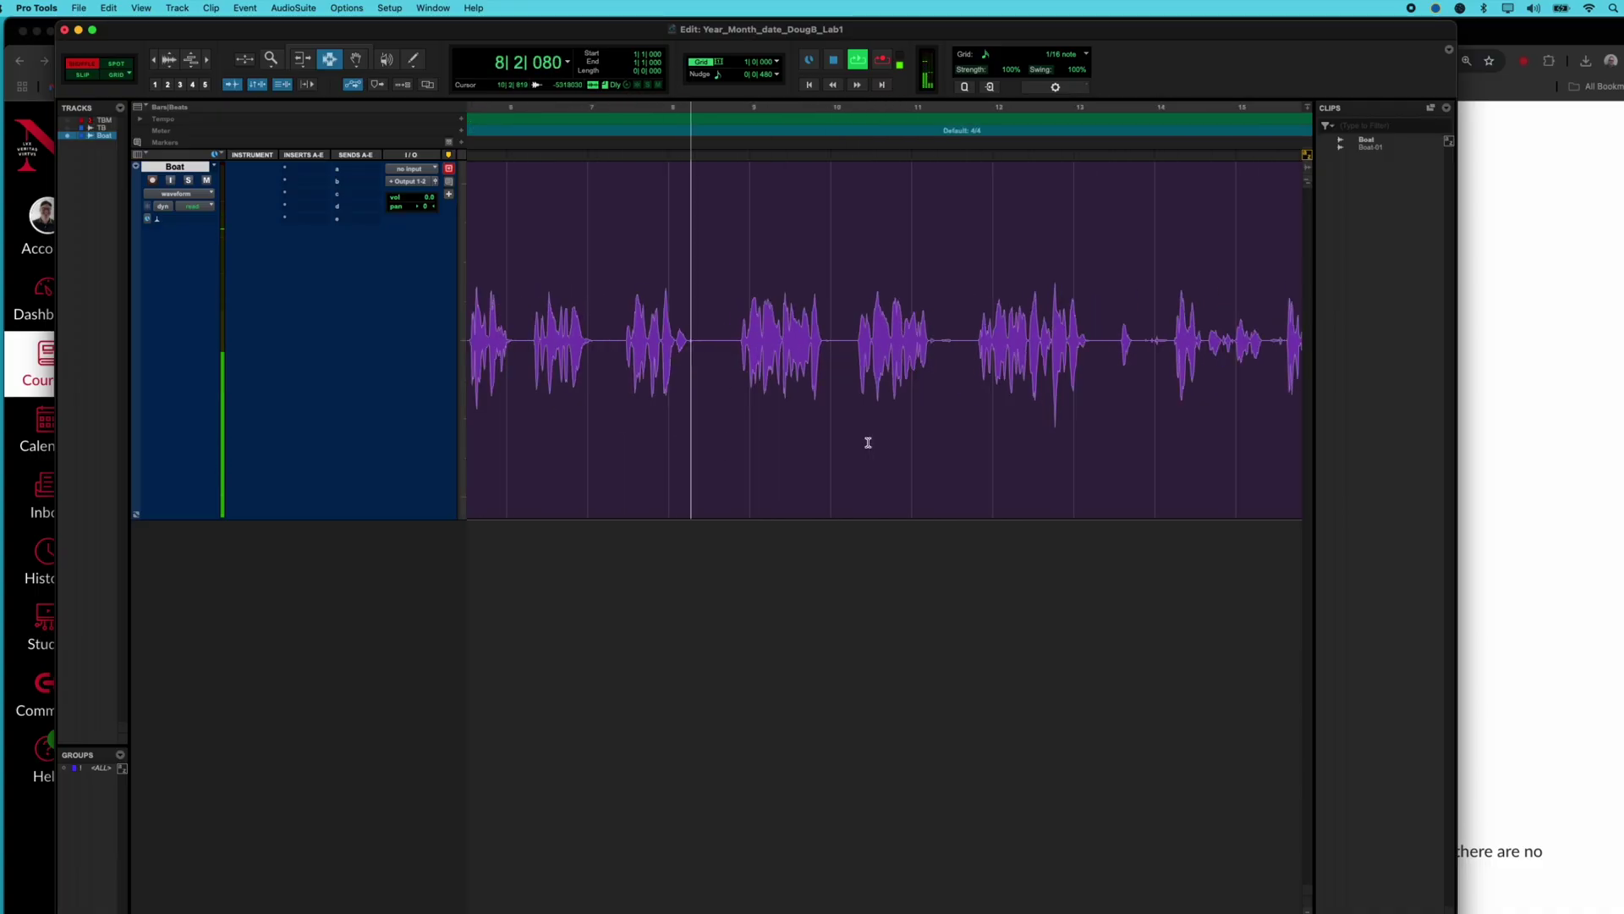
scroll(866, 442, right, 2)
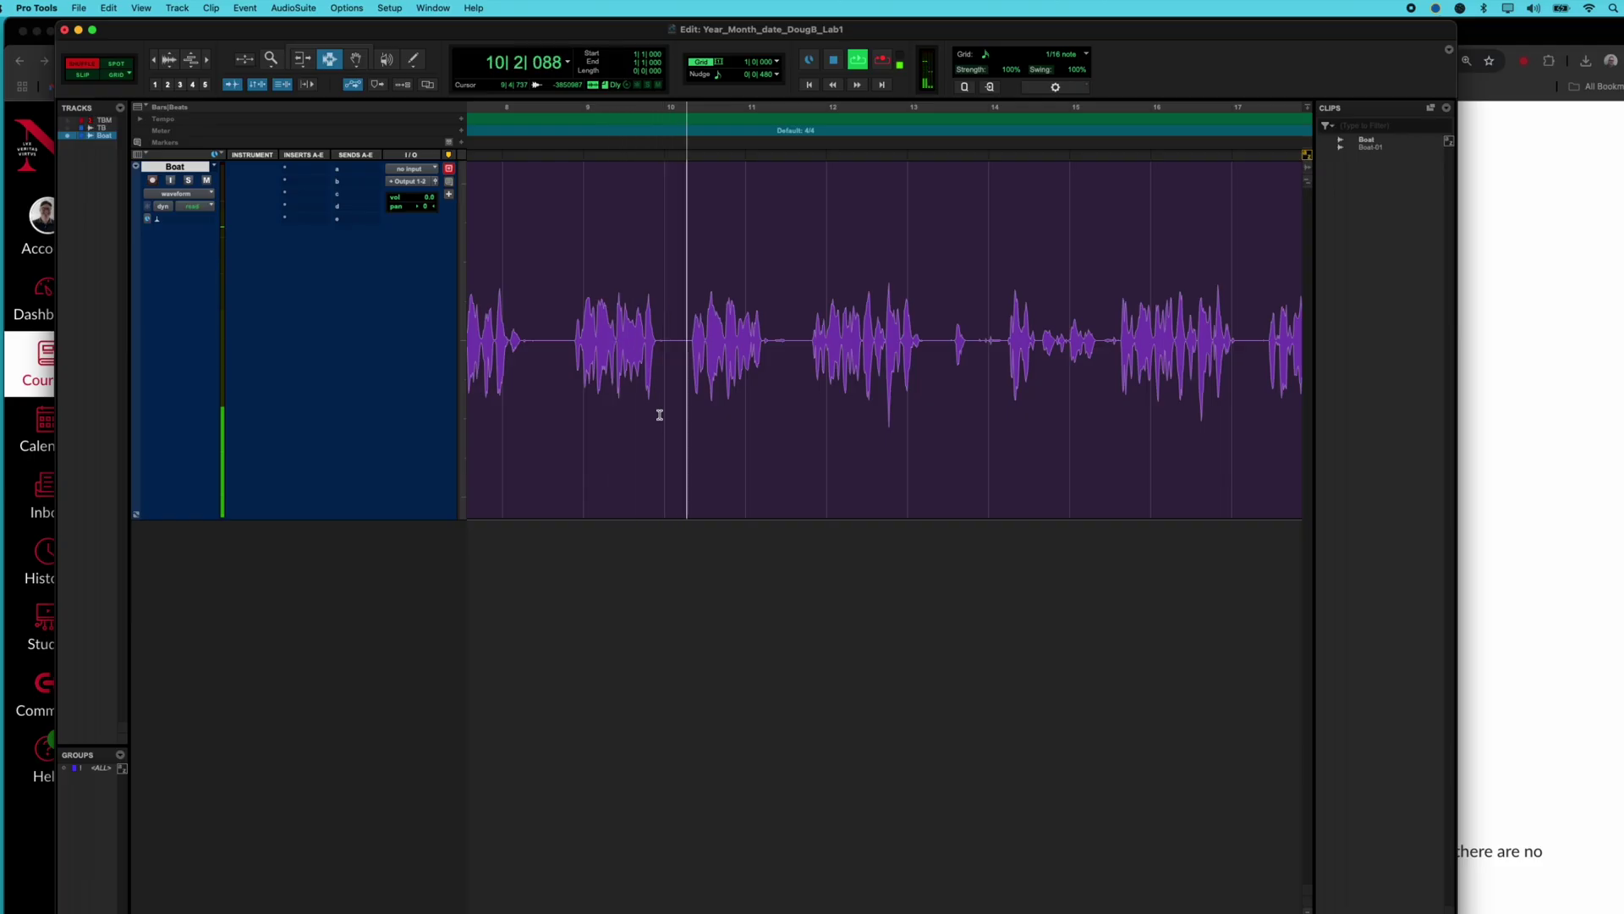
scroll(660, 414, right, 2)
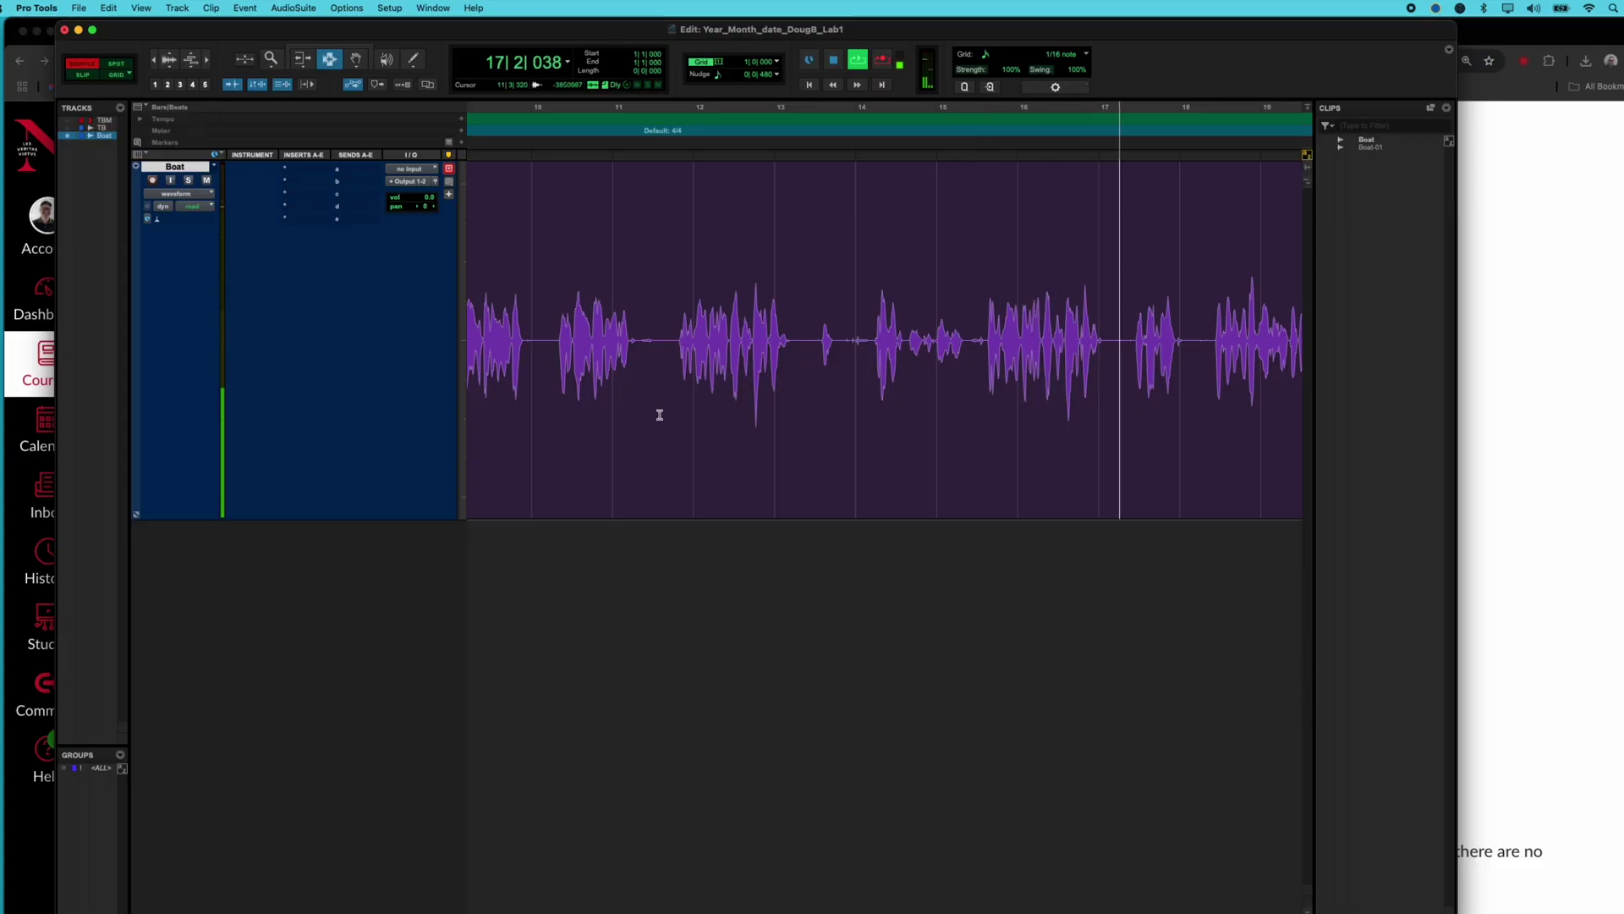
key(space)
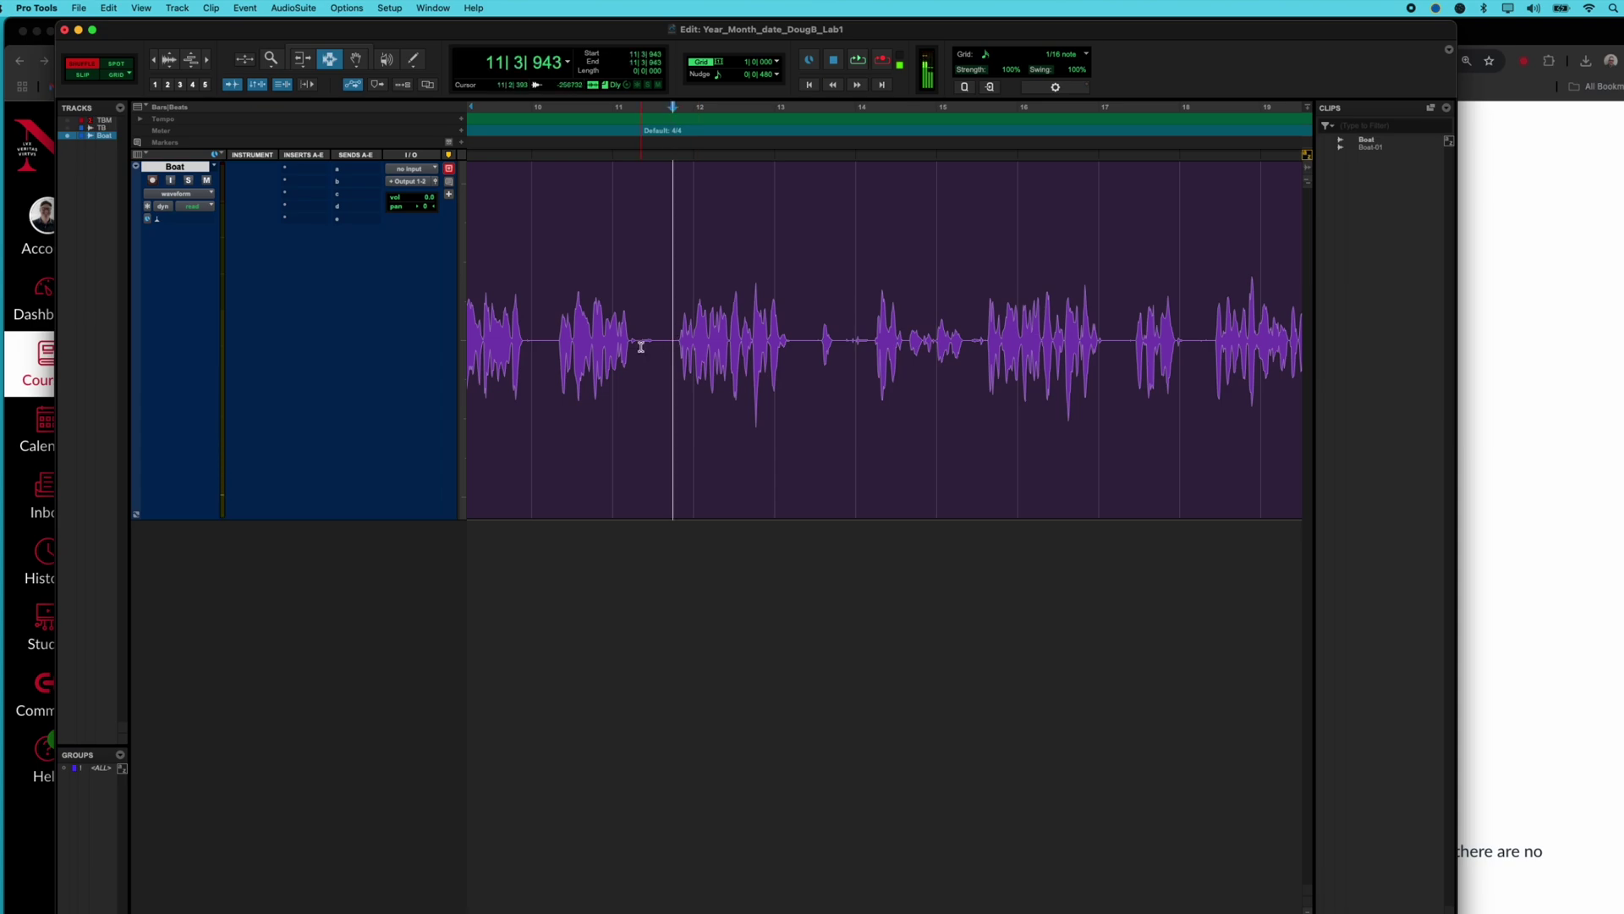
- Play from 10|2|031 and mark the boundaries of the passage to remove, near bar 11 and bar 15
drag(637, 345, 659, 341)
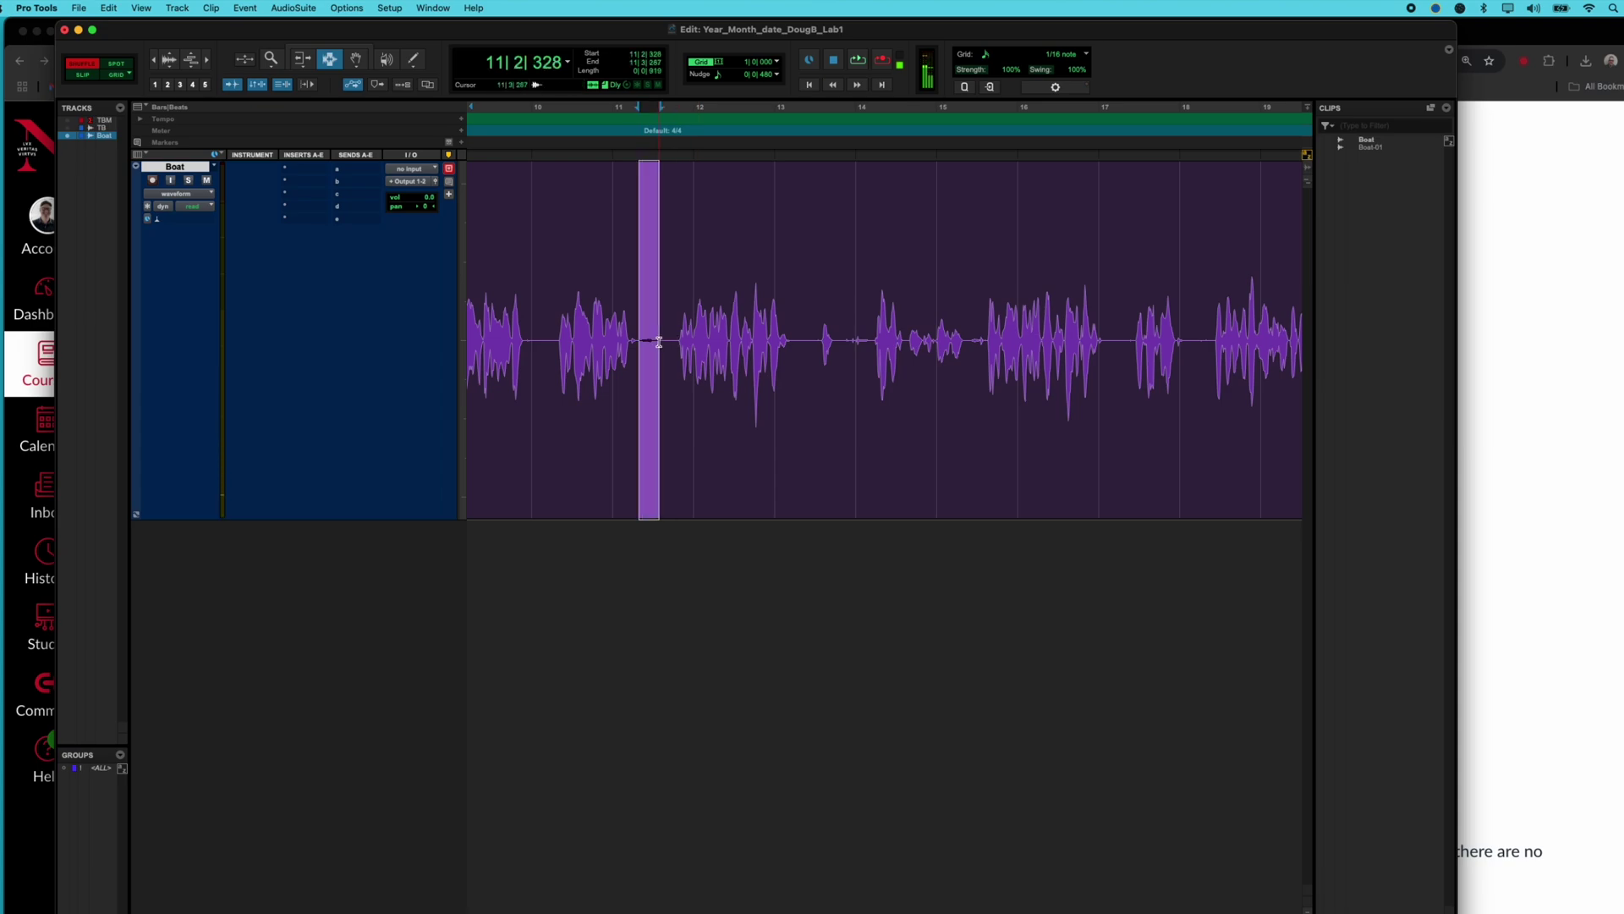
click(553, 349)
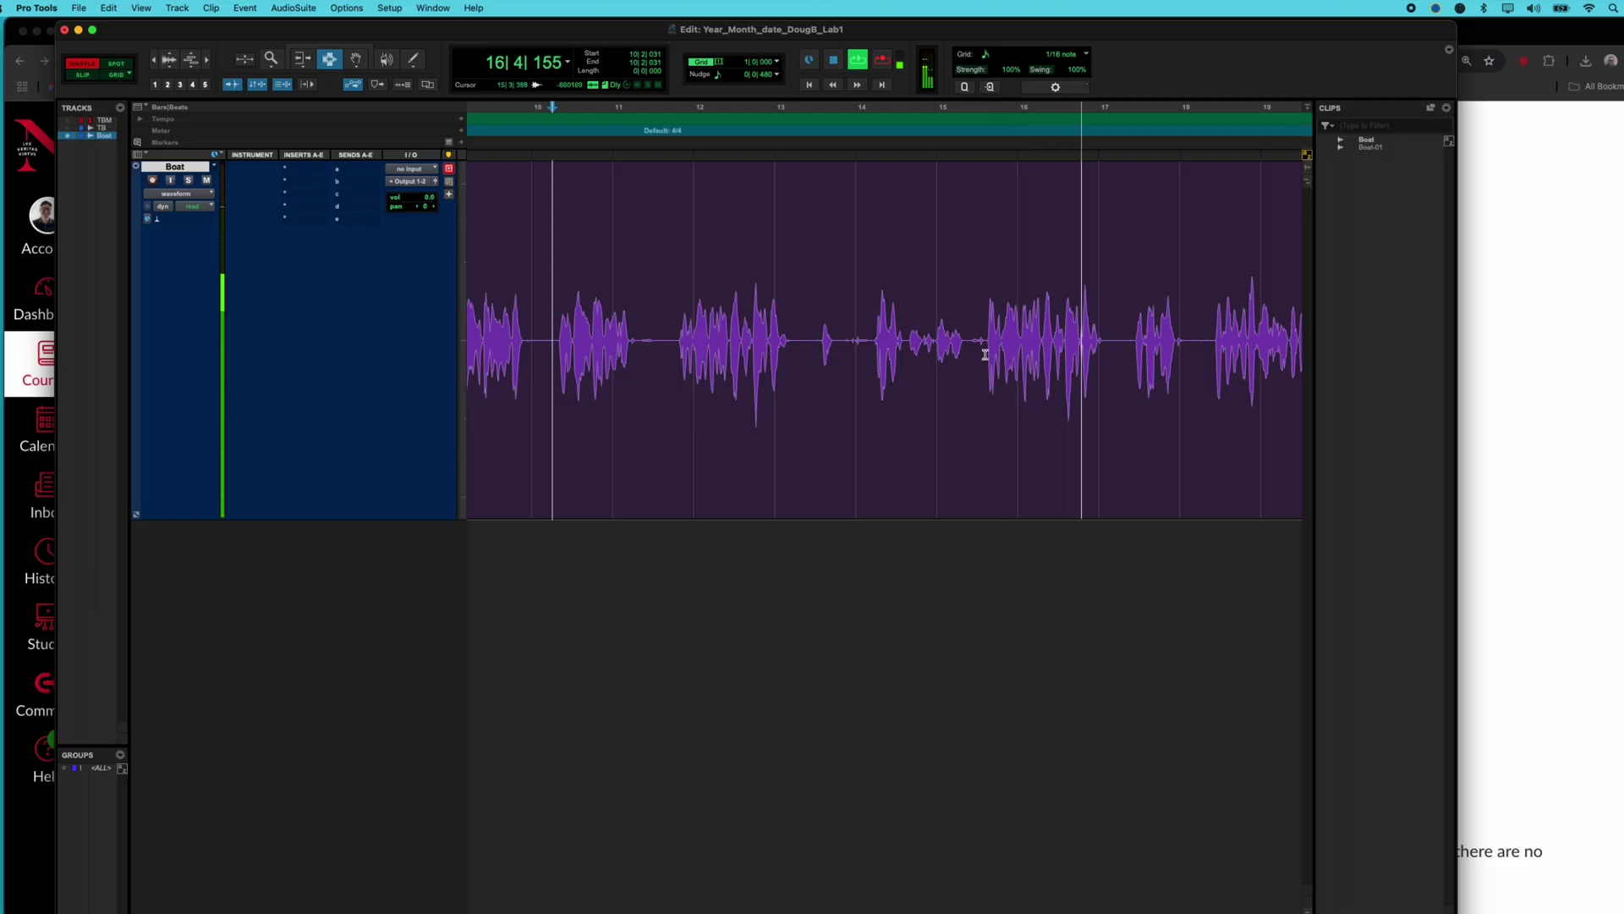
key(space)
drag(985, 352, 1108, 361)
click(961, 362)
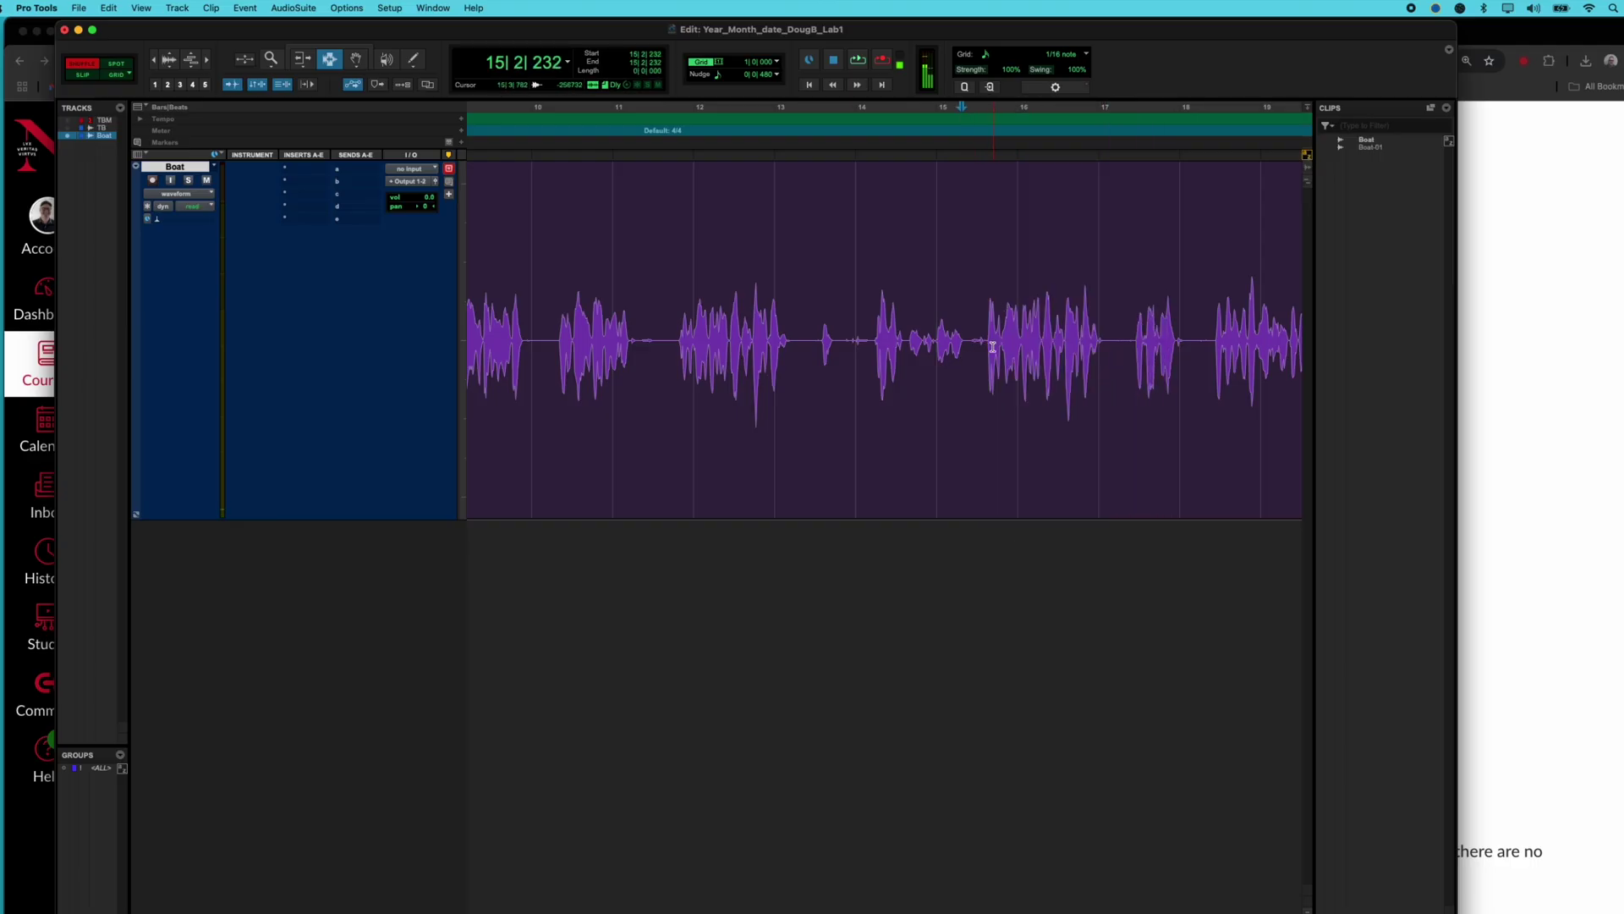
- Select the passage from 11|4|246 to 15|3|388 and delete it in Shuffle mode
drag(984, 352, 642, 368)
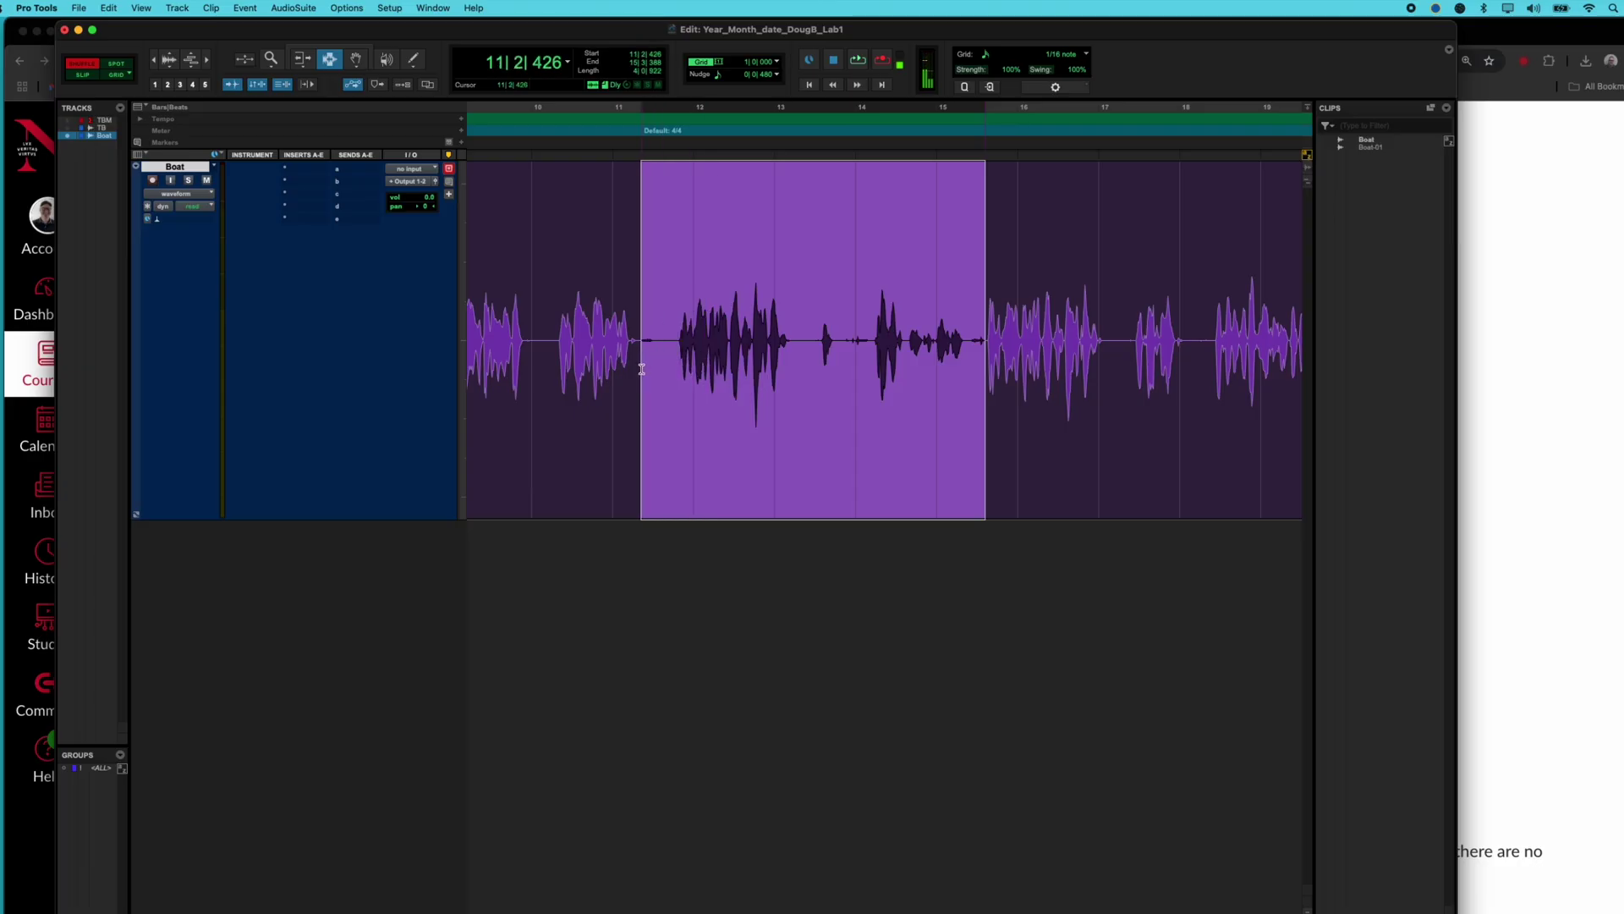
drag(642, 369, 679, 371)
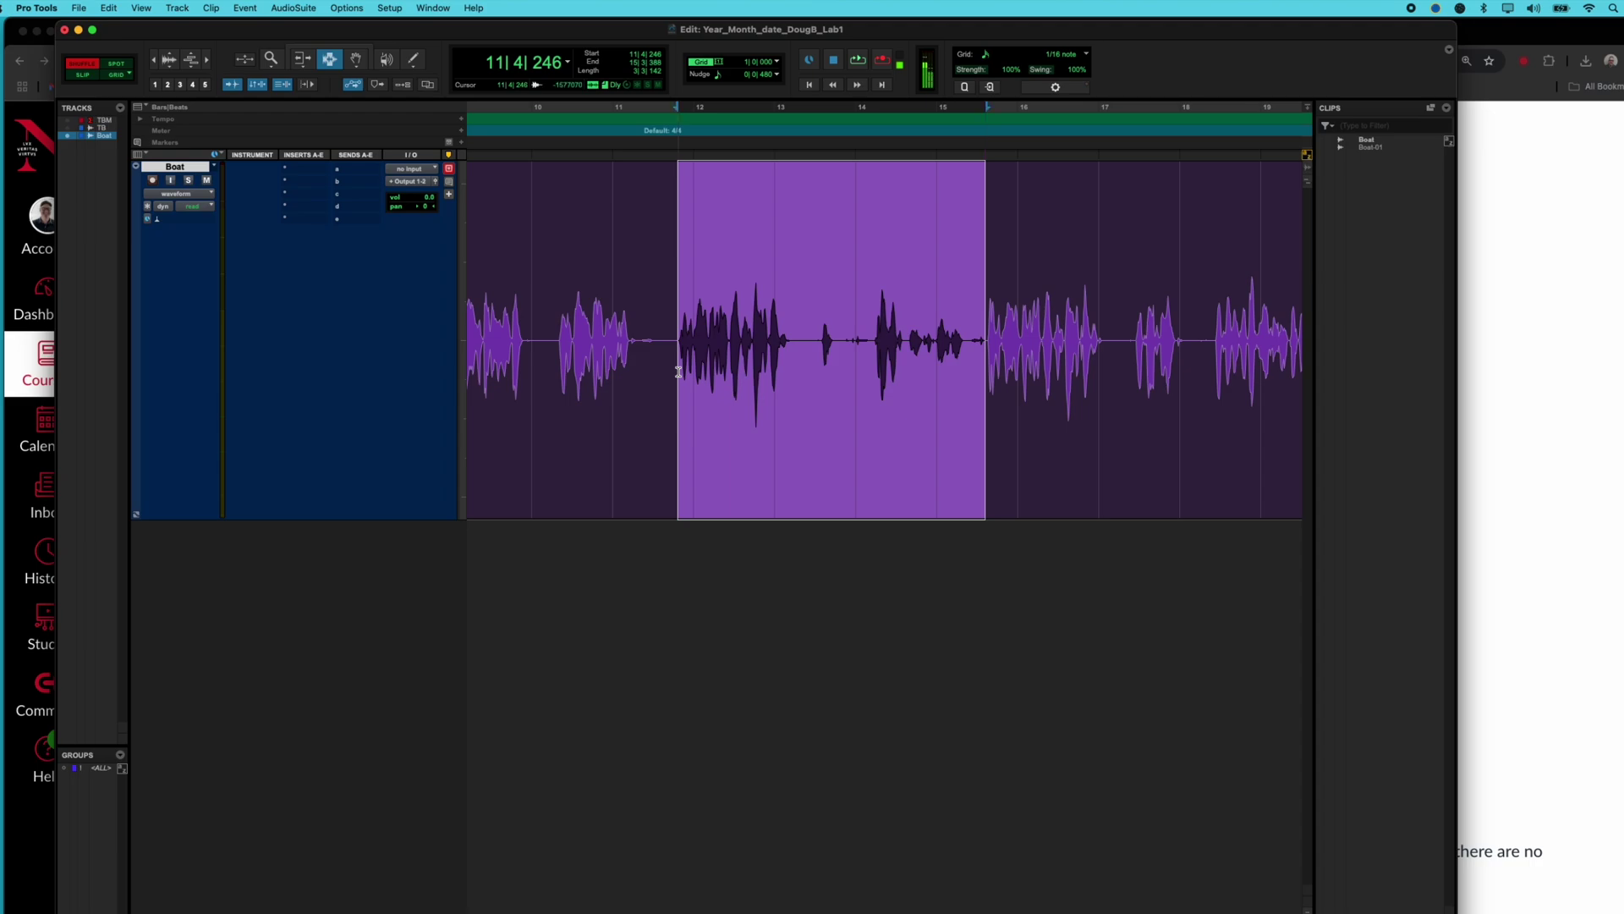
key(Delete)
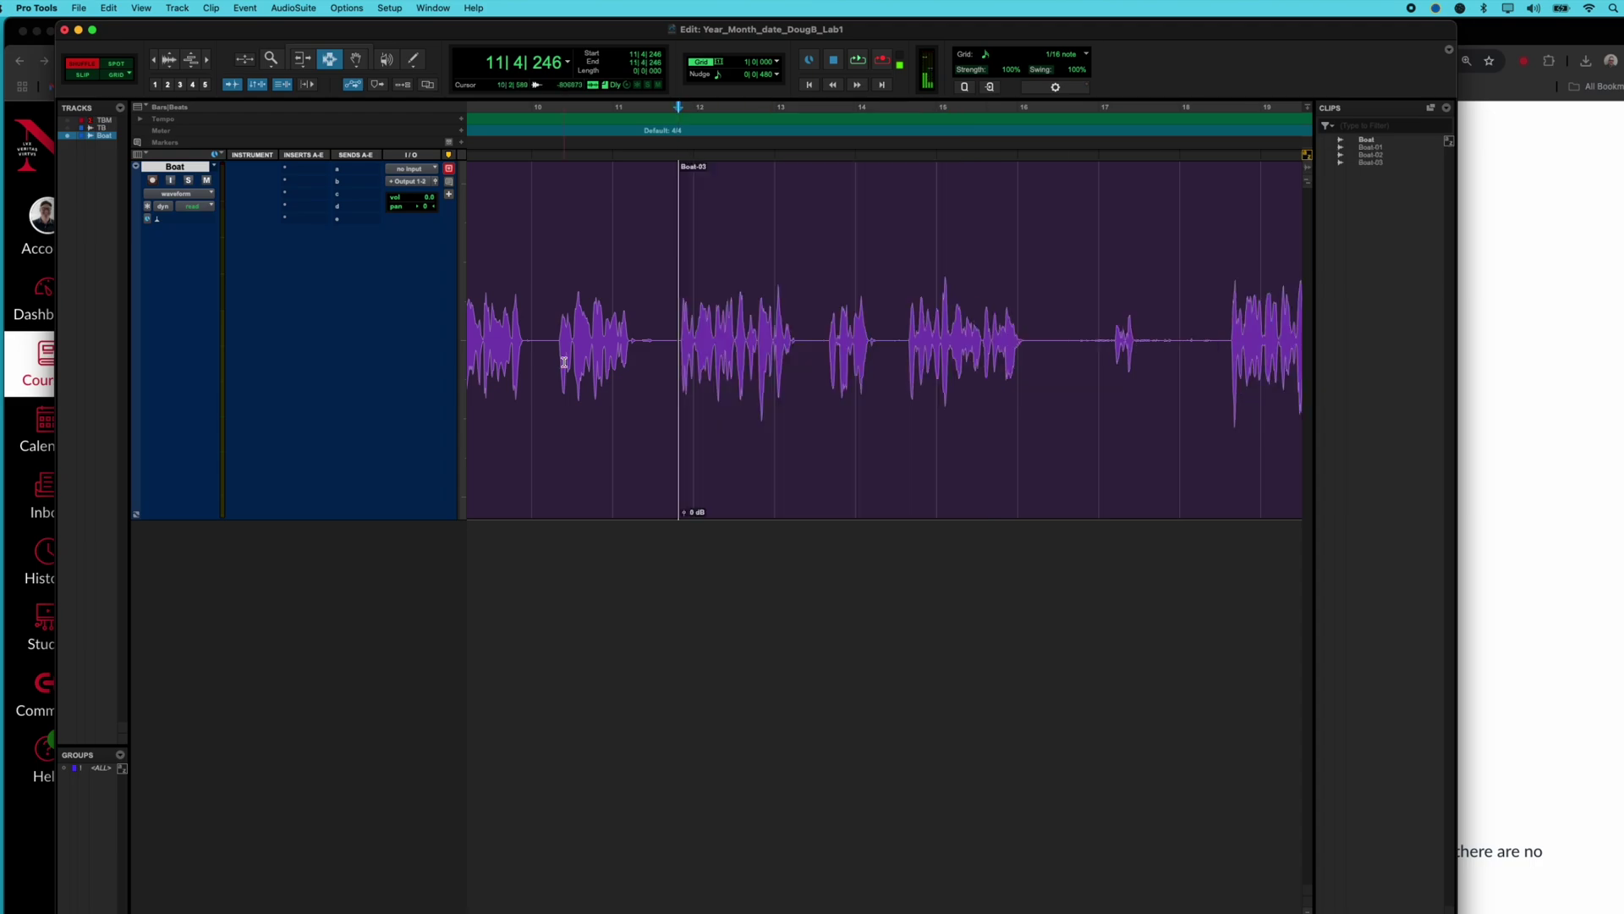
- Audition the new edit from several insertion points, including 10|1|663, 11|1|730 and 10|1|794
key(space)
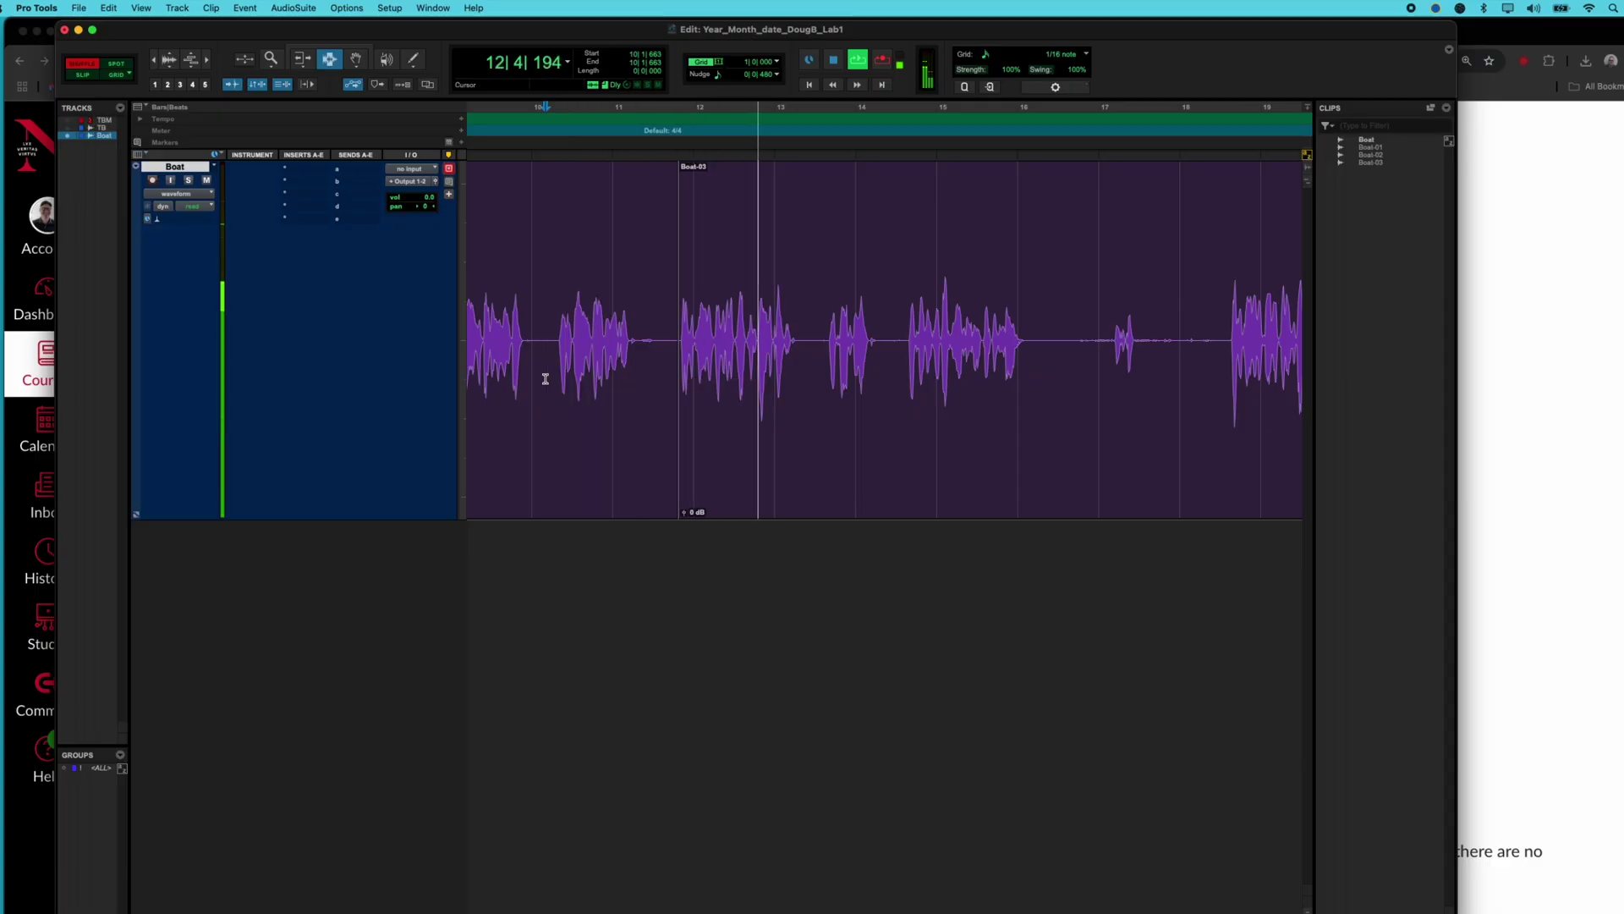
key(space)
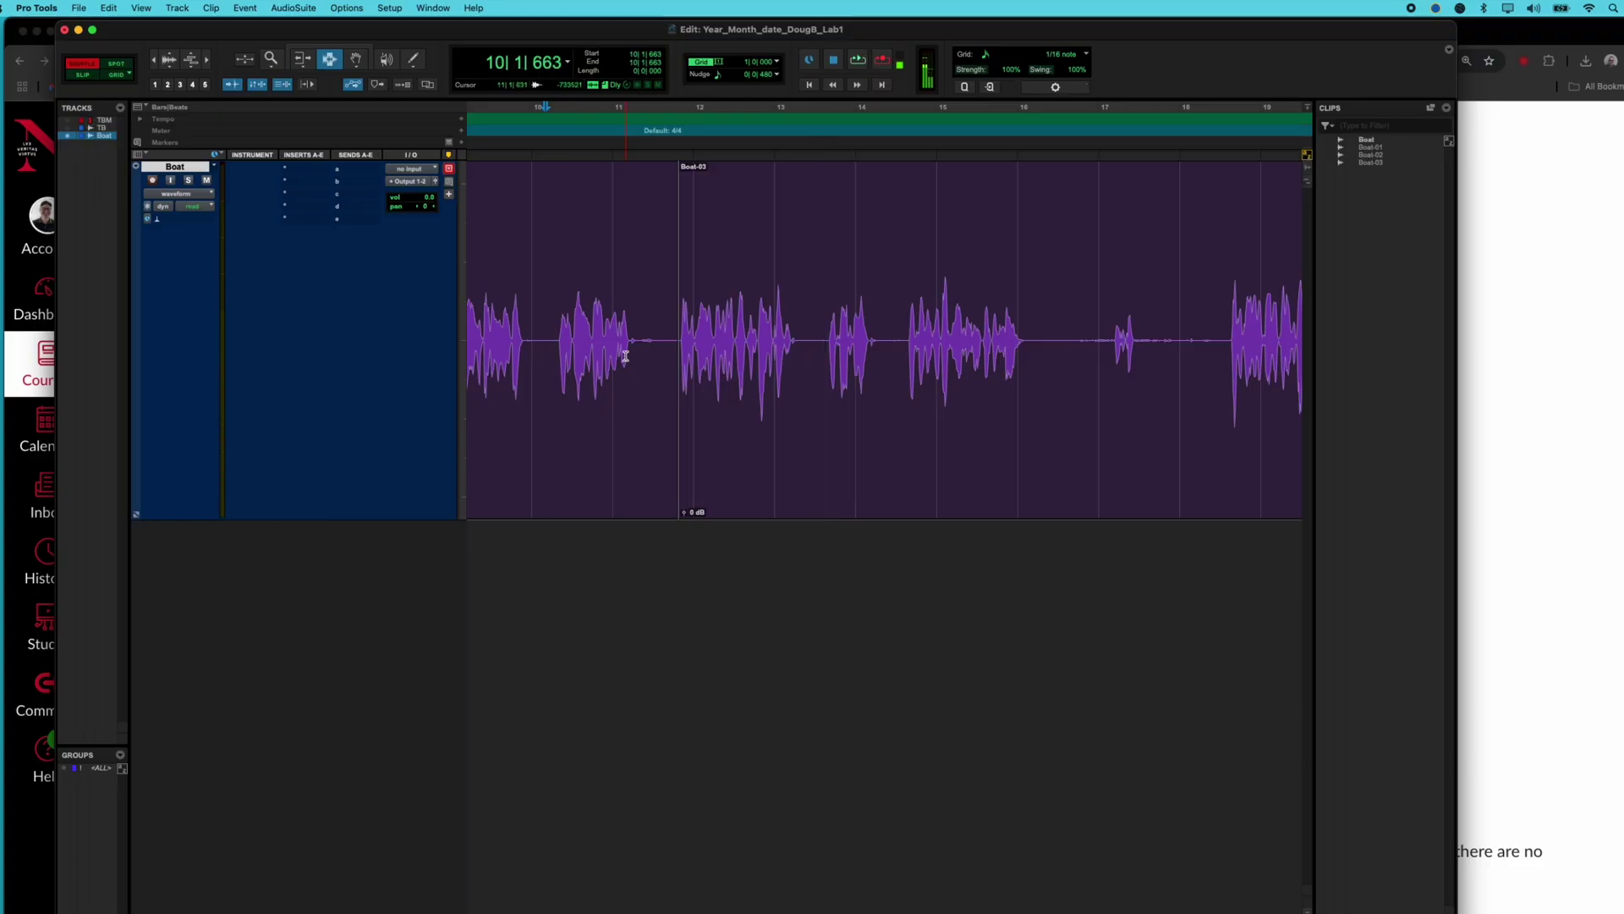
click(628, 357)
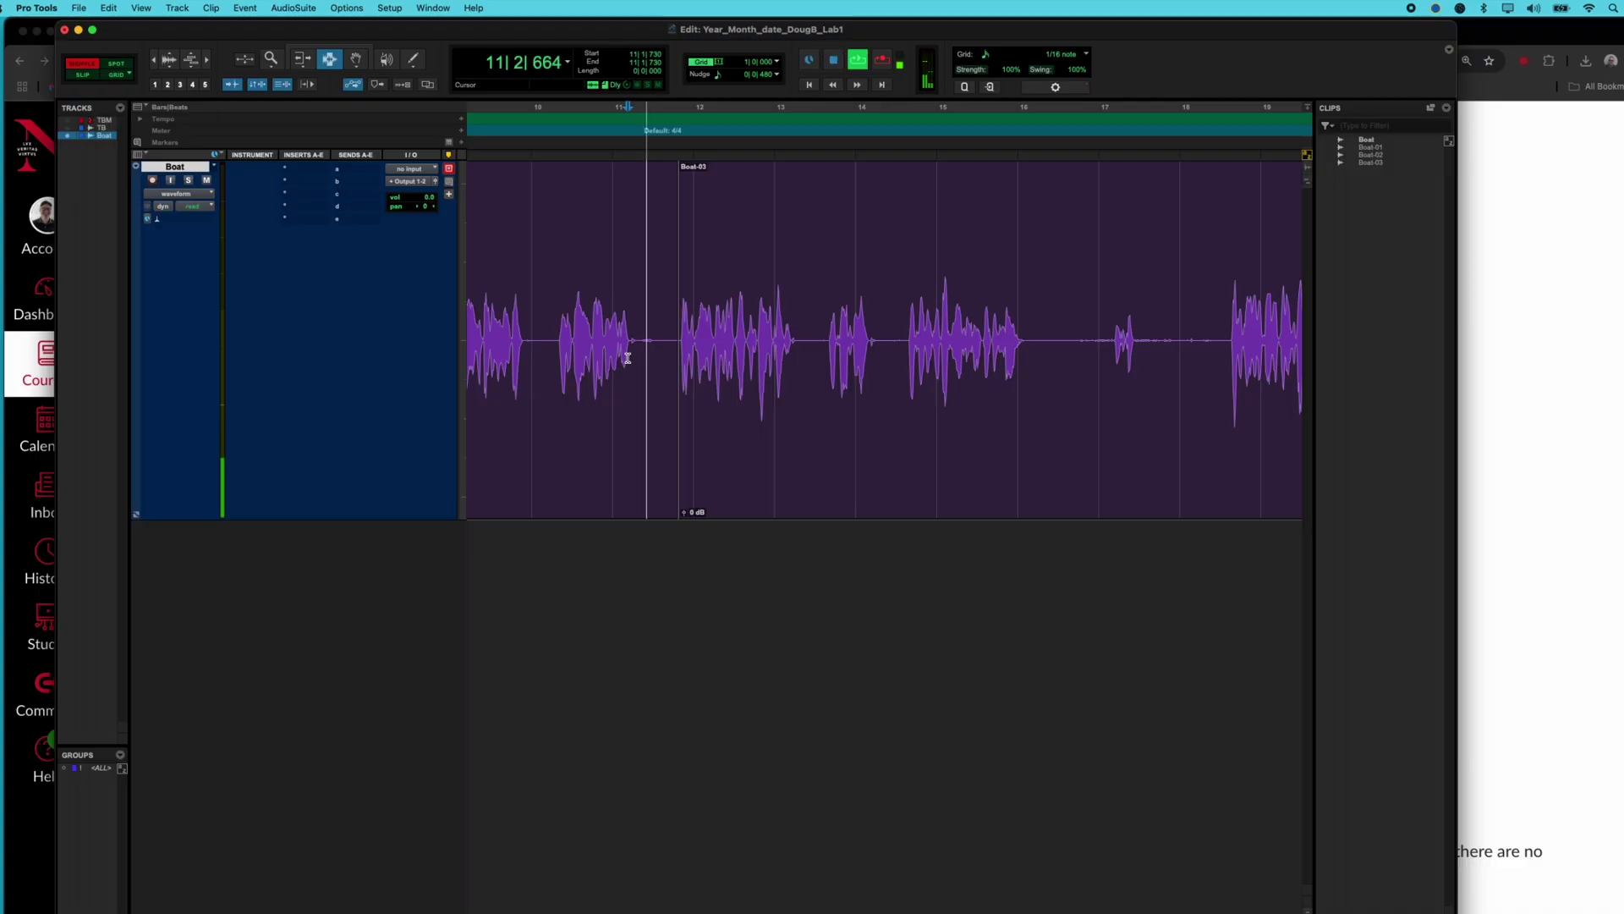
key(space)
key(space)
key(space)
click(548, 368)
key(space)
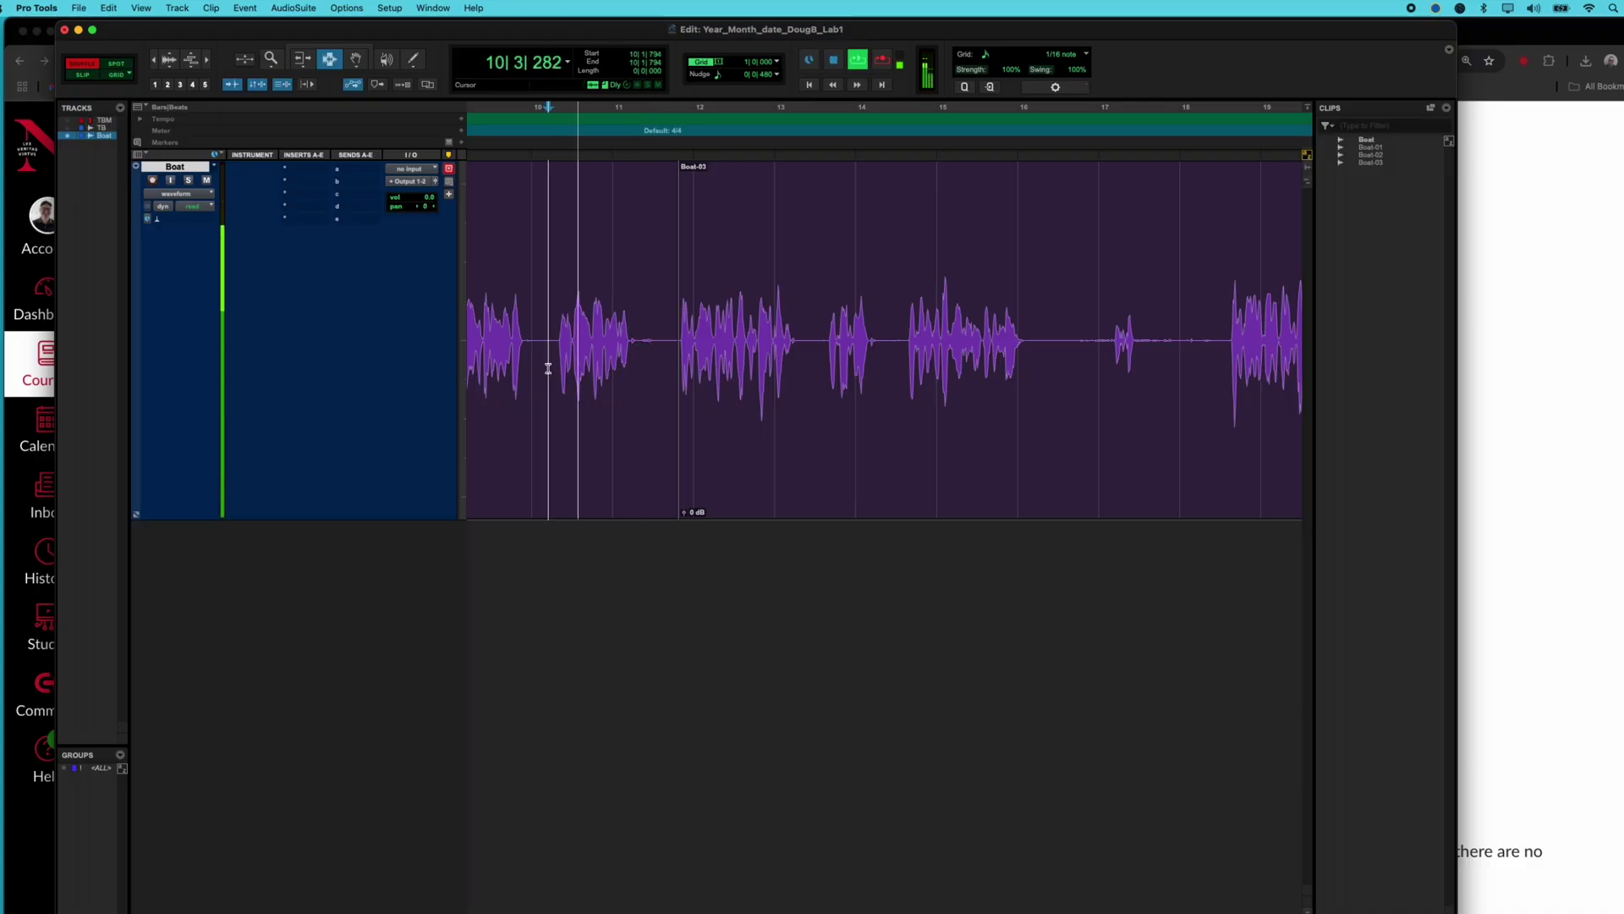
key(space)
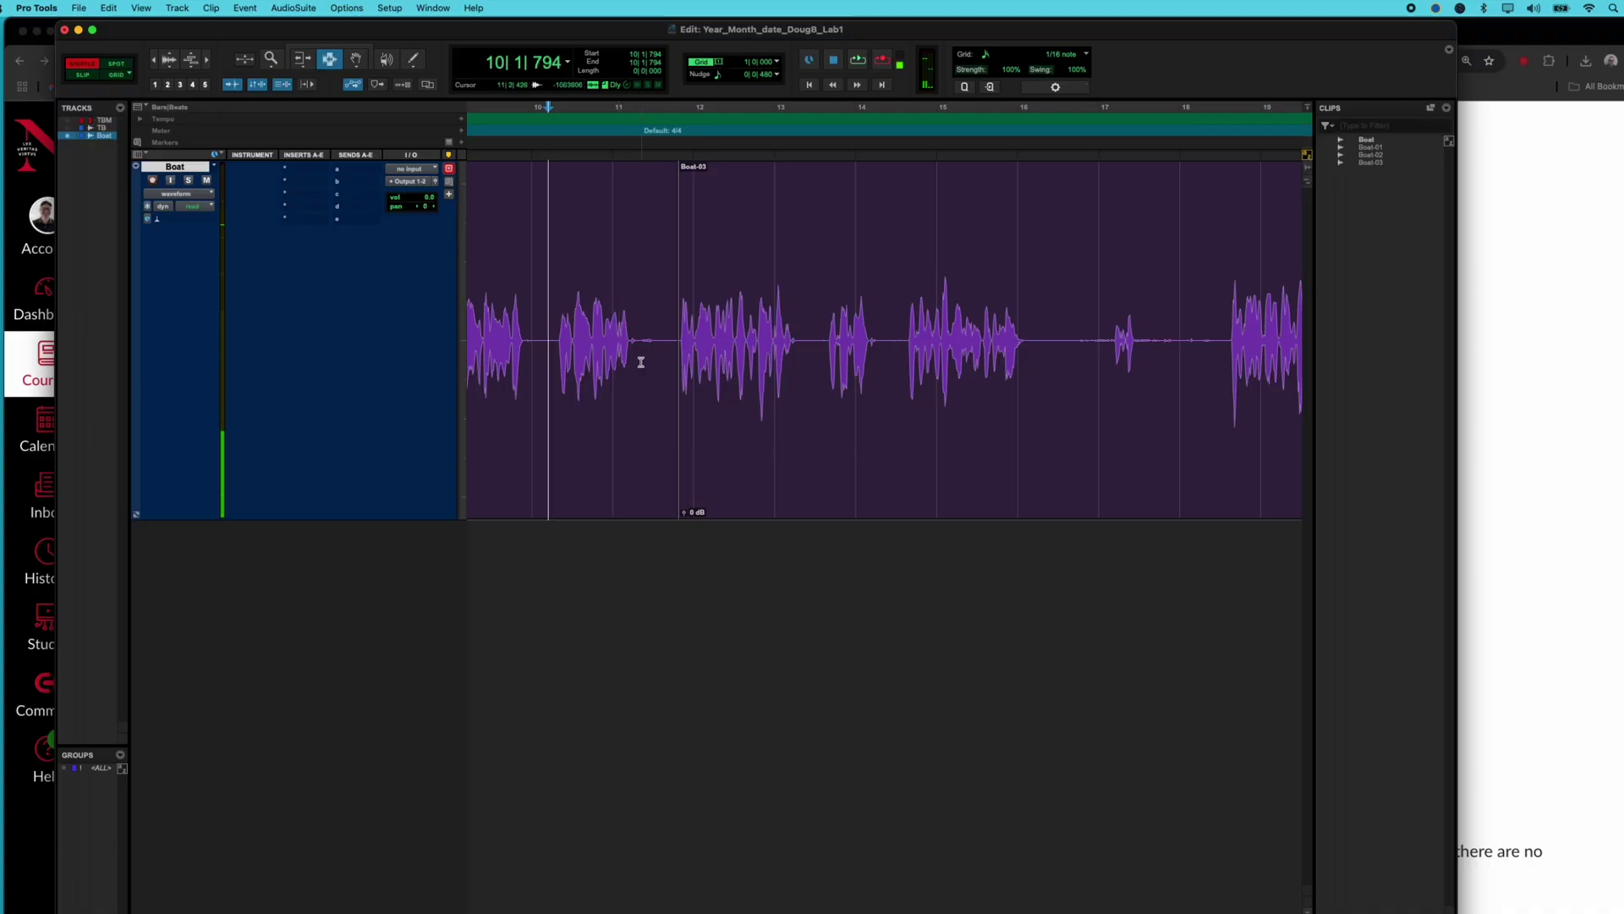
click(632, 356)
key(space)
- Separate the clip at 11|2|360, delete the short piece before the edit in Shuffle mode, and audition the join
click(641, 348)
key(super+e)
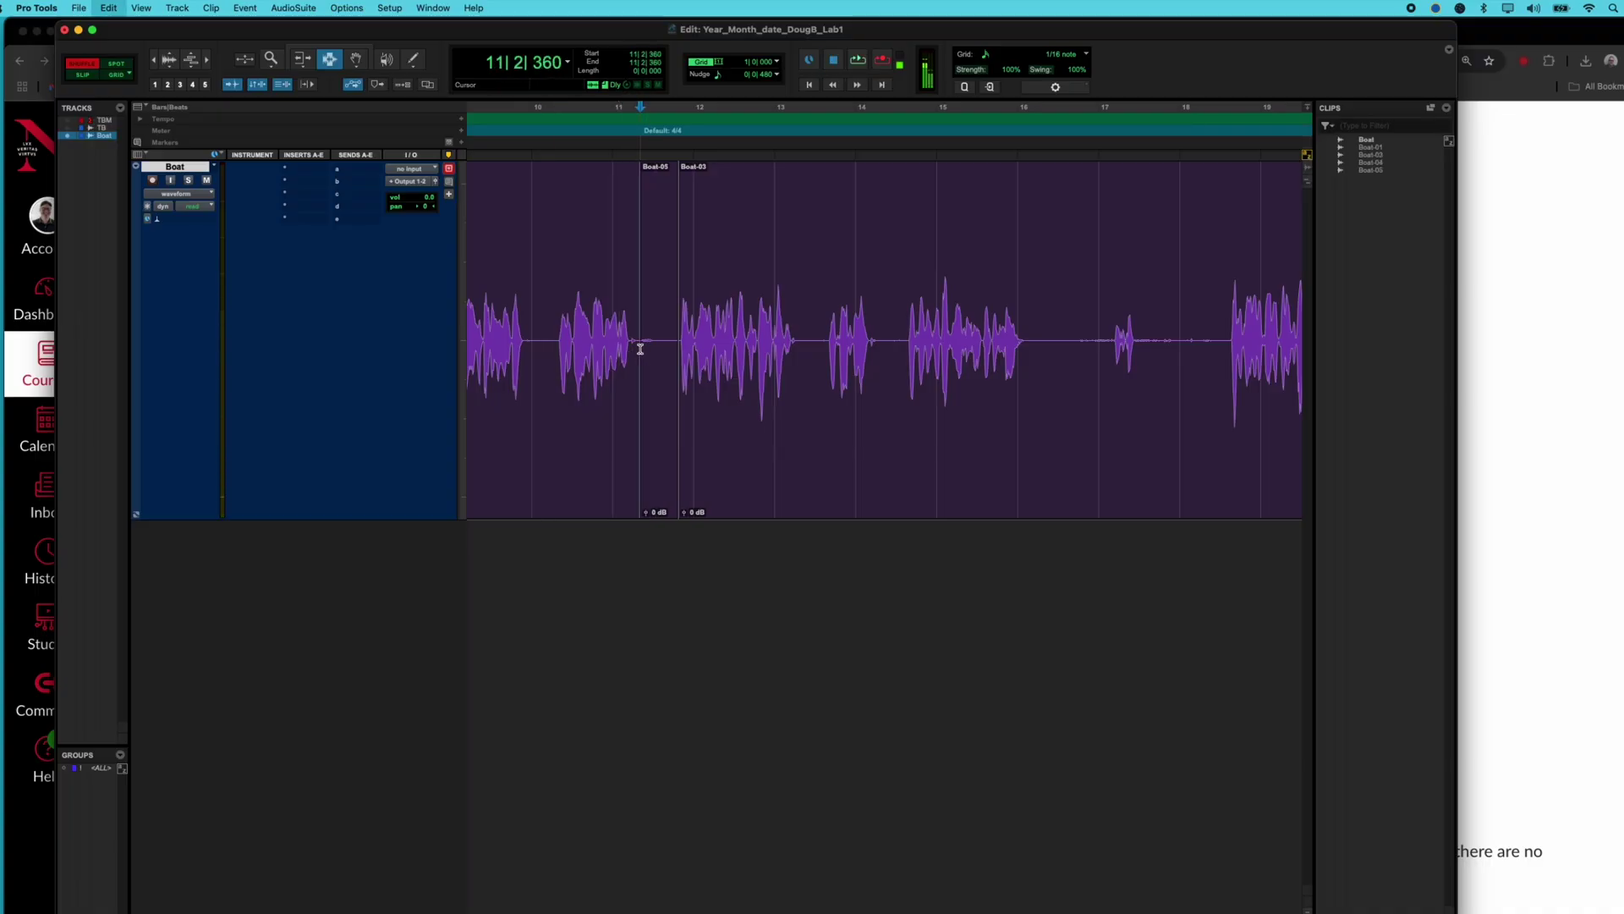
double_click(667, 297)
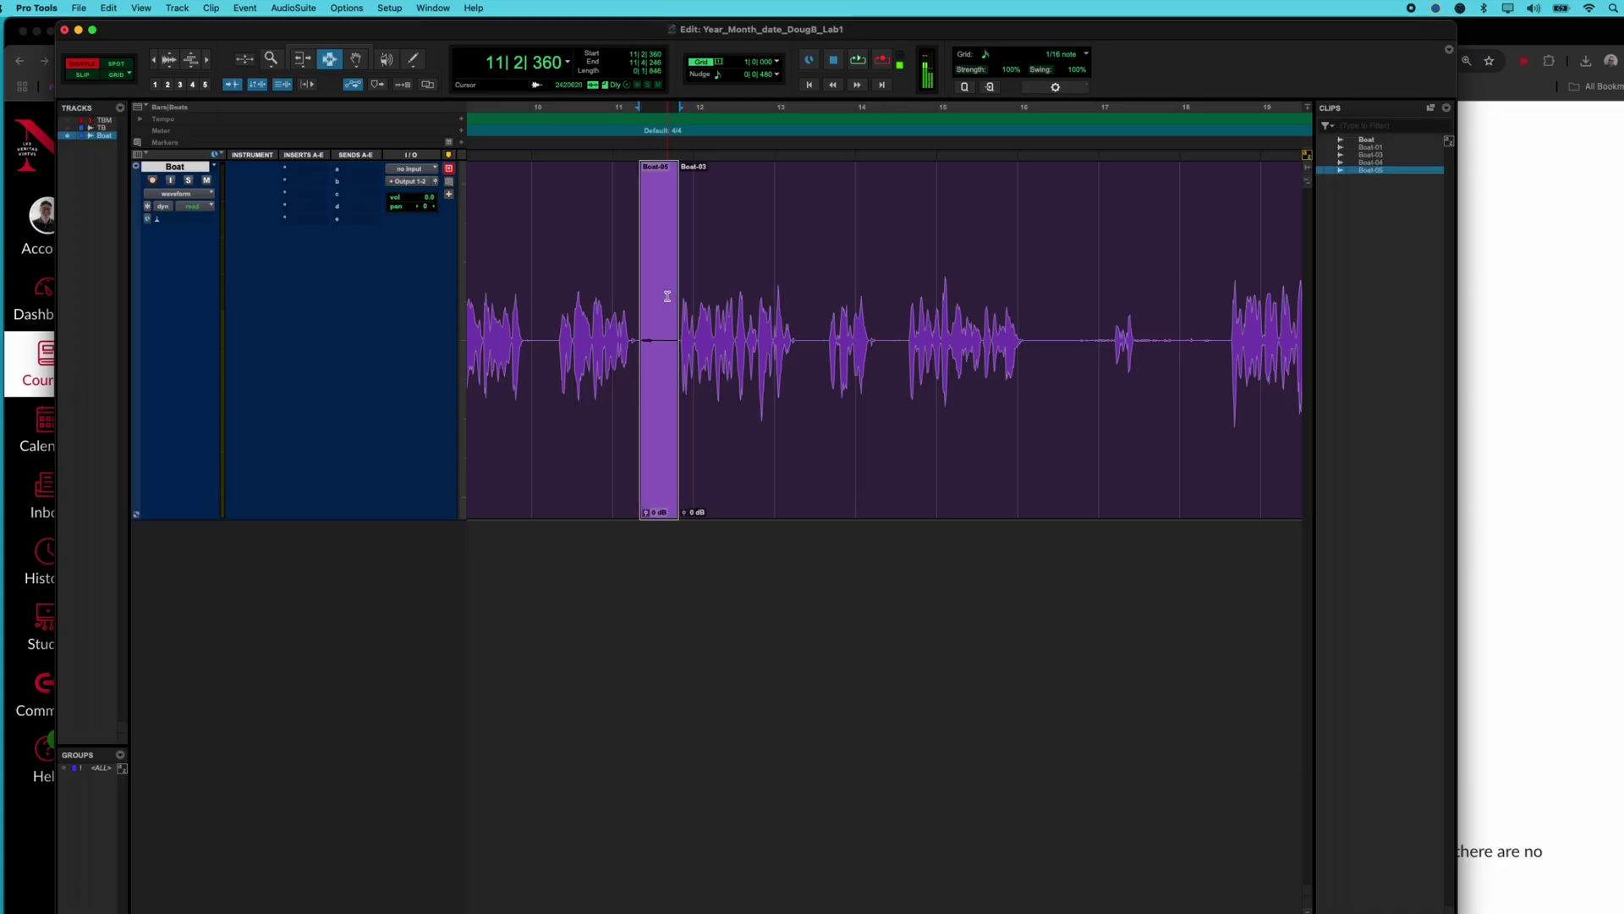
key(Delete)
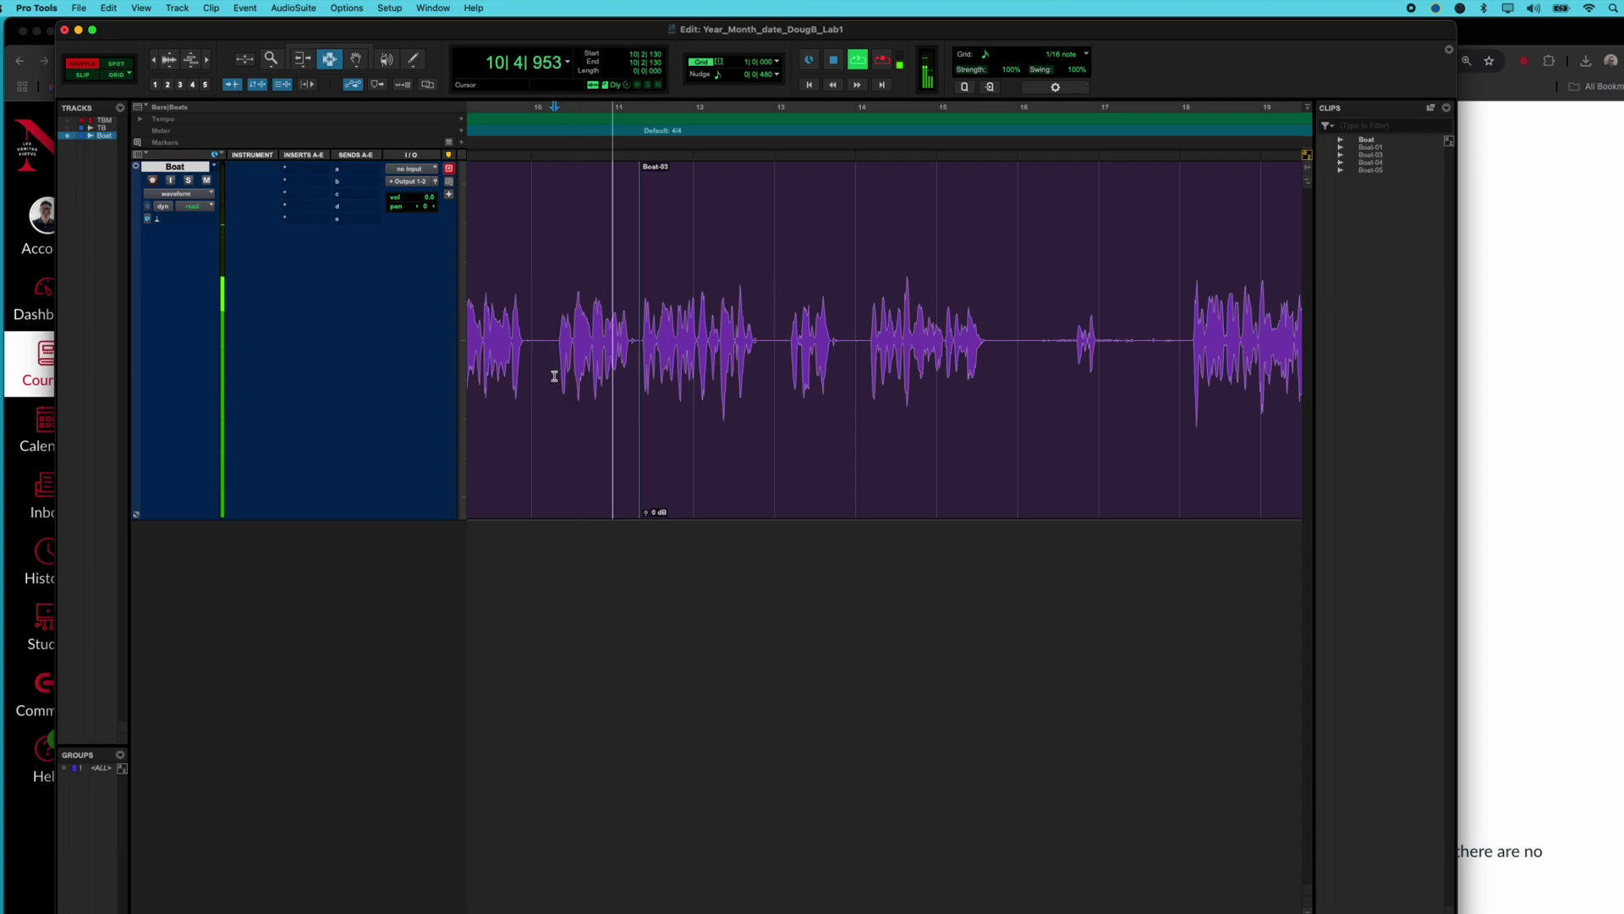
key(space)
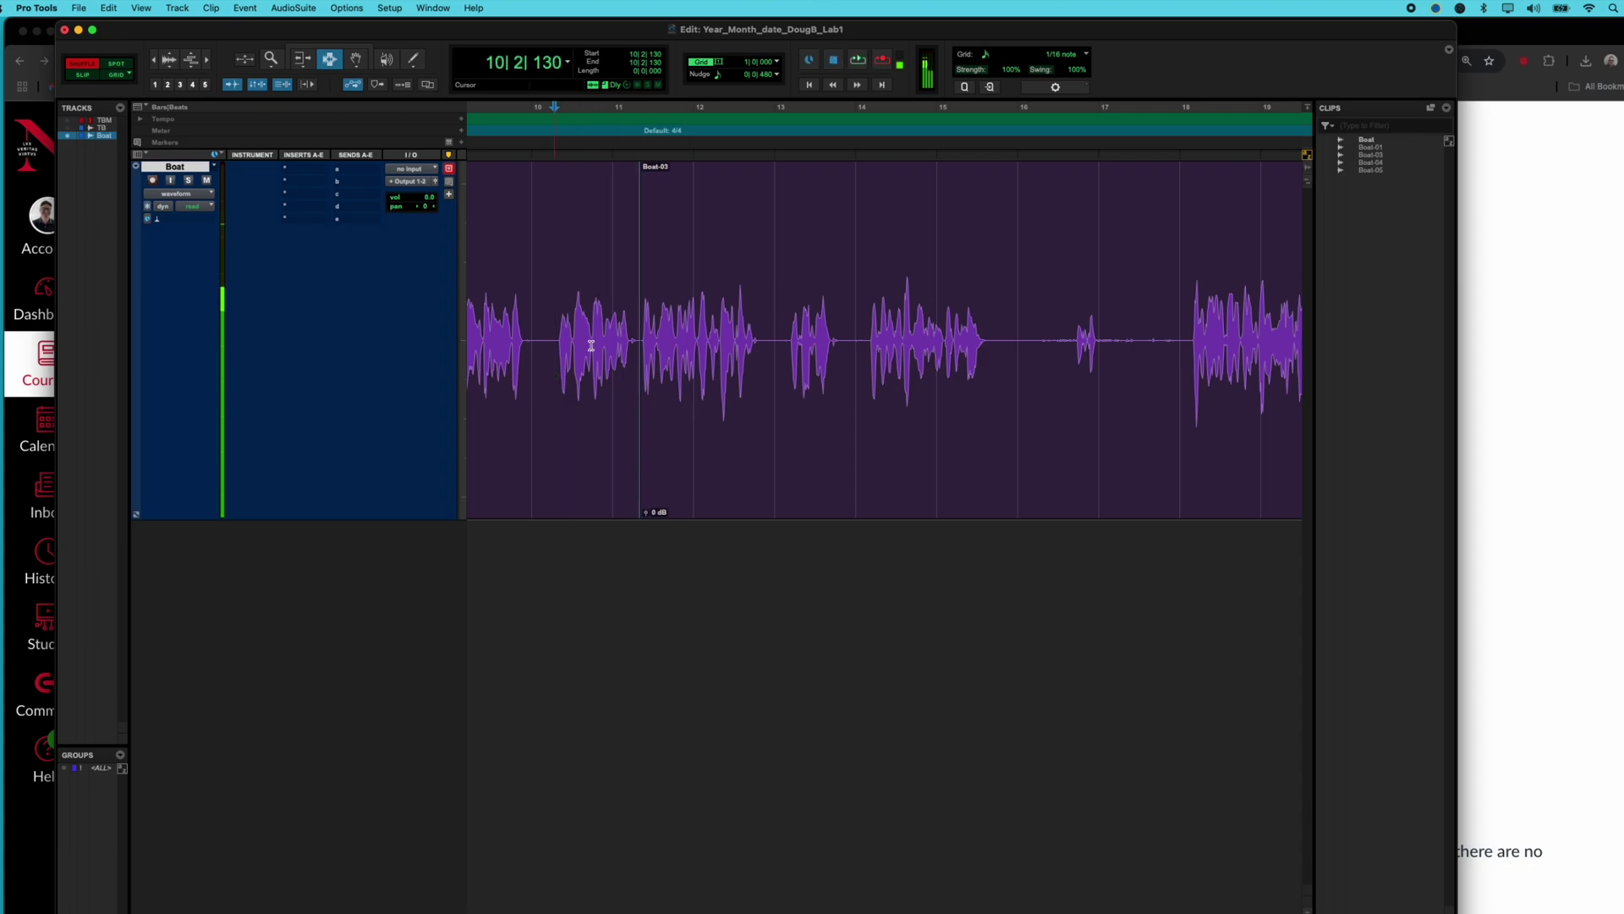
- Undo the short piece's deletion, delete it in Slip mode instead, and play from 10|1|663
key(super+z)
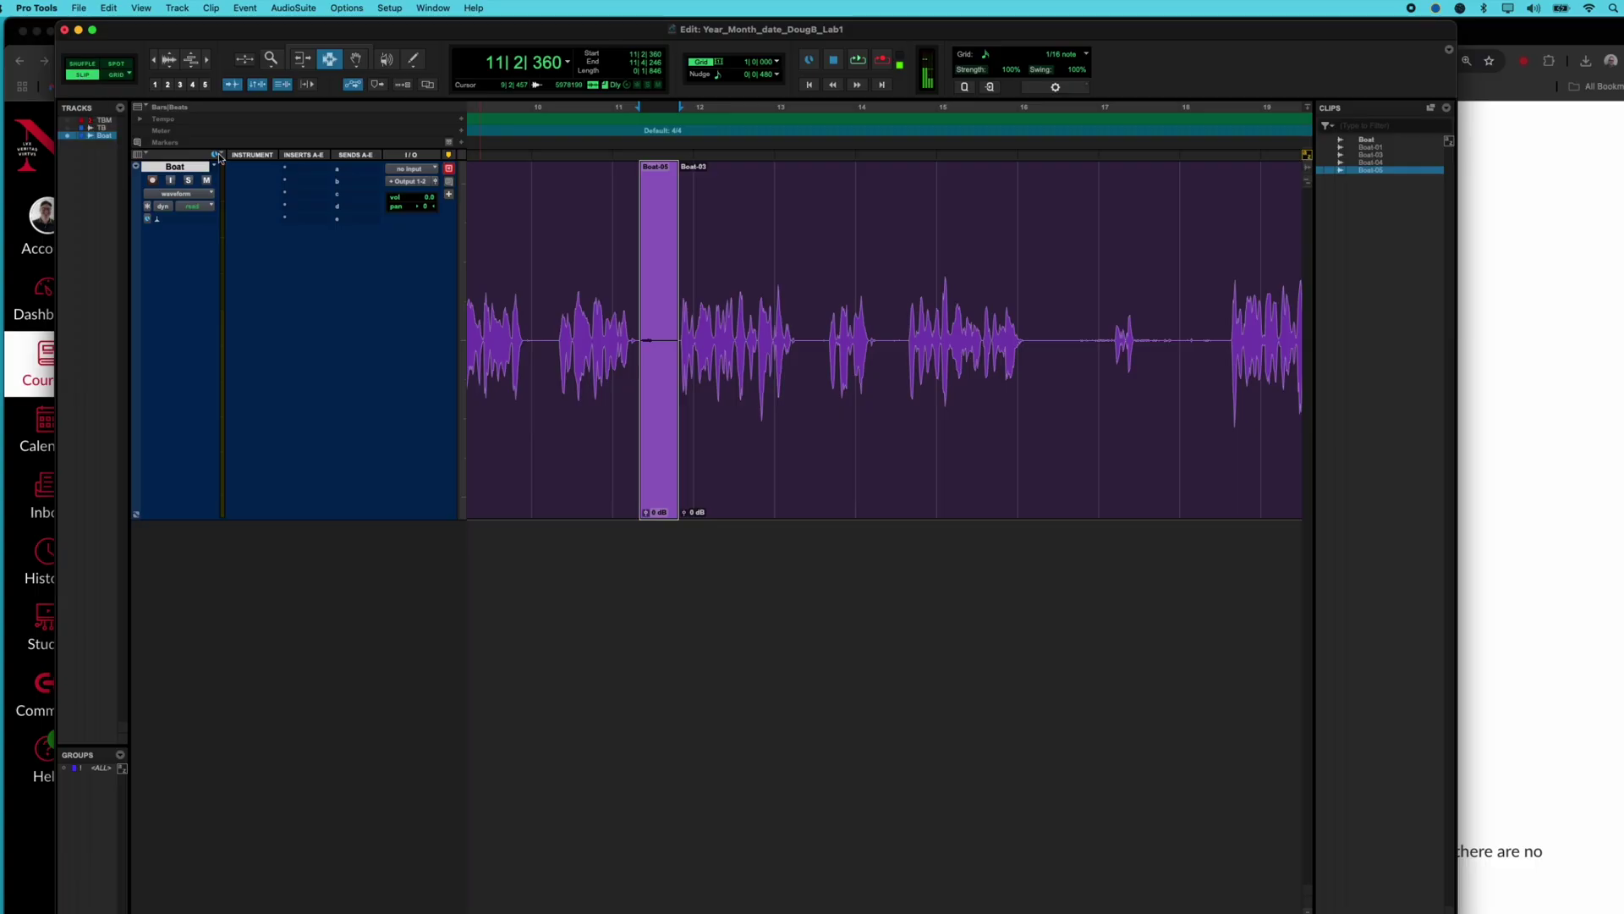
key(Delete)
click(544, 370)
key(space)
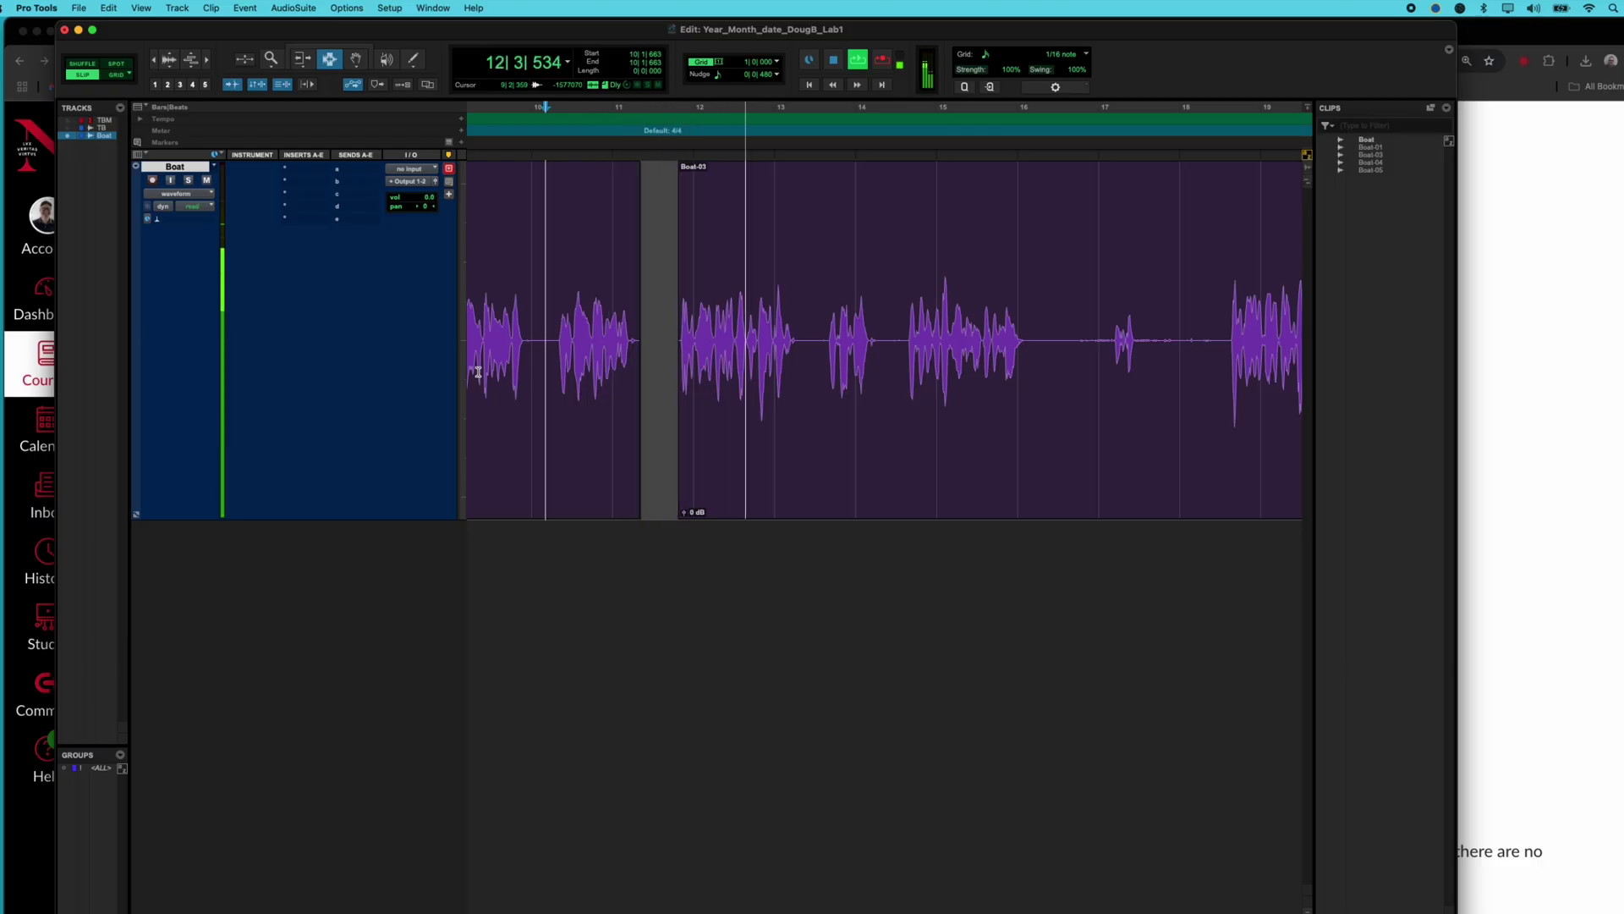
key(space)
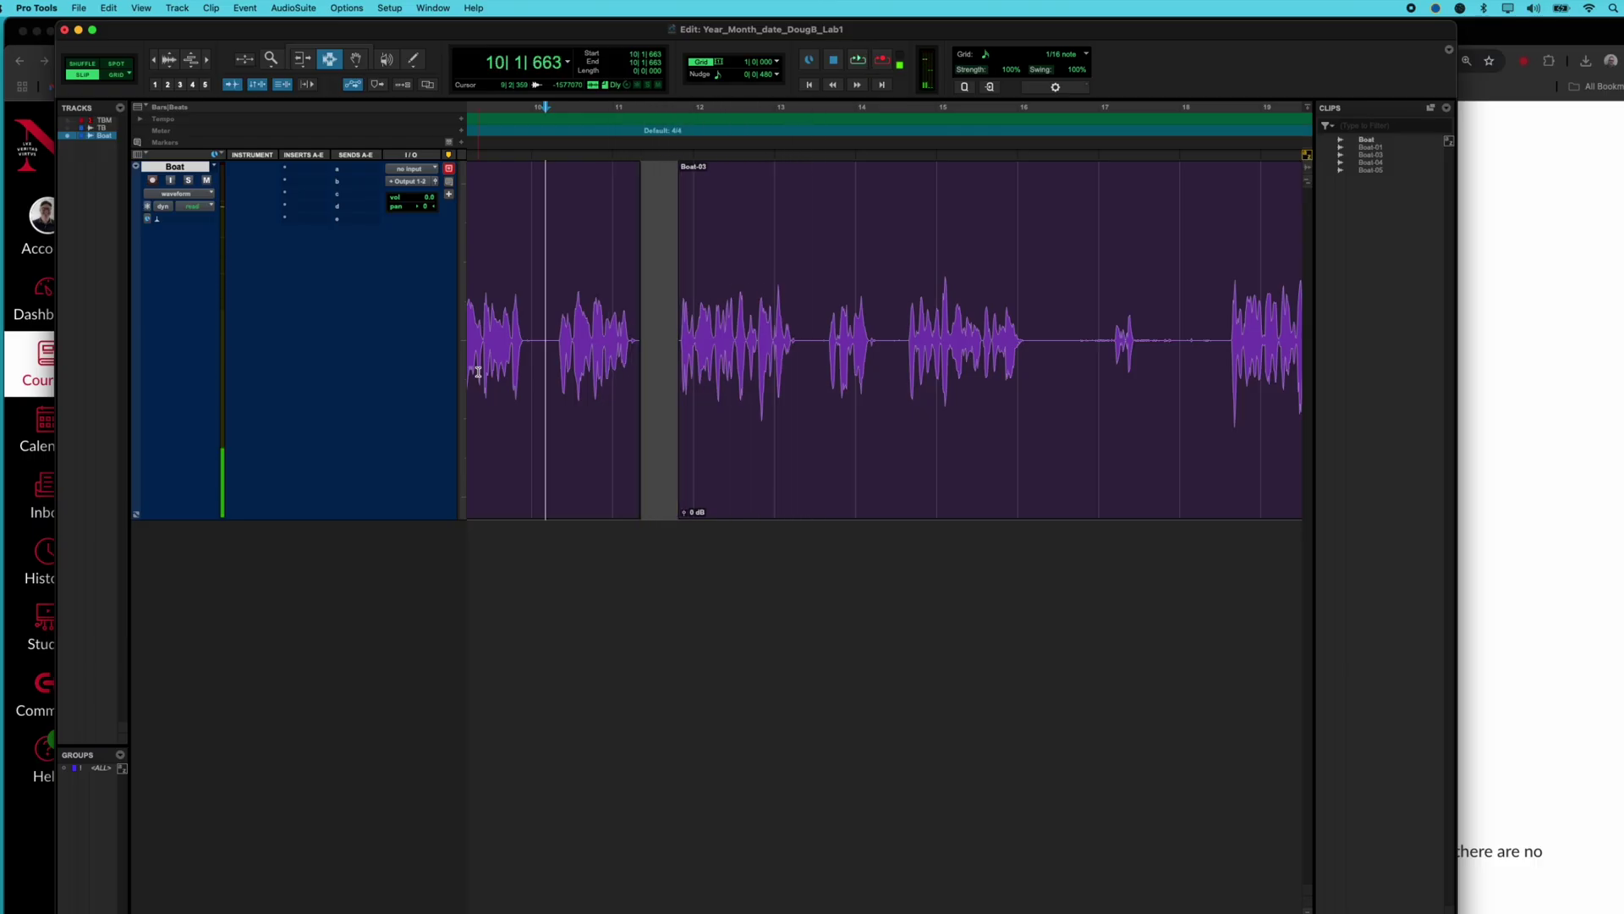
- Return to Shuffle mode, place the insertion point at 189|4|015, and zoom out to the whole track, with the Transport window closed
click(87, 66)
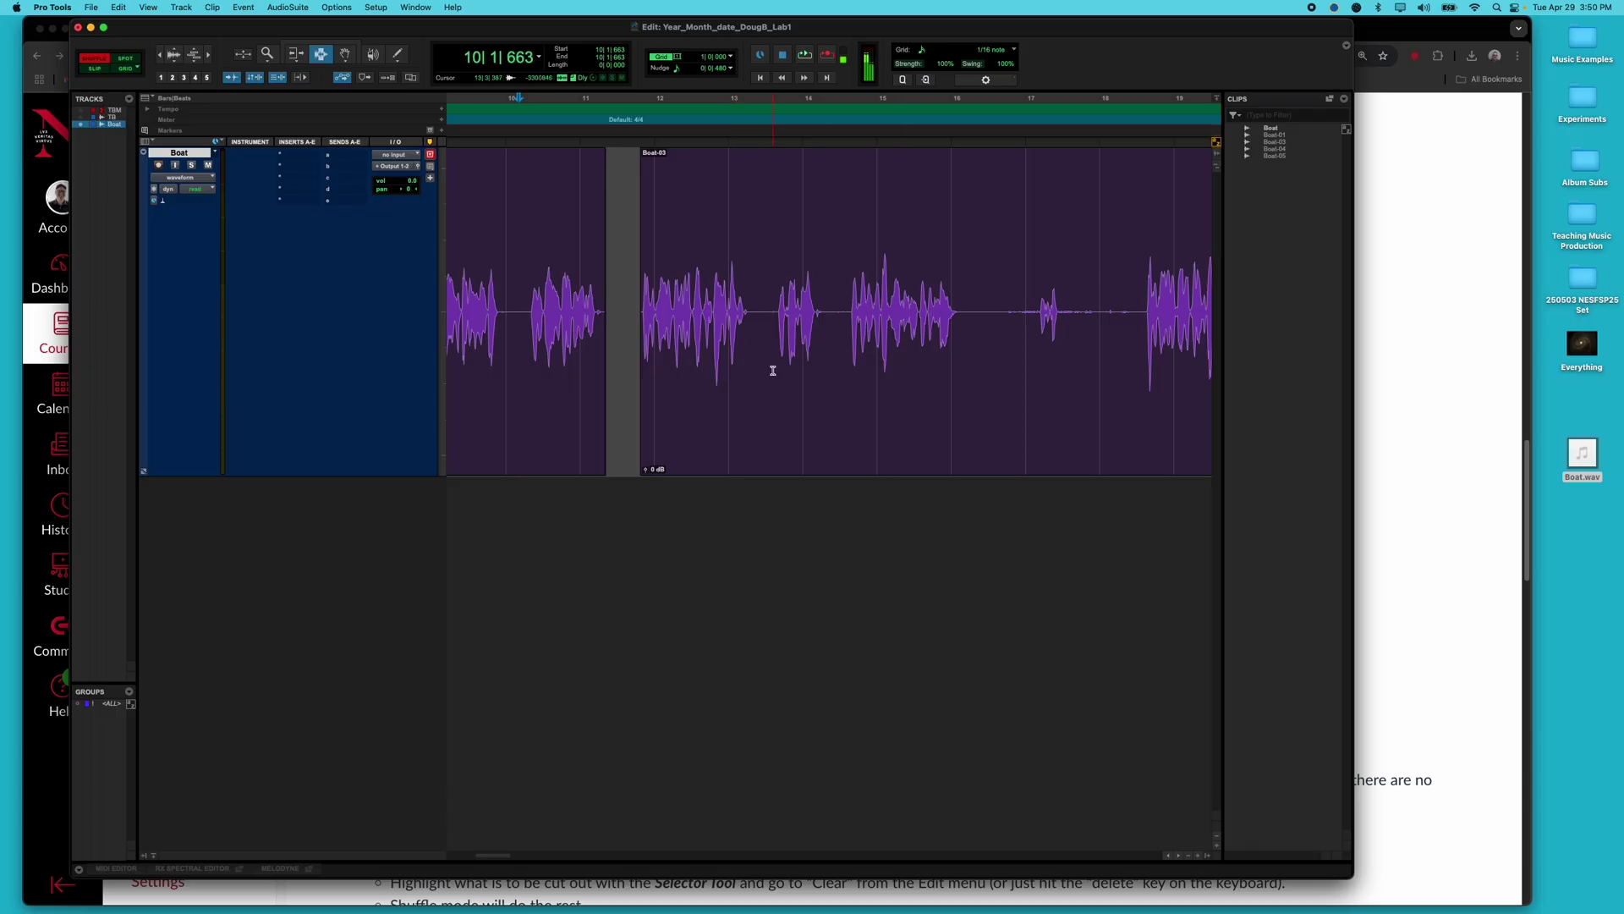
scroll(772, 371, right, 5)
key(r)
key(r)
key(r)
key(r)
key(r)
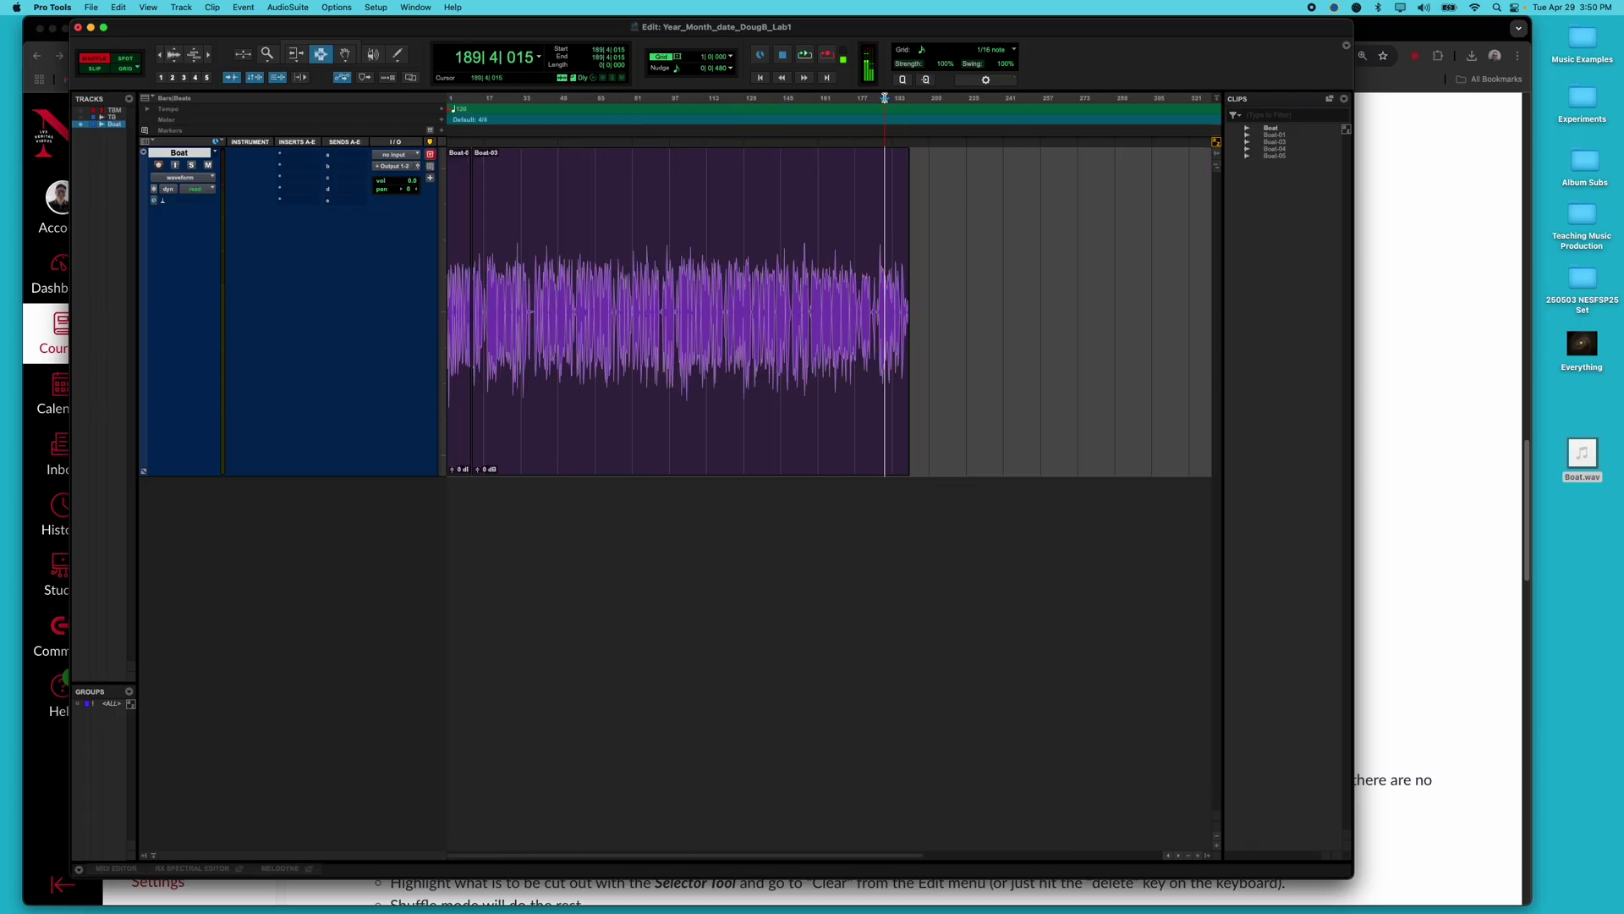
key(super+1)
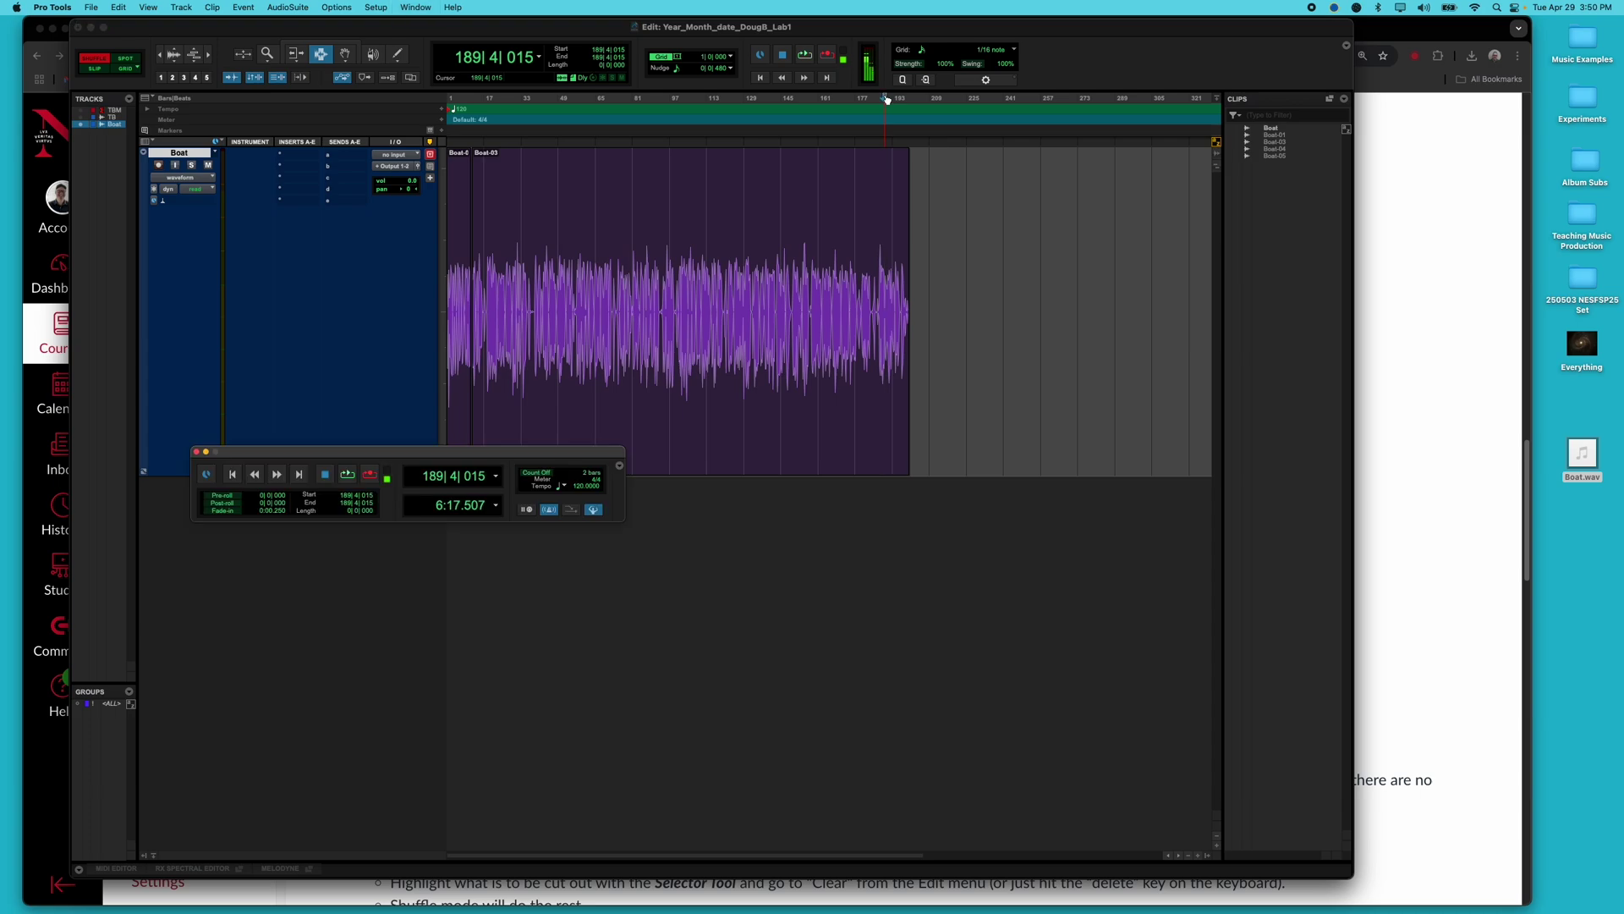
click(197, 453)
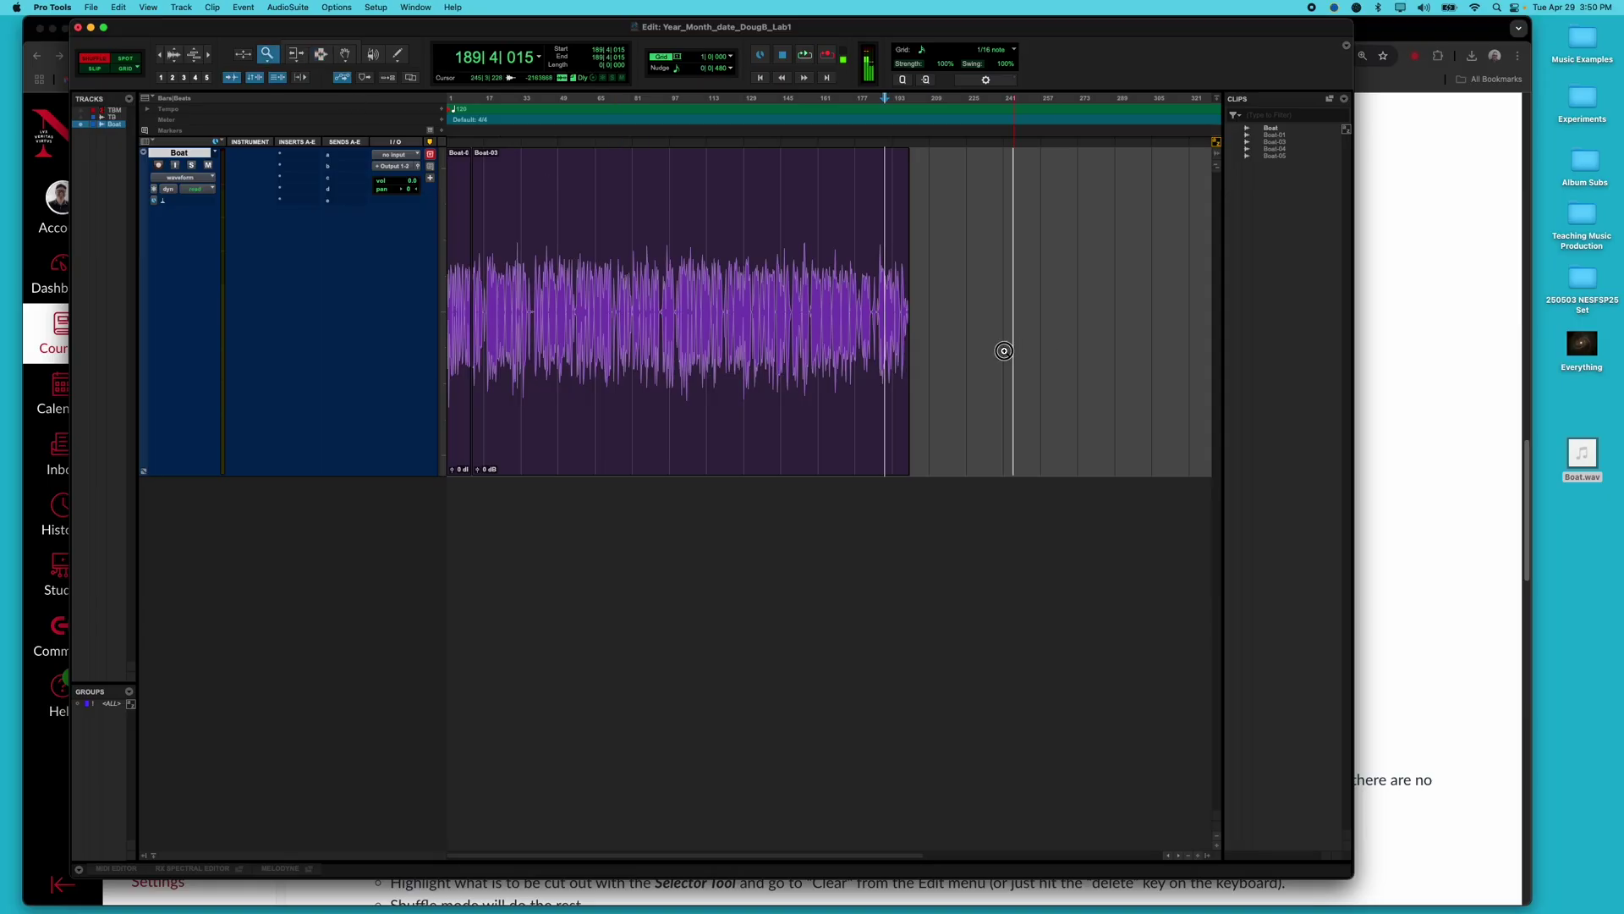
- Enlarge the end of the audio with the Zoomer tool, set the insertion point to 196|4|431, and reactivate the Selector tool
drag(1014, 350, 867, 351)
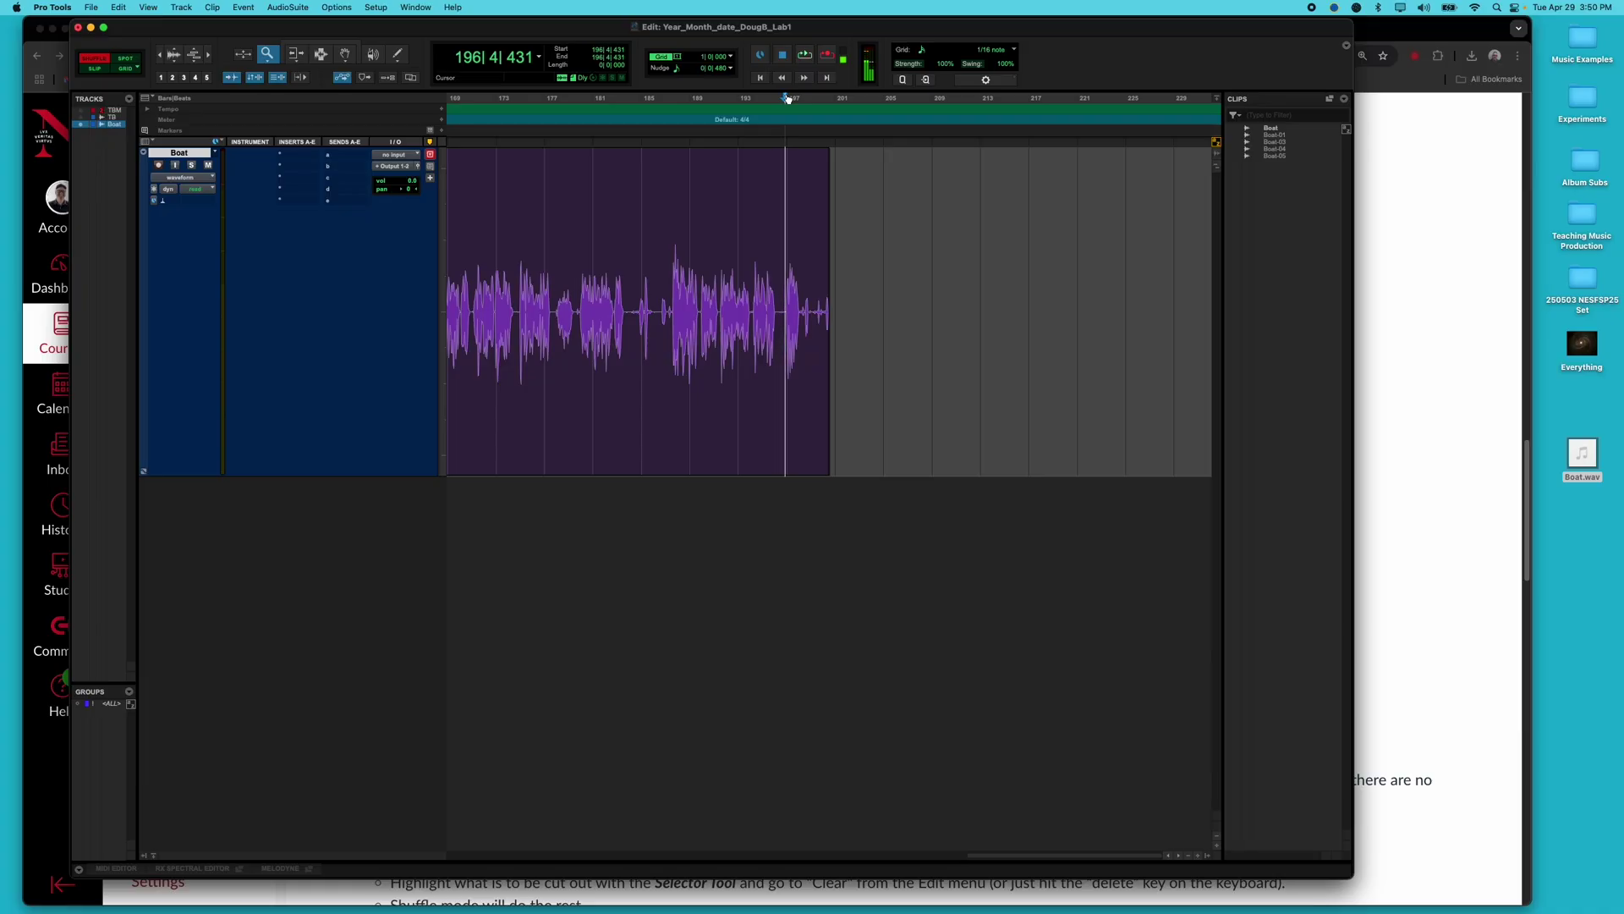
scroll(658, 175, left, 3)
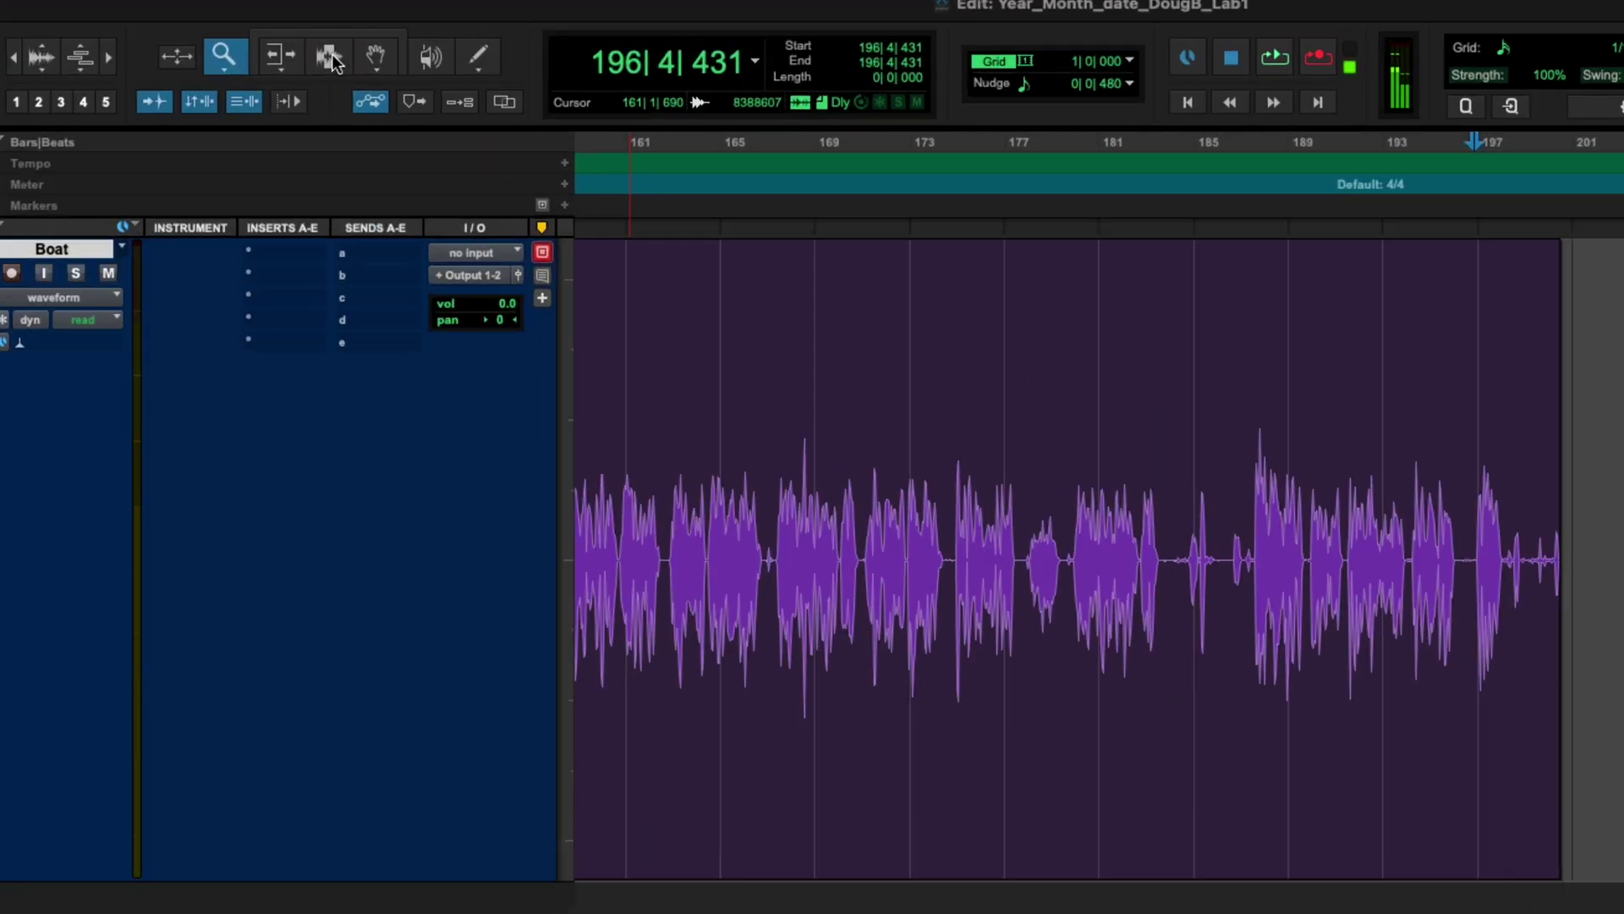
click(331, 58)
click(225, 57)
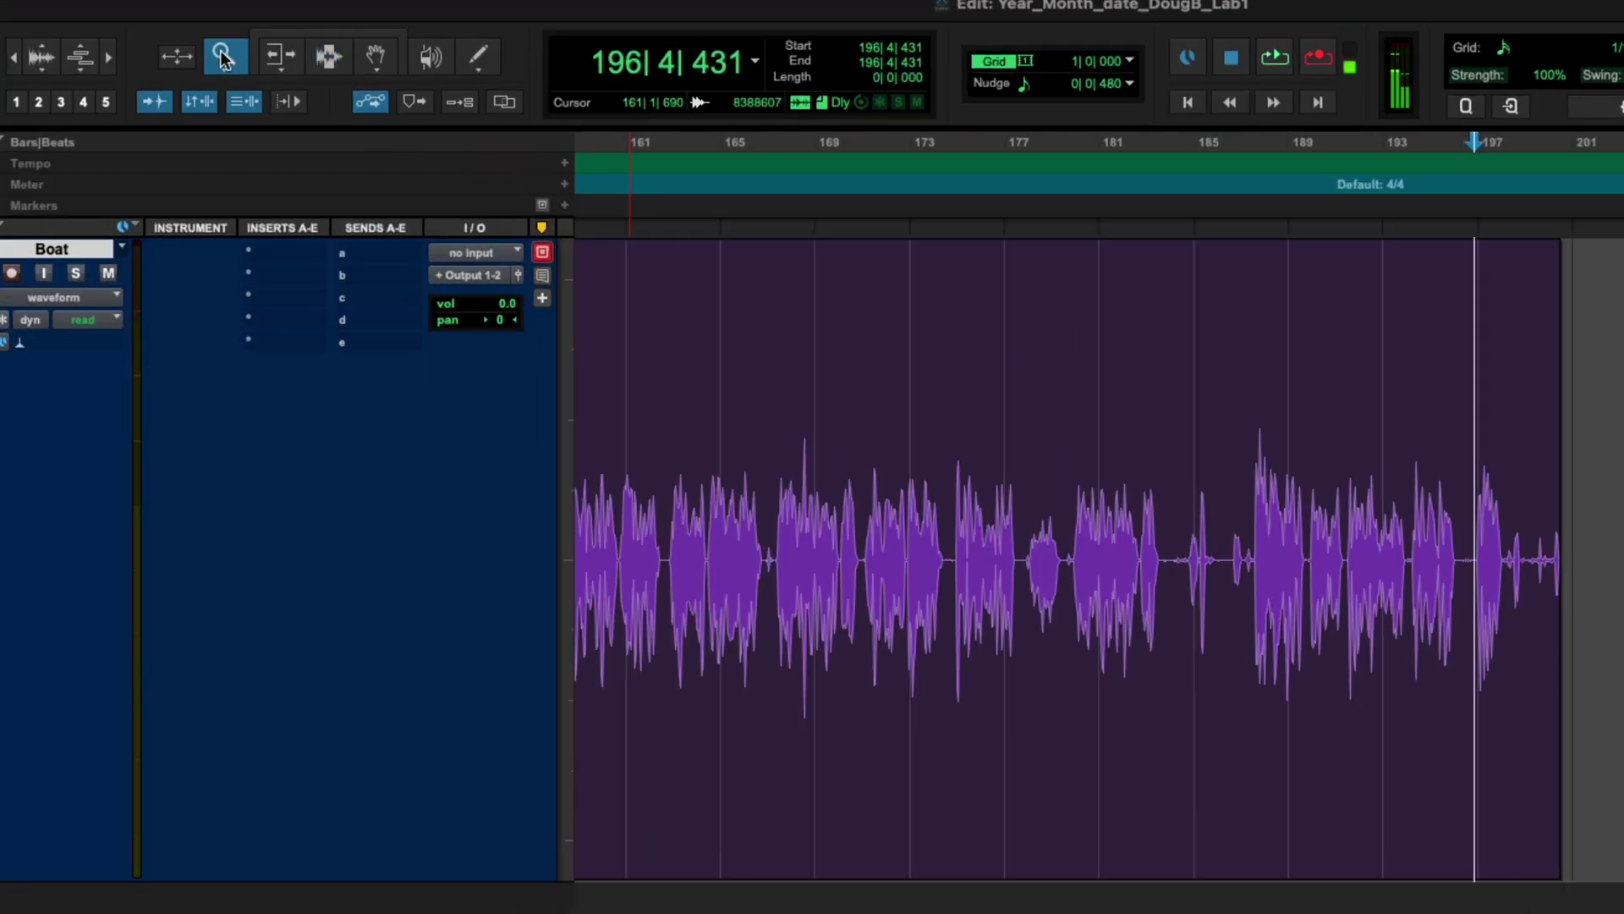
click(326, 60)
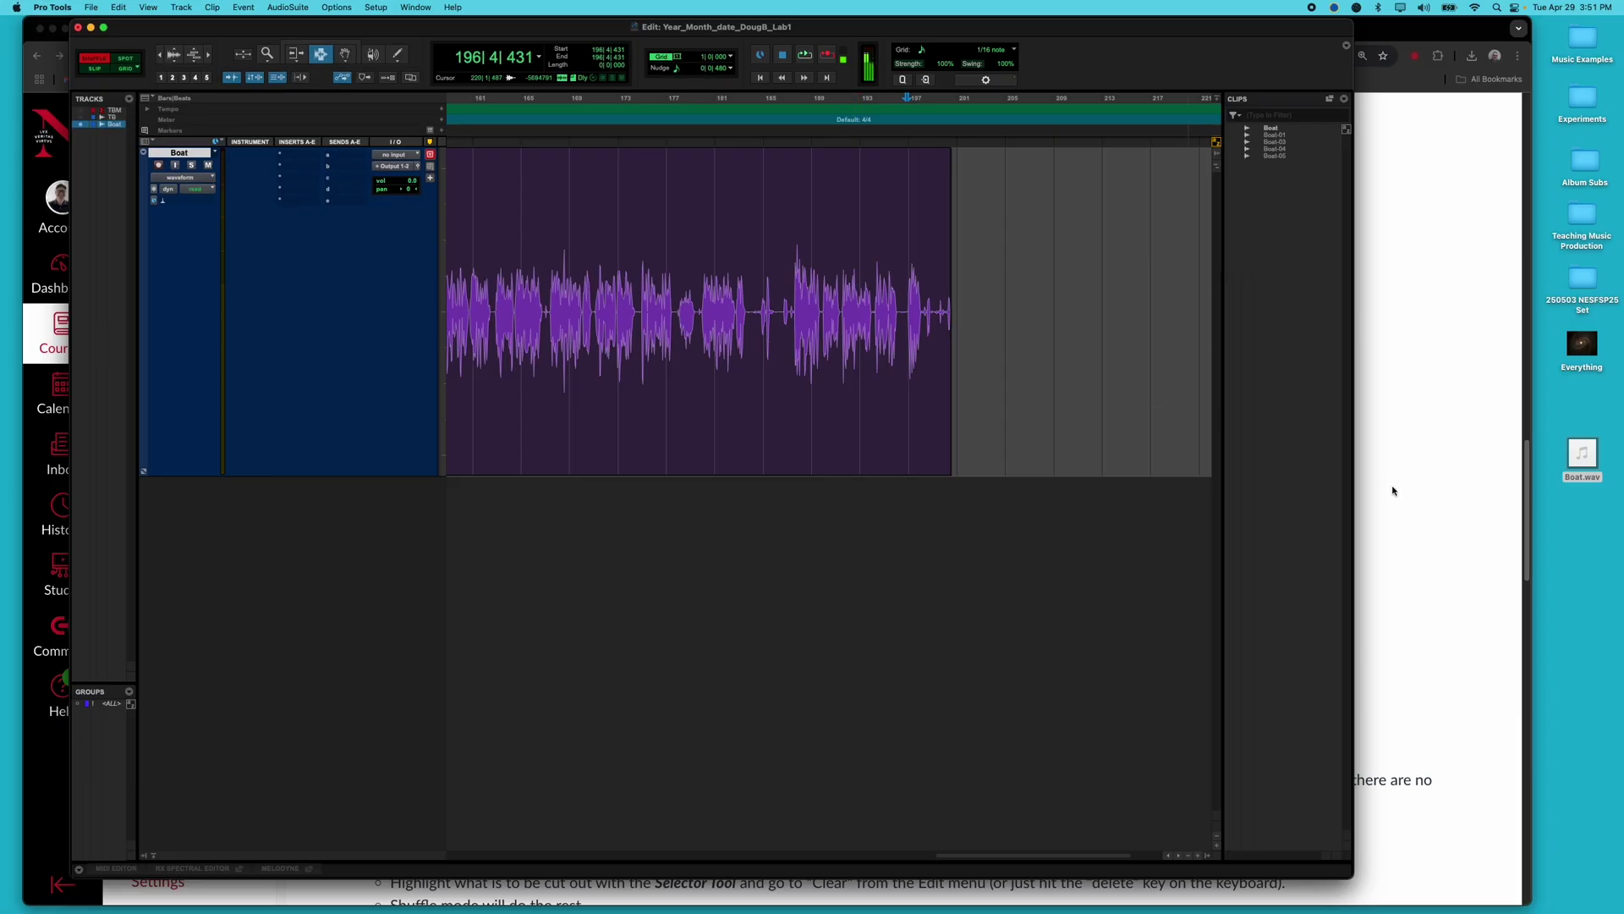
- Switch to Chrome and read the Lab 1 instructions on importing, editing audio, Save Copy In, and zipping and sharing
click(1393, 490)
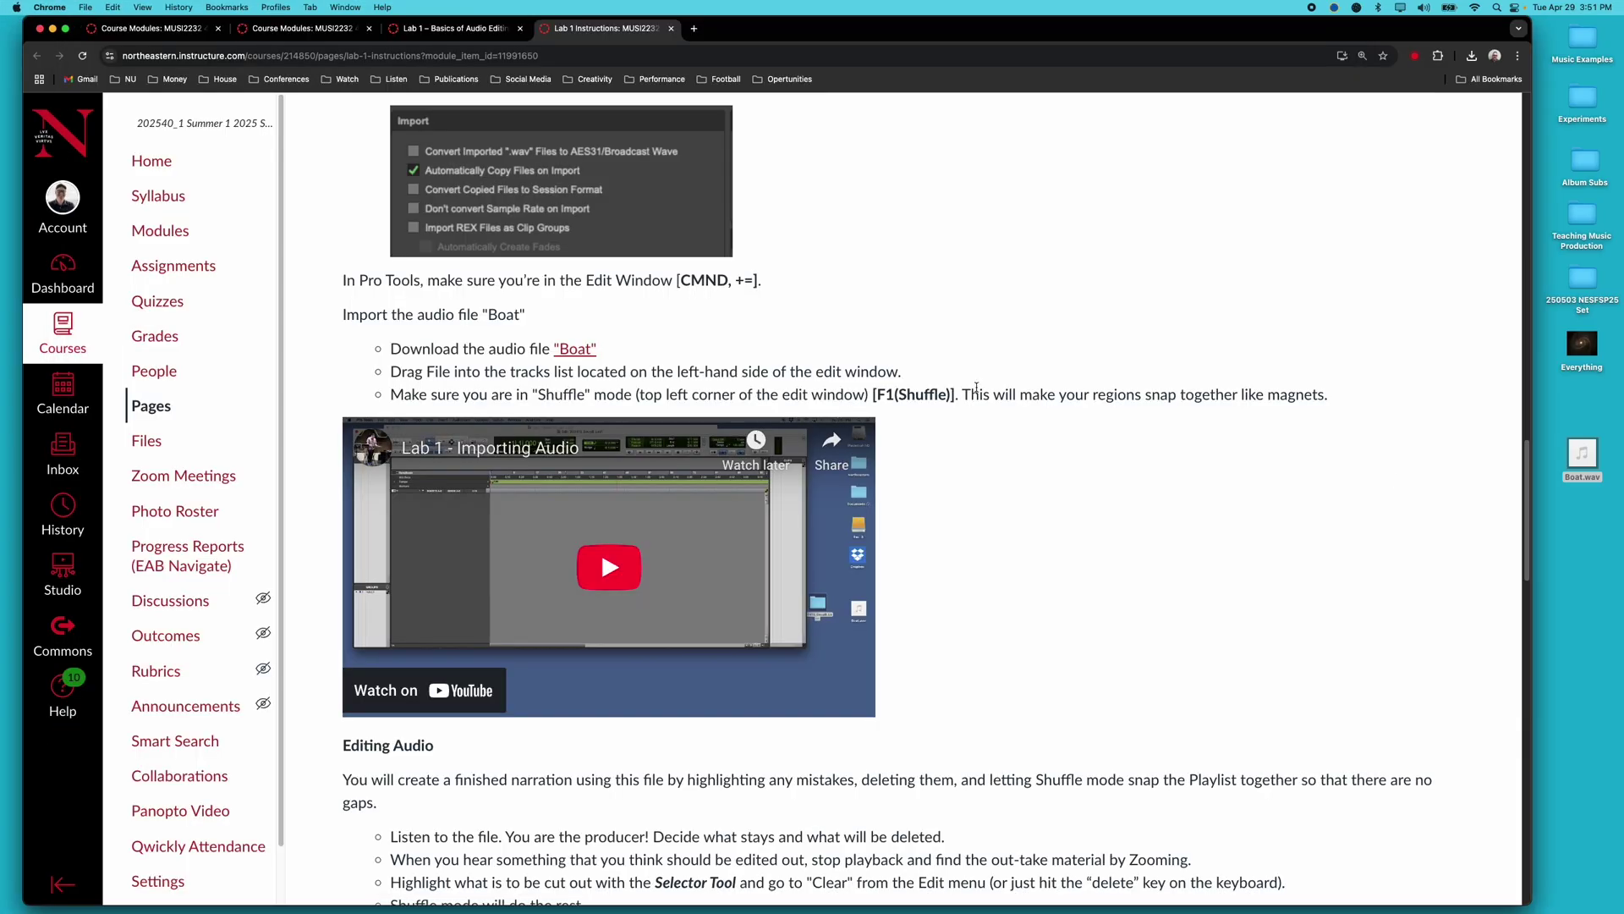
scroll(751, 314, down, 5)
scroll(751, 313, up, 6)
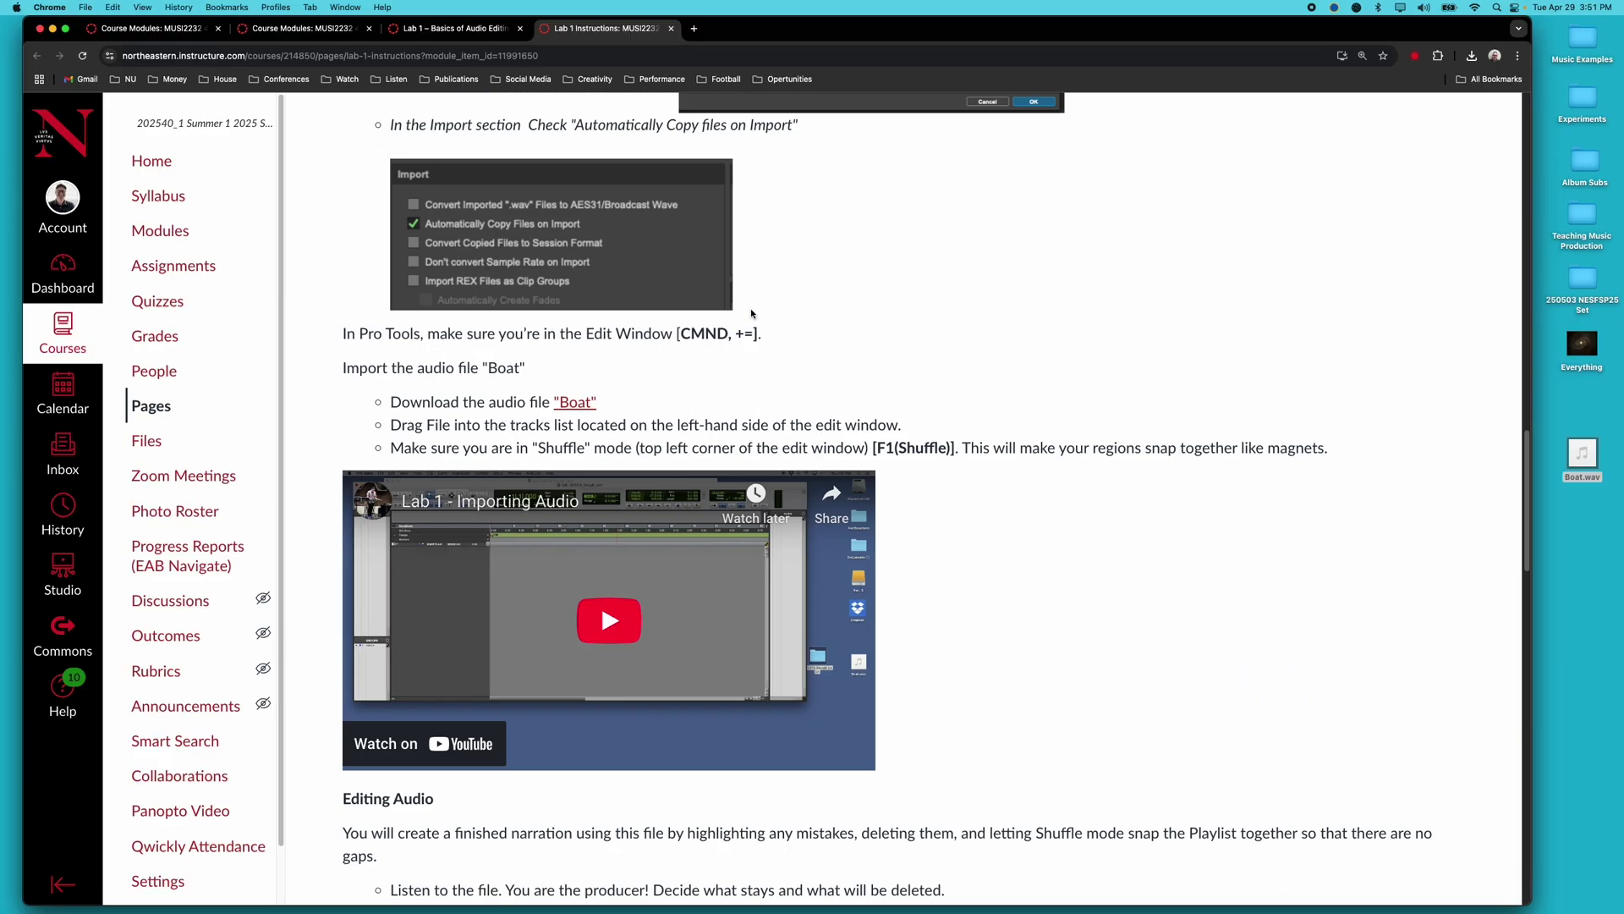
scroll(751, 314, down, 2)
scroll(752, 314, down, 10)
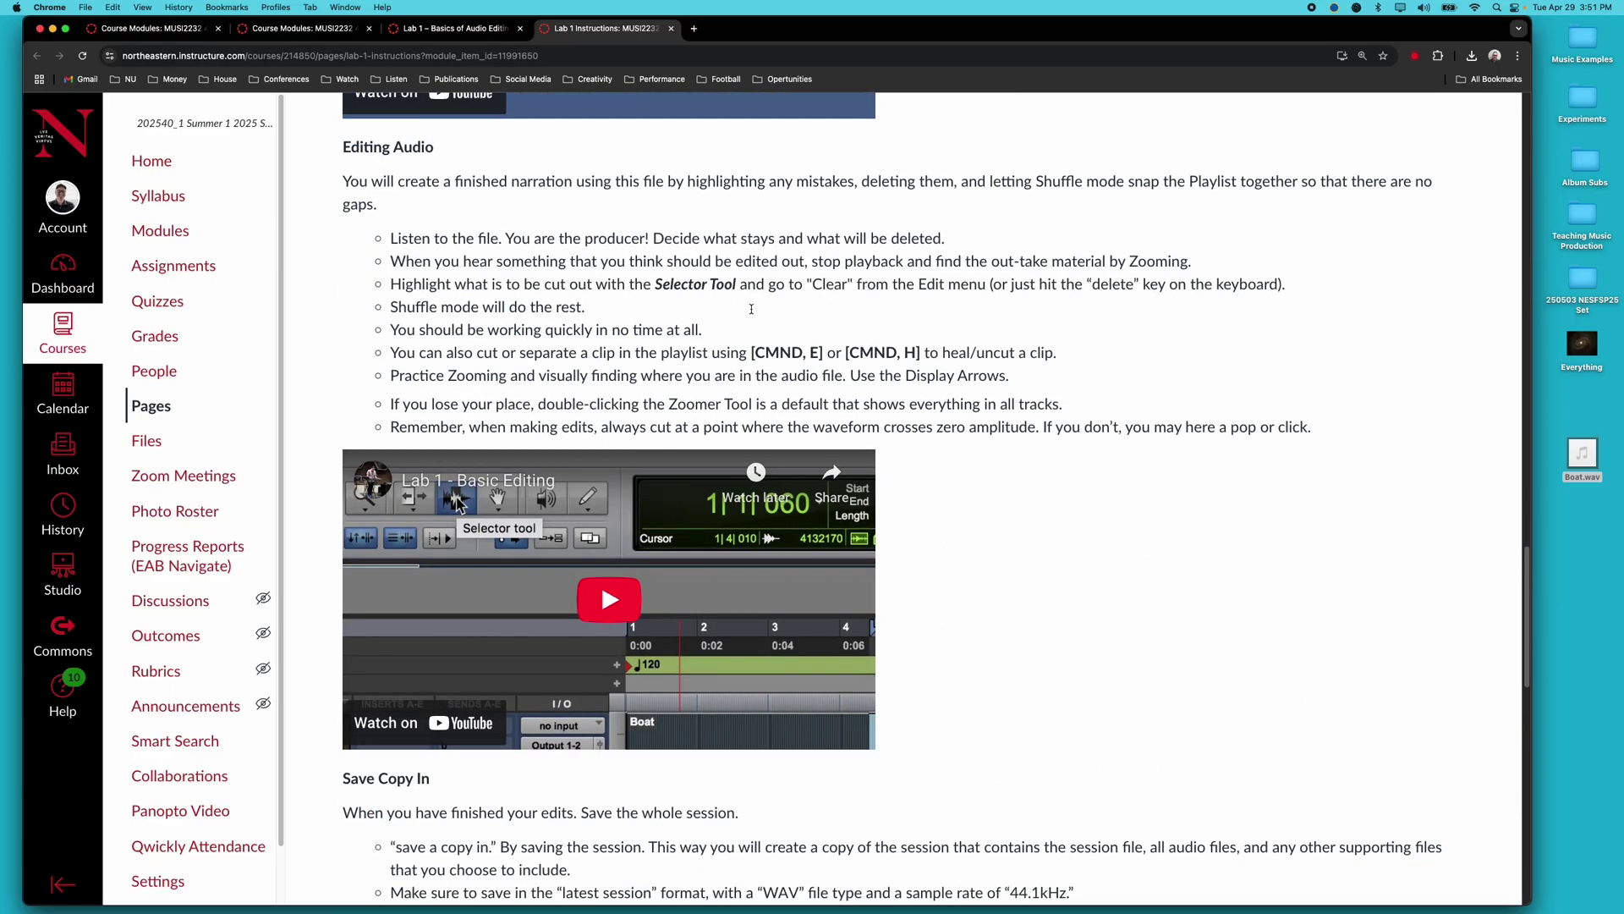
scroll(751, 309, down, 3)
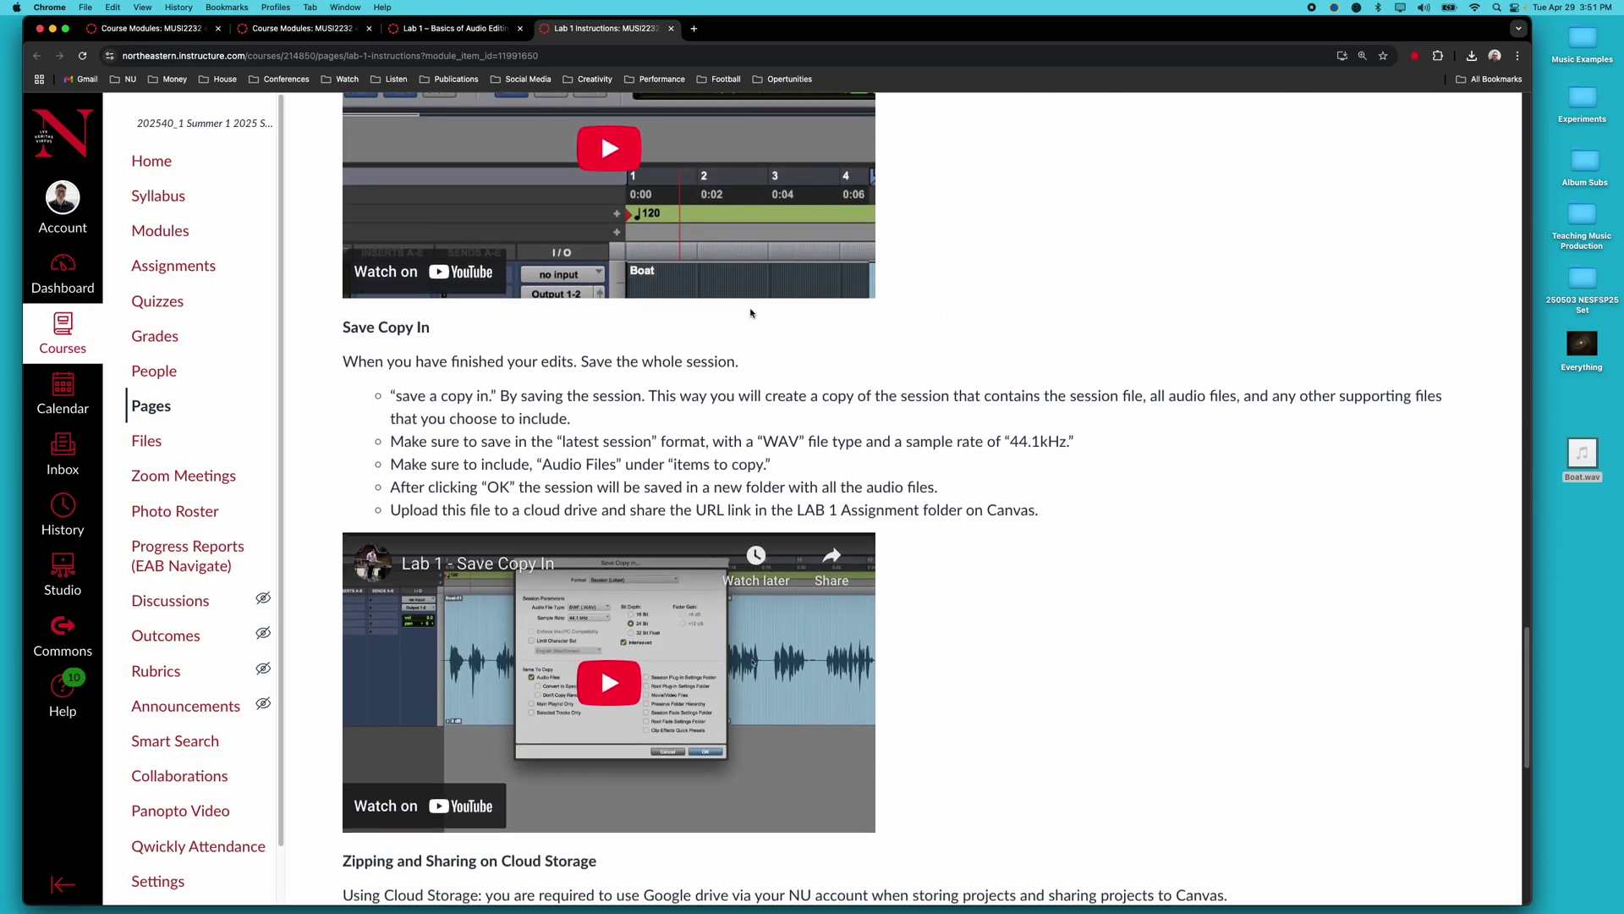
scroll(752, 313, up, 5)
scroll(752, 313, up, 6)
scroll(751, 314, down, 7)
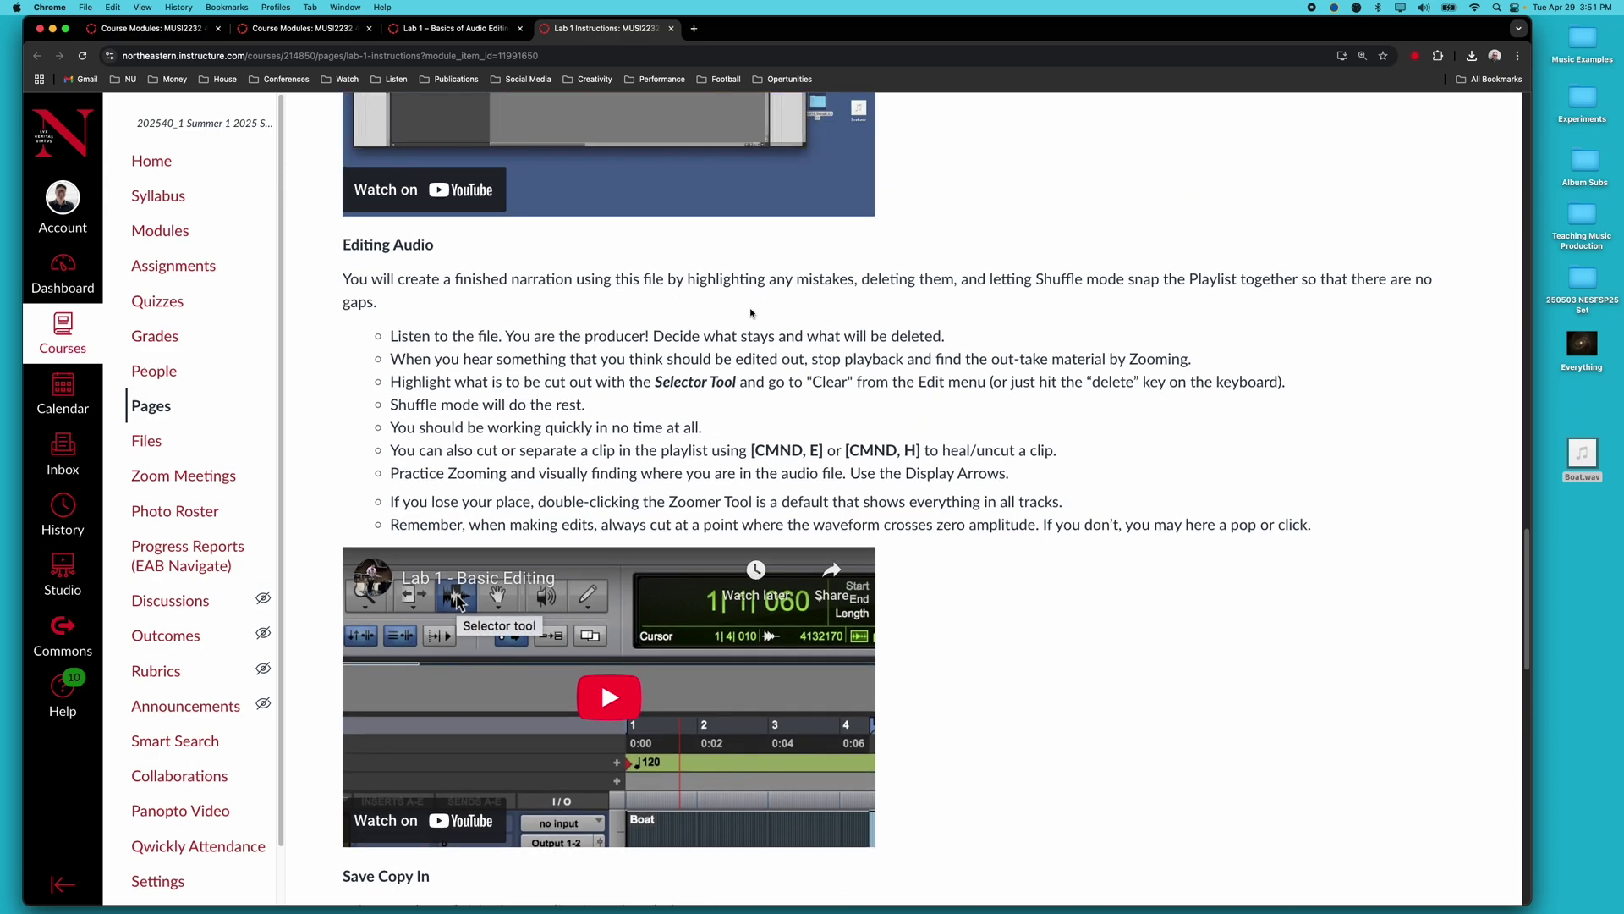
scroll(751, 313, down, 3)
scroll(751, 314, up, 1)
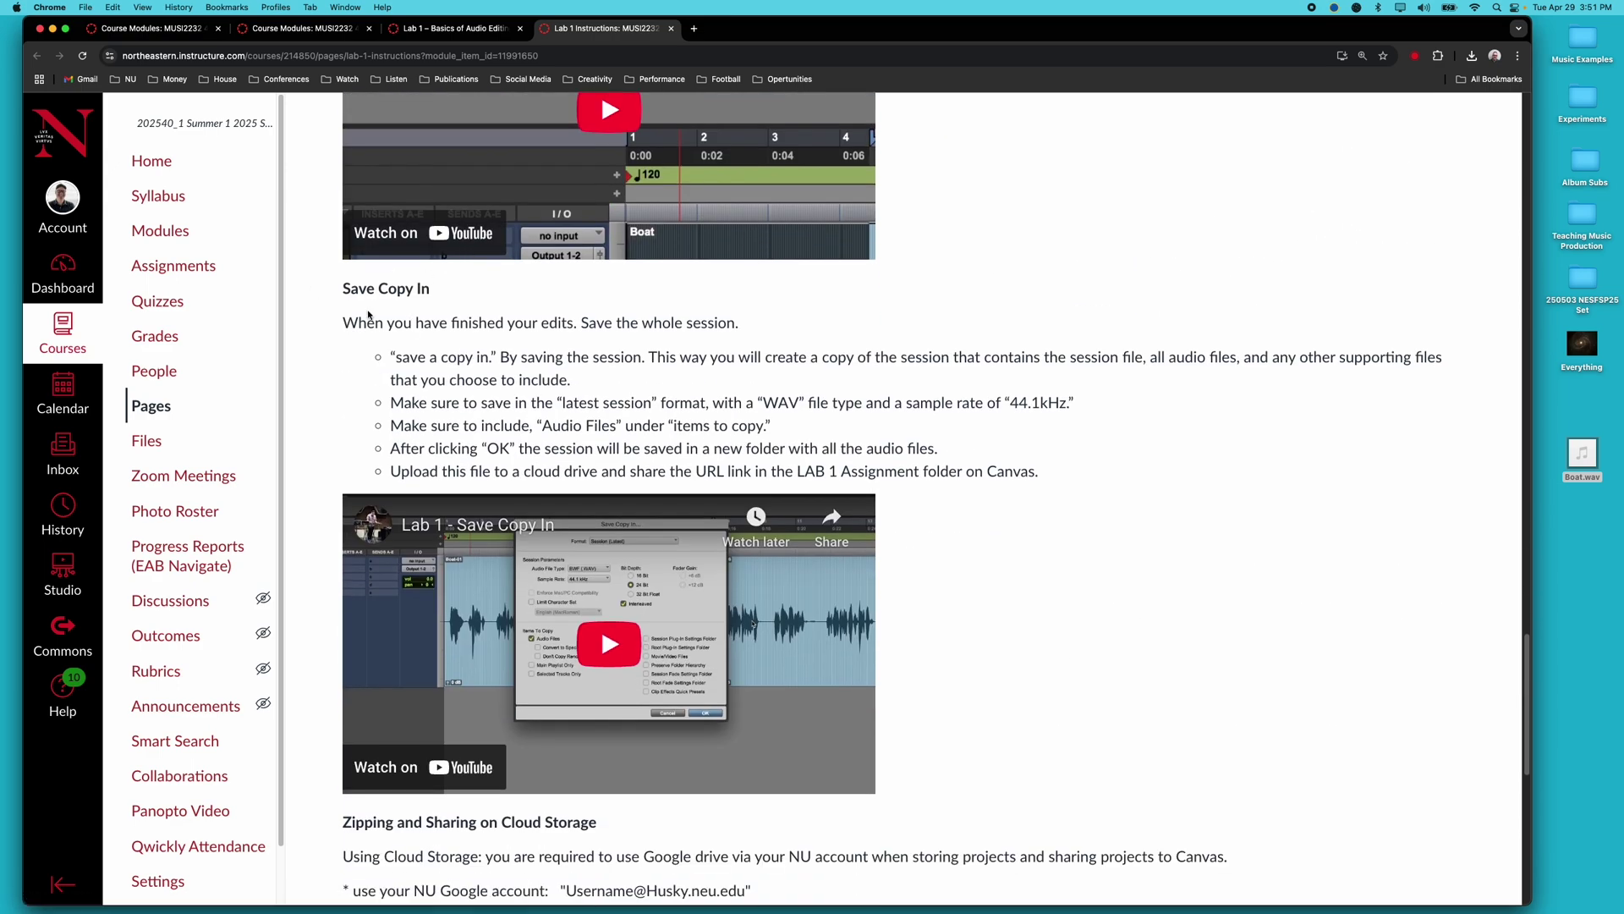
scroll(545, 363, down, 4)
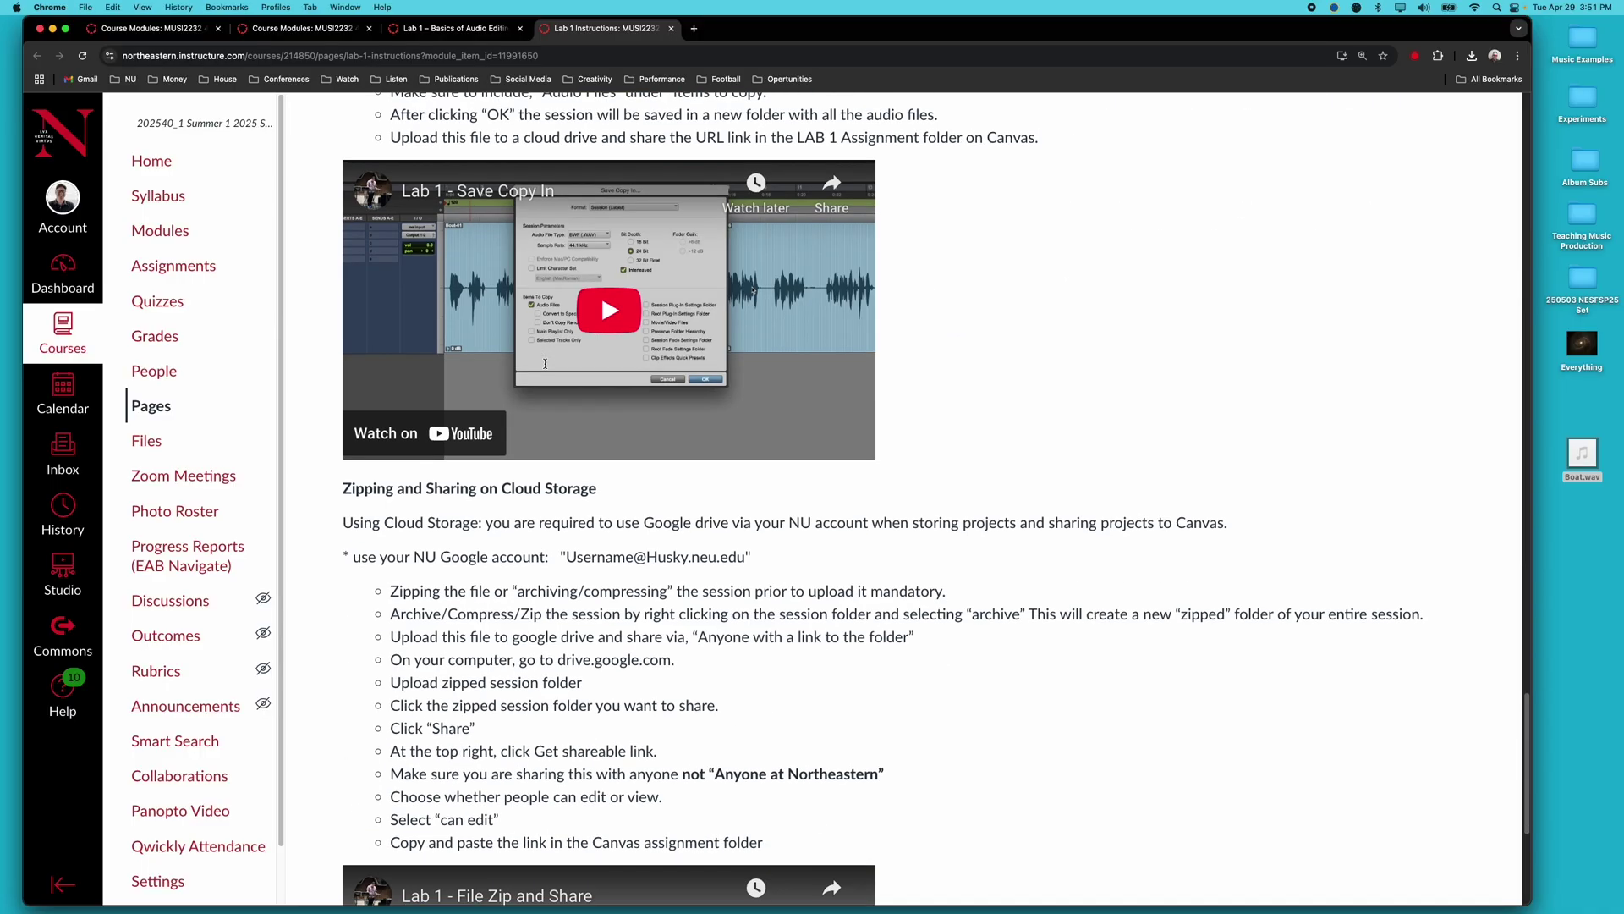
scroll(545, 363, down, 1)
key(F11)
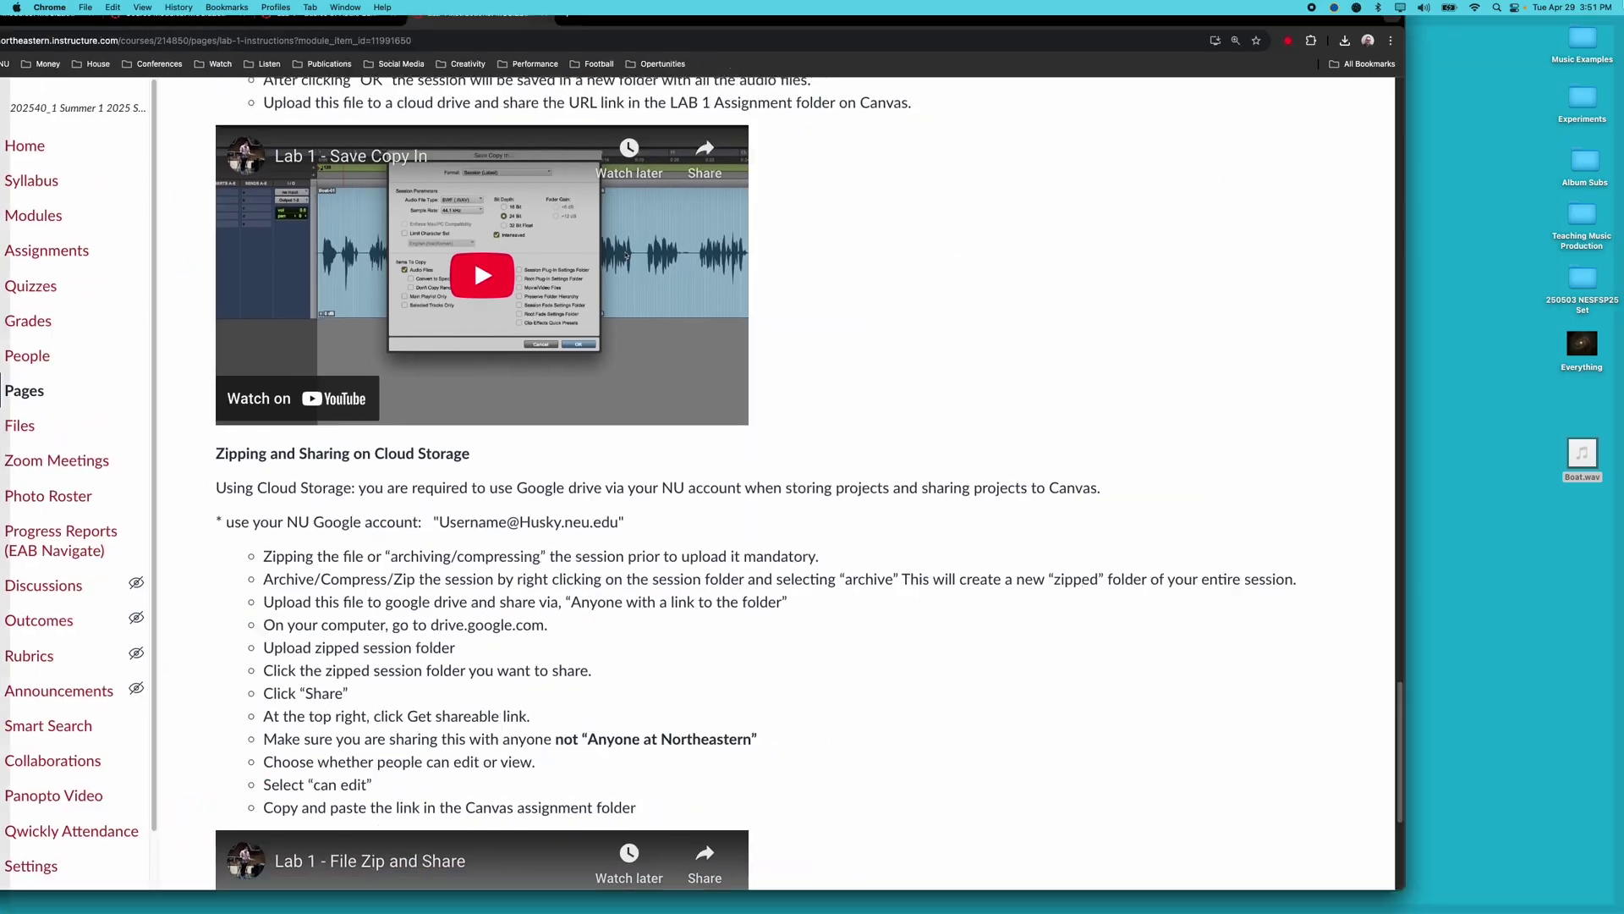
key(F11)
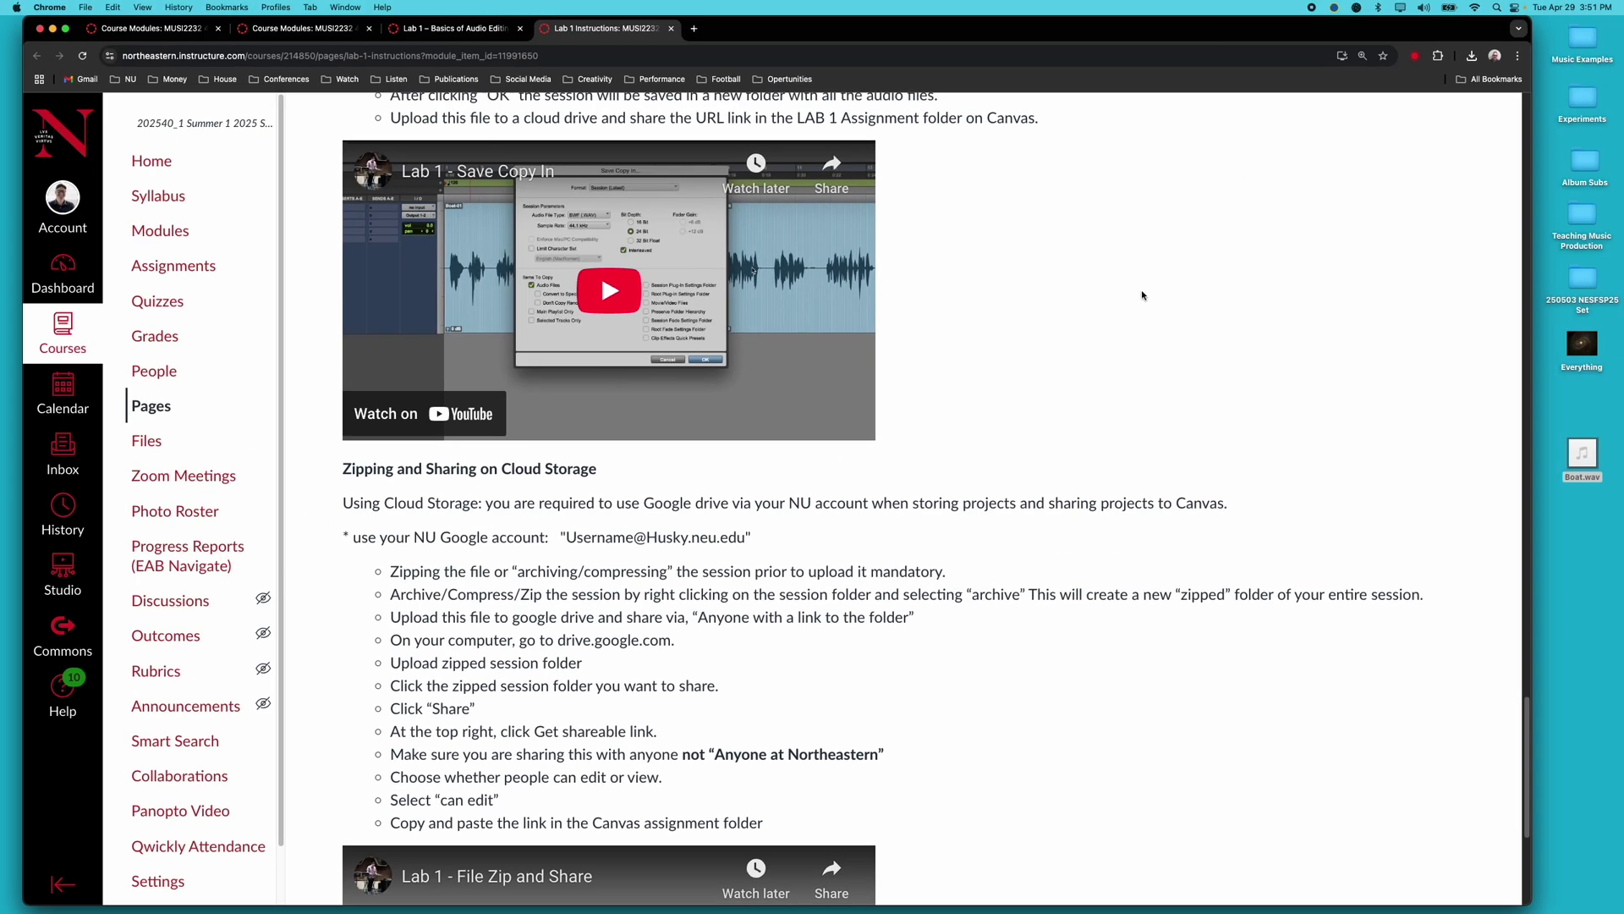
- Switch back to Pro Tools, select a short passage near the end of the Boat clip, and delete it
click(807, 898)
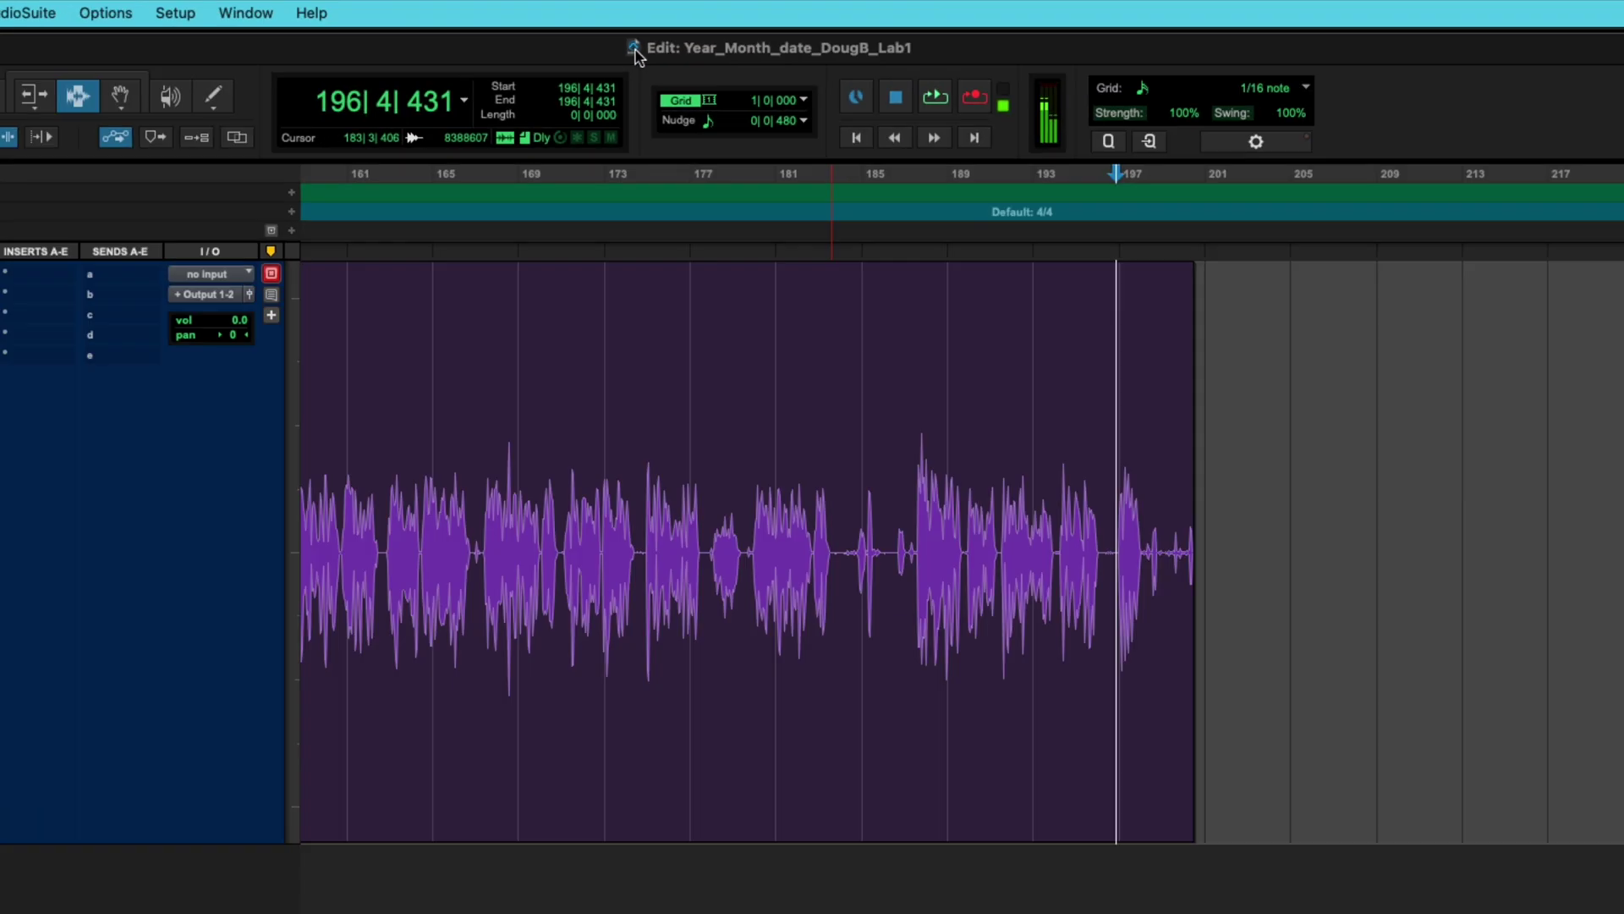
drag(850, 389, 896, 391)
key(Delete)
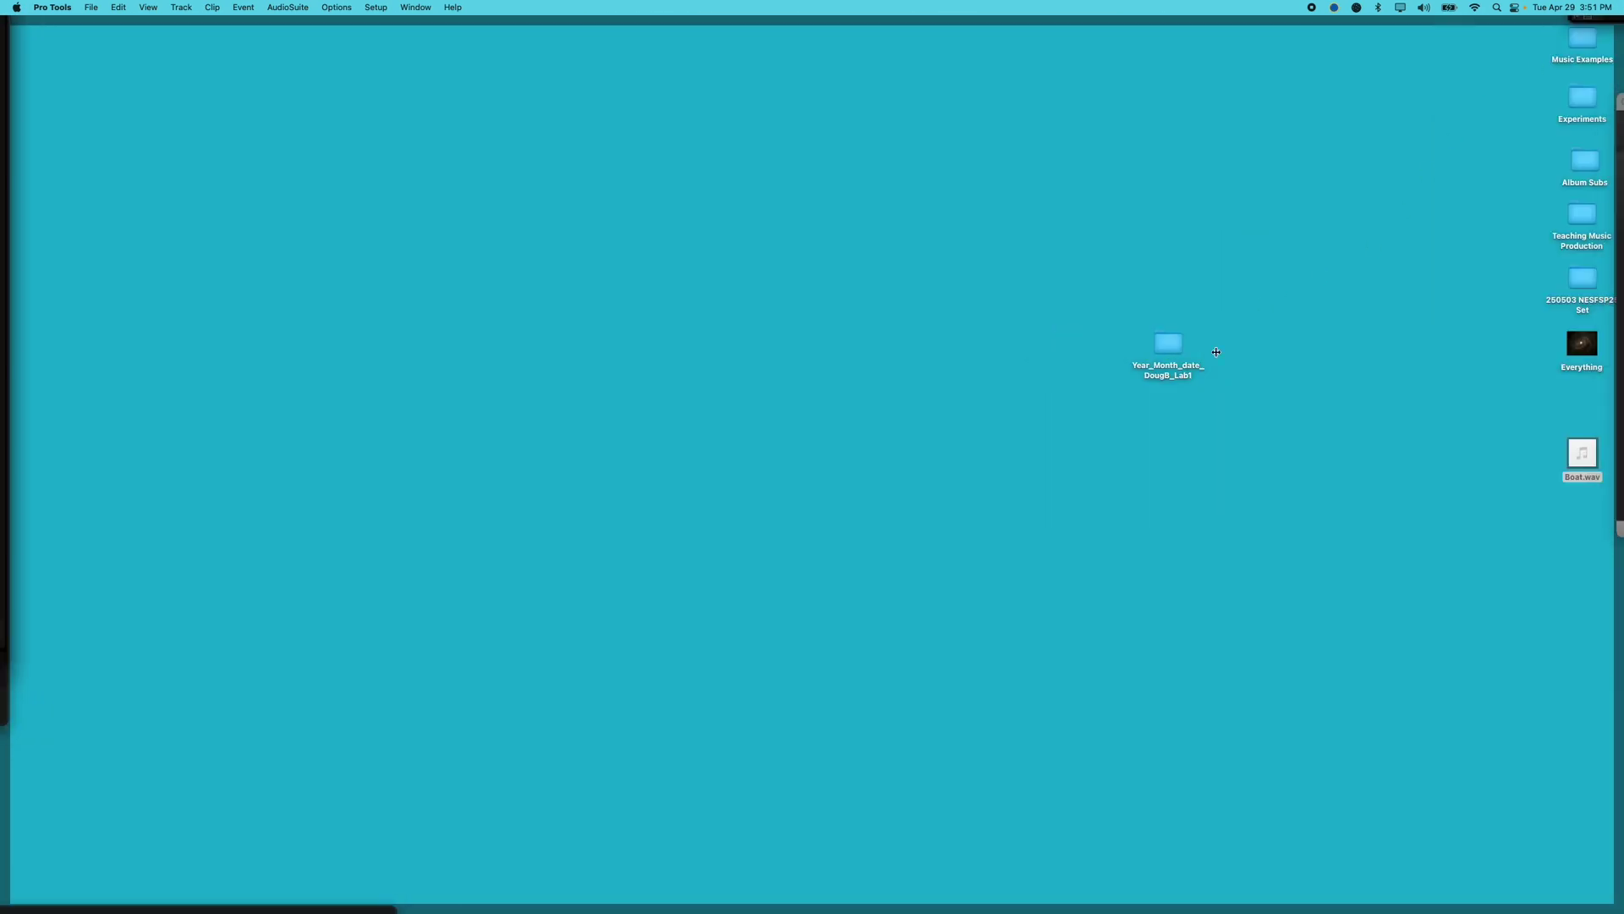
- Open the Lab1 session folder on the desktop and inspect its Audio Files subfolder and the .ptx session file
double_click(1167, 345)
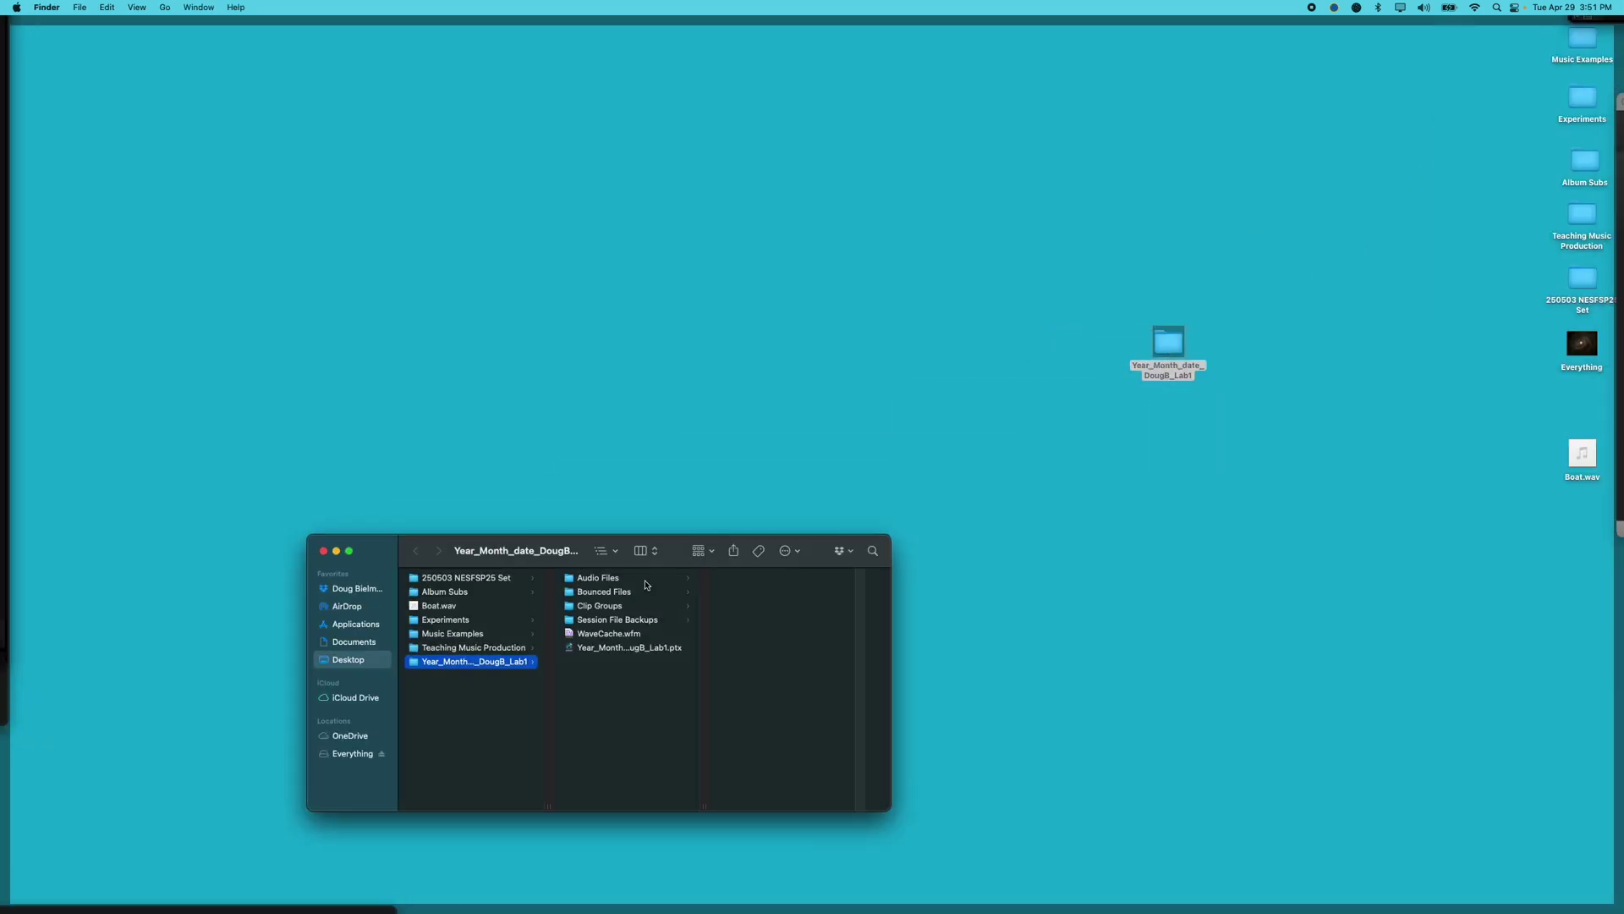
click(632, 580)
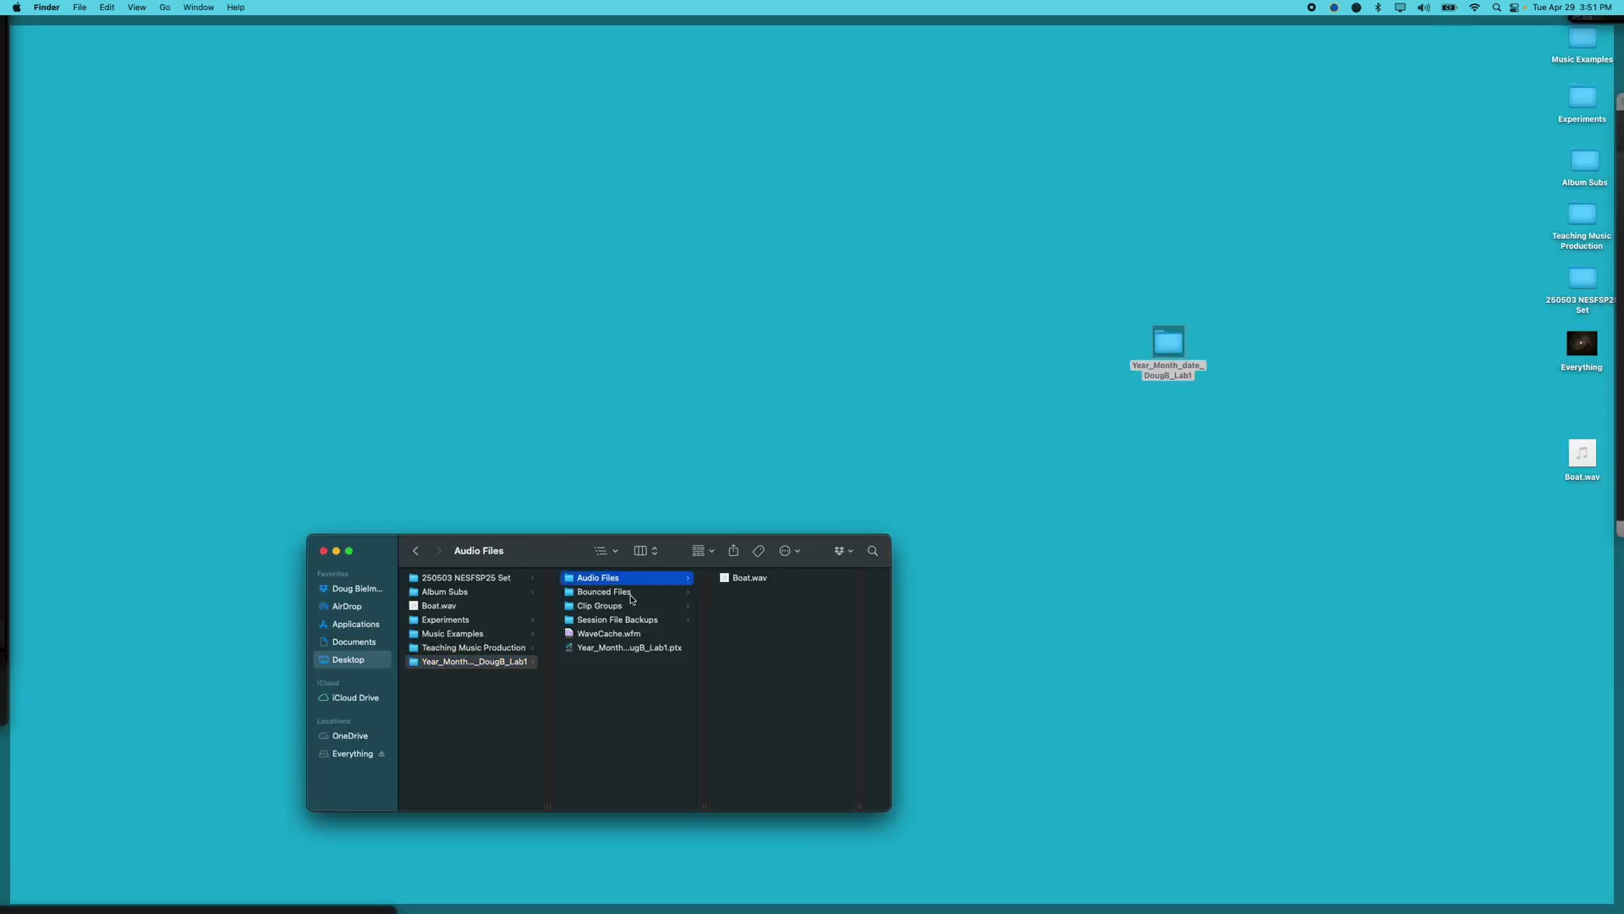
click(622, 649)
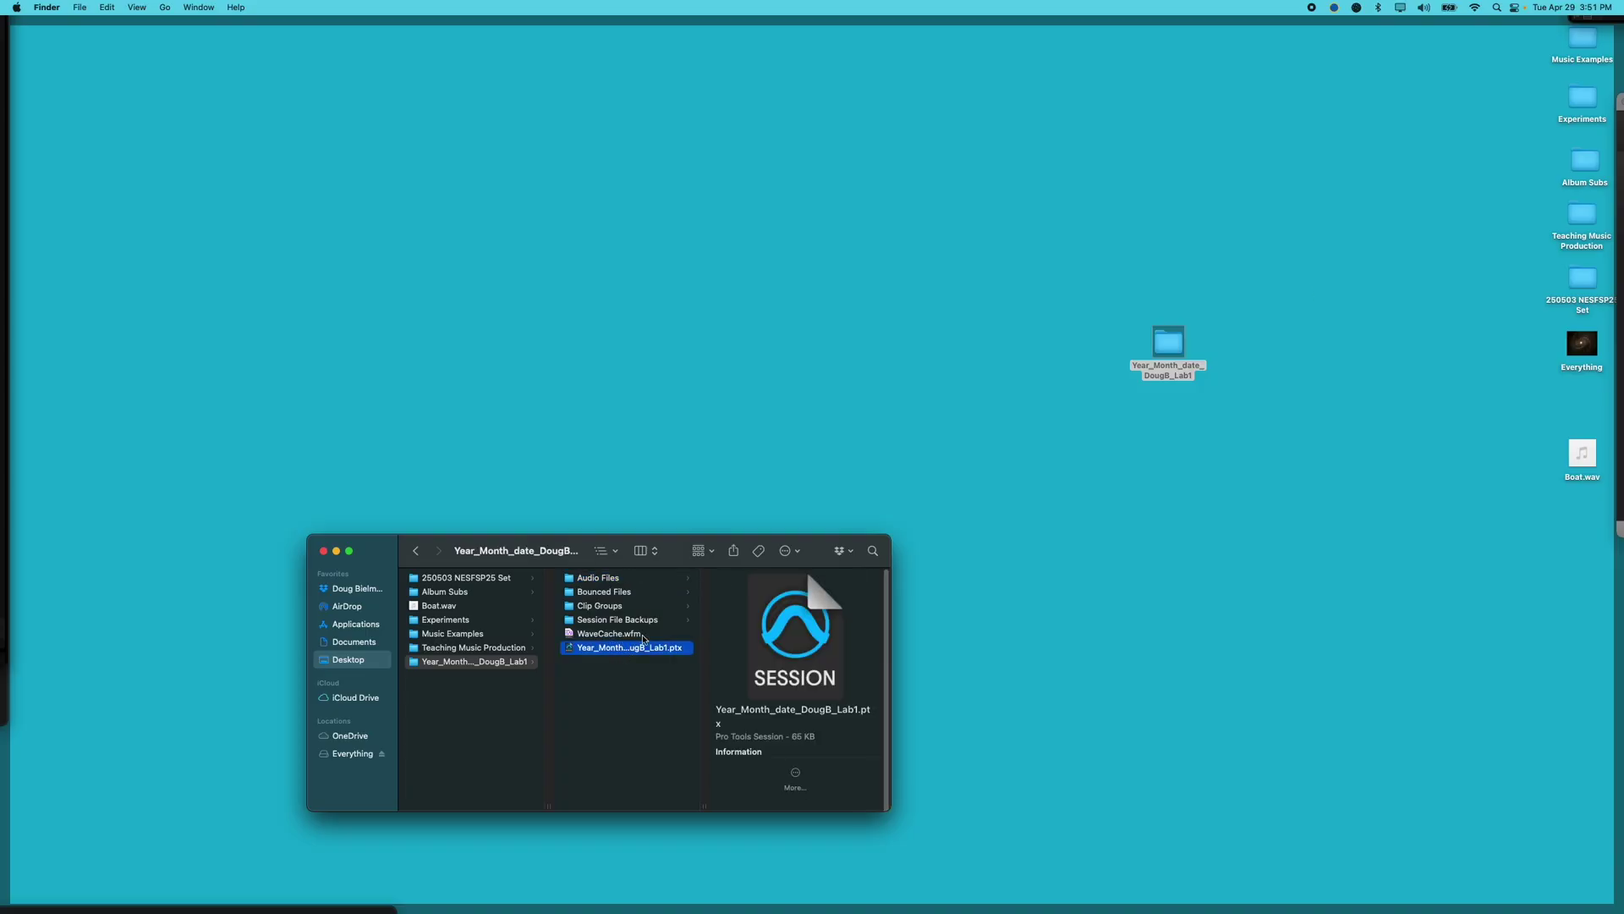
- Return to the Lab 1 instructions in Chrome and read the Save Copy In and Zipping and Sharing on Cloud Storage sections
key(F11)
click(1407, 435)
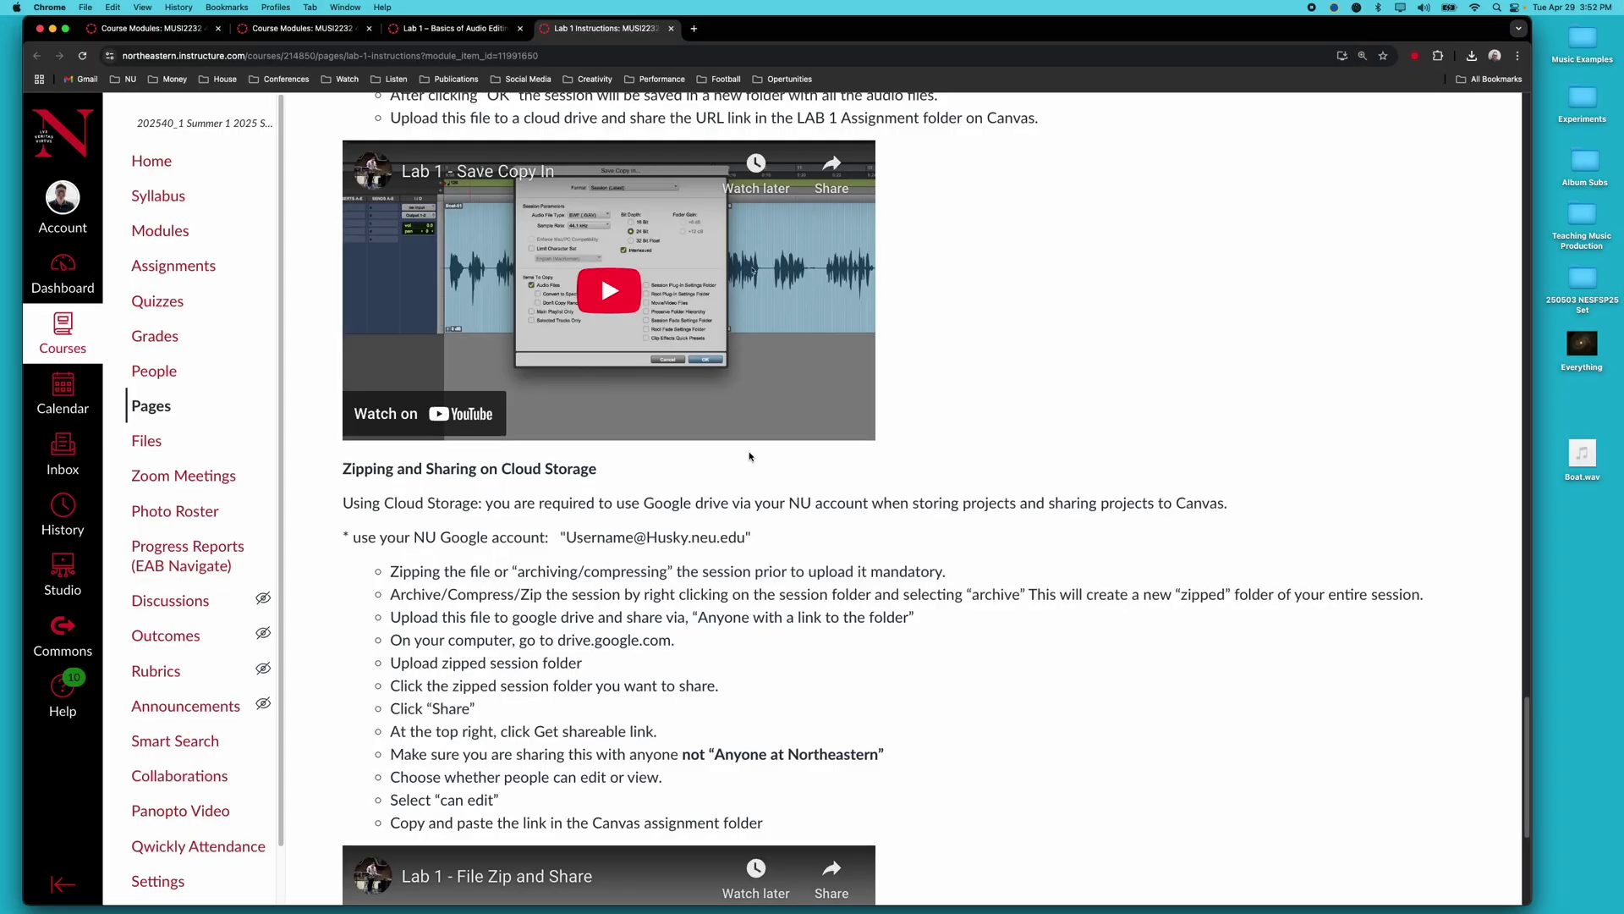
scroll(375, 295, up, 5)
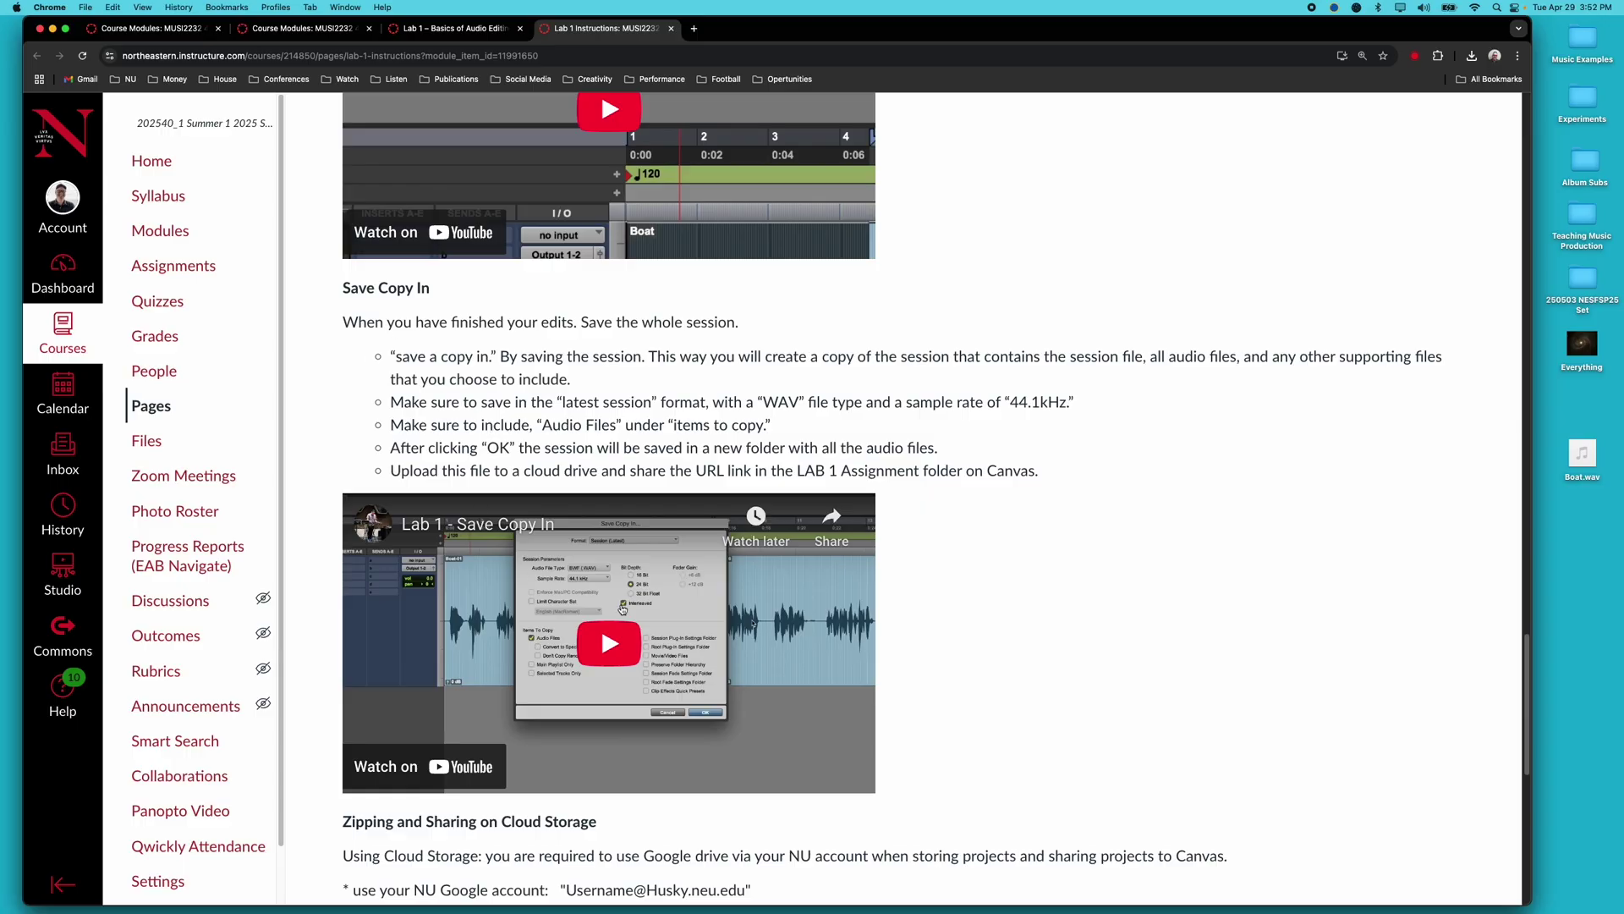
scroll(622, 609, down, 3)
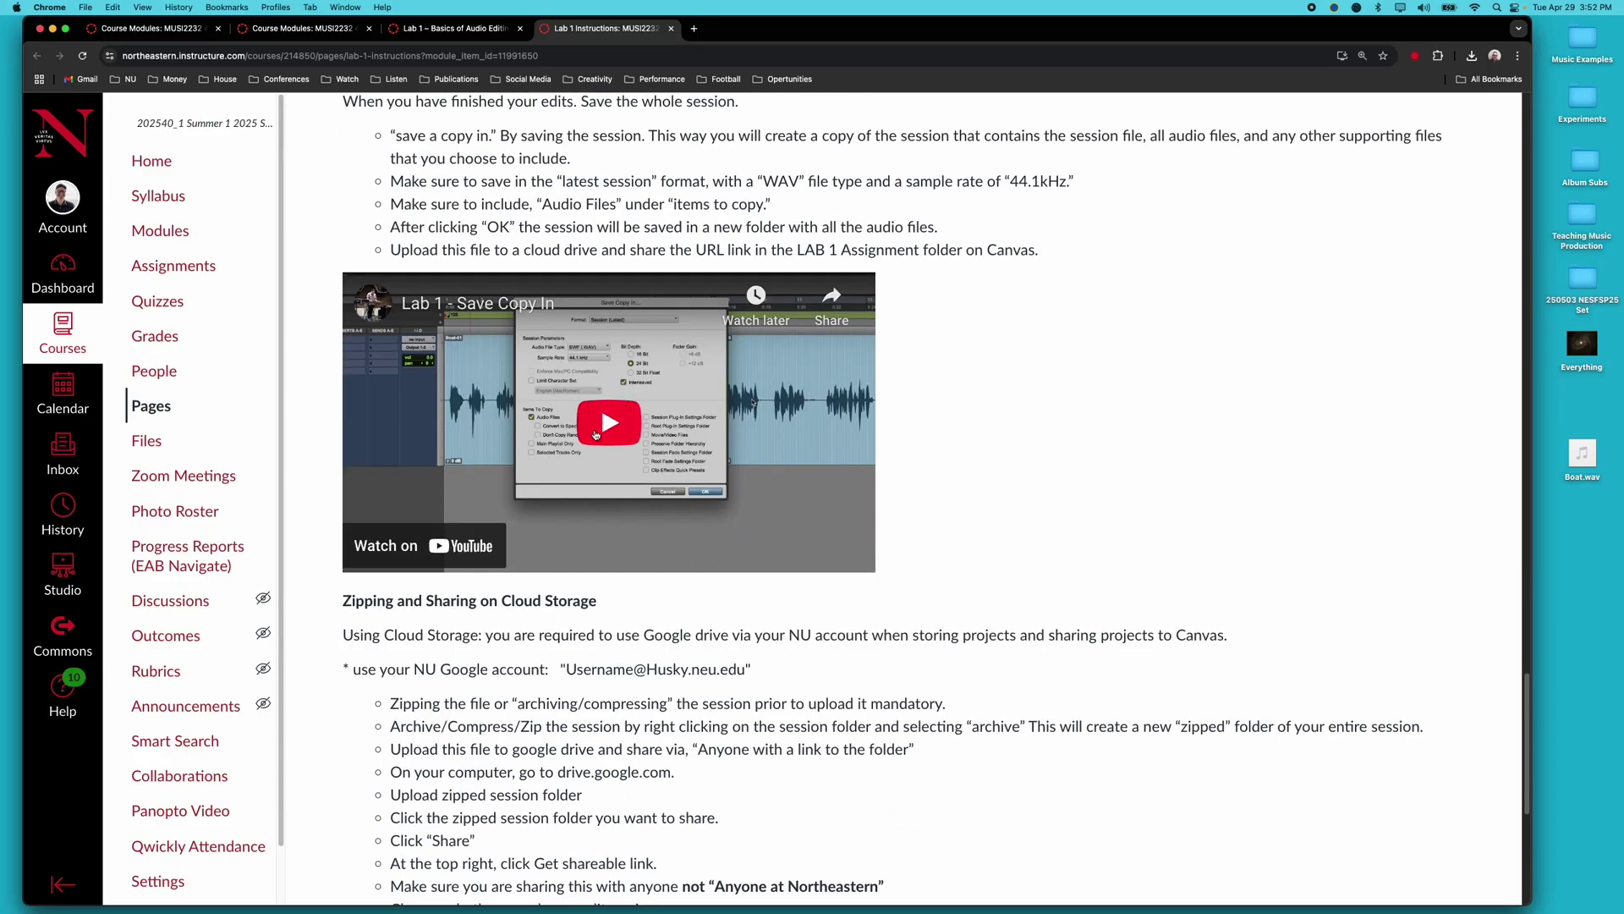
scroll(596, 434, down, 5)
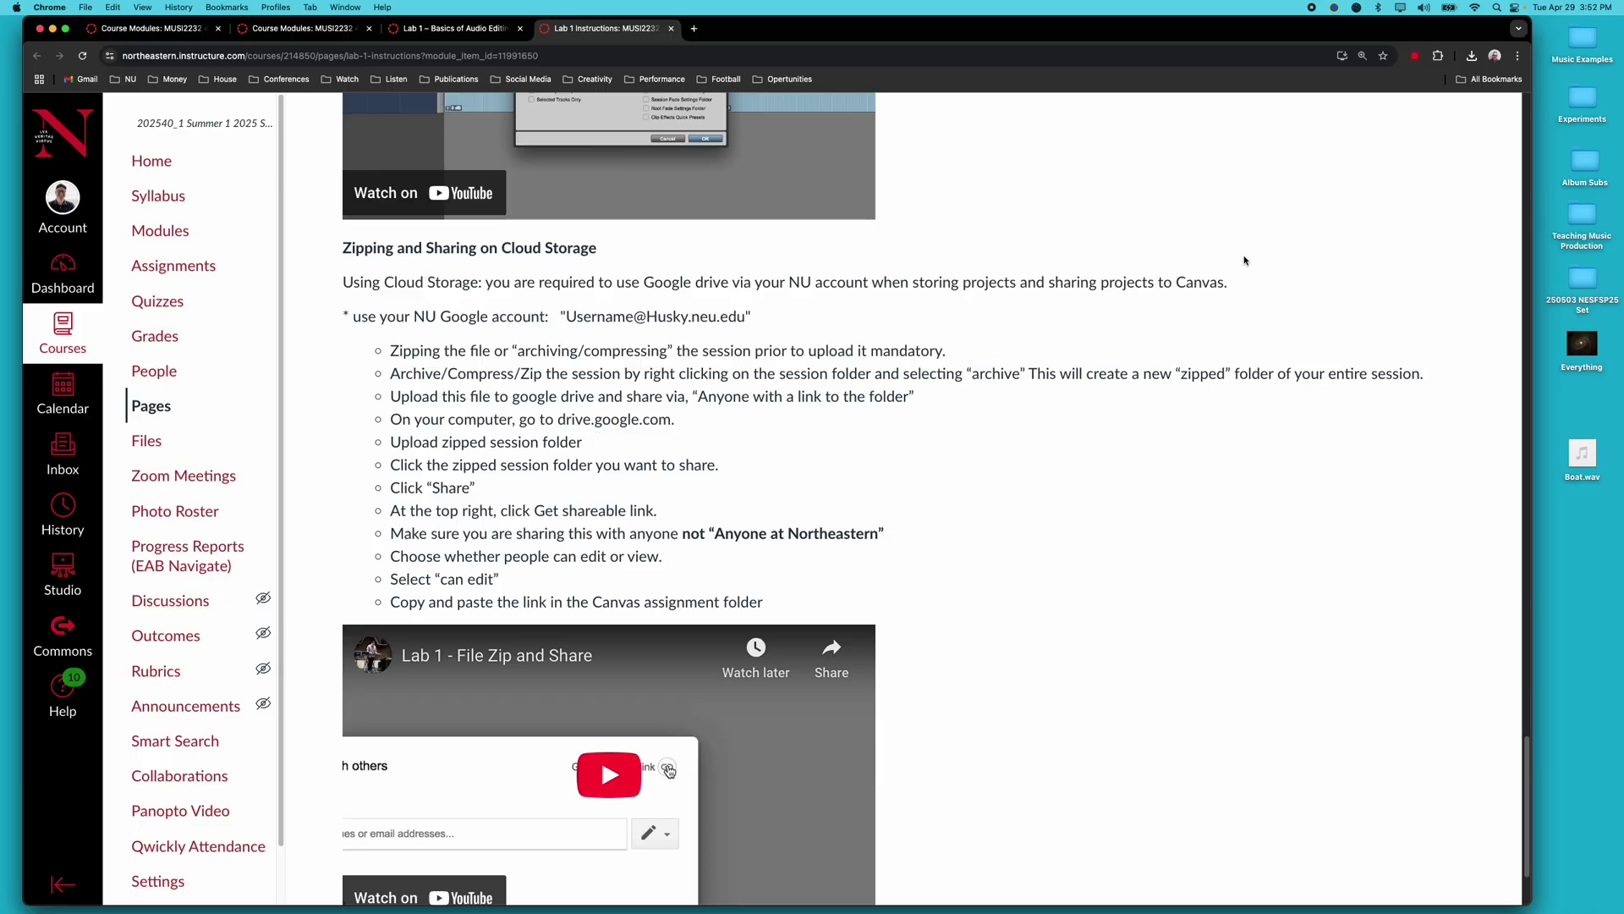
- Compress the Lab1 session folder on the desktop into a zip archive and place the archive beside the folder
key(F11)
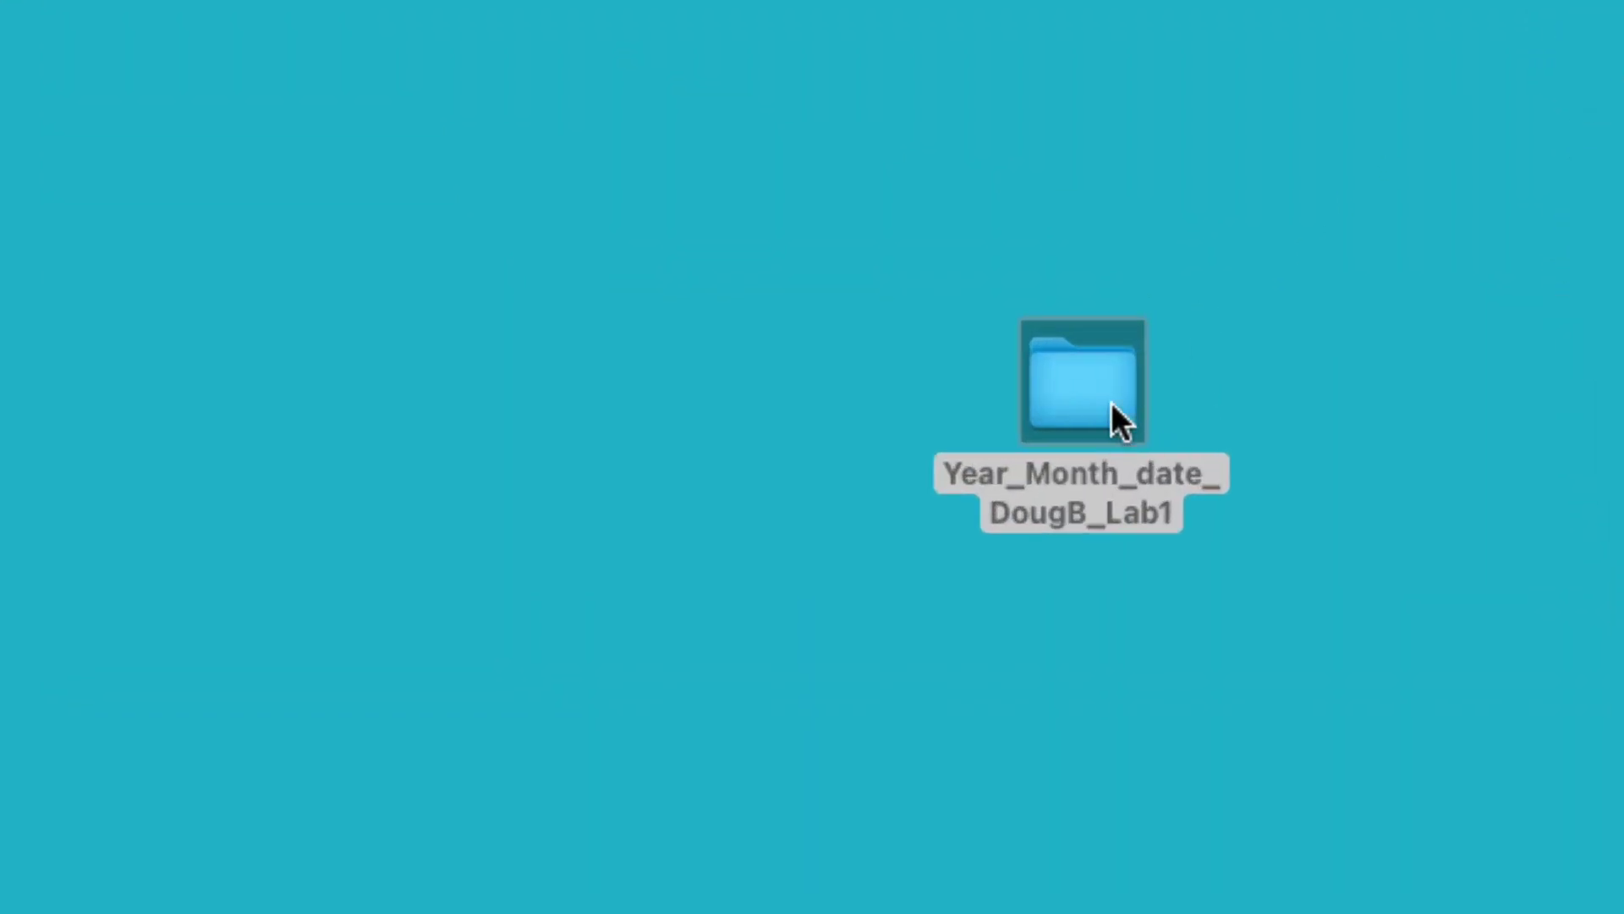
right_click(1060, 374)
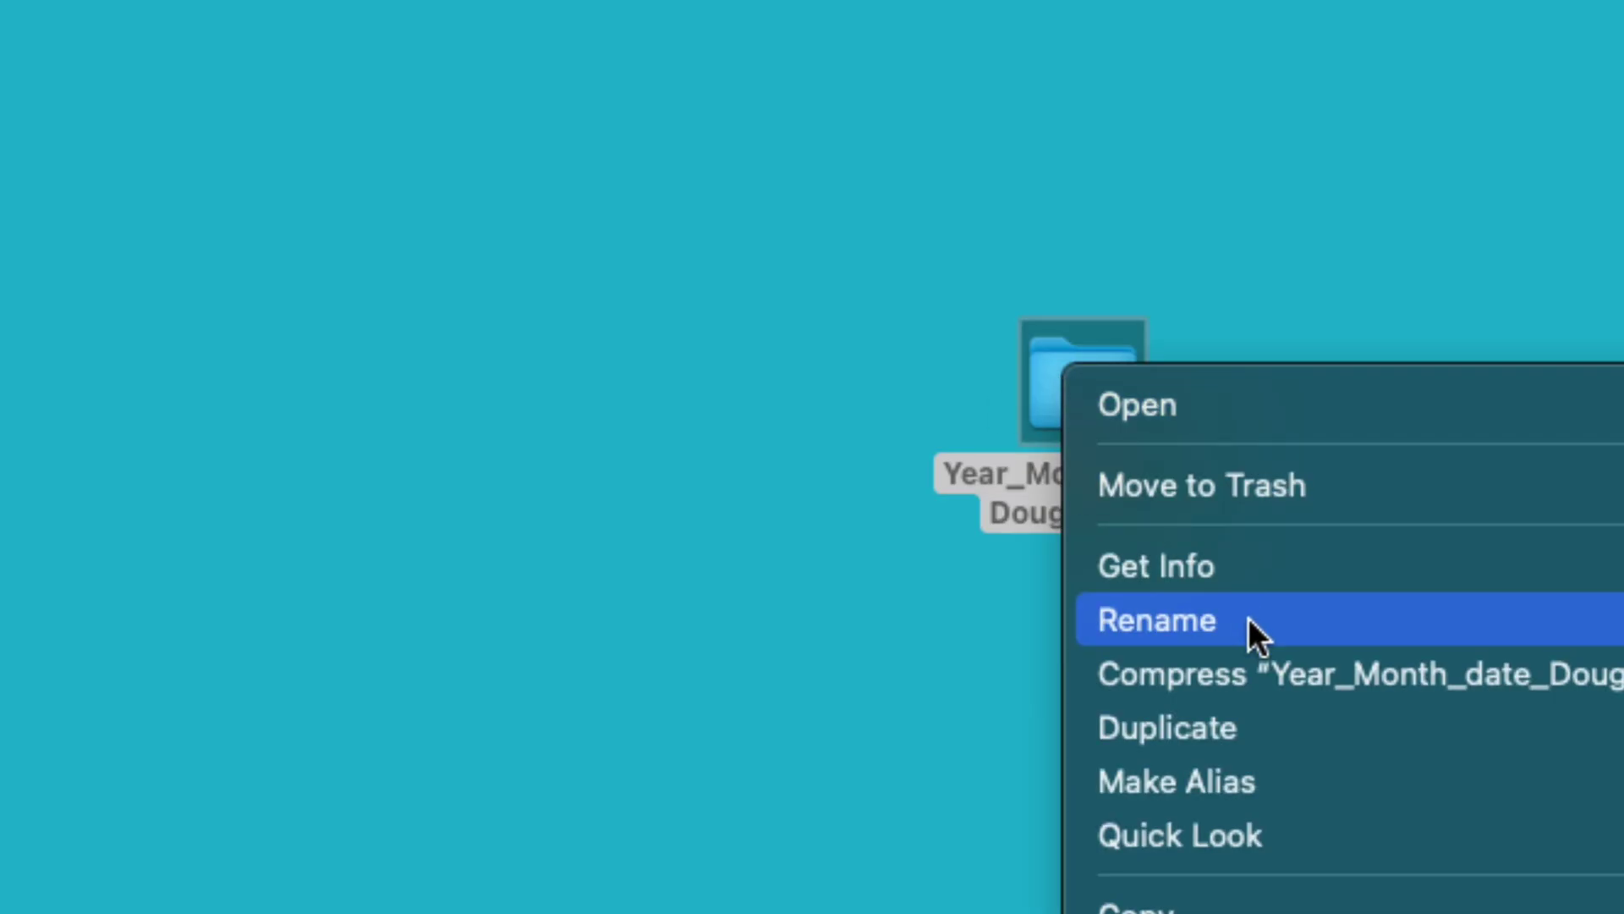
click(1280, 668)
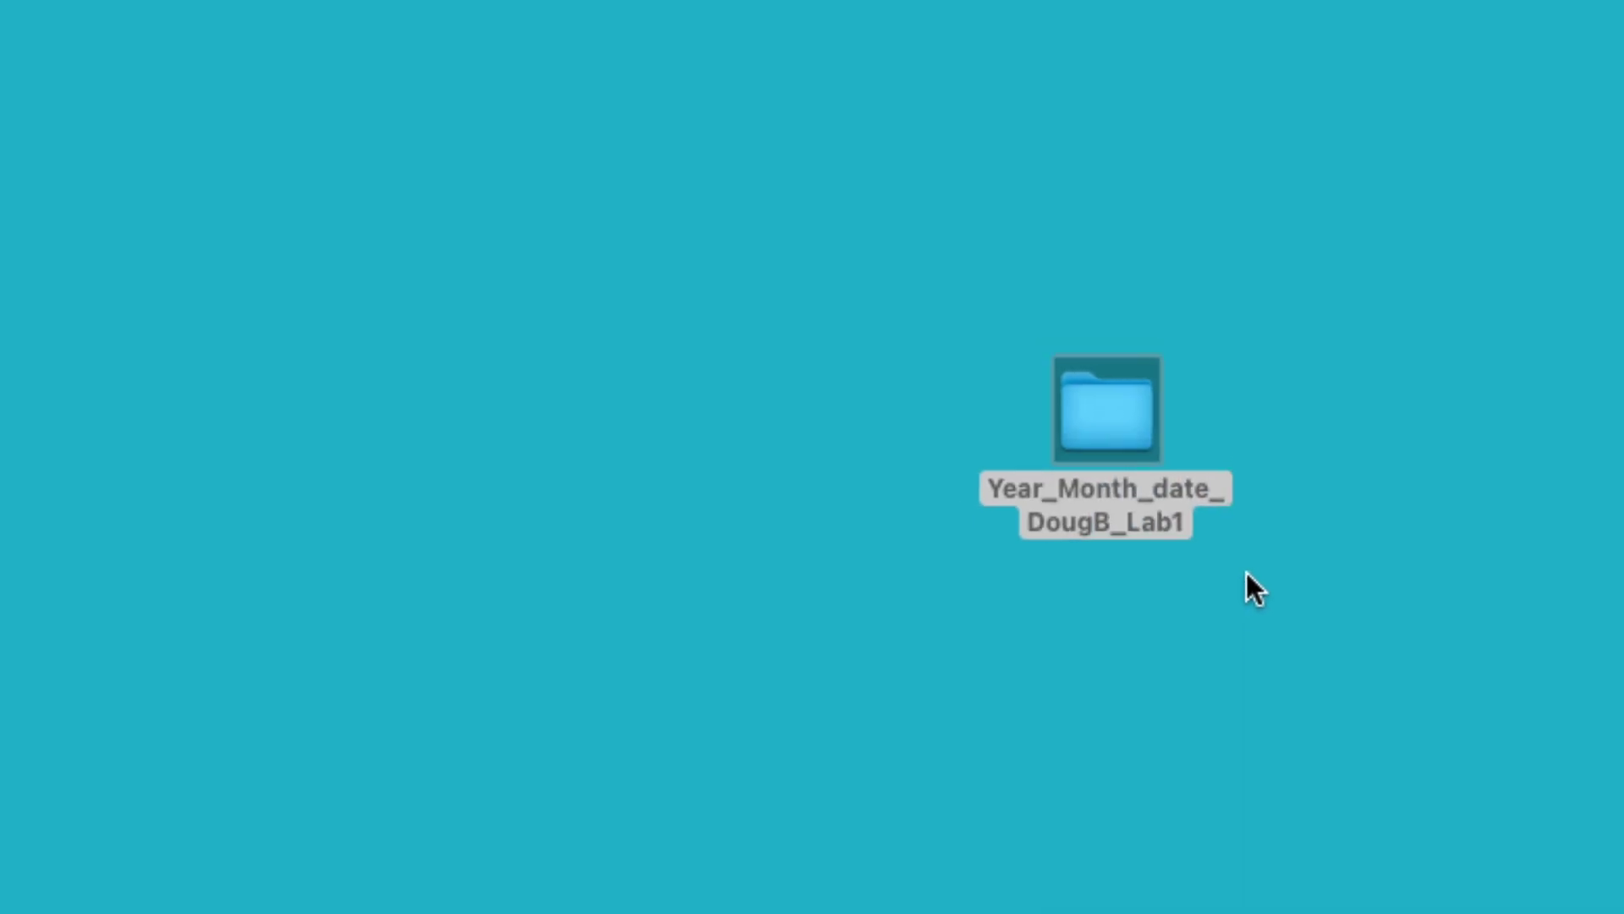
drag(1178, 484, 1363, 382)
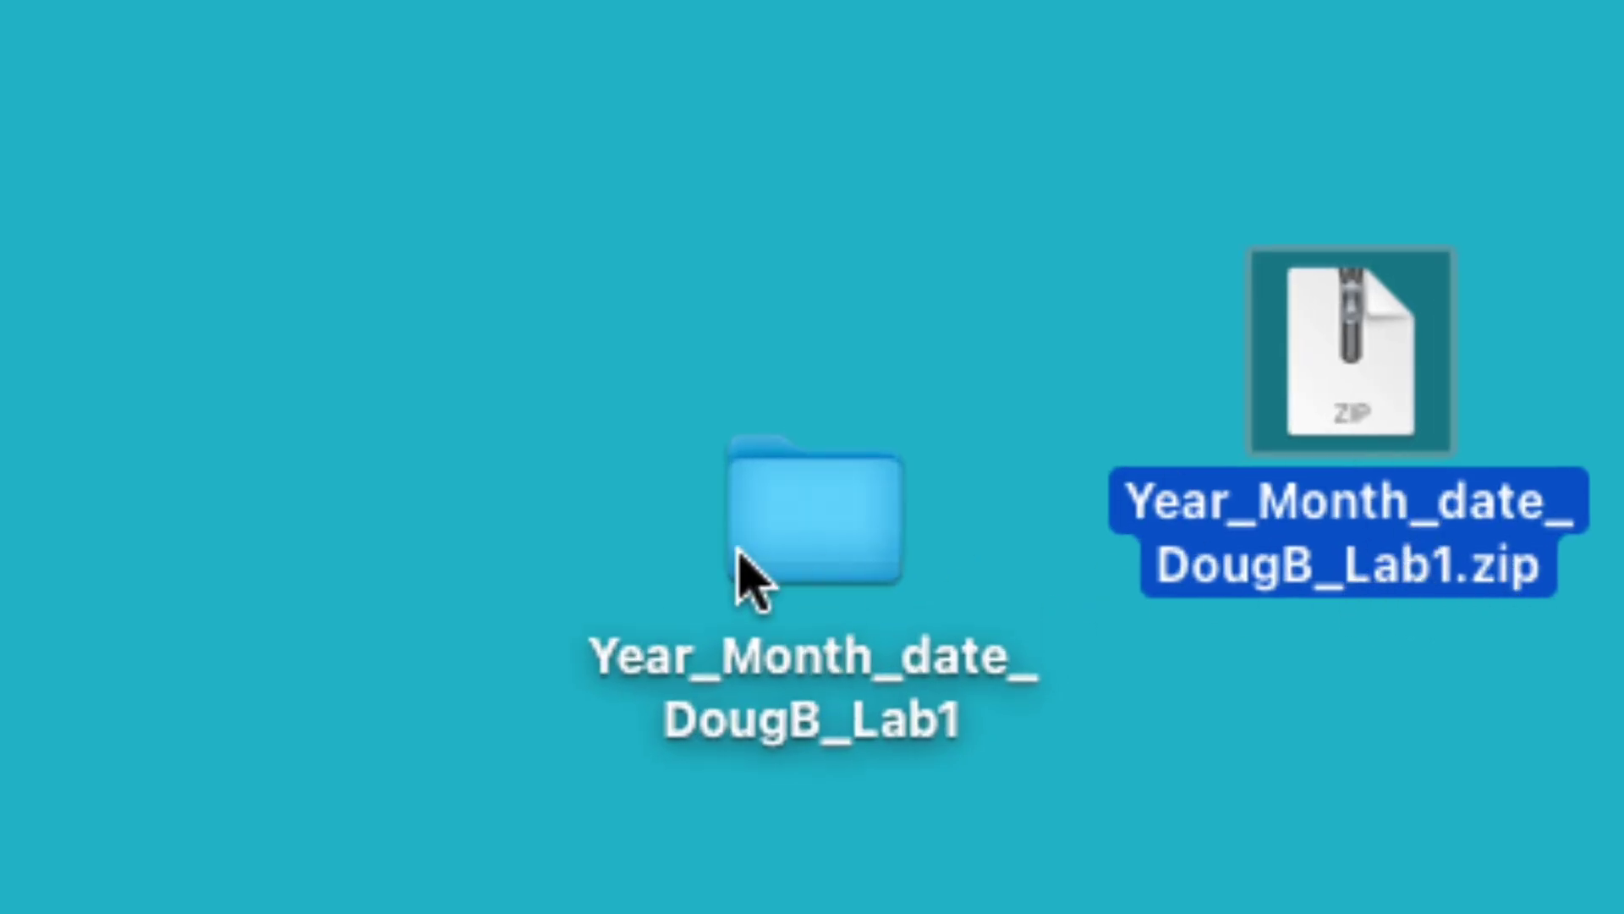
- Show the session folder's Compress command again, dismiss it without compressing, and move the zip file lower on the desktop
right_click(779, 516)
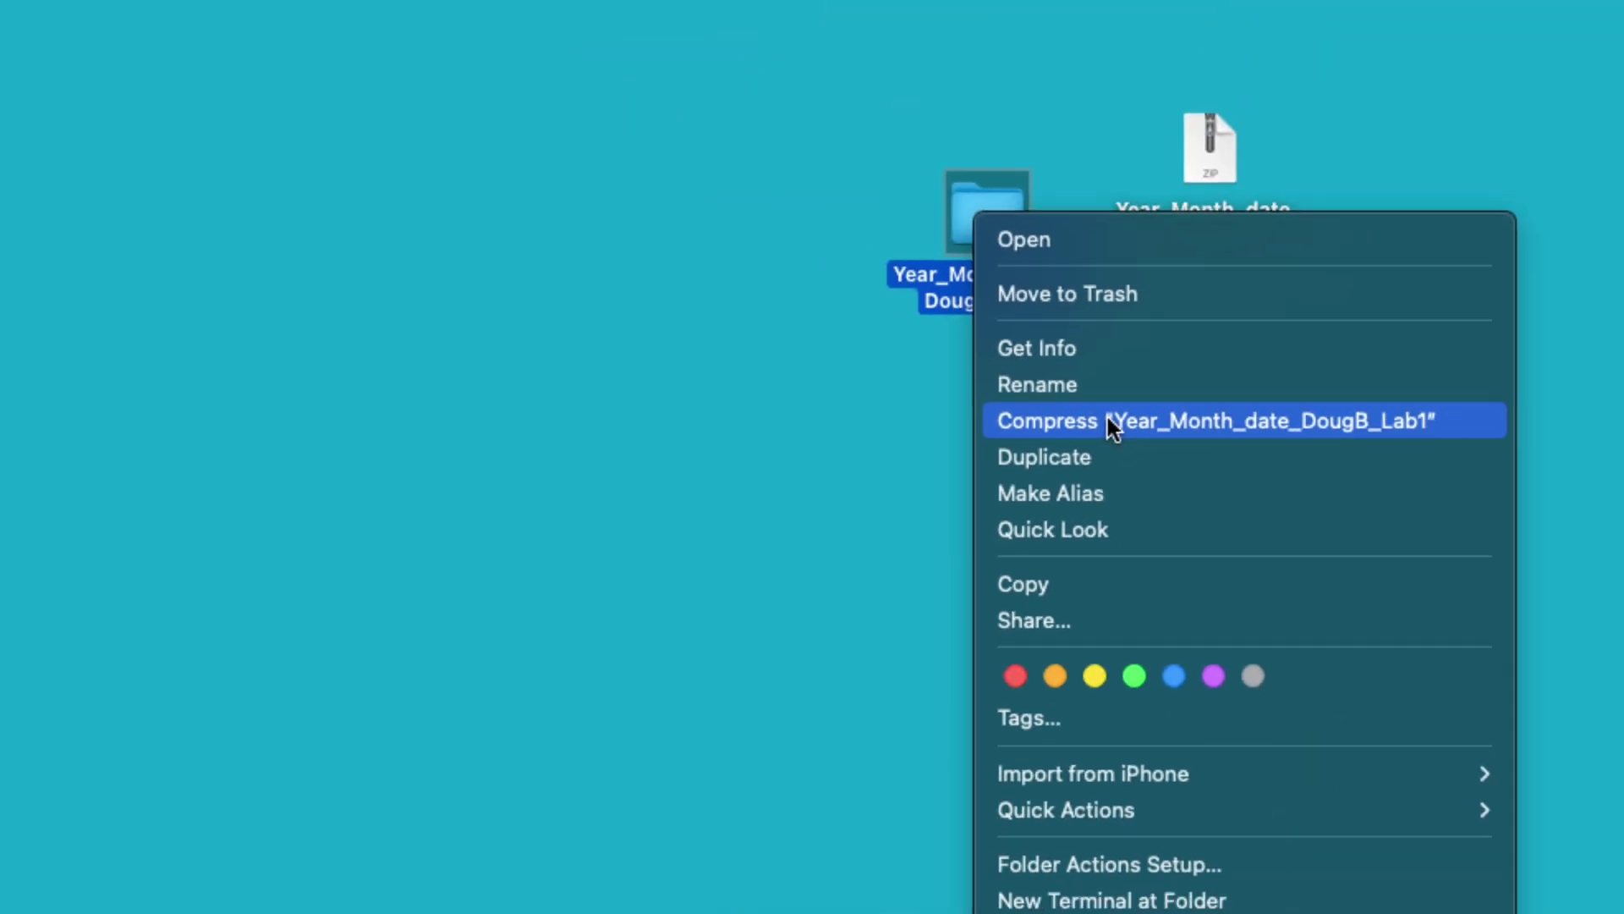
click(860, 427)
drag(1220, 114, 1209, 354)
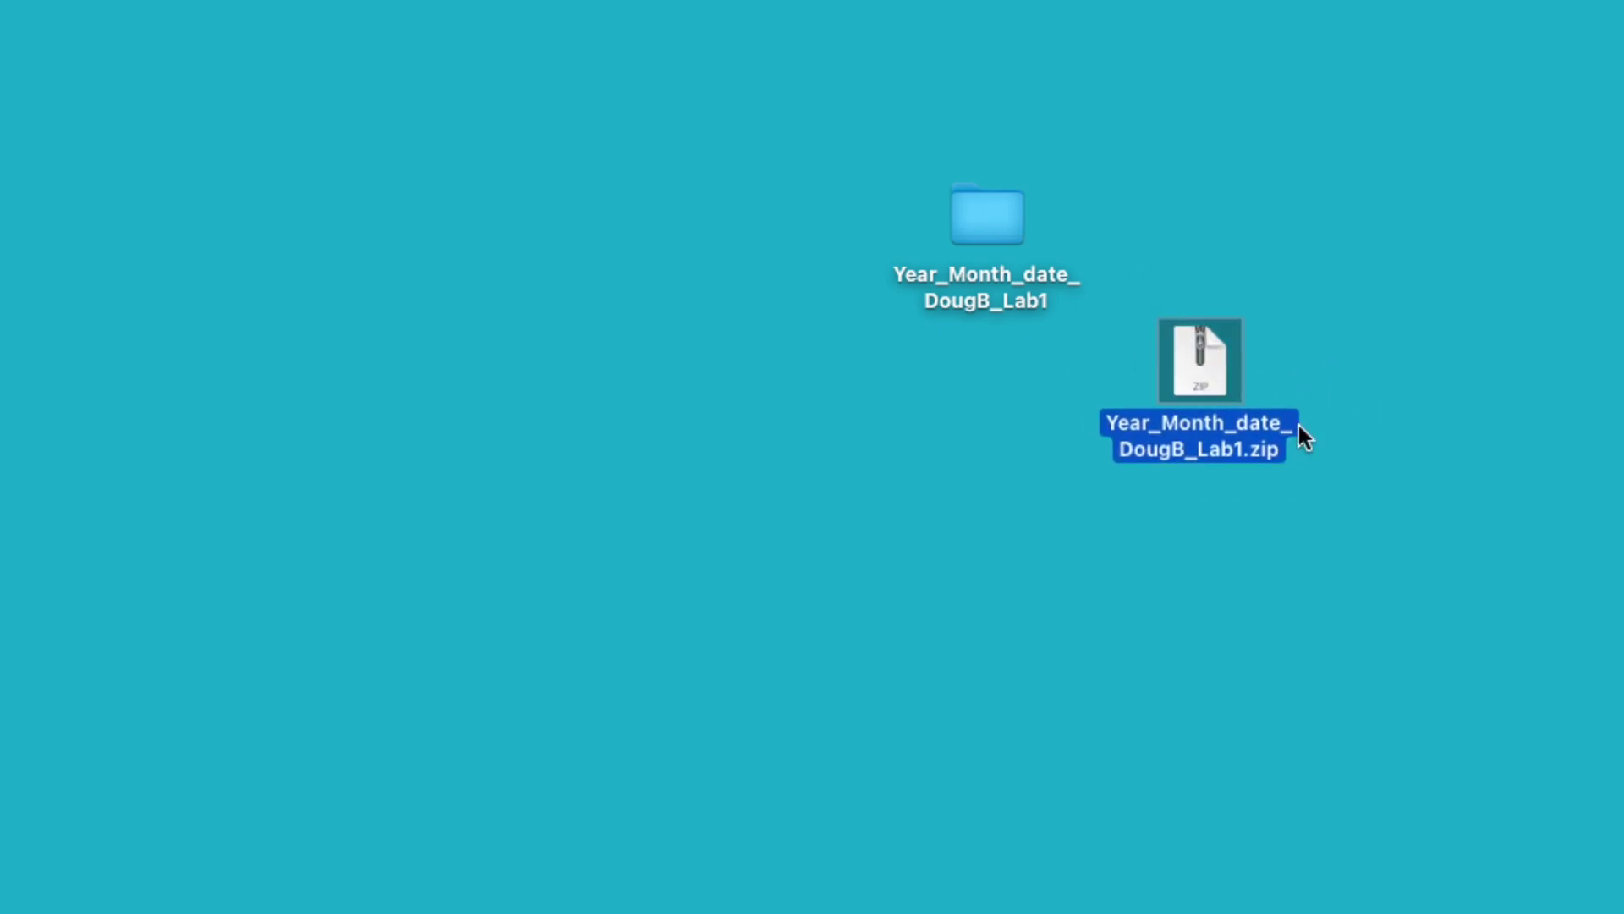
- Open the session folder, inspect Audio Files and Bounced Files, close the Finder window, and move the zip file up beside the folder
double_click(966, 218)
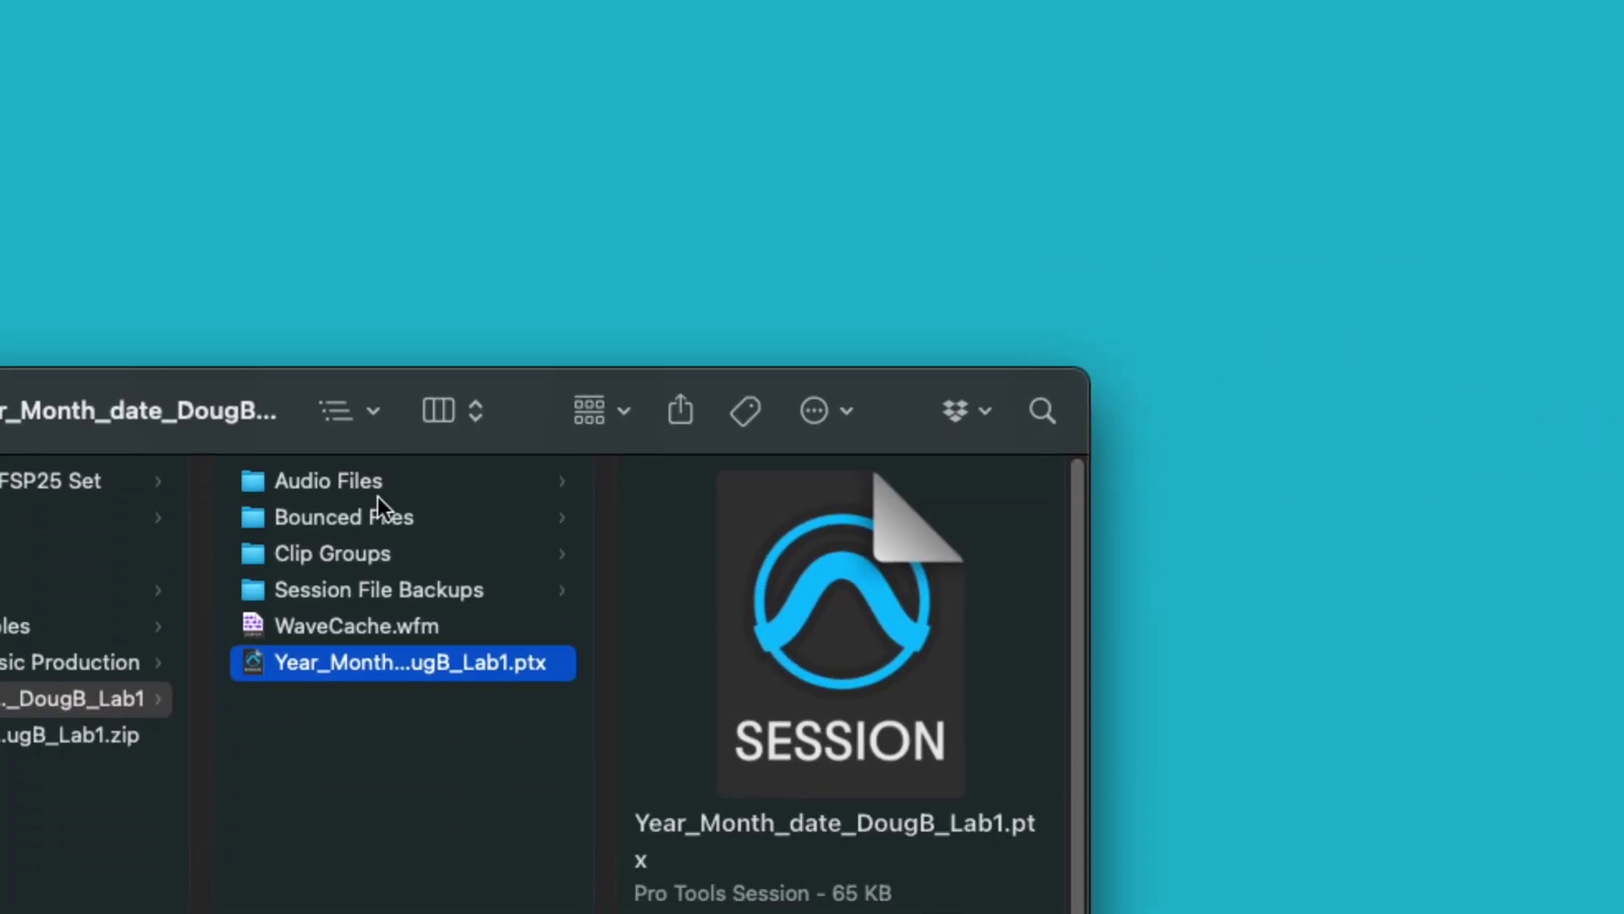
click(183, 828)
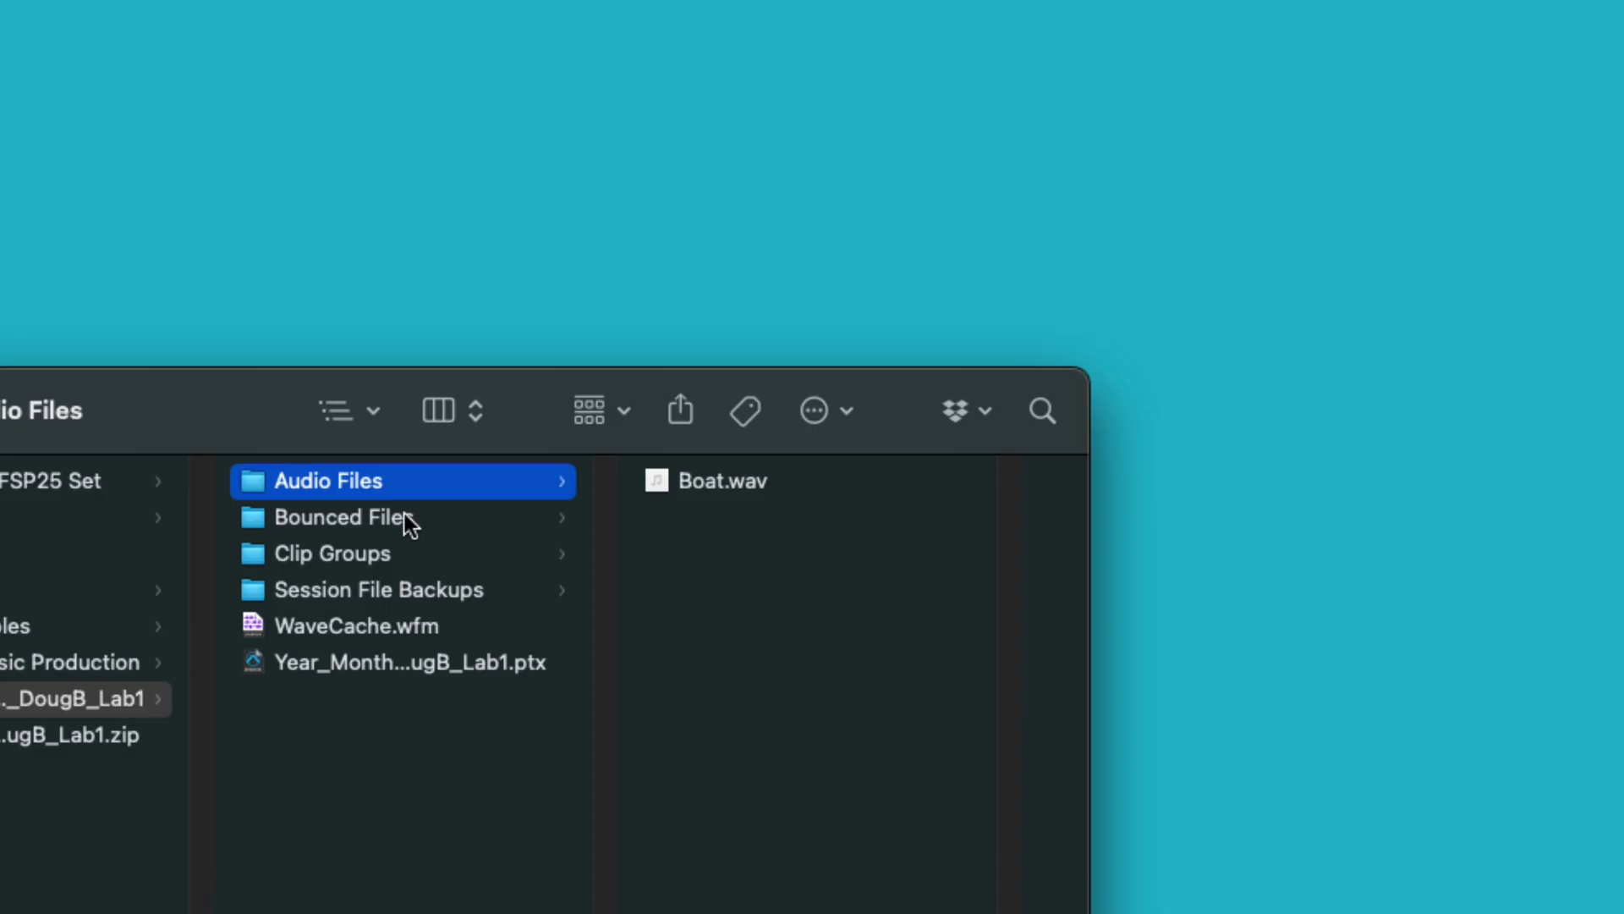
click(405, 517)
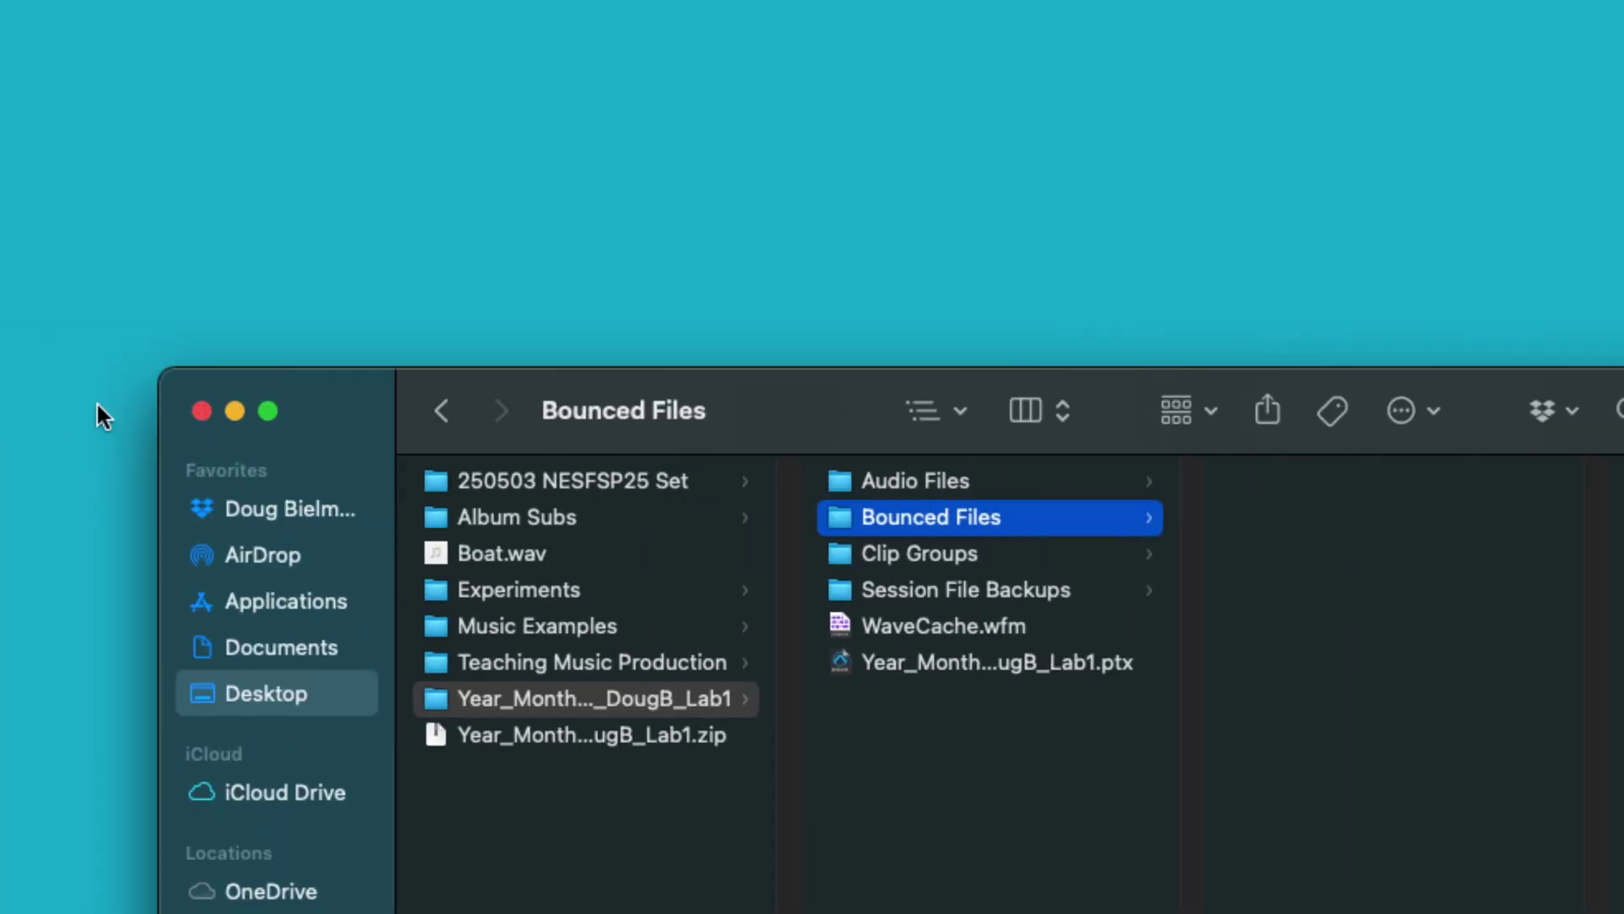
click(203, 409)
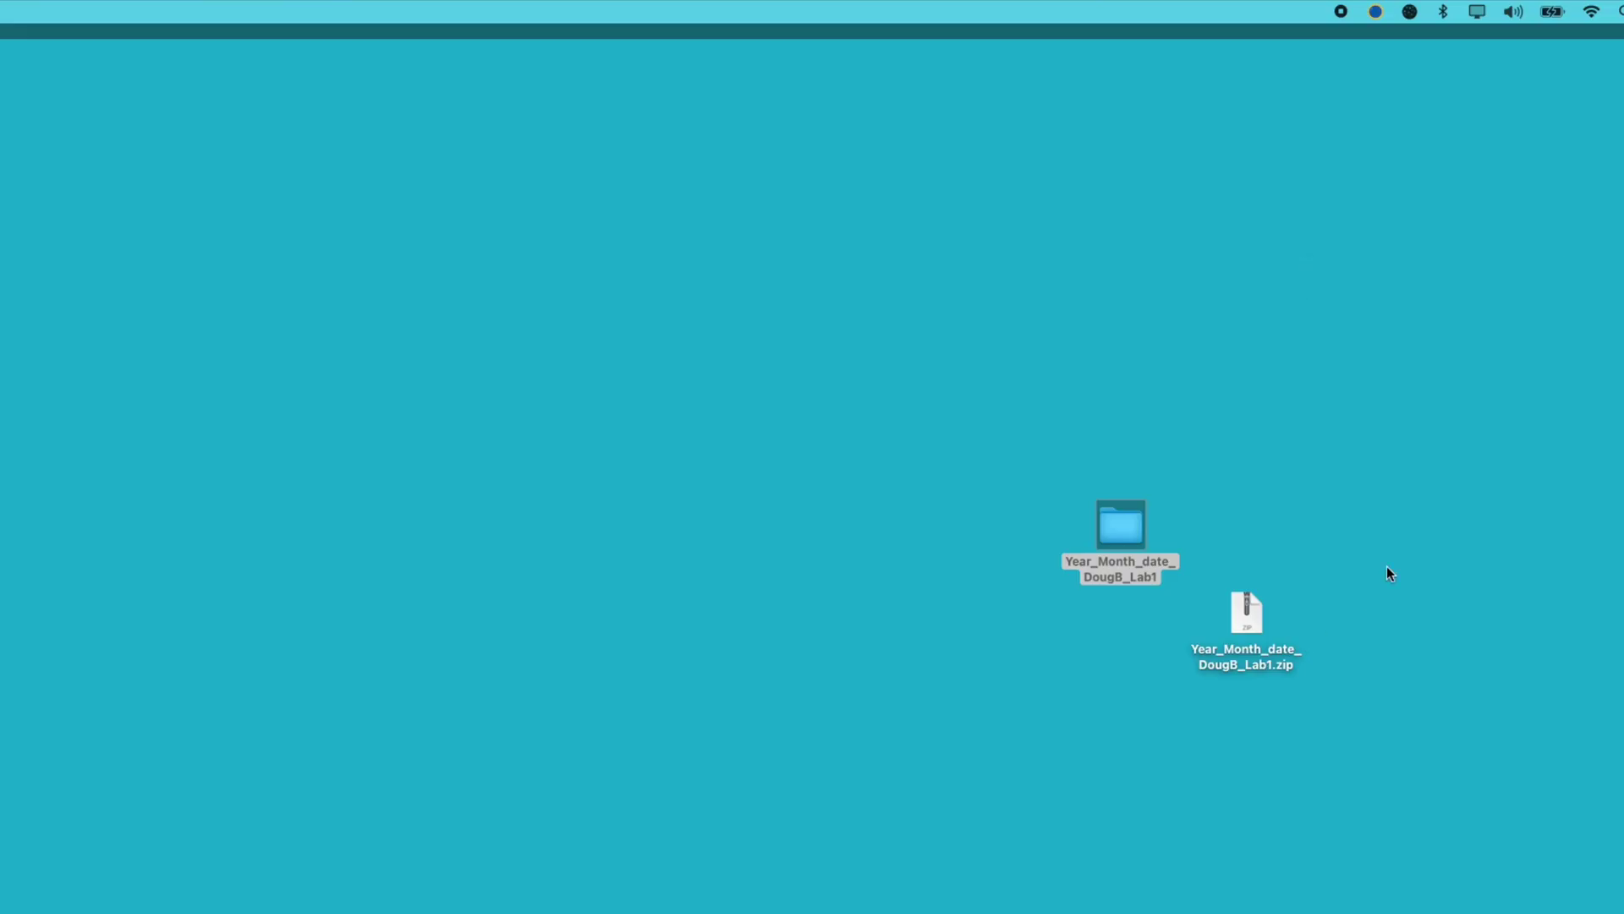
drag(1246, 613, 1294, 489)
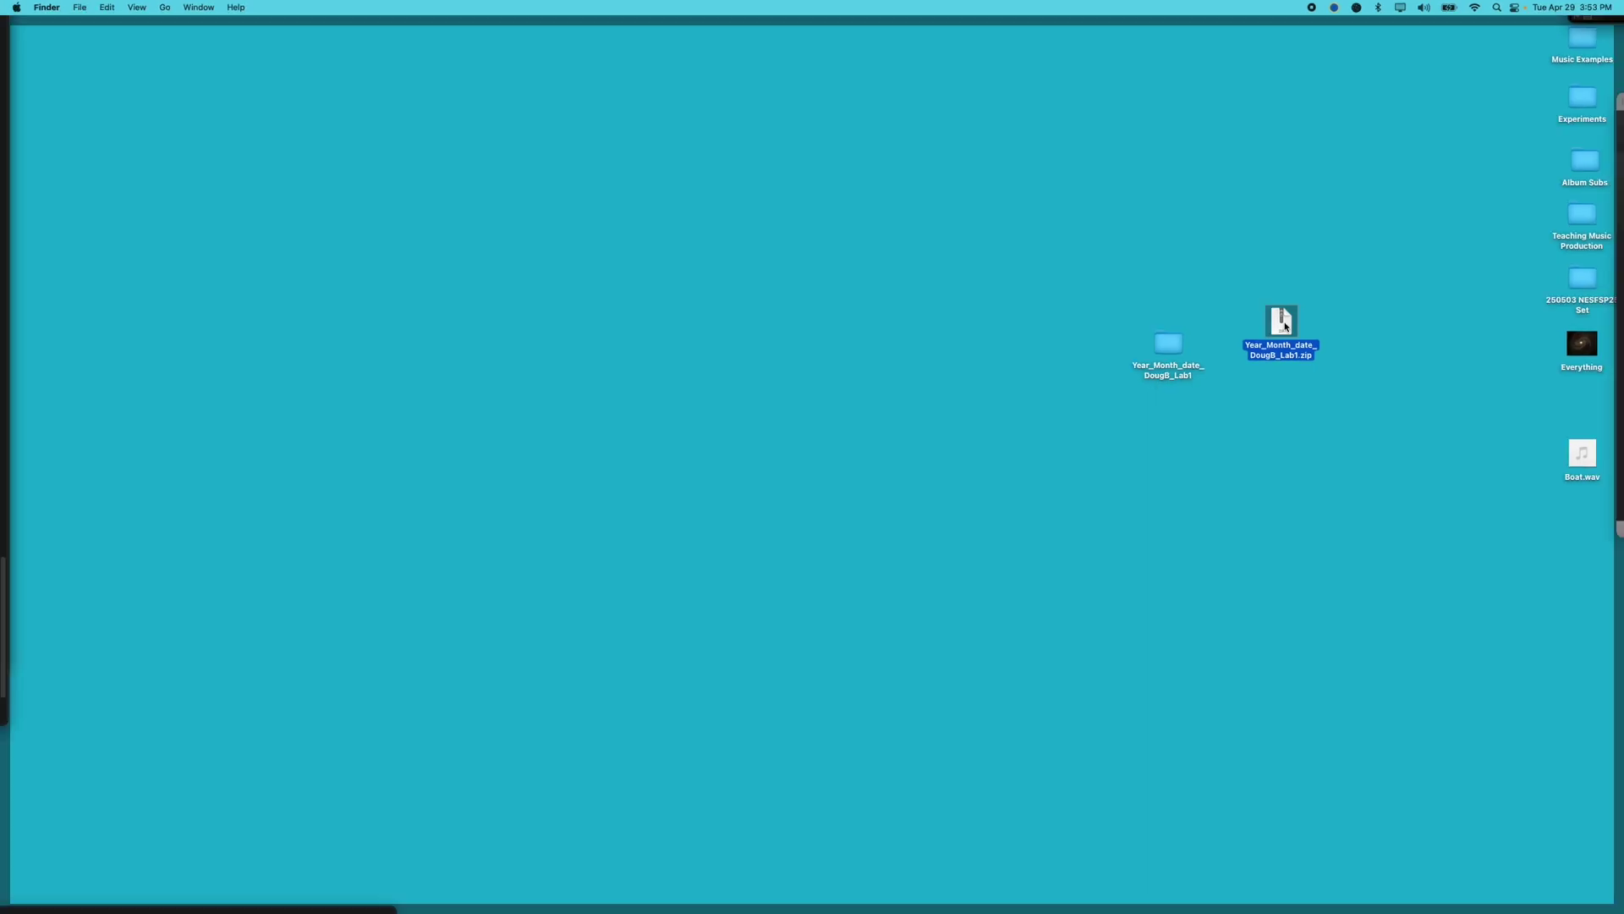
- Return to Chrome, open a new tab, and start adding another Google account
key(F11)
click(1028, 499)
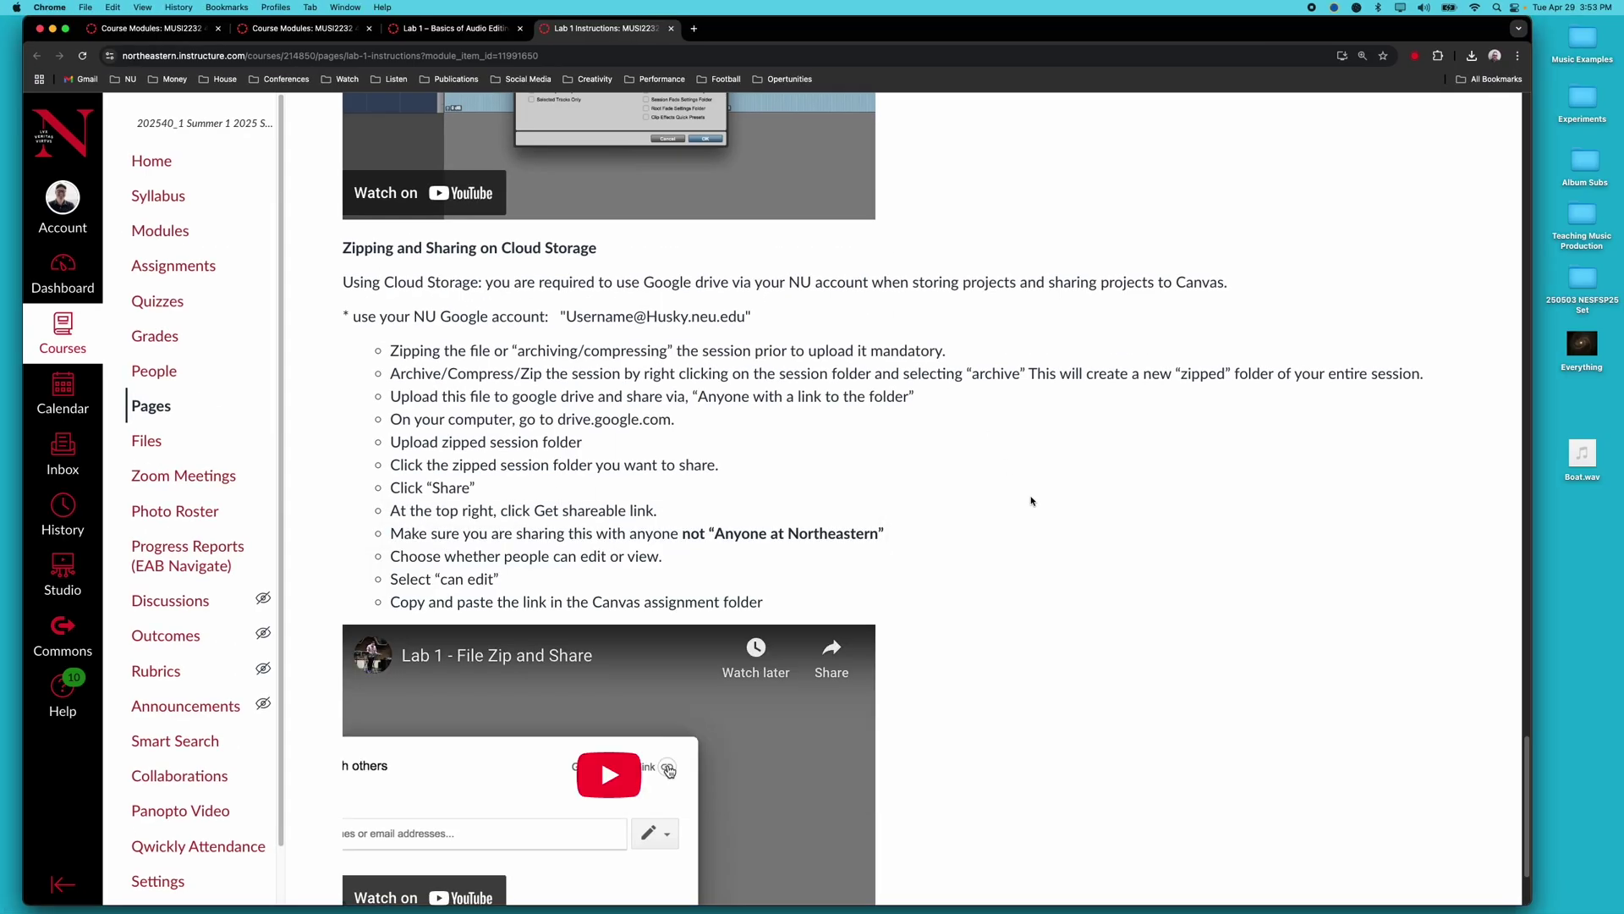
click(695, 29)
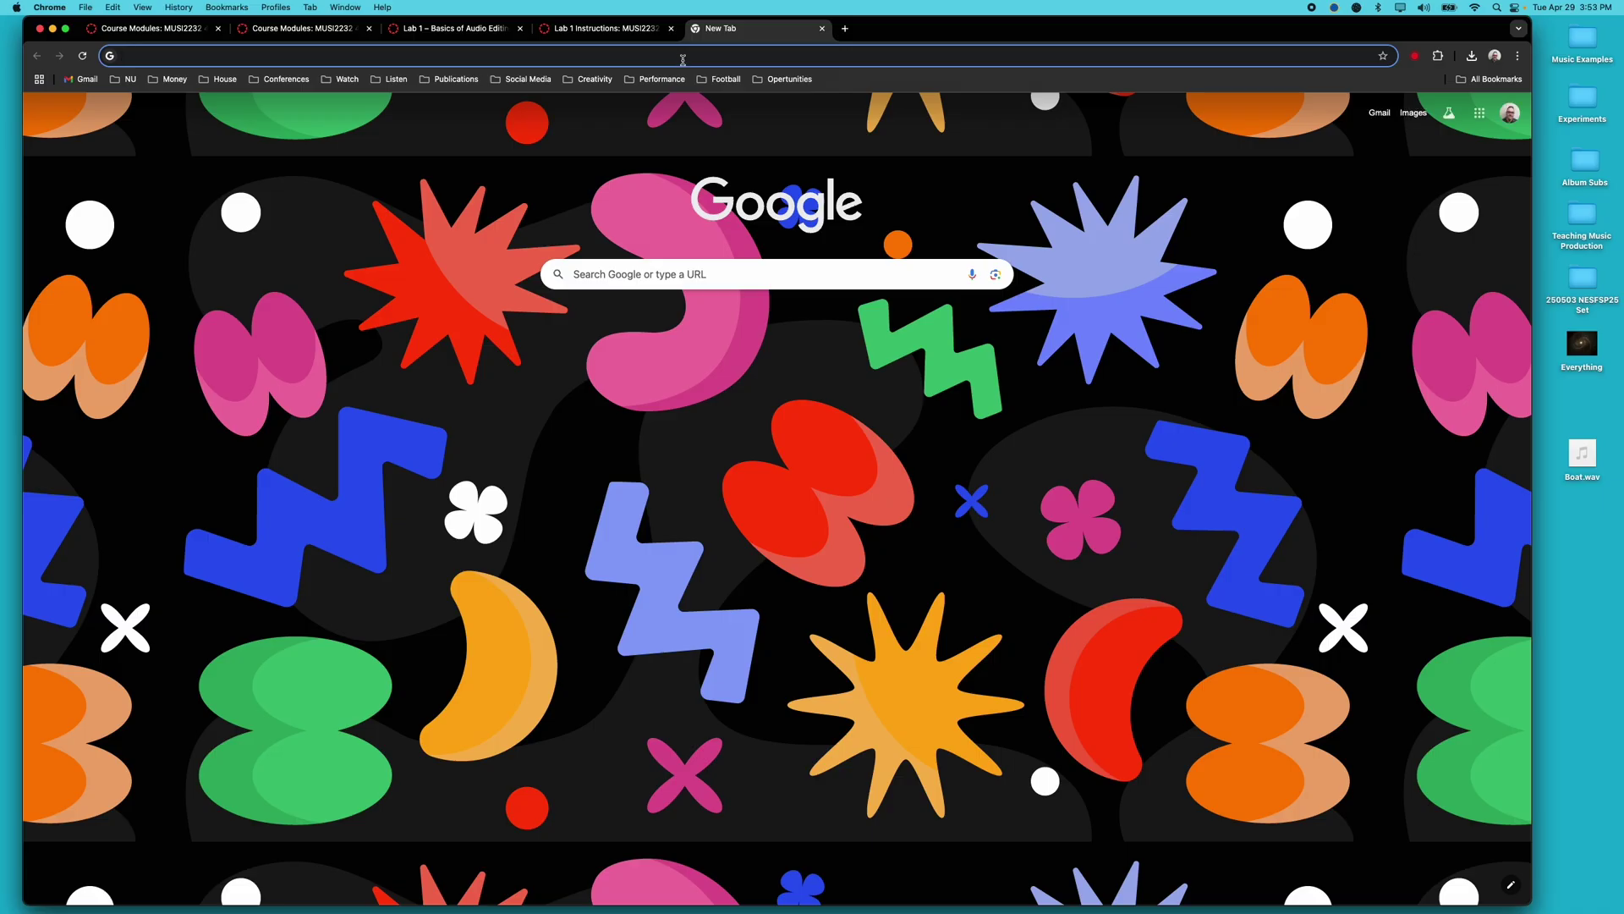
click(1509, 114)
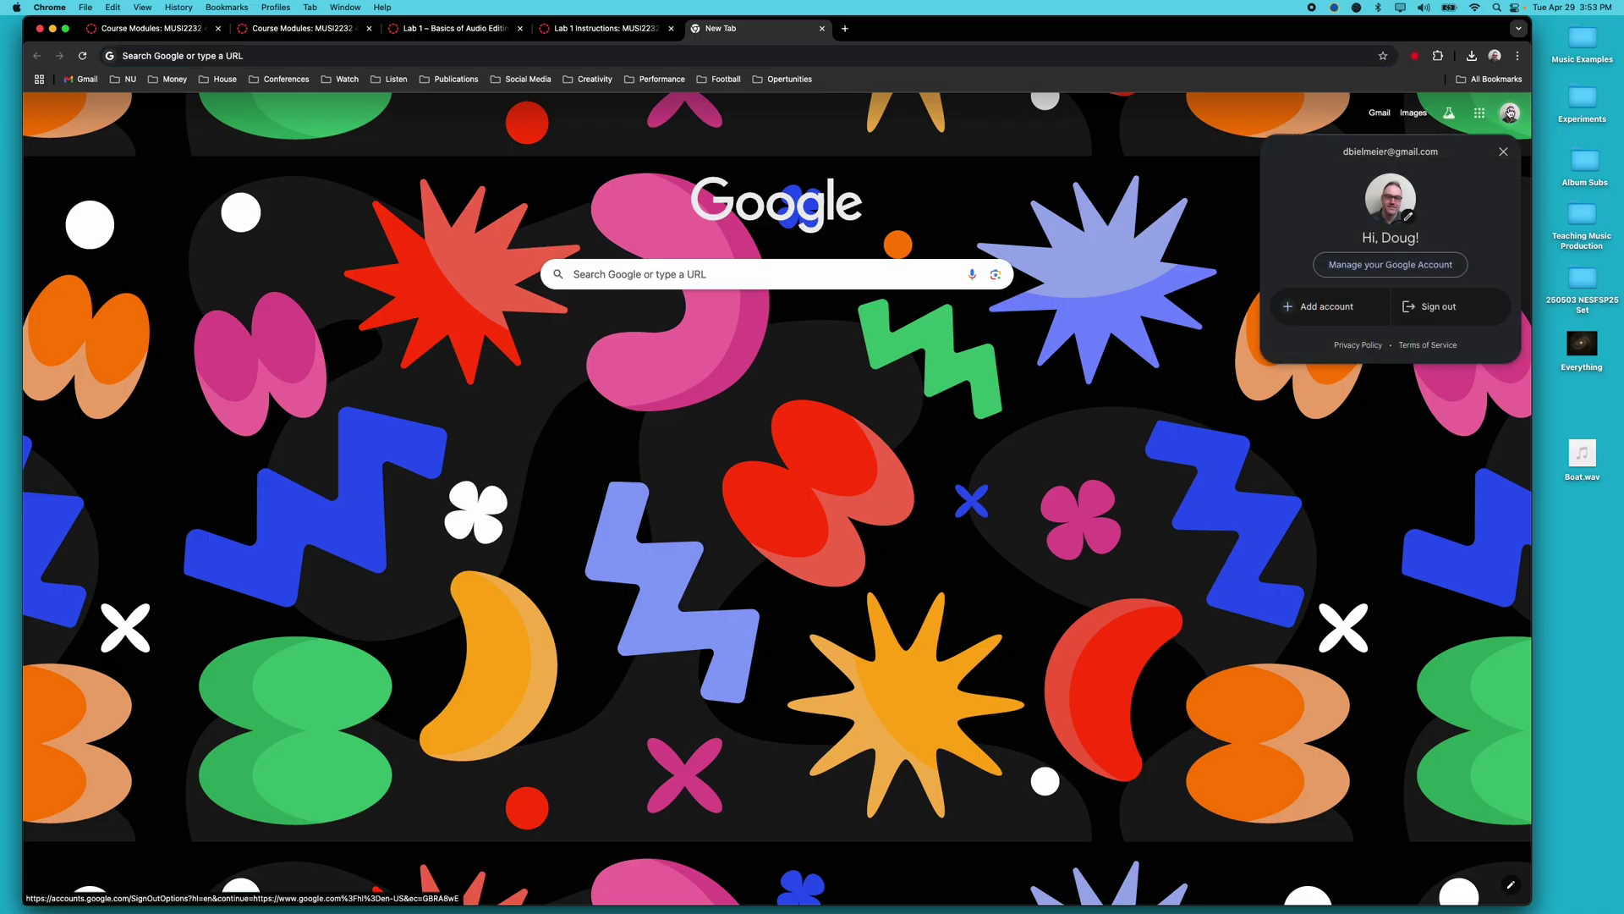
click(1330, 317)
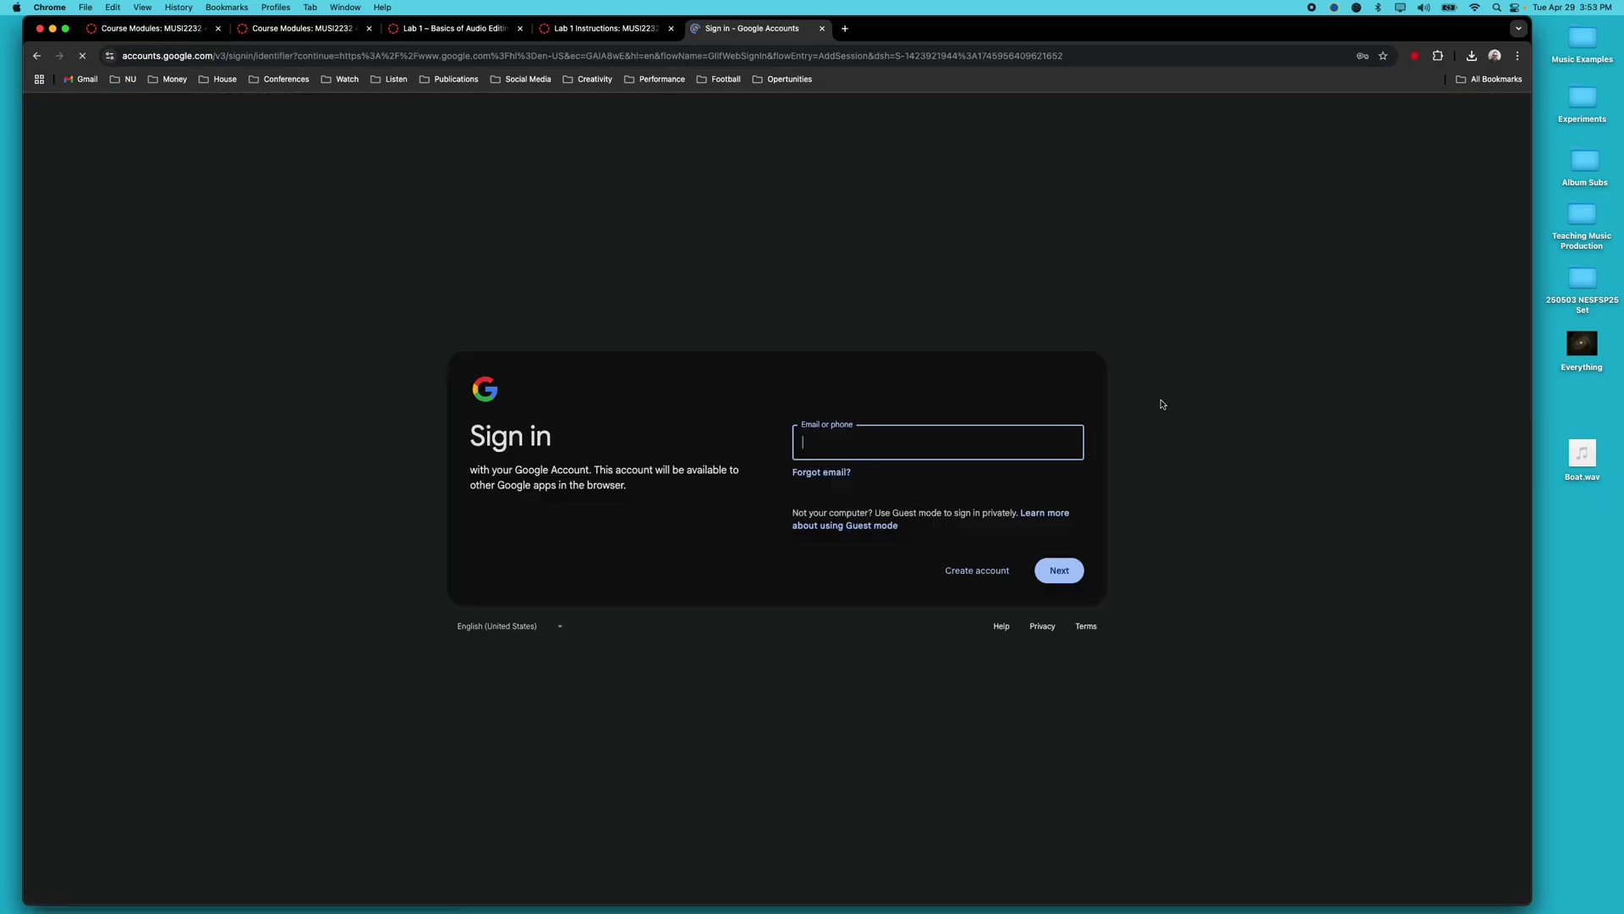
- Fill in the university e-mail address on the Google sign-in page
click(870, 451)
text(d.)
click(977, 474)
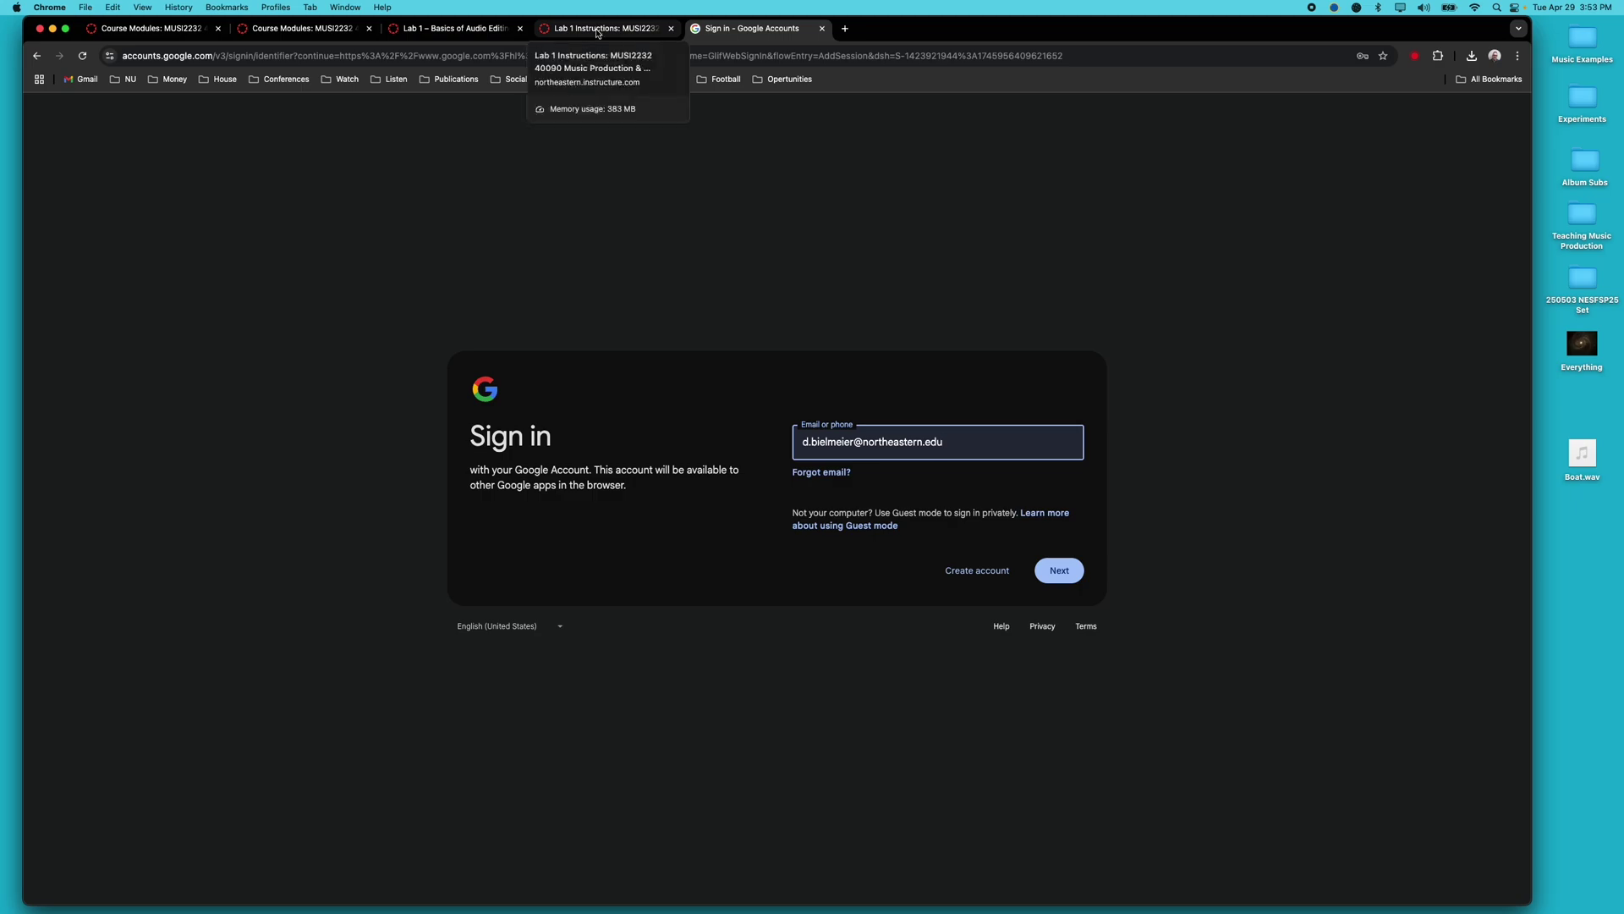
- Search for Google Drive in a new tab, open it, check which account is signed in, and close the Drive page
click(844, 28)
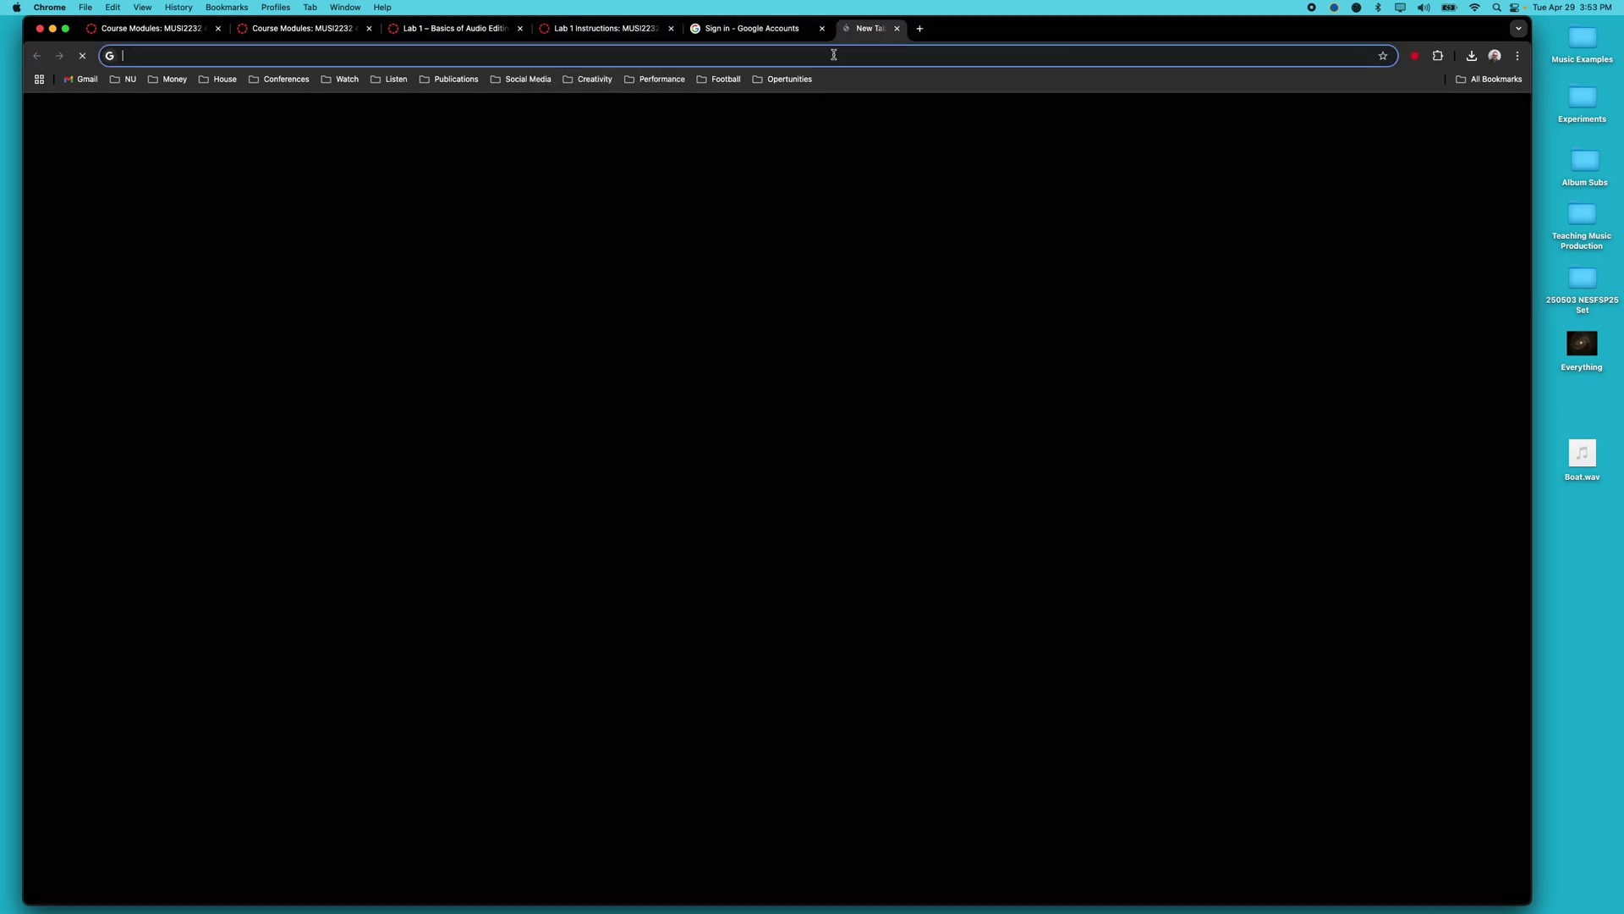
text(google drive)
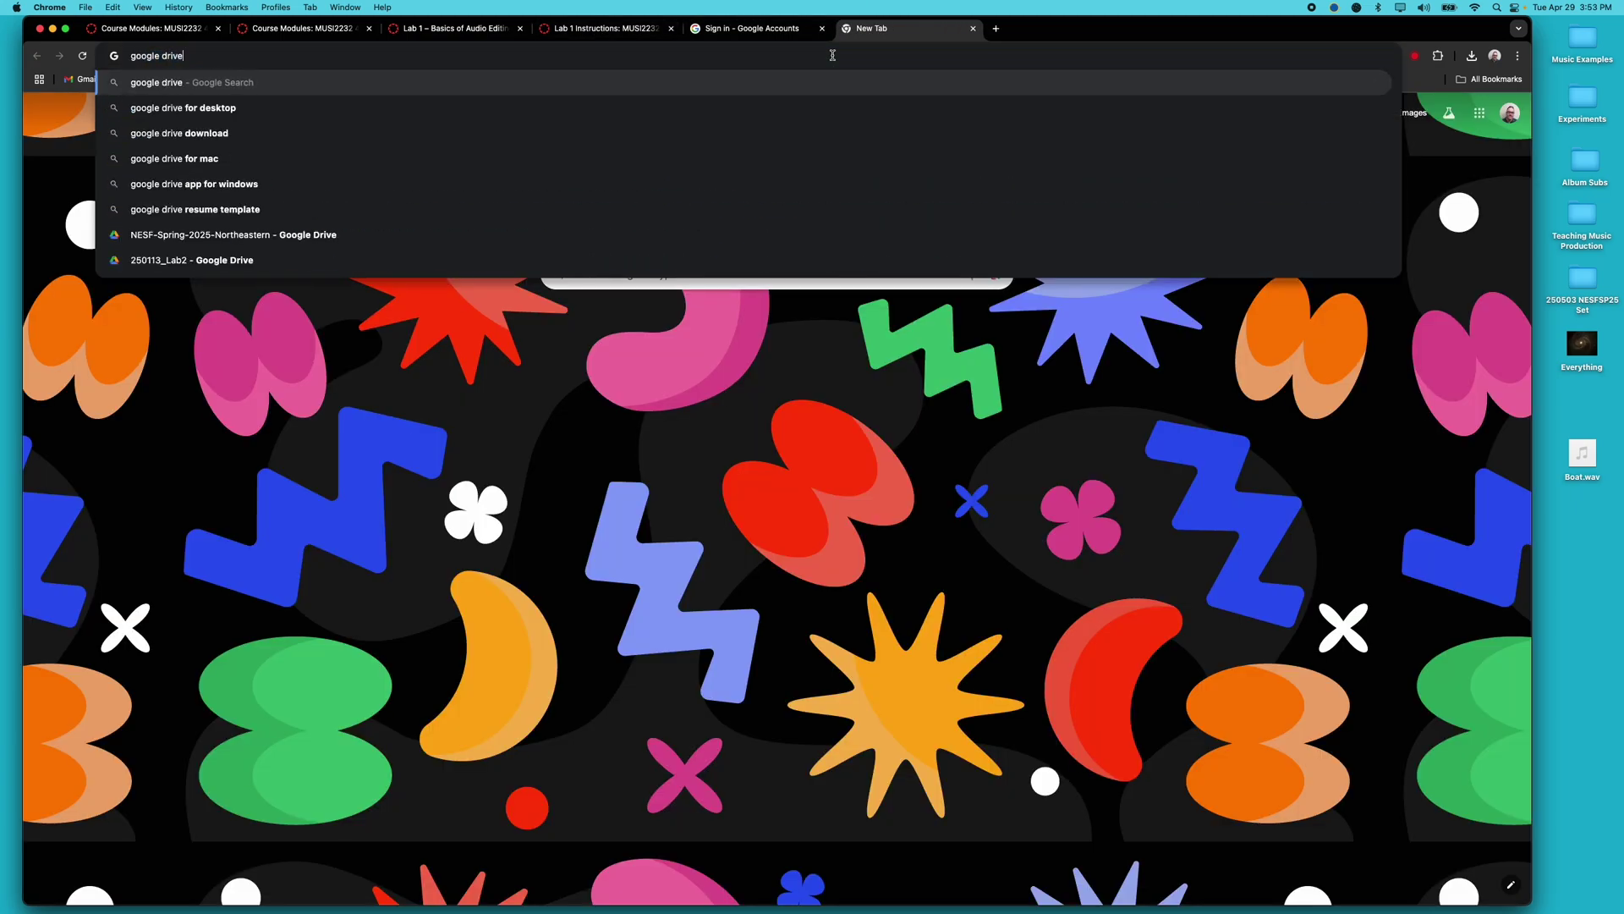
key(Return)
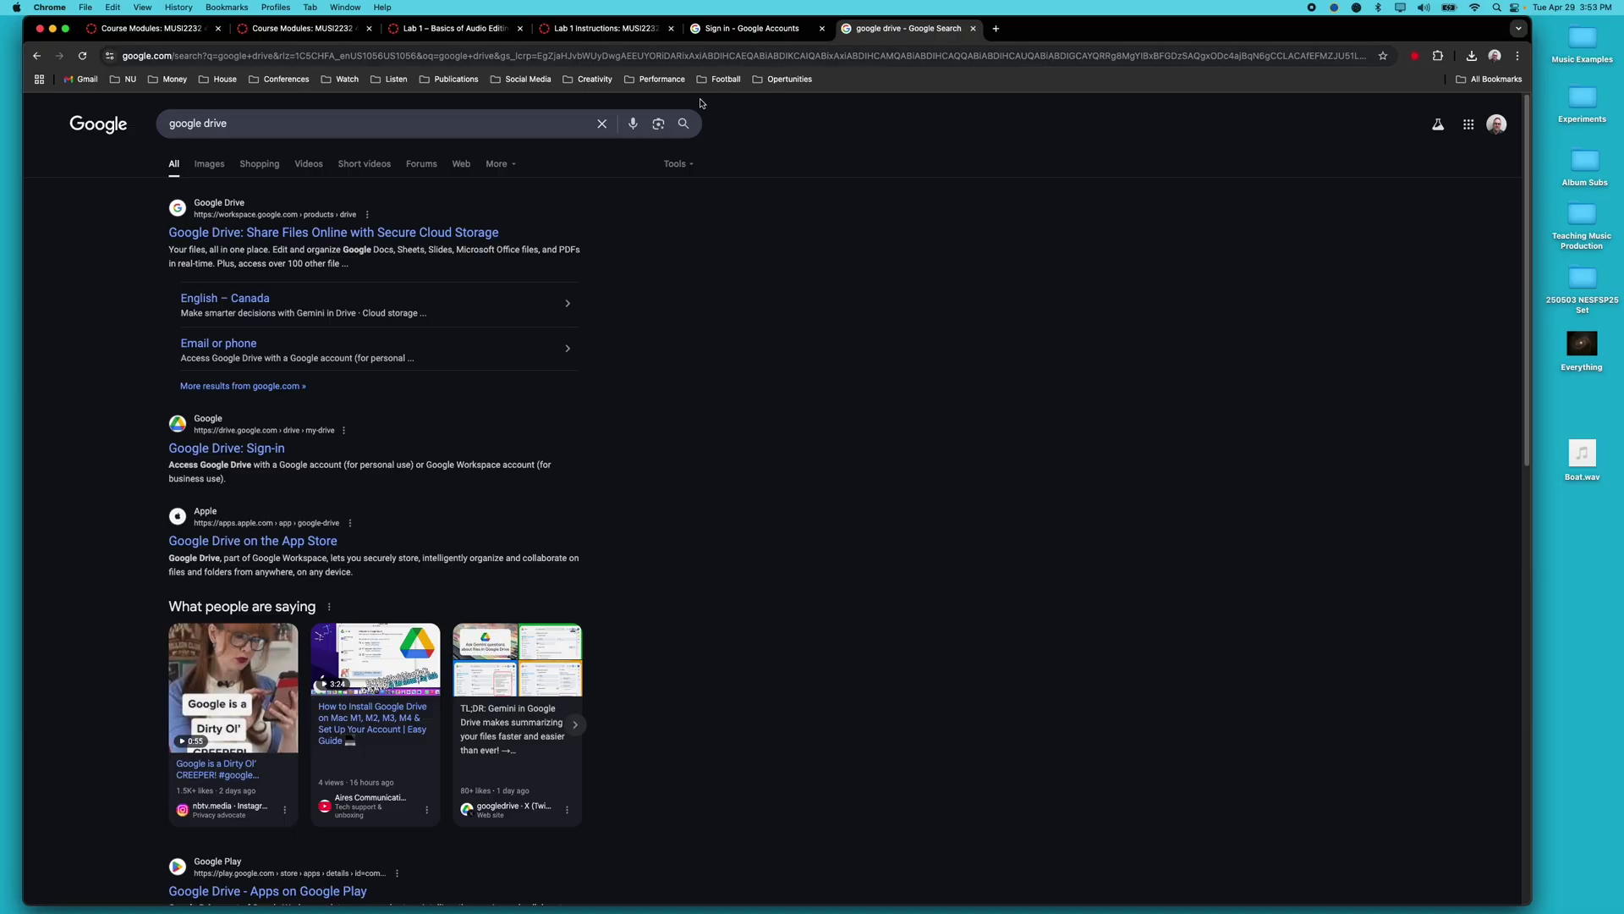
click(324, 234)
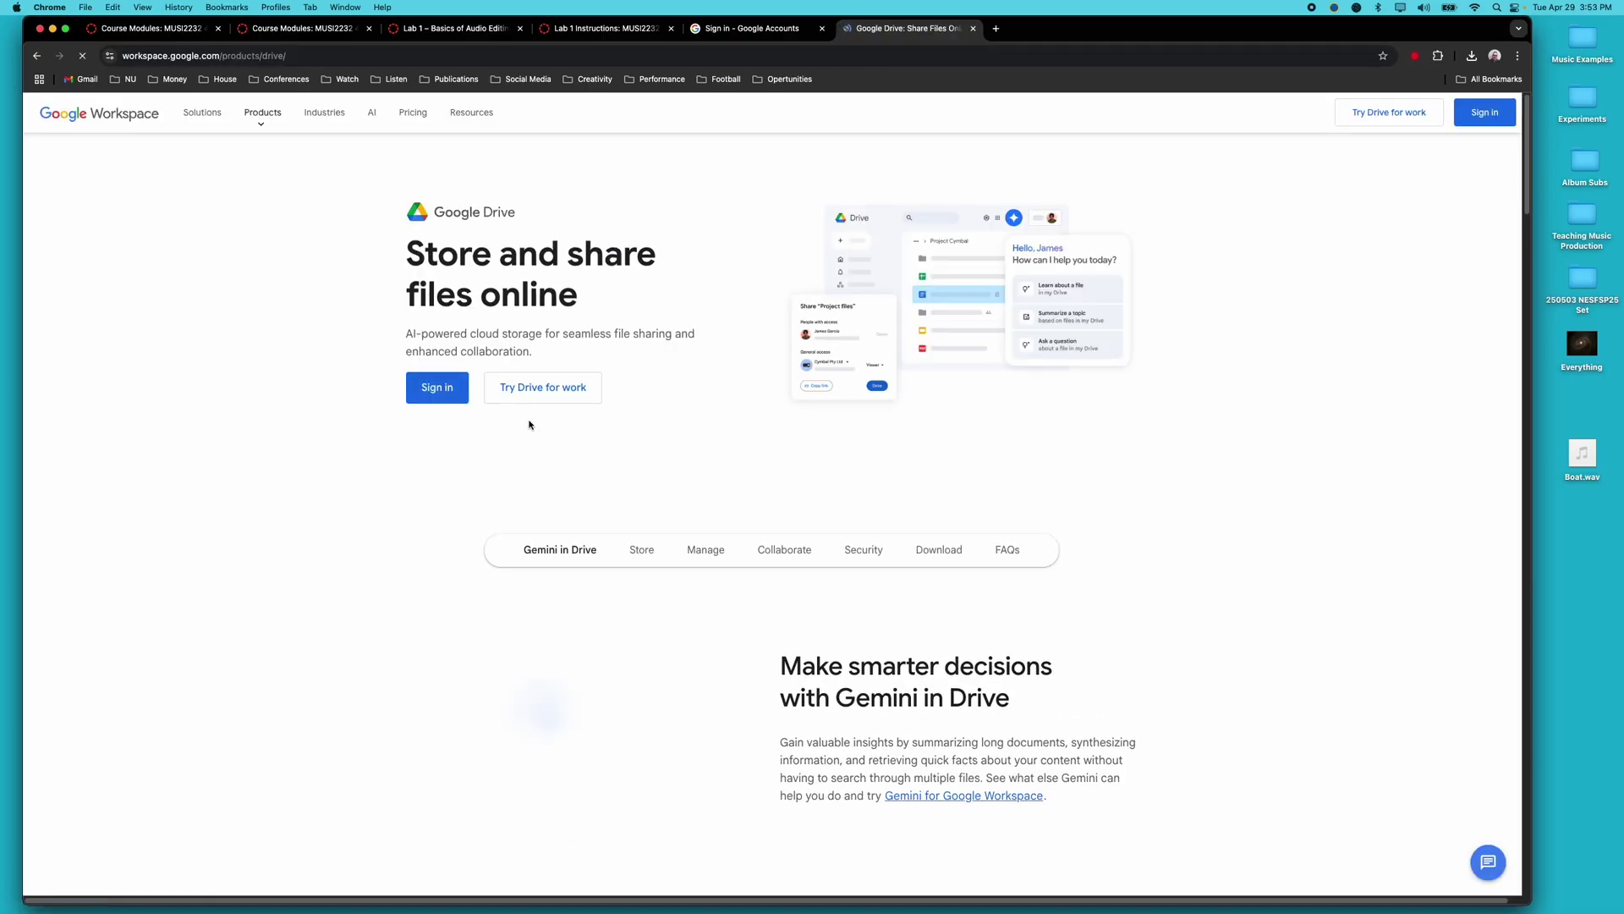
click(449, 390)
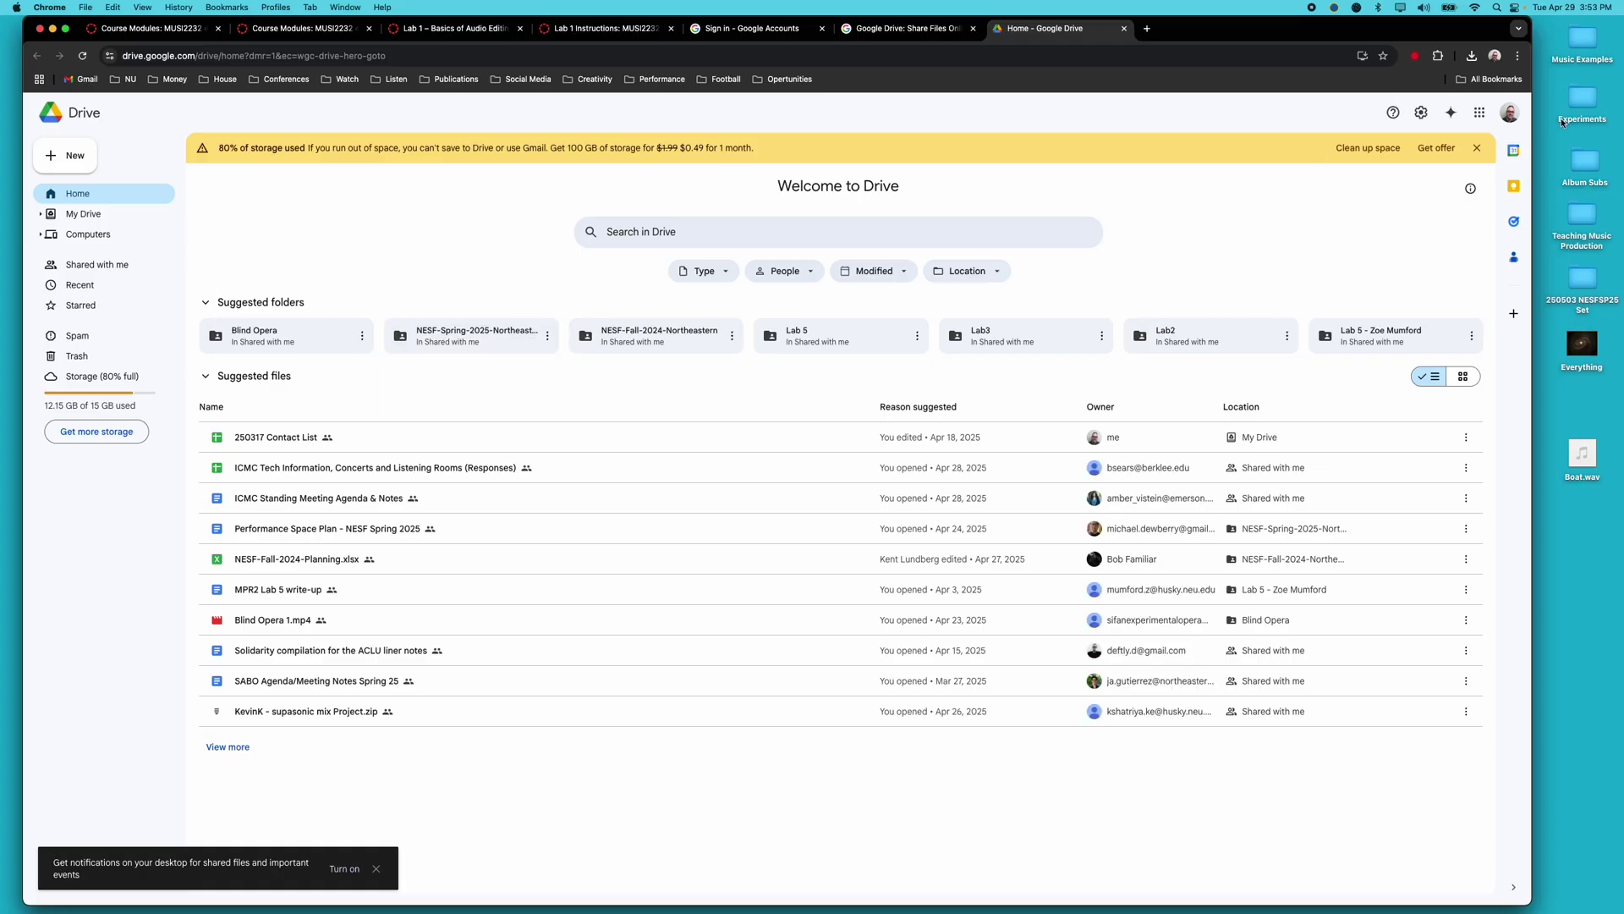
click(1510, 113)
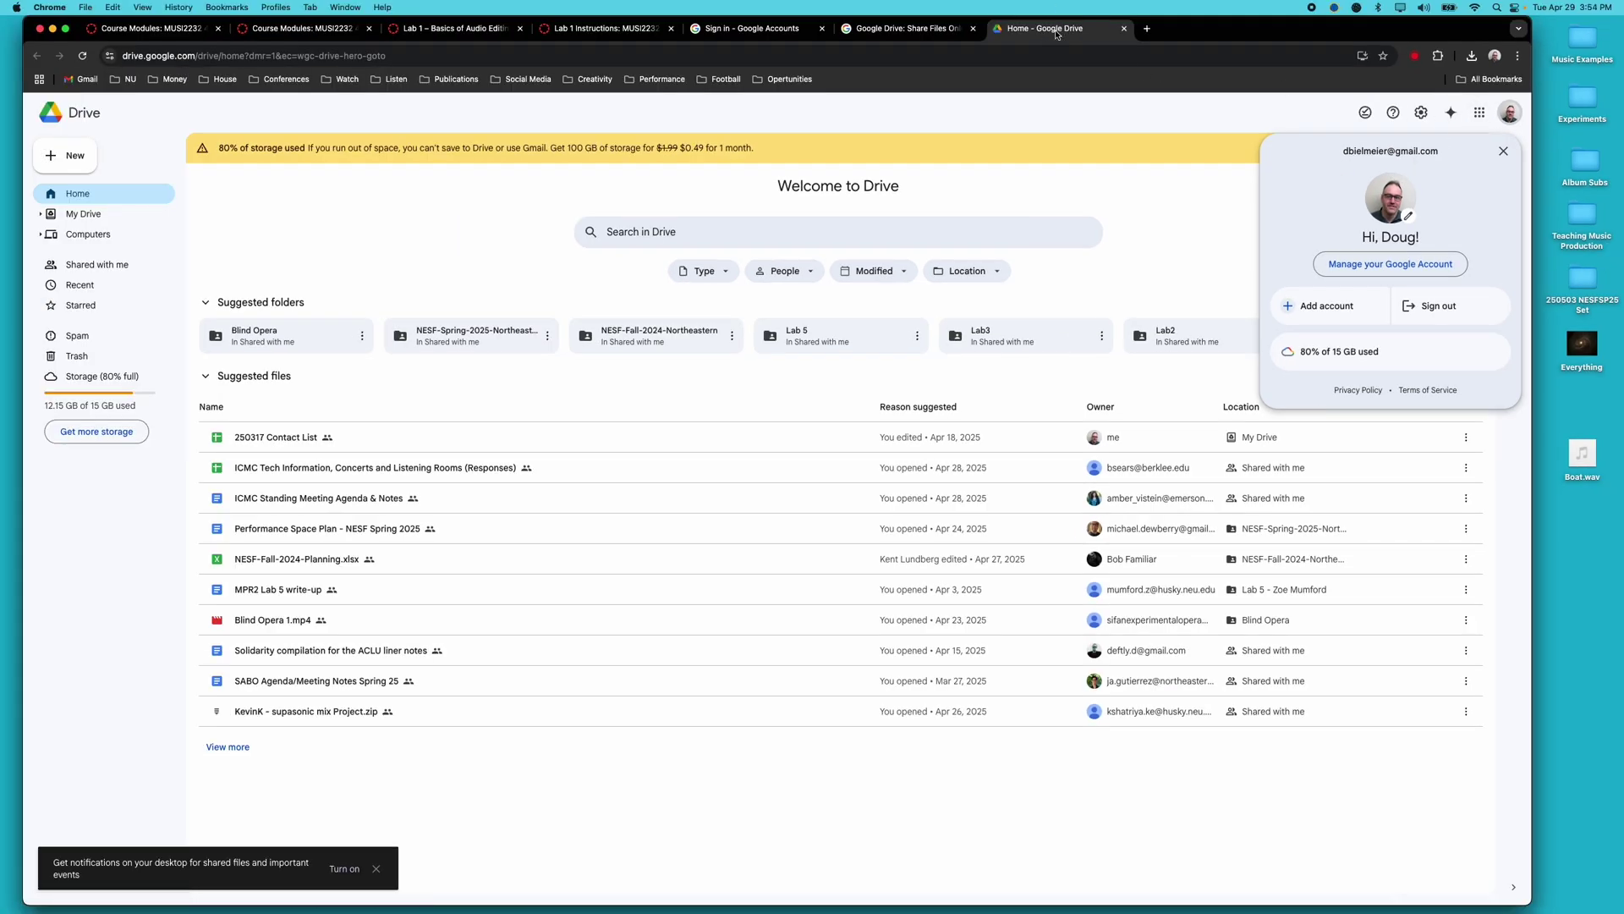
key(super+w)
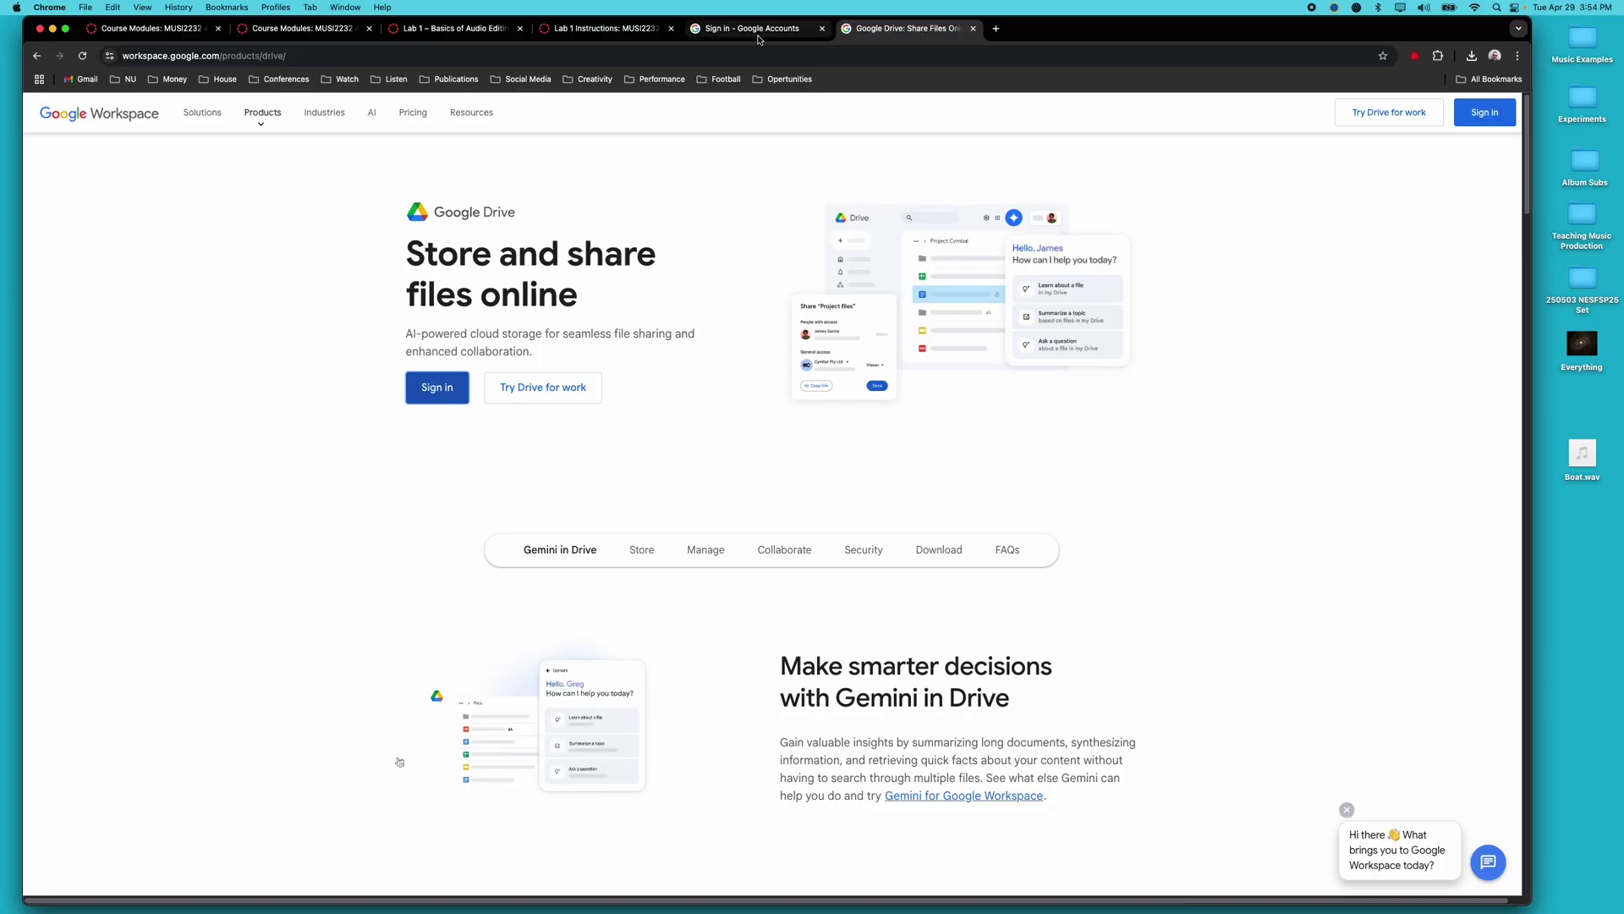
- Consult the Zipping and Sharing on Cloud Storage section of the Lab 1 instructions, and return to the Google sign-in page
click(590, 28)
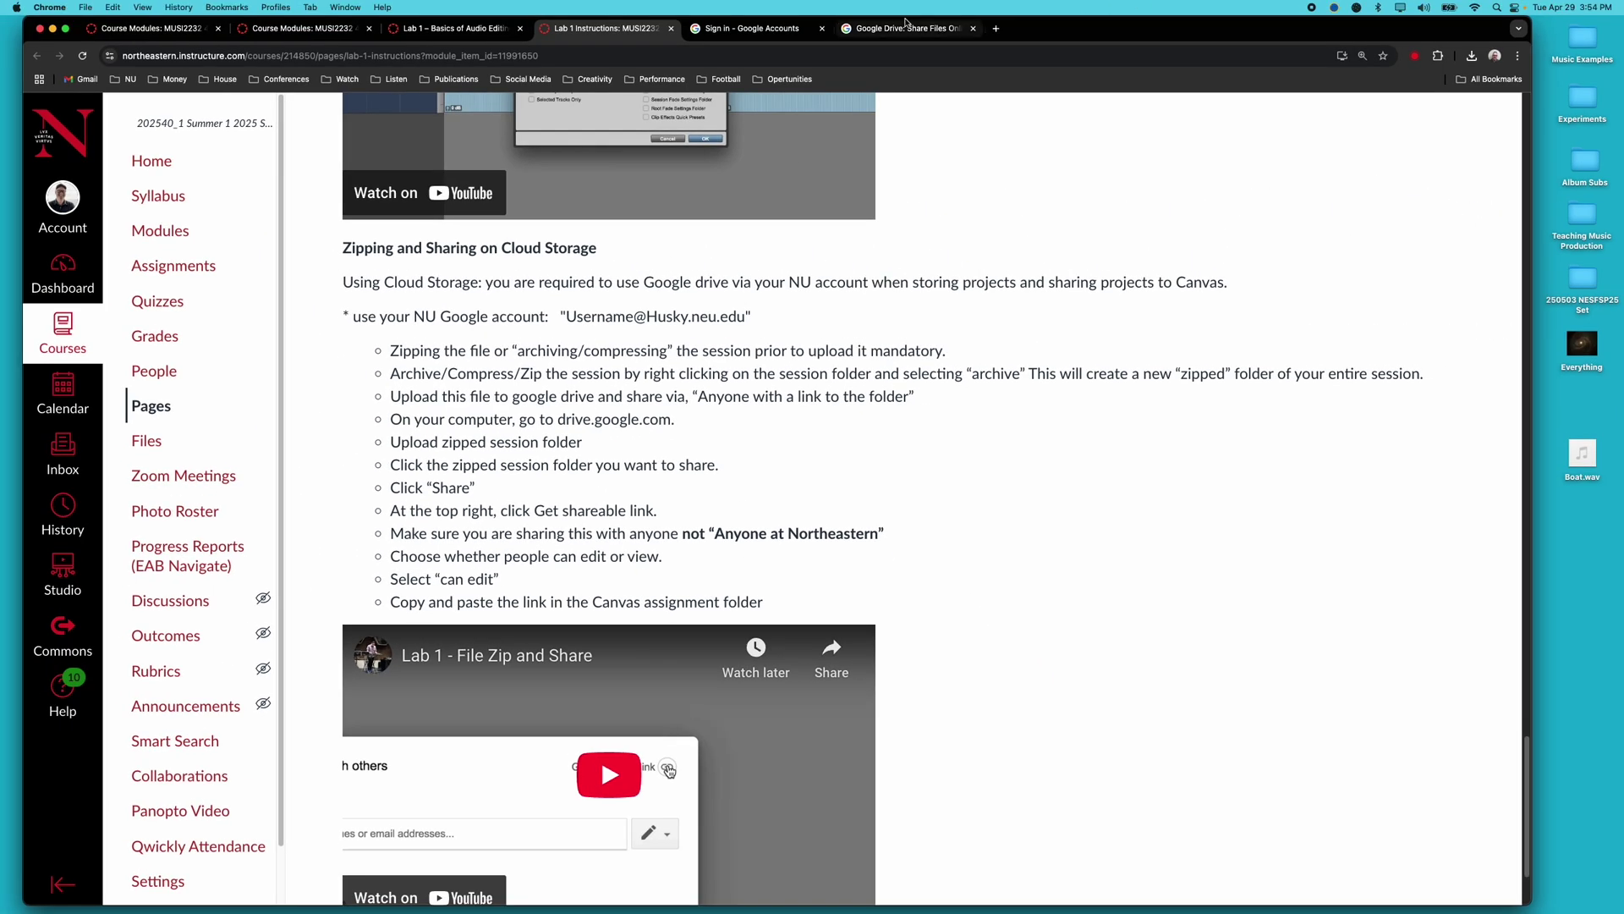
click(911, 33)
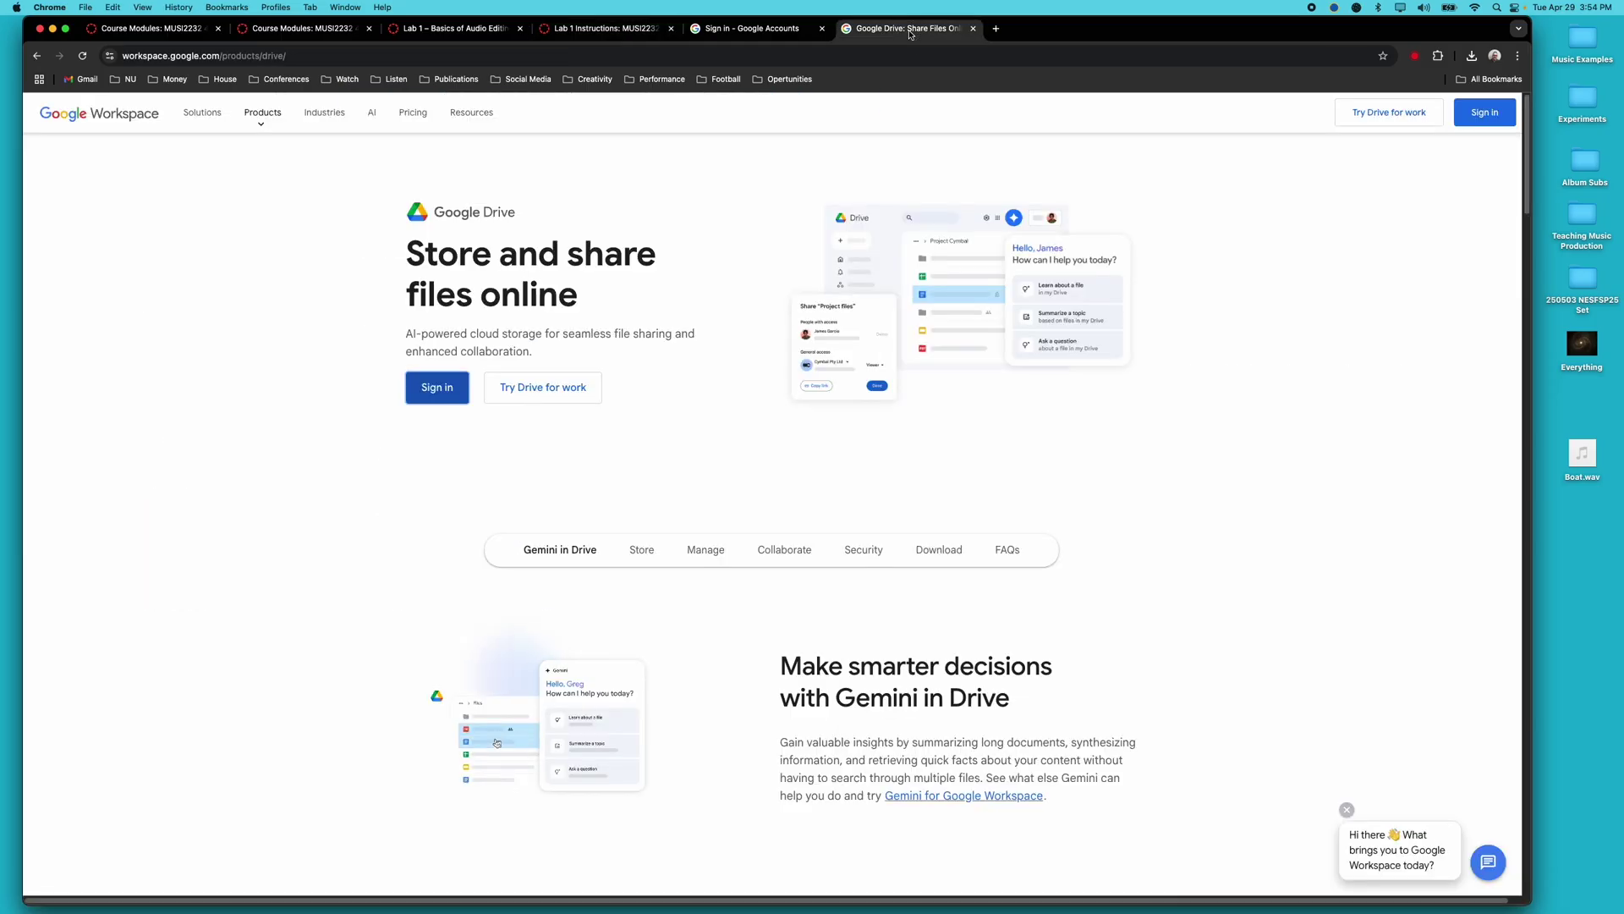
click(746, 37)
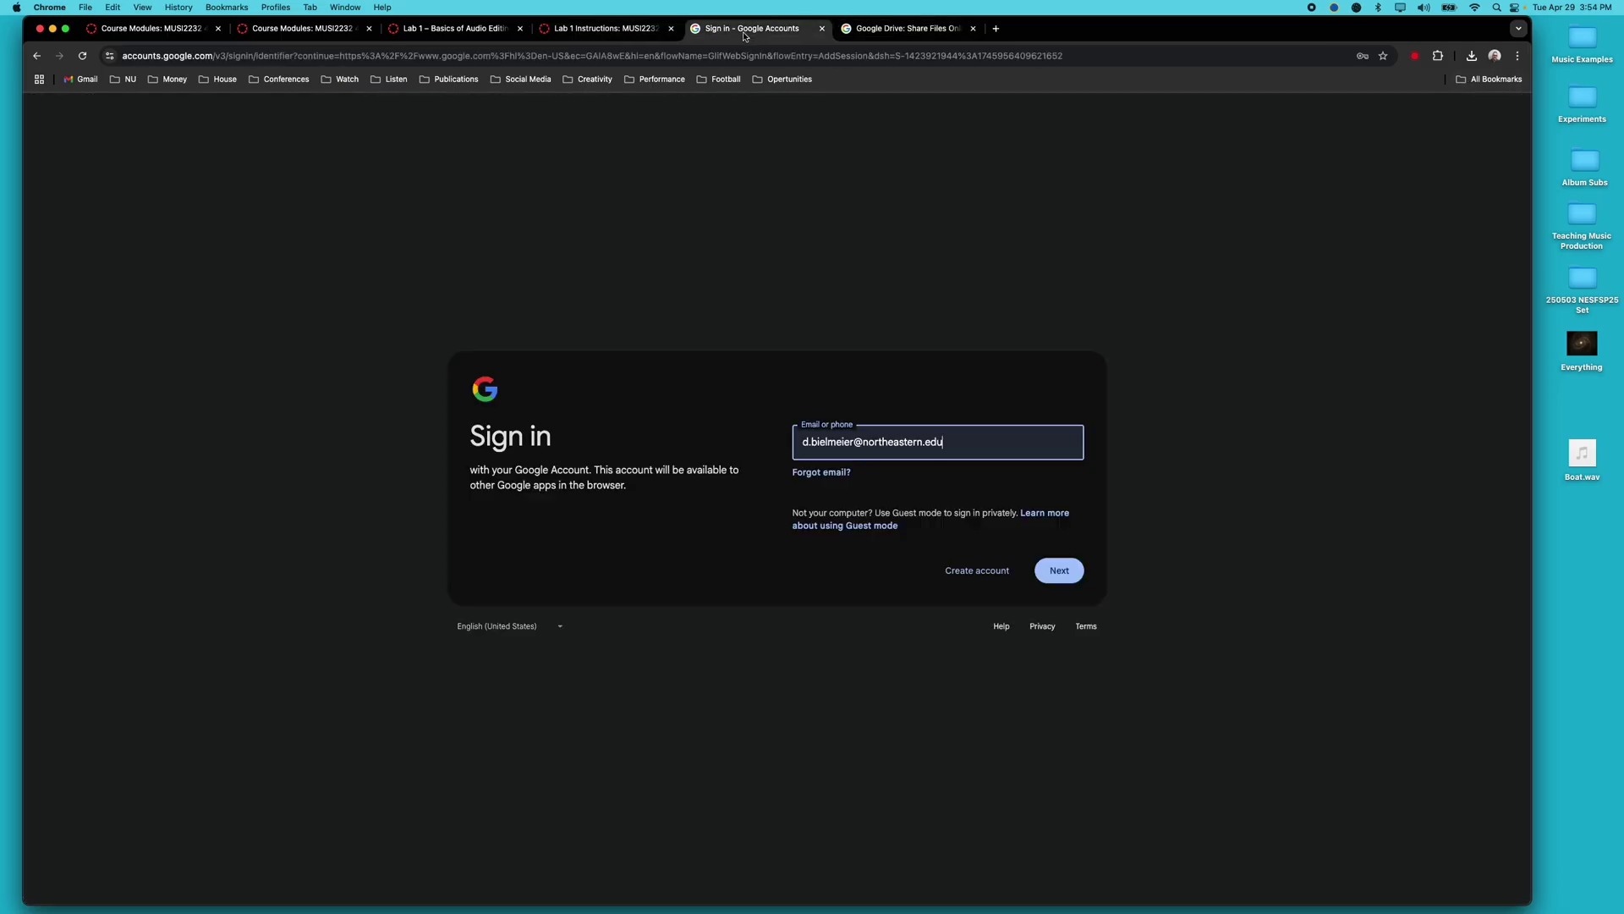
- Sign in with the university account, confirm it is the right account, and decline switching to the existing Chrome profile
click(1067, 576)
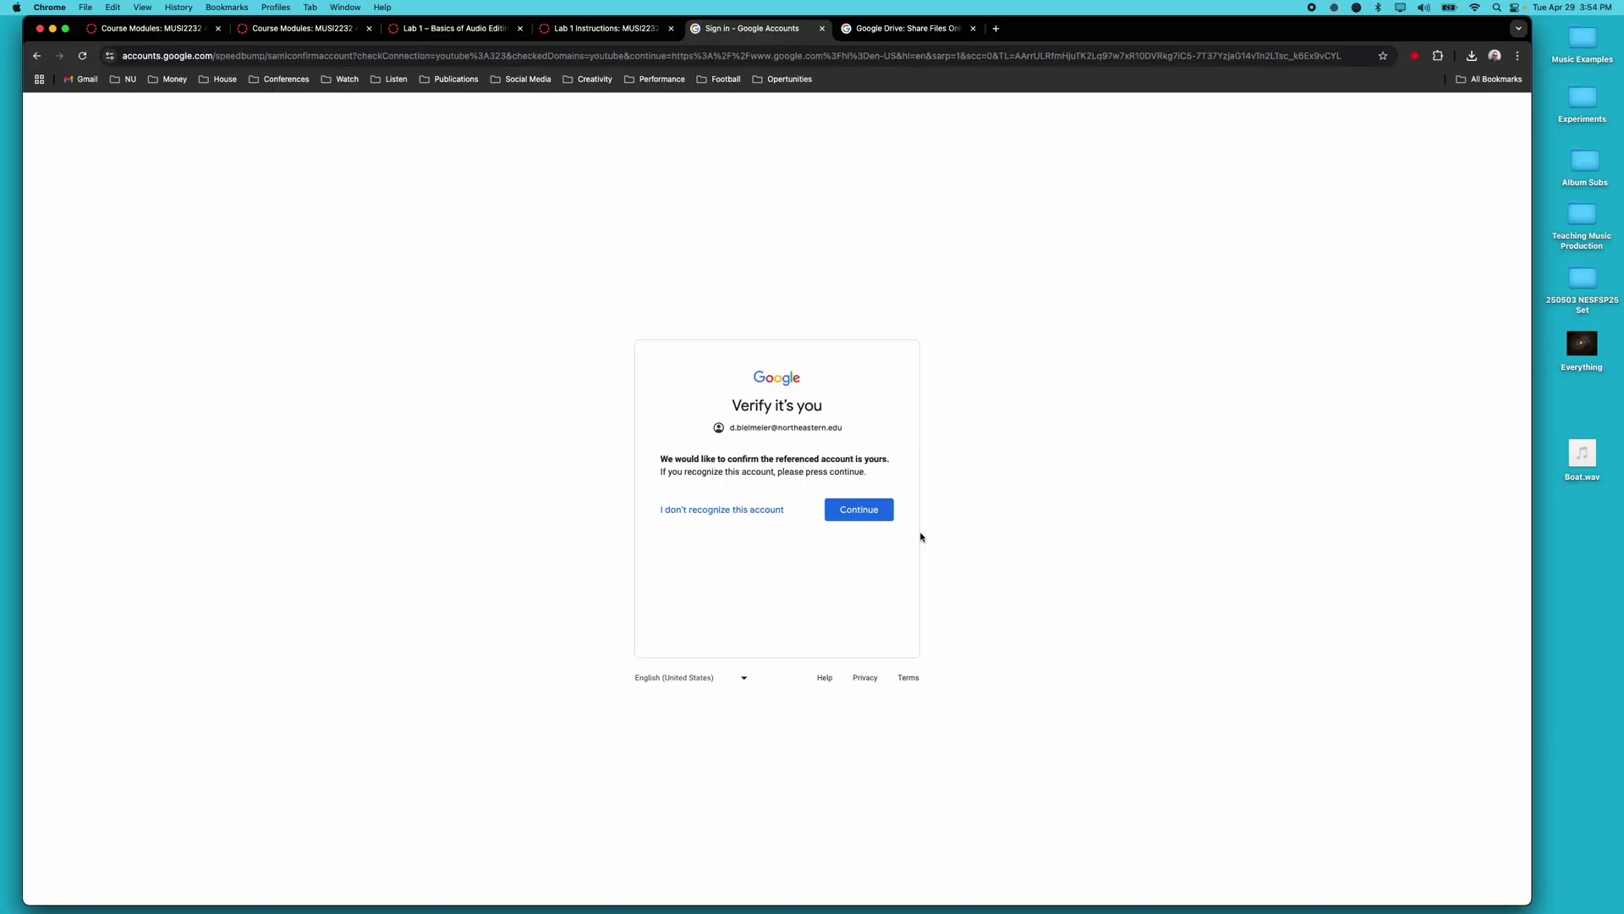
click(867, 512)
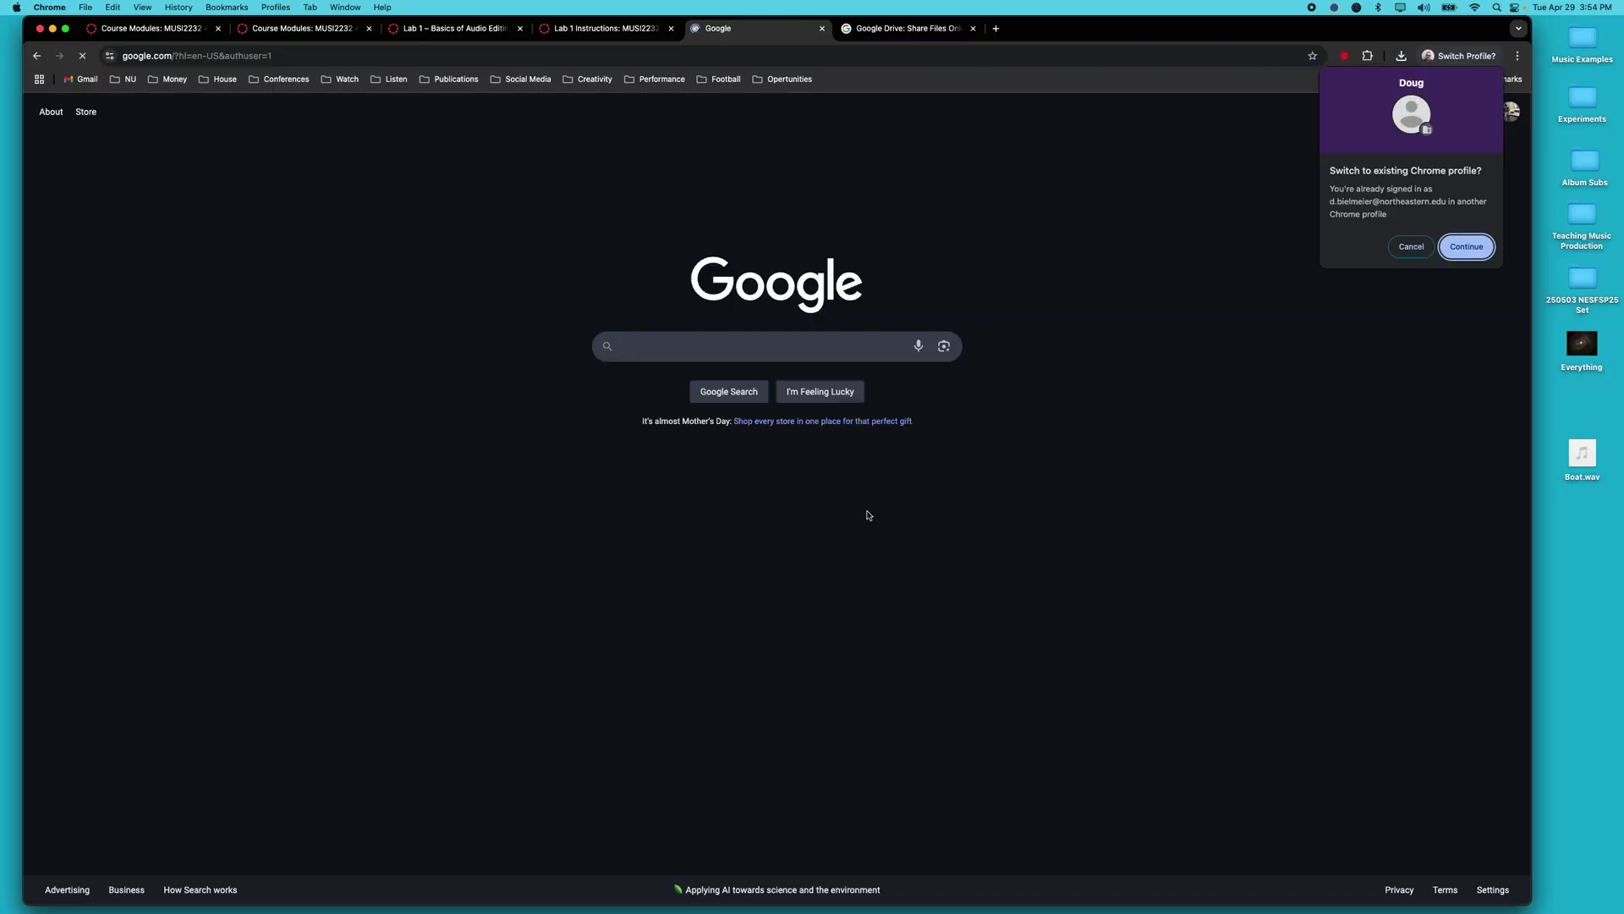
click(1413, 247)
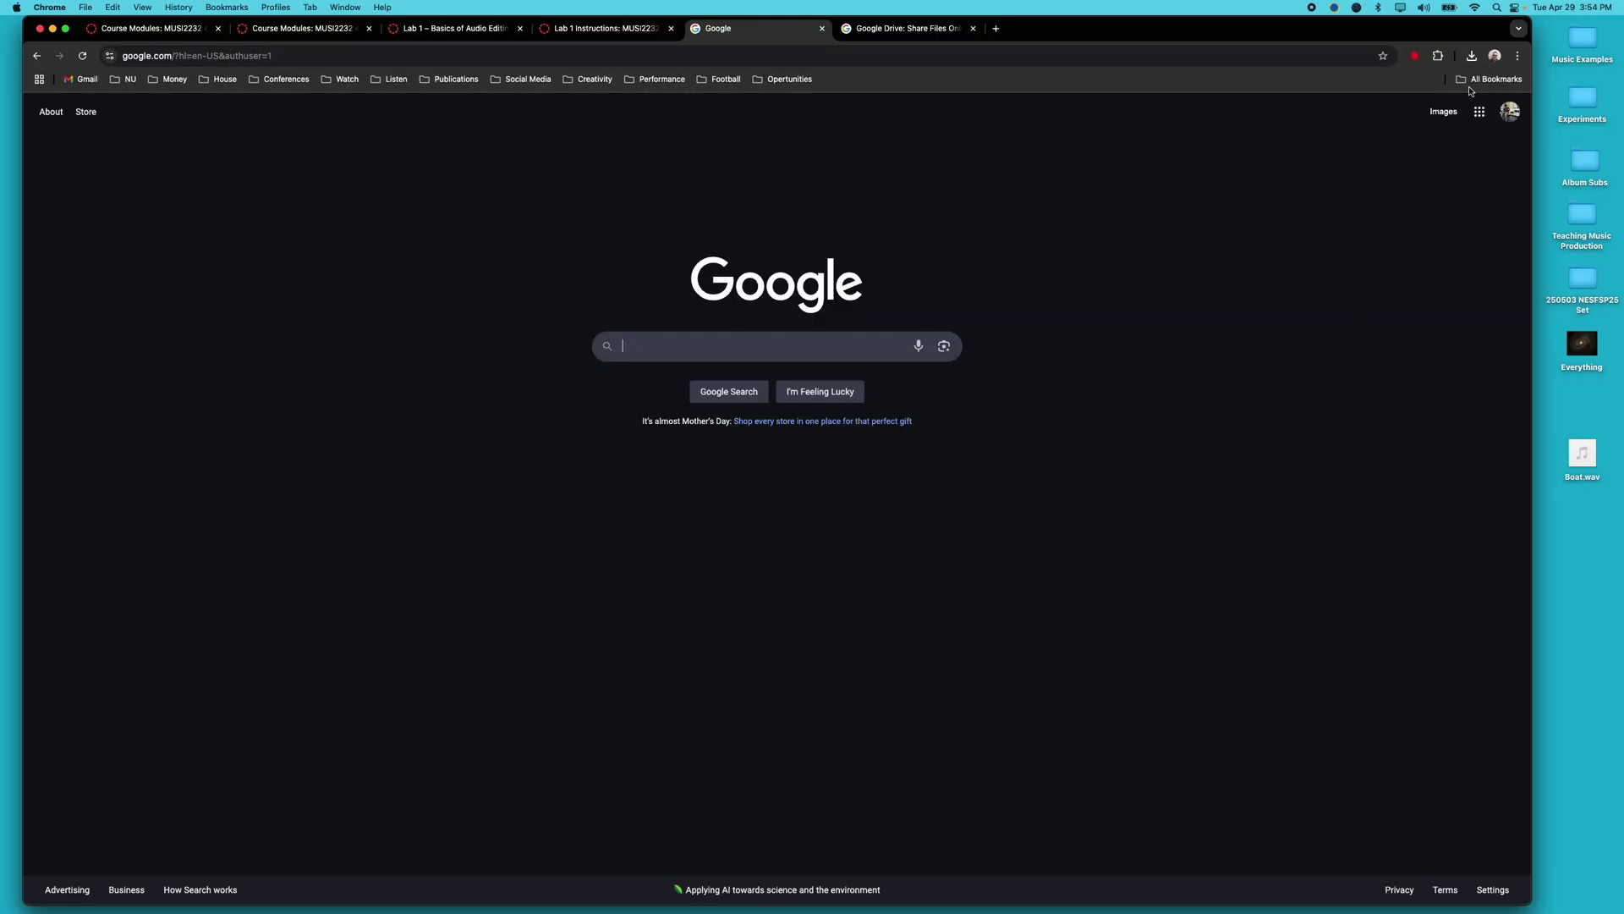
- Open Google Drive under the university account and go into the MPR1 Labs folder
click(1479, 111)
click(1408, 179)
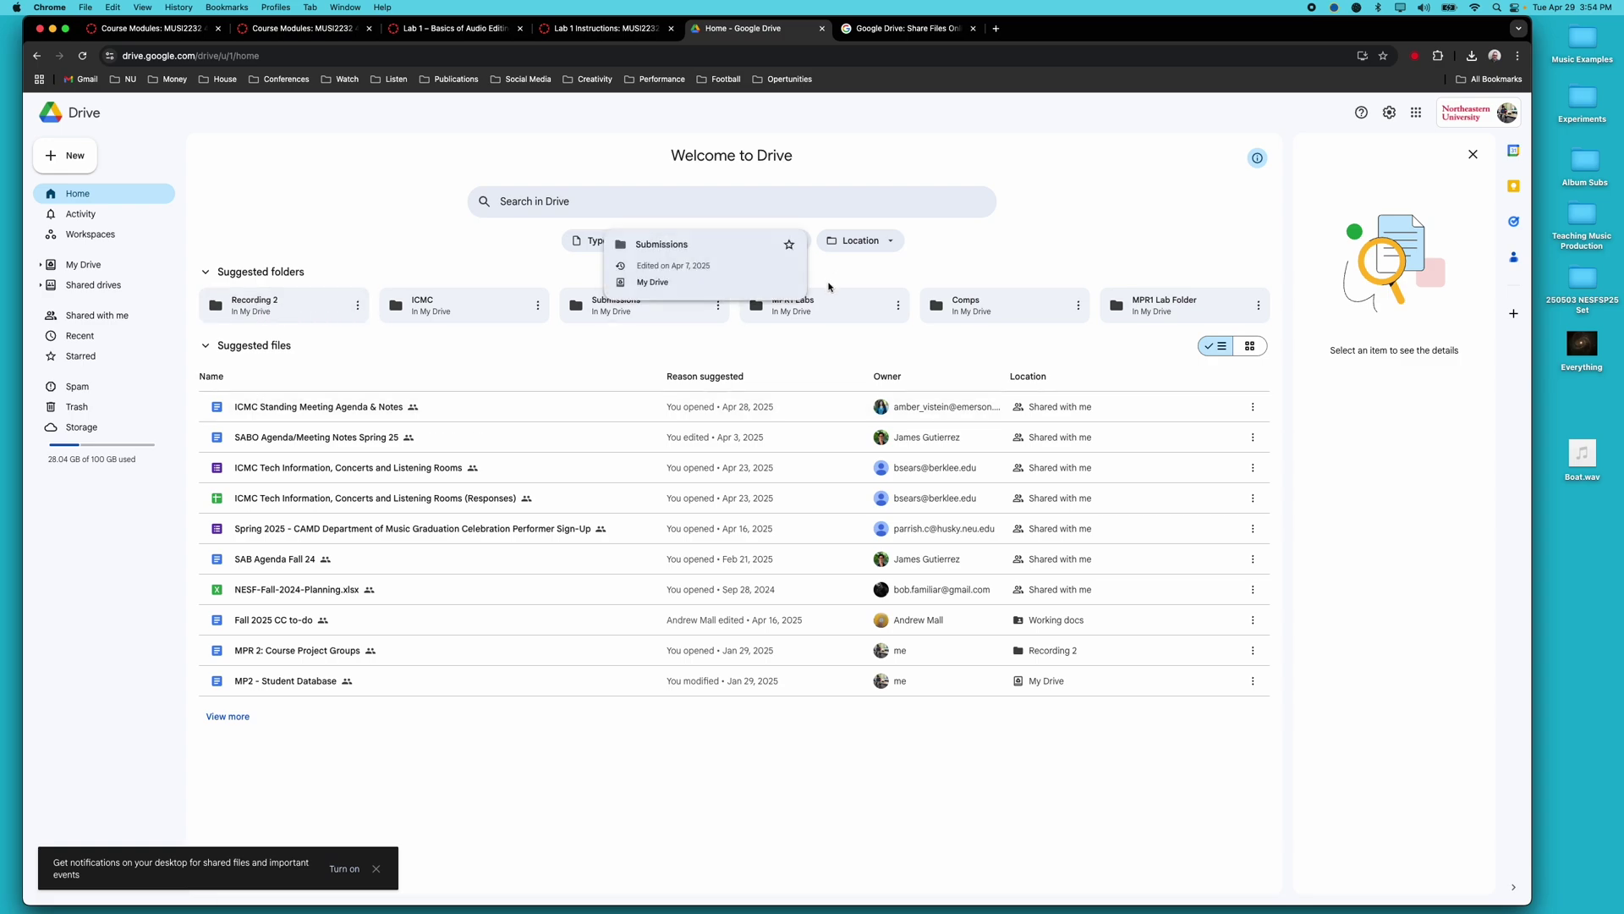
click(795, 304)
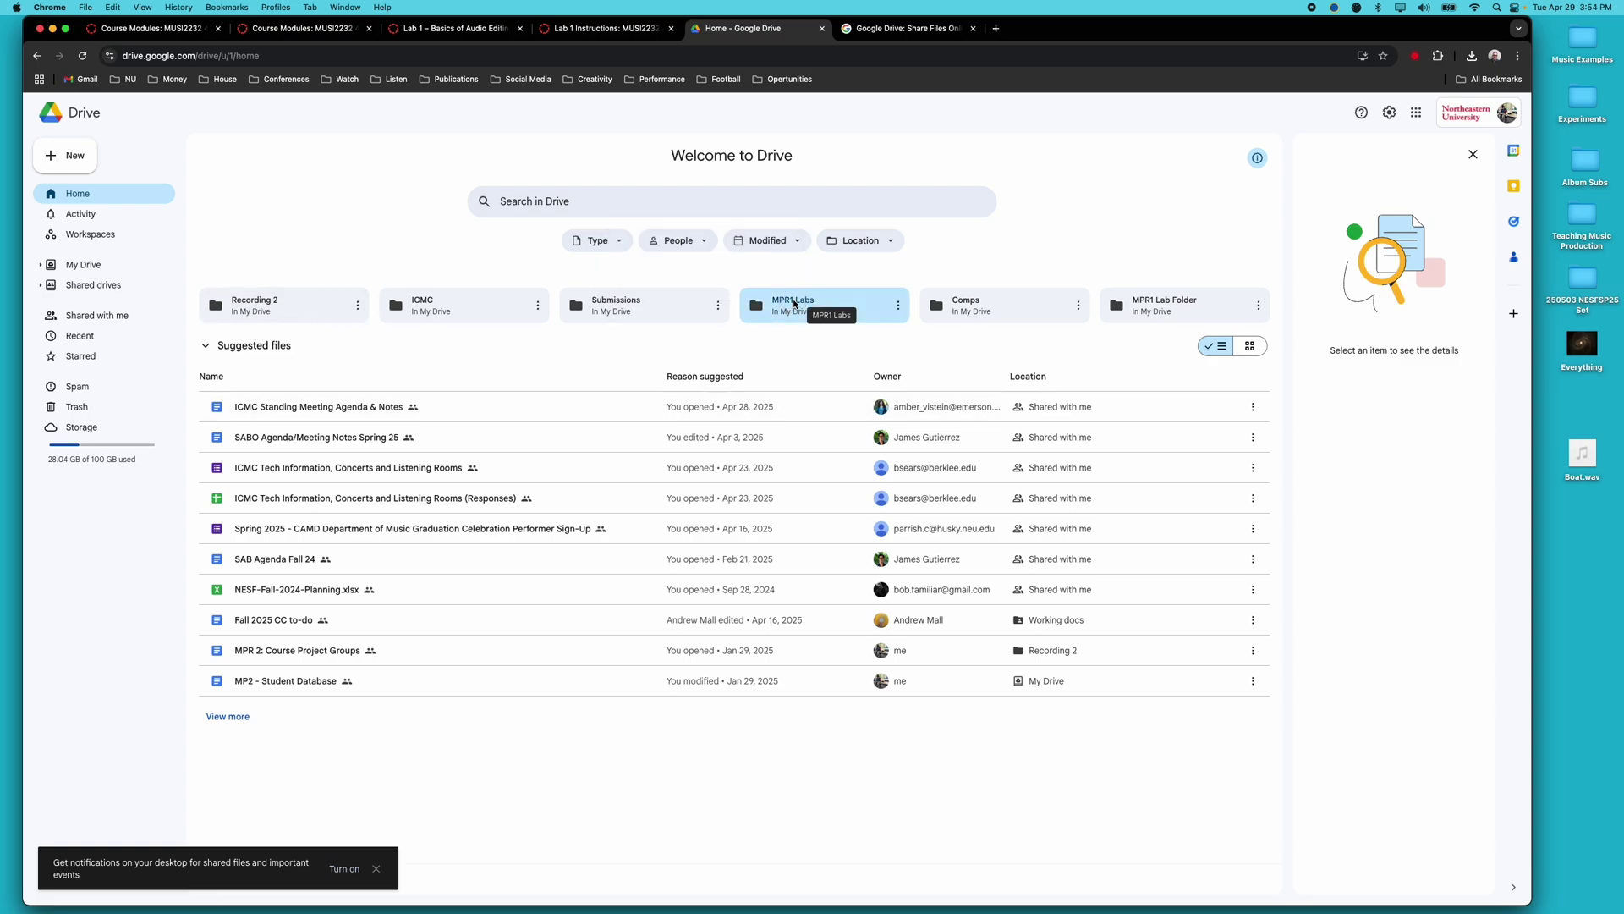
double_click(795, 303)
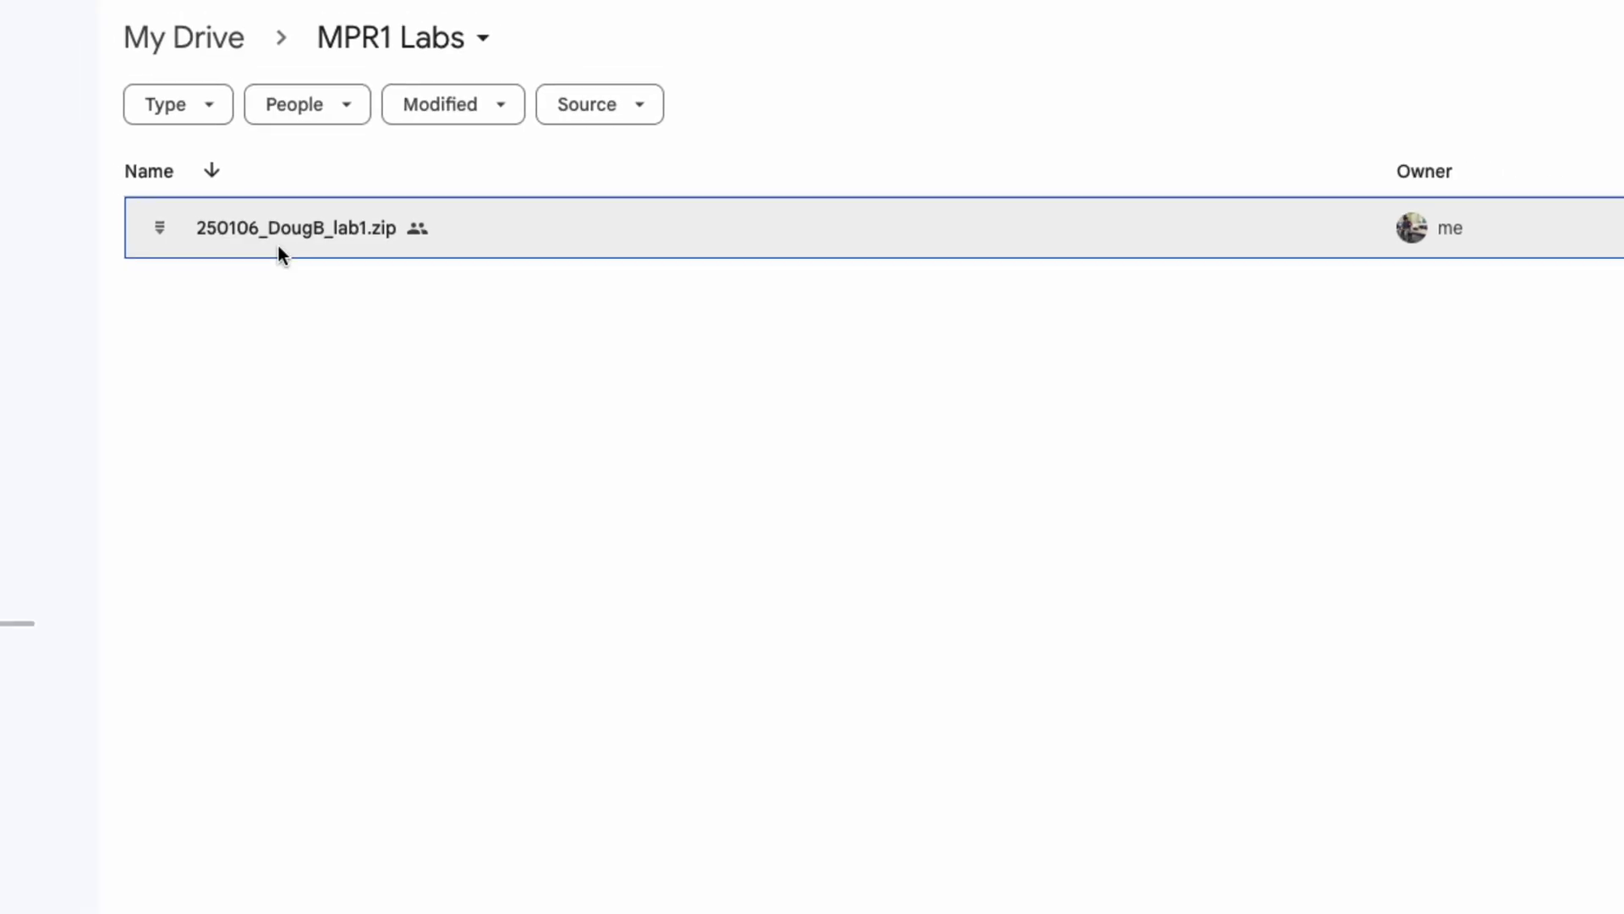
- Upload the zipped Lab 1 session from the desktop into the MPR1 Labs folder in Drive
mouse_move(1622, 3)
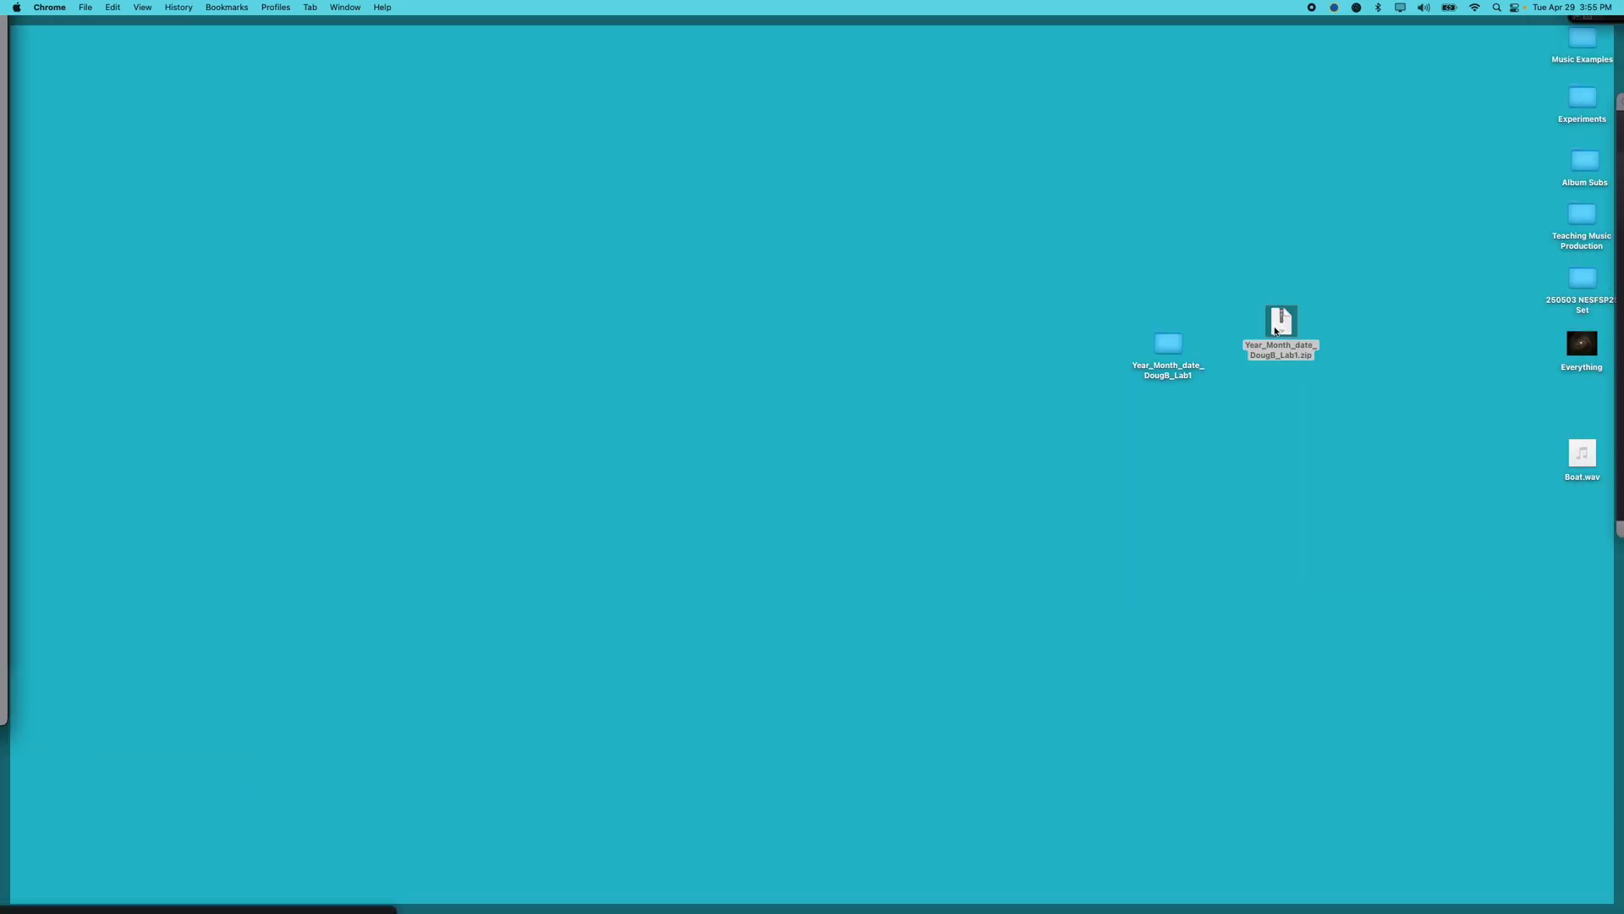
drag(1277, 330, 1616, 7)
drag(649, 391, 554, 409)
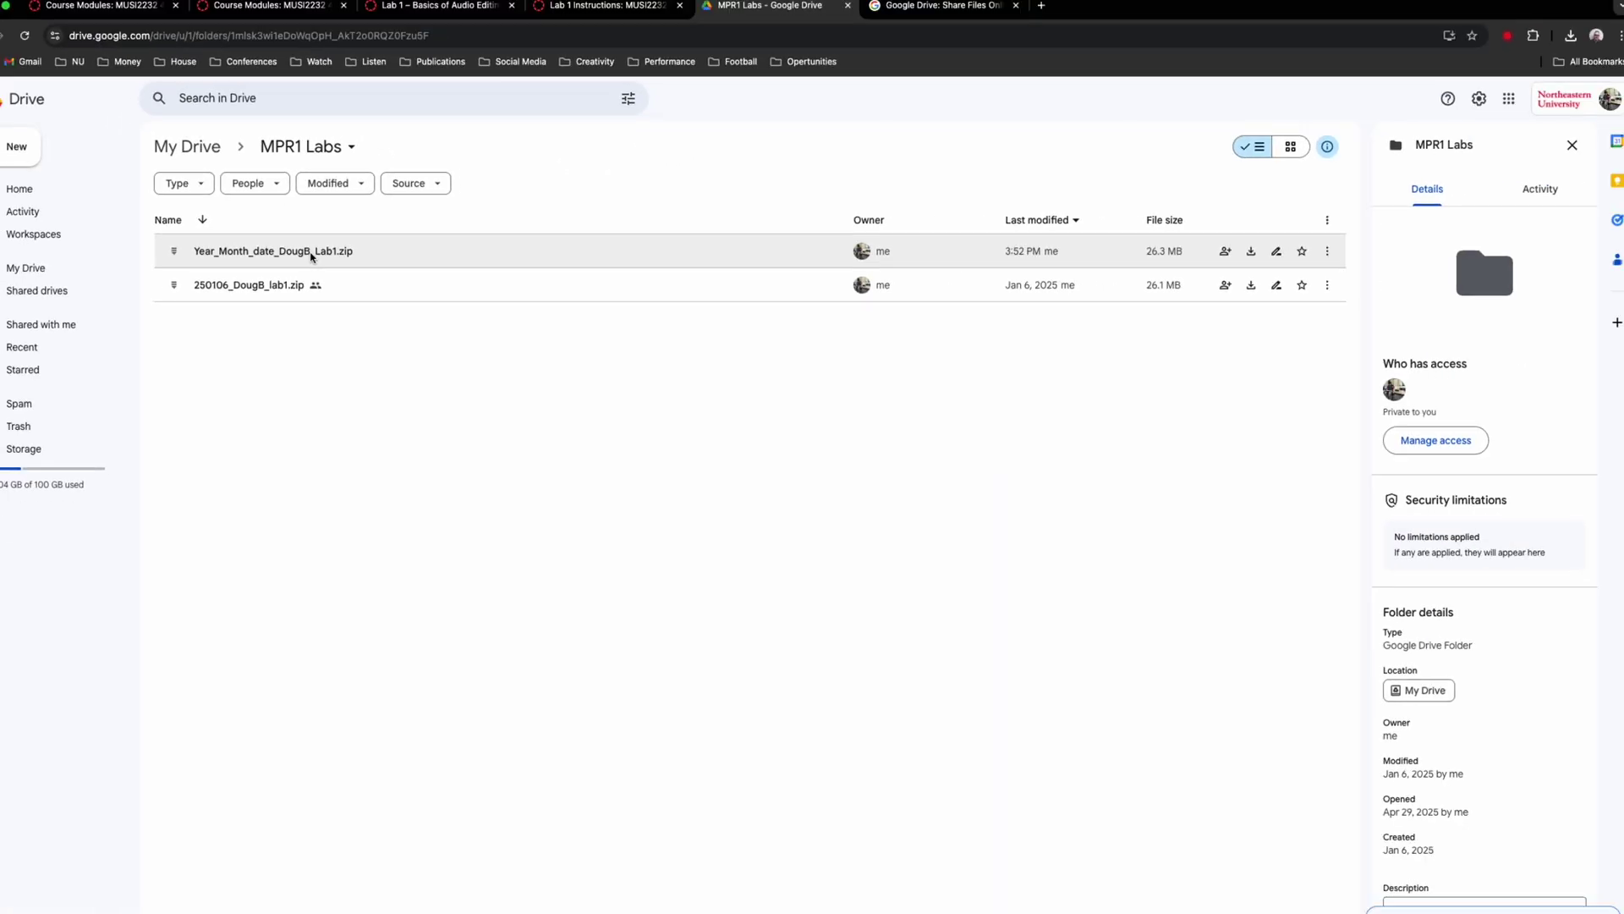
- Share the uploaded Lab 1 zip with Anyone with the link as Editor, and copy its link
click(1225, 252)
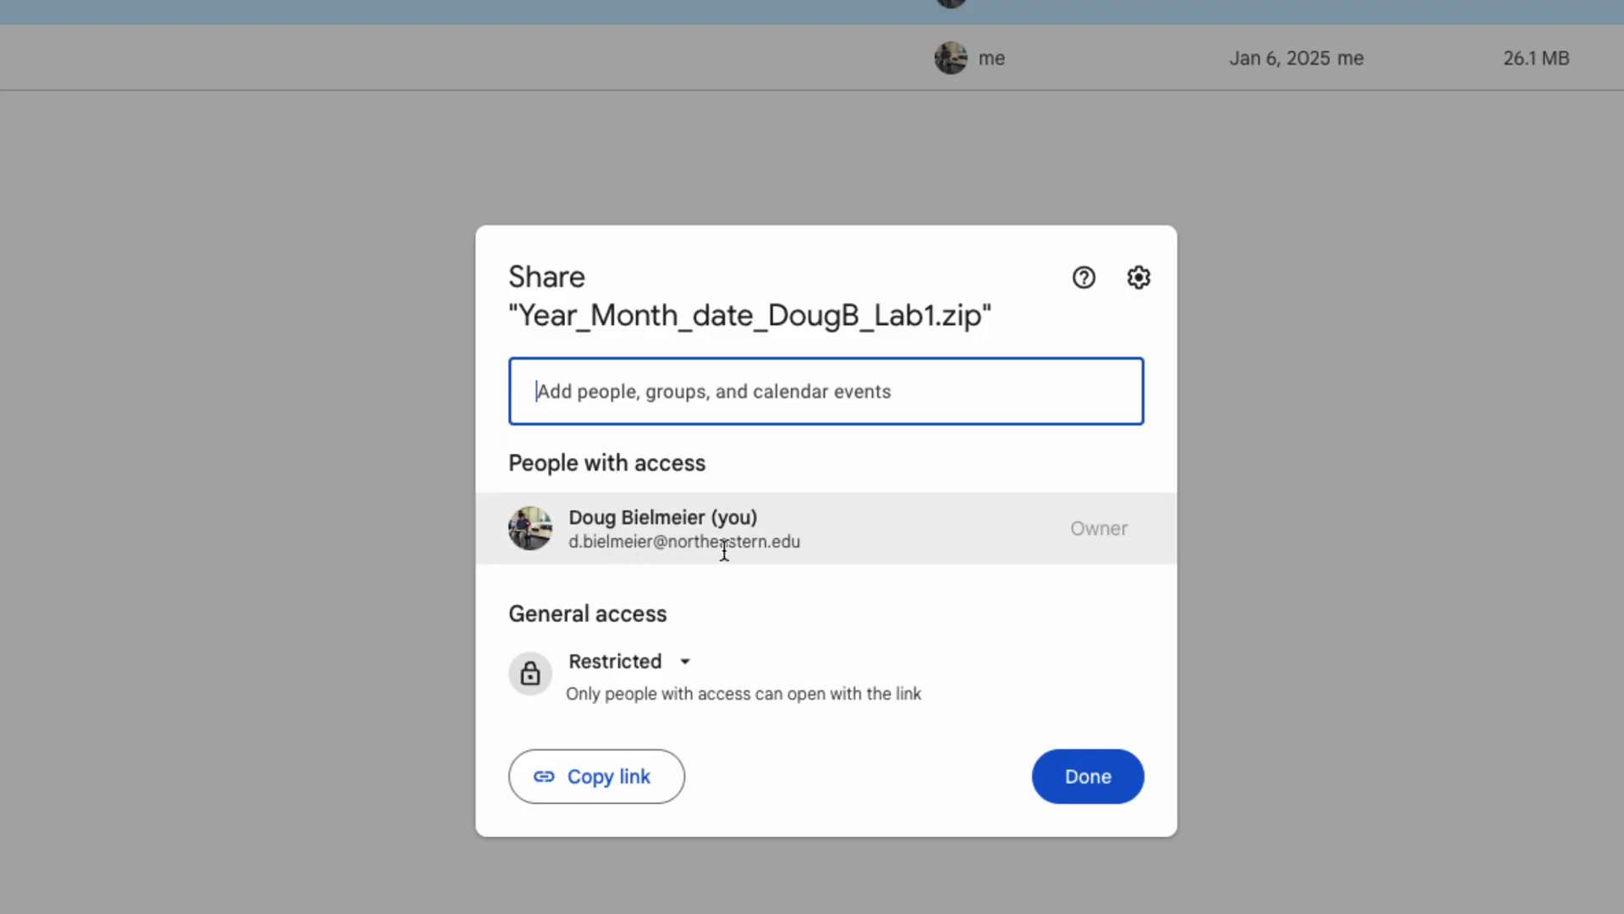
mouse_move(762, 546)
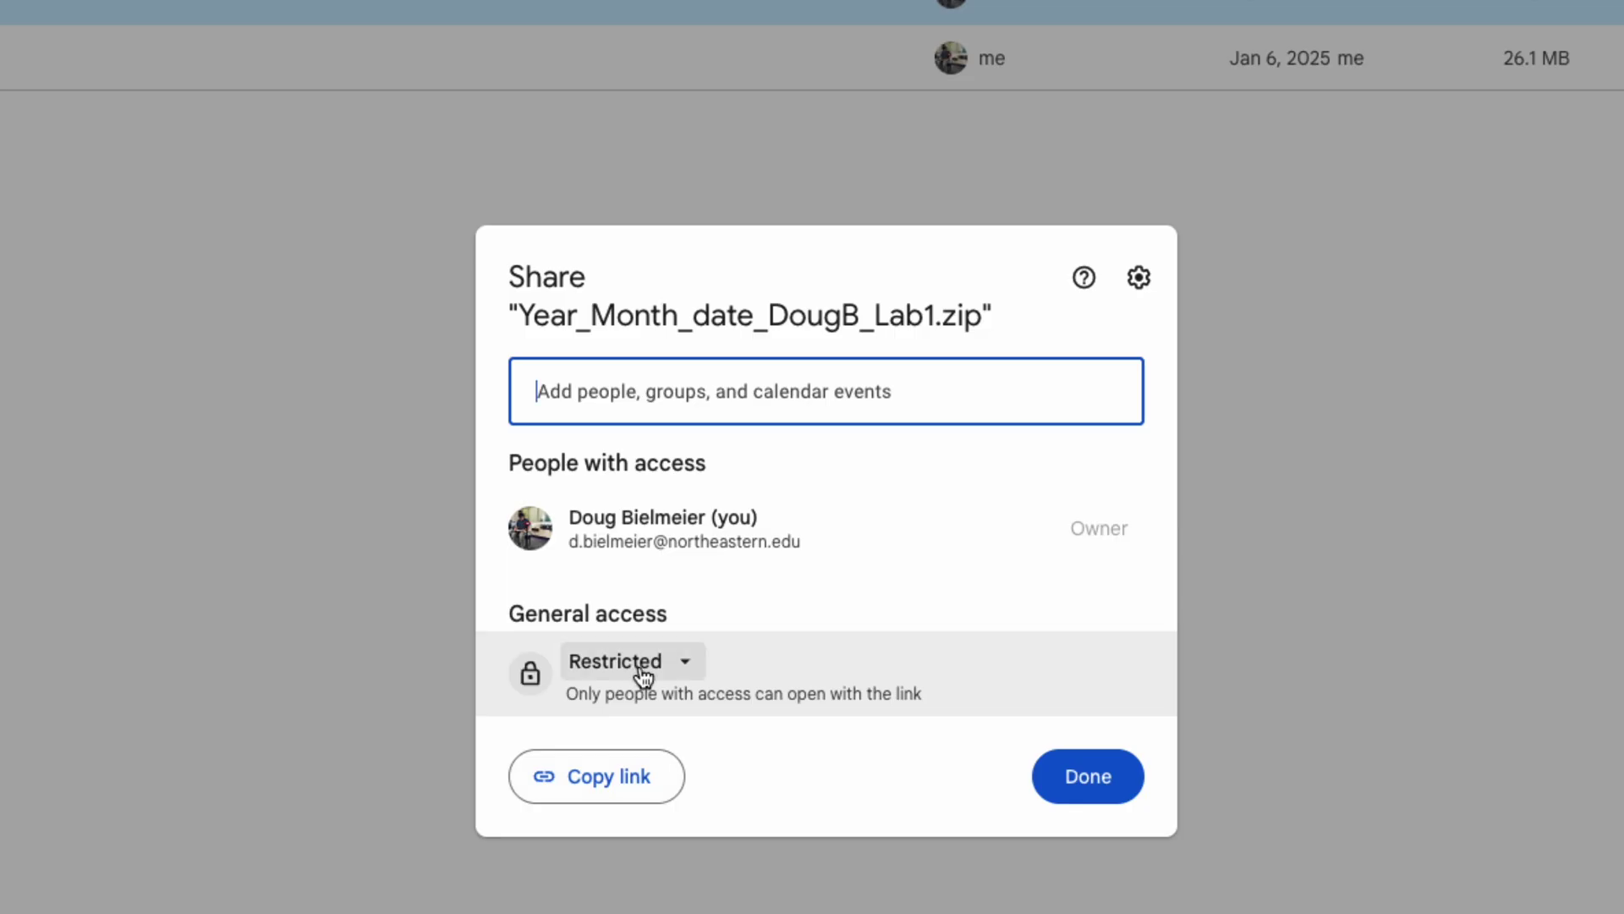
click(689, 670)
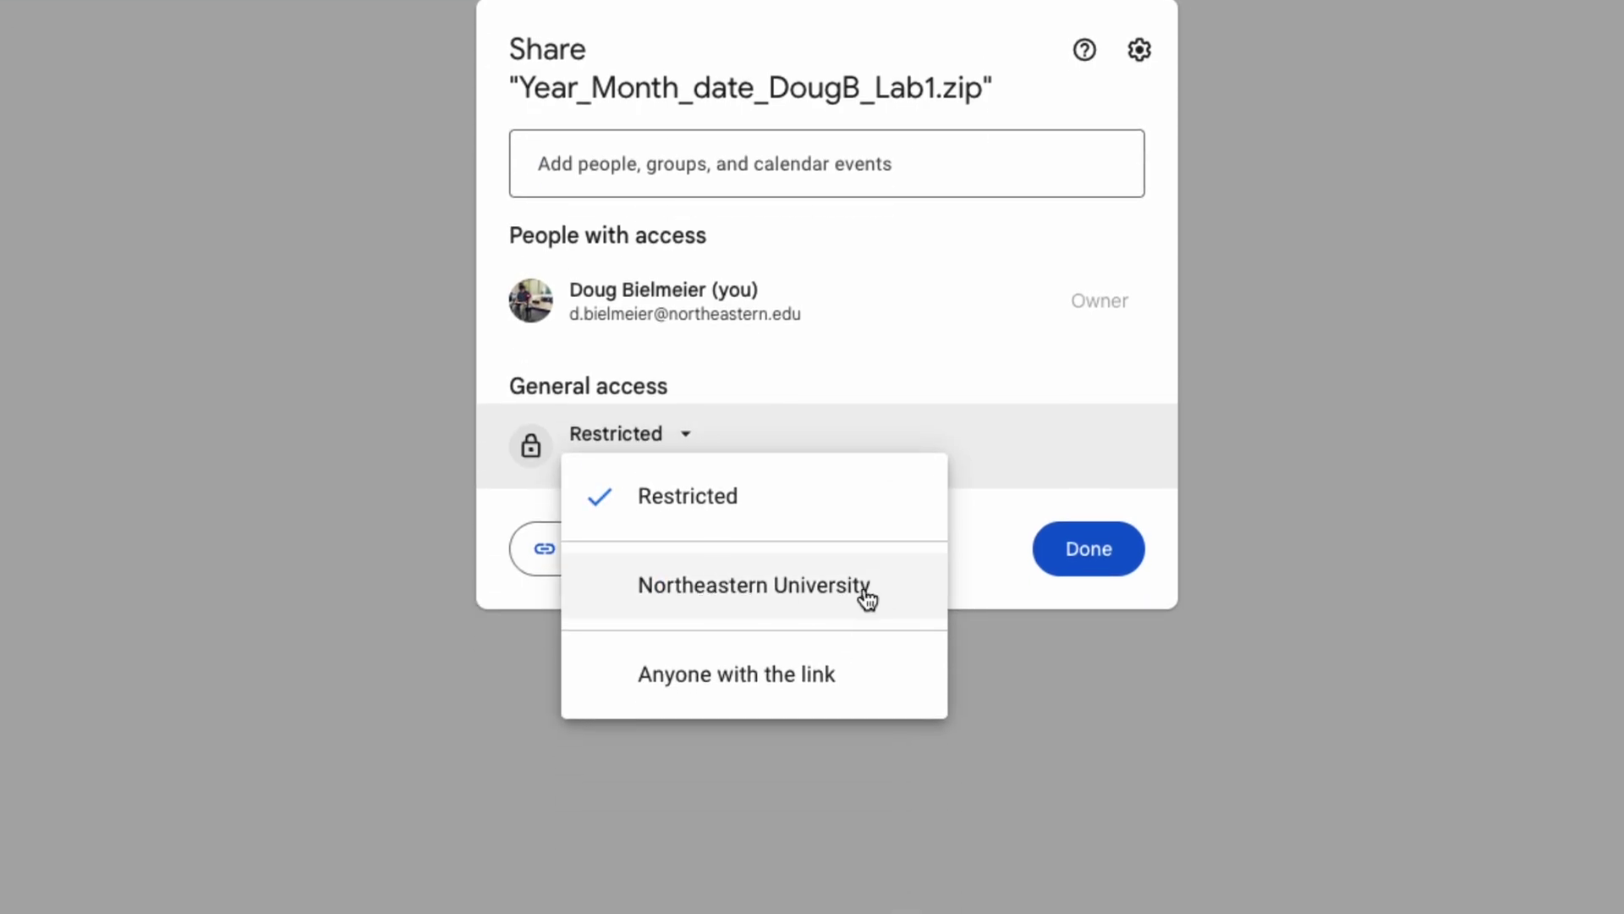
click(772, 687)
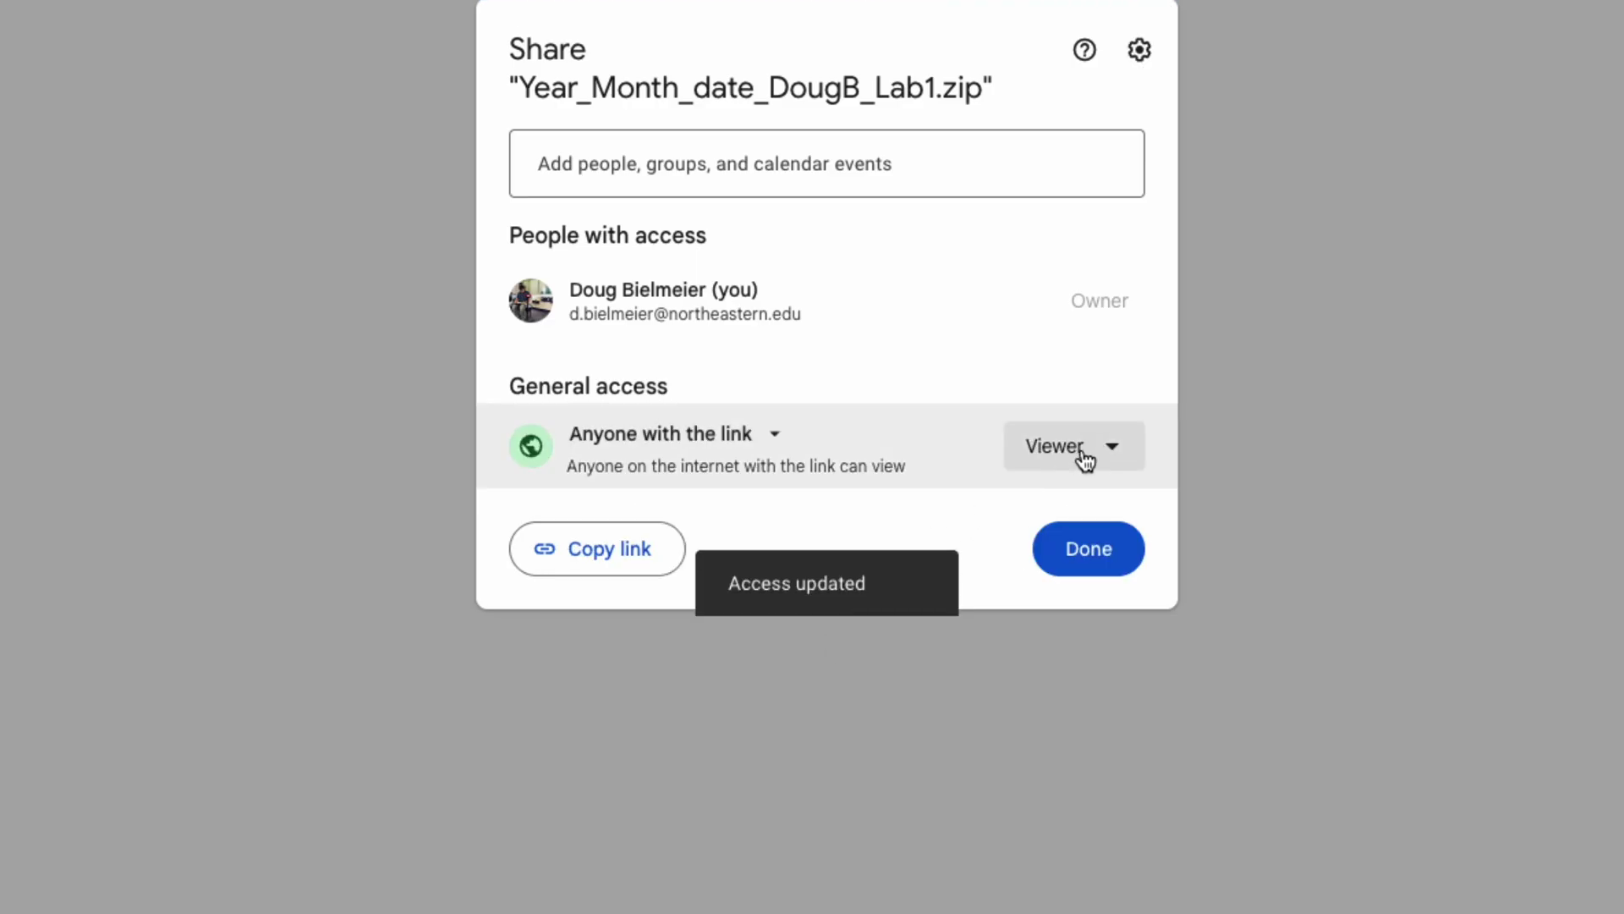
click(1082, 452)
click(1034, 677)
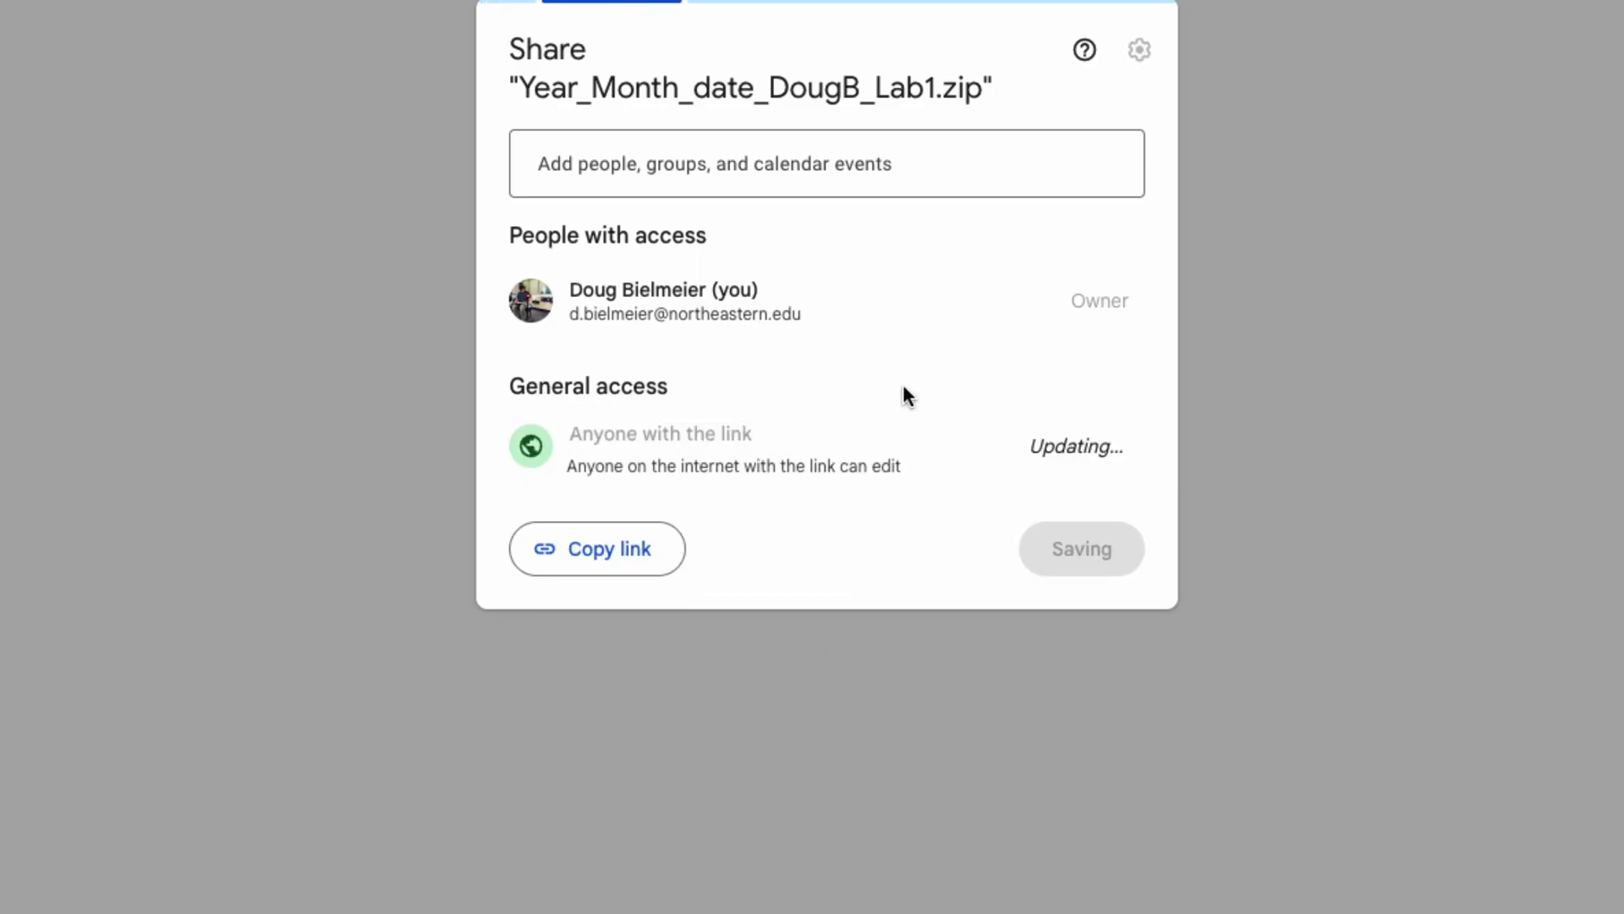
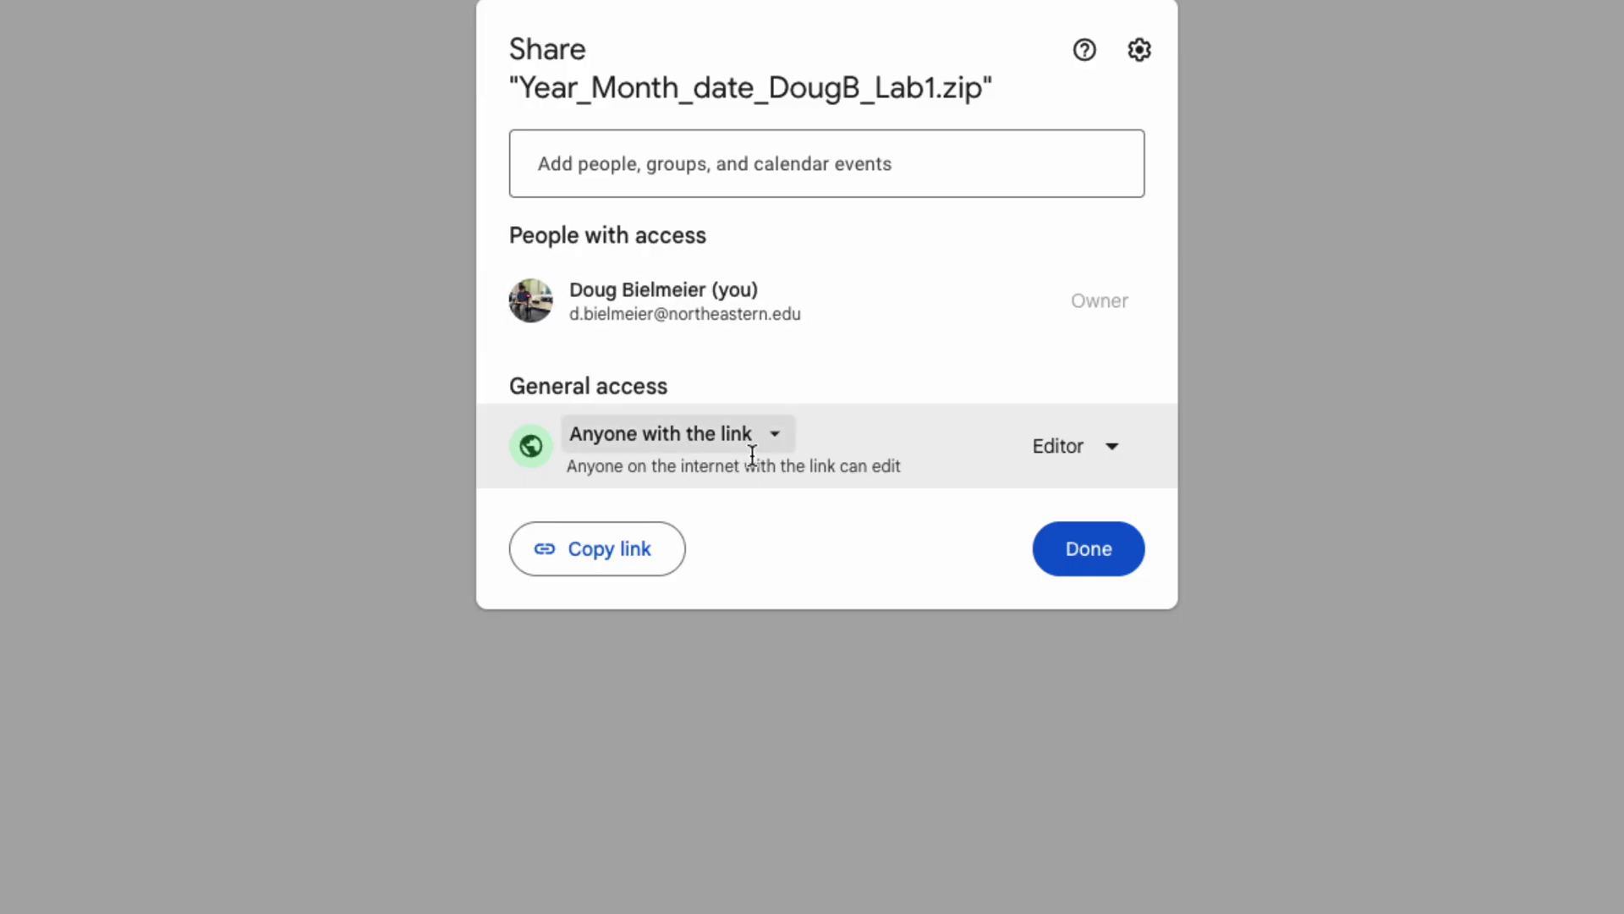
click(597, 558)
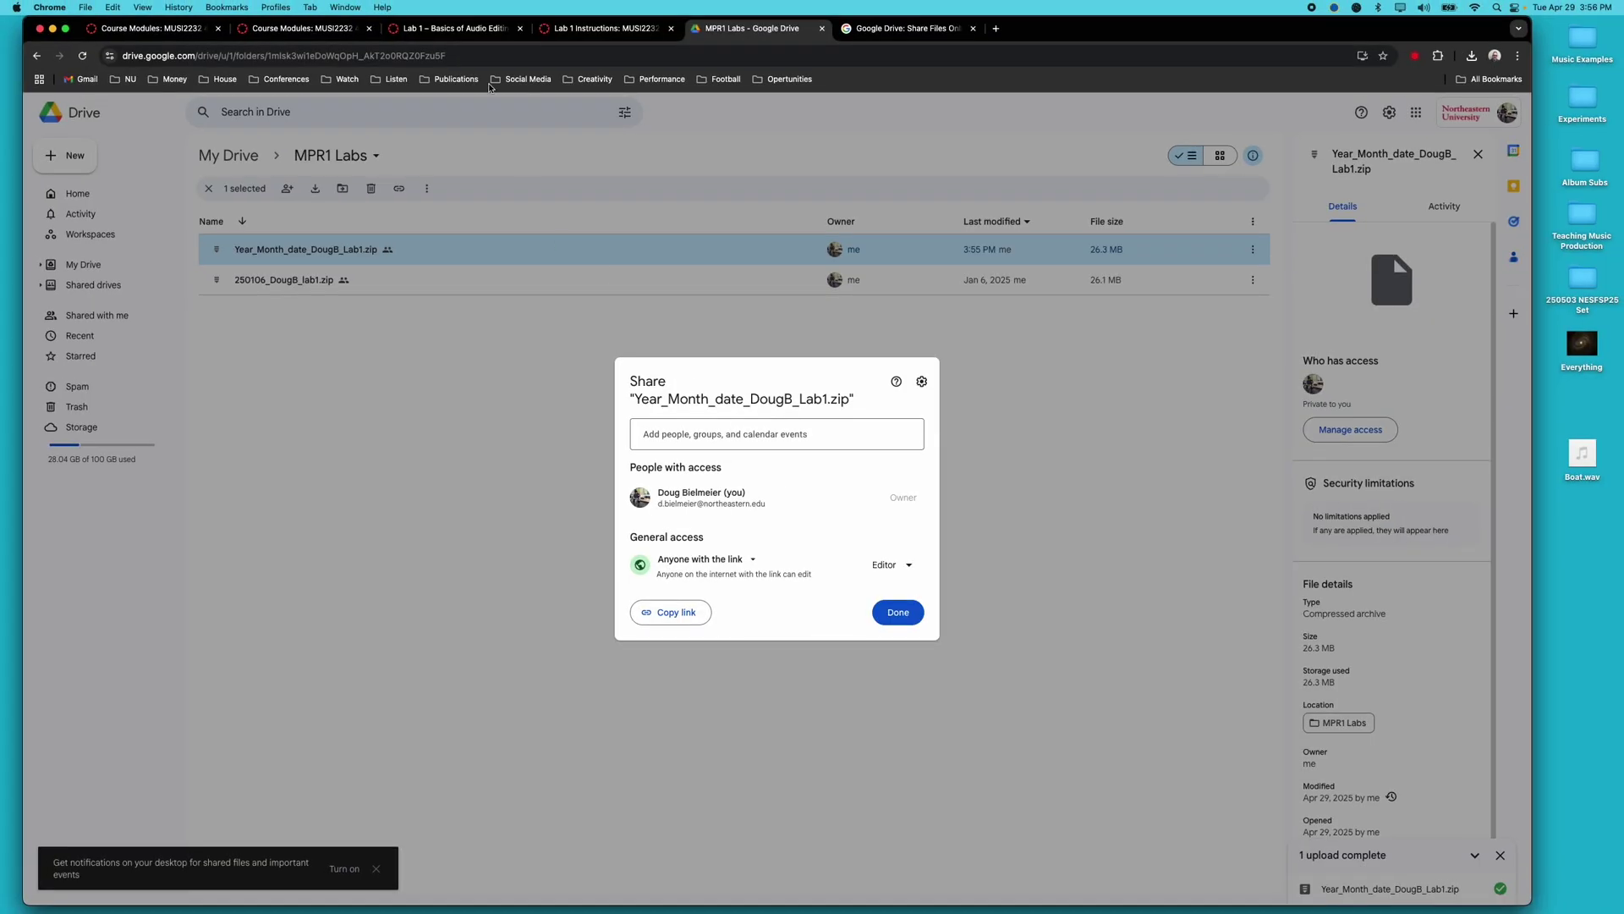
- Review the Lab 1 – Basics of Audio Editing assignment and its rubric, check it in Student View, and leave that view
click(462, 30)
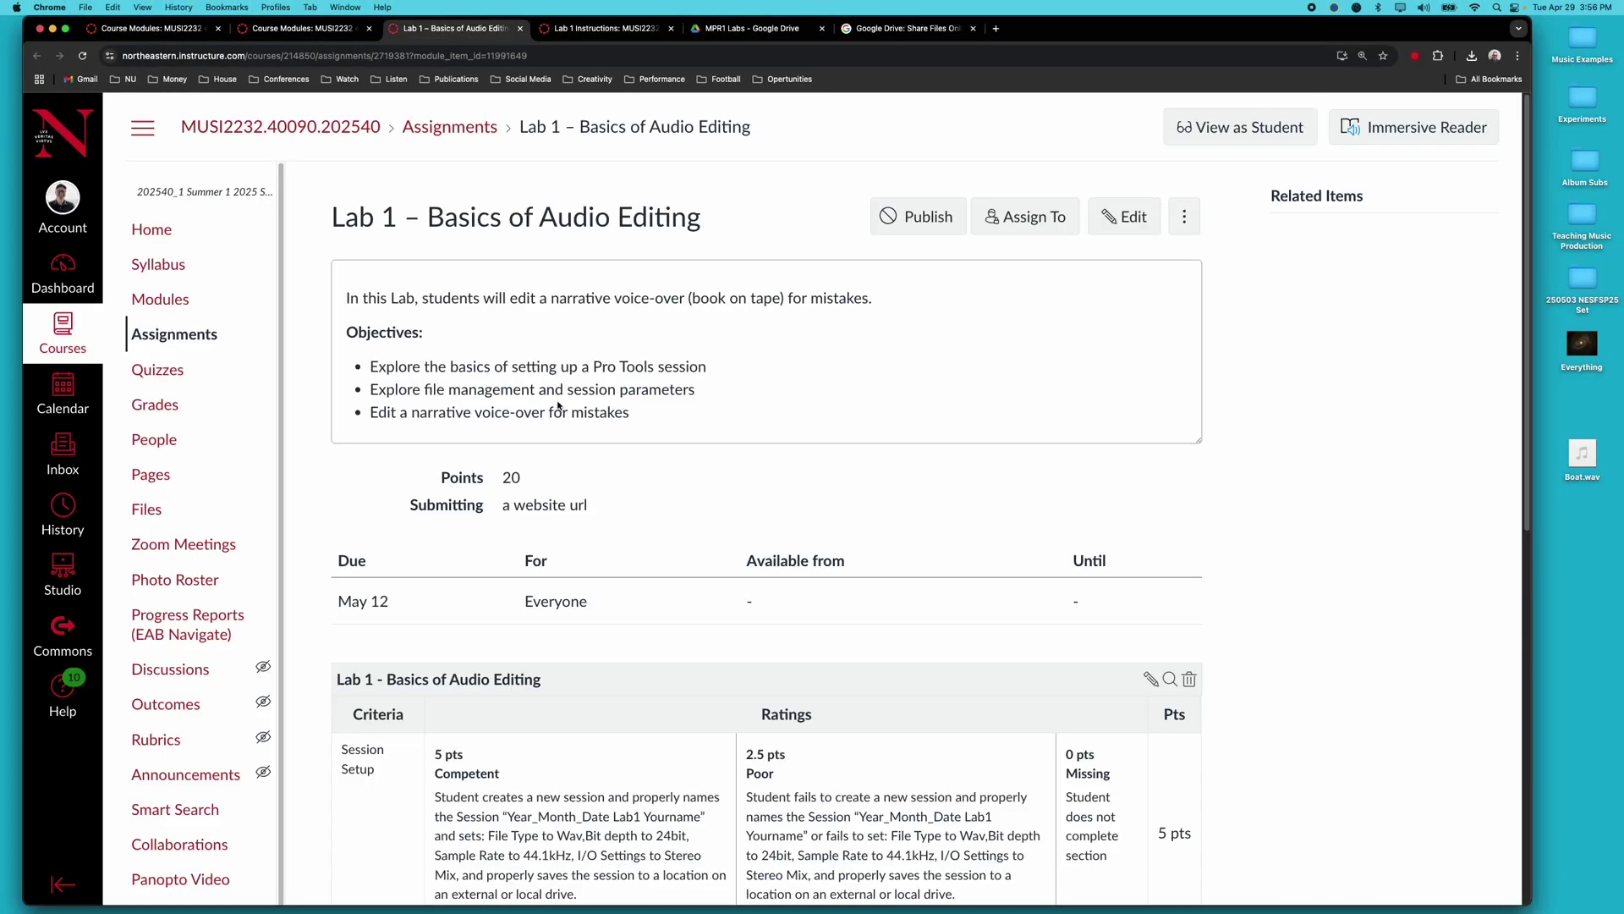
scroll(557, 410, down, 1)
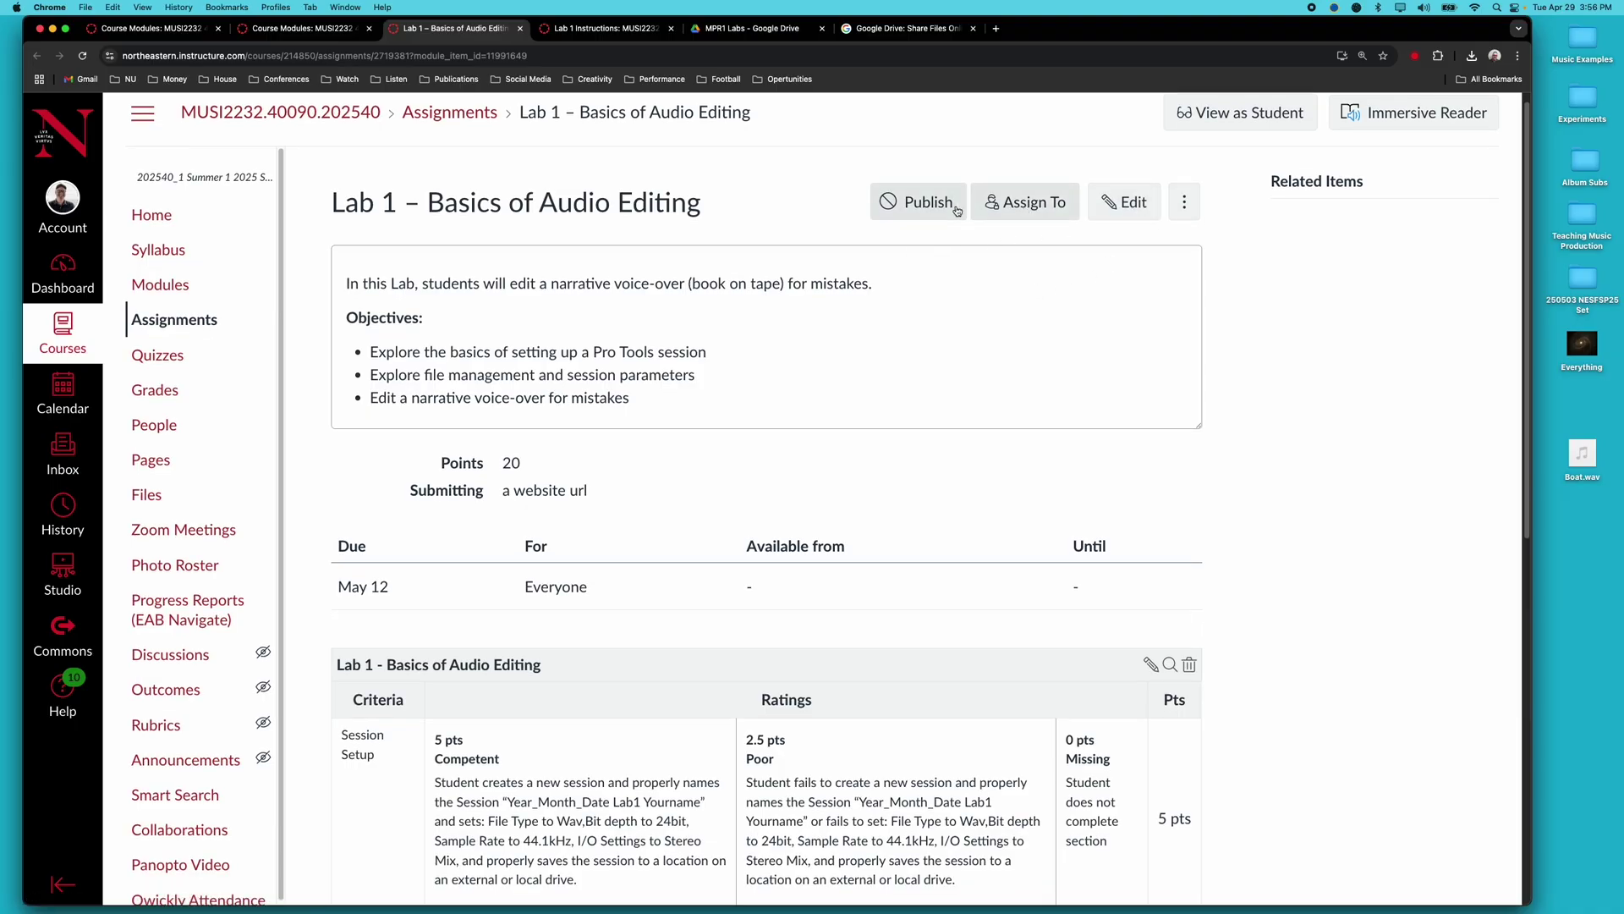
scroll(1193, 525, down, 10)
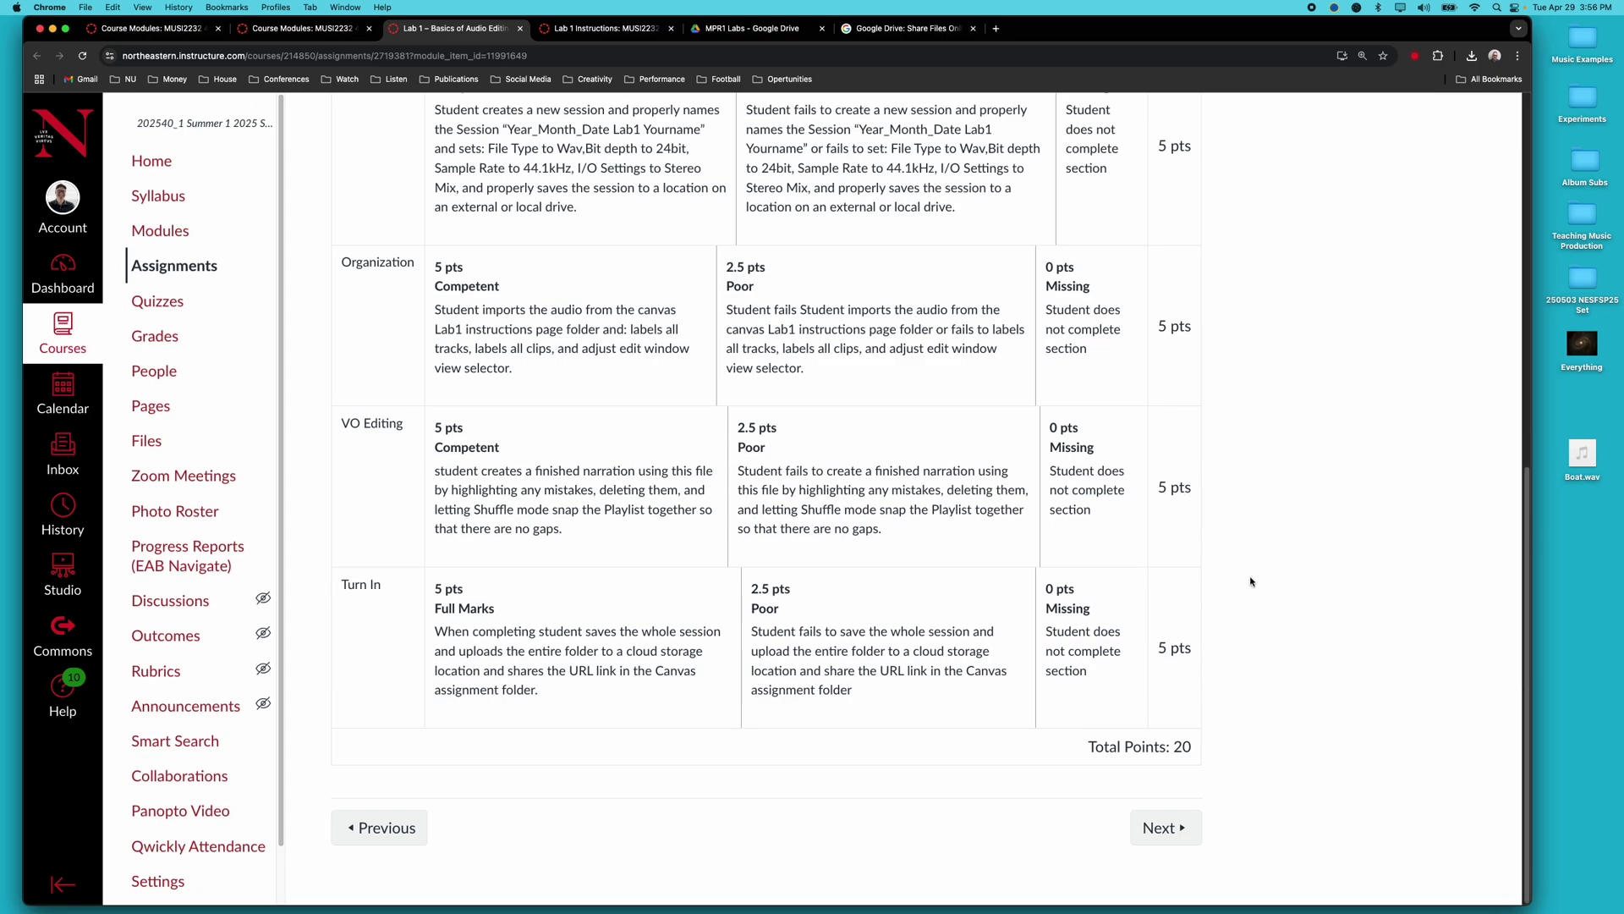
scroll(1250, 581, up, 10)
click(1251, 130)
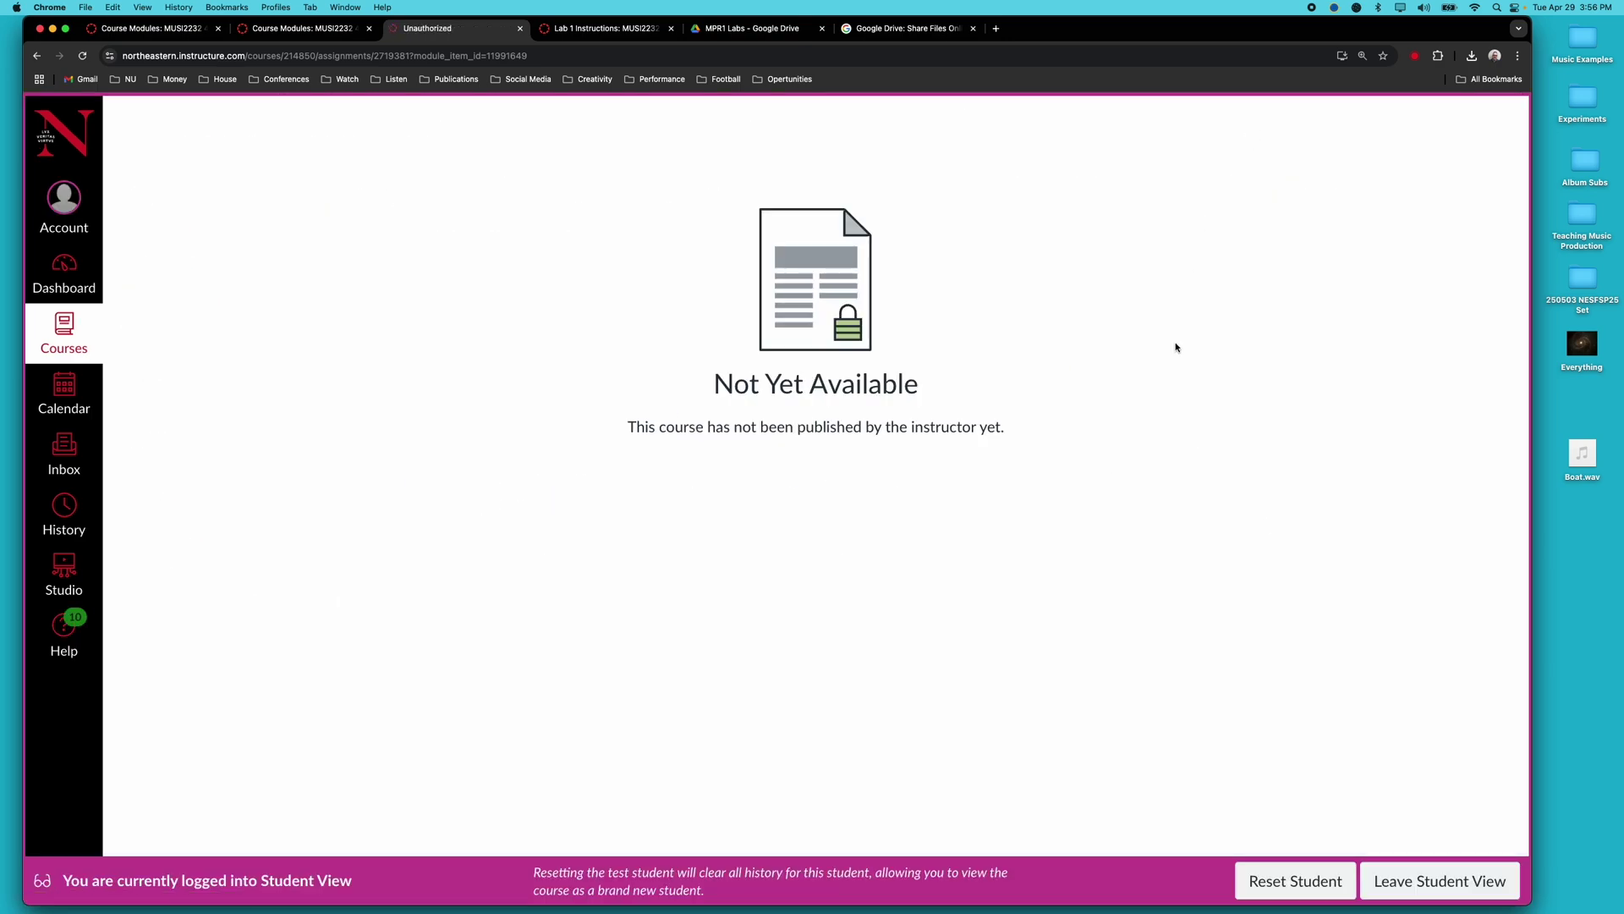
click(1432, 888)
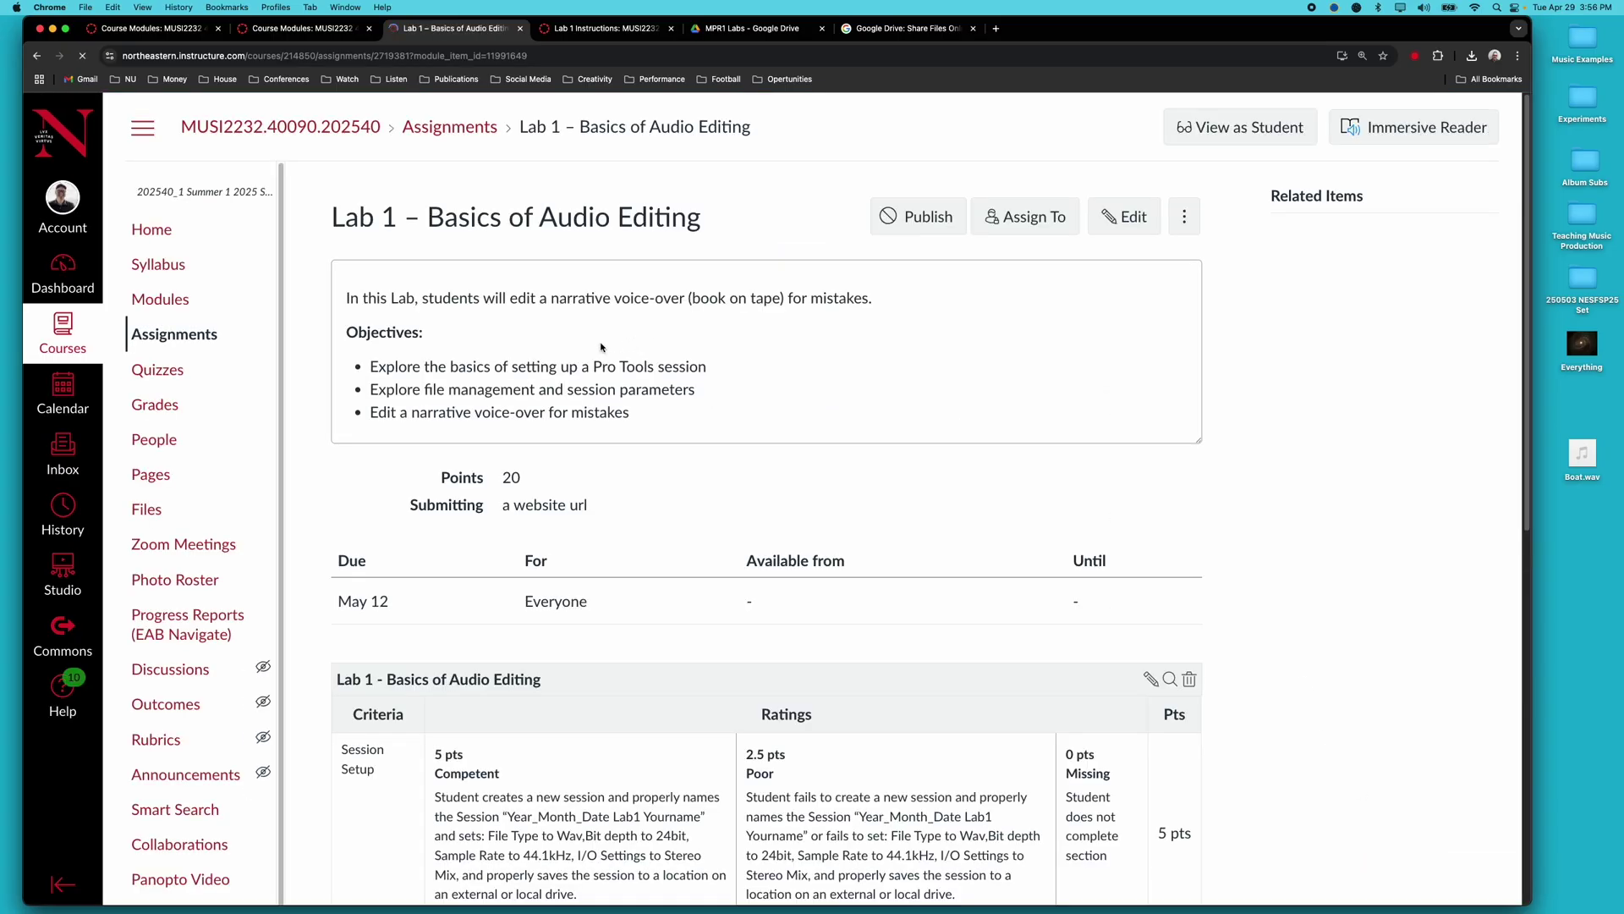
- Publish the Lab 1 – Basics of Audio Editing assignment, and check it and the course's Modules page in Student View
click(917, 217)
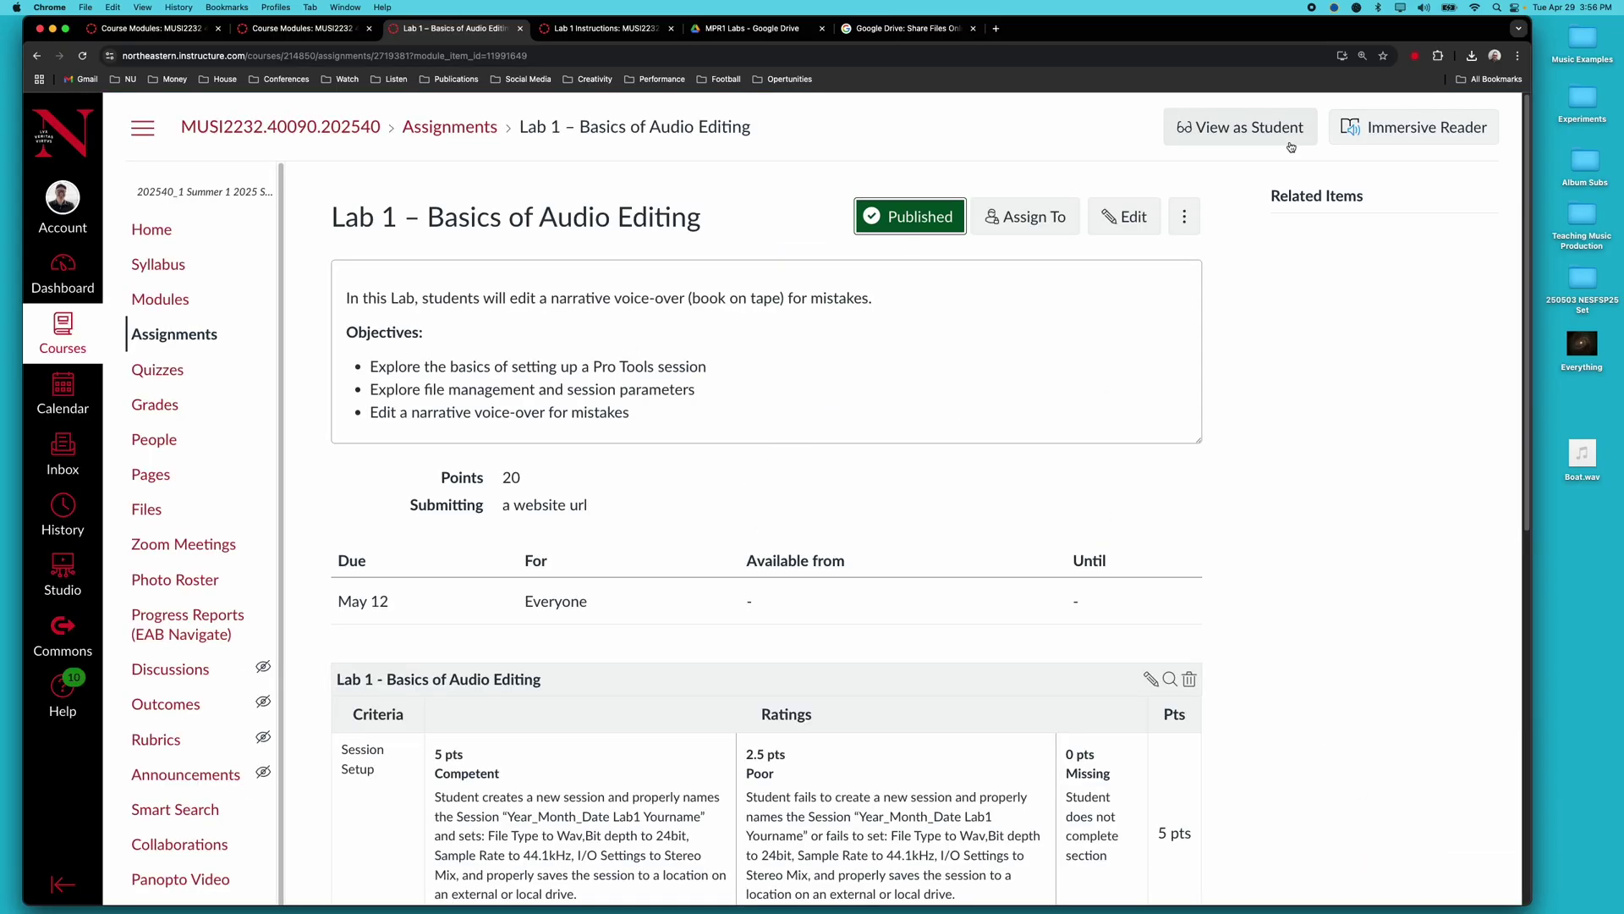
click(1244, 140)
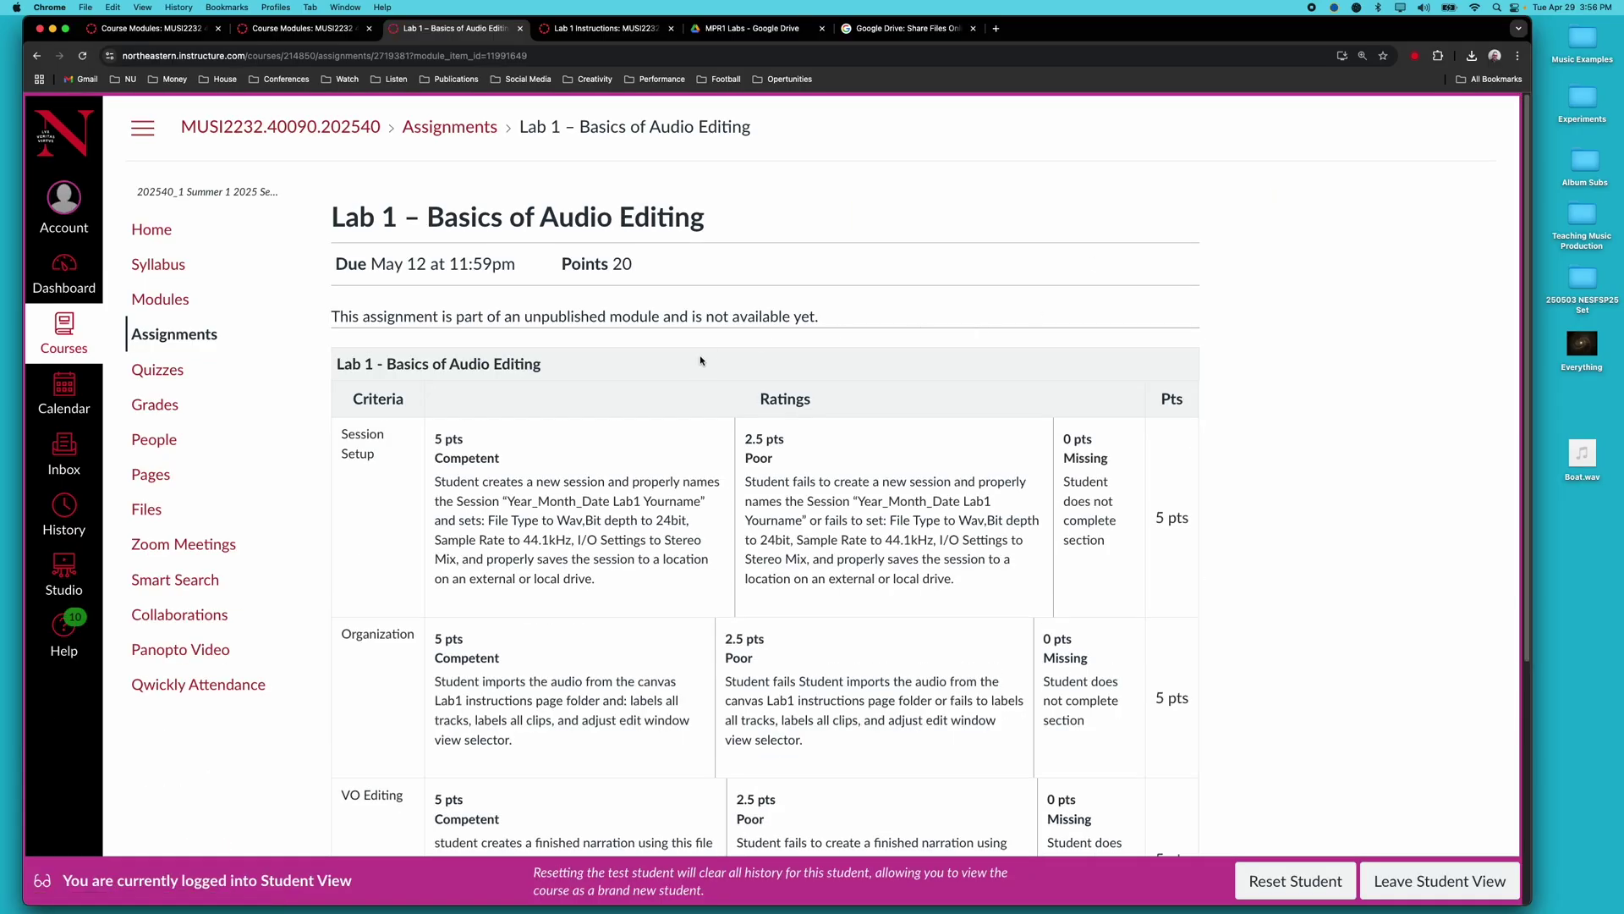
scroll(592, 398, down, 5)
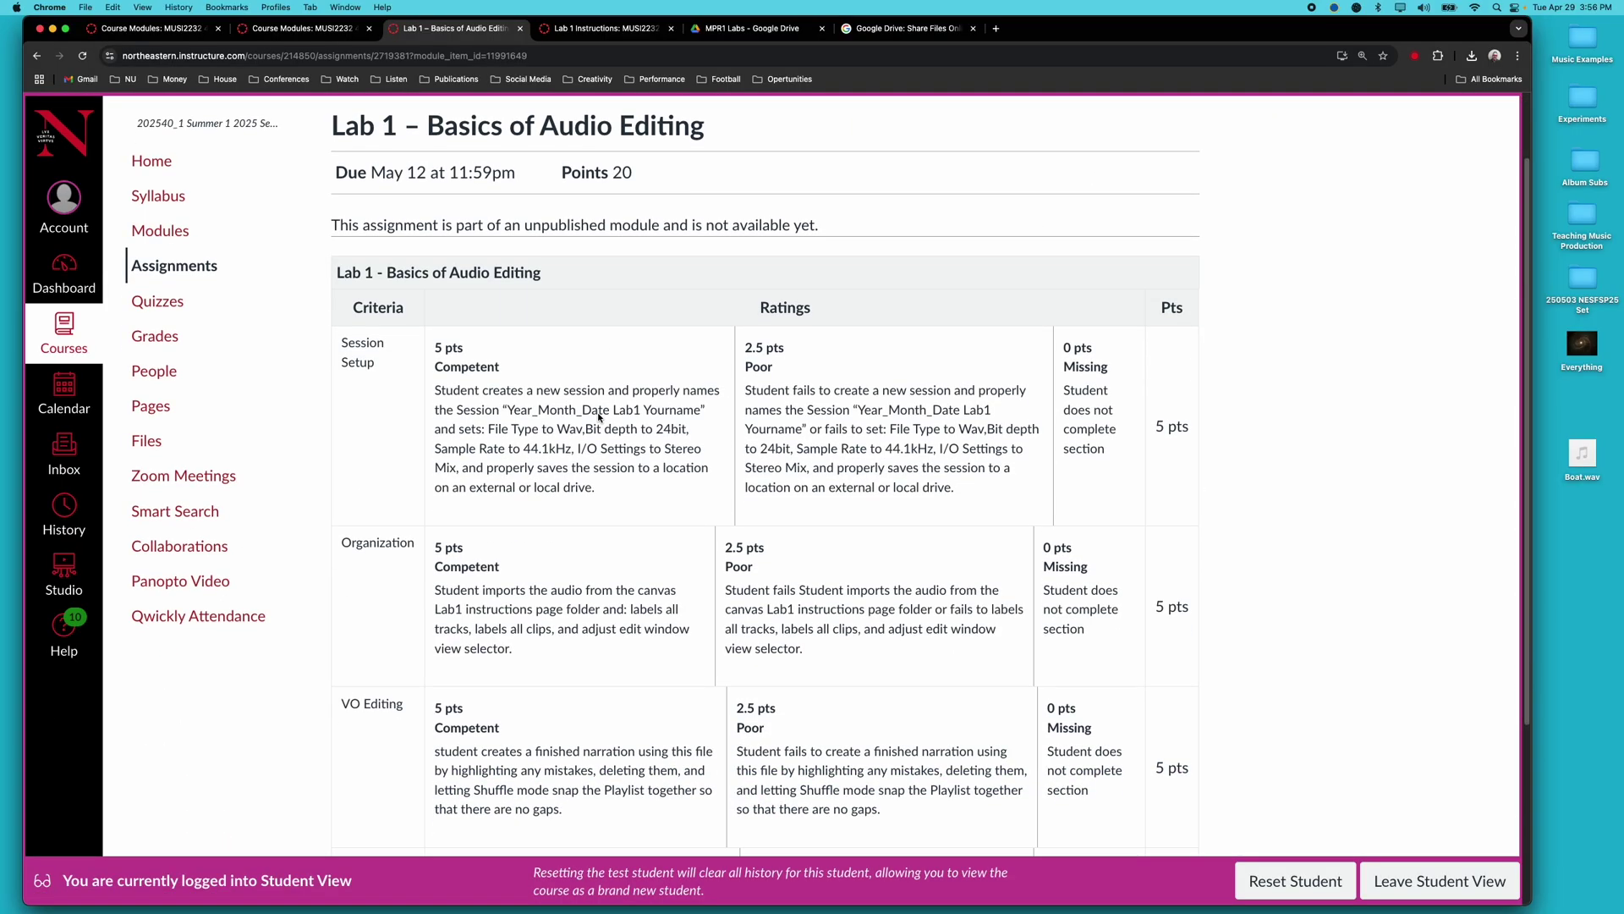
scroll(598, 417, up, 5)
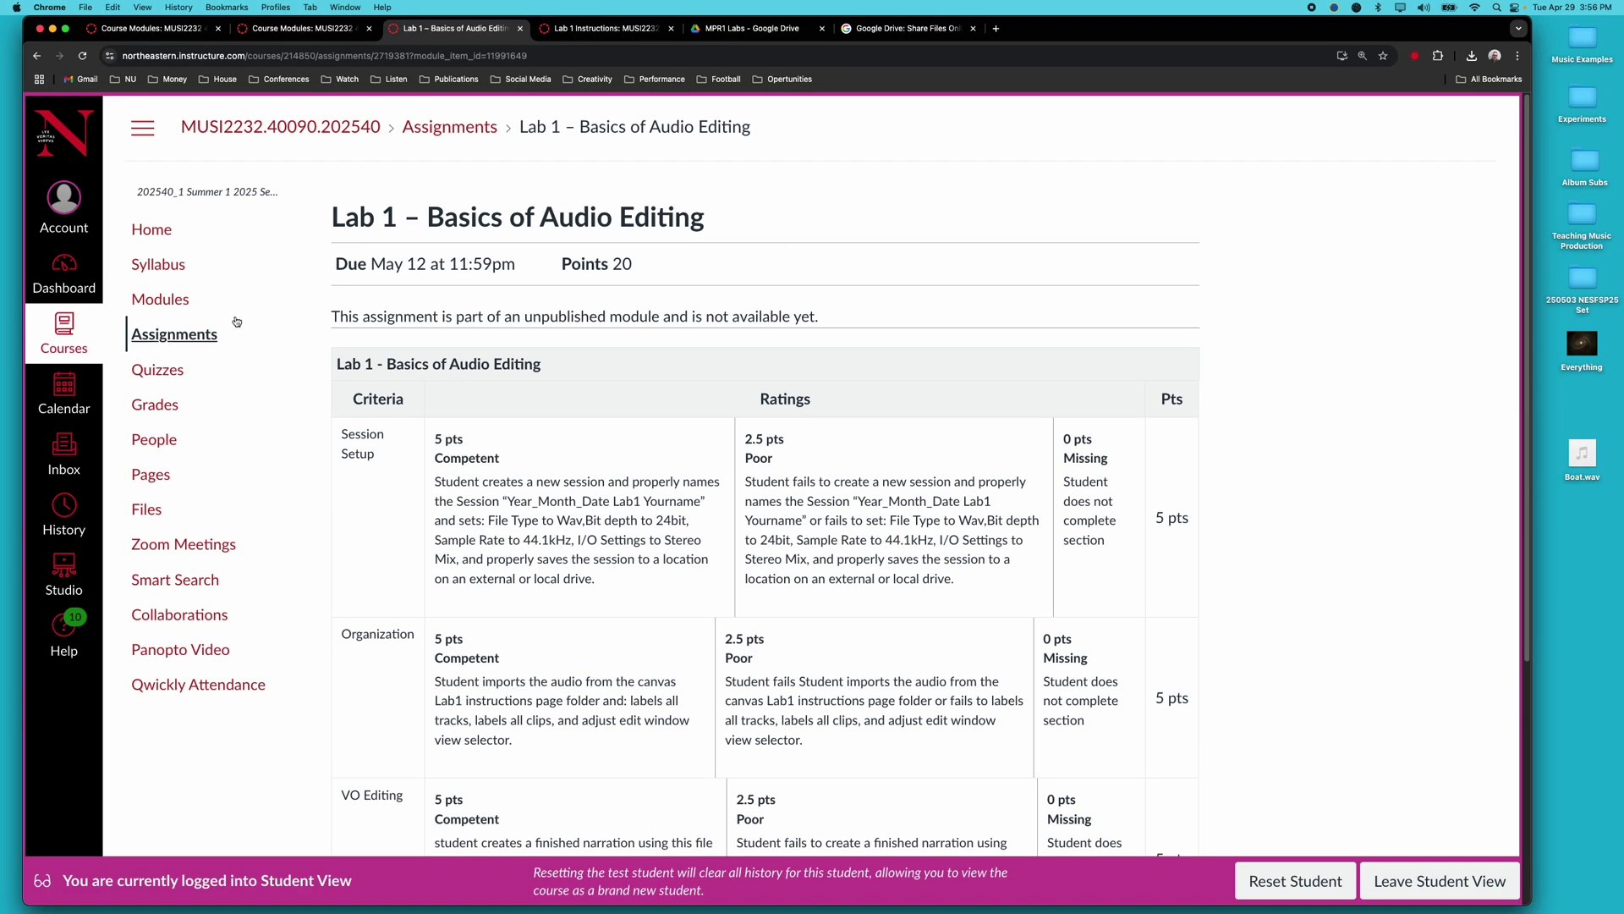
click(169, 303)
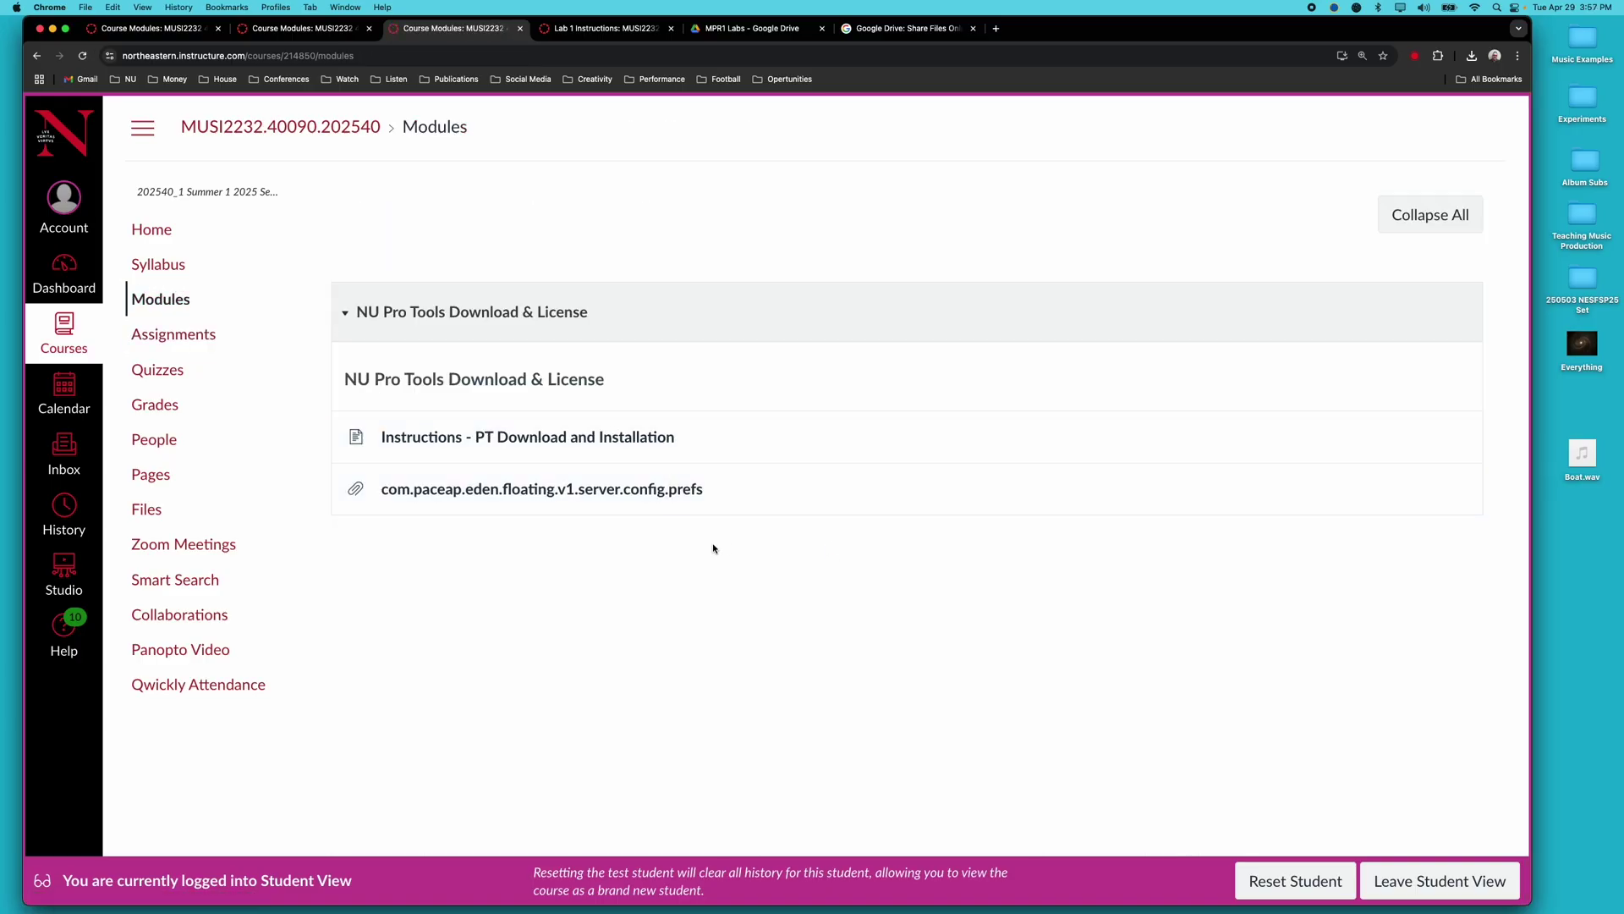
- Leave Student View and publish the Week 1 - 5/5-5/12 module together with all its items
click(1444, 892)
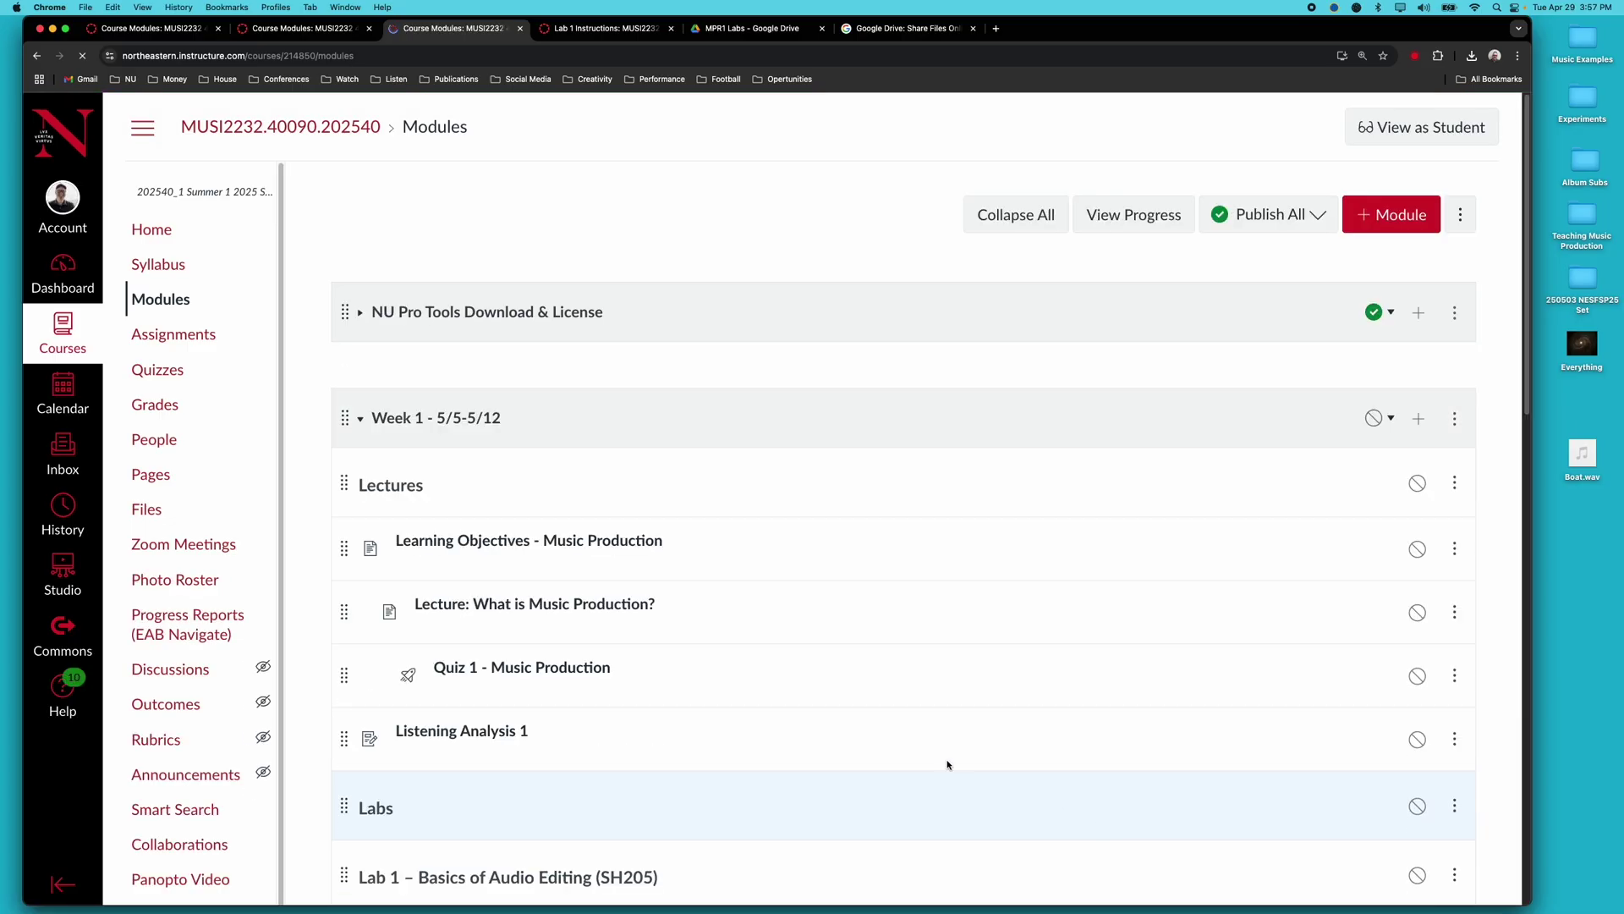
scroll(754, 631, down, 3)
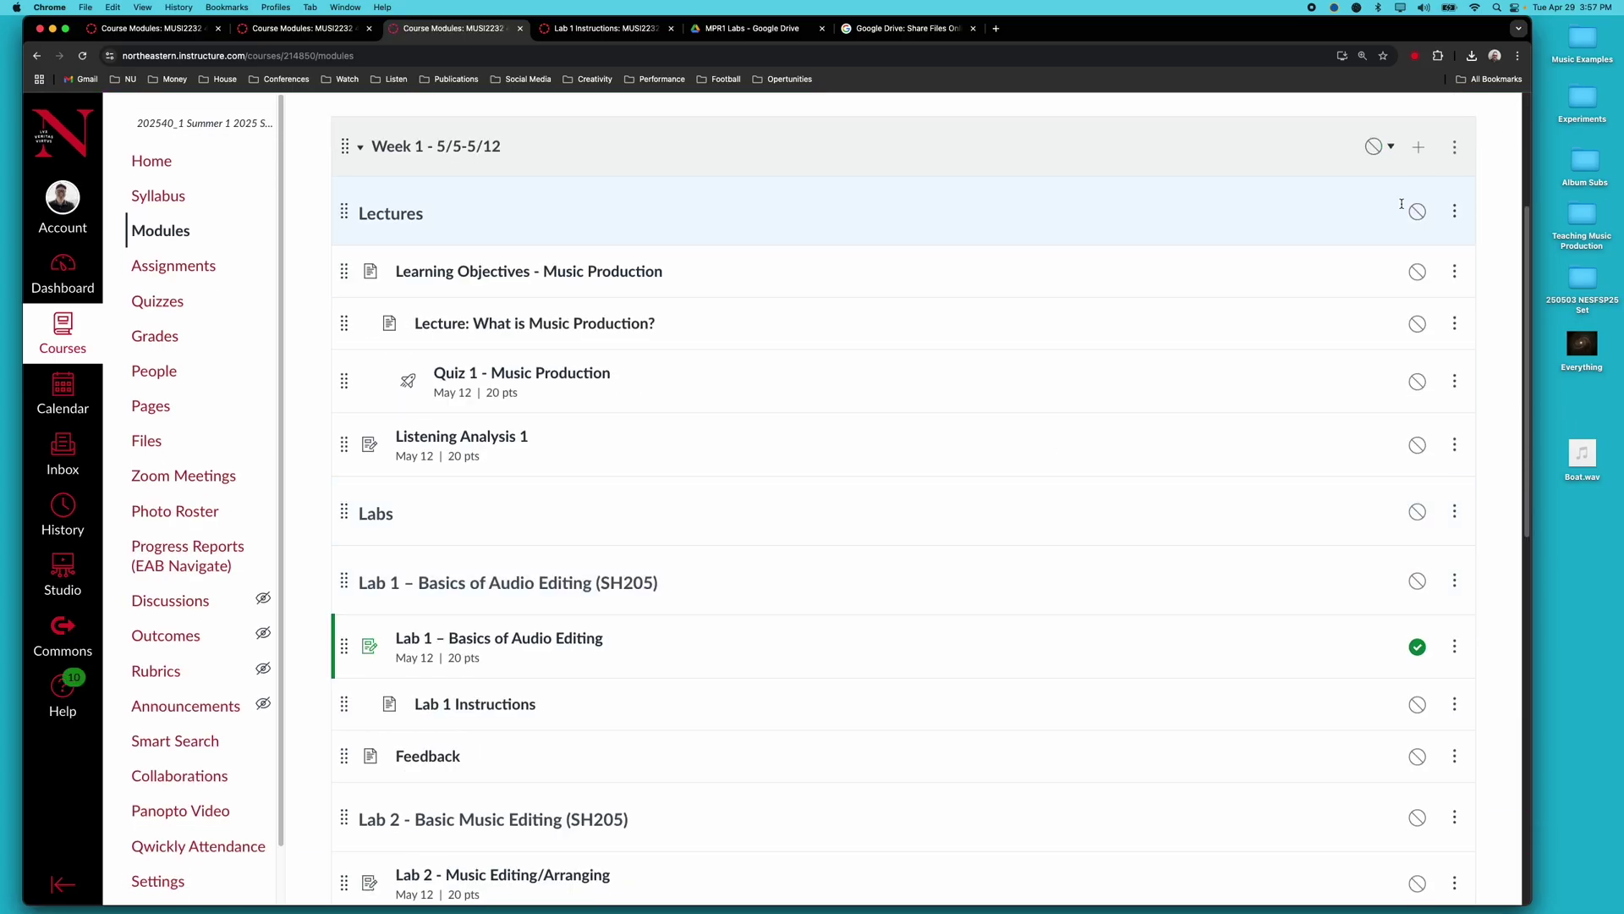
click(1375, 146)
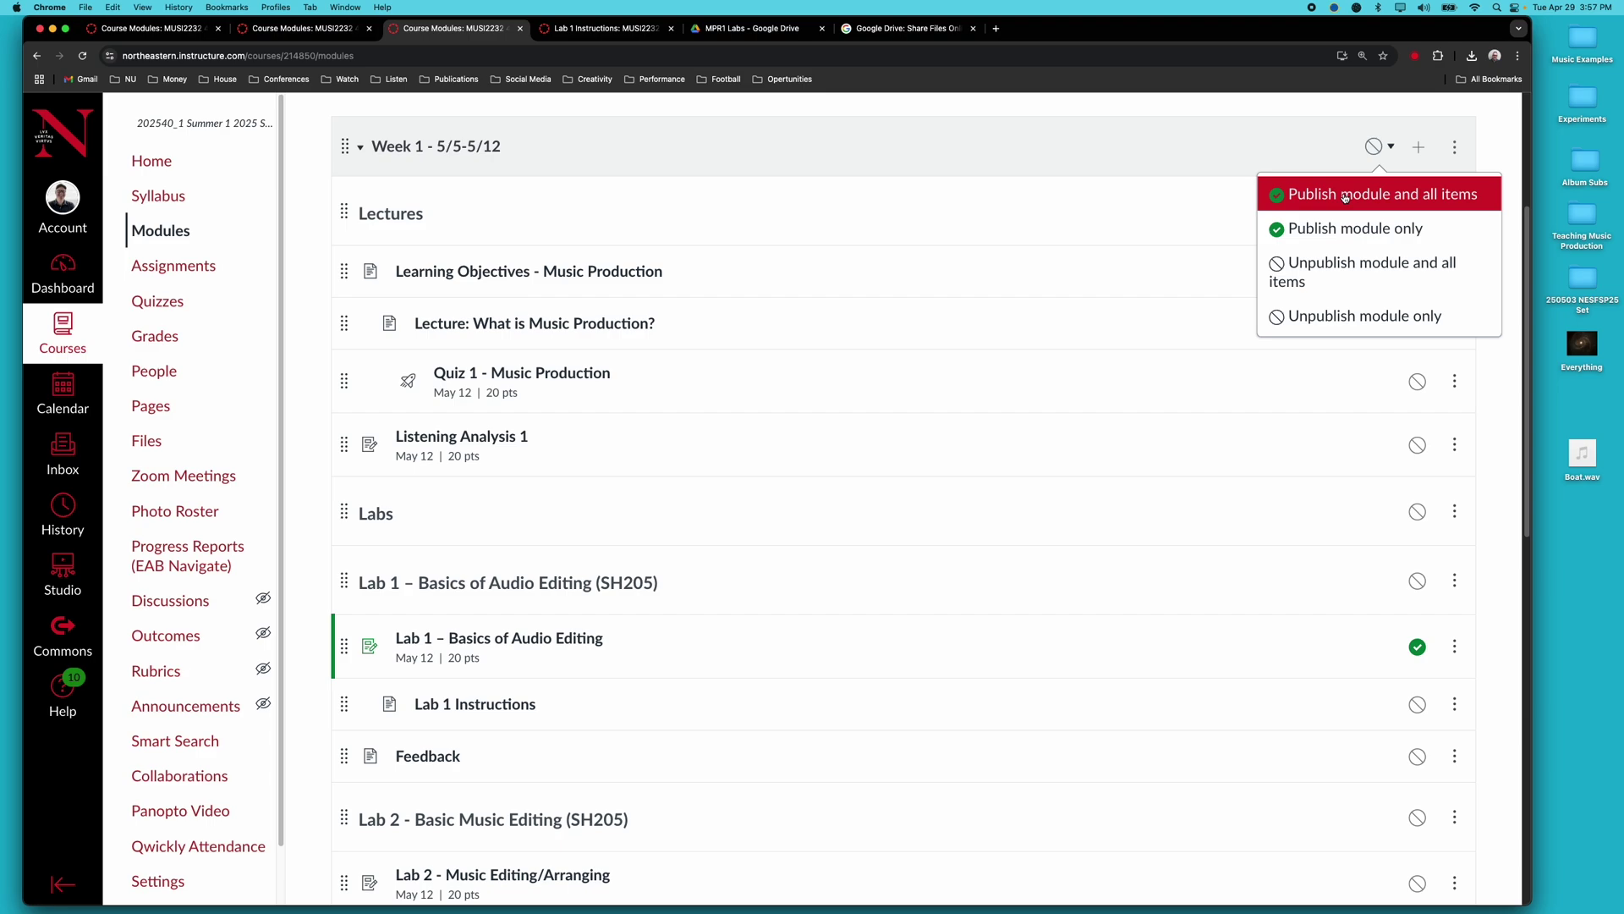
click(1345, 197)
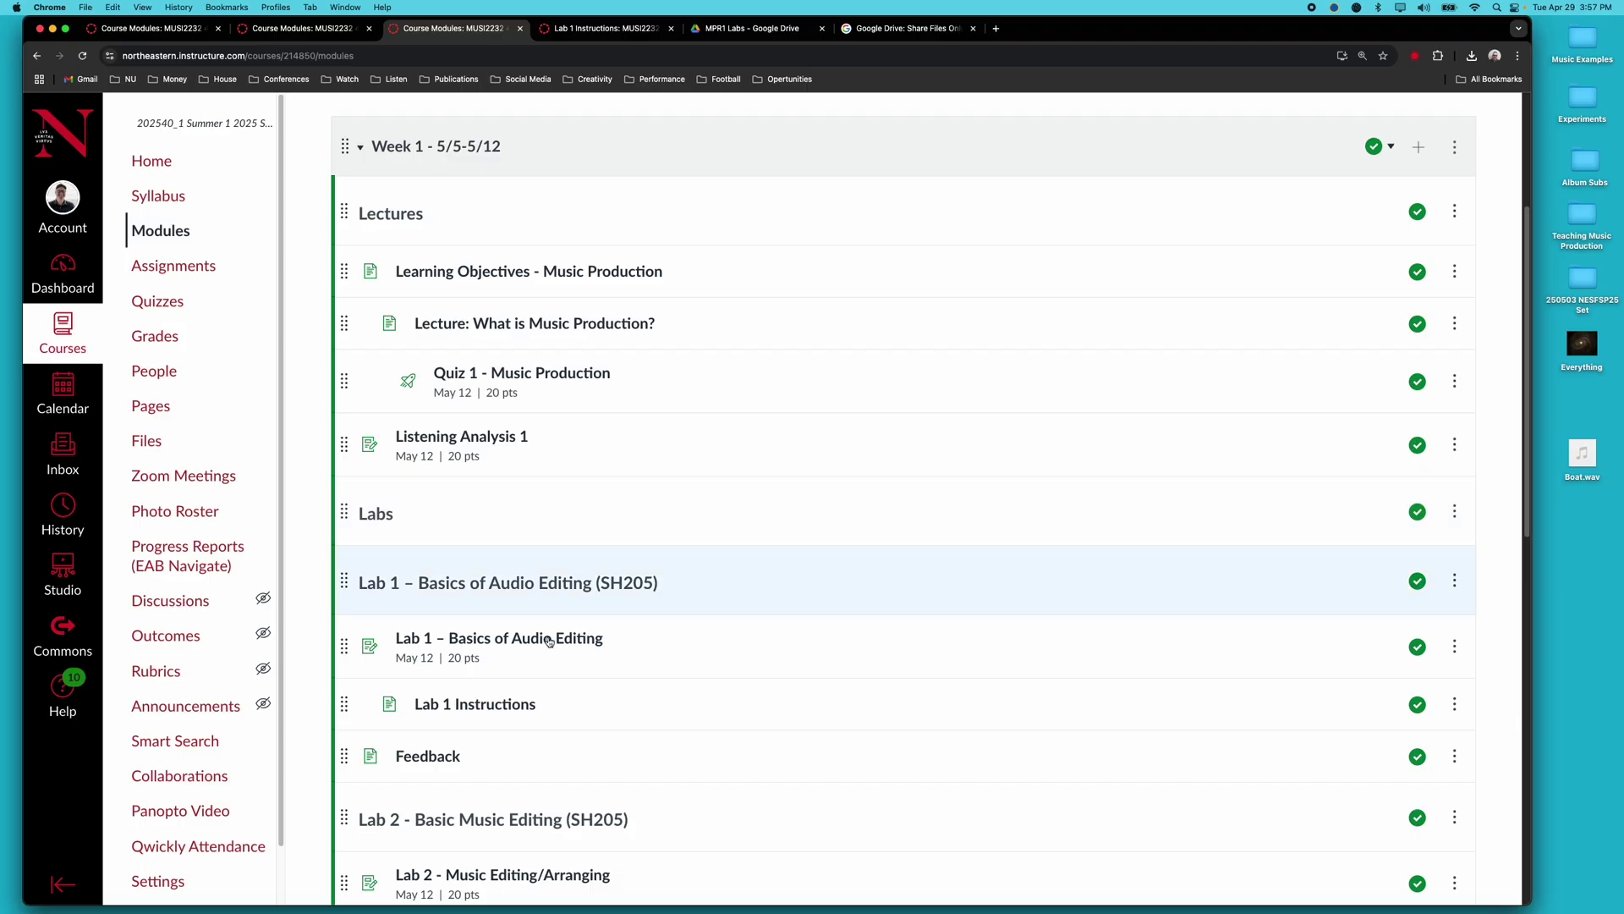
- Open the Lab 1 – Basics of Audio Editing assignment in Student View and review its description and rubric
scroll(531, 674, down, 3)
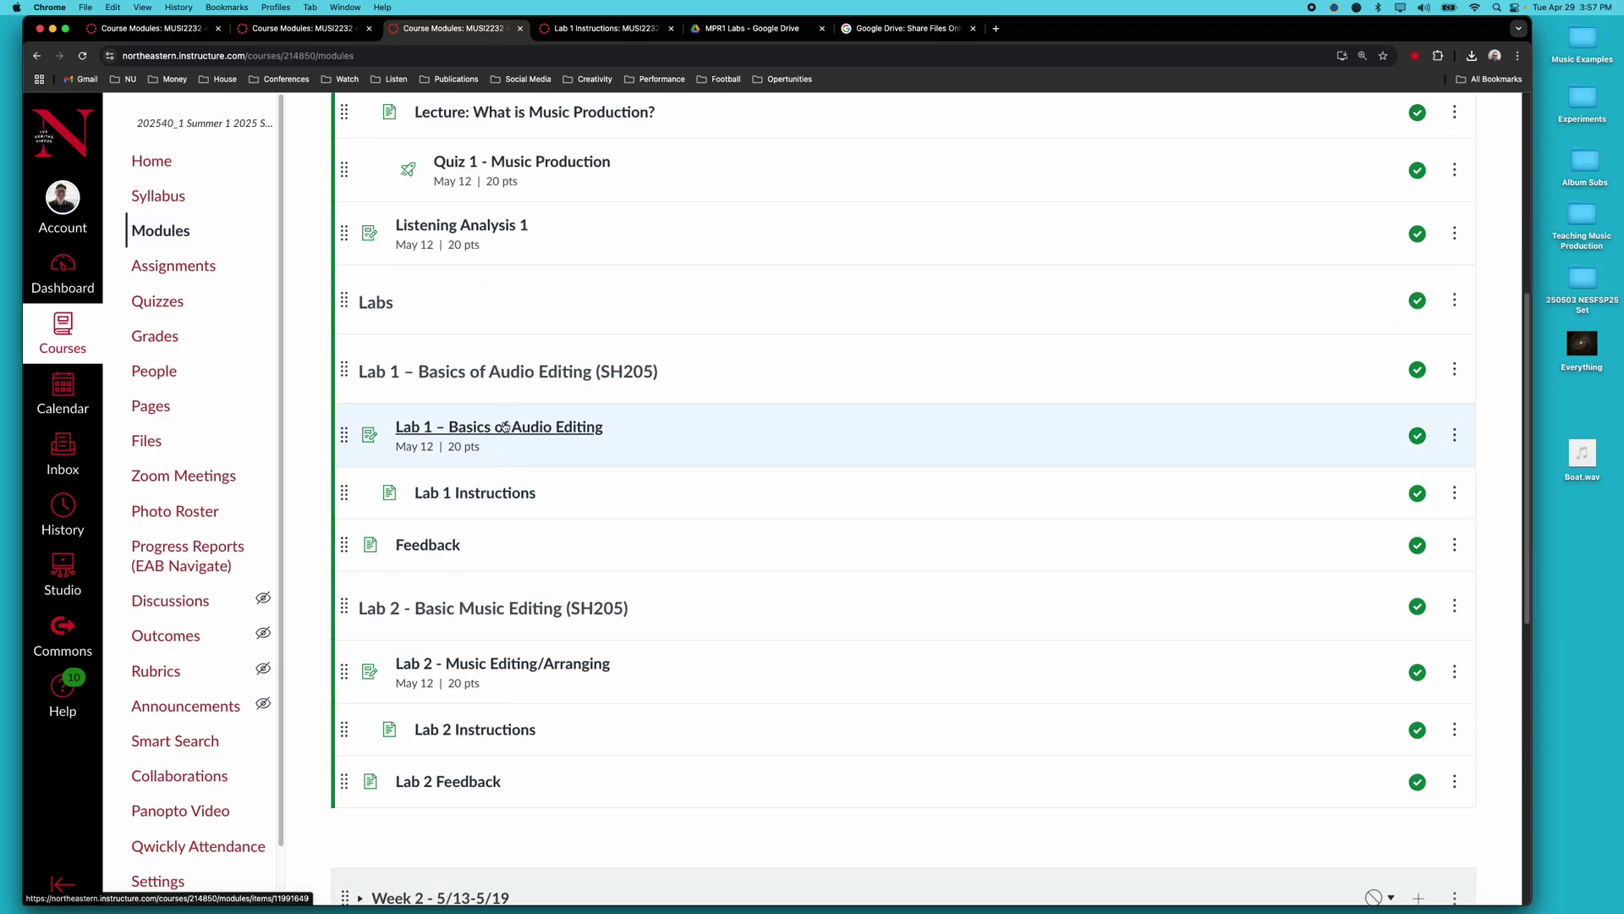
click(503, 432)
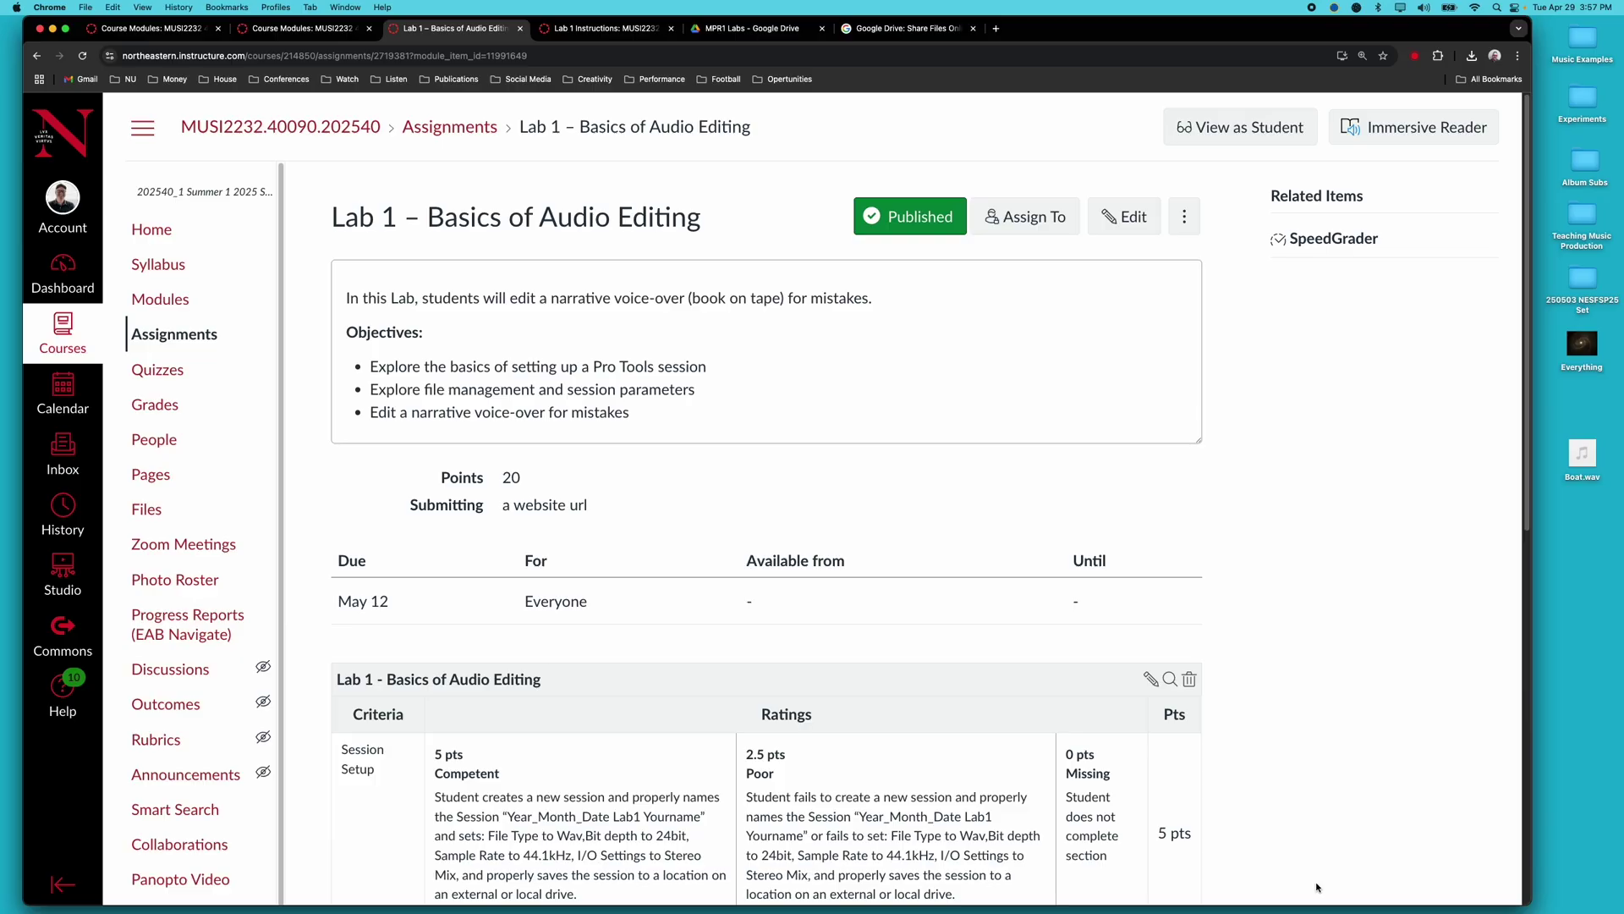
click(1233, 125)
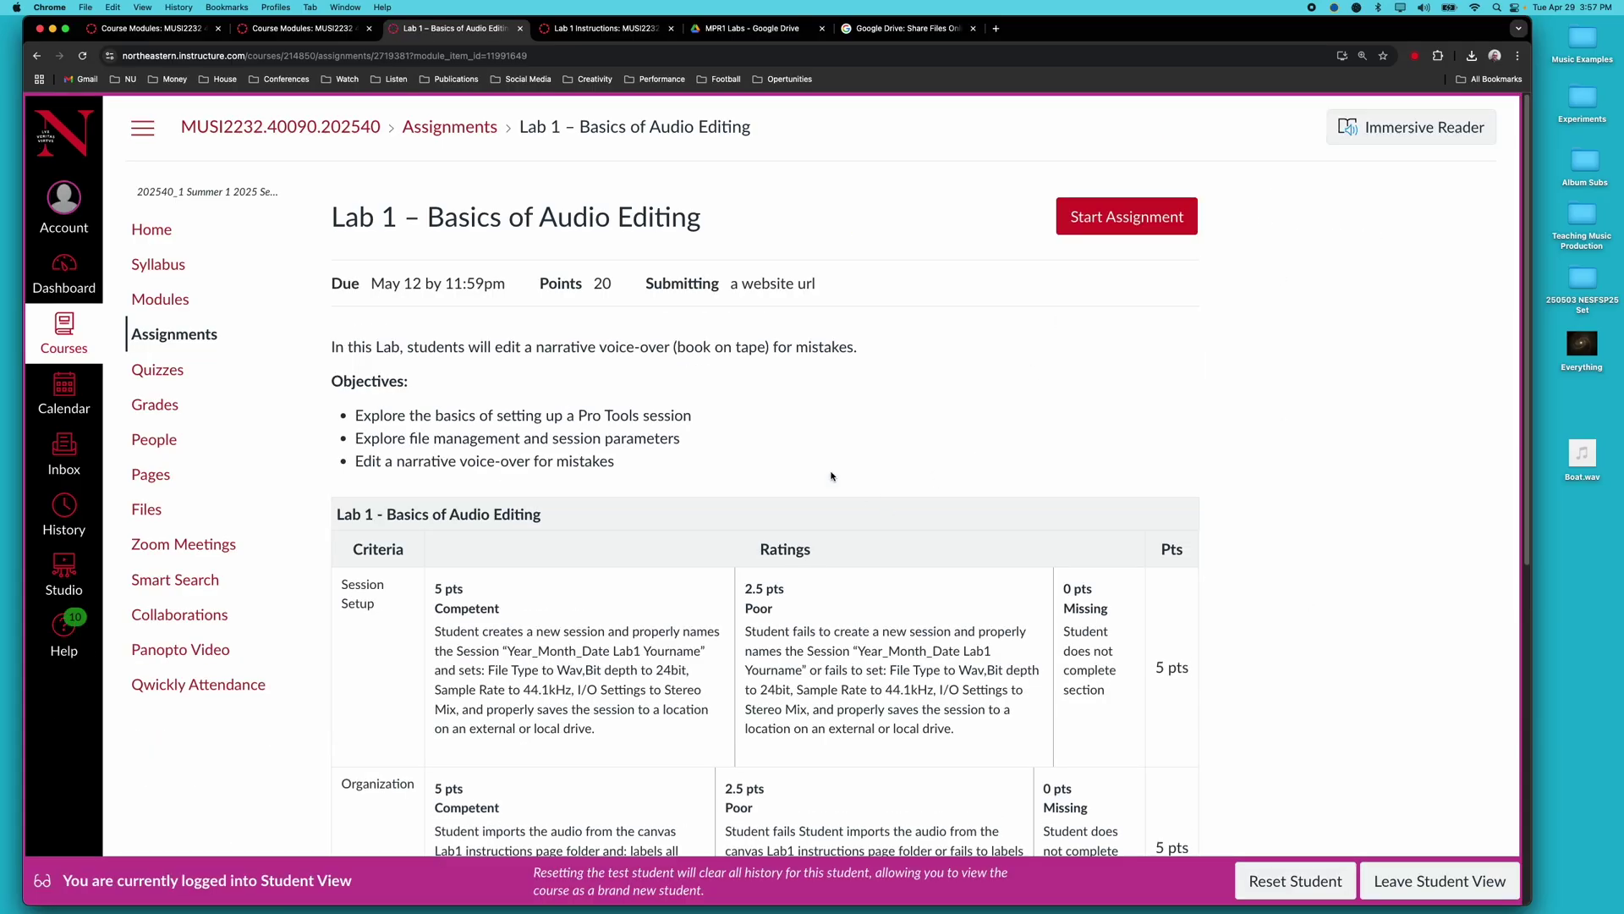
scroll(831, 476, down, 6)
scroll(829, 473, up, 4)
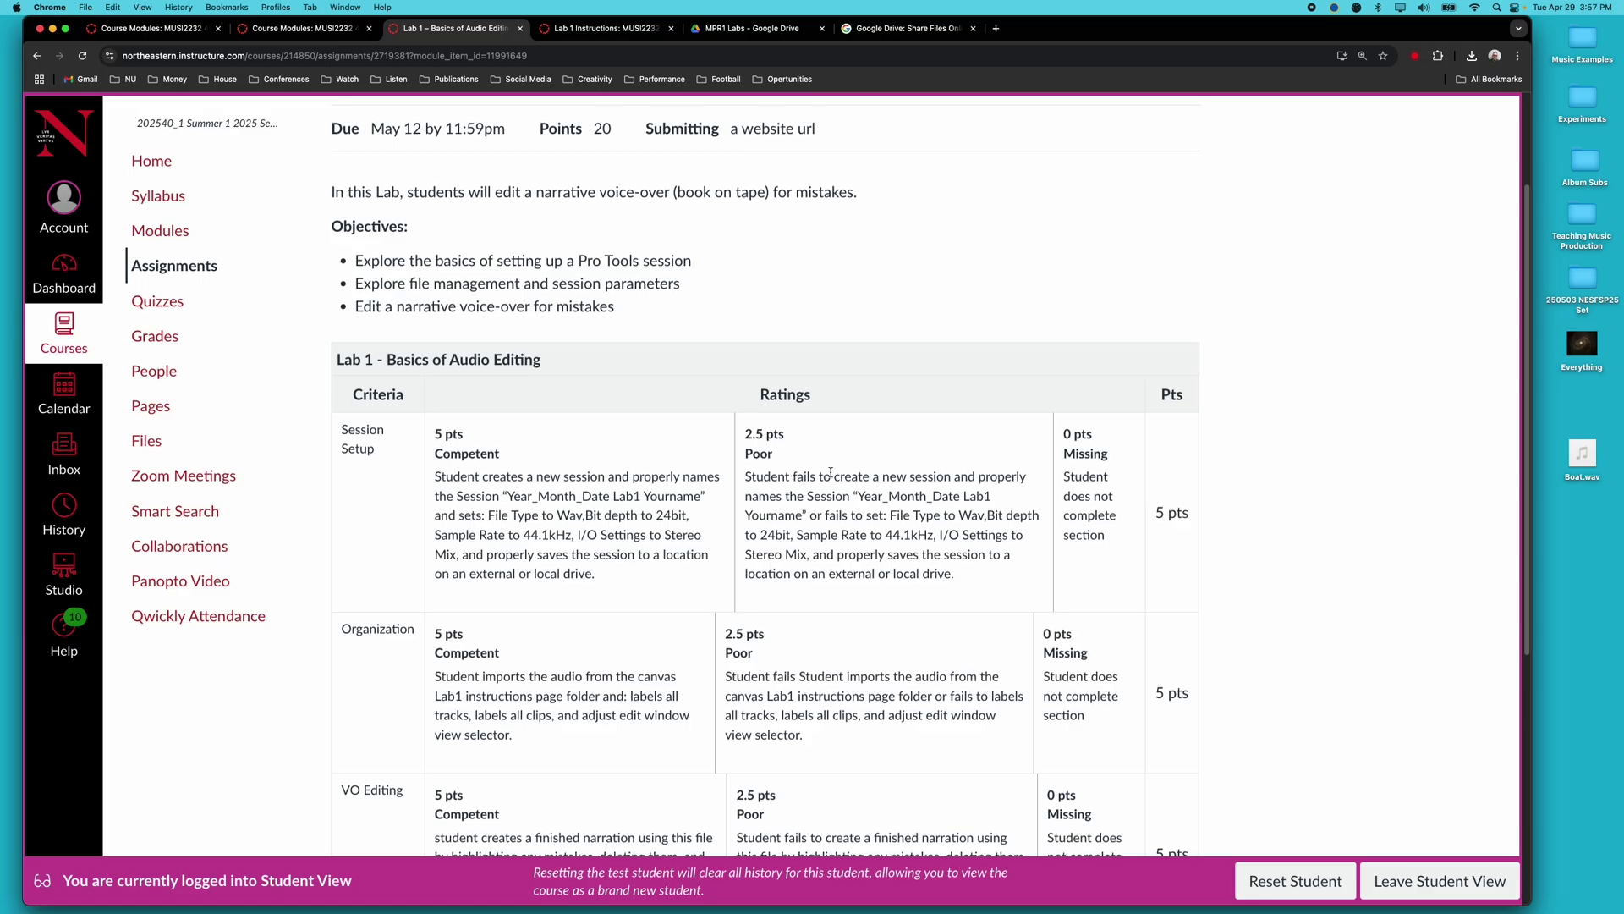
scroll(830, 473, up, 2)
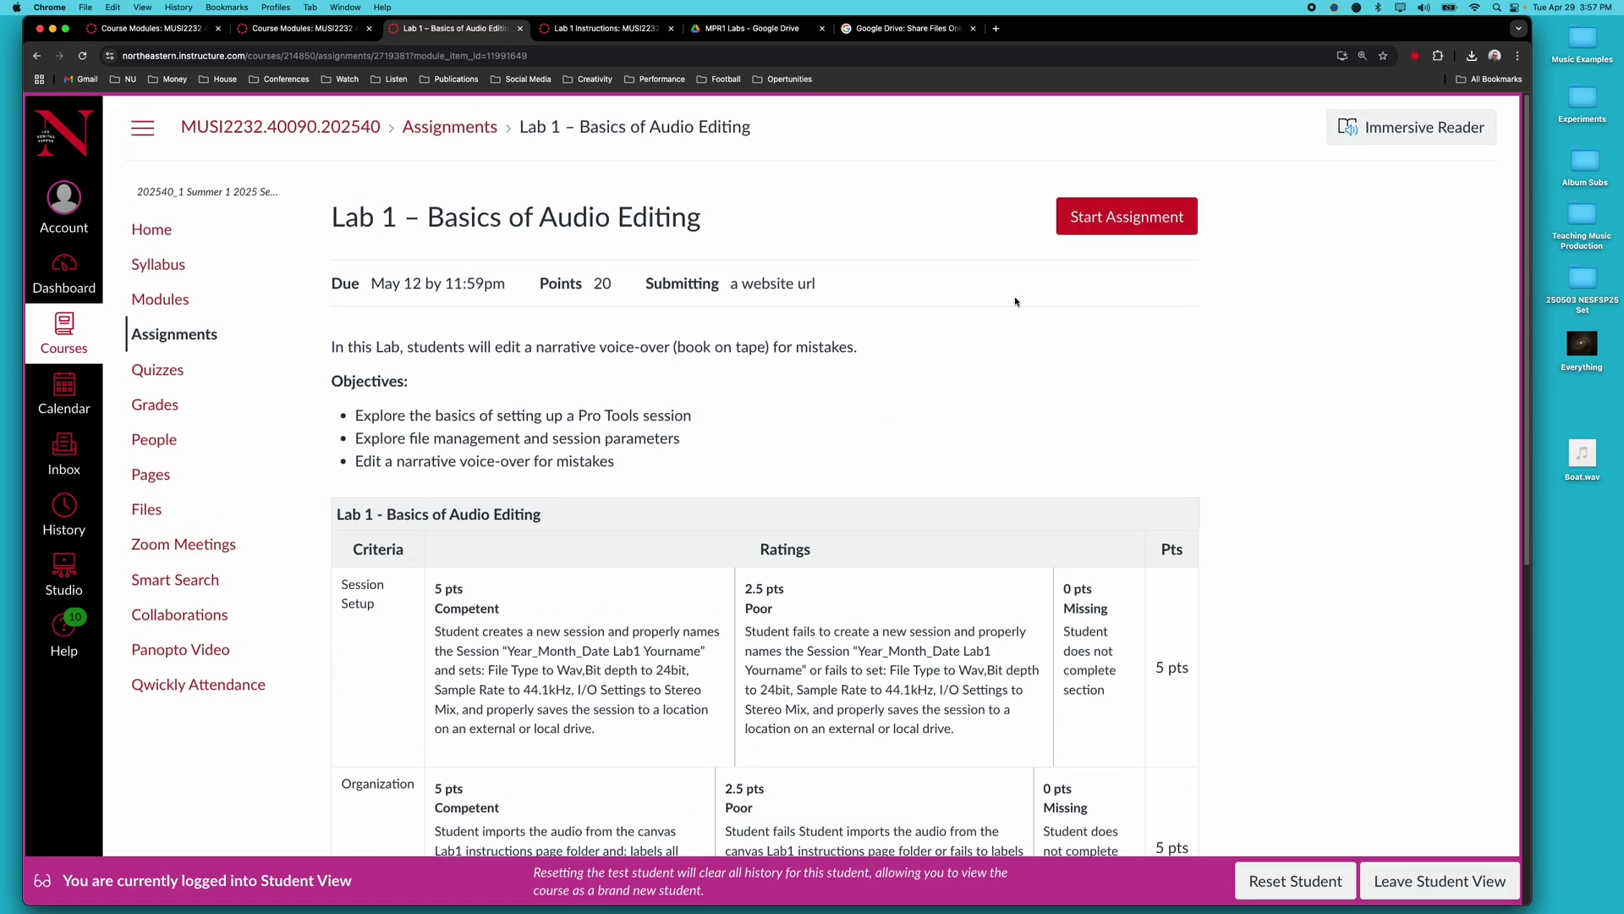
- Start the Lab 1 assignment and submit the copied Google Drive sharing link as its Website URL
click(1139, 223)
scroll(936, 425, down, 2)
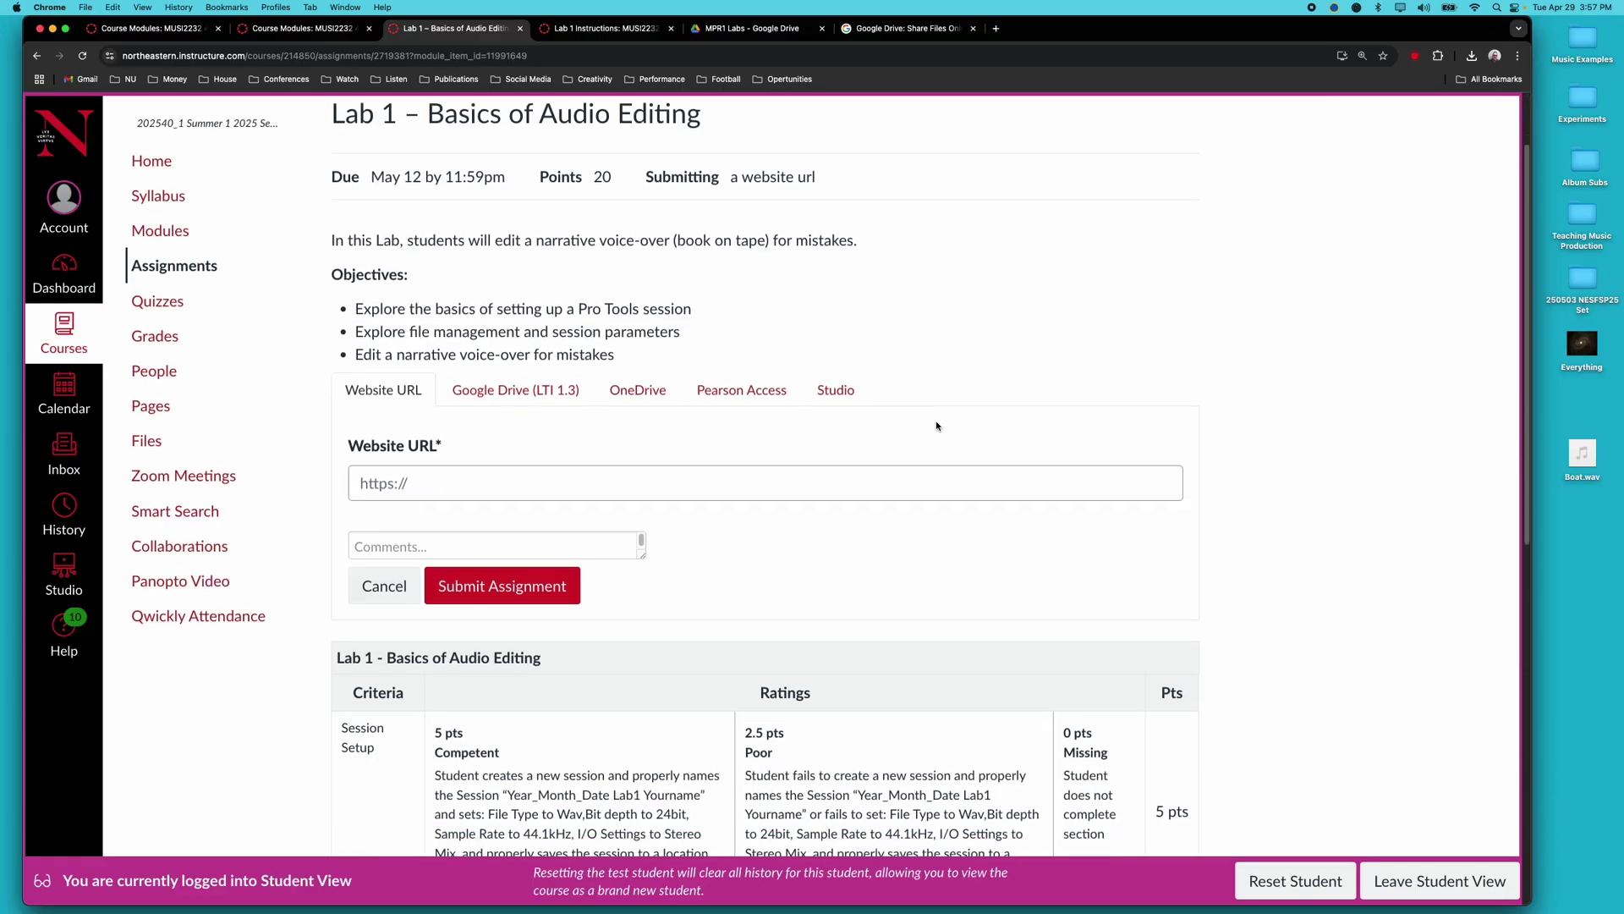
scroll(937, 425, down, 1)
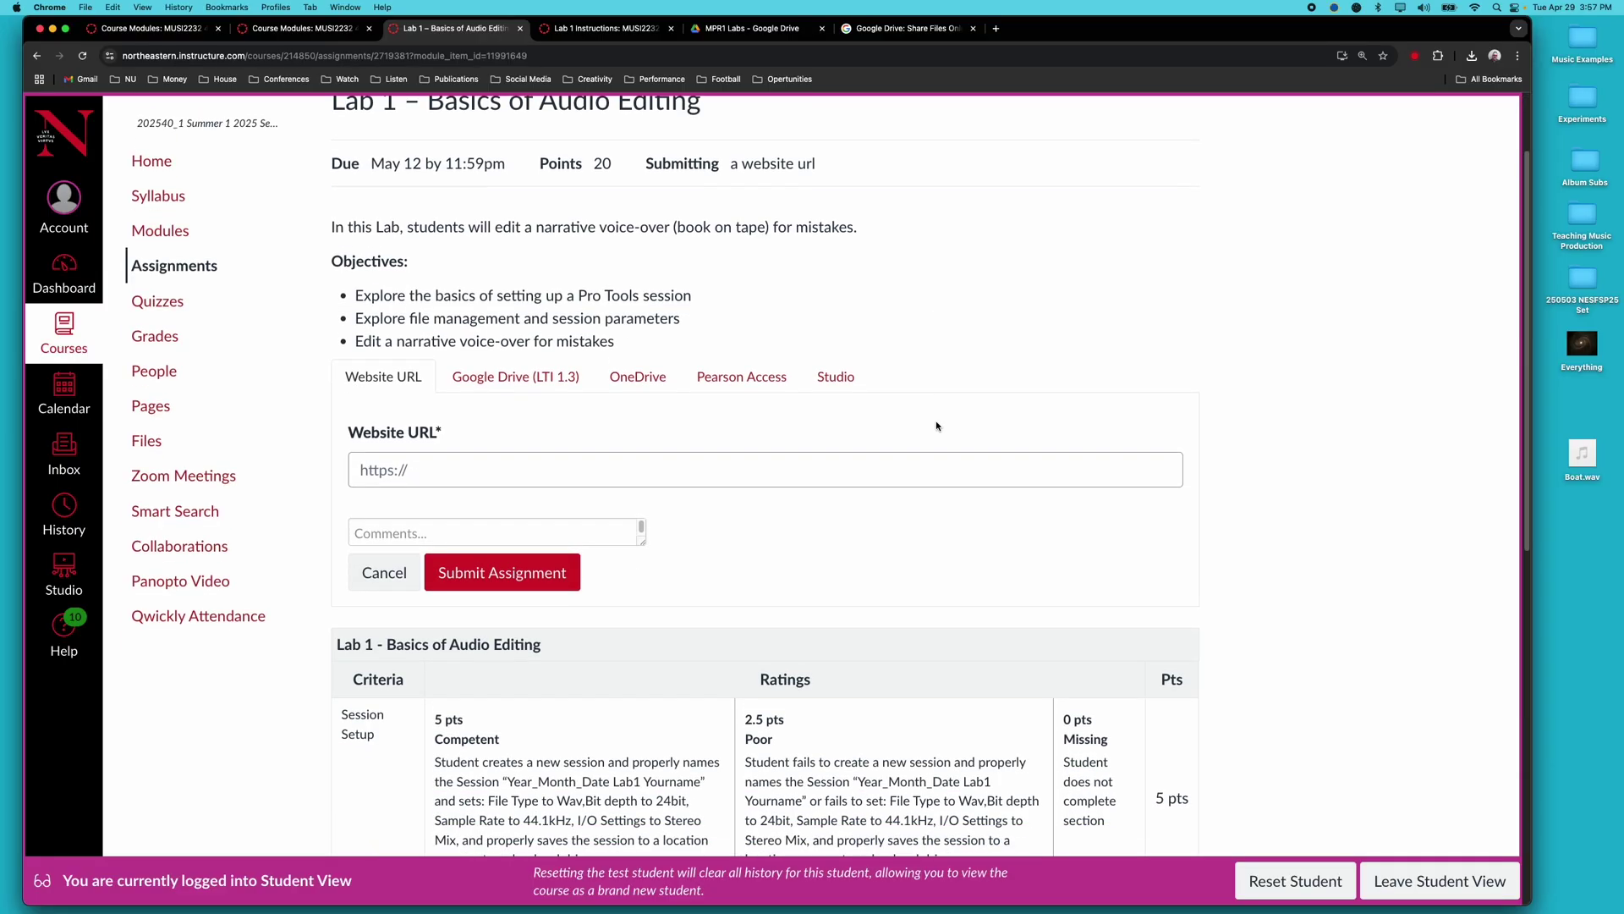
click(508, 378)
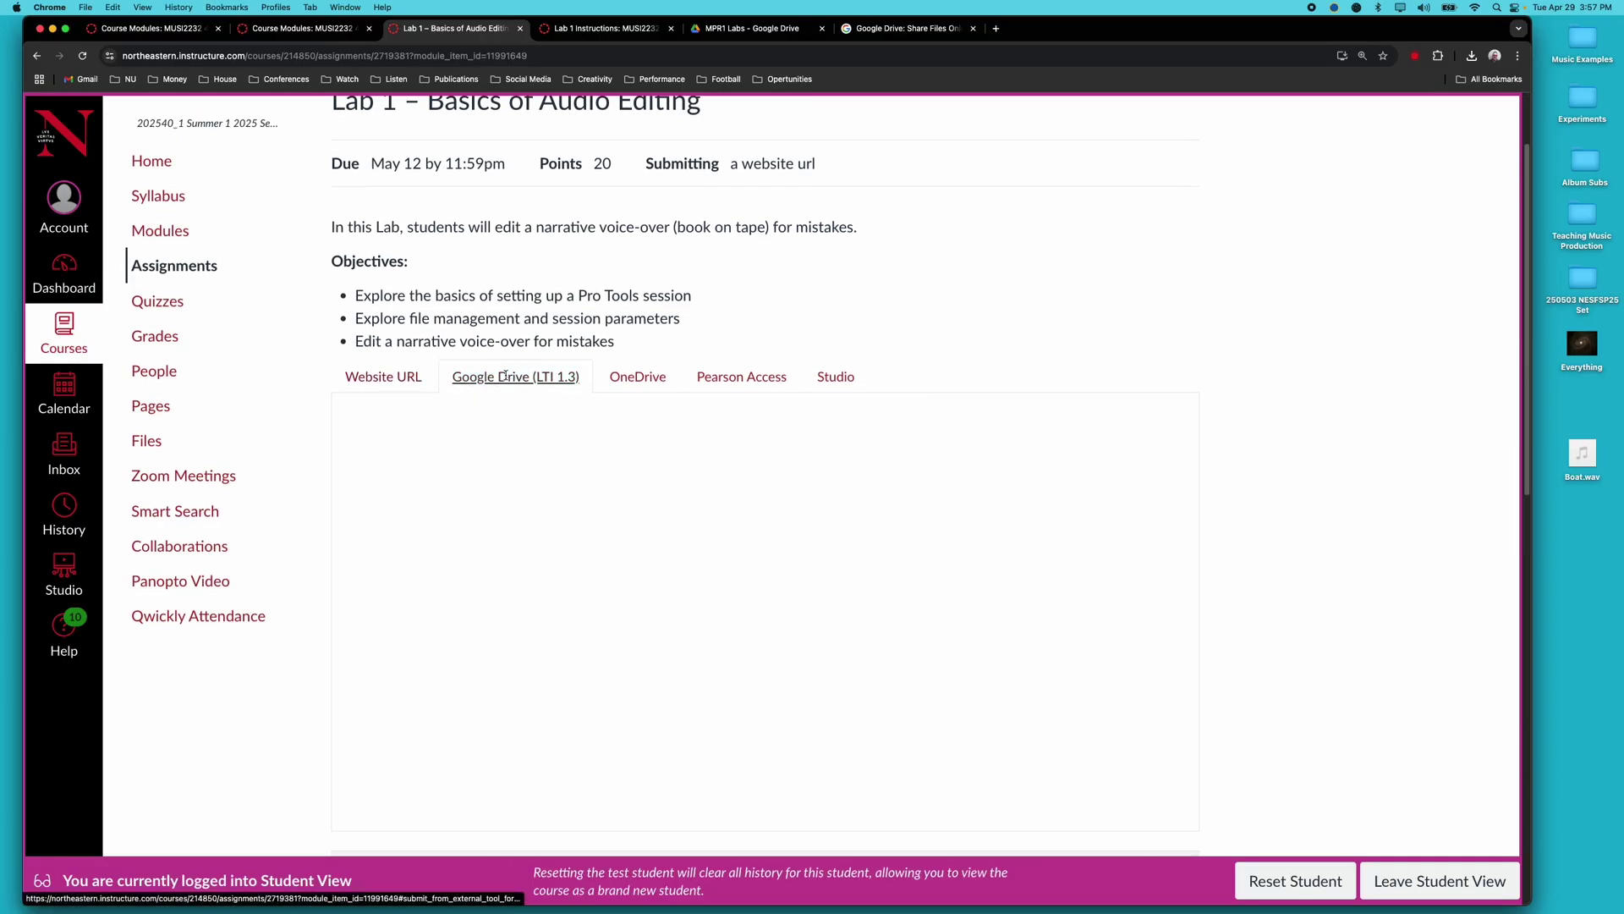
click(389, 379)
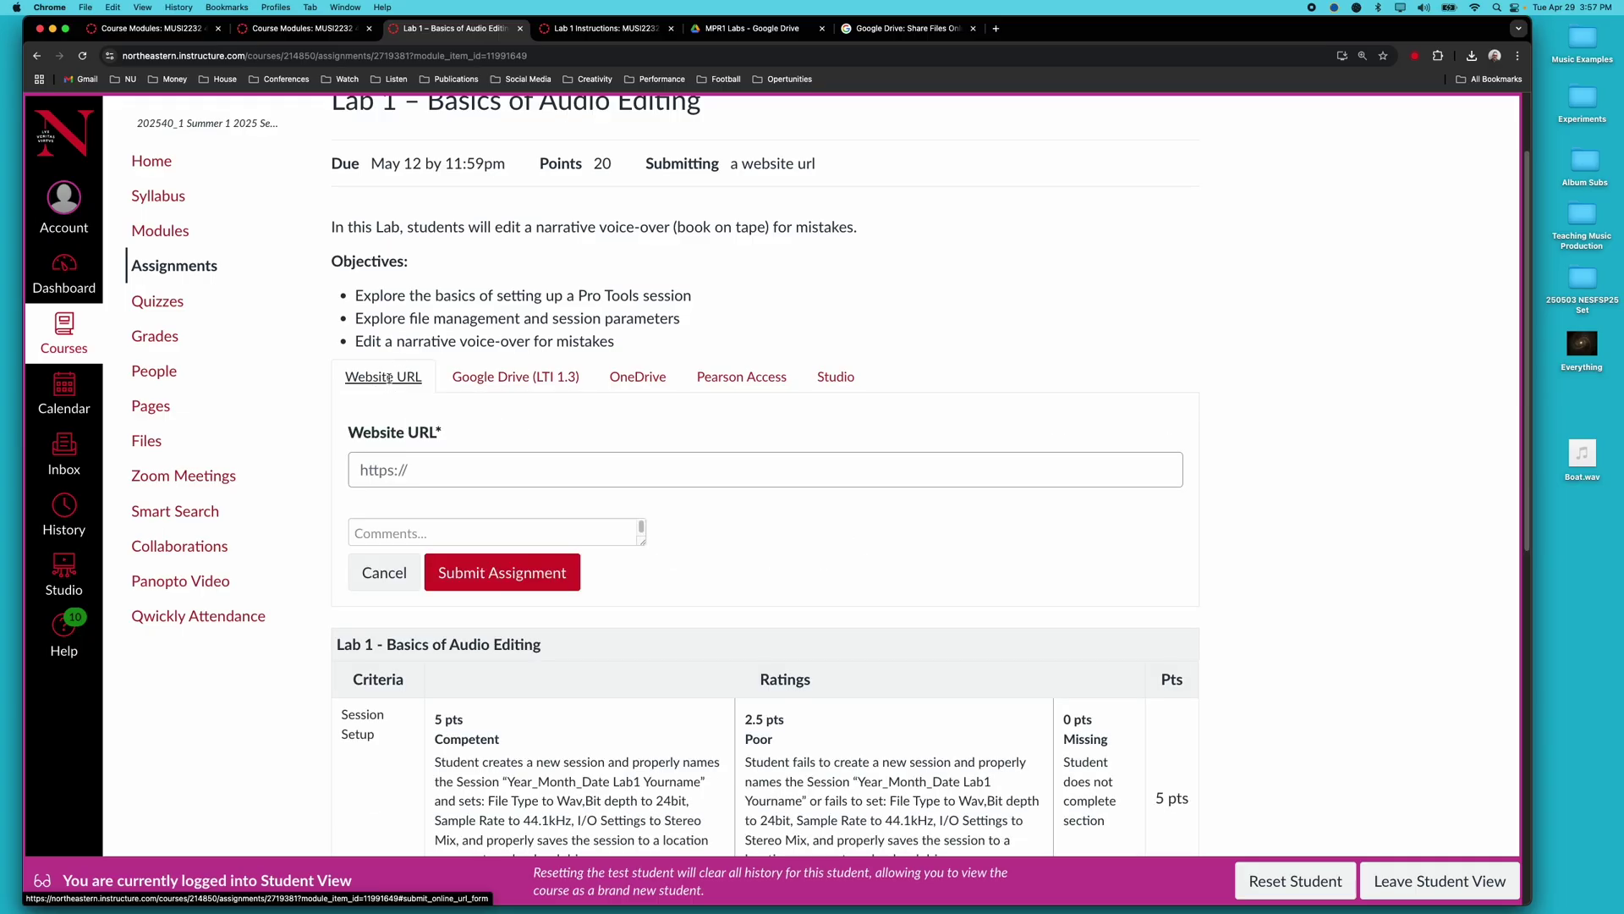
click(455, 468)
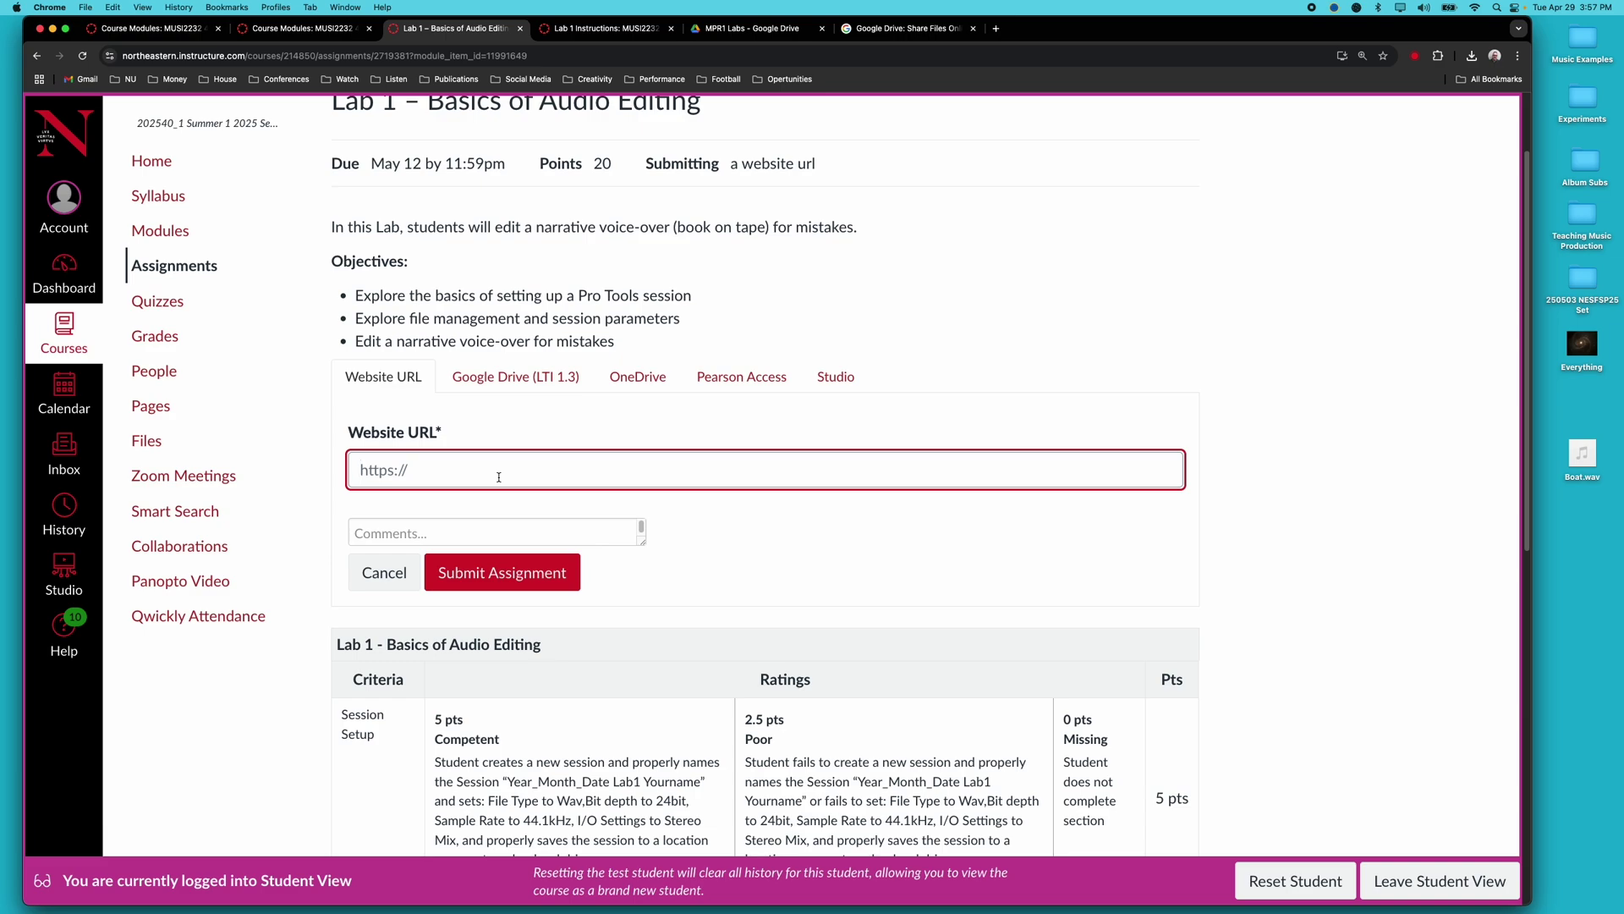
right_click(480, 474)
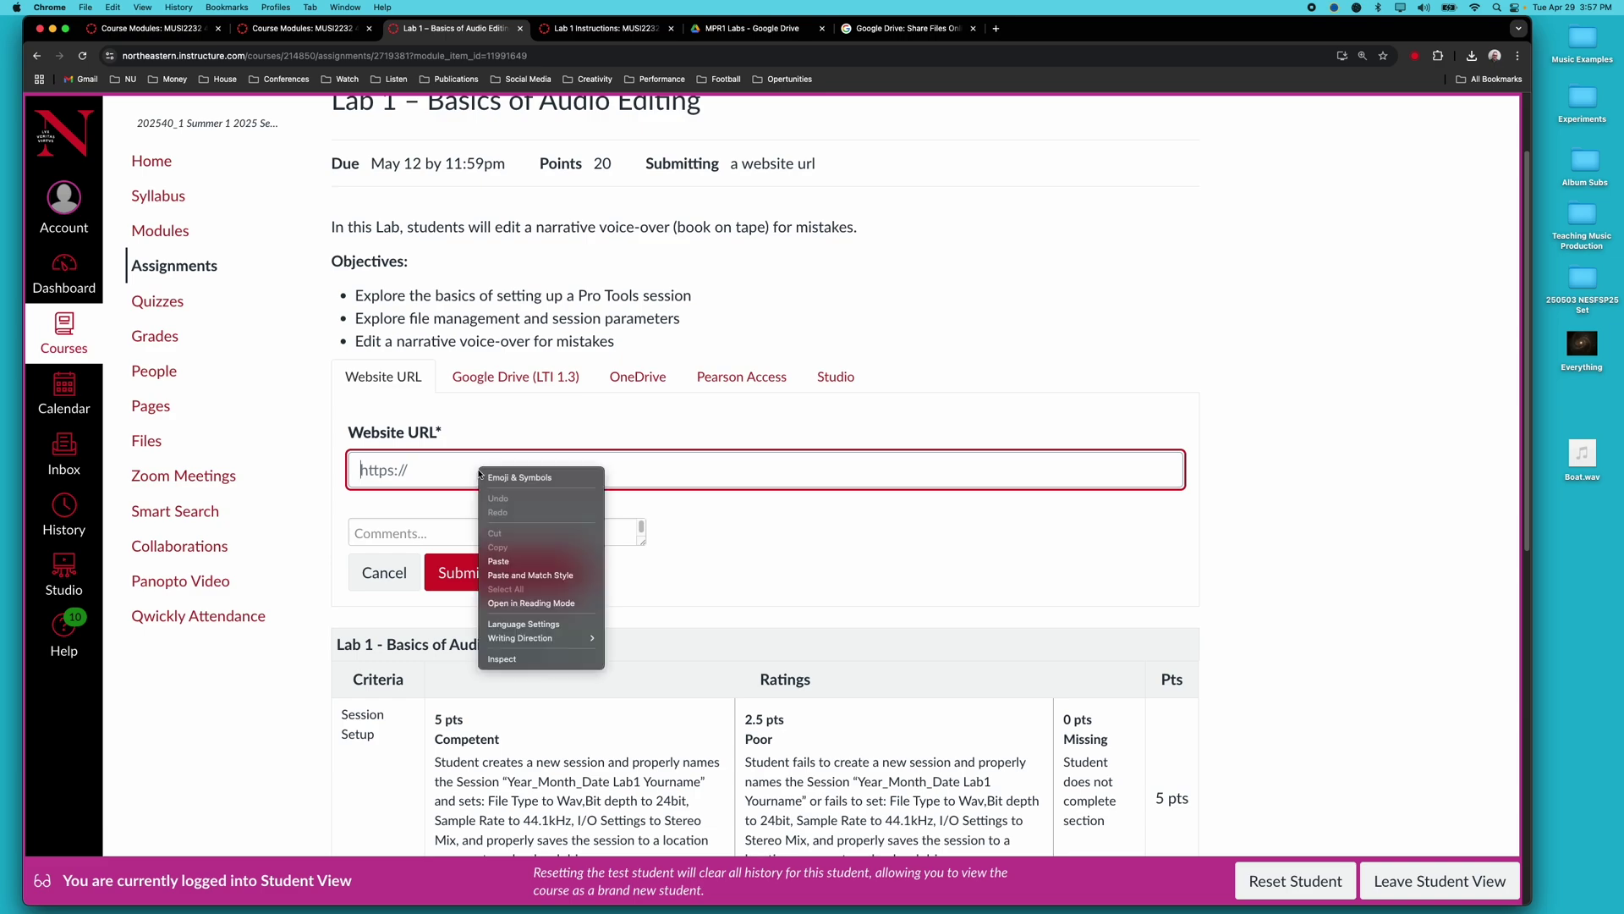
click(499, 560)
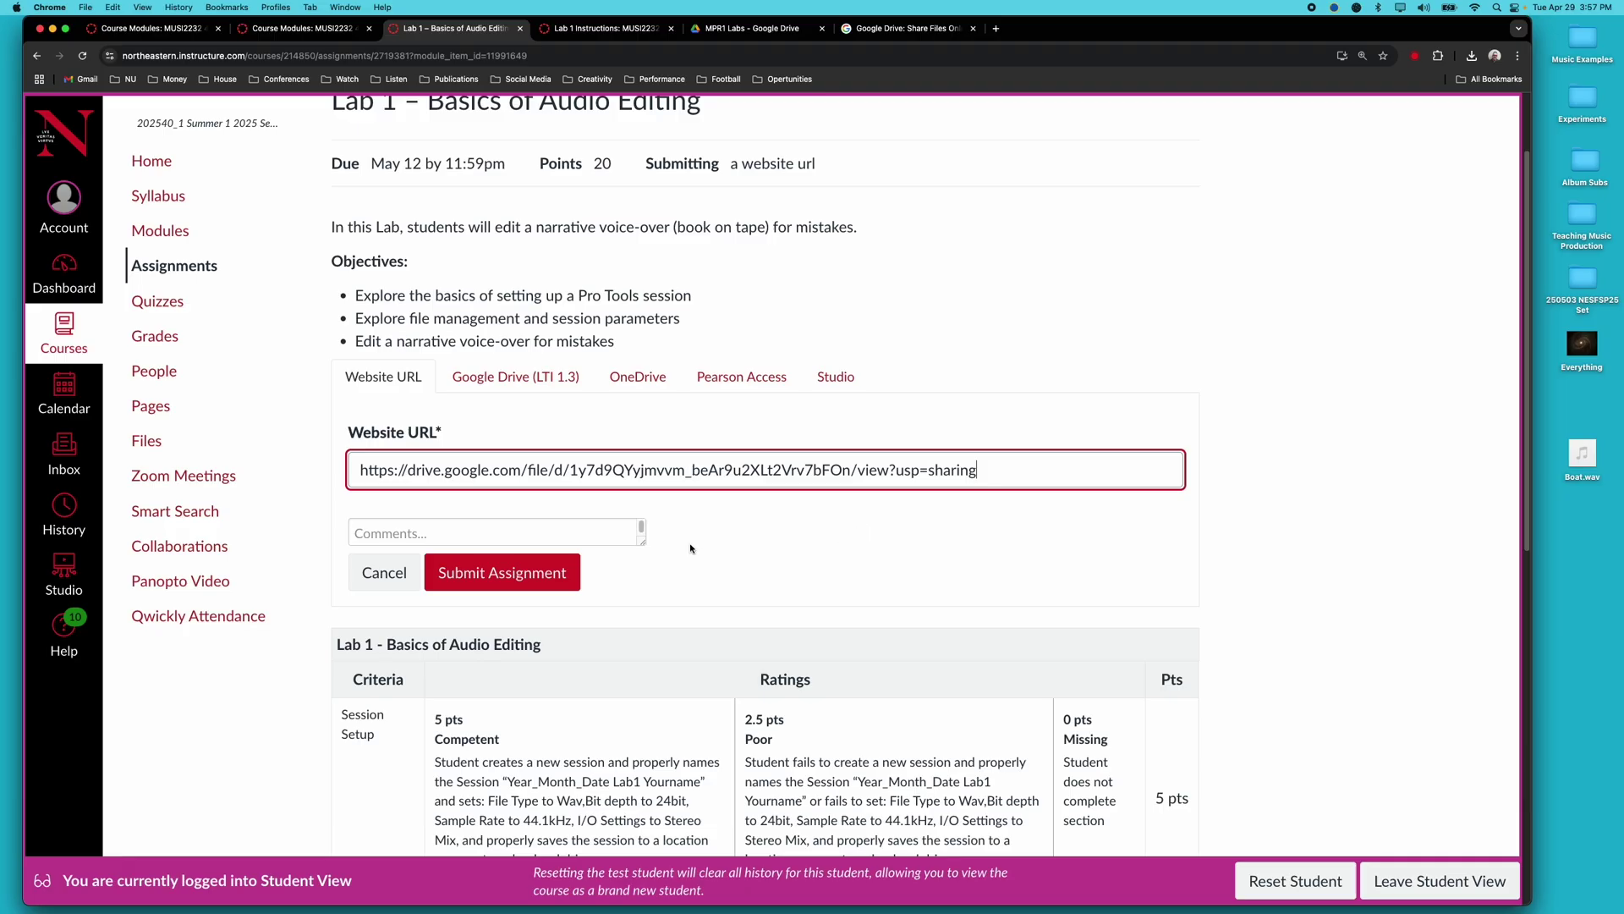
click(524, 575)
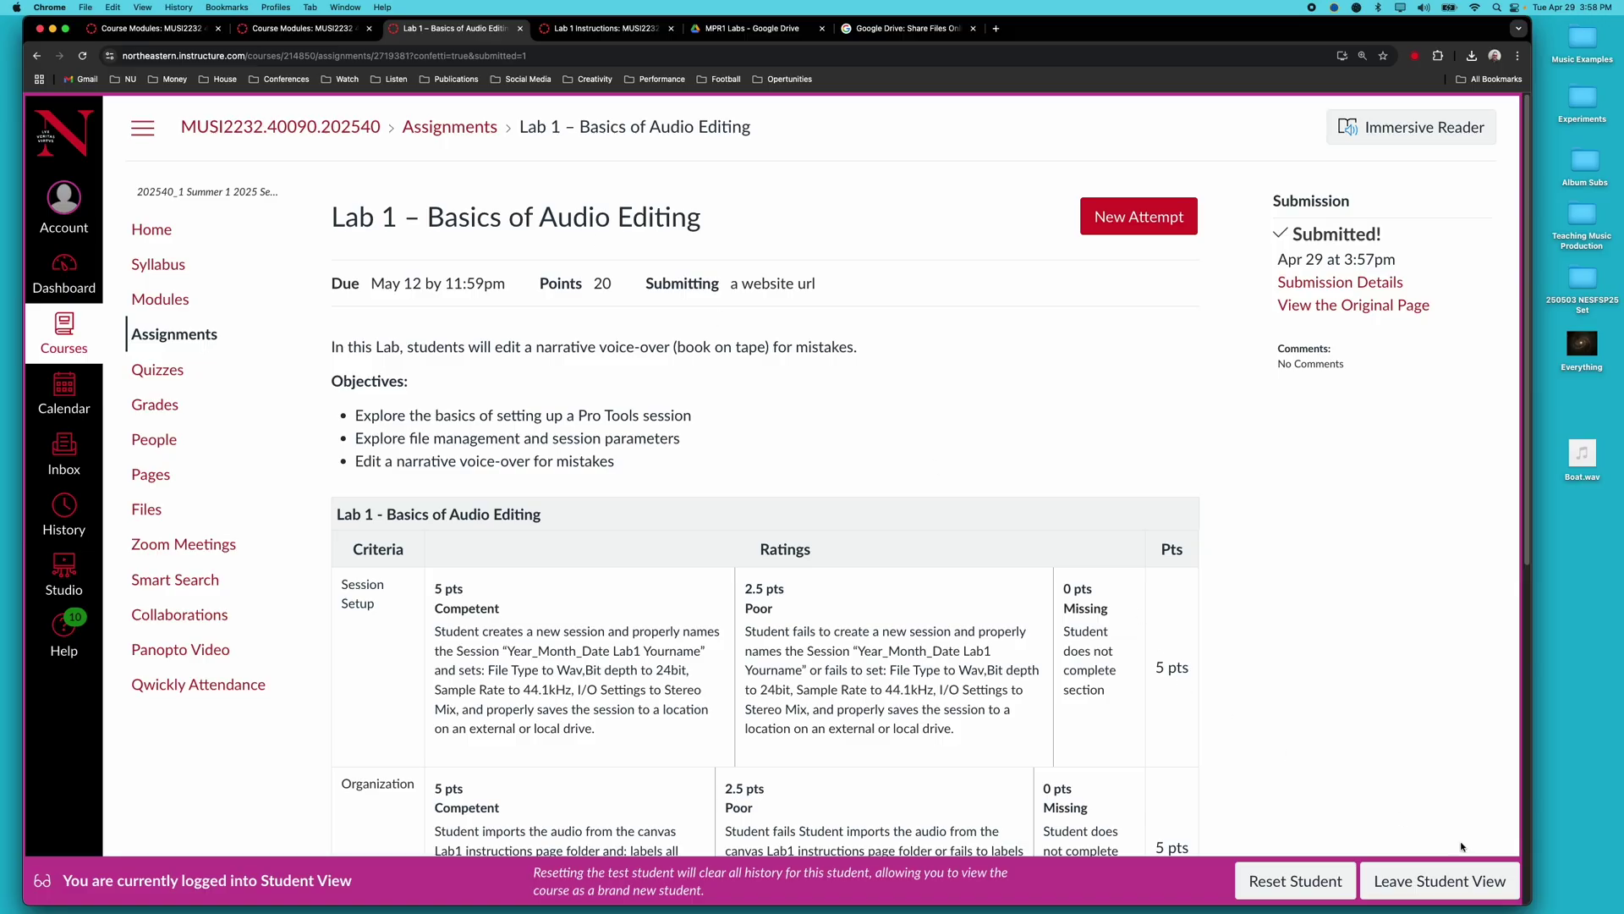
- Leave Student View and open Test Student's Lab 1 – Basics of Audio Editing submission from the course gradebook in SpeedGrader
click(1428, 884)
click(164, 408)
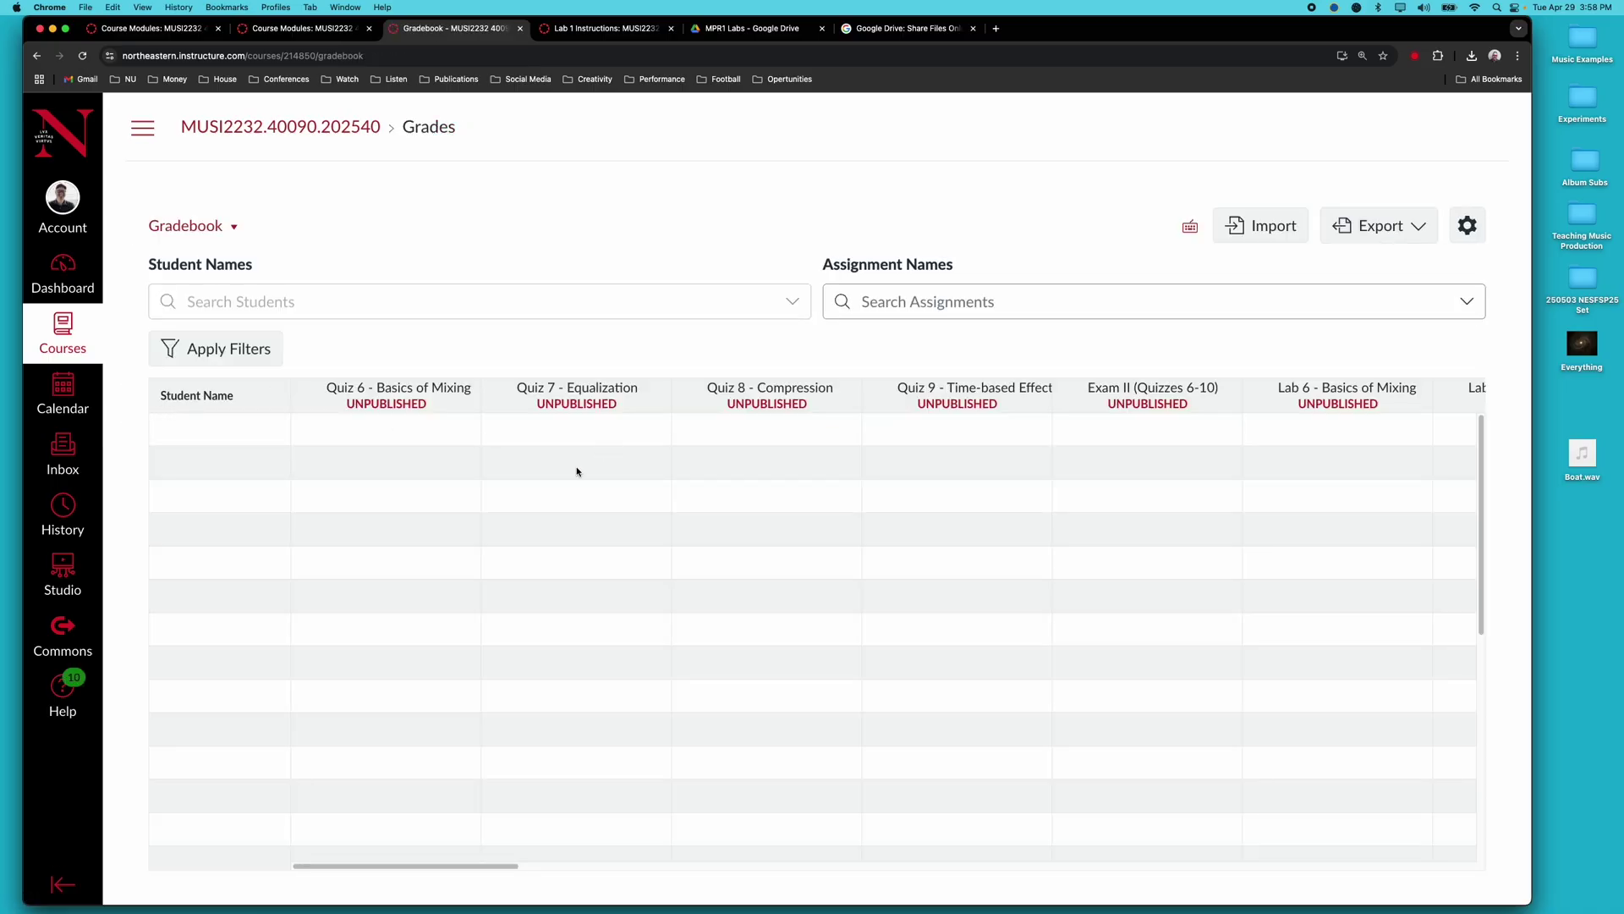
scroll(522, 504, right, 5)
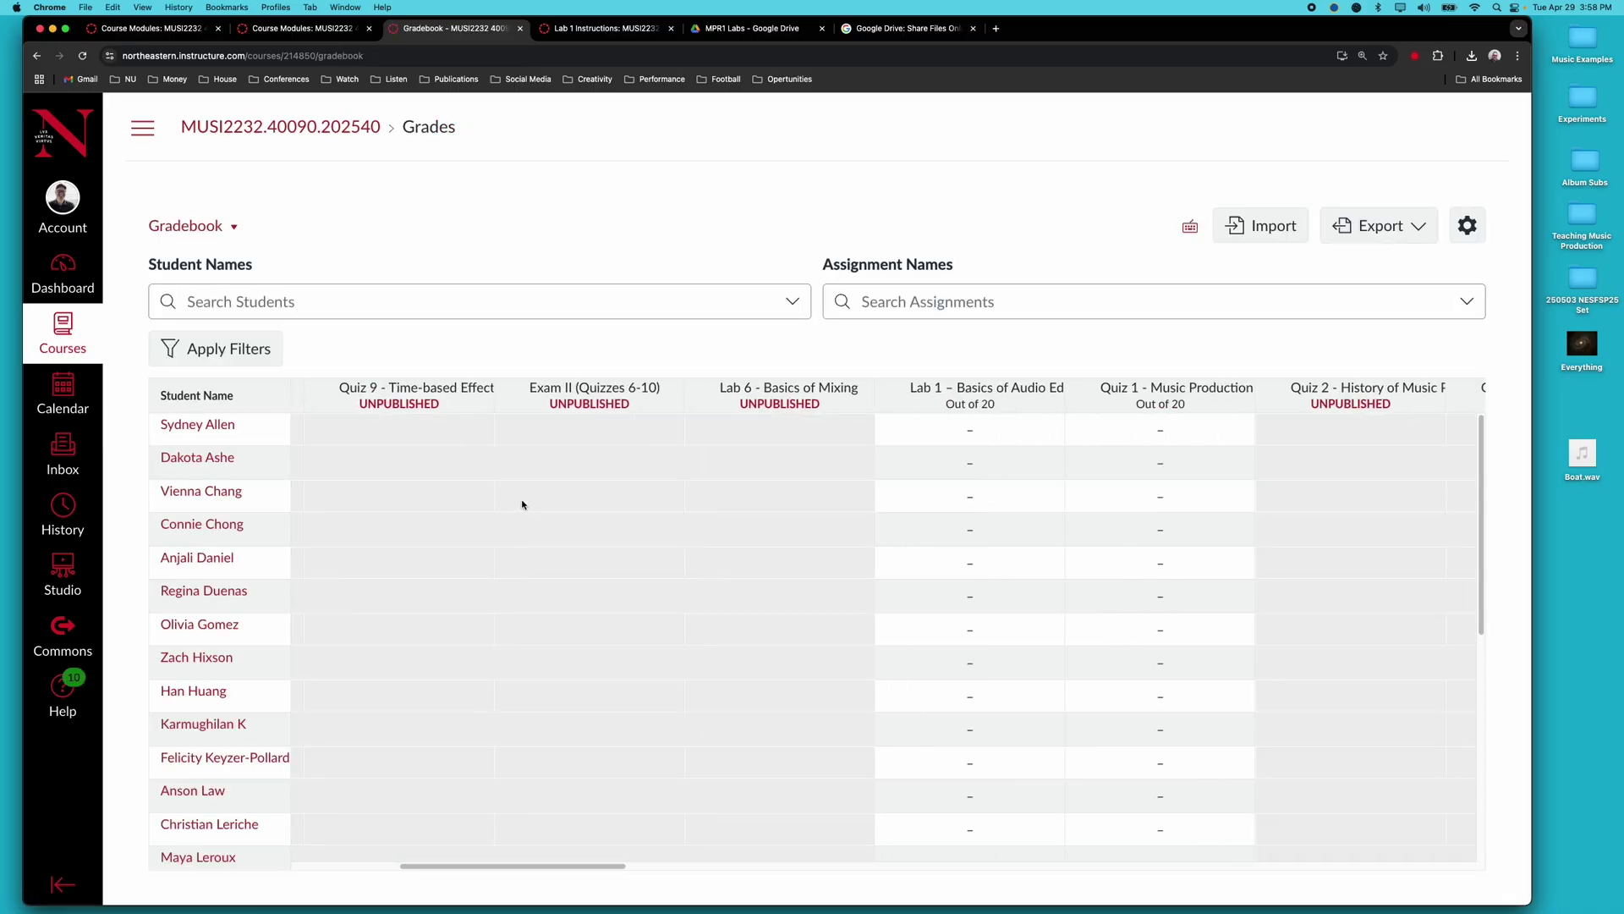
scroll(522, 504, right, 3)
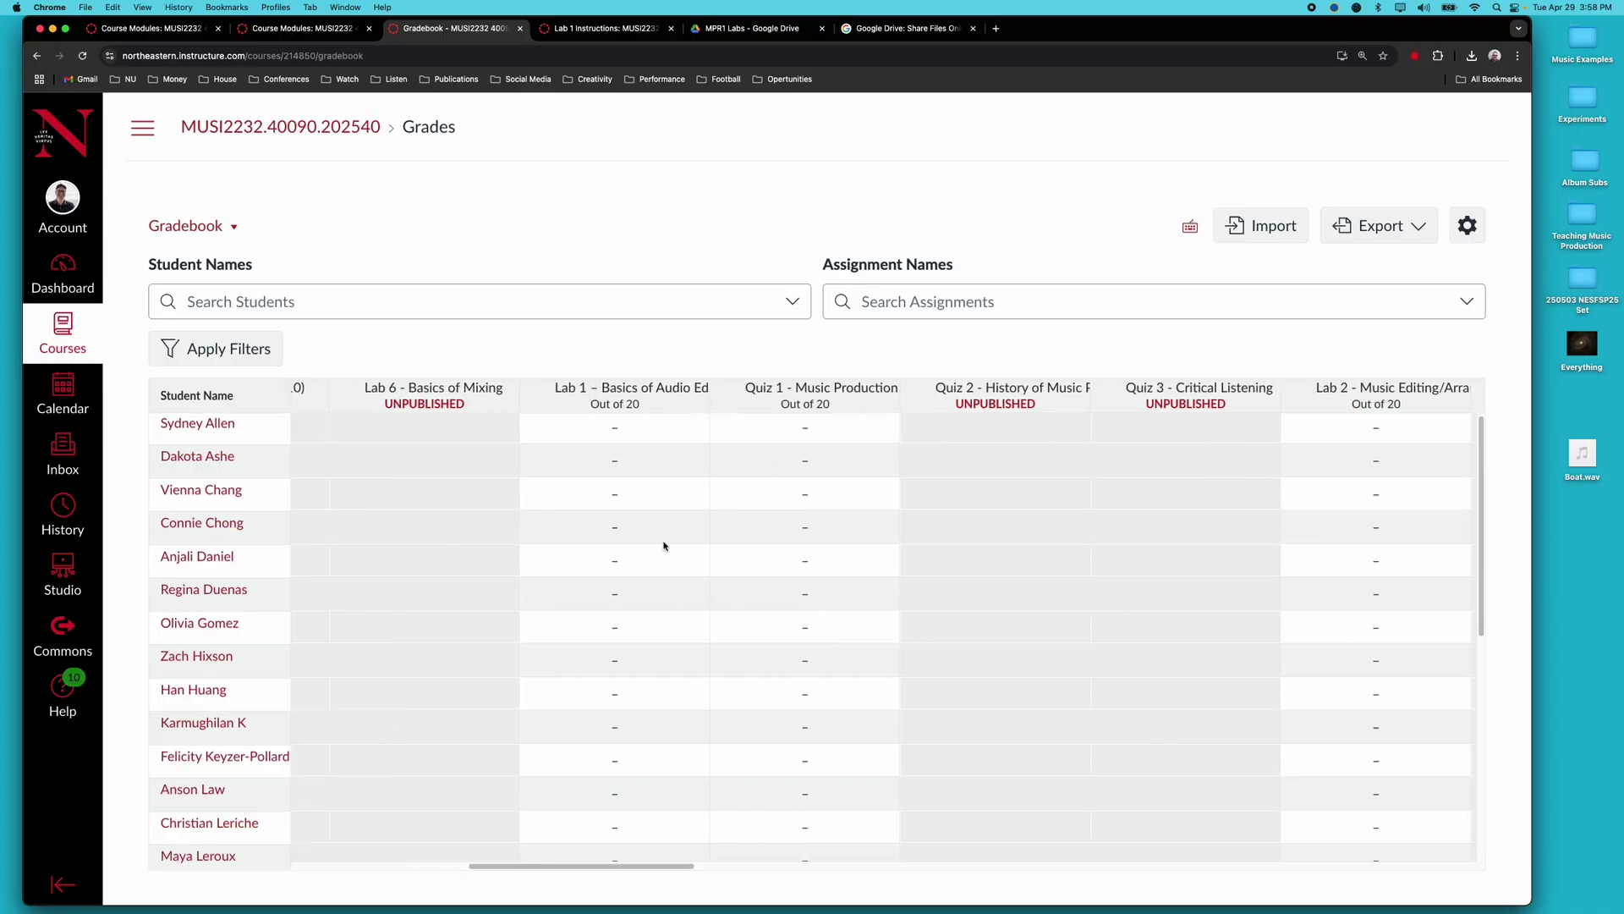
scroll(664, 544, down, 10)
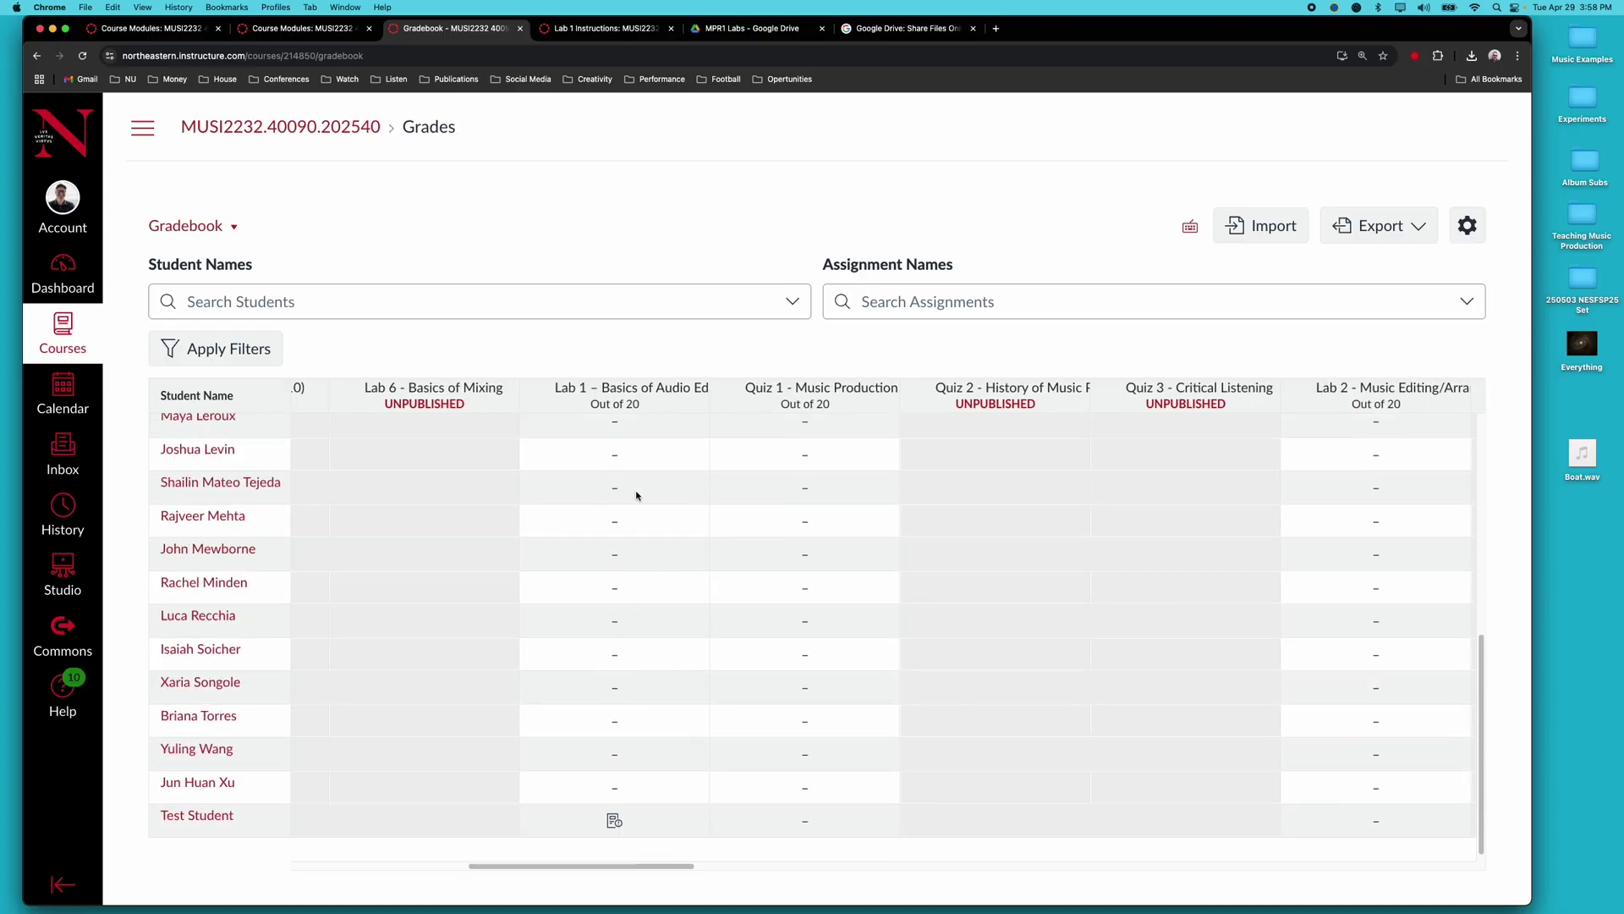
click(658, 819)
click(693, 822)
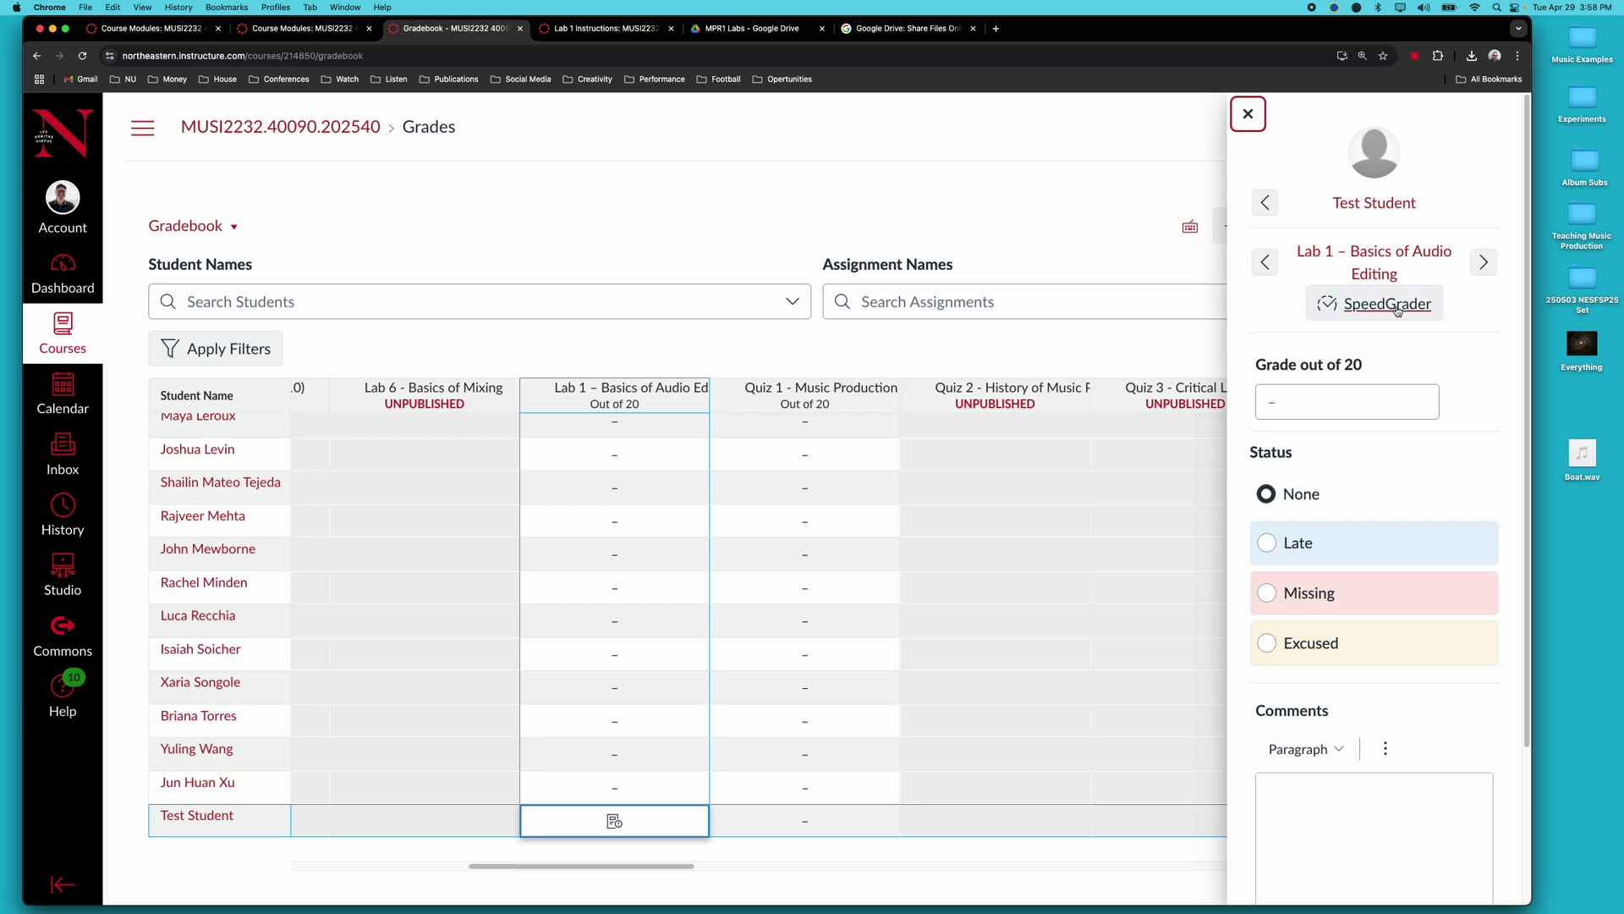
click(1387, 306)
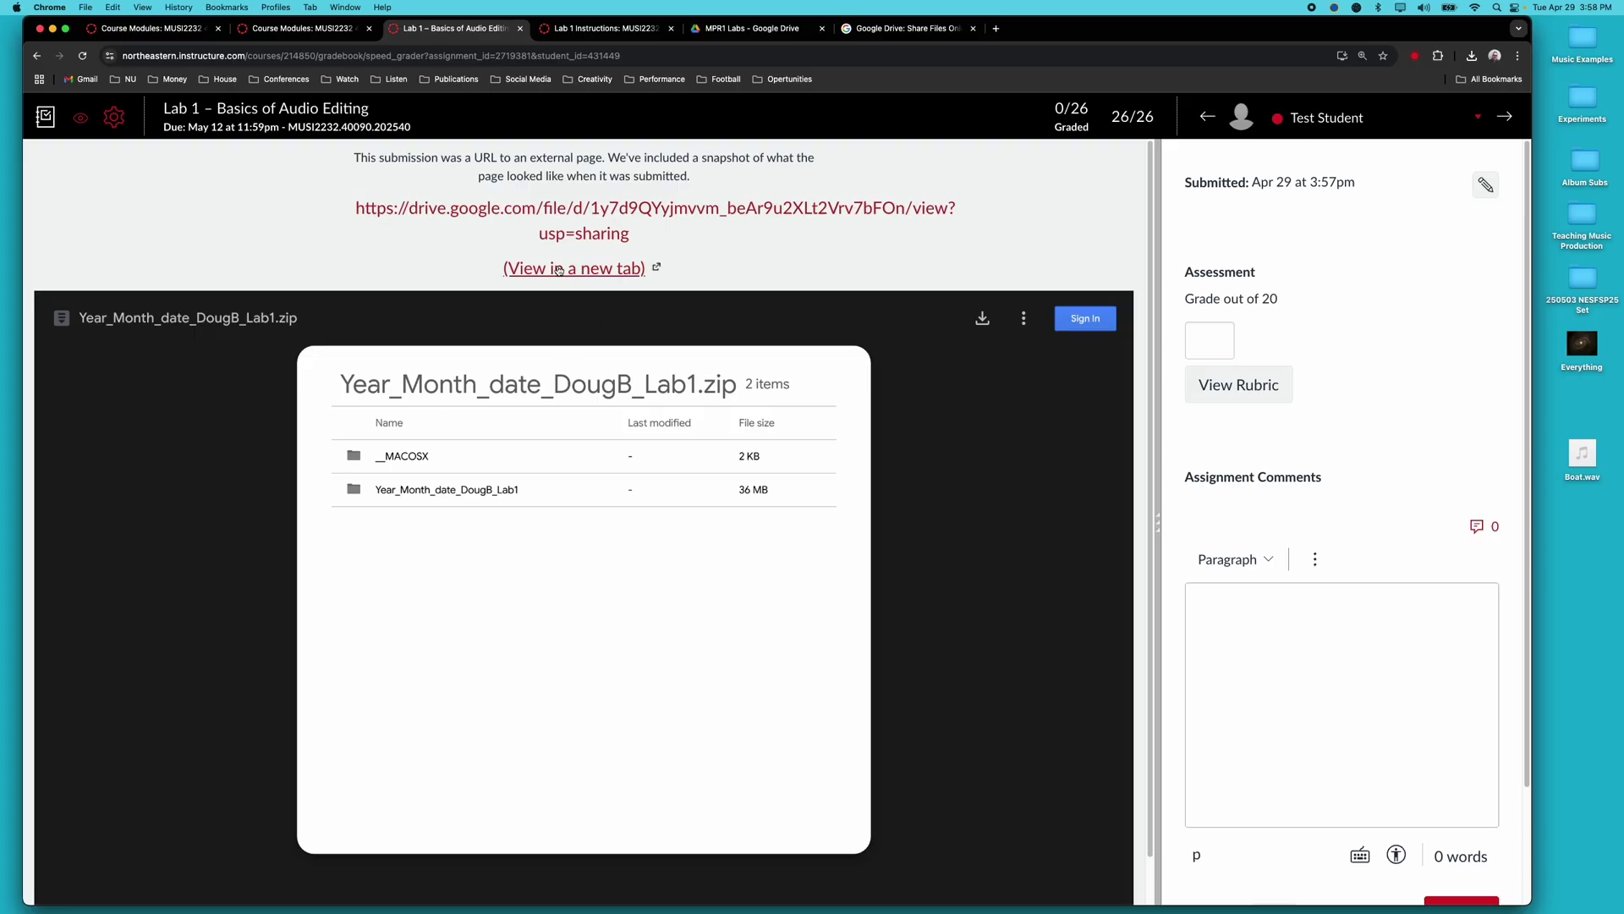
- Open the submitted Drive link and download the Lab 1 zip, accepting the download without a virus scan
click(619, 212)
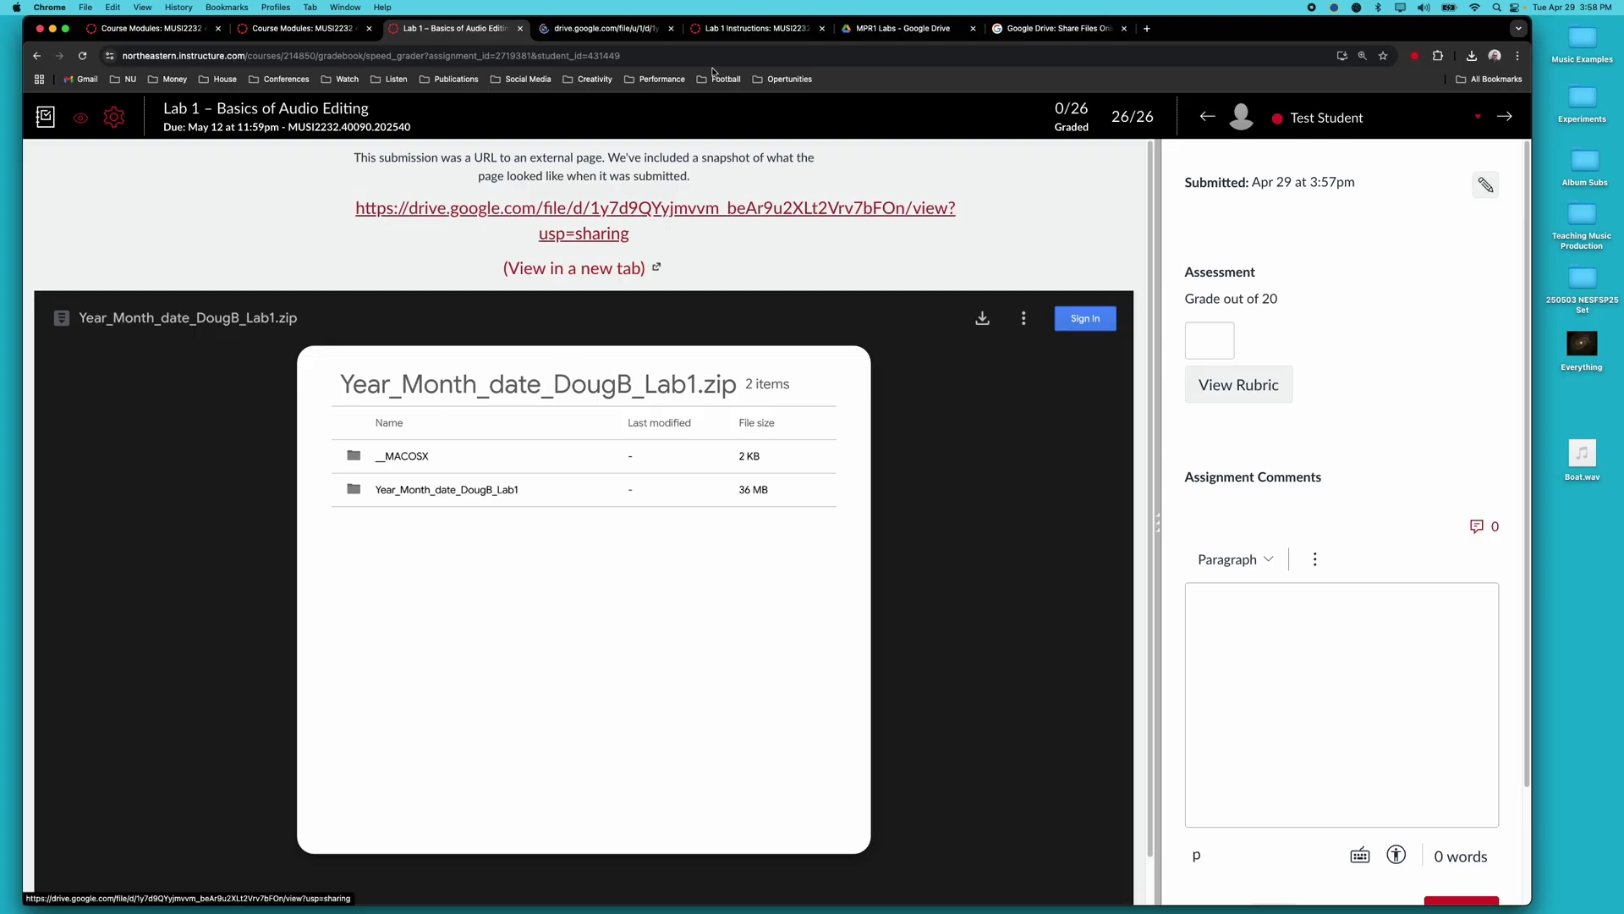
click(609, 29)
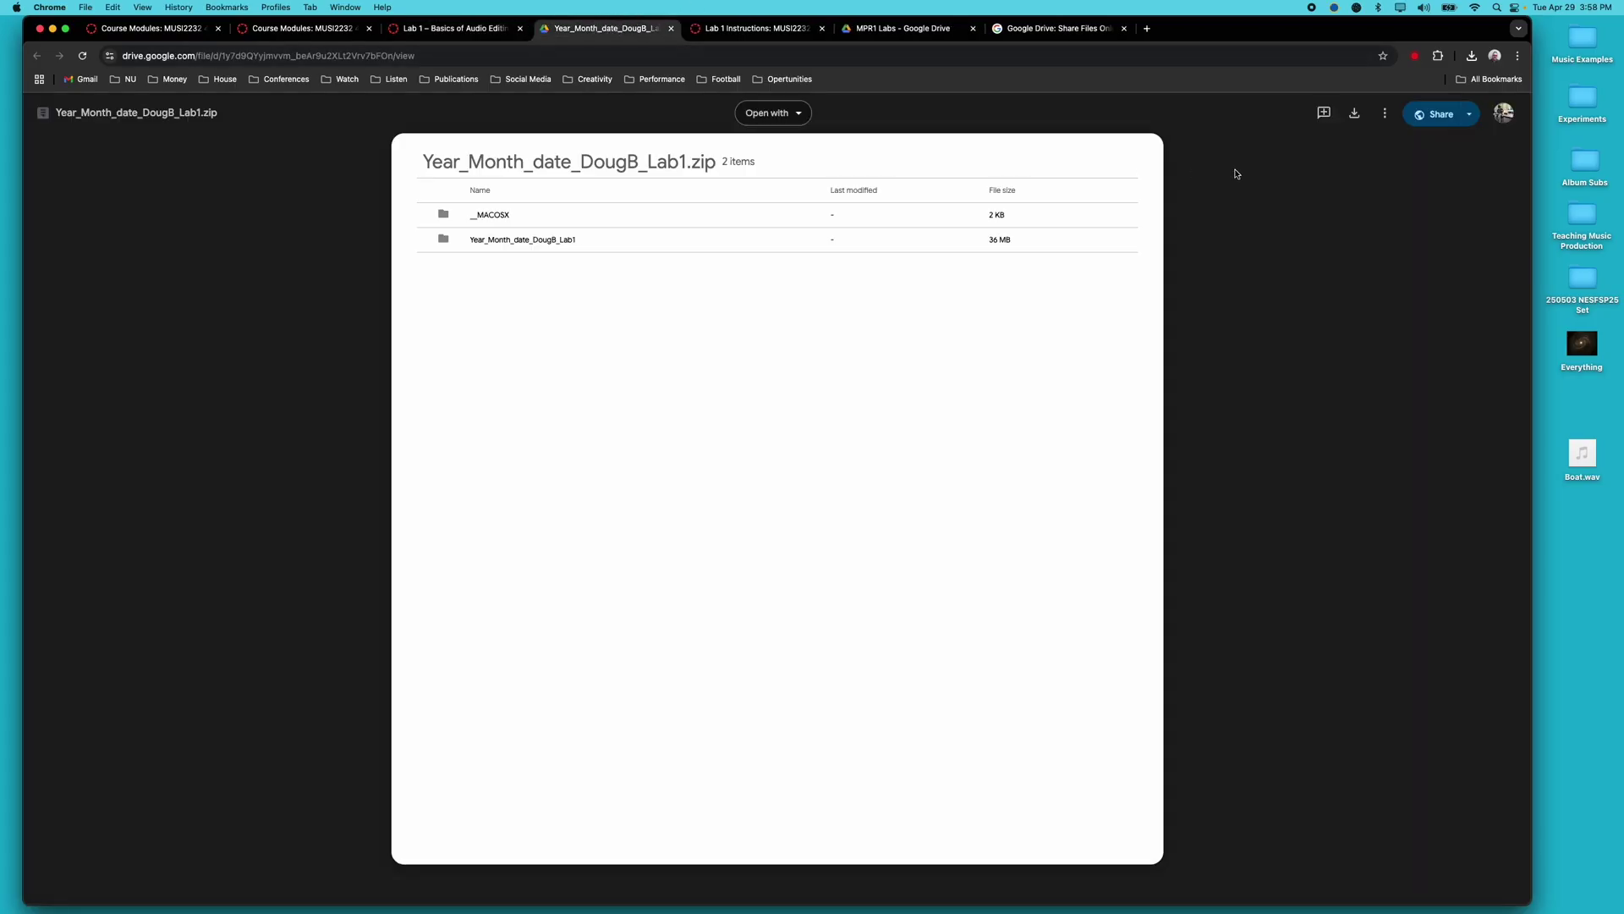
click(1355, 112)
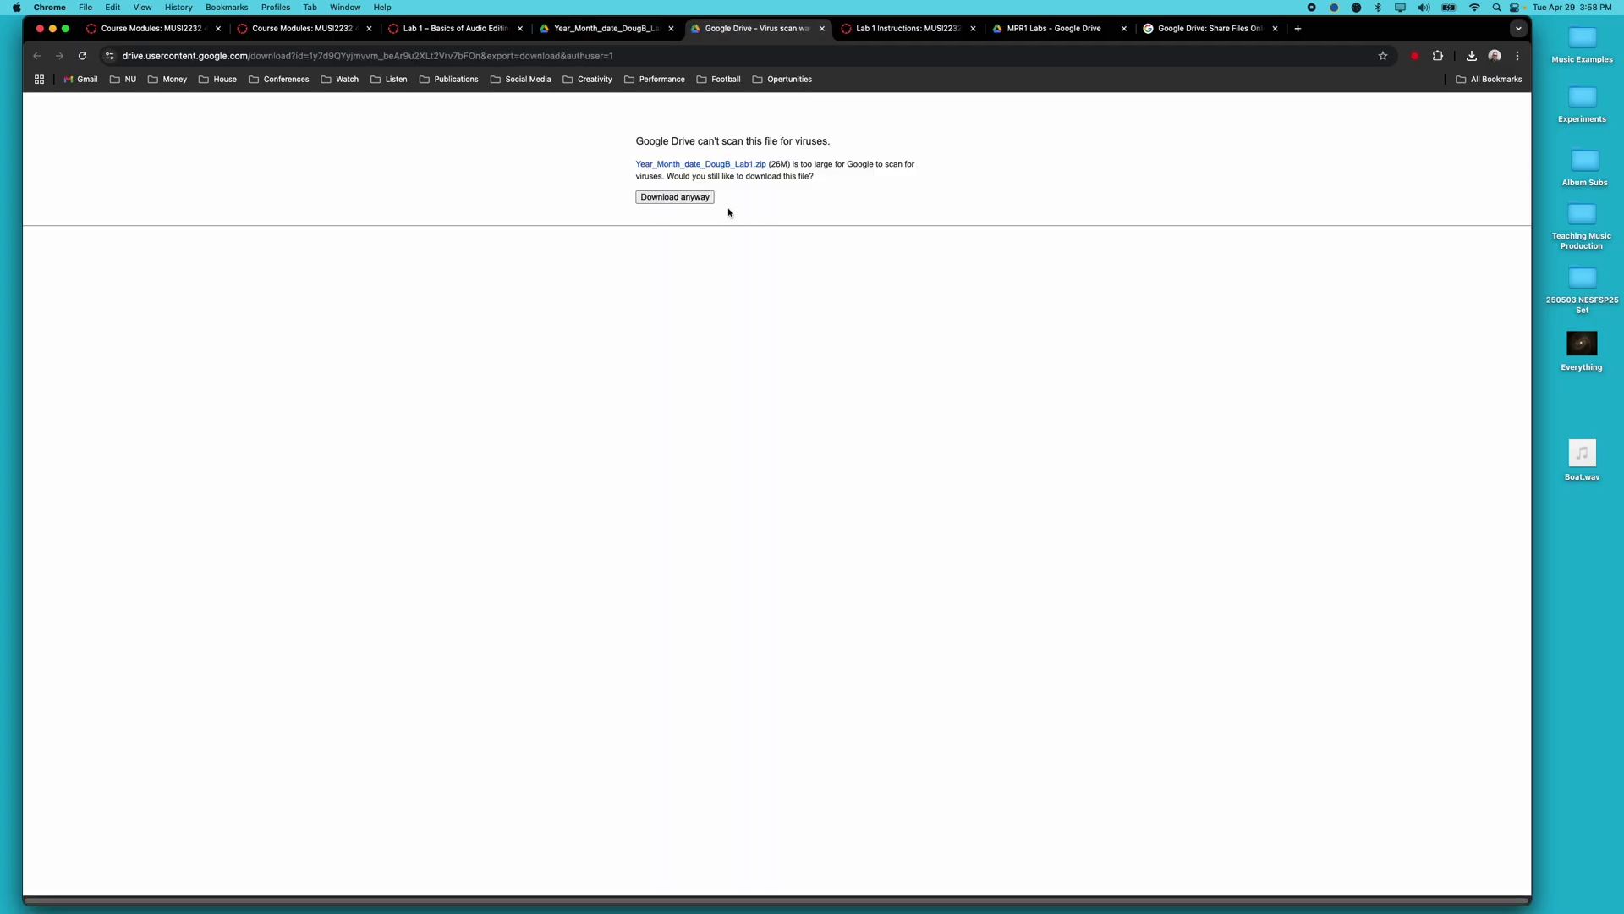
click(694, 199)
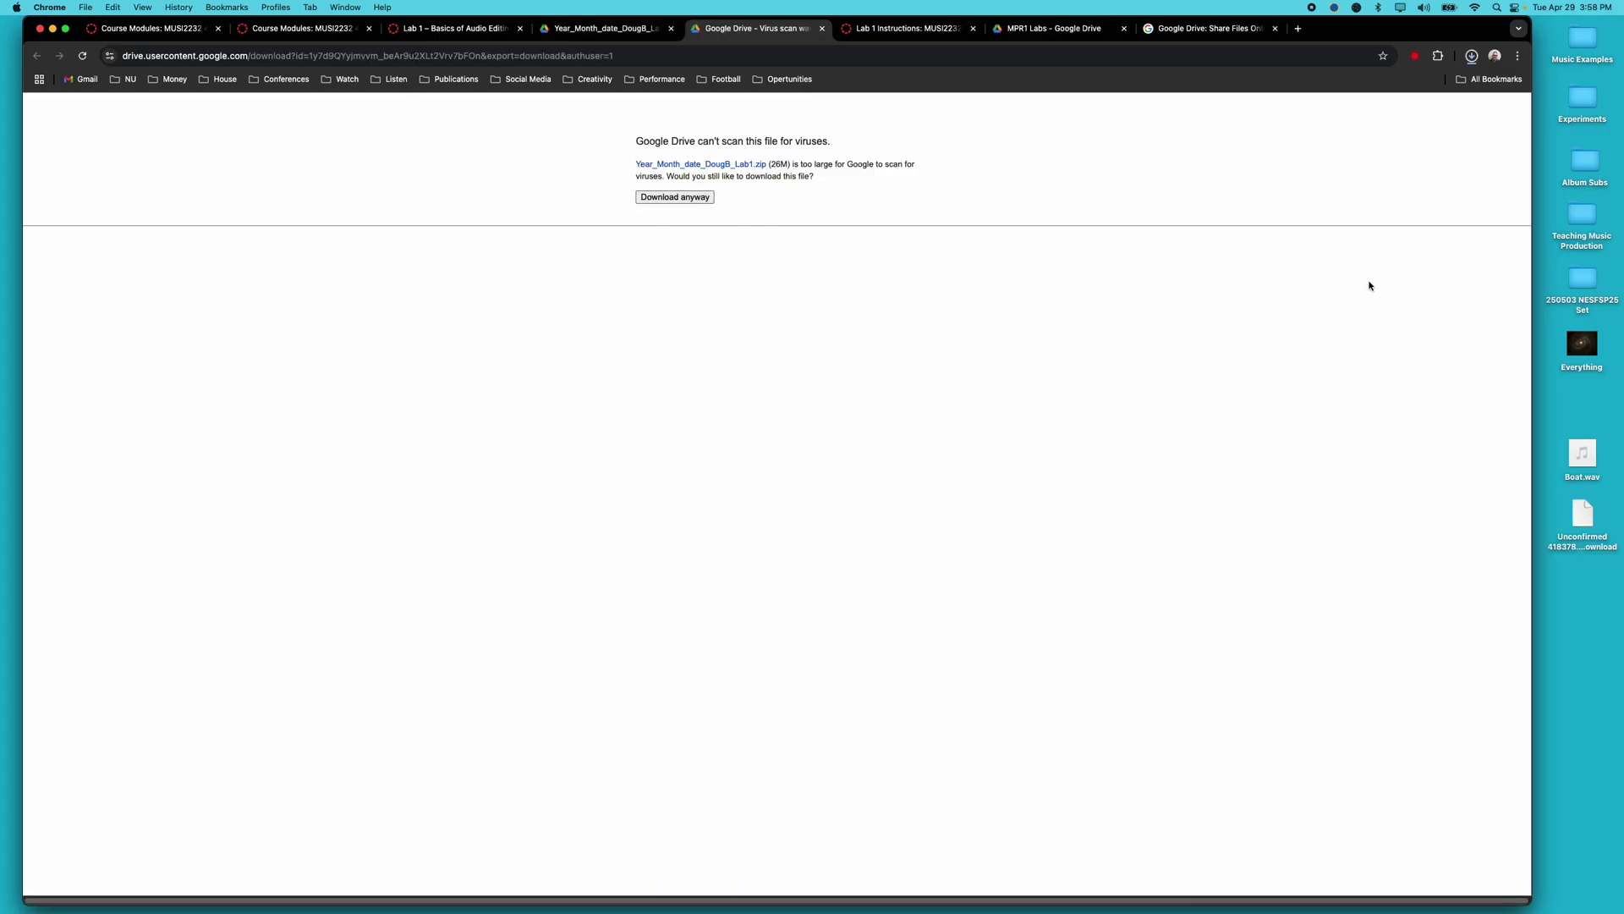
- Move the newly downloaded Lab 1 zip to an empty area of the desktop and extract it
key(F11)
drag(1579, 506, 792, 576)
key(F11)
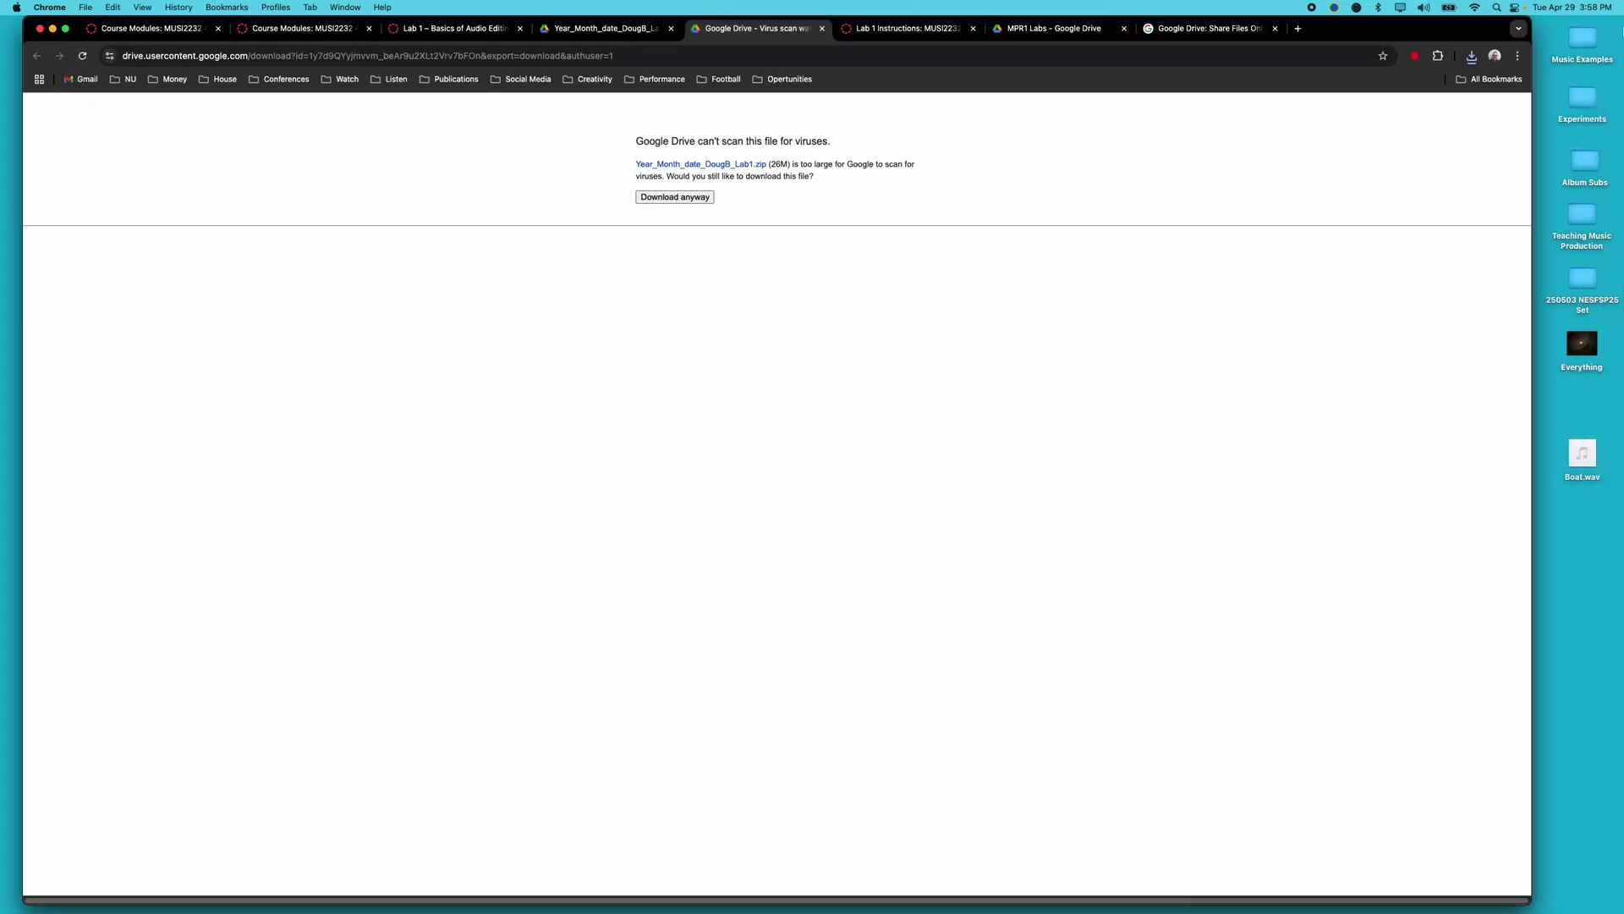
key(F11)
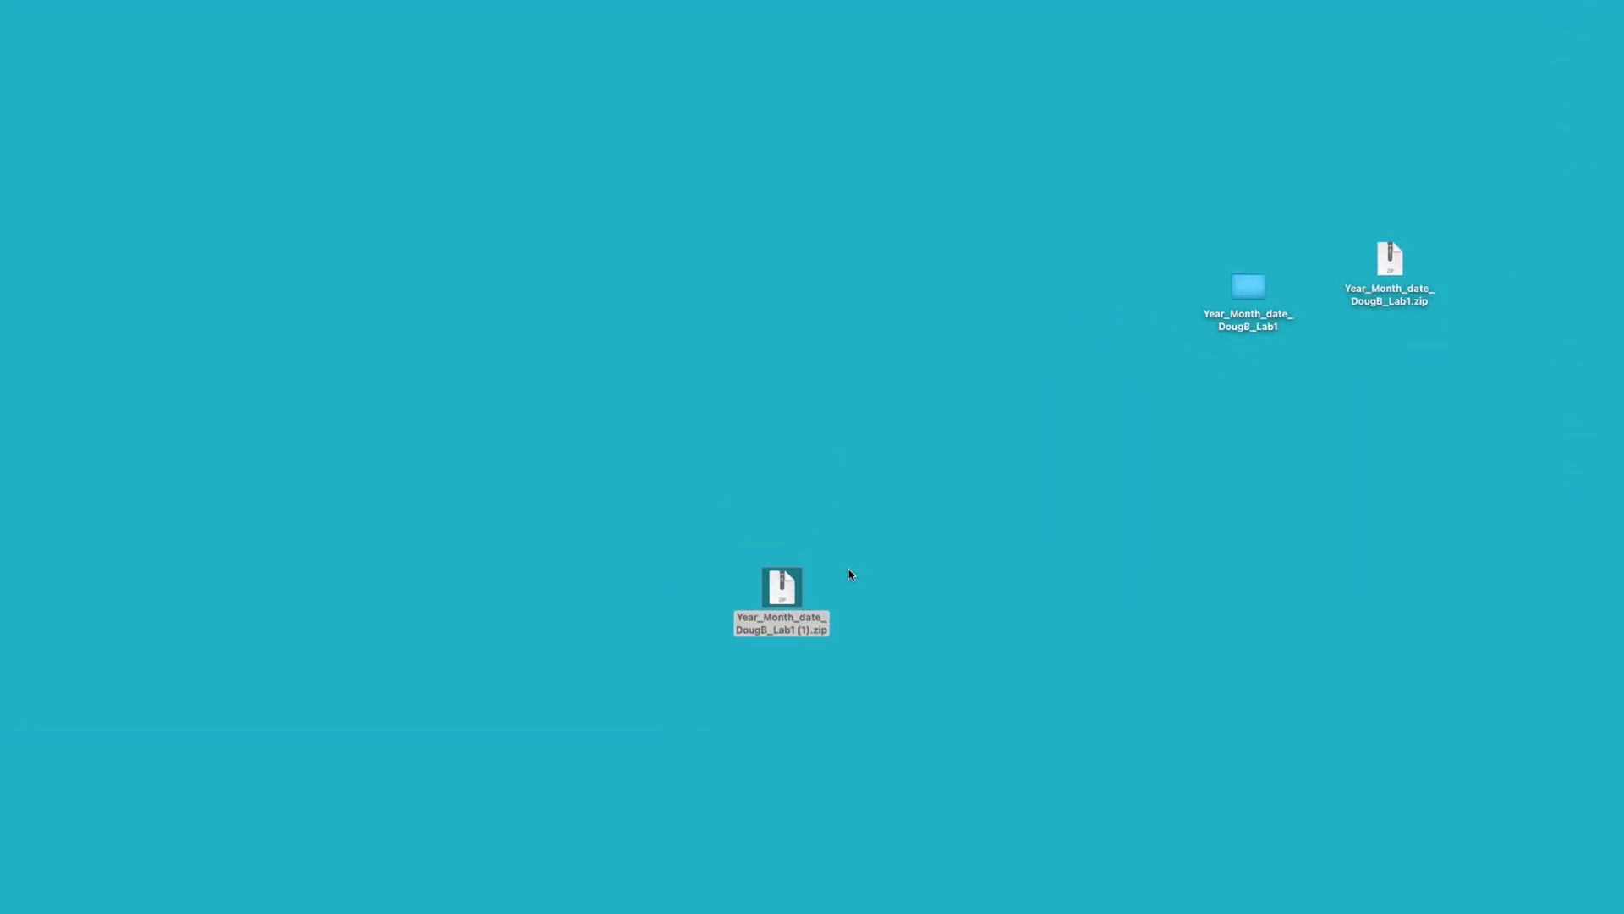
click(794, 582)
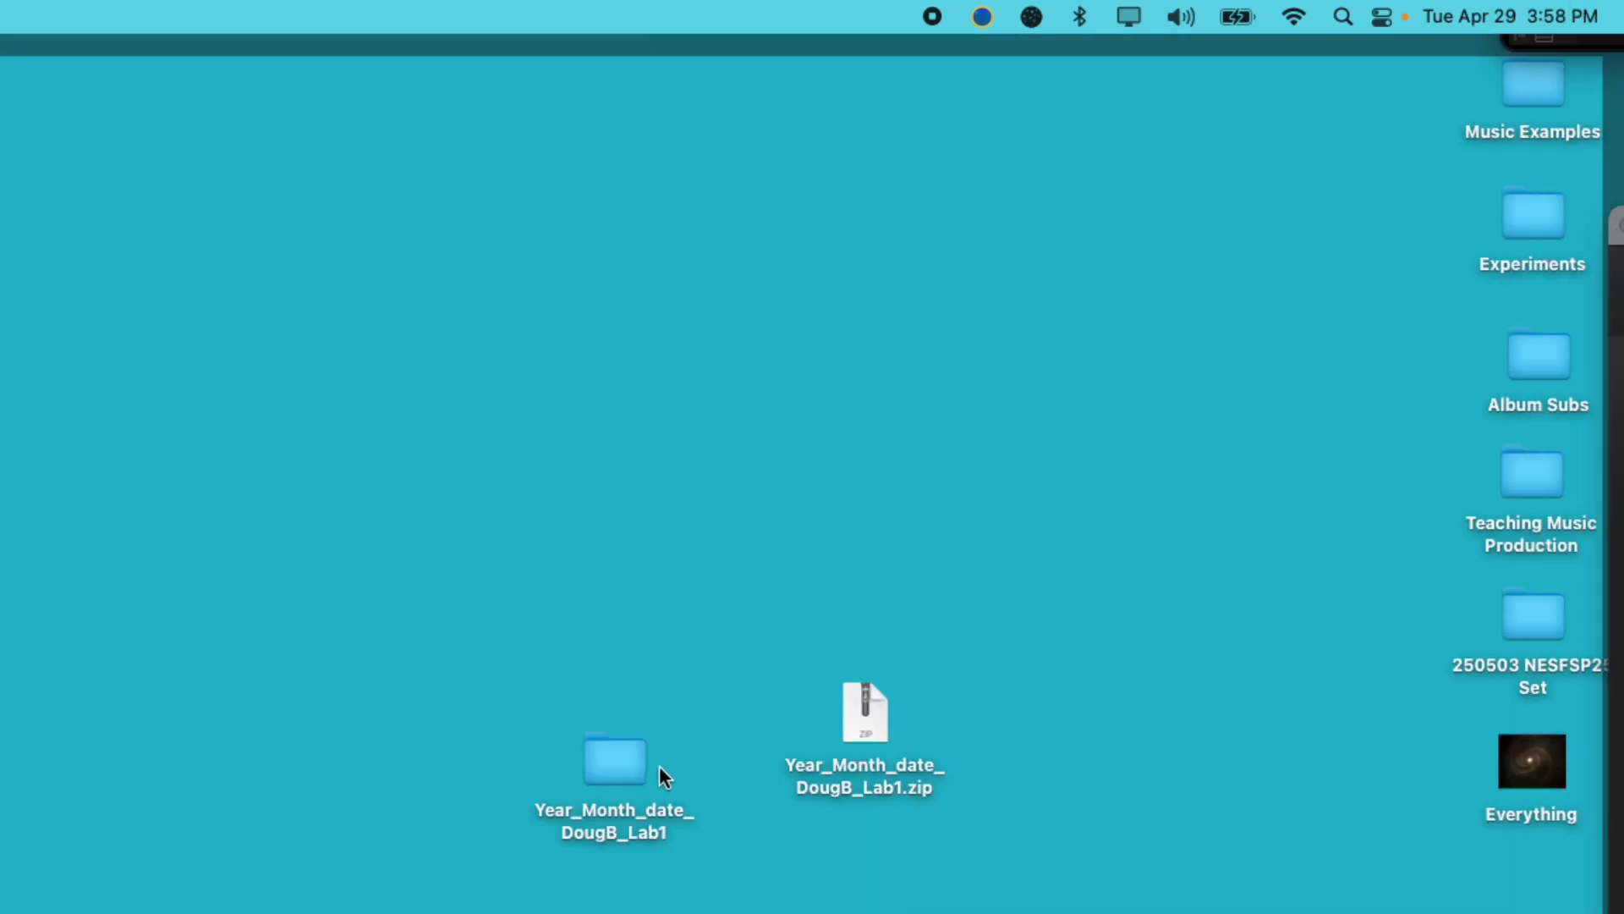
- Inspect the Lab 1 session folder and its Audio Files subfolder in Finder, and close the Drive download page in Chrome
click(613, 758)
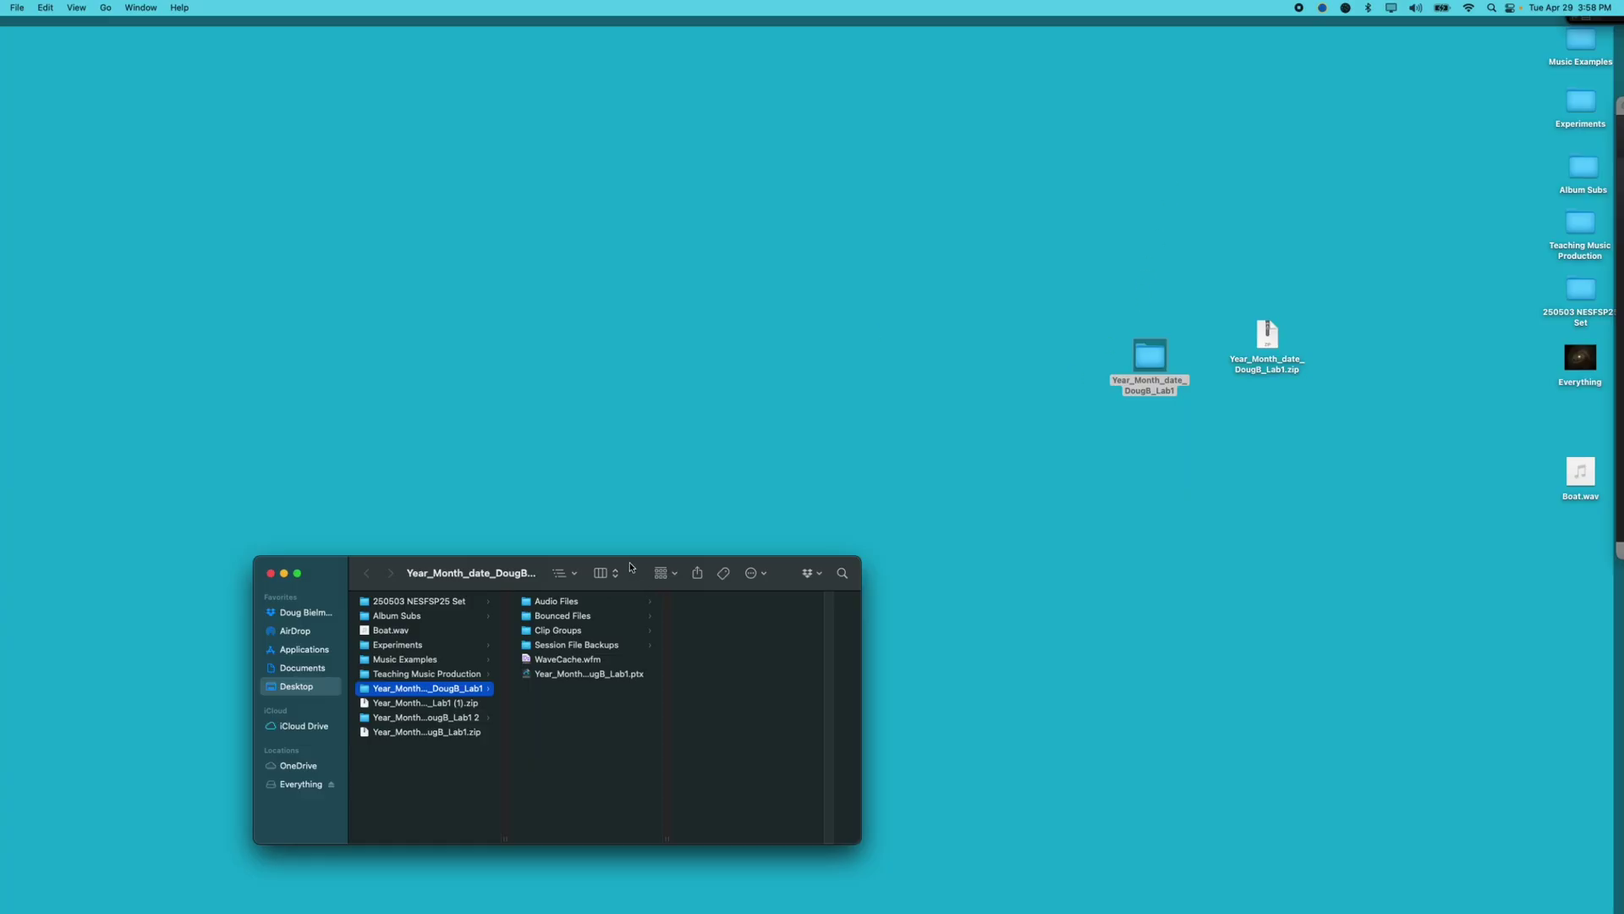
drag(629, 563, 688, 380)
click(635, 490)
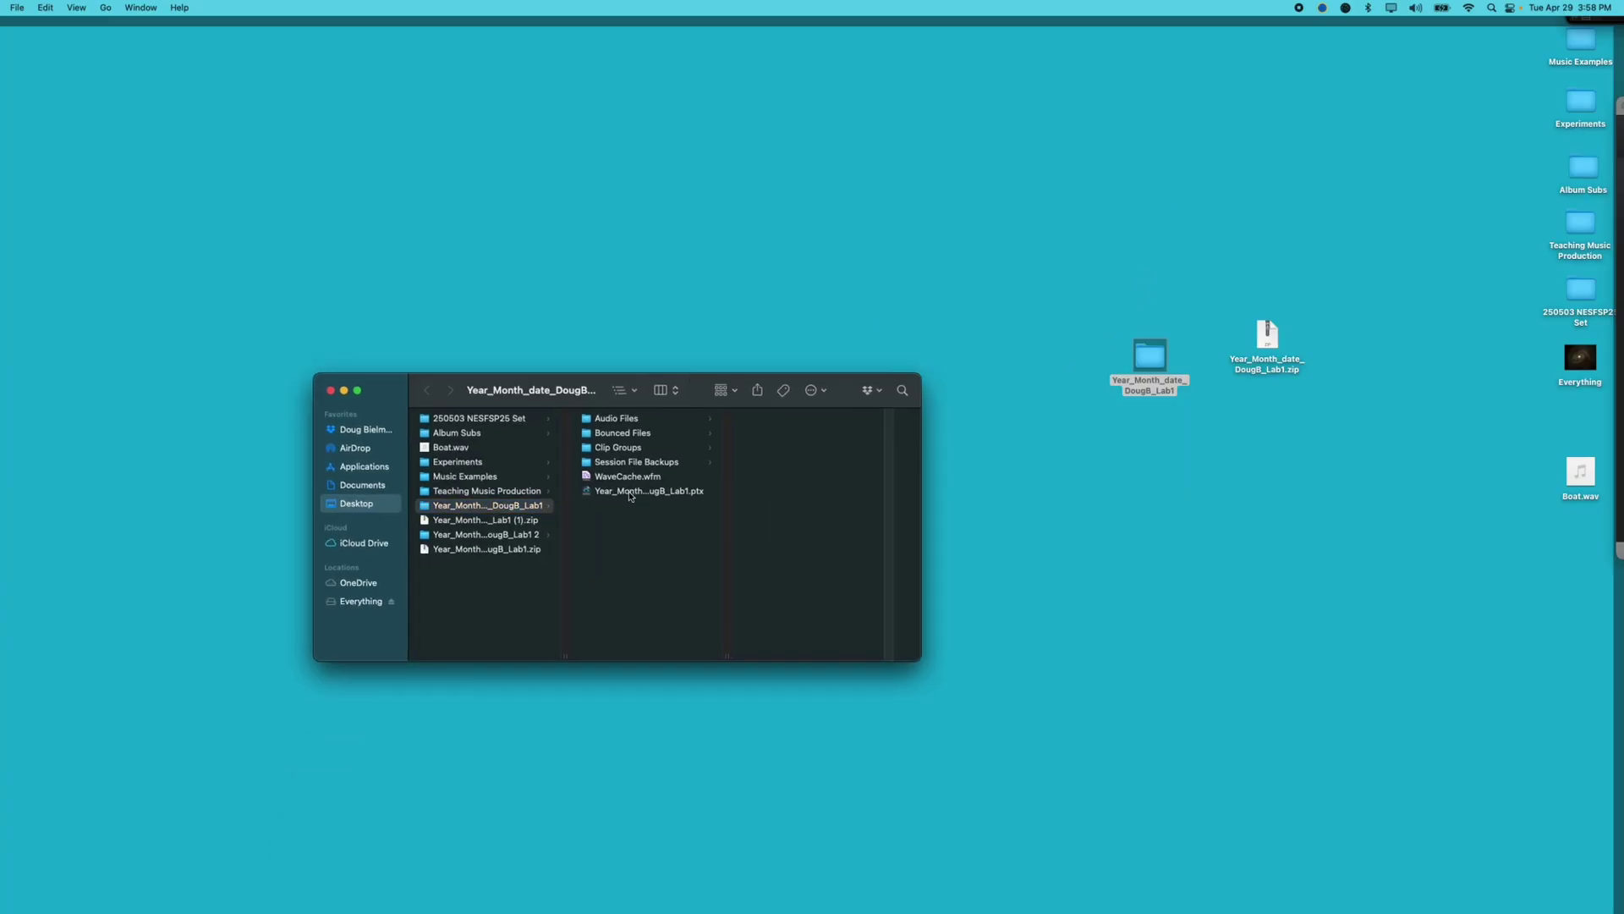
click(637, 419)
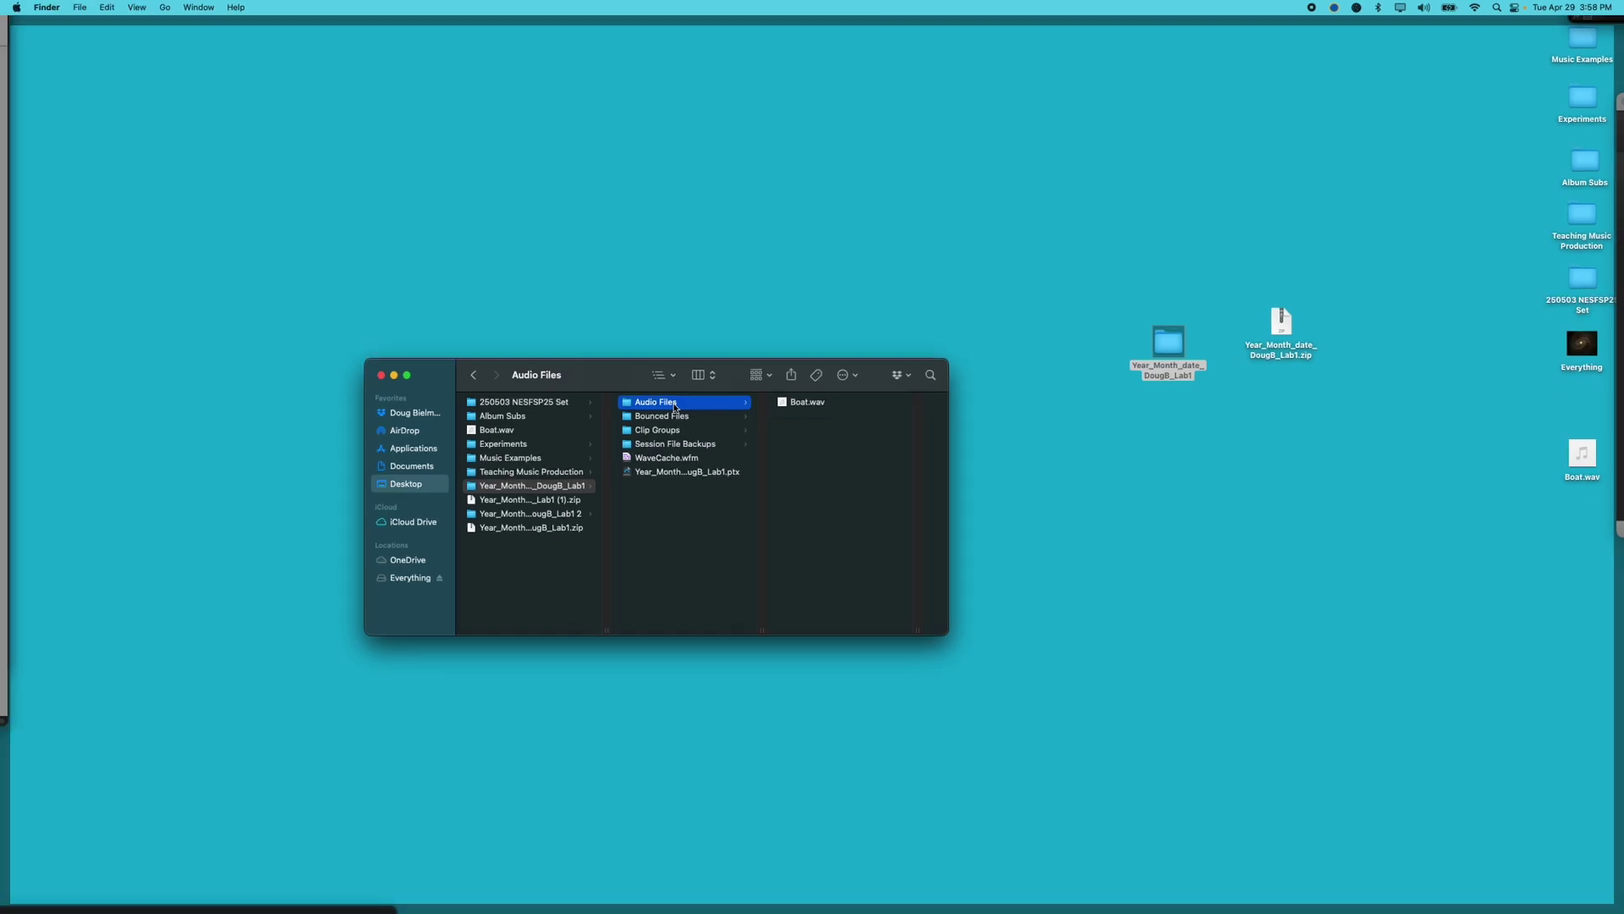
key(F11)
click(1211, 320)
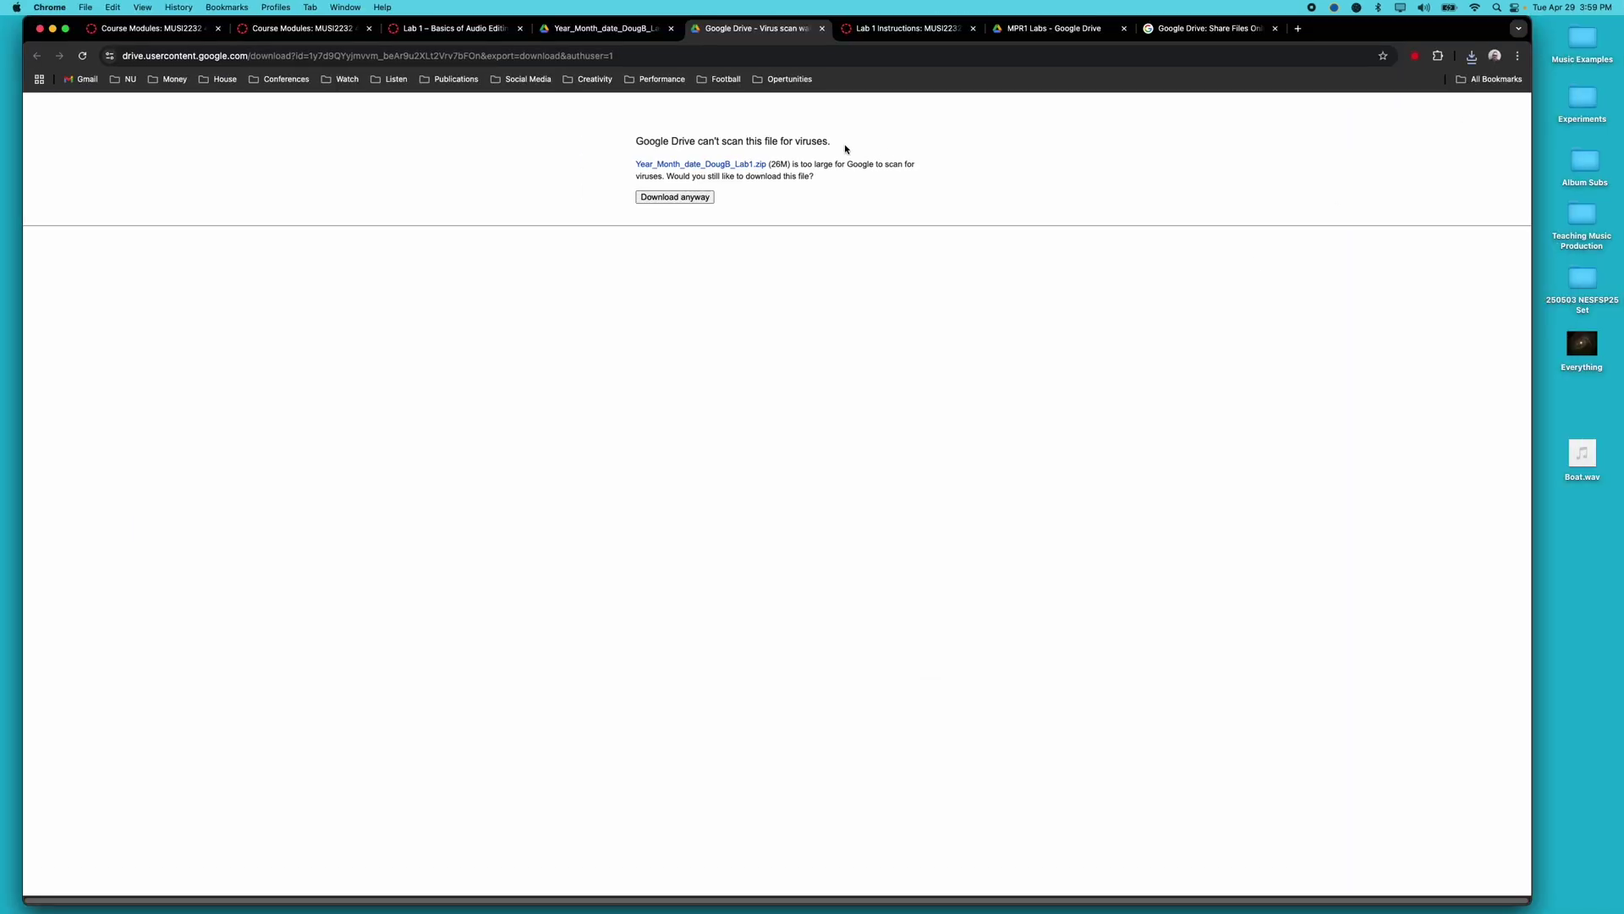
key(super+w)
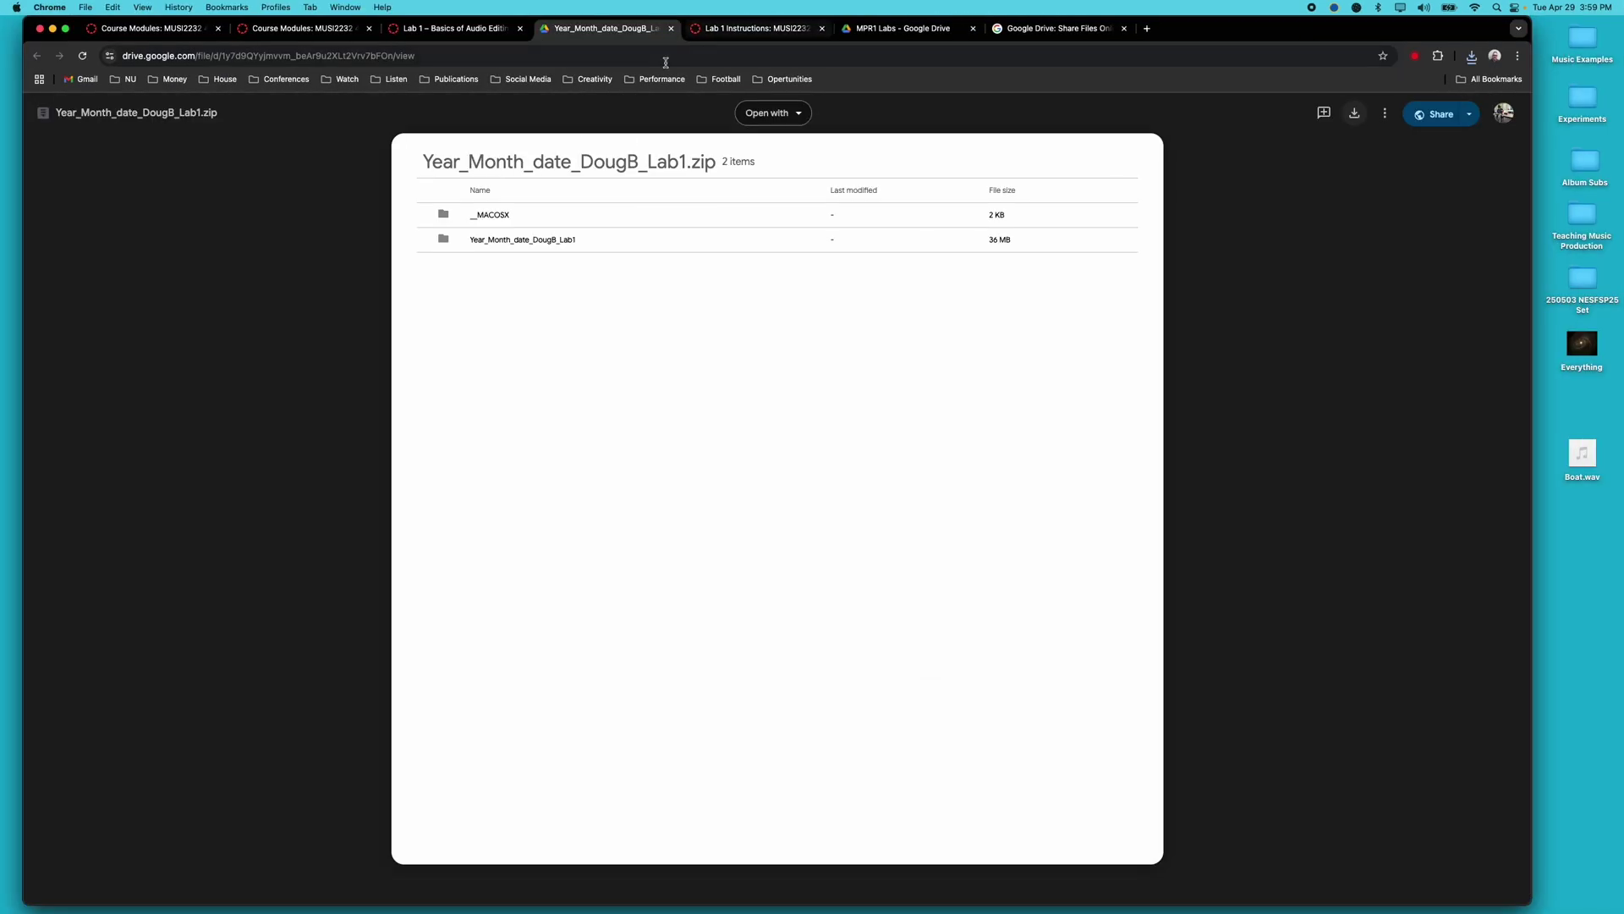
- Close the shared zip's Drive preview and review the Lab 1 Instructions sections on importing, editing, Save Copy In, and zipping and sharing
key(super+w)
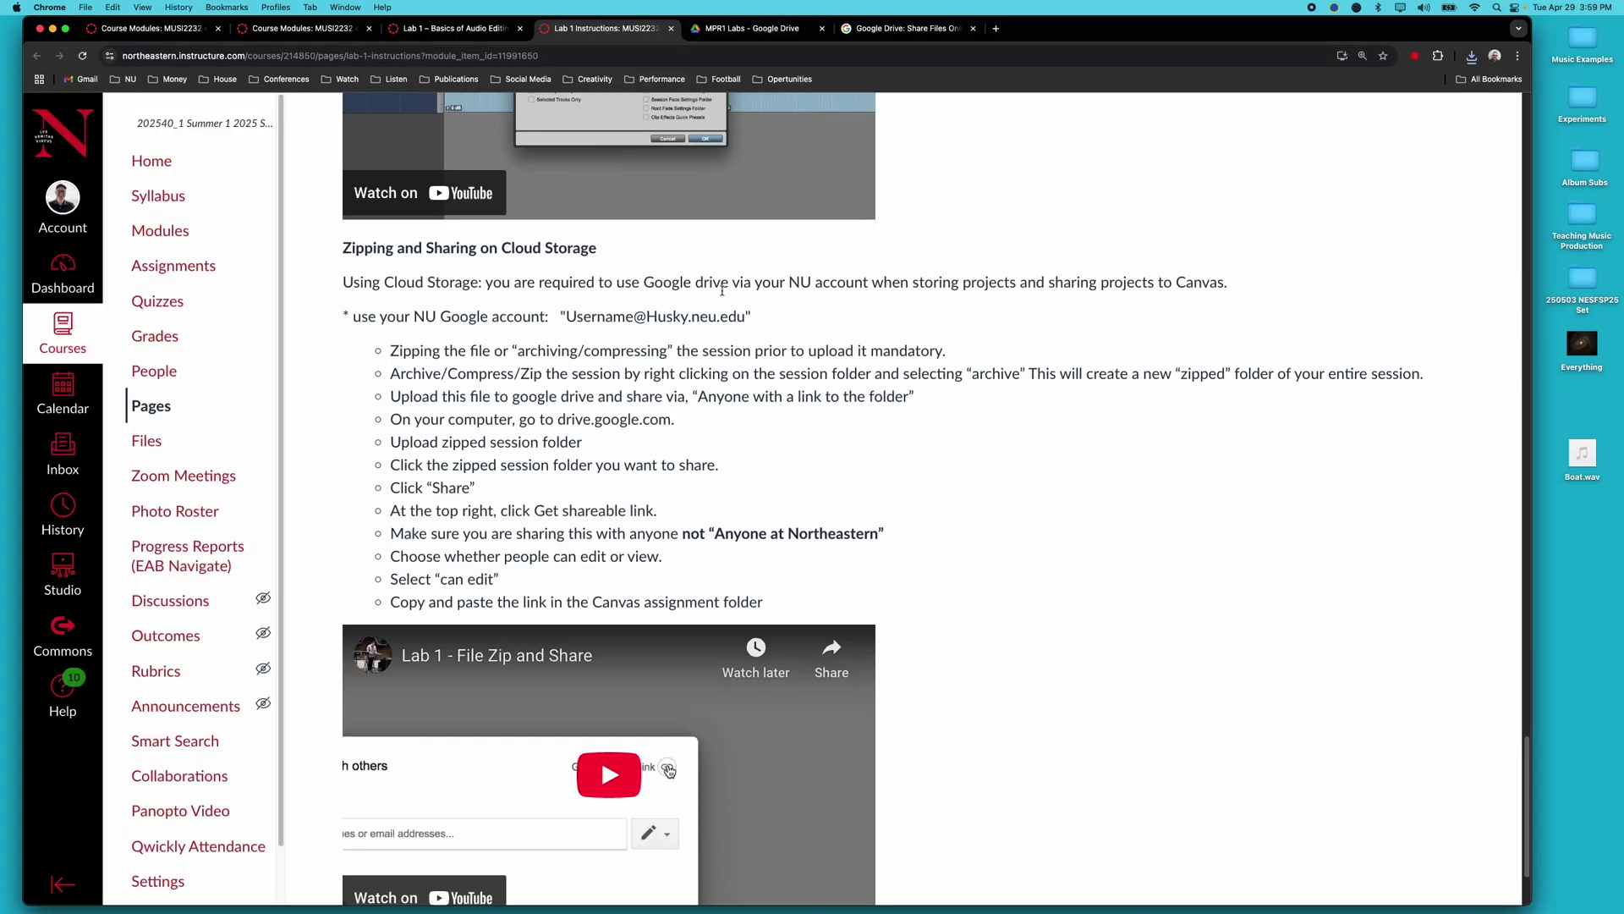
scroll(722, 290, up, 8)
scroll(721, 291, down, 7)
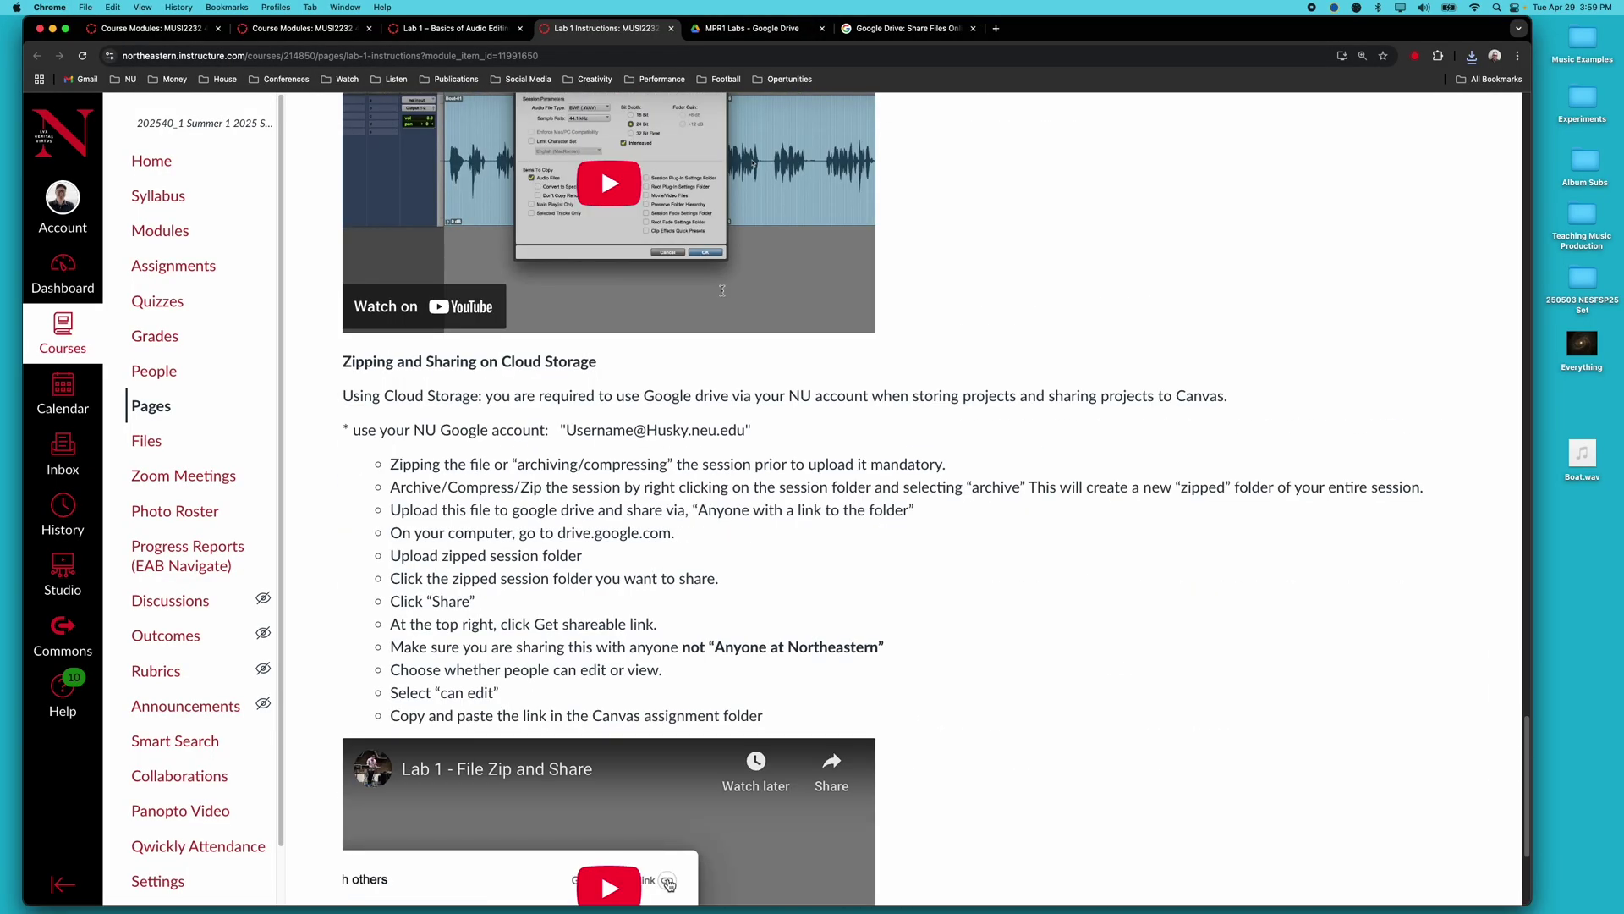
scroll(722, 290, up, 5)
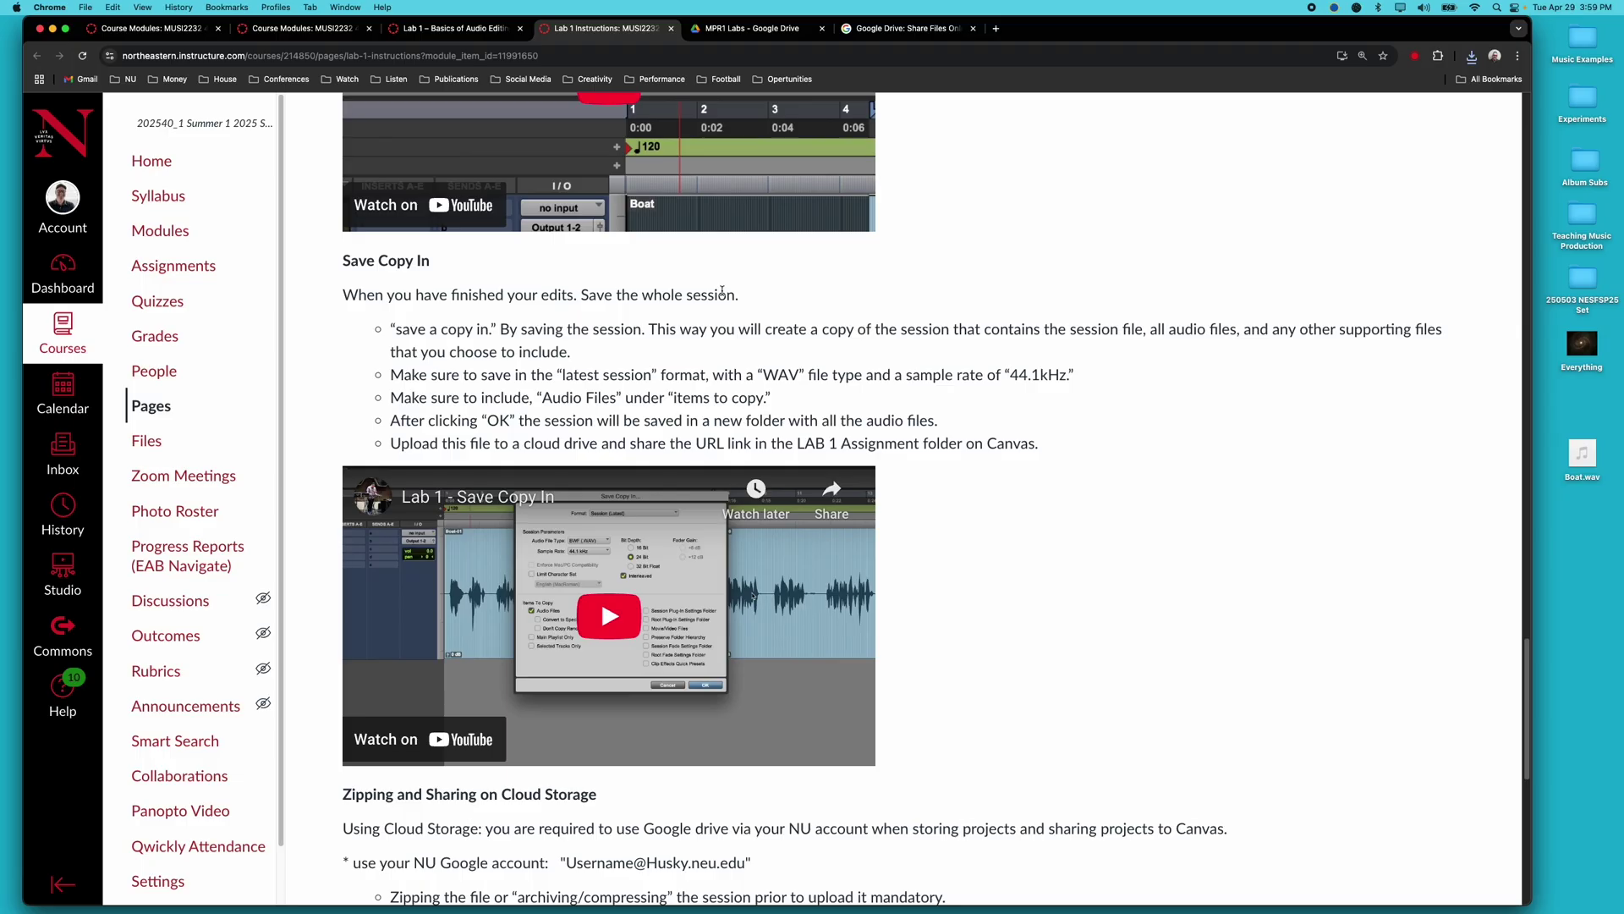
scroll(722, 291, up, 15)
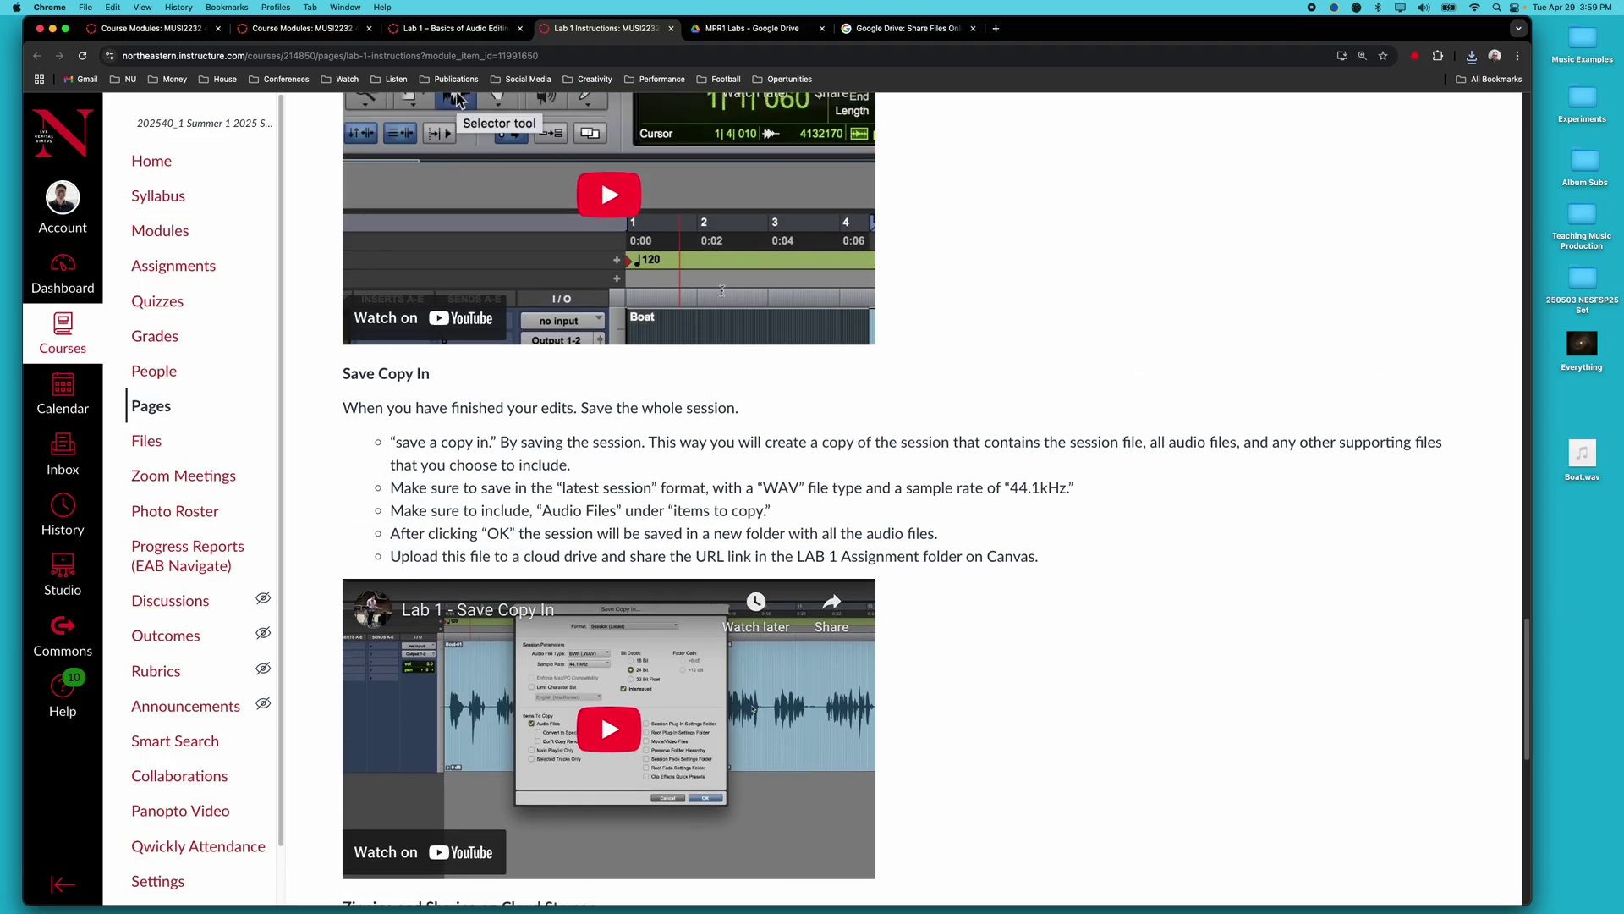
scroll(722, 291, up, 3)
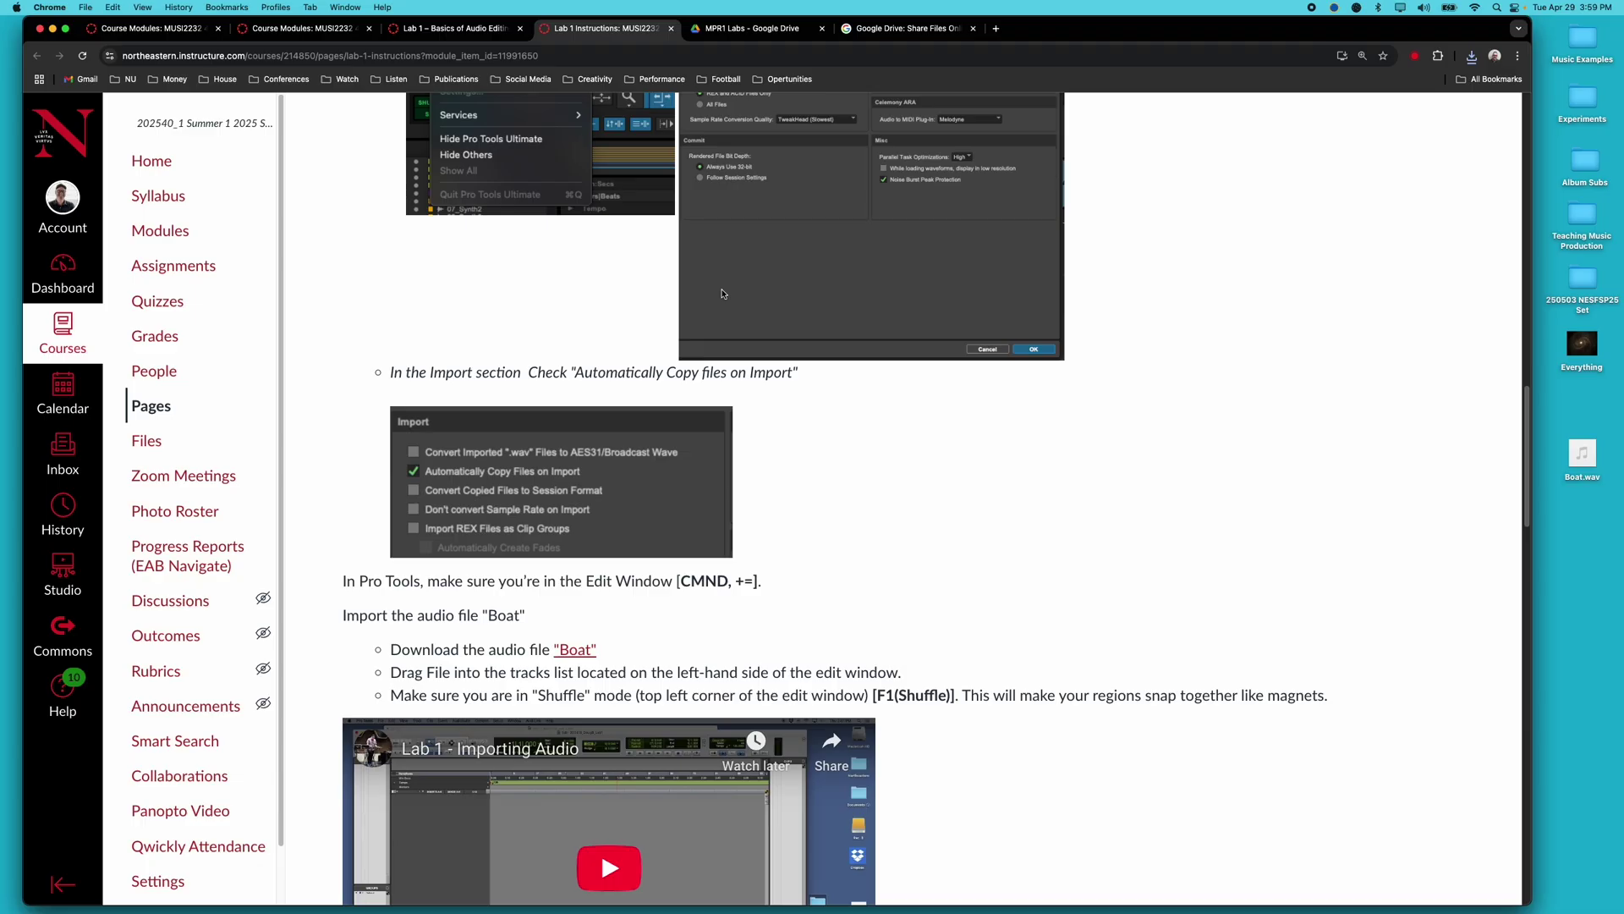
scroll(723, 293, down, 2)
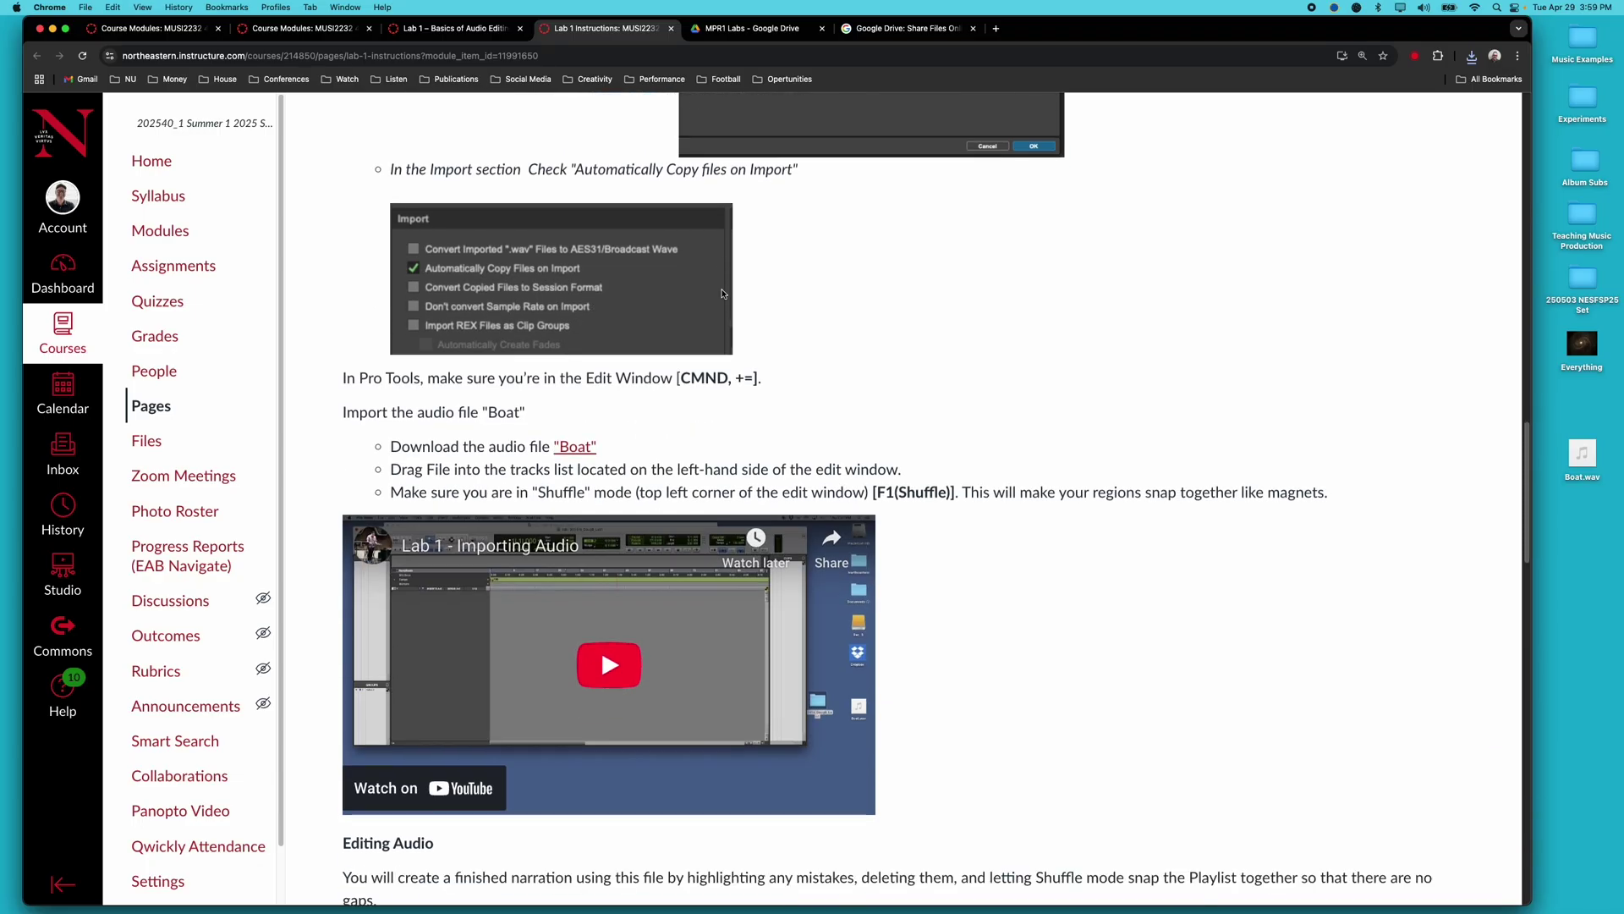
scroll(723, 294, down, 2)
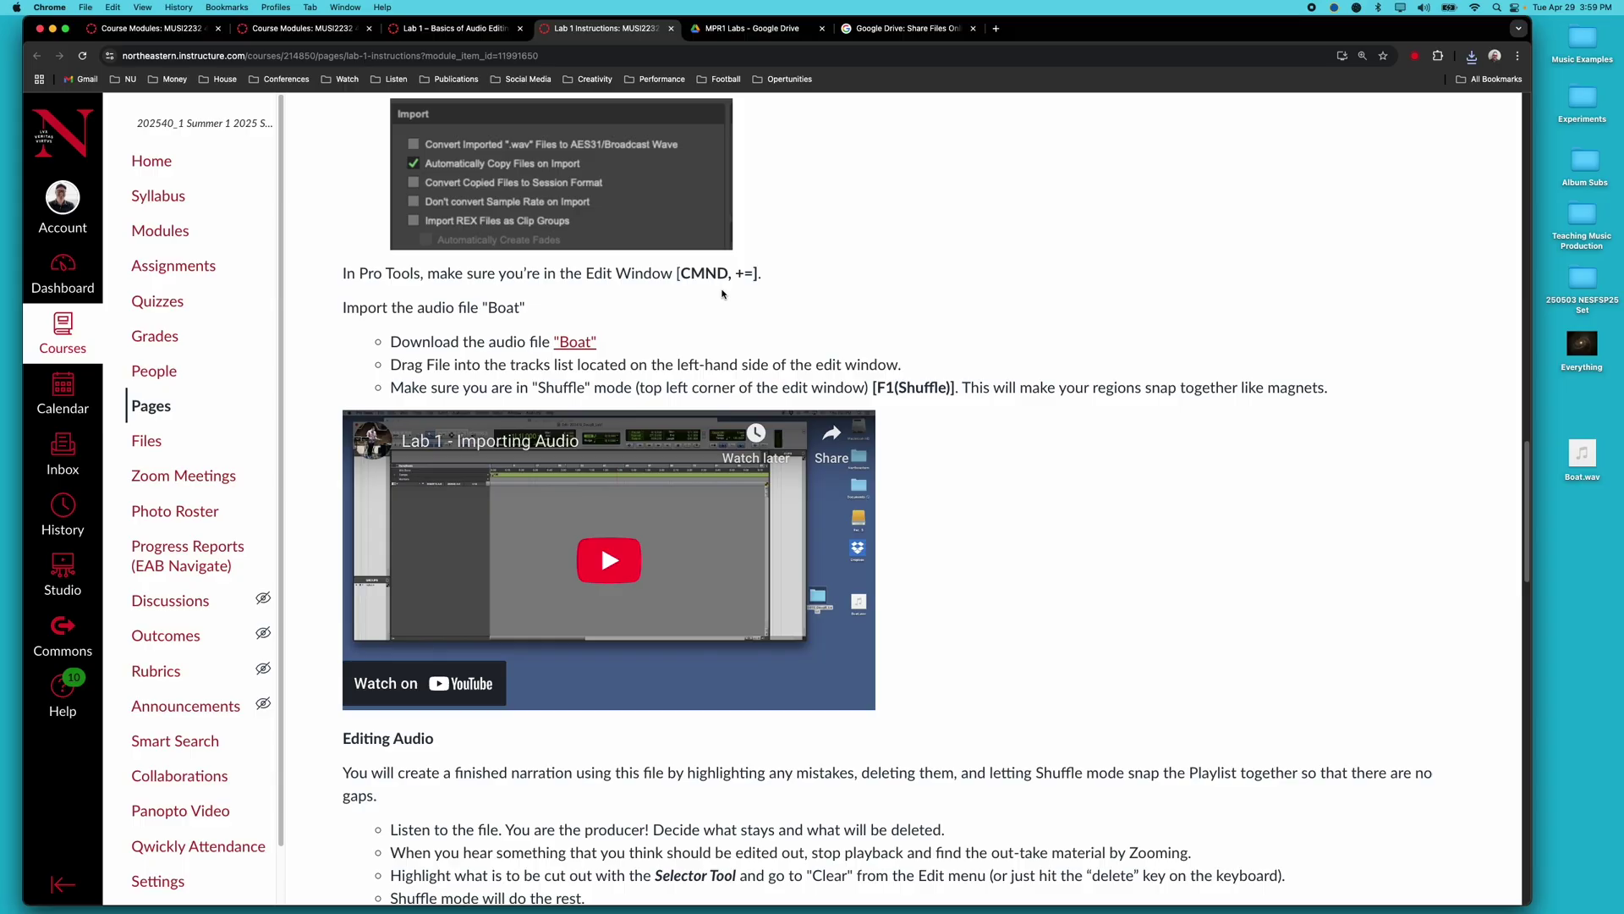
scroll(710, 381, down, 8)
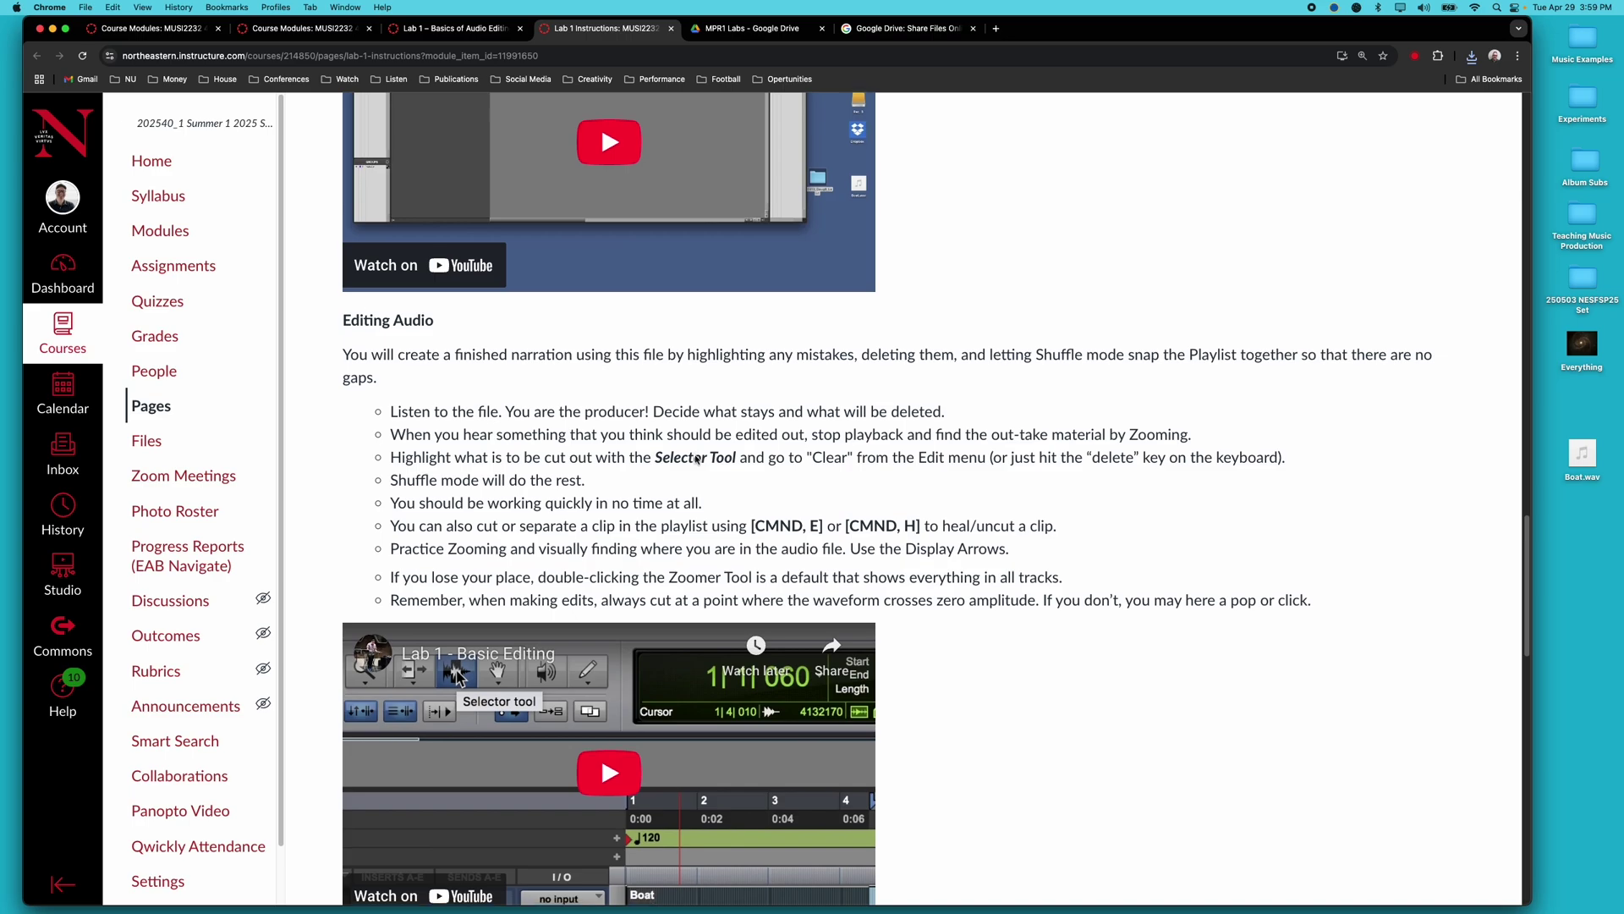
scroll(695, 457, down, 15)
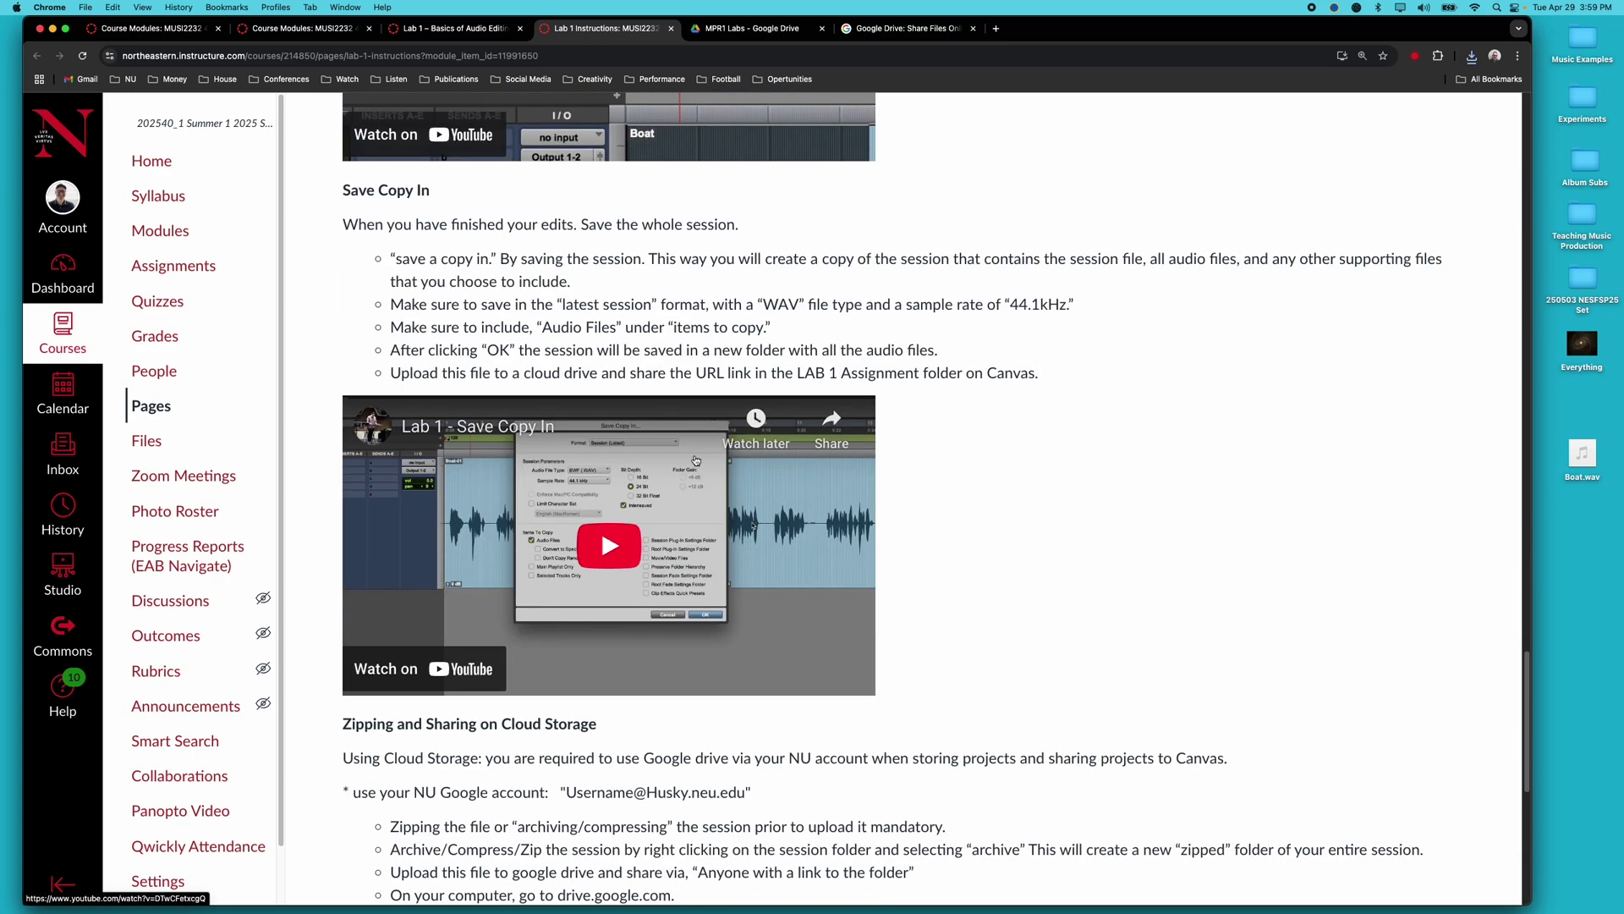
scroll(695, 460, down, 8)
scroll(693, 459, down, 4)
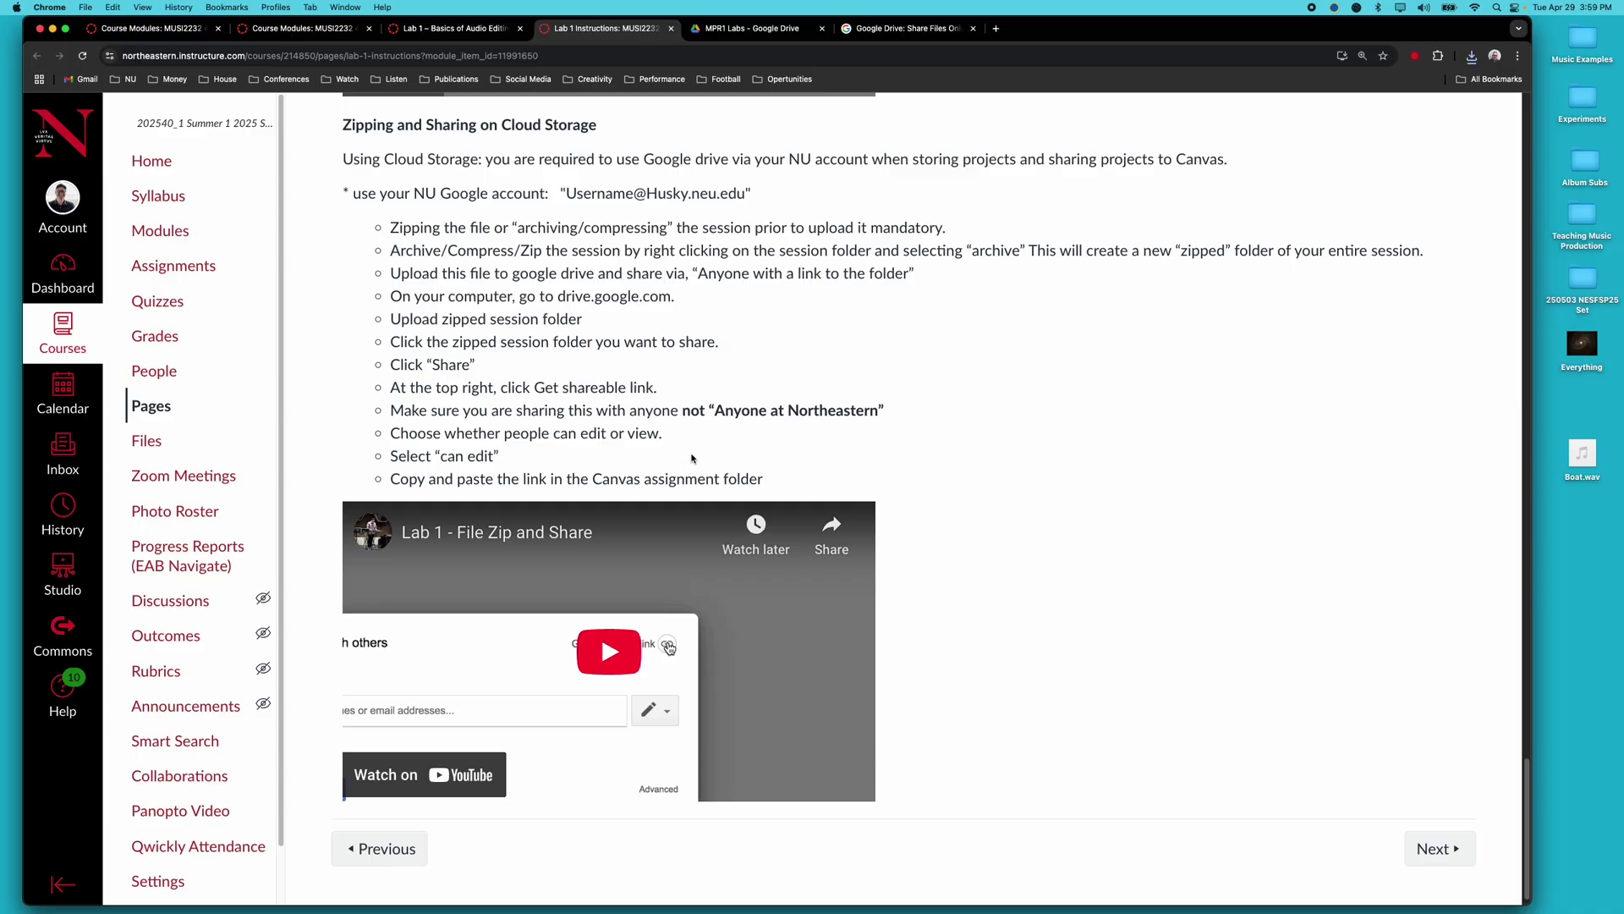
- Review the Lab 1 Instructions back to the beginning, covering session setup, keyboard commands and the objectives
scroll(690, 458, up, 19)
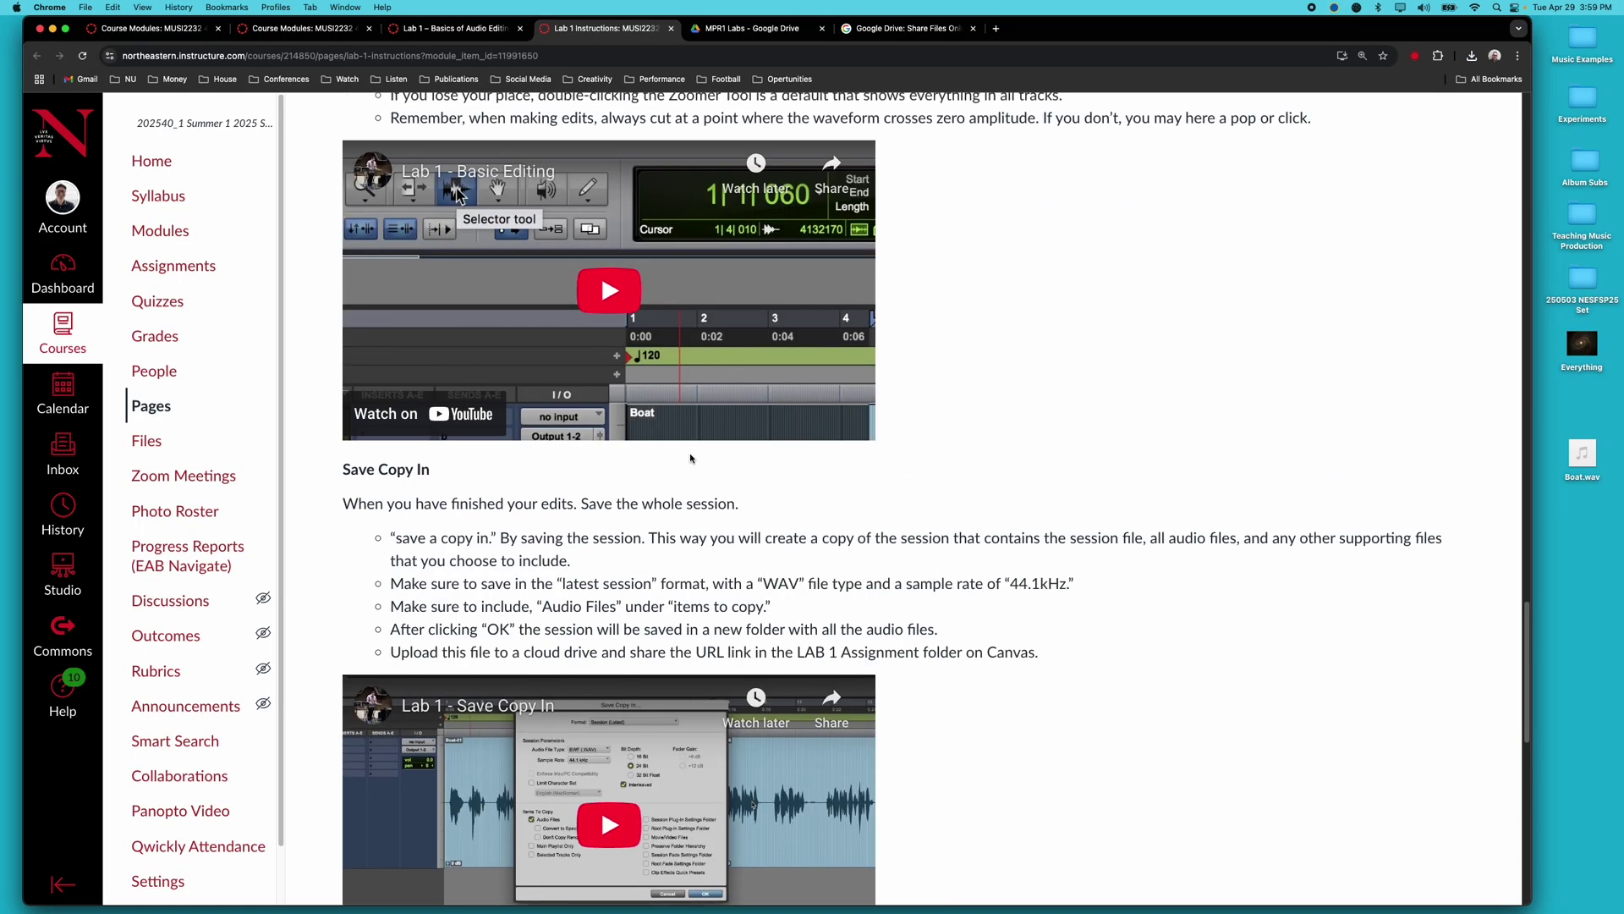
scroll(690, 457, up, 4)
scroll(689, 458, up, 7)
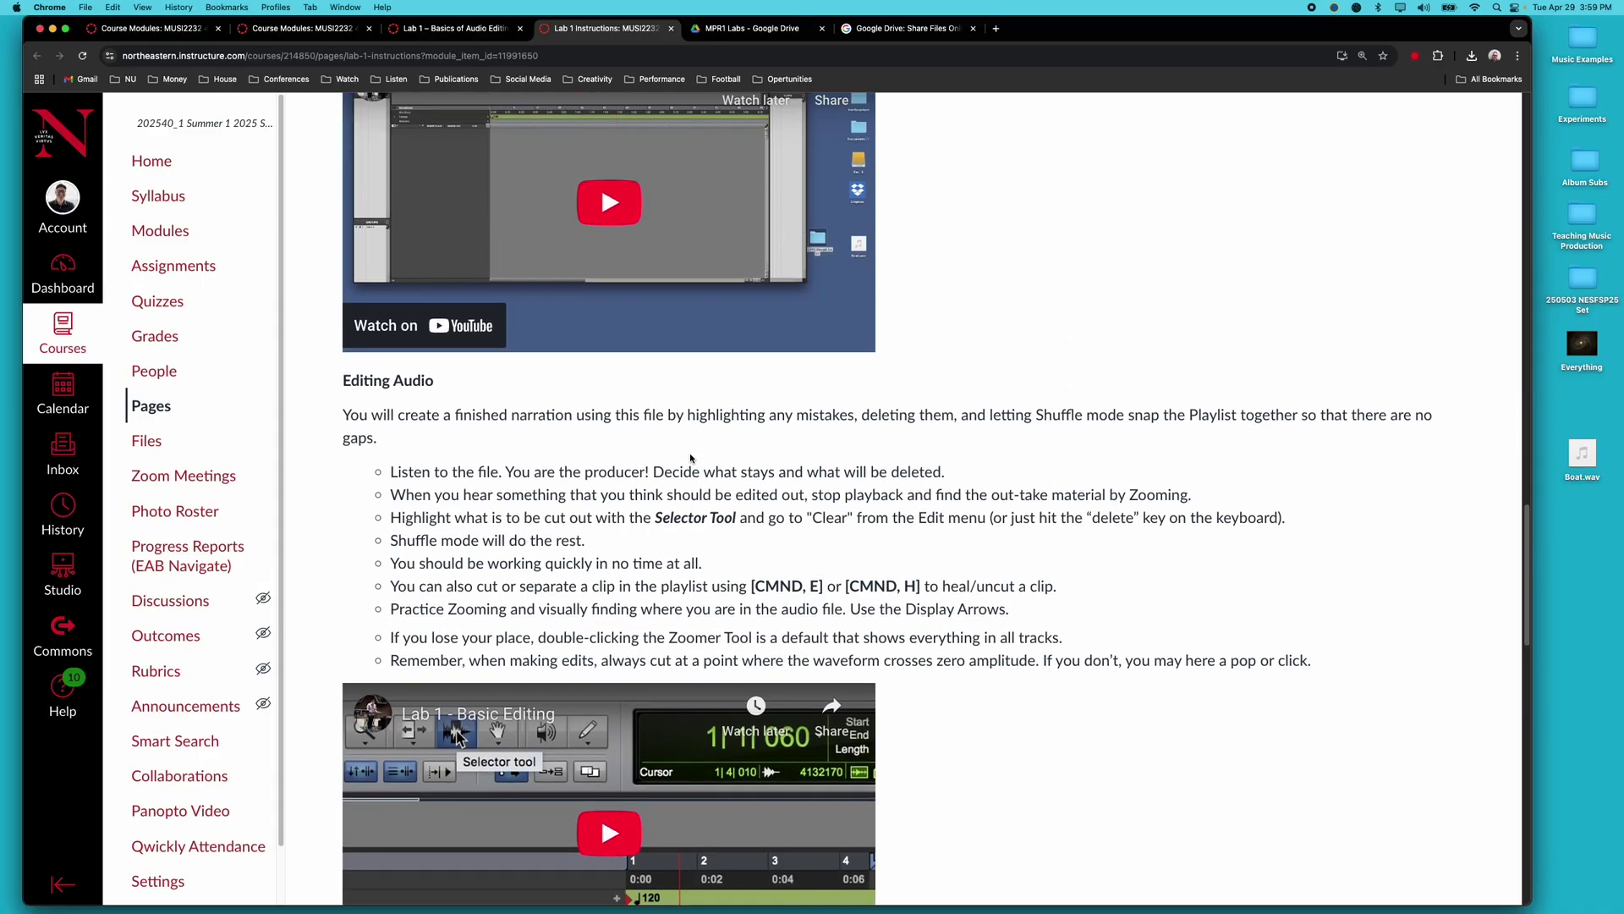
scroll(691, 458, up, 20)
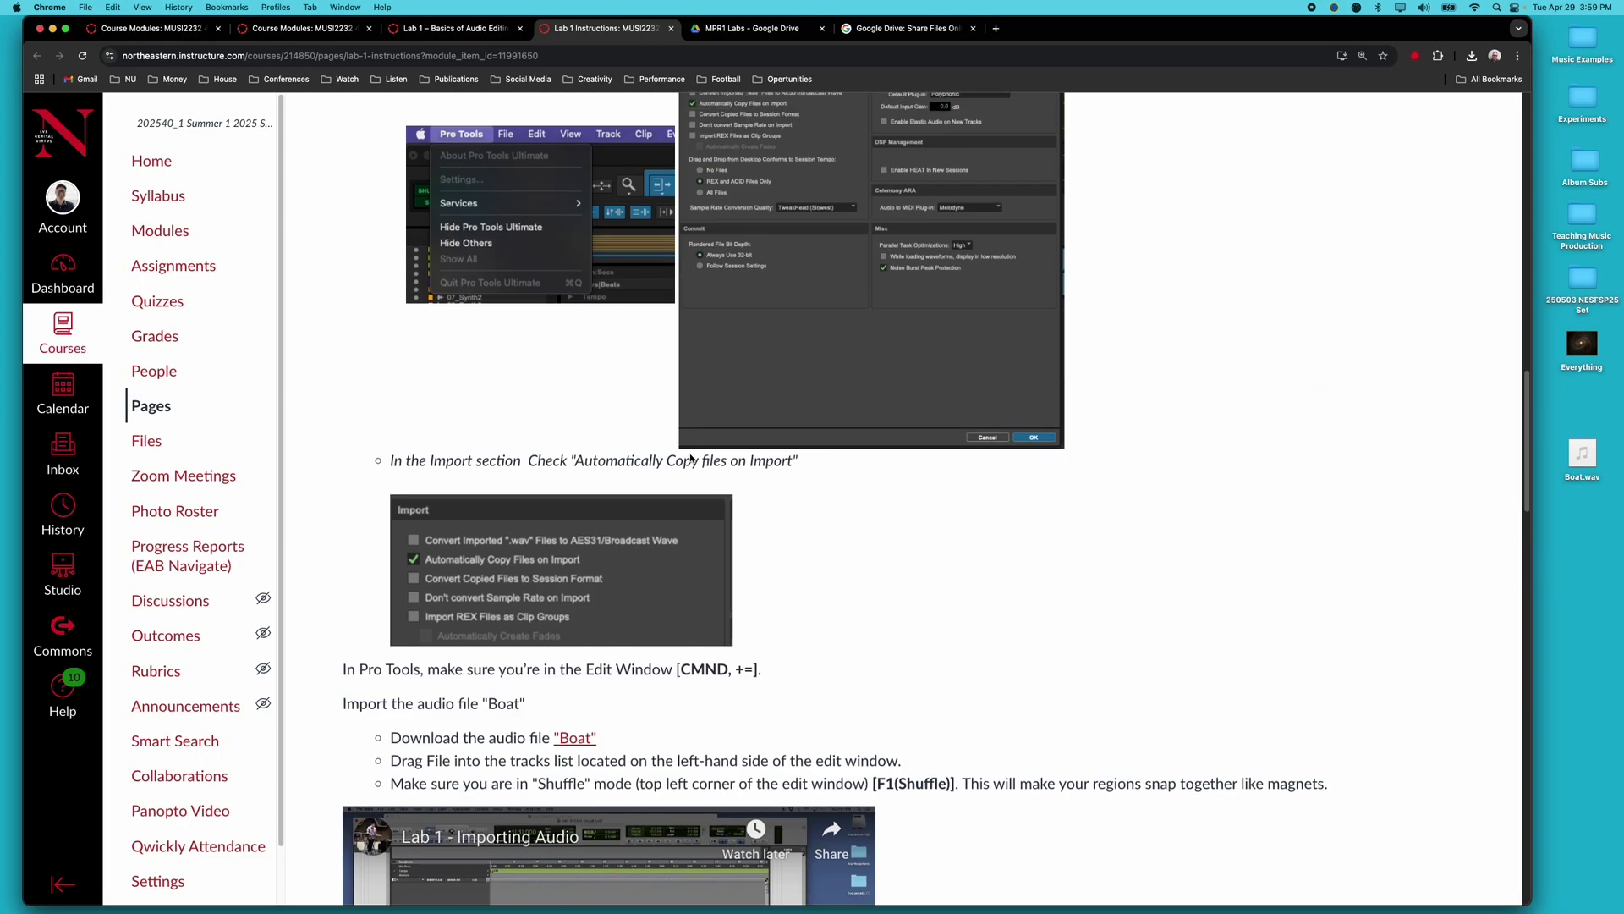
scroll(690, 459, up, 20)
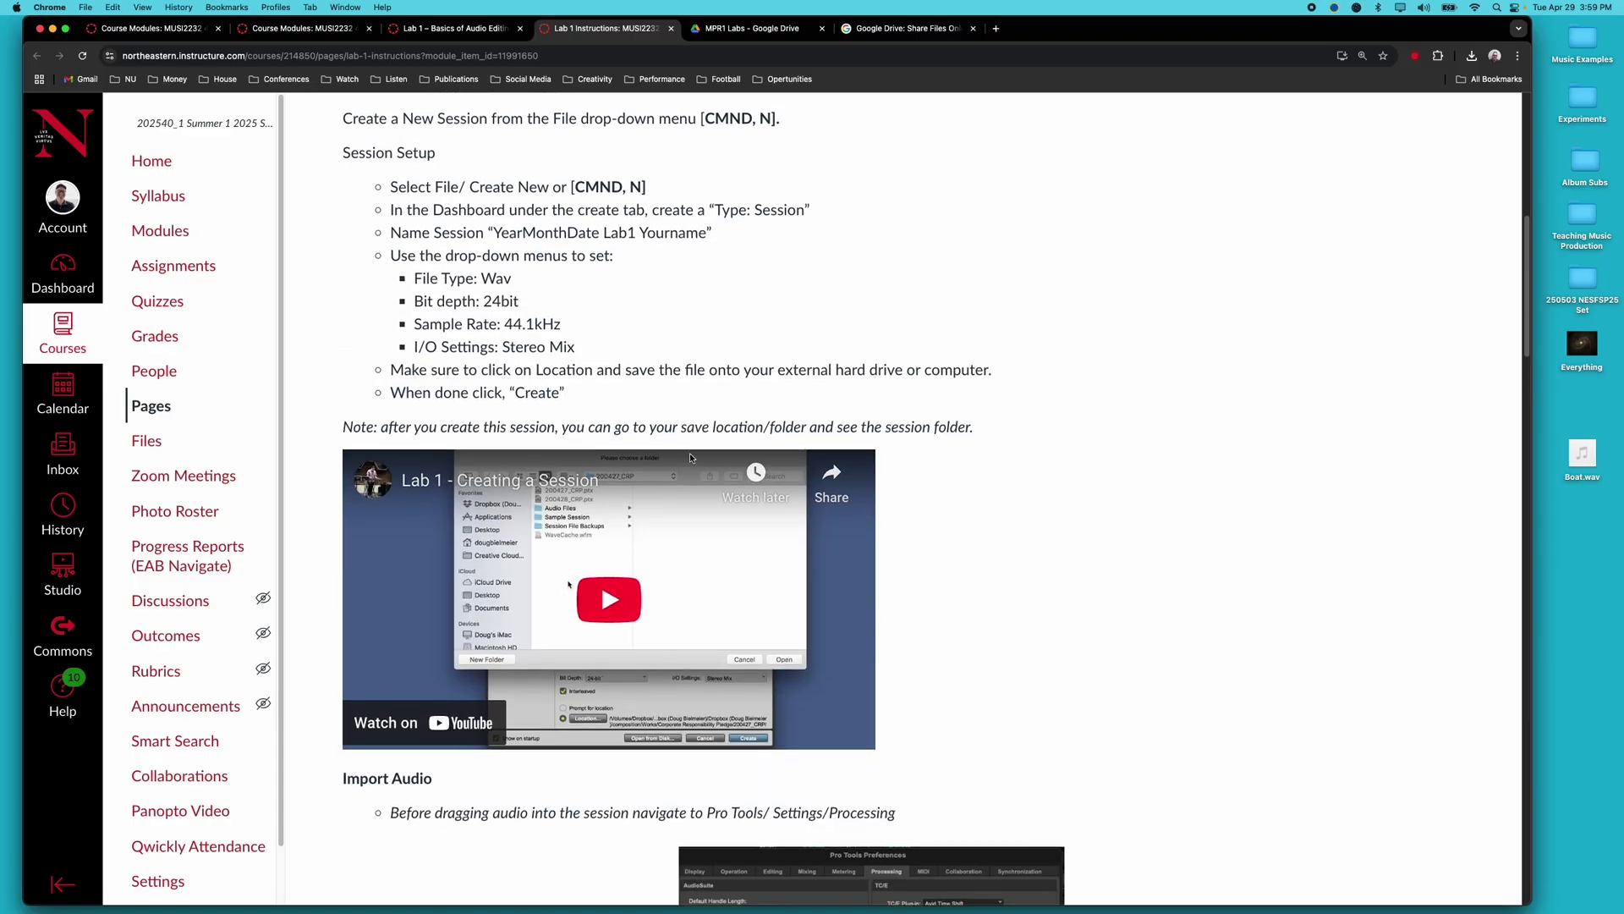
scroll(689, 459, up, 6)
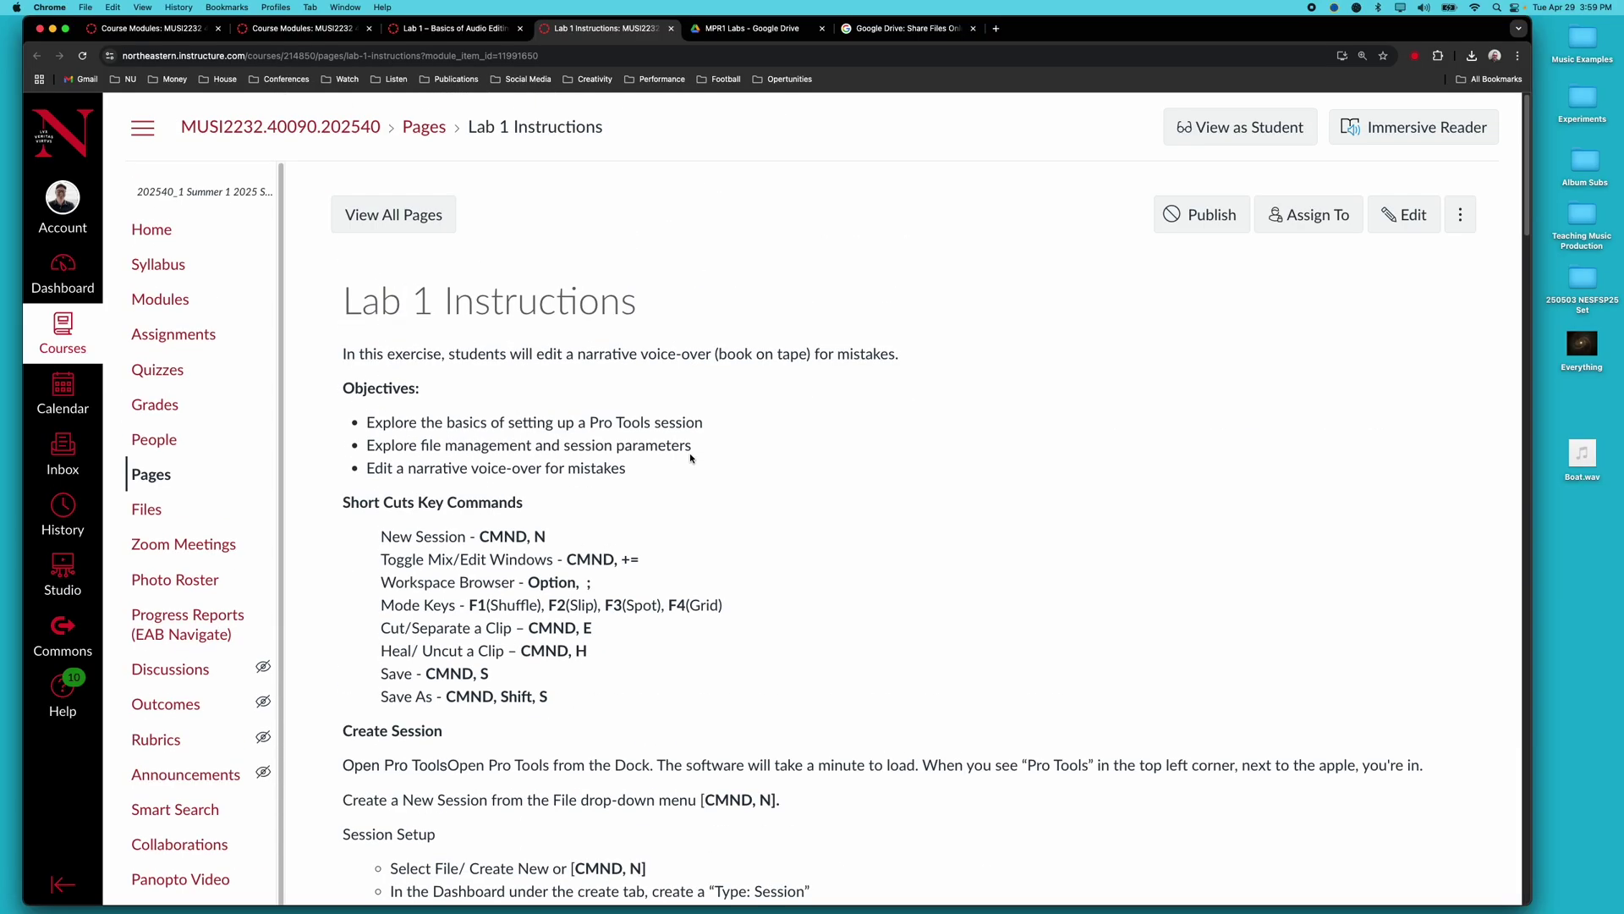
scroll(690, 458, down, 1)
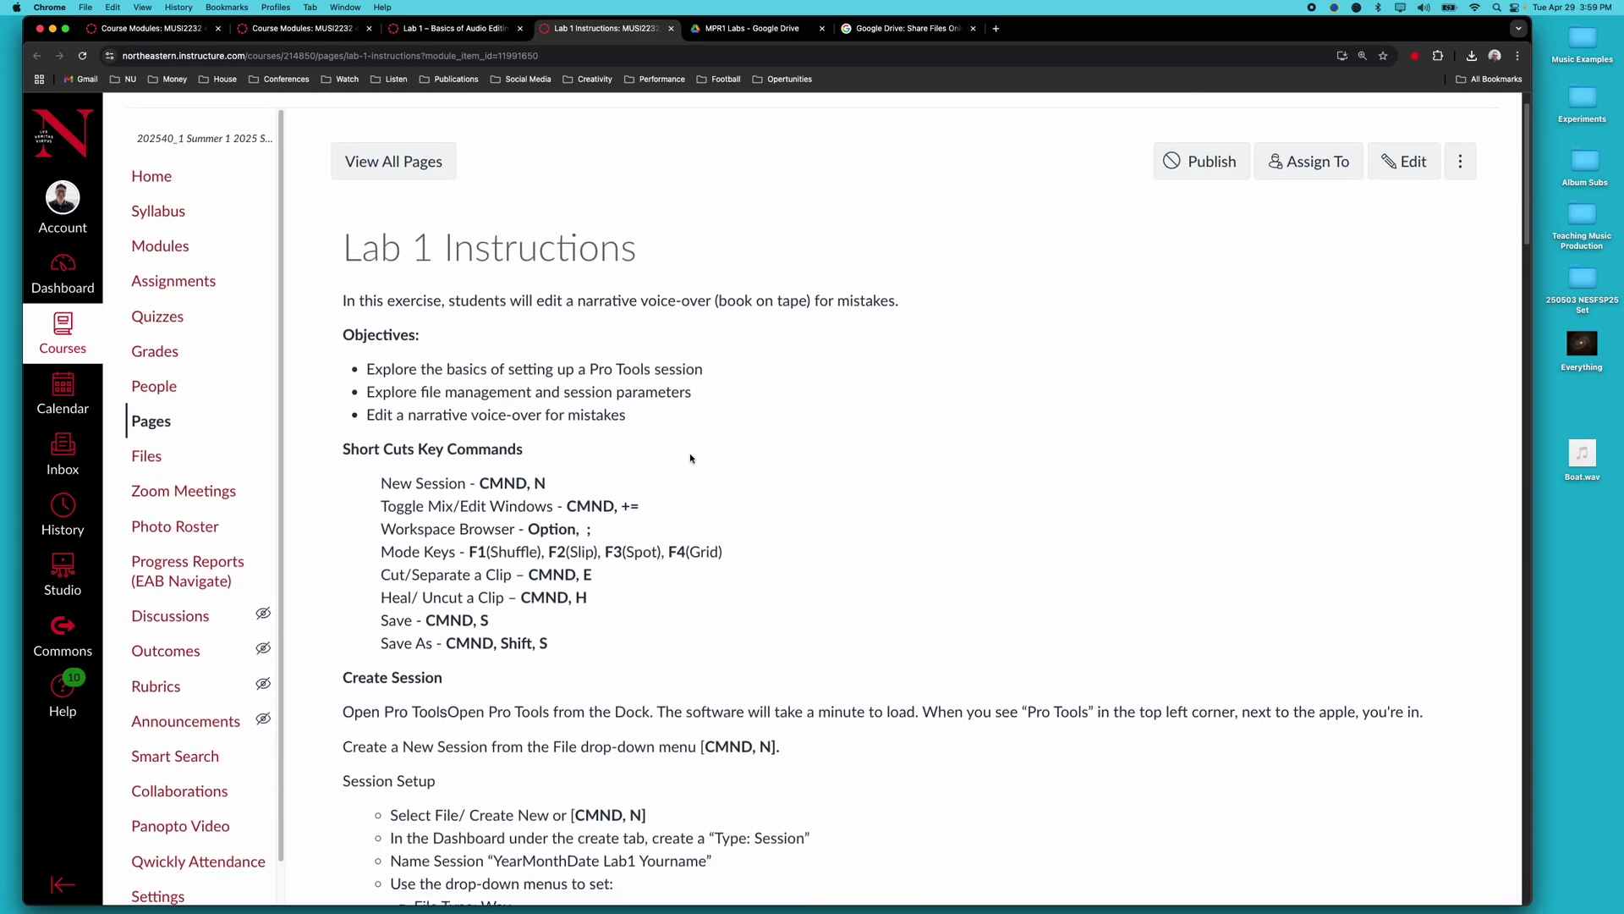